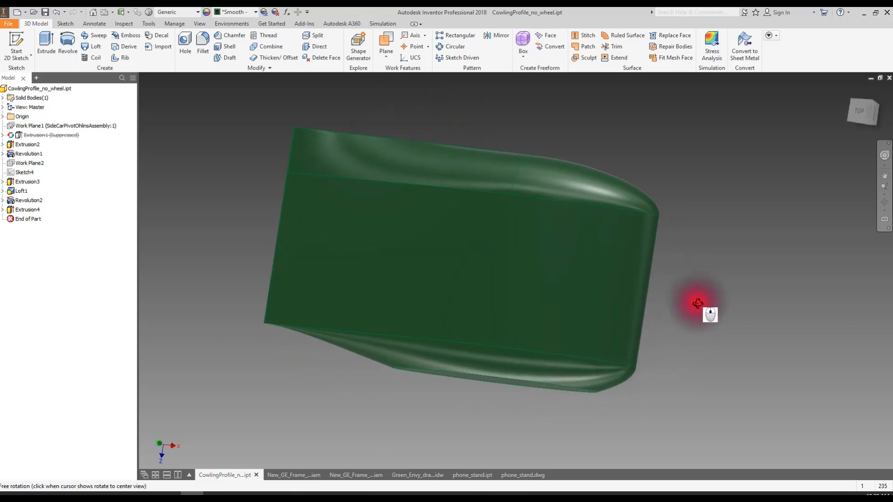
# - Switch from the cowling part to the body-only sidecar assembly and examine its exterior from several angles
pyautogui.click(538, 289)
pyautogui.click(315, 319)
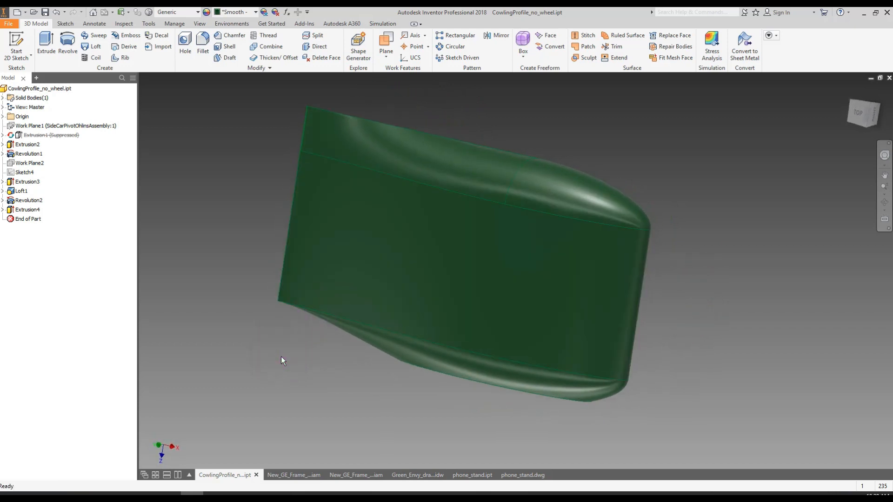
pyautogui.click(291, 474)
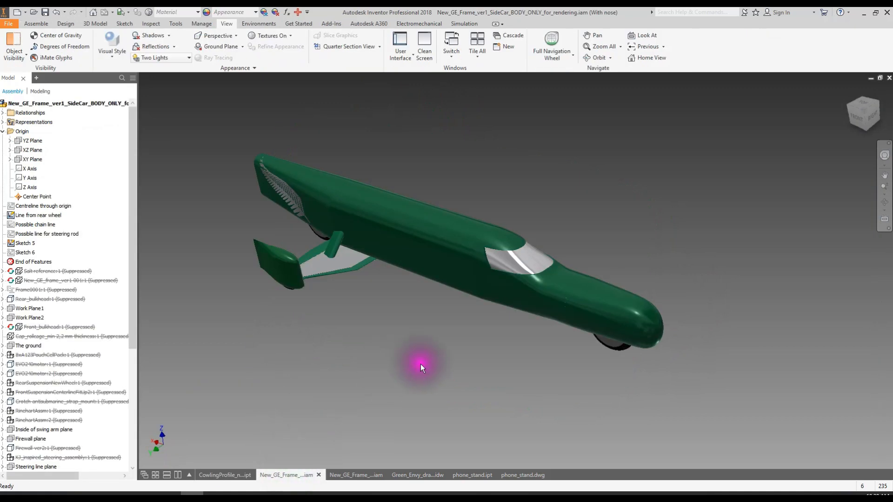
pyautogui.moveTo(350, 368)
pyautogui.keyDown('shift'); pyautogui.mouseDown(button='middle')
pyautogui.moveTo(330, 359)
pyautogui.moveTo(364, 370)
pyautogui.moveTo(437, 348)
pyautogui.moveTo(414, 349)
pyautogui.moveTo(407, 332)
pyautogui.moveTo(381, 363)
pyautogui.moveTo(361, 362)
pyautogui.mouseUp(button='middle'); pyautogui.keyUp('shift')
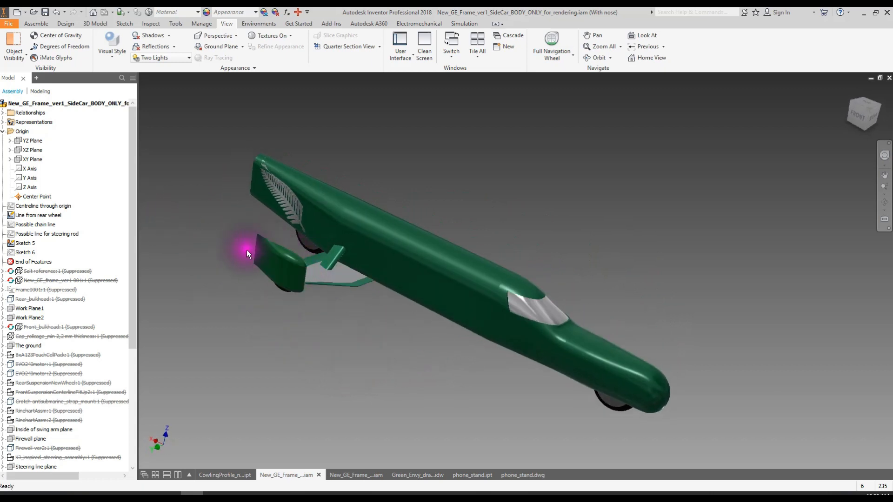
pyautogui.keyDown('shift'); pyautogui.moveTo(415, 389); pyautogui.dragTo(398, 339, button='middle'); pyautogui.keyUp('shift')
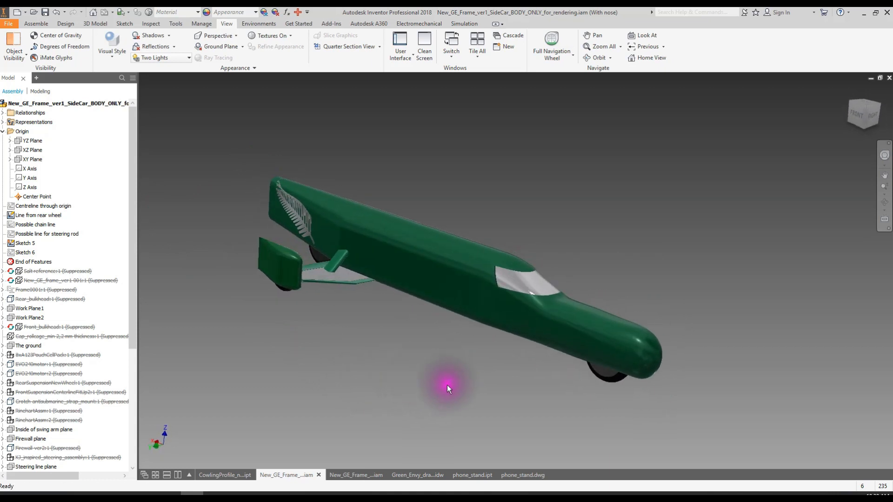
pyautogui.keyDown('shift'); pyautogui.moveTo(433, 385); pyautogui.dragTo(454, 394, button='middle'); pyautogui.keyUp('shift')
pyautogui.moveTo(623, 336)
pyautogui.keyDown('shift'); pyautogui.mouseDown(button='middle')
pyautogui.moveTo(664, 332)
pyautogui.moveTo(619, 323)
pyautogui.mouseUp(button='middle'); pyautogui.keyUp('shift')
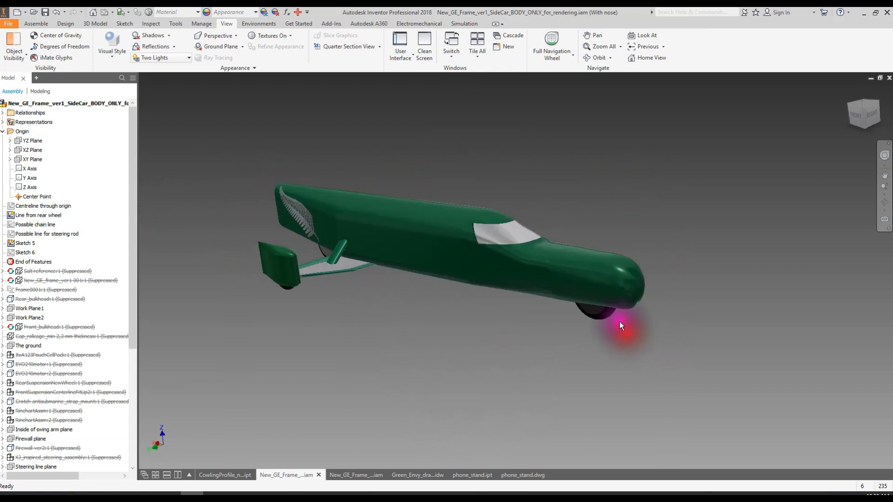
pyautogui.click(476, 250)
pyautogui.click(353, 415)
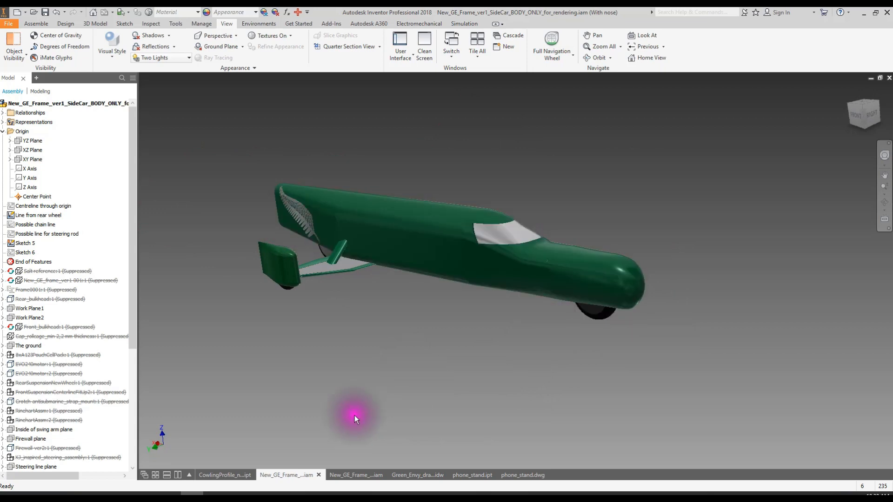
# - Open the full New_GE_Frame_ver1_SideCar assembly and examine its frame, driver area and wheels up close and as a whole
pyautogui.click(354, 475)
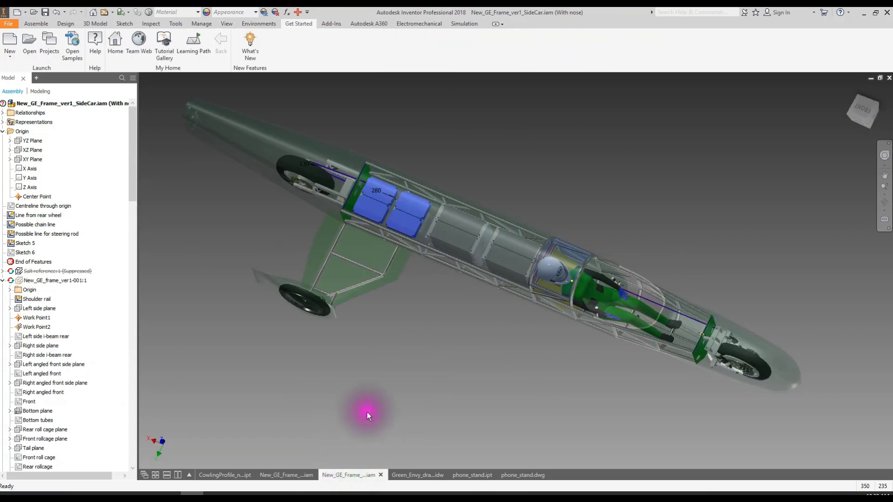
pyautogui.keyDown('shift'); pyautogui.moveTo(360, 396); pyautogui.dragTo(344, 361, button='middle'); pyautogui.keyUp('shift')
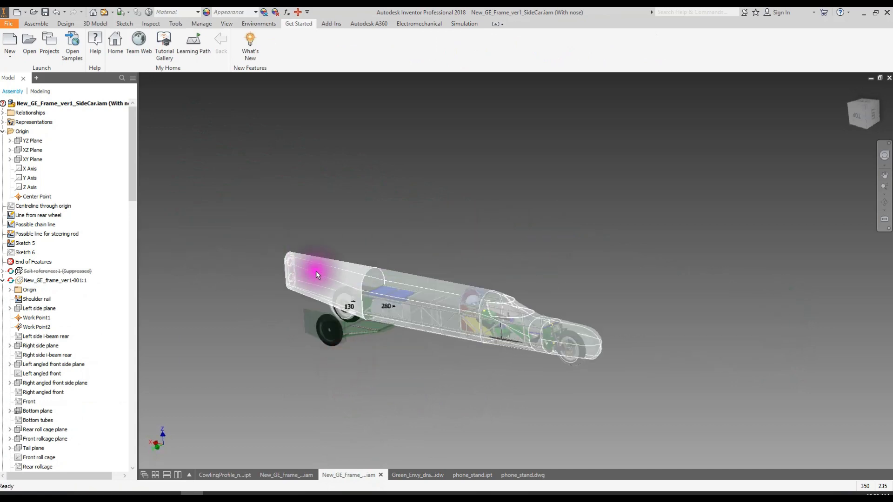
pyautogui.scroll(3, 425, 355)
pyautogui.moveTo(590, 339)
pyautogui.keyDown('shift'); pyautogui.mouseDown(button='middle')
pyautogui.moveTo(623, 336)
pyautogui.moveTo(606, 343)
pyautogui.mouseUp(button='middle'); pyautogui.keyUp('shift')
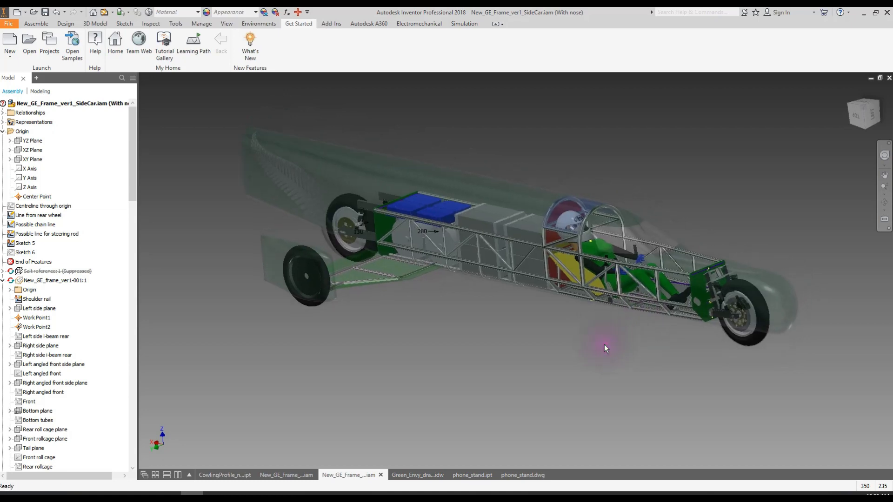
pyautogui.scroll(3, 604, 344)
pyautogui.moveTo(561, 362); pyautogui.dragTo(526, 375, button='middle')
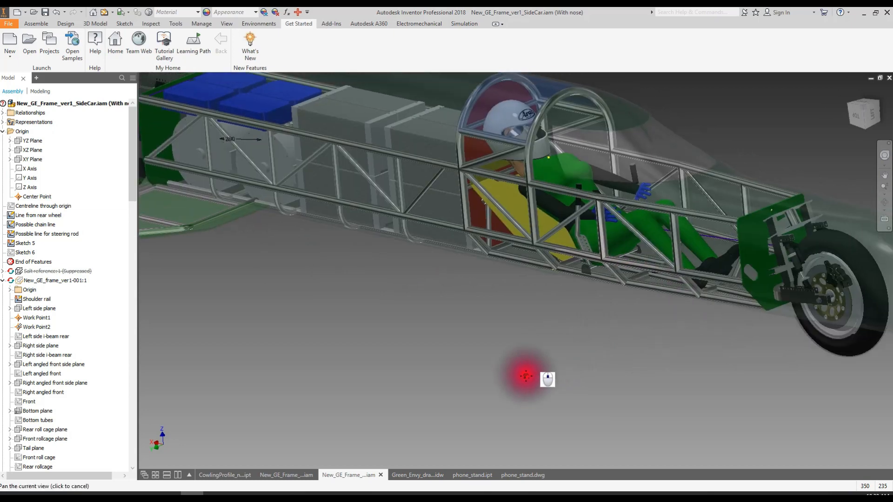
pyautogui.scroll(-5, 497, 392)
pyautogui.moveTo(401, 369); pyautogui.dragTo(491, 345, button='middle')
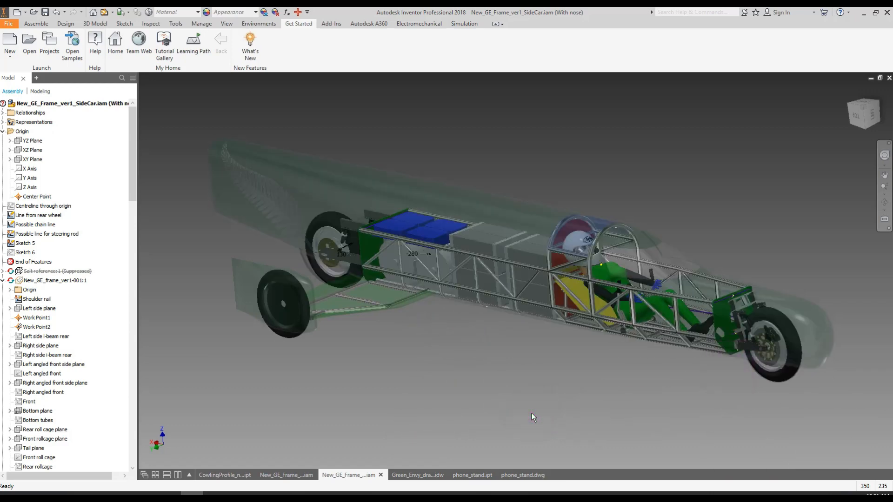
# - Review the 1 5/8 inch tube sheet in the Green_Envy frame drawing and return to the full sidecar assembly
pyautogui.moveTo(406, 473)
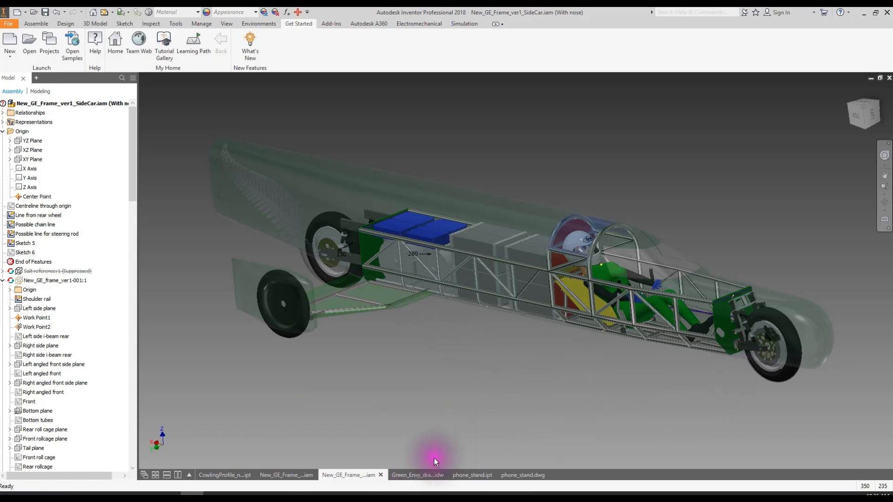
pyautogui.click(424, 474)
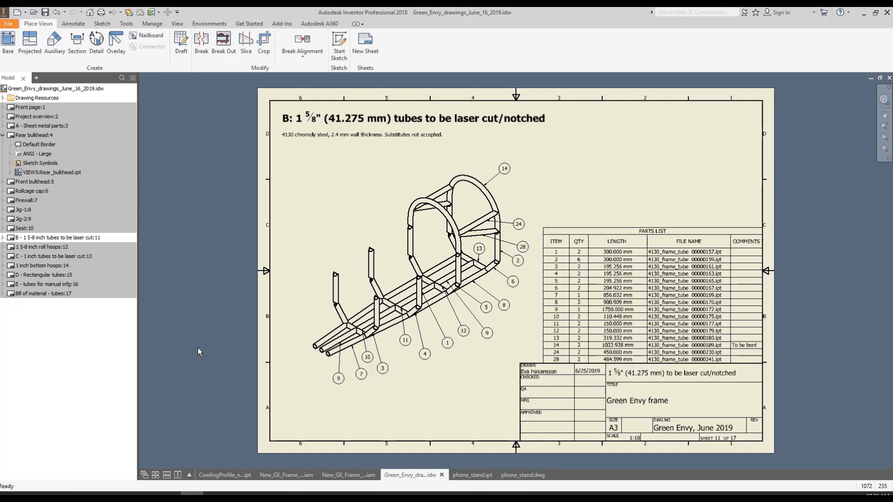
pyautogui.click(190, 318)
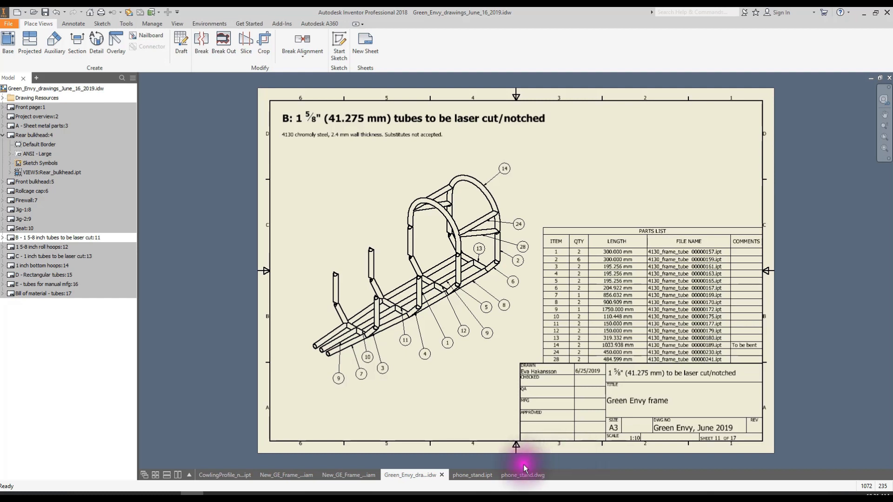
pyautogui.click(331, 476)
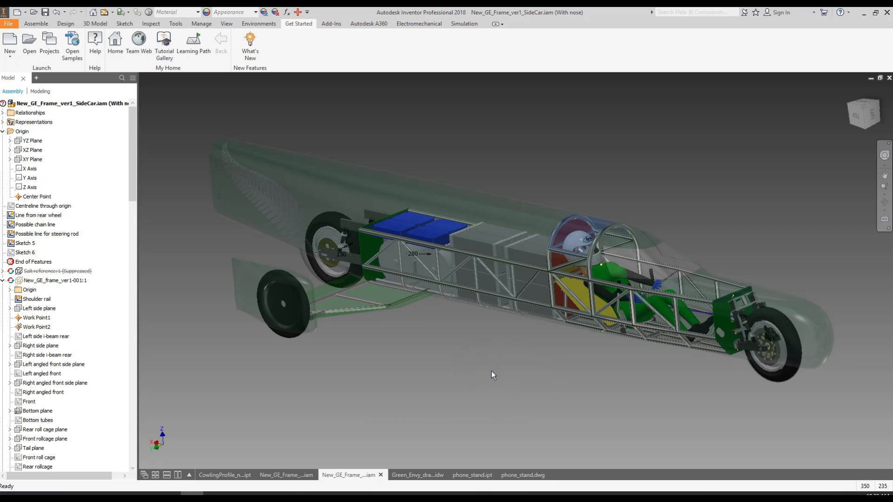
# - Inspect the phone_stand.ipt part from another angle and view its drawing phone_stand.dwg
pyautogui.click(471, 474)
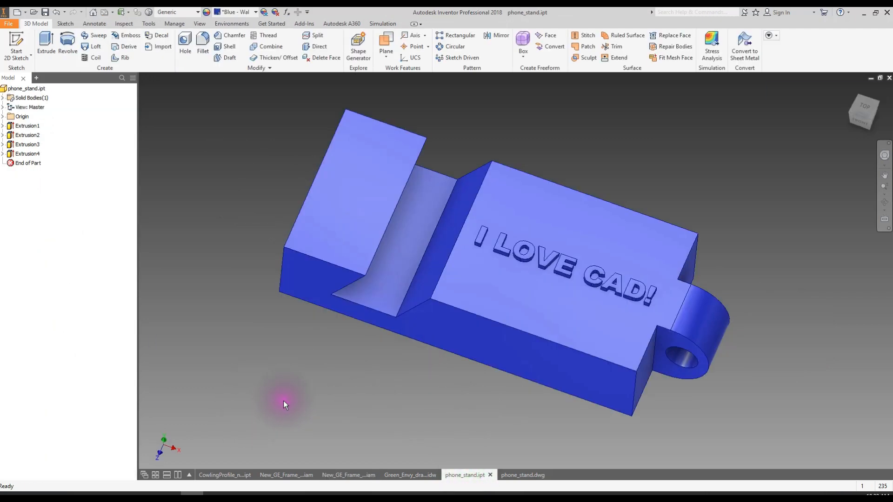
pyautogui.moveTo(373, 392)
pyautogui.keyDown('shift'); pyautogui.mouseDown(button='middle')
pyautogui.moveTo(370, 382)
pyautogui.moveTo(397, 391)
pyautogui.moveTo(288, 388)
pyautogui.moveTo(345, 378)
pyautogui.moveTo(396, 390)
pyautogui.moveTo(364, 384)
pyautogui.mouseUp(button='middle'); pyautogui.keyUp('shift')
pyautogui.click(523, 475)
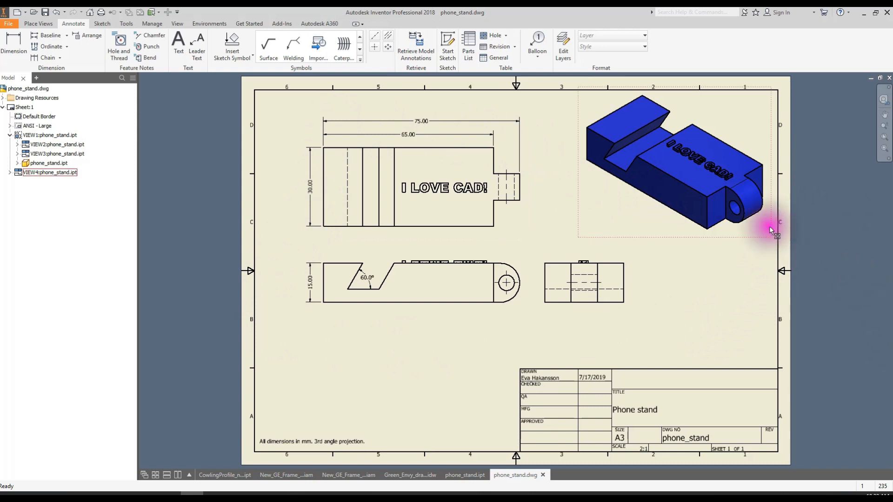
# - Fillet the four vertical outer corner edges of the phone stand part with a 2 mm radius
pyautogui.click(457, 475)
pyautogui.click(200, 39)
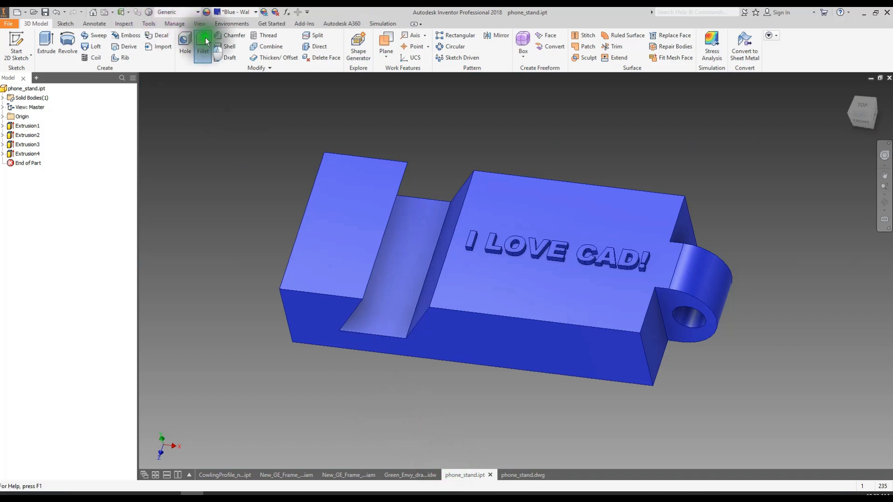
pyautogui.click(286, 313)
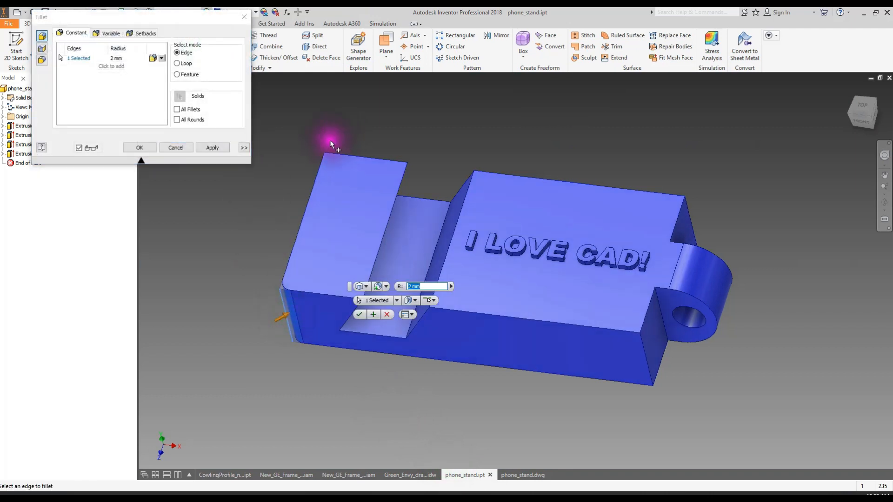
pyautogui.click(326, 156)
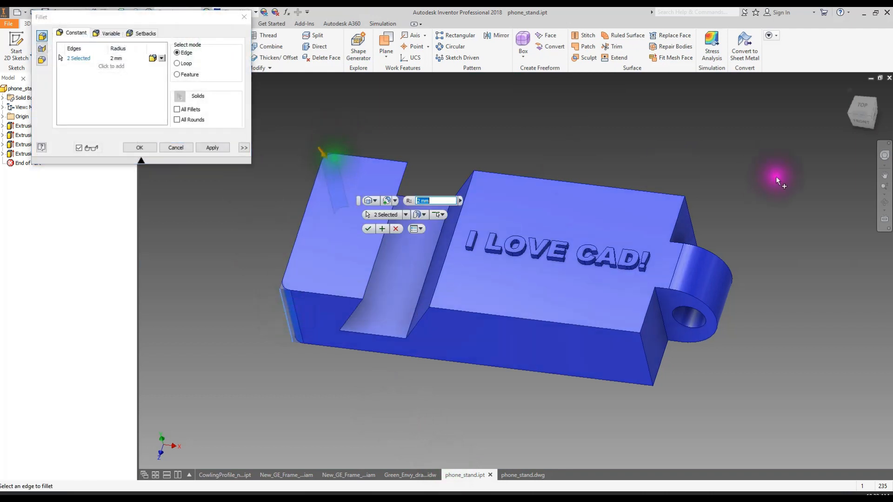
pyautogui.click(688, 210)
pyautogui.click(644, 344)
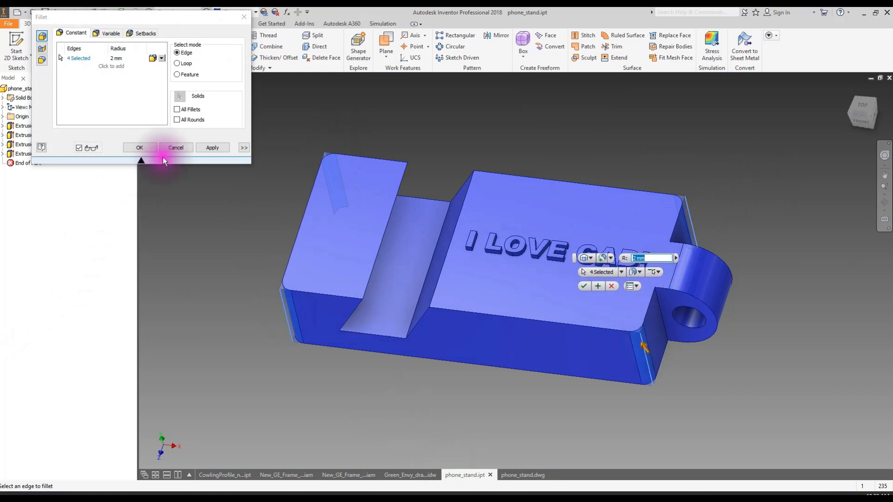
pyautogui.click(214, 147)
pyautogui.click(175, 146)
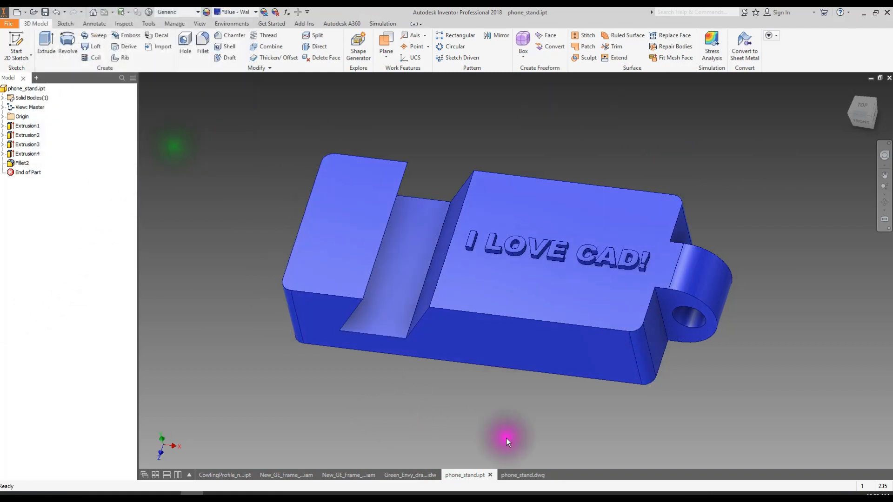
# - Check the filleted corners in the phone_stand.dwg drawing and save the drawing
pyautogui.click(515, 474)
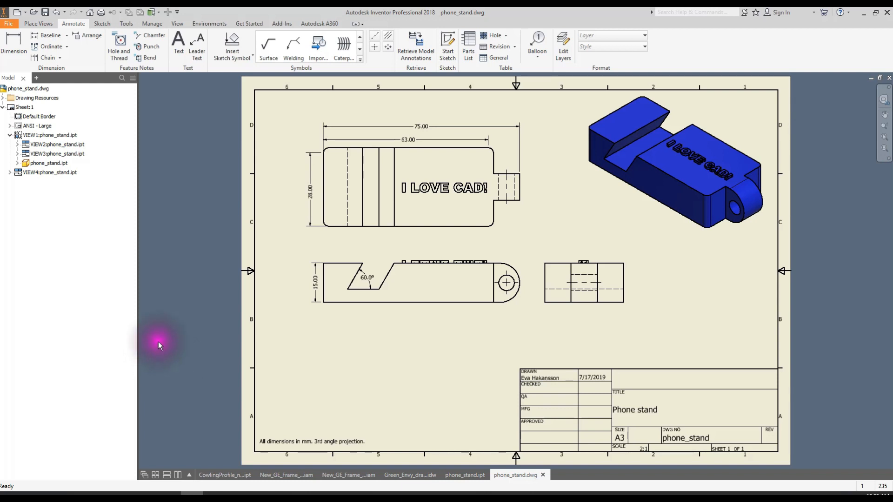
pyautogui.click(45, 13)
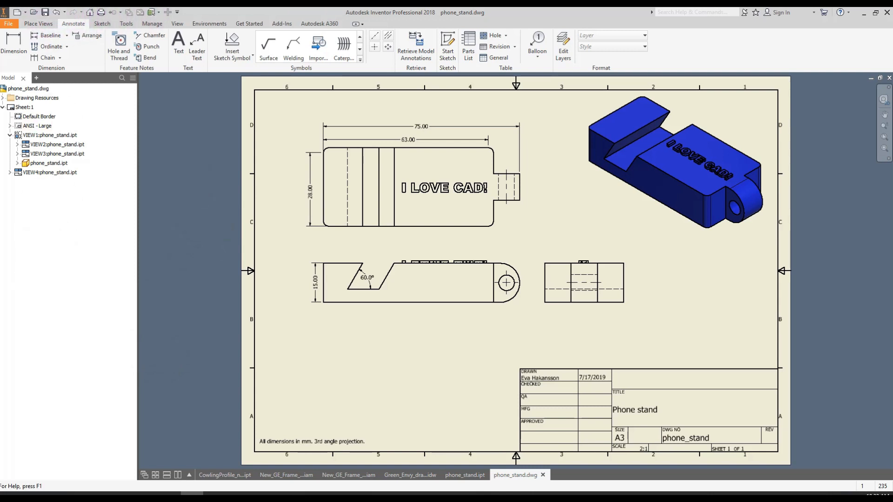
# - Edit the corner fillet feature in the phone stand part and set its radius to 6 mm
pyautogui.hotkey('ctrl', 'Tab')
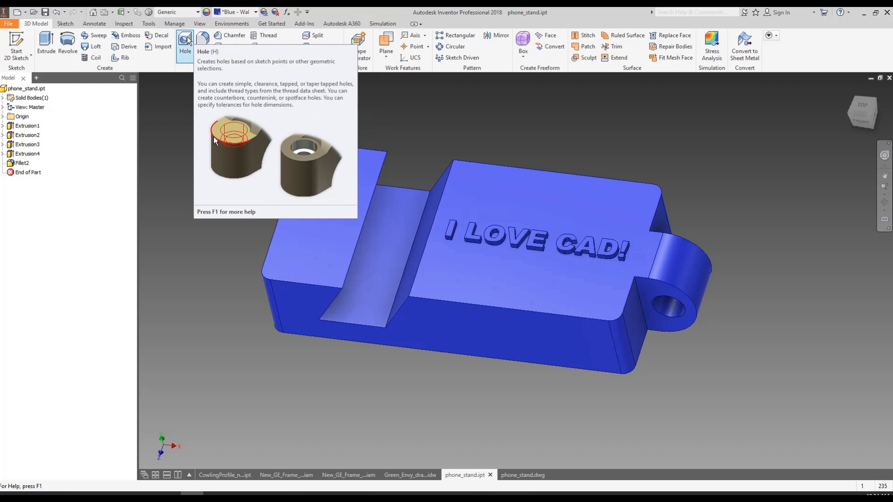
pyautogui.click(179, 167)
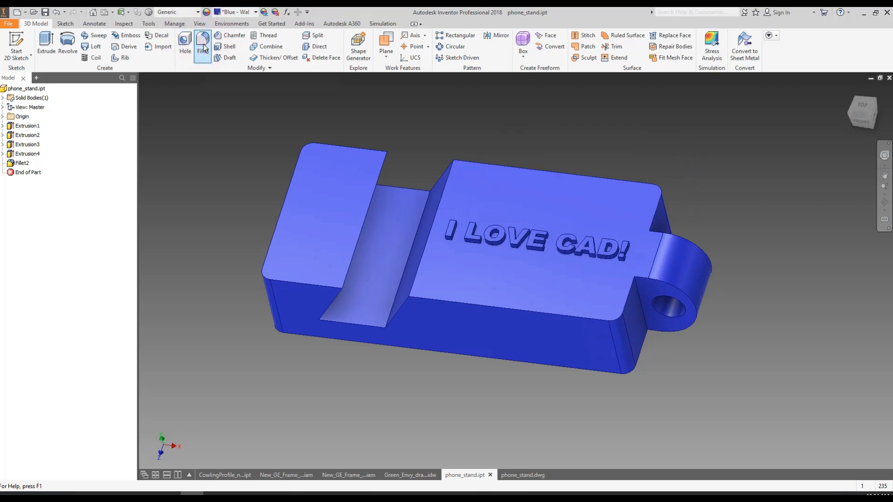
pyautogui.rightClick(21, 164)
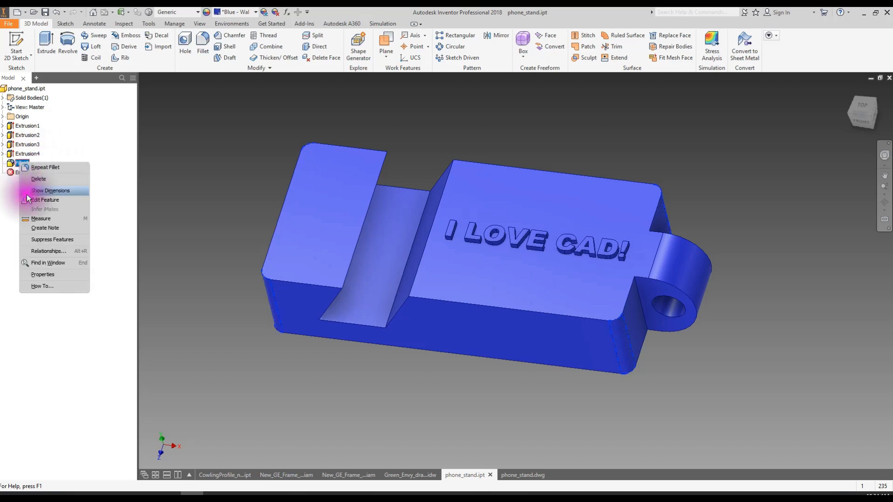
pyautogui.click(58, 199)
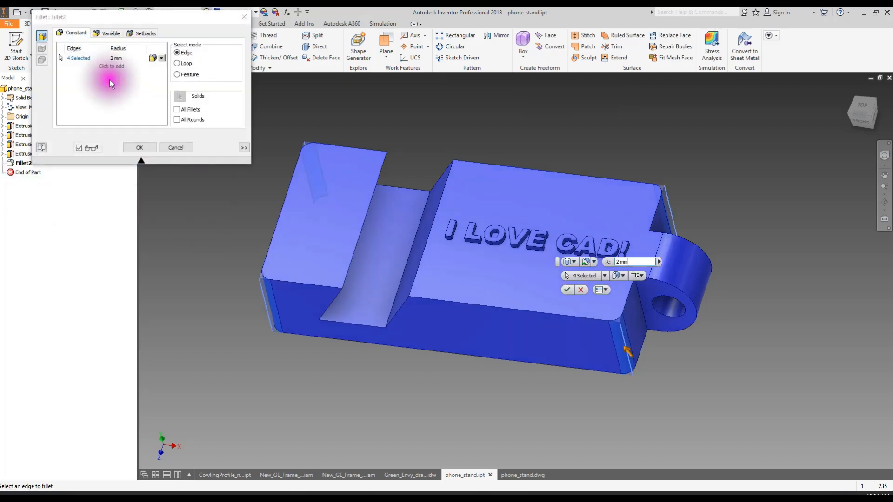
pyautogui.click(115, 60)
pyautogui.write('6')
pyautogui.click(176, 98)
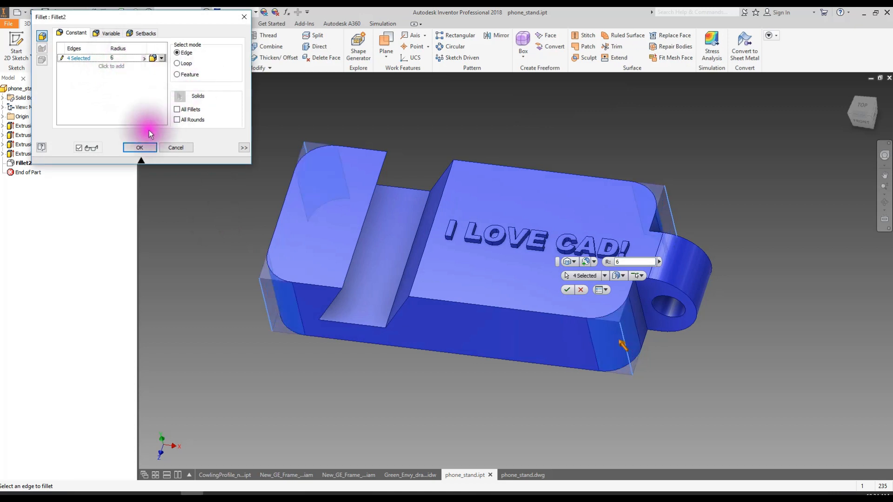
pyautogui.click(140, 147)
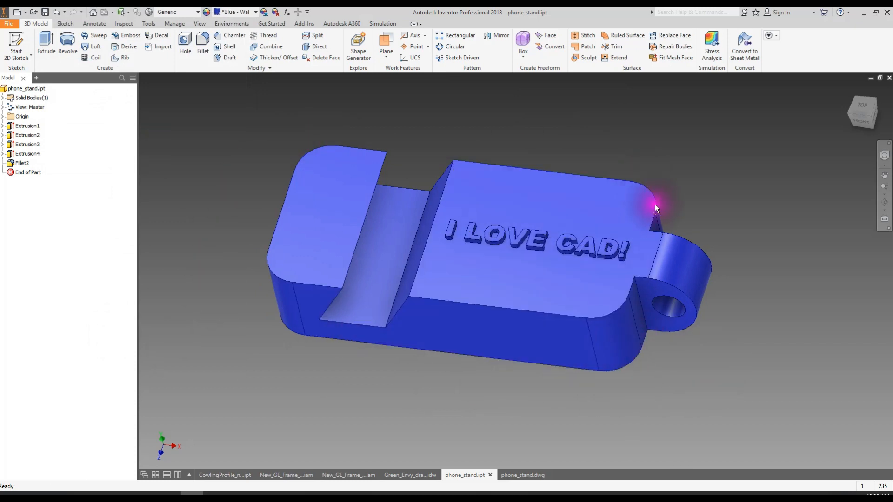
# - Check the enlarged corner fillets in the phone stand drawing and examine the part model from several angles
pyautogui.click(518, 475)
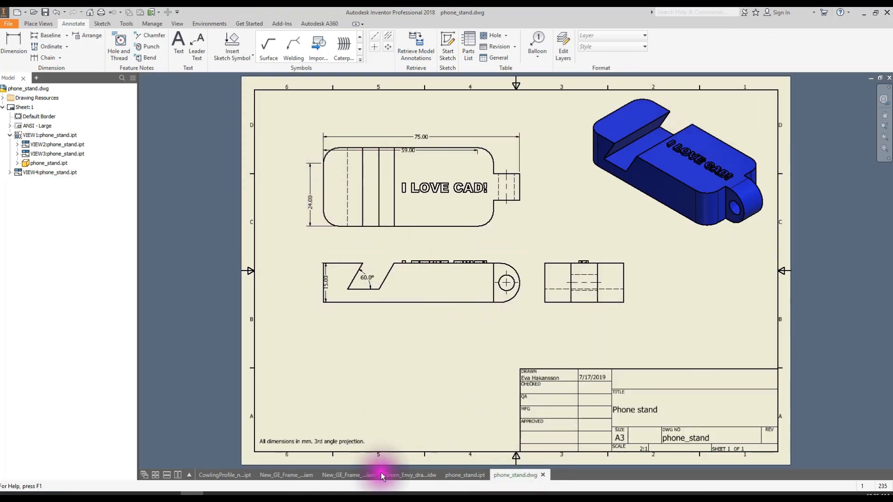
pyautogui.click(447, 474)
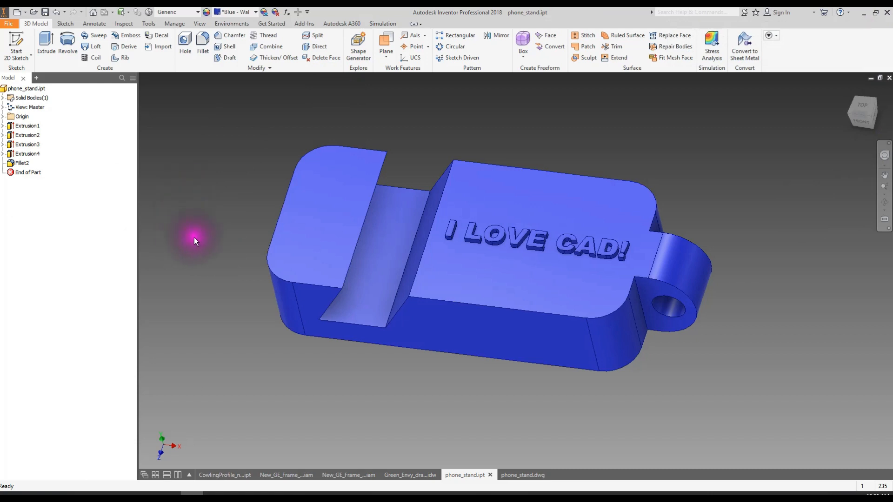
pyautogui.keyDown('shift'); pyautogui.moveTo(199, 266); pyautogui.dragTo(243, 248, button='middle'); pyautogui.keyUp('shift')
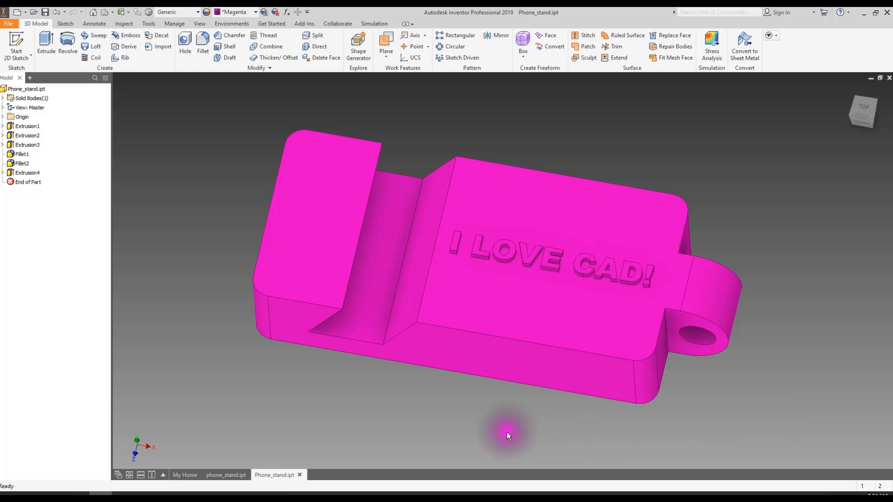
pyautogui.keyDown('shift'); pyautogui.moveTo(400, 426); pyautogui.dragTo(417, 401, button='middle'); pyautogui.keyUp('shift')
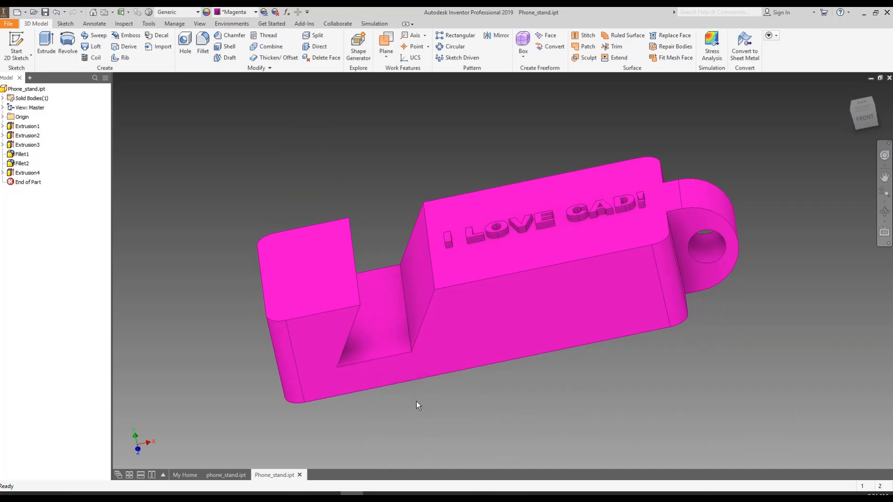
pyautogui.keyDown('shift'); pyautogui.moveTo(600, 372); pyautogui.dragTo(539, 415, button='middle'); pyautogui.keyUp('shift')
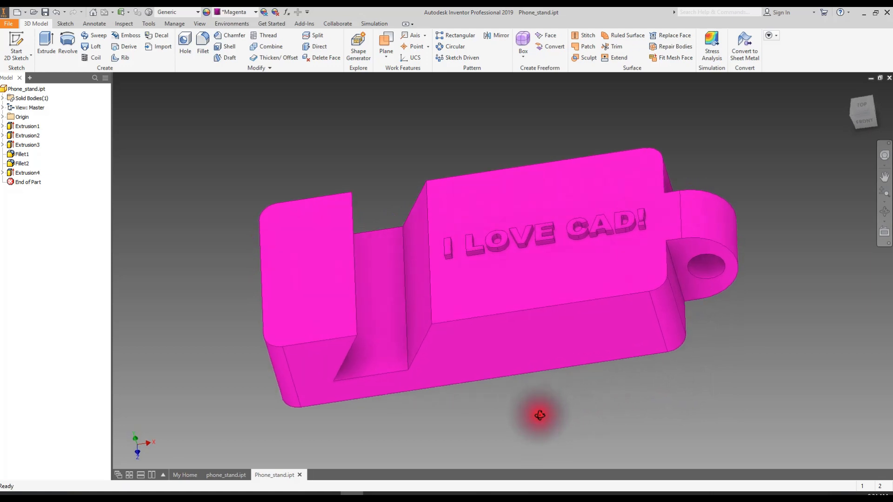
pyautogui.keyDown('shift'); pyautogui.moveTo(739, 359); pyautogui.dragTo(746, 368, button='middle'); pyautogui.keyUp('shift')
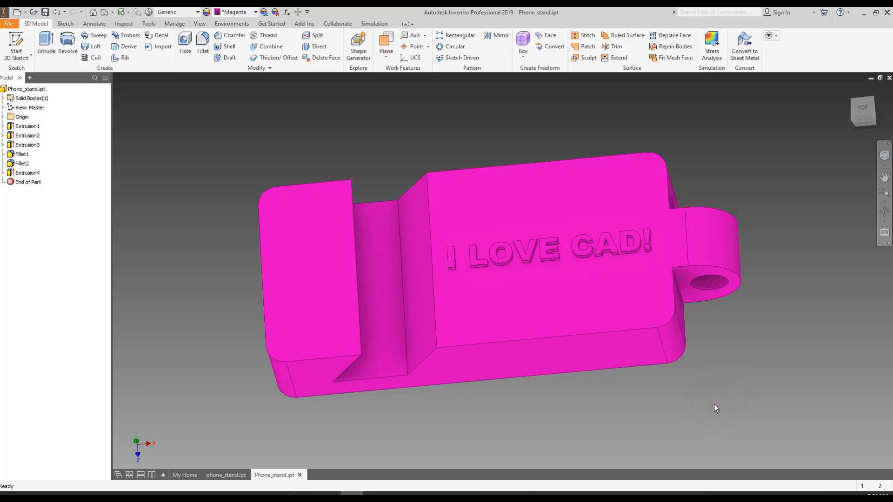
pyautogui.keyDown('shift'); pyautogui.moveTo(680, 406); pyautogui.dragTo(628, 398, button='middle'); pyautogui.keyUp('shift')
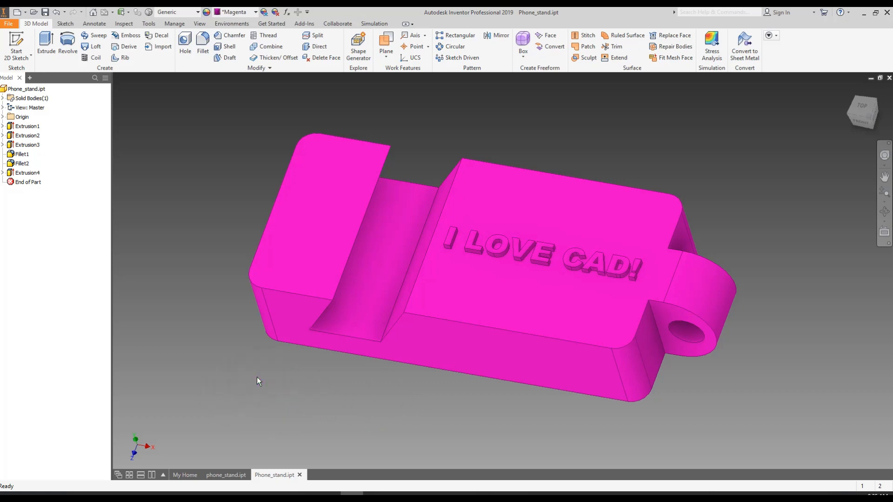
pyautogui.keyDown('shift'); pyautogui.moveTo(259, 381); pyautogui.dragTo(265, 361, button='middle'); pyautogui.keyUp('shift')
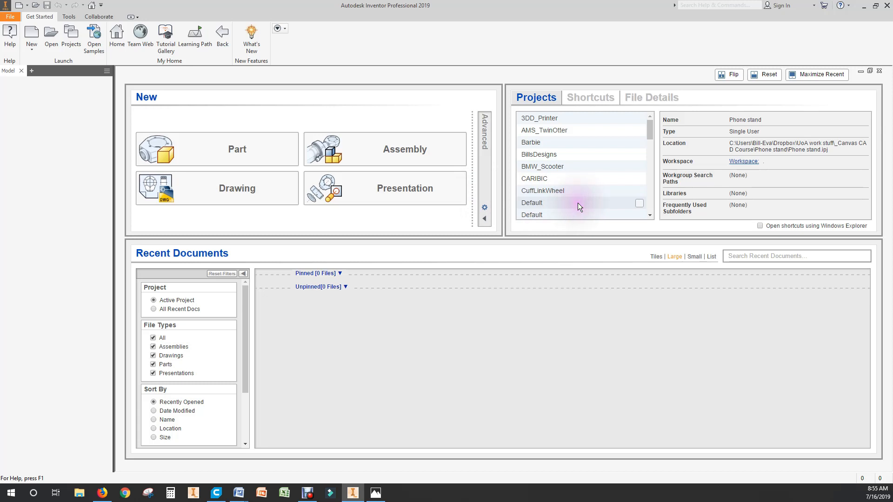
# - Create a new part from the Metric template Standard (mm).ipt in the Phone stand project
pyautogui.click(10, 17)
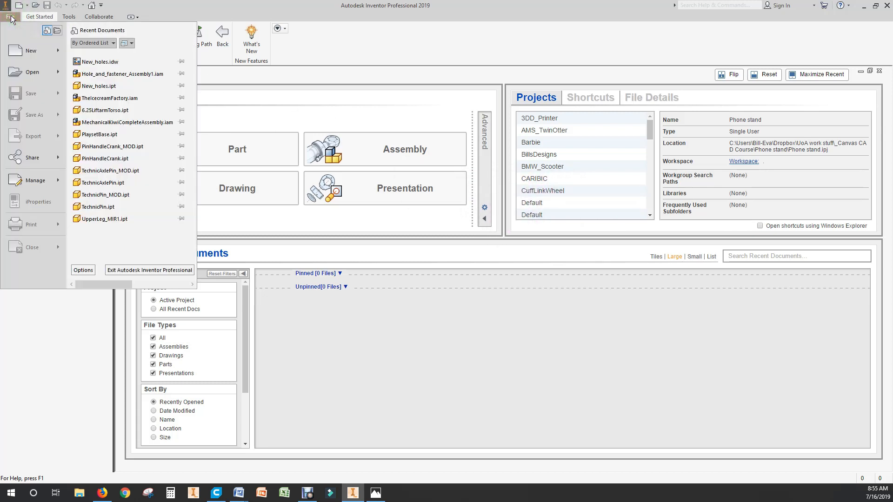
pyautogui.click(21, 55)
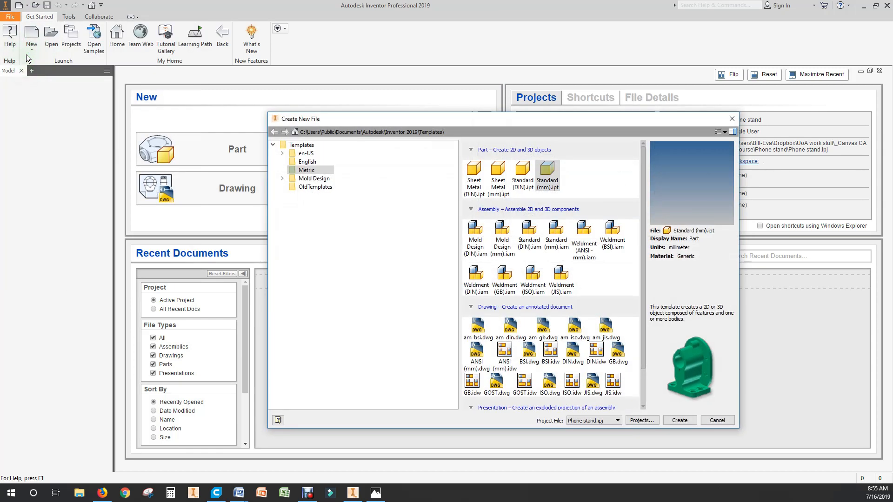
pyautogui.moveTo(527, 115); pyautogui.dragTo(344, 61)
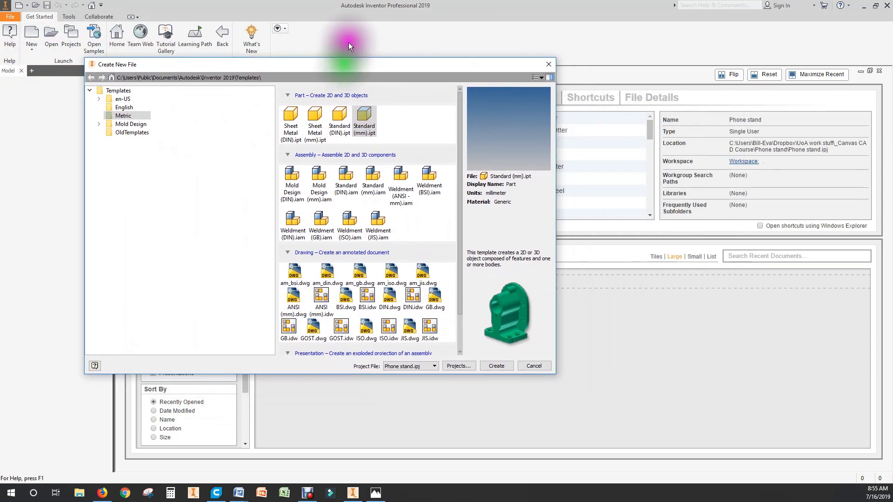
pyautogui.click(136, 117)
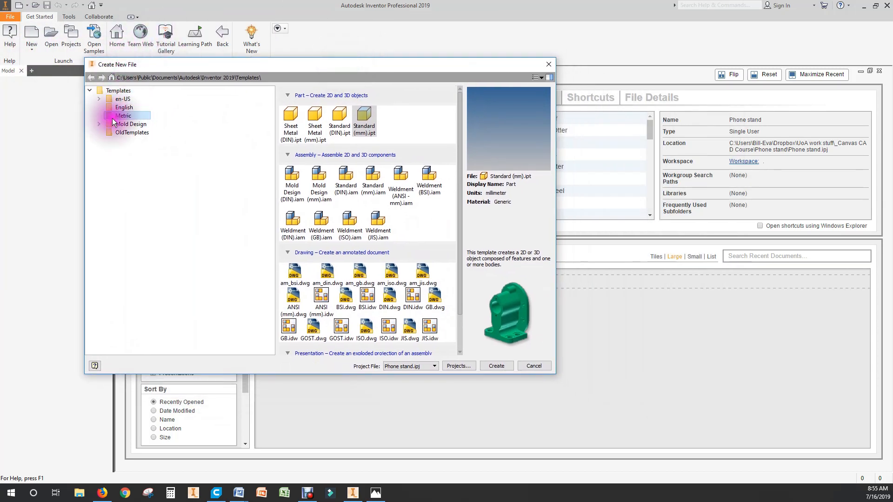
pyautogui.click(124, 117)
pyautogui.click(124, 117)
pyautogui.click(367, 117)
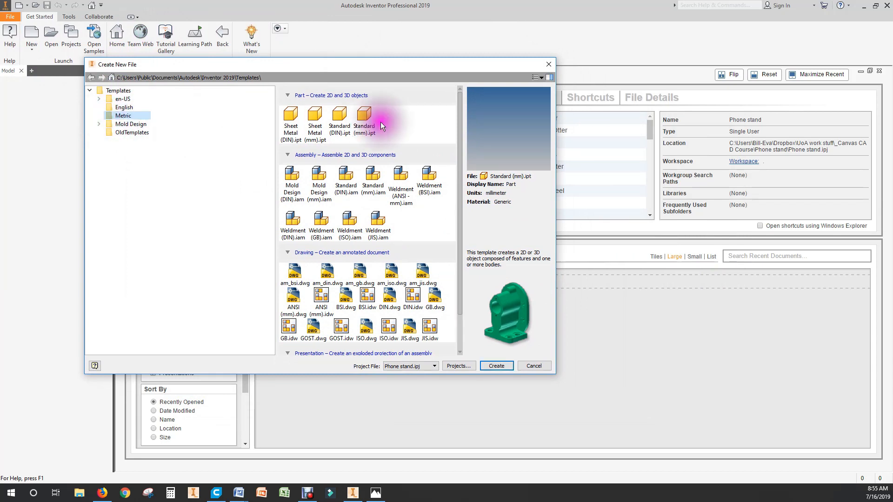
pyautogui.click(372, 120)
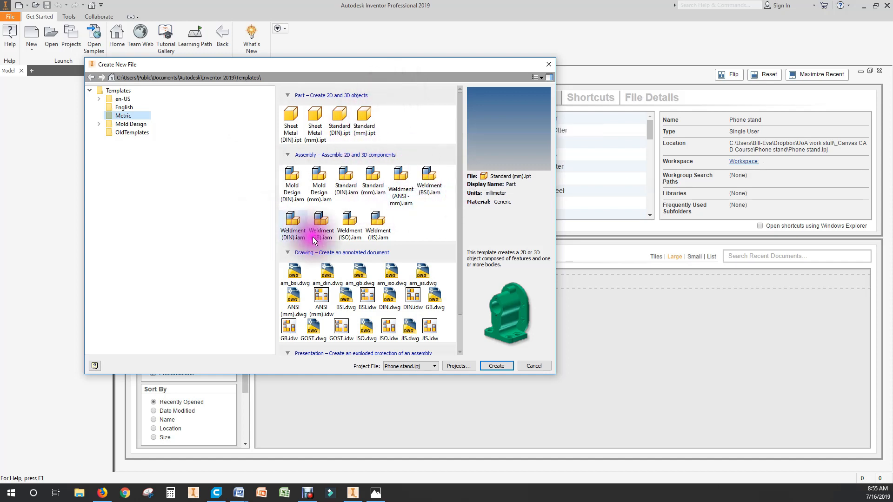
pyautogui.scroll(-3, 335, 316)
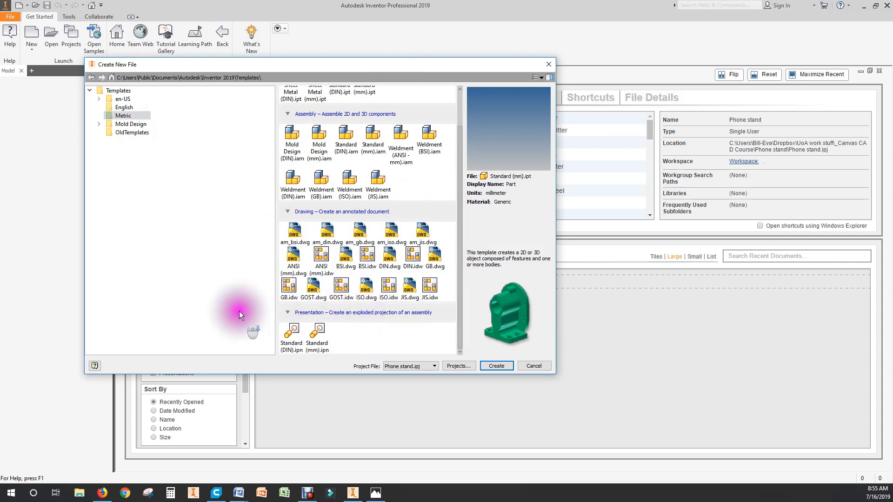
pyautogui.scroll(3, 409, 298)
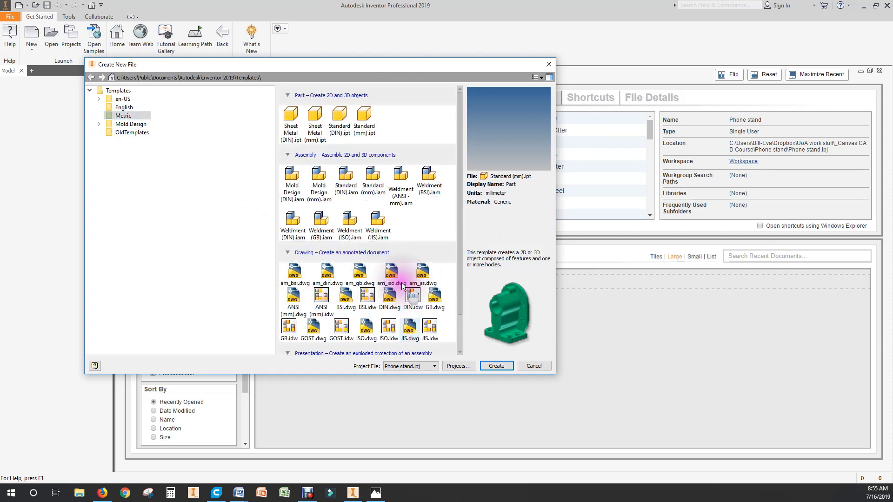
pyautogui.click(365, 122)
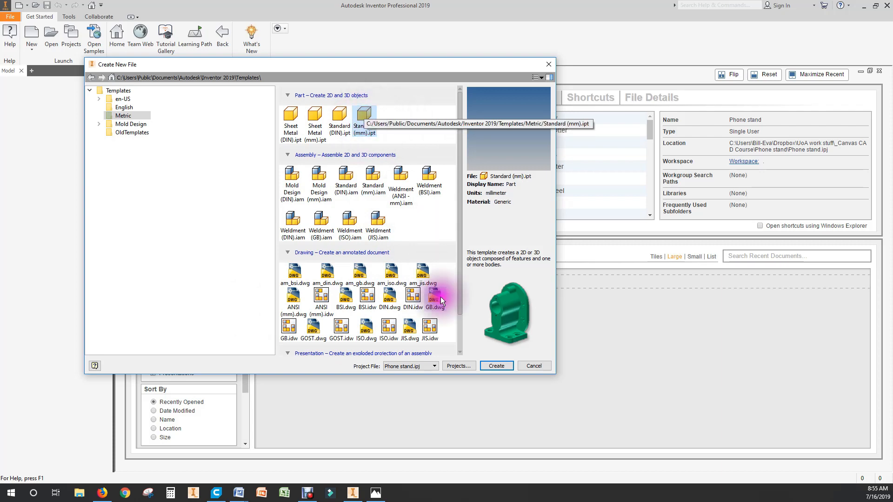
pyautogui.click(497, 366)
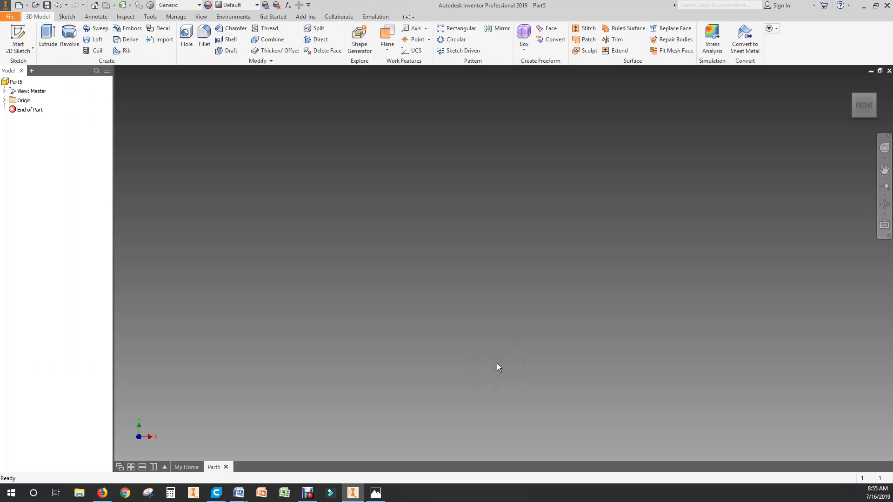
pyautogui.click(496, 362)
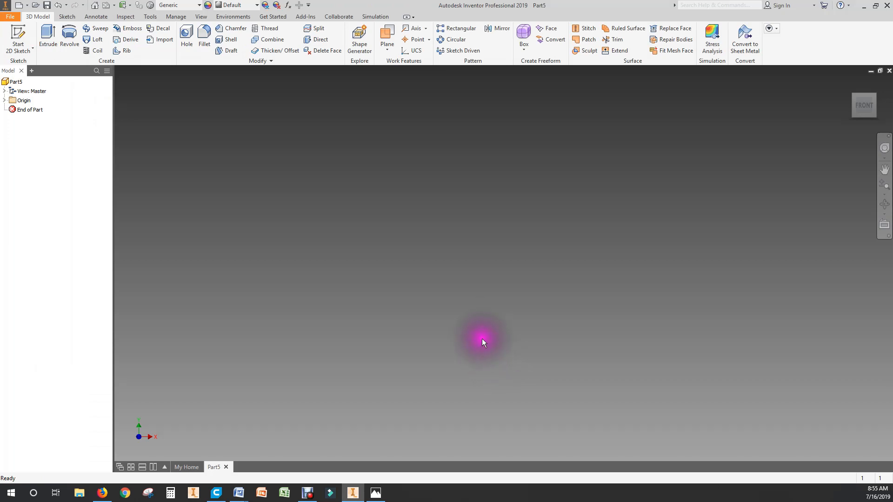
# - Save the new part as phone_stand.ipt in the Phone stand project folder
pyautogui.click(11, 16)
pyautogui.click(28, 91)
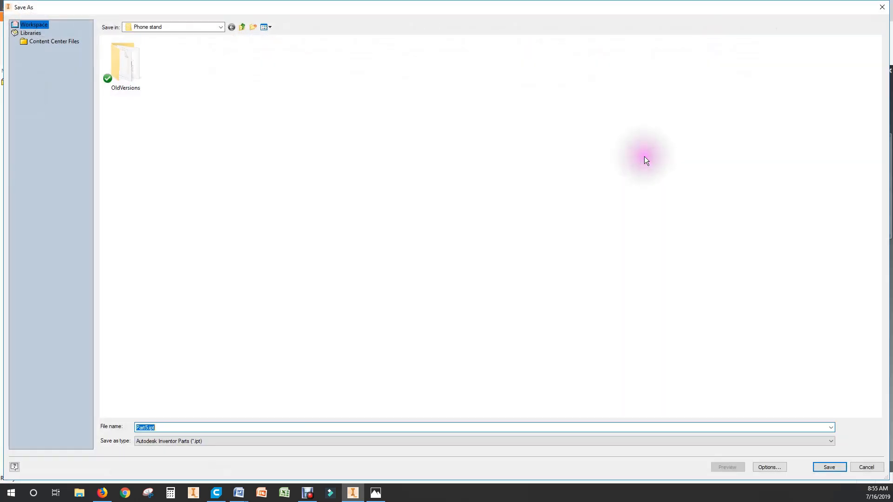
pyautogui.click(147, 428)
pyautogui.moveTo(148, 427); pyautogui.dragTo(115, 427)
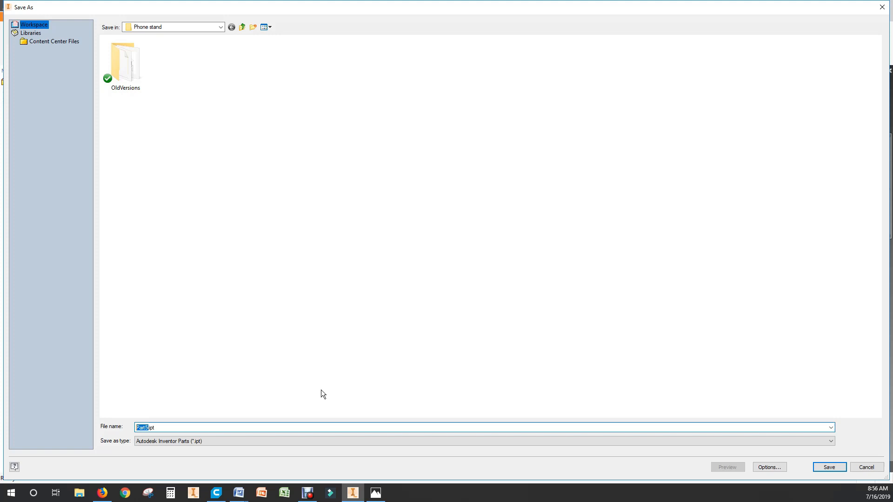
pyautogui.write('phone_stand')
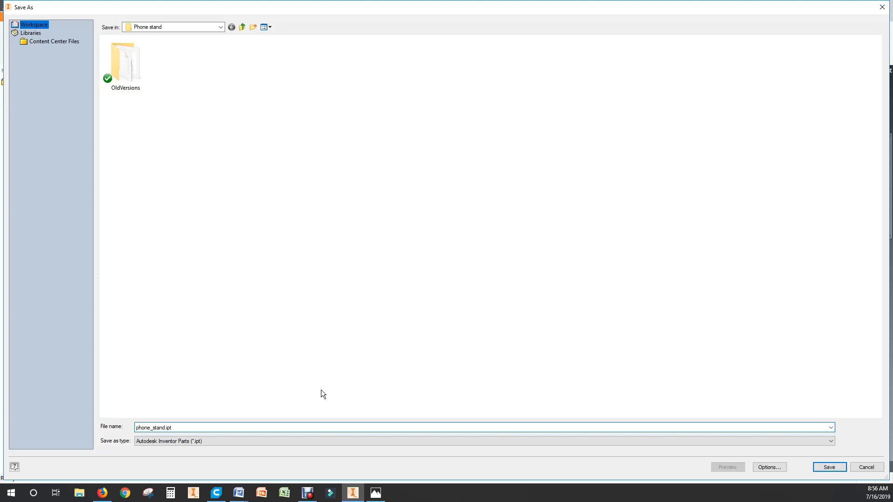
pyautogui.click(341, 391)
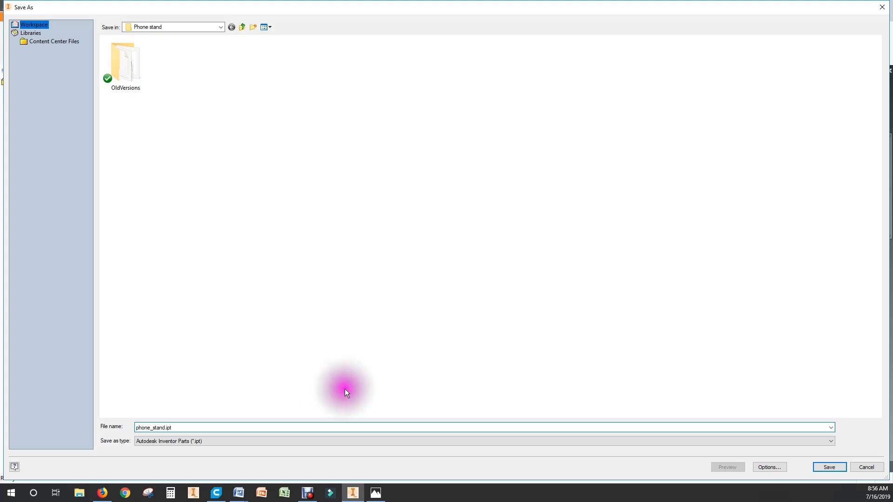
pyautogui.click(828, 471)
pyautogui.click(830, 467)
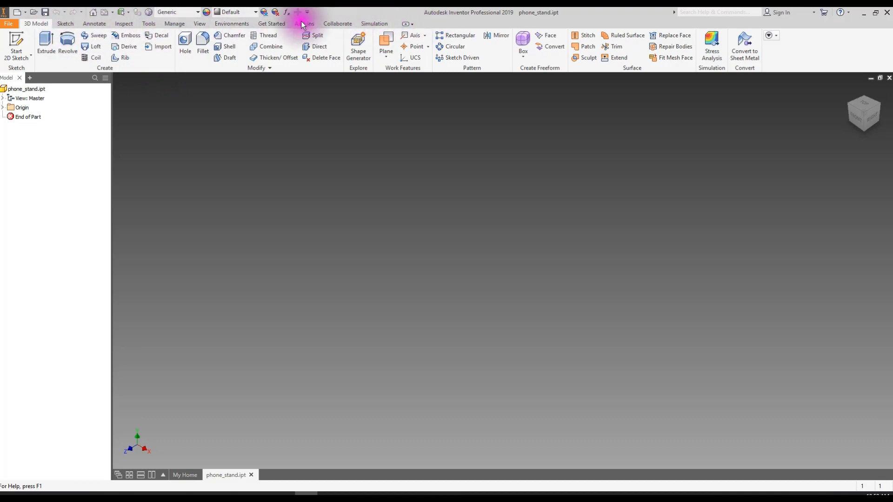
pyautogui.click(65, 24)
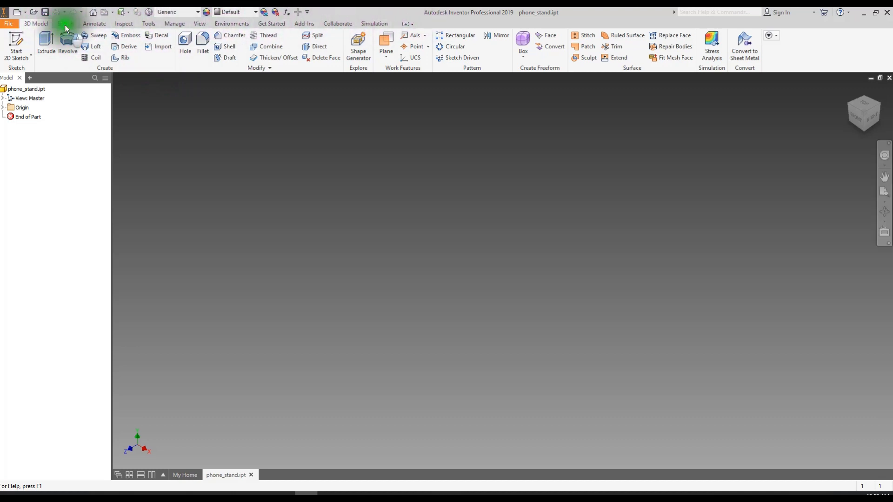
pyautogui.click(98, 21)
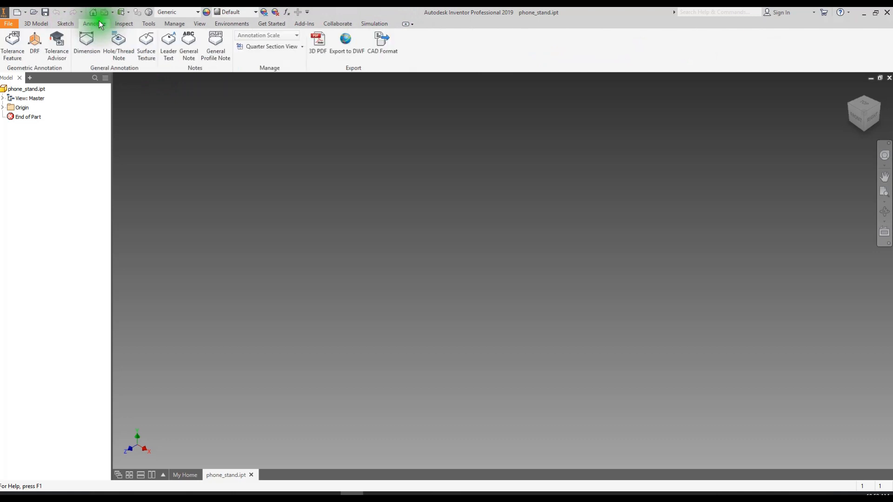
pyautogui.click(64, 23)
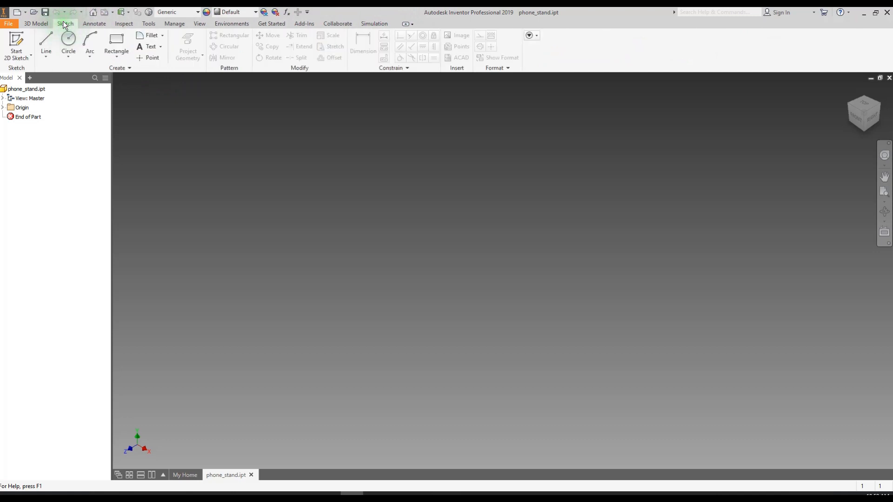
# - Expand the Origin folder and start a 2D sketch on the XY plane
pyautogui.click(38, 24)
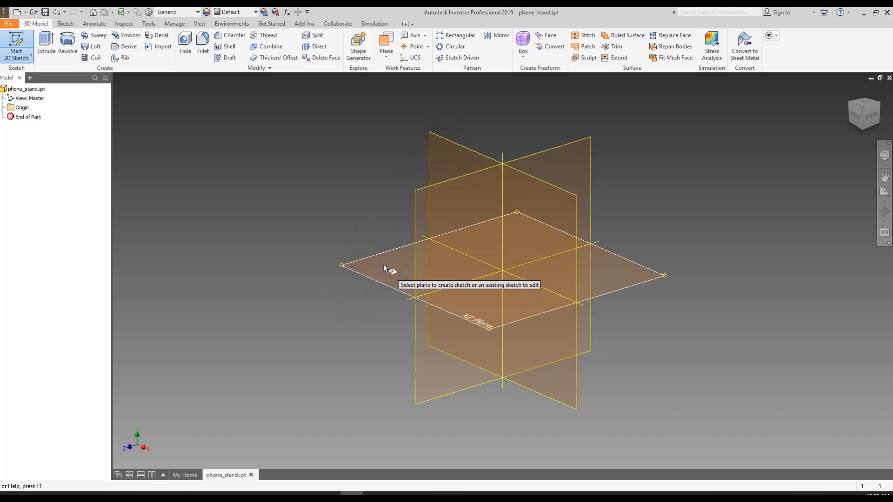
pyautogui.click(4, 108)
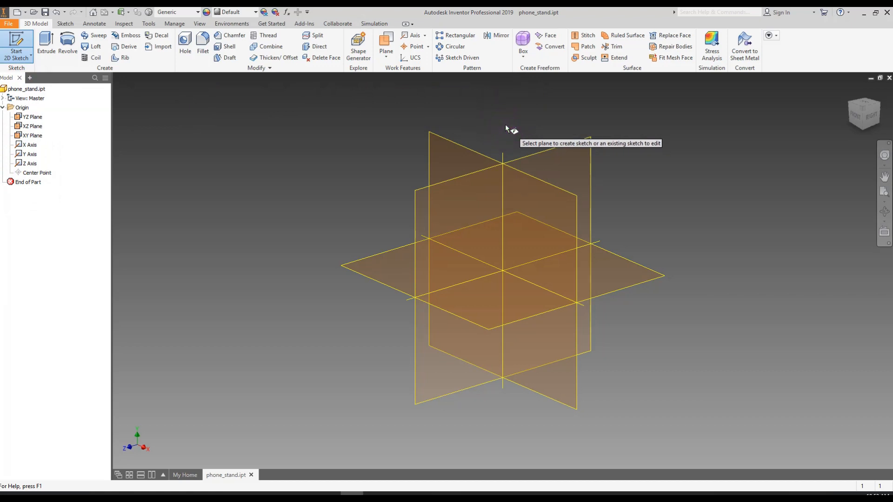
pyautogui.click(436, 157)
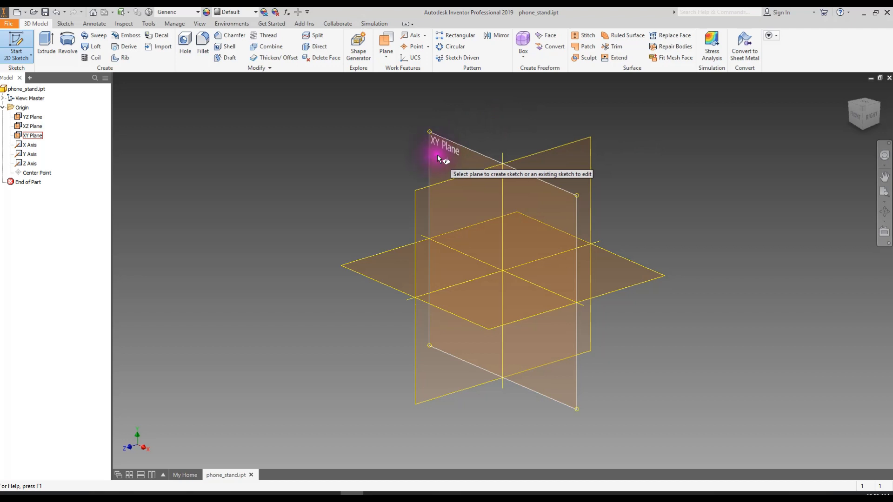
pyautogui.click(438, 149)
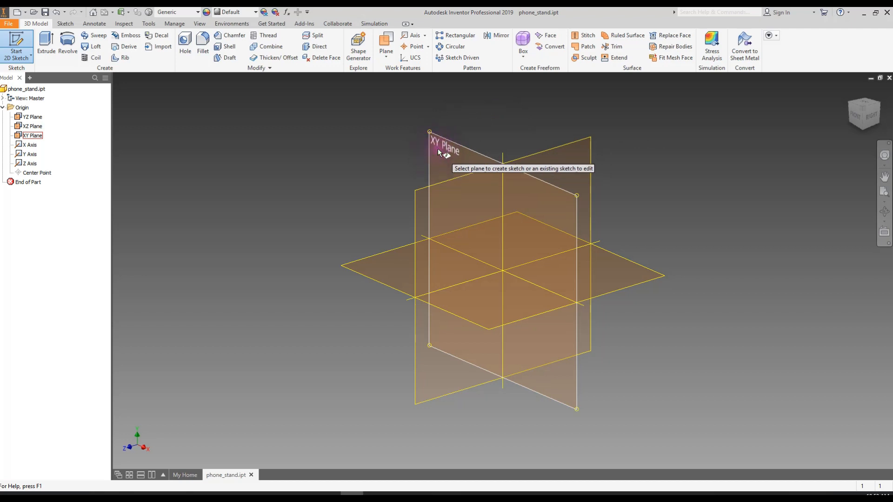
pyautogui.click(437, 151)
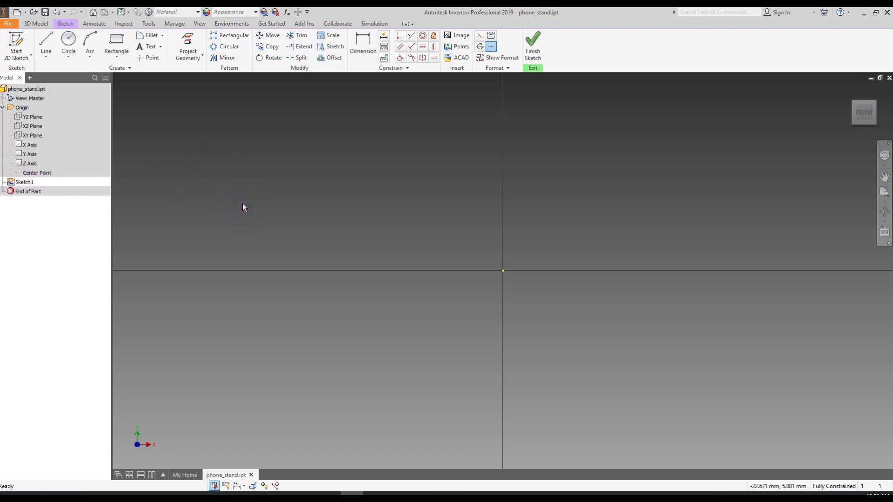
pyautogui.click(220, 218)
# - Switch to Photos and examine the phone stand's dimensions in Phone_stand_Drawing.JPG
pyautogui.click(375, 497)
pyautogui.moveTo(280, 59); pyautogui.dragTo(686, 103)
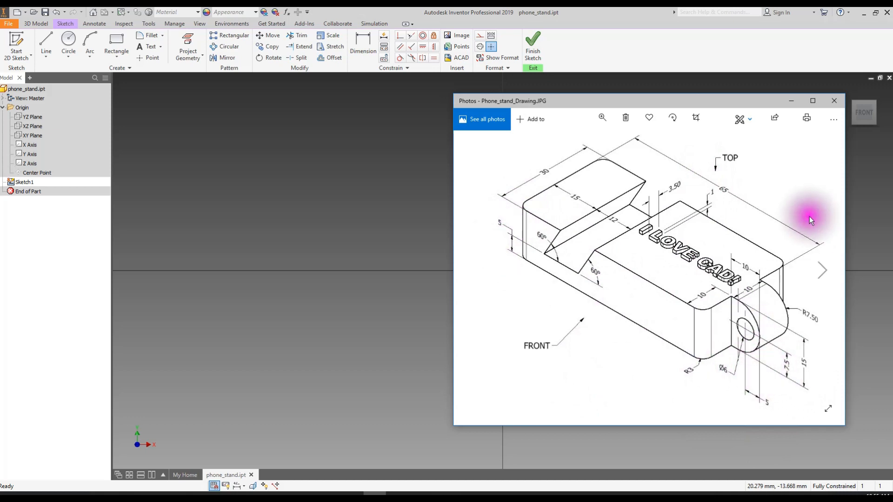
pyautogui.moveTo(716, 99)
pyautogui.mouseDown()
pyautogui.moveTo(624, 148)
pyautogui.moveTo(0, 99)
pyautogui.mouseUp()
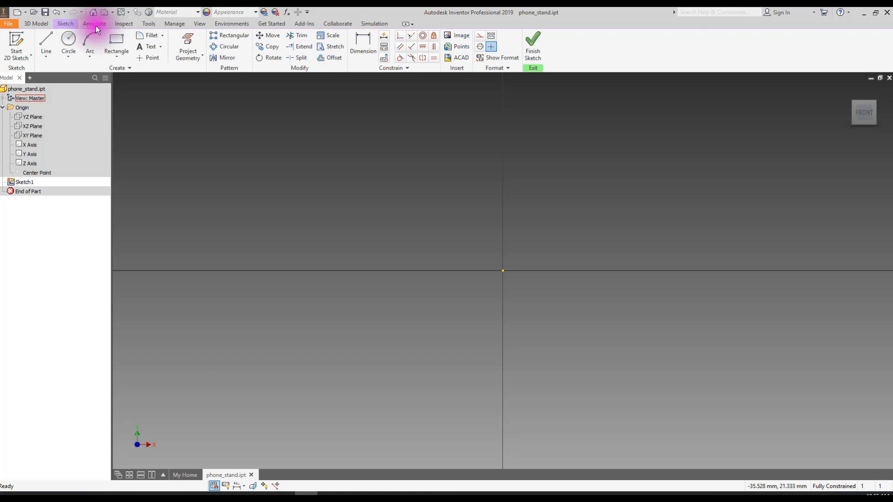
# - Sketch a horizontal line about 21.4 mm long from the origin in the negative X direction
pyautogui.click(45, 44)
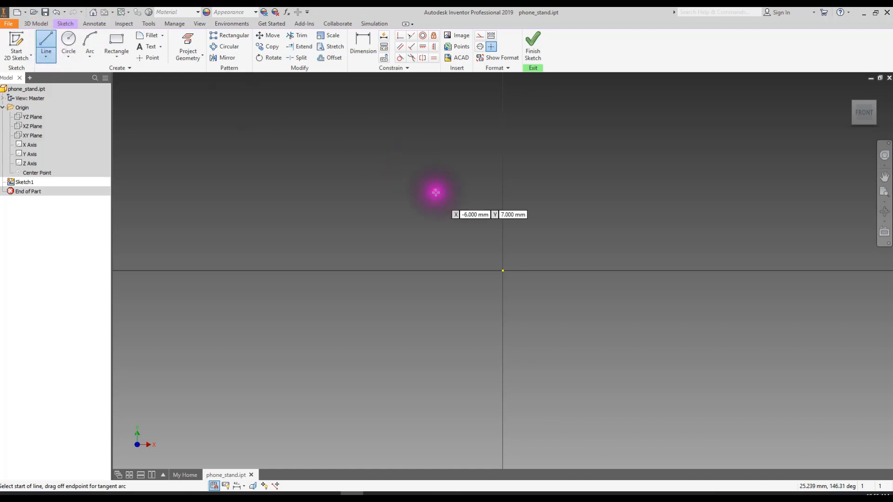
pyautogui.click(502, 271)
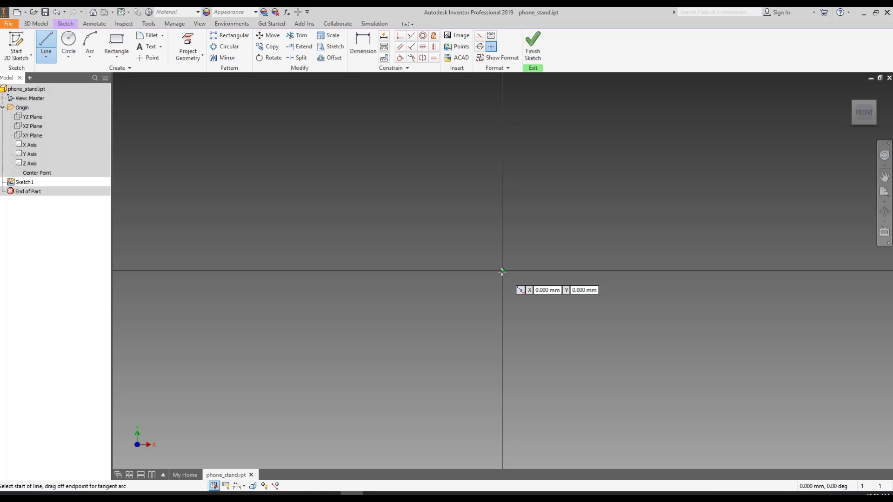
pyautogui.click(502, 271)
pyautogui.click(502, 270)
pyautogui.click(502, 270)
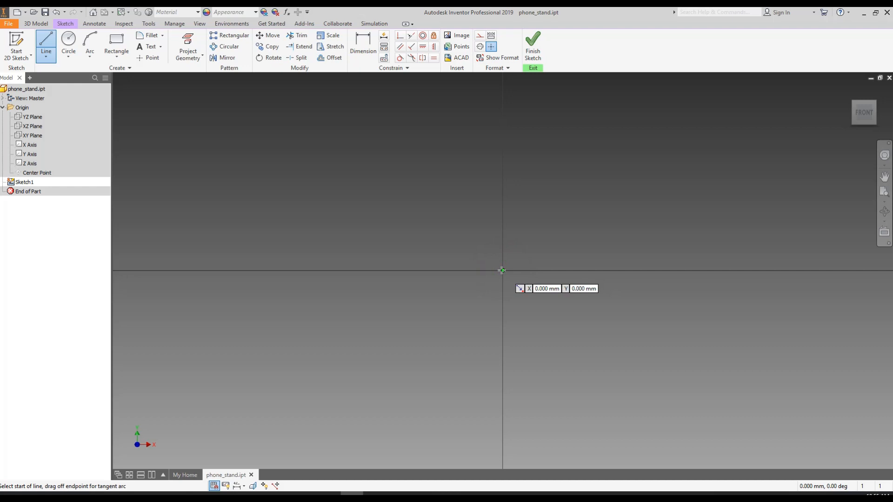
pyautogui.moveTo(502, 270); pyautogui.dragTo(751, 270)
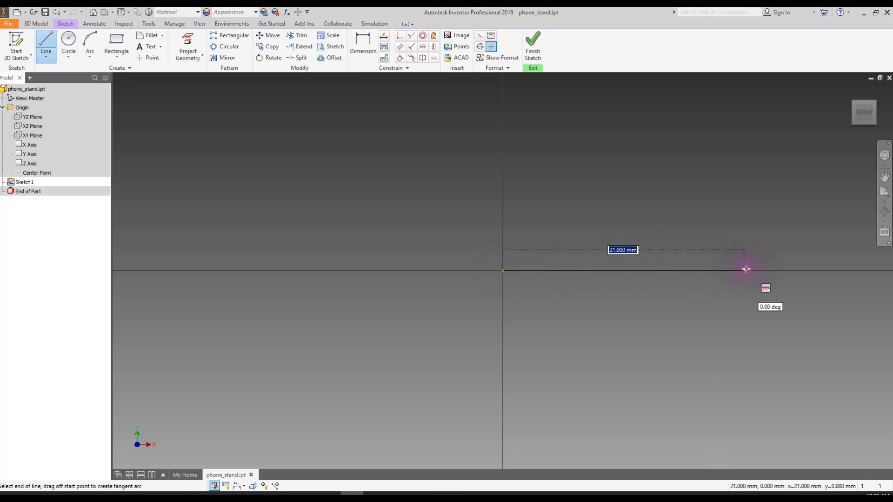
pyautogui.moveTo(745, 269); pyautogui.dragTo(258, 269)
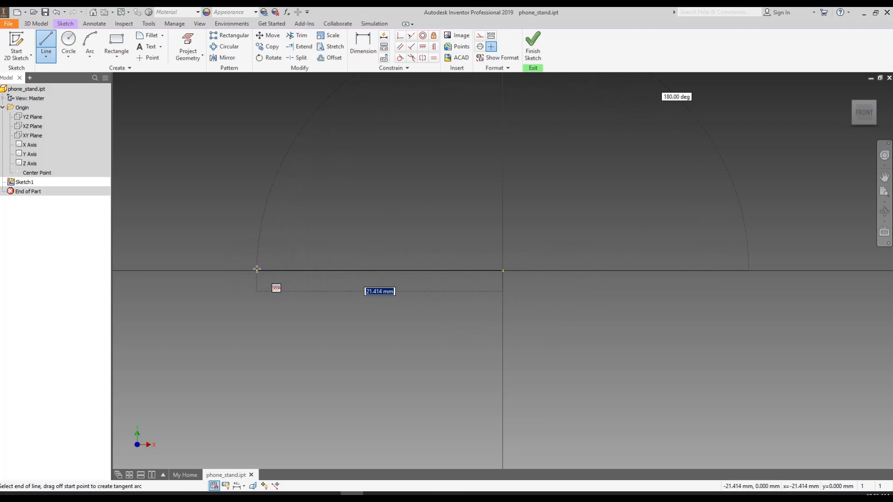
pyautogui.click(256, 268)
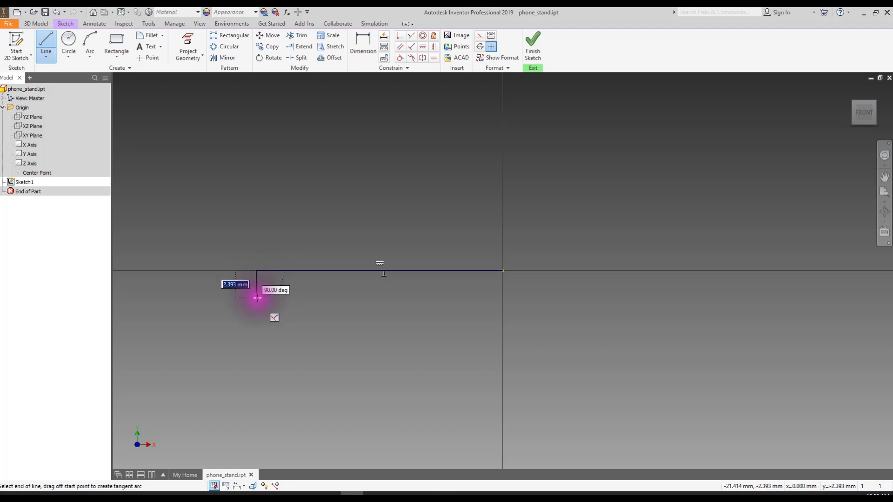
# - Sketch a 5 mm vertical line down from the horizontal line's free end and a parallel horizontal line about 21.4 mm long back below the origin
pyautogui.click(257, 328)
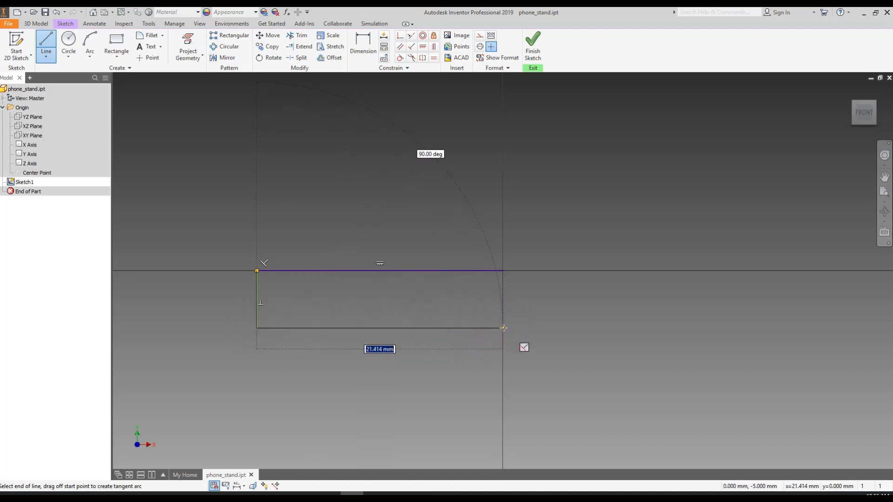
pyautogui.click(503, 328)
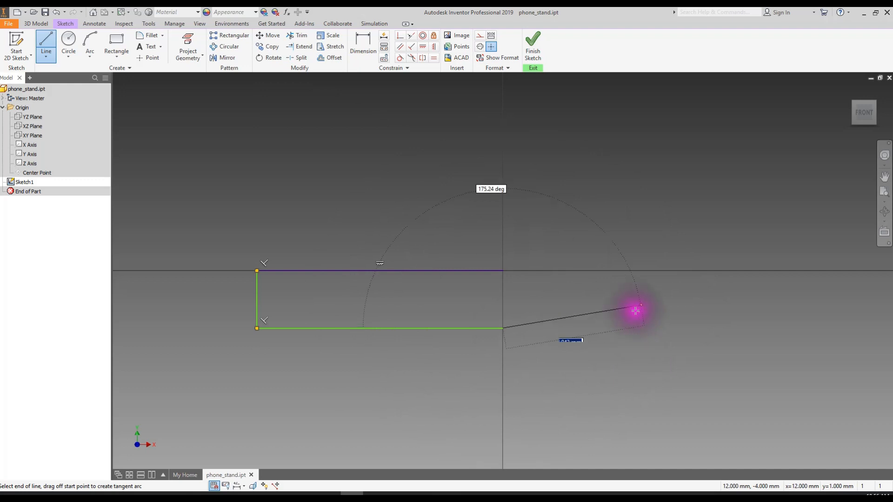
pyautogui.click(586, 363)
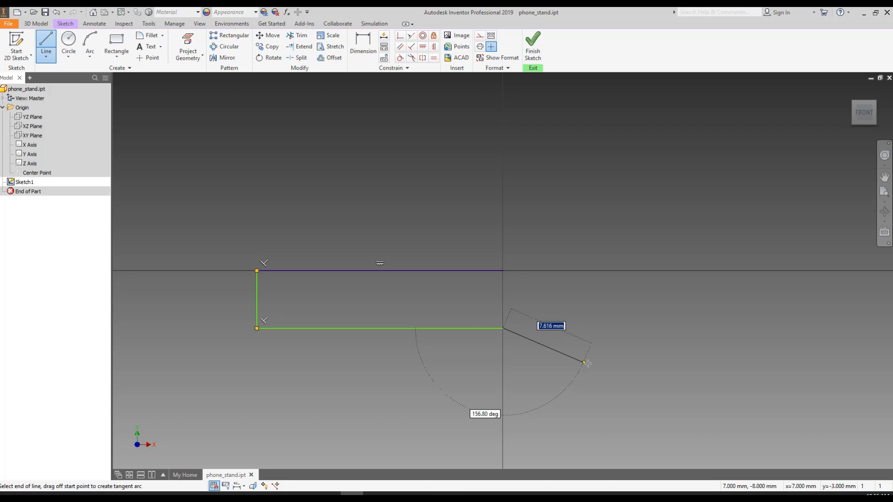
pyautogui.press('Escape')
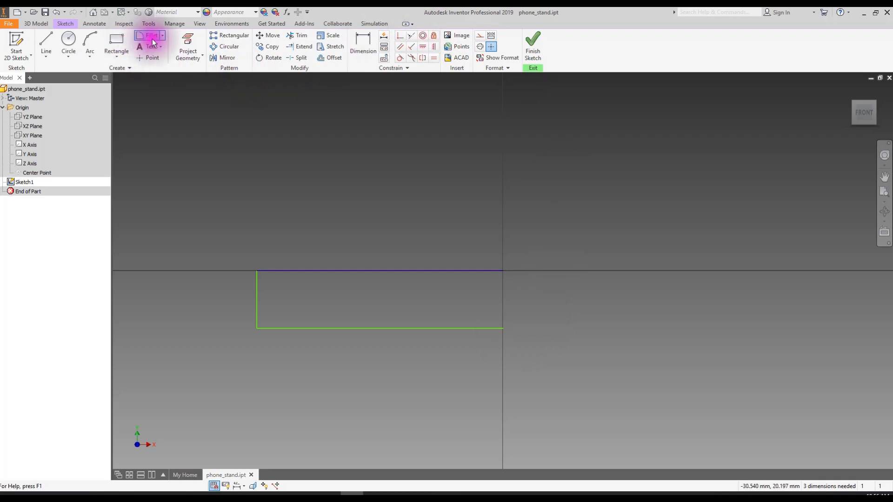
# - Close the open end of the profile with an outward-bulging three-point arc from the origin to the lower horizontal line's endpoint
pyautogui.click(90, 40)
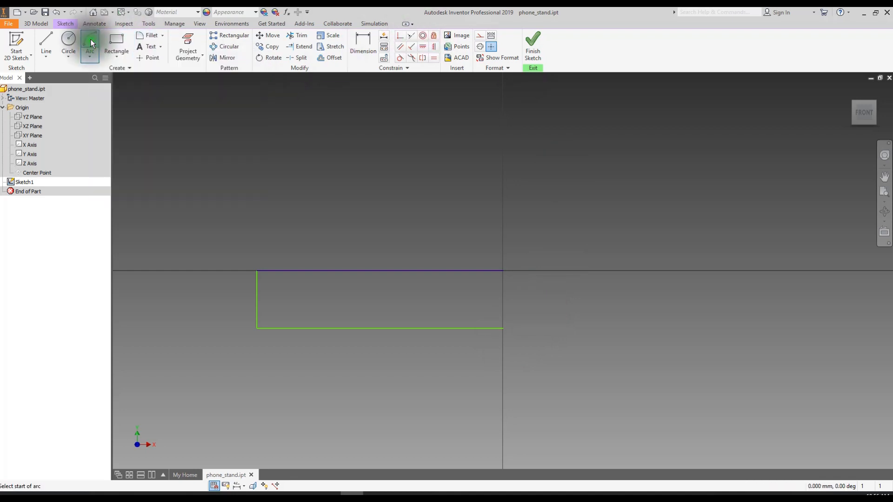
pyautogui.click(503, 272)
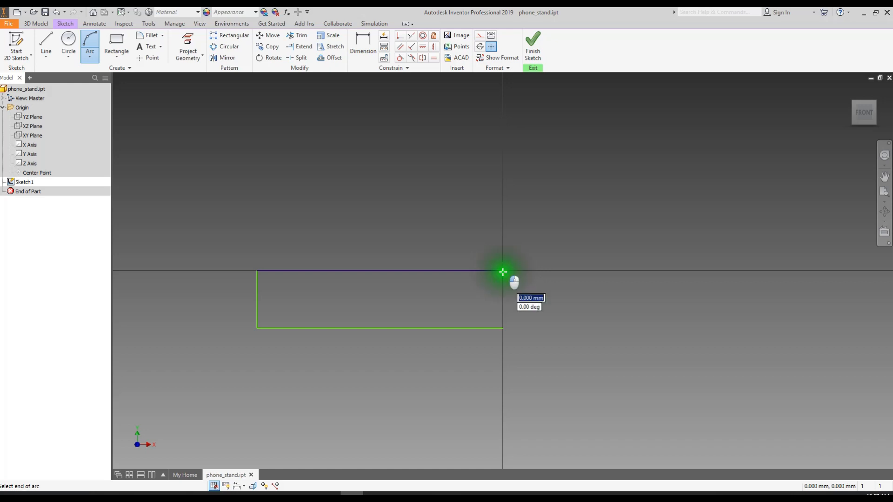
pyautogui.click(502, 328)
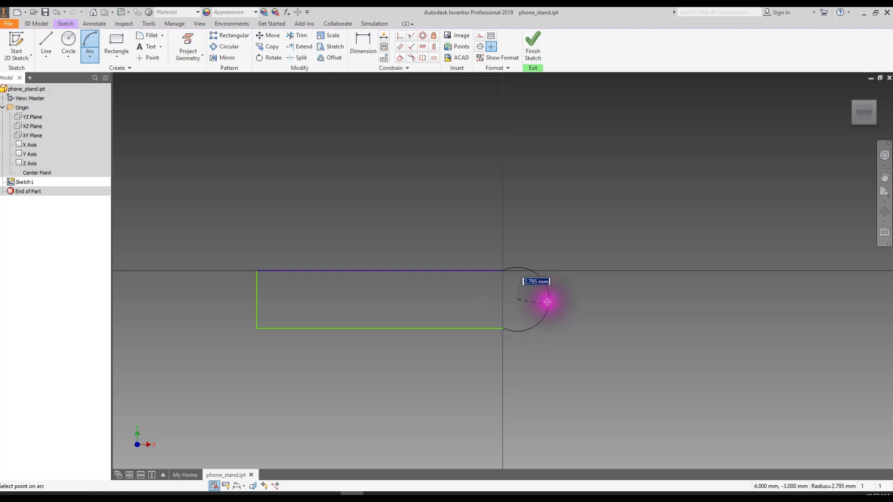
pyautogui.click(525, 300)
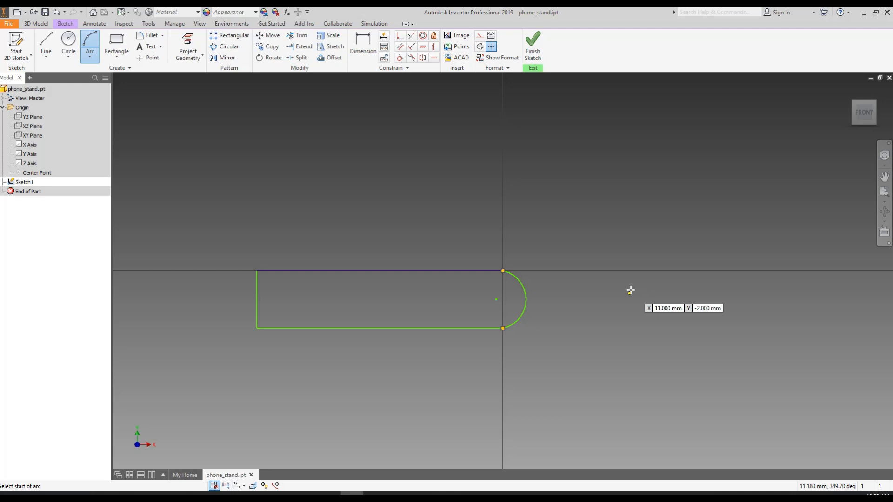
pyautogui.click(555, 229)
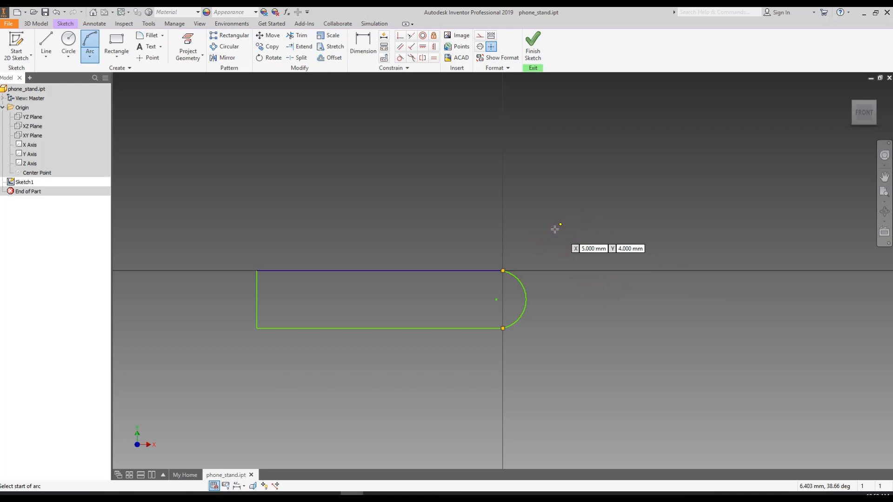
pyautogui.click(395, 160)
pyautogui.click(391, 143)
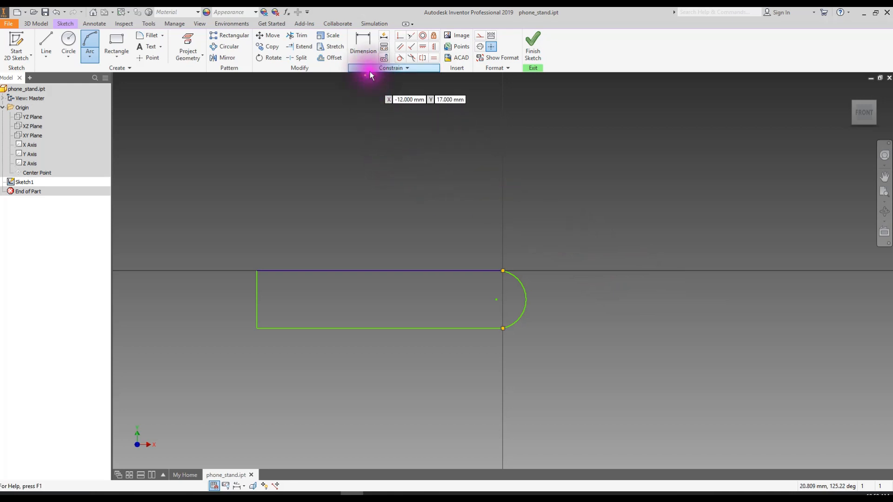
# - Check the phone stand's height in the Photos reference drawing and dimension the distance between the two horizontal lines as 15 mm
pyautogui.click(365, 42)
pyautogui.click(374, 497)
pyautogui.moveTo(305, 113); pyautogui.dragTo(579, 99)
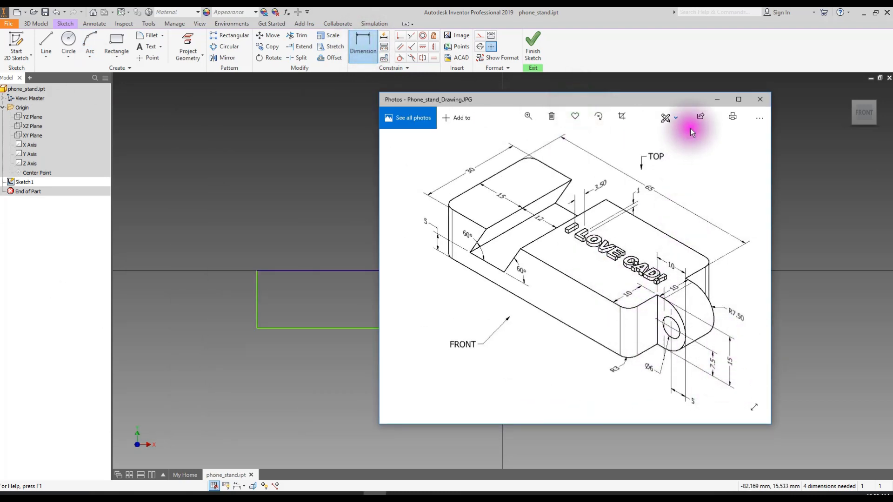
pyautogui.click(470, 87)
pyautogui.click(309, 271)
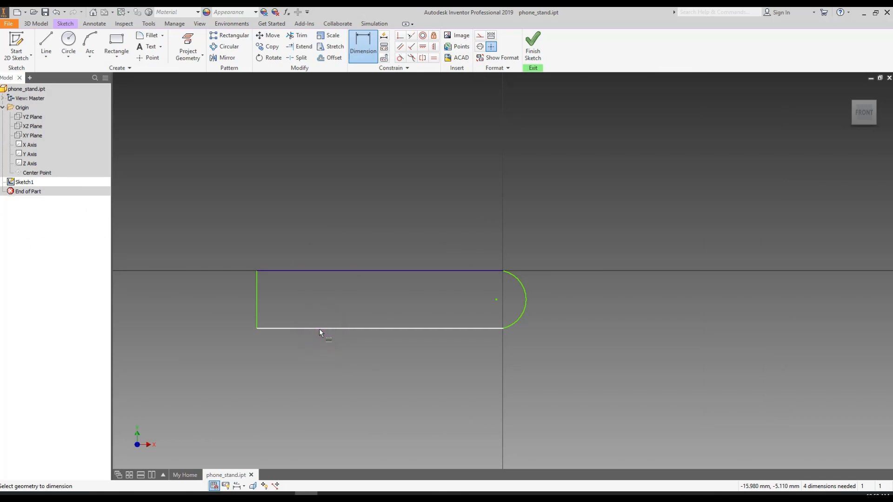
pyautogui.click(274, 270)
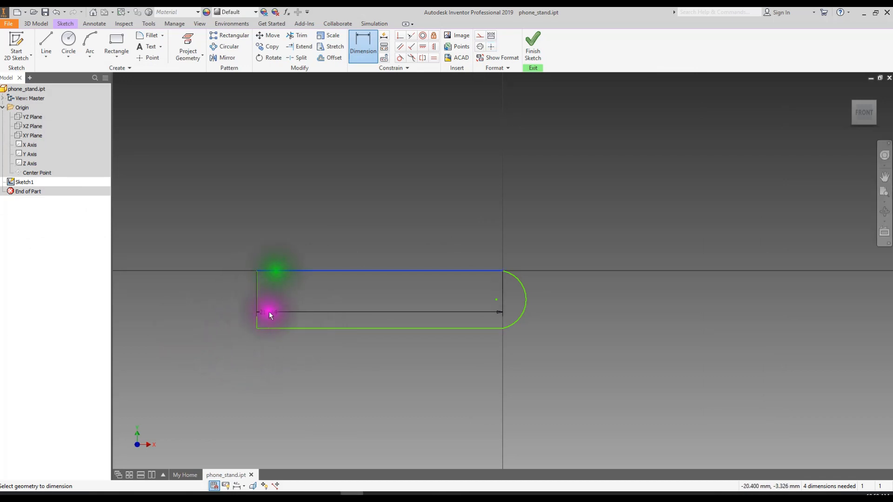
pyautogui.click(269, 328)
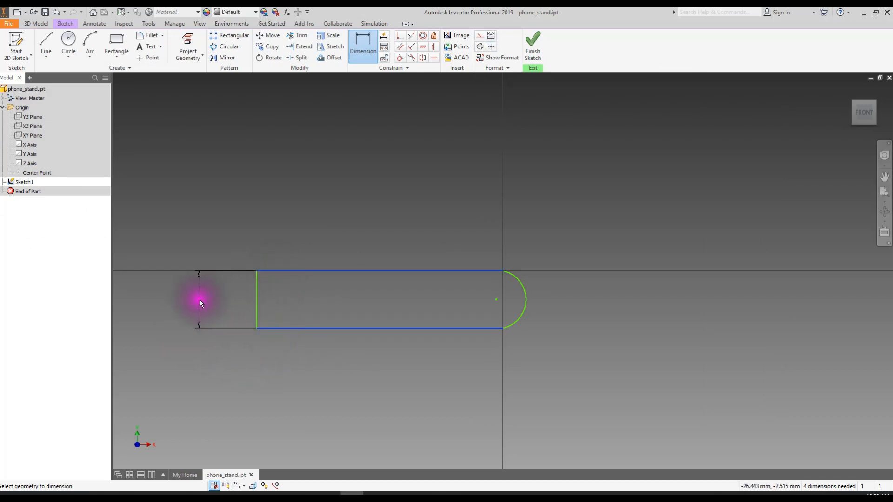
pyautogui.click(200, 301)
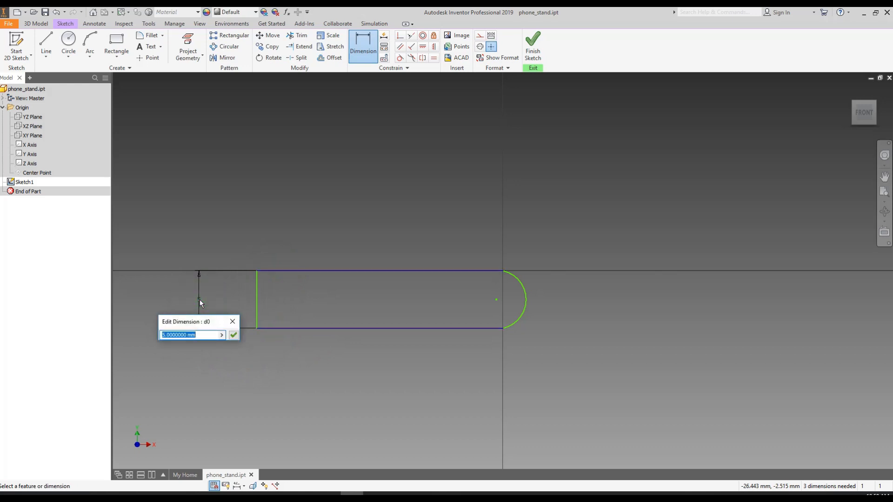
pyautogui.write('15')
pyautogui.click(233, 335)
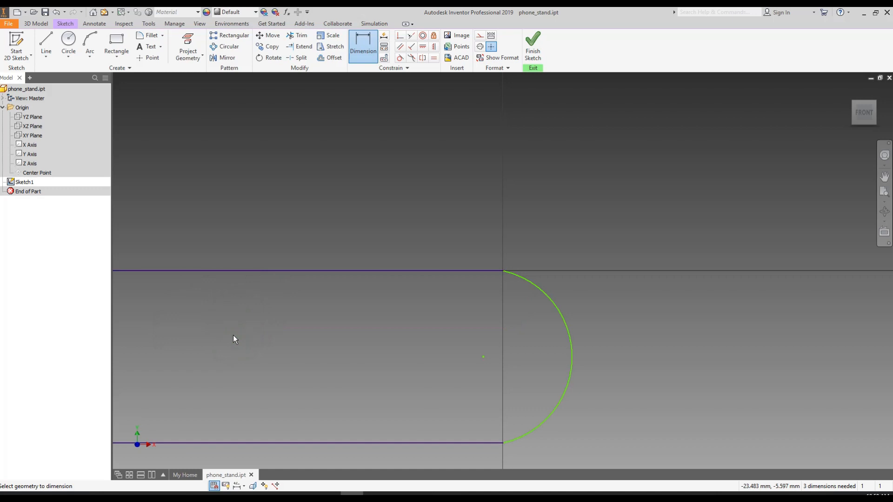
# - Zoom and pan the sketch until the whole profile and its height dimension are in view
pyautogui.scroll(-2, 233, 335)
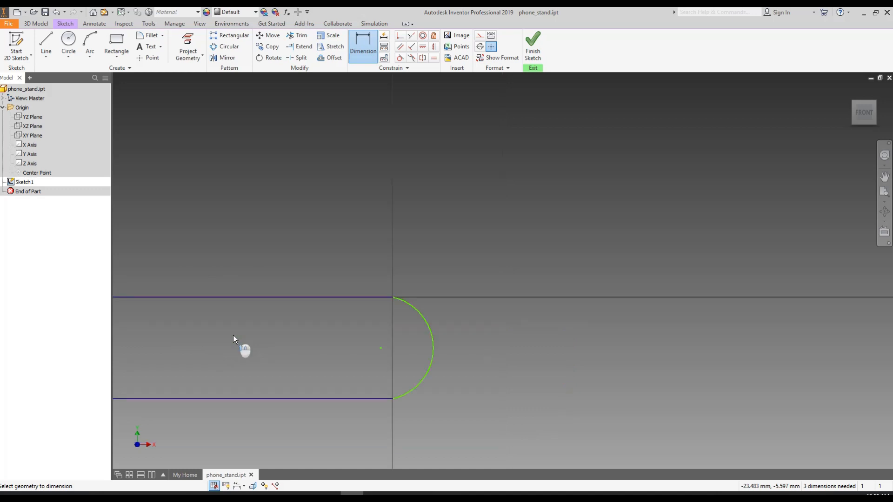
pyautogui.scroll(-2, 199, 356)
pyautogui.scroll(2, 199, 356)
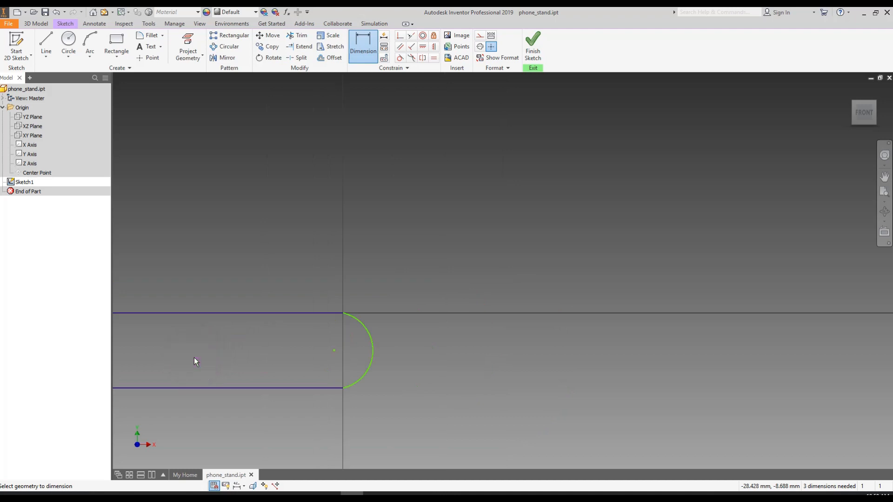
pyautogui.moveTo(194, 357)
pyautogui.mouseDown(button='middle')
pyautogui.moveTo(358, 324)
pyautogui.moveTo(493, 320)
pyautogui.moveTo(485, 323)
pyautogui.mouseUp(button='middle')
pyautogui.click(884, 201)
pyautogui.click(832, 220)
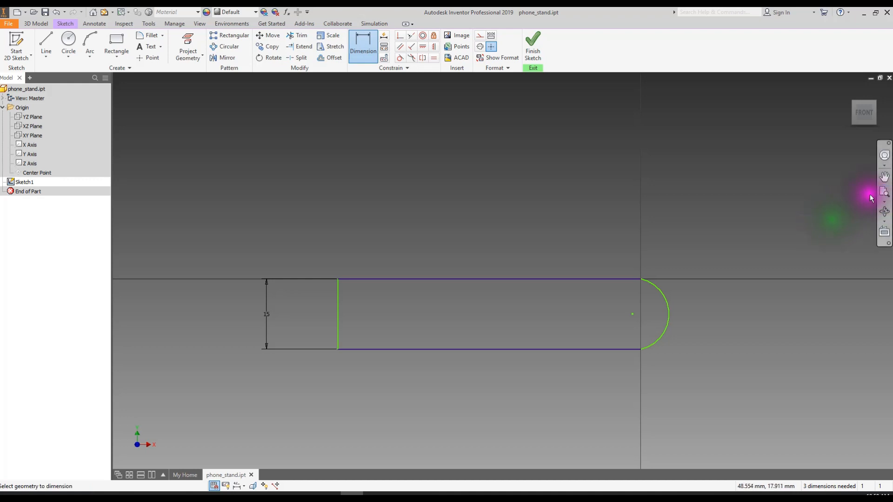
pyautogui.click(884, 193)
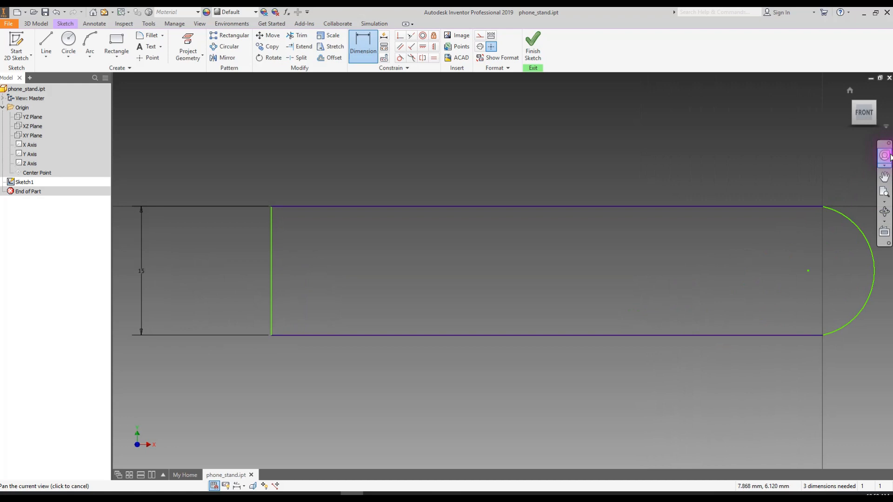
# - Pan across the sketch to inspect both ends of the profile, finishing with the arc end near the middle
pyautogui.rightClick(705, 255)
pyautogui.moveTo(785, 212); pyautogui.dragTo(319, 265, button='middle')
pyautogui.moveTo(209, 304)
pyautogui.mouseDown(button='middle')
pyautogui.moveTo(614, 243)
pyautogui.moveTo(667, 240)
pyautogui.moveTo(664, 253)
pyautogui.moveTo(659, 231)
pyautogui.mouseUp(button='middle')
pyautogui.click(884, 177)
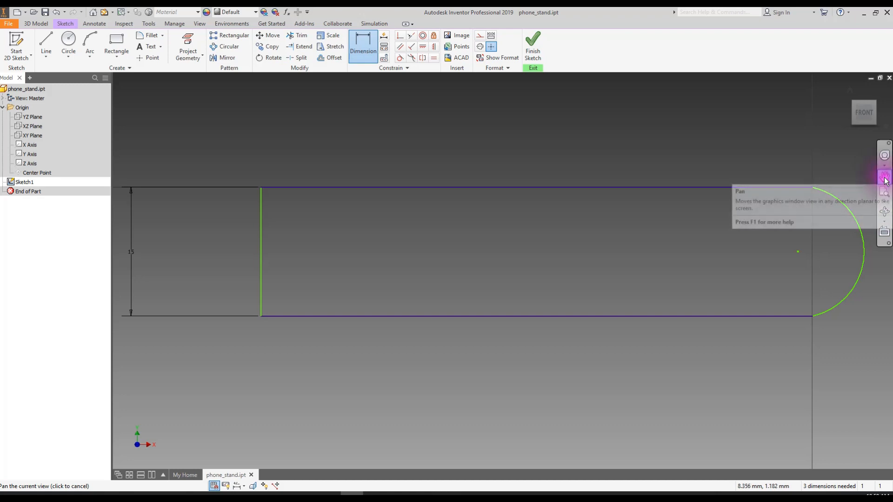
pyautogui.click(885, 179)
pyautogui.moveTo(687, 173)
pyautogui.mouseDown()
pyautogui.moveTo(457, 190)
pyautogui.moveTo(607, 183)
pyautogui.mouseUp()
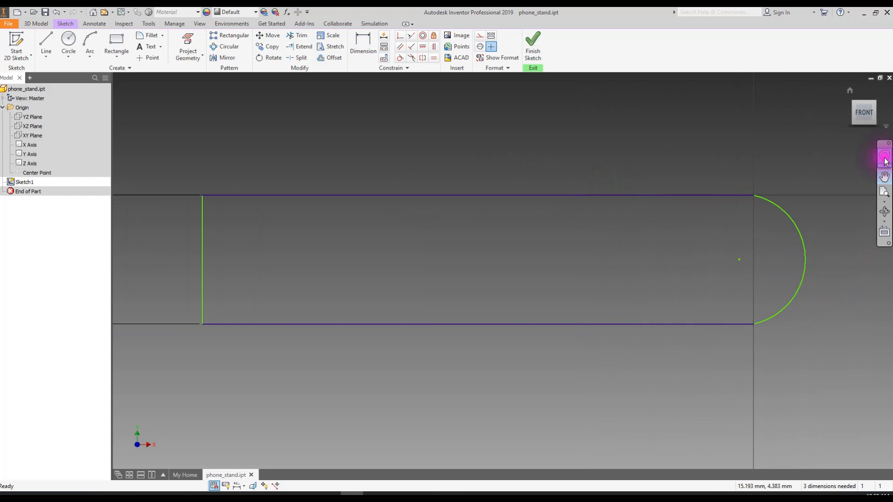
pyautogui.click(362, 44)
pyautogui.moveTo(362, 246)
pyautogui.mouseDown(button='middle')
pyautogui.moveTo(446, 238)
pyautogui.moveTo(415, 257)
pyautogui.moveTo(431, 266)
pyautogui.mouseUp(button='middle')
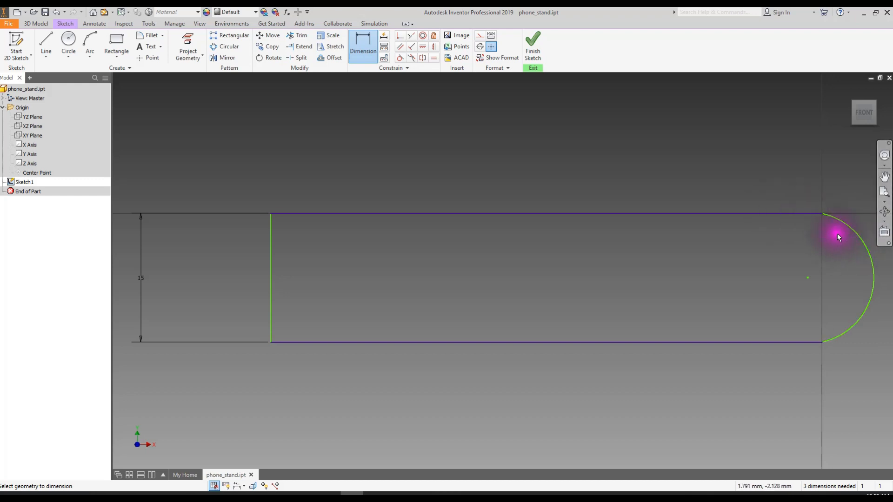
pyautogui.moveTo(860, 220); pyautogui.dragTo(613, 219, button='middle')
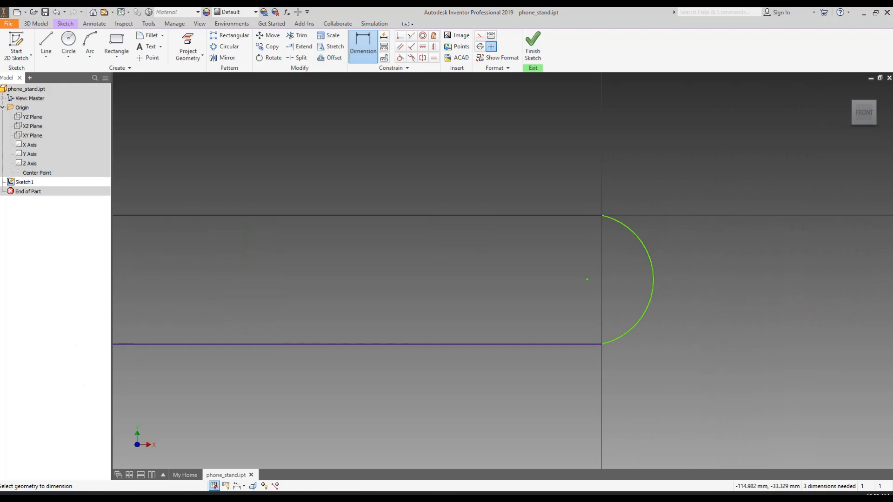
# - Check the rounded end in the Photos reference drawing and dimension the arc's radius as 7.5 mm
pyautogui.hotkey('alt', 'Tab')
pyautogui.moveTo(609, 154); pyautogui.dragTo(392, 99)
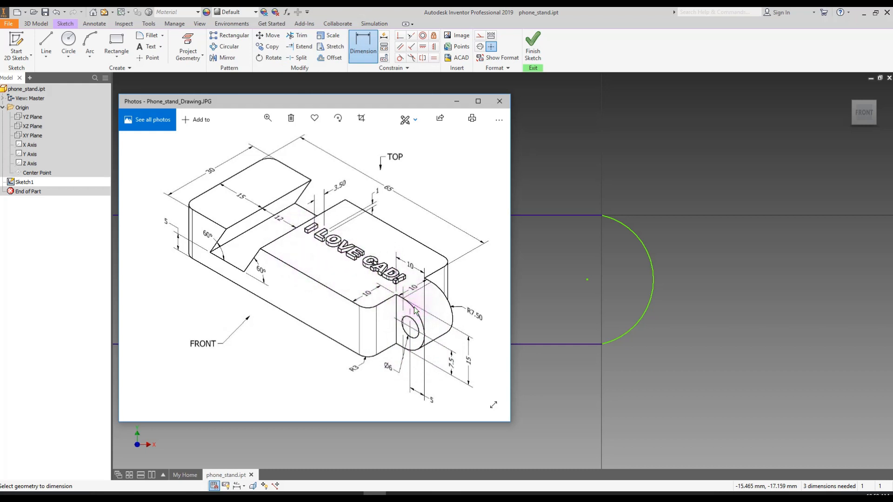
pyautogui.click(462, 101)
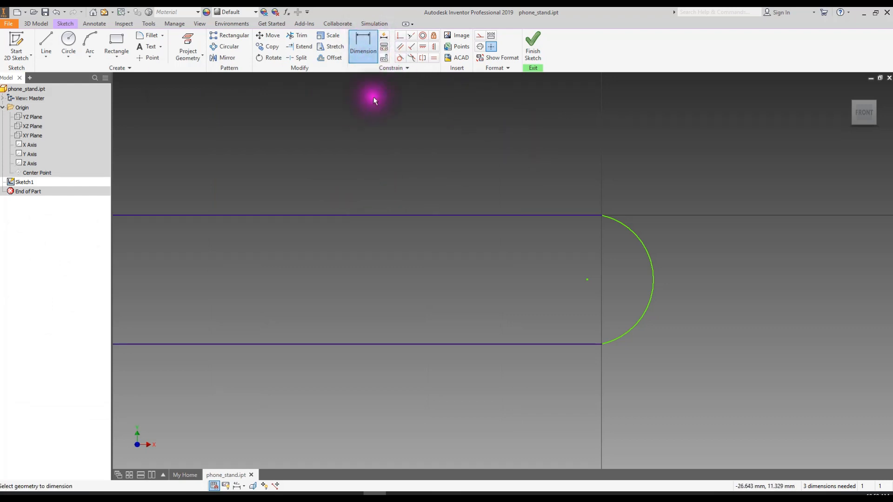
pyautogui.click(363, 45)
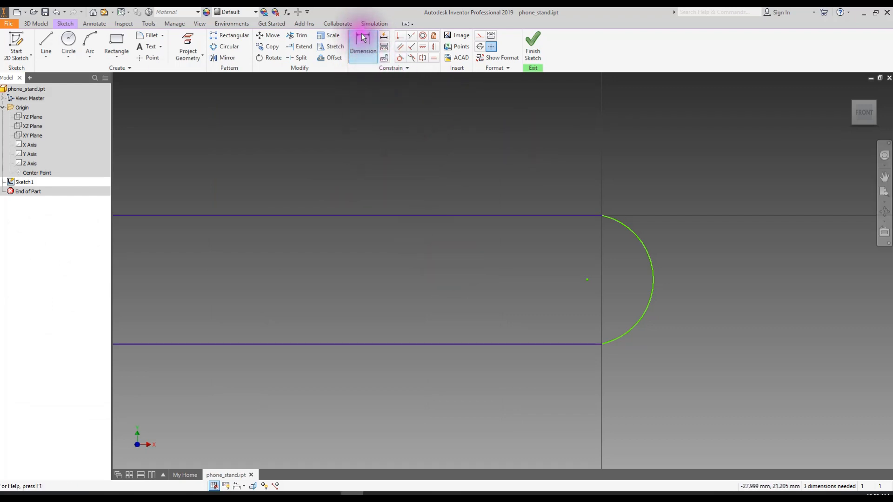
pyautogui.click(634, 235)
pyautogui.click(660, 193)
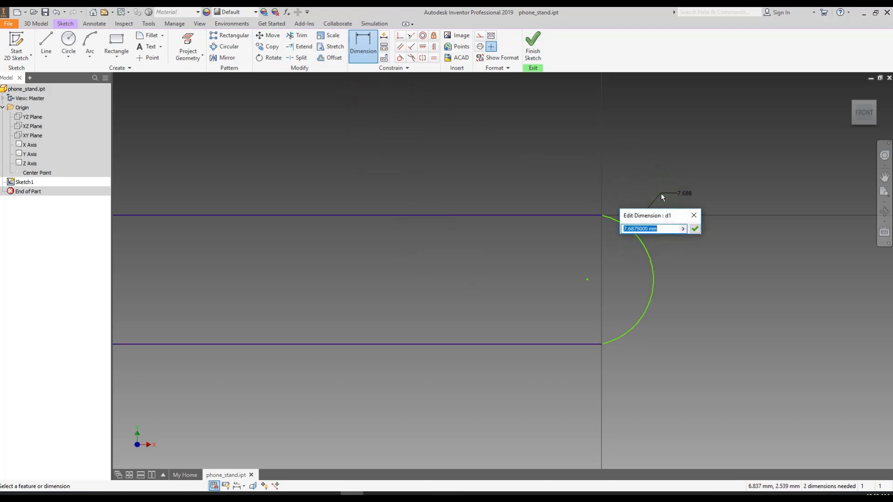
pyautogui.write('7.5')
pyautogui.moveTo(656, 213); pyautogui.dragTo(694, 224)
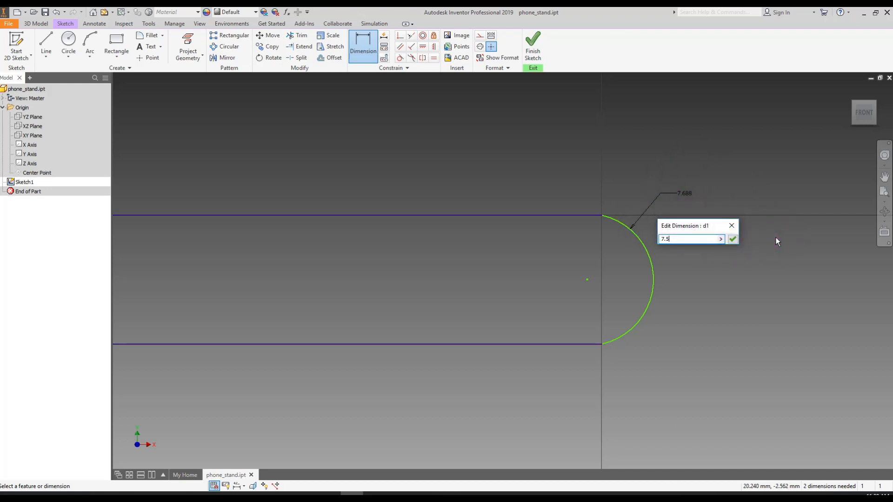
pyautogui.click(732, 241)
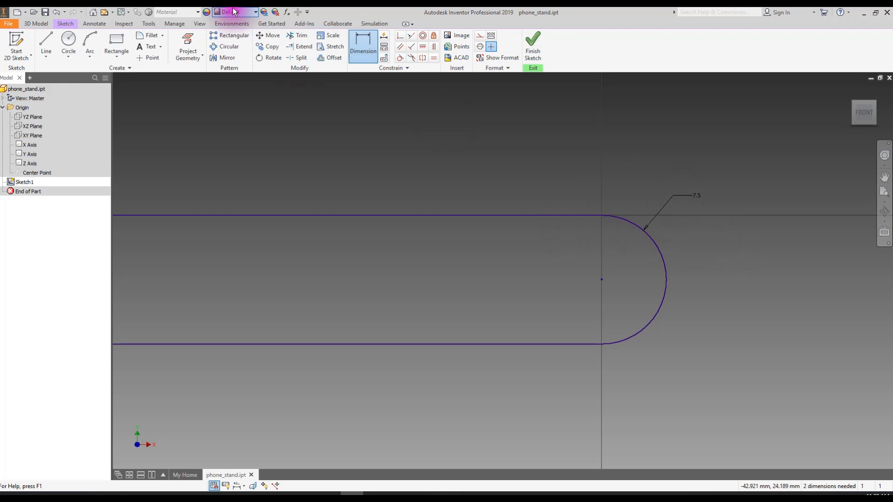
# - Undo the last value change on the arc's radius dimension
pyautogui.click(56, 14)
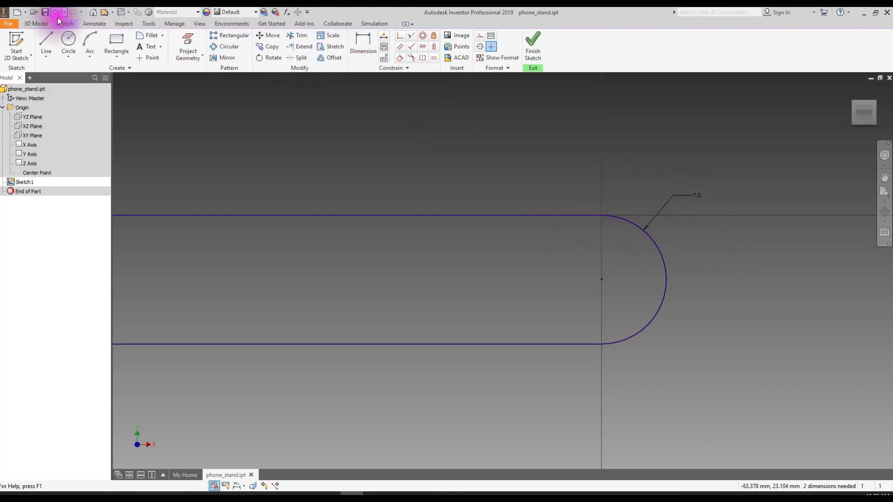
pyautogui.click(57, 14)
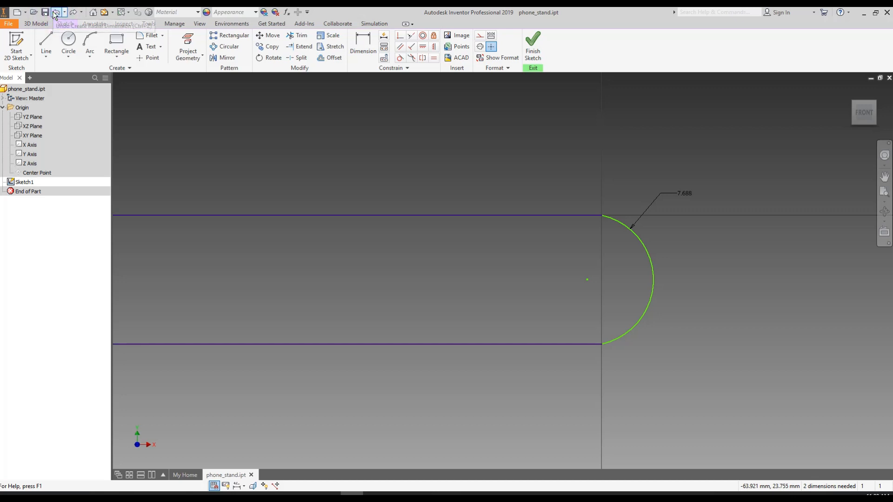
pyautogui.click(669, 193)
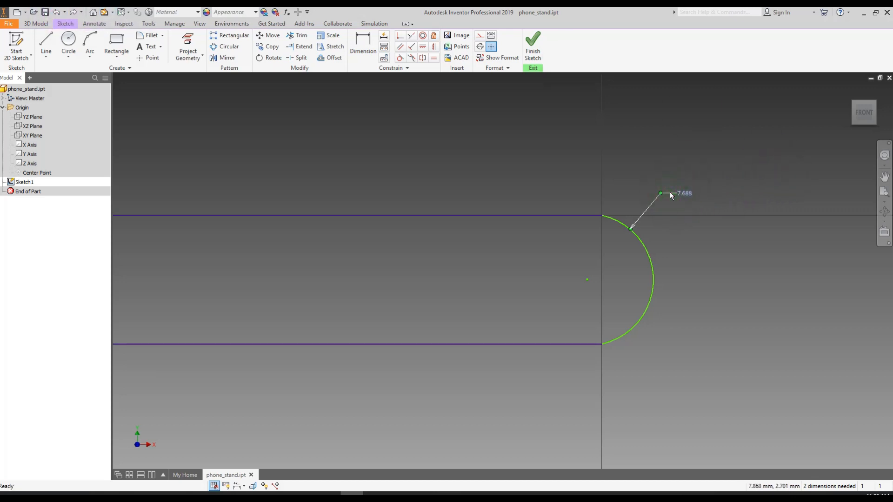
pyautogui.click(669, 194)
pyautogui.click(378, 163)
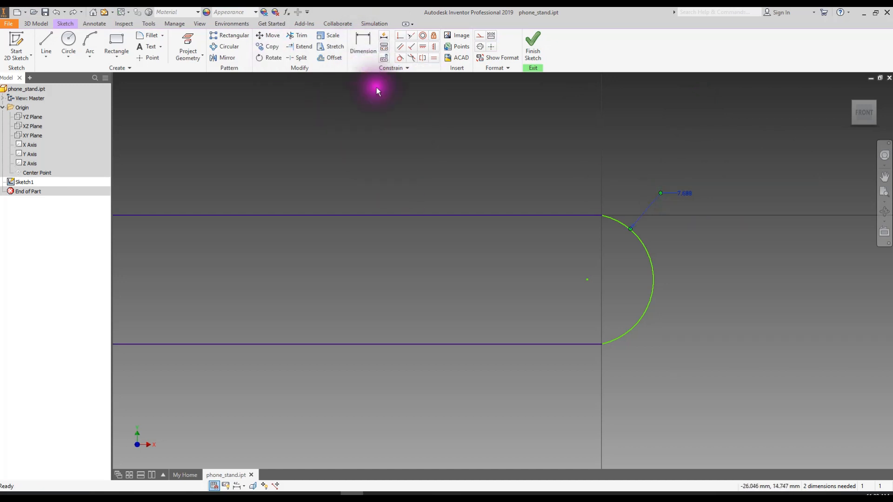
pyautogui.click(358, 45)
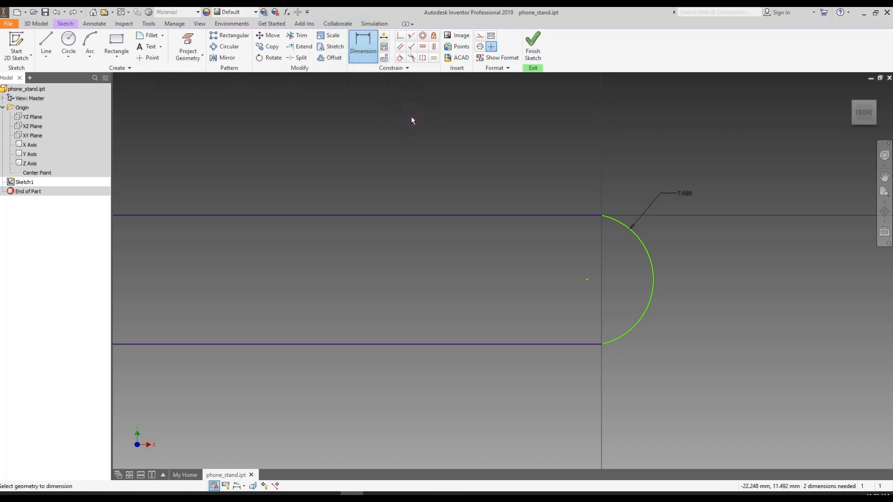
pyautogui.press('Escape')
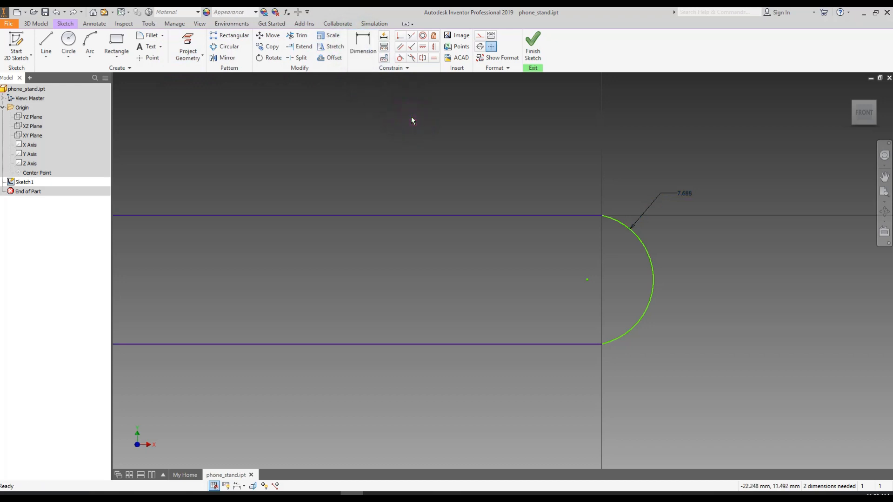
# - Delete the radius dimension from the arc at the profile's rounded end
pyautogui.click(685, 195)
pyautogui.press('Delete')
pyautogui.hotkey('ctrl', 'z')
pyautogui.rightClick(686, 195)
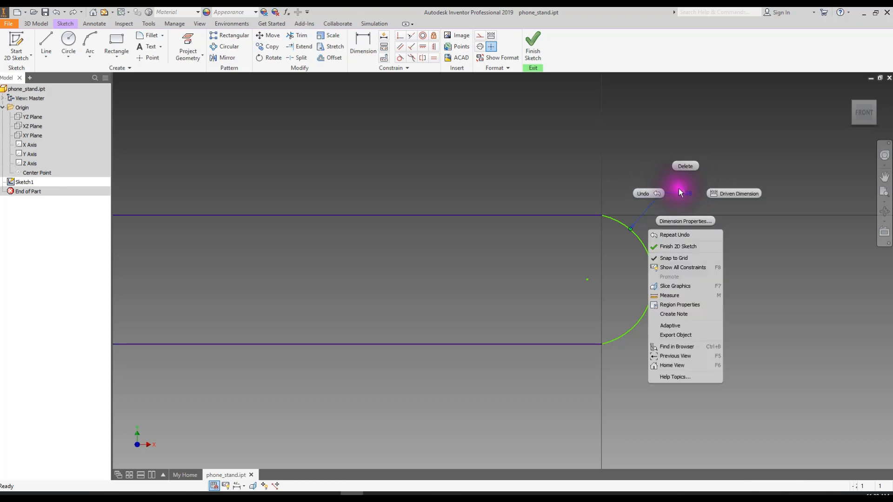
pyautogui.click(683, 166)
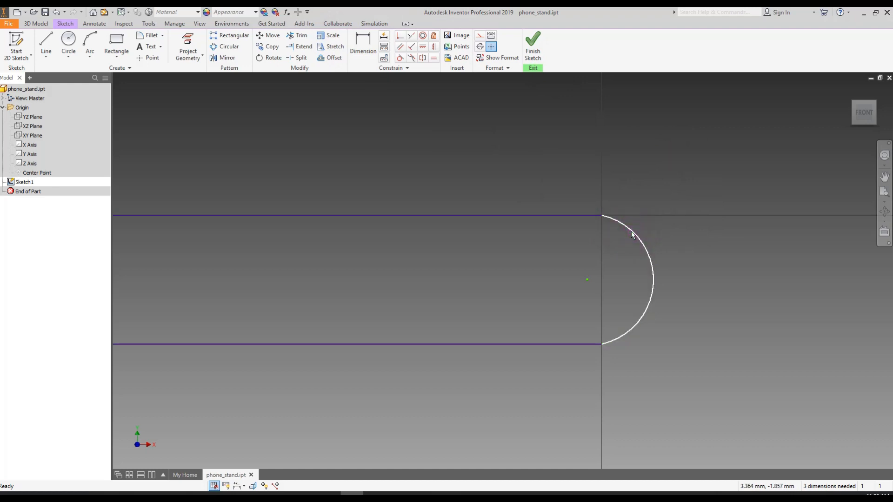
pyautogui.click(652, 170)
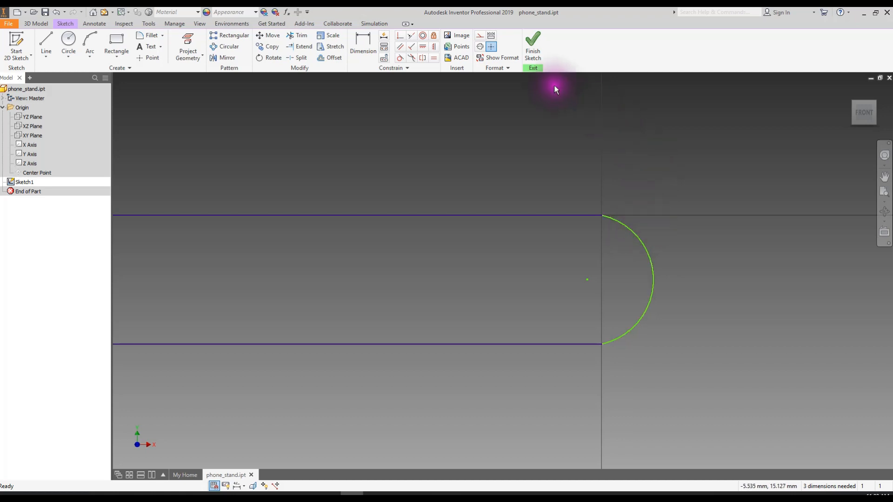
# - Apply a Tangent constraint between the arc and the upper horizontal line
pyautogui.click(457, 48)
pyautogui.click(401, 59)
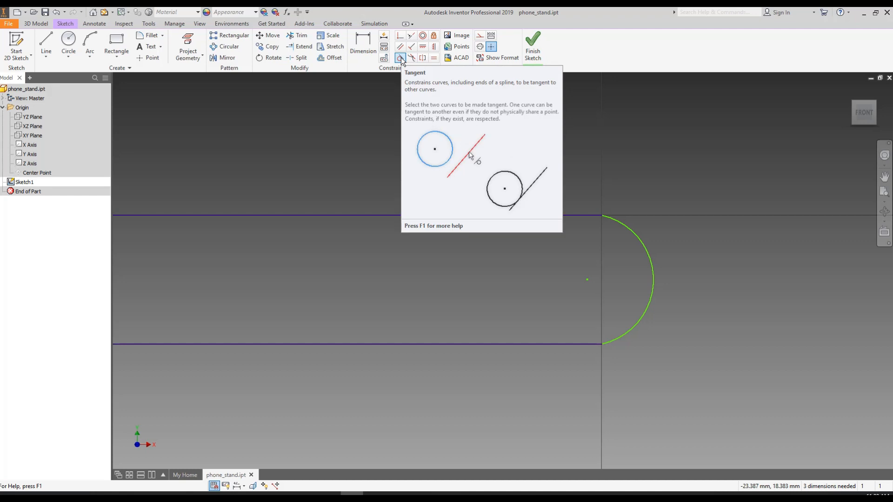
pyautogui.click(358, 47)
pyautogui.click(400, 59)
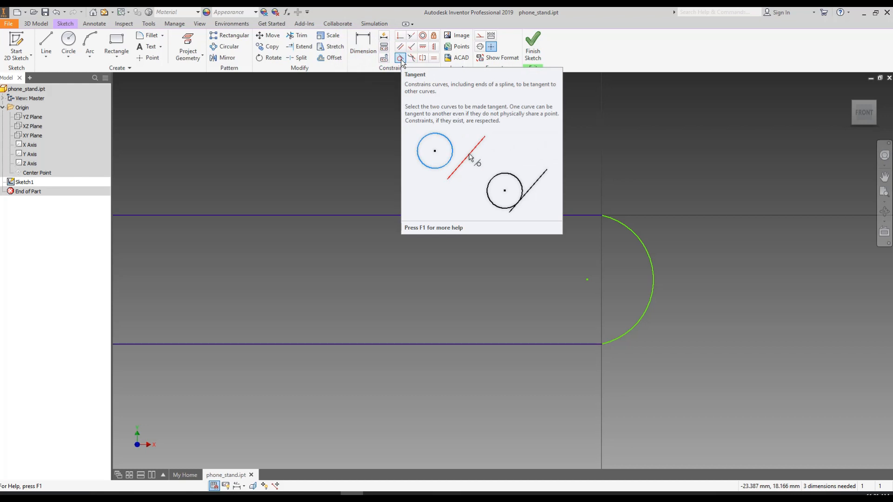
pyautogui.click(400, 58)
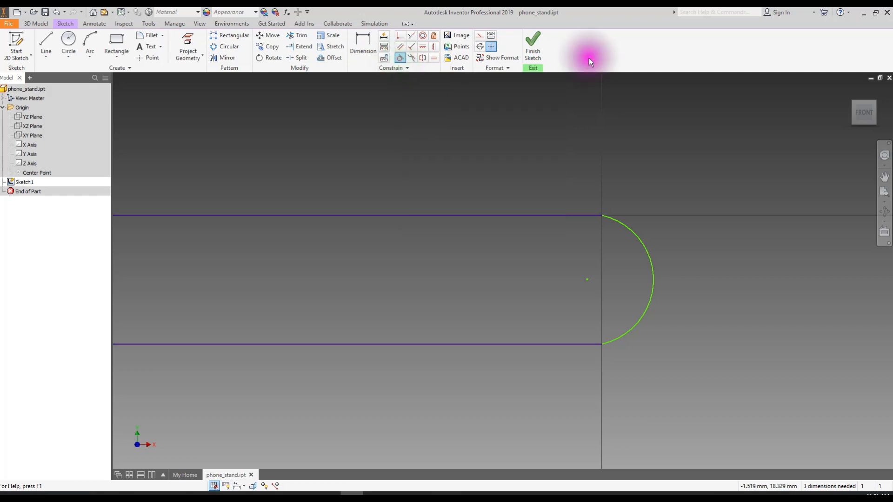
pyautogui.click(637, 236)
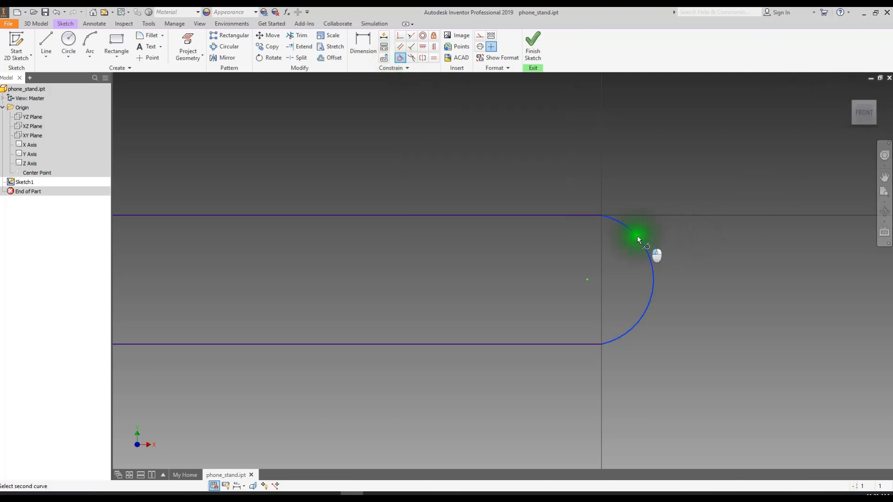
pyautogui.click(575, 219)
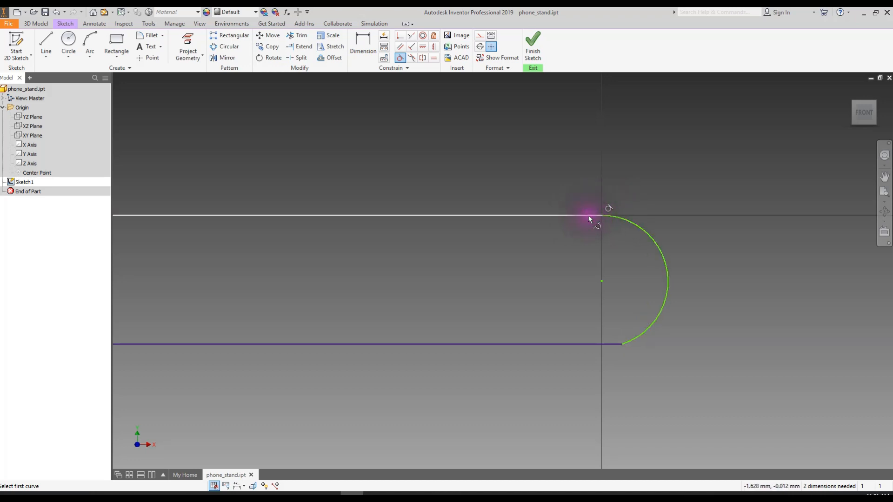
# - Make the arc tangent to the lower horizontal line as well and end the Tangent constraint command
pyautogui.click(654, 321)
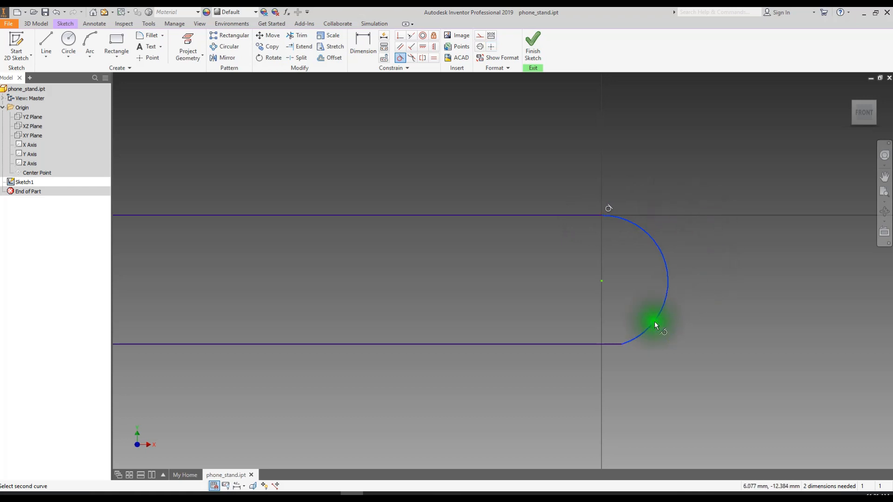
pyautogui.click(567, 347)
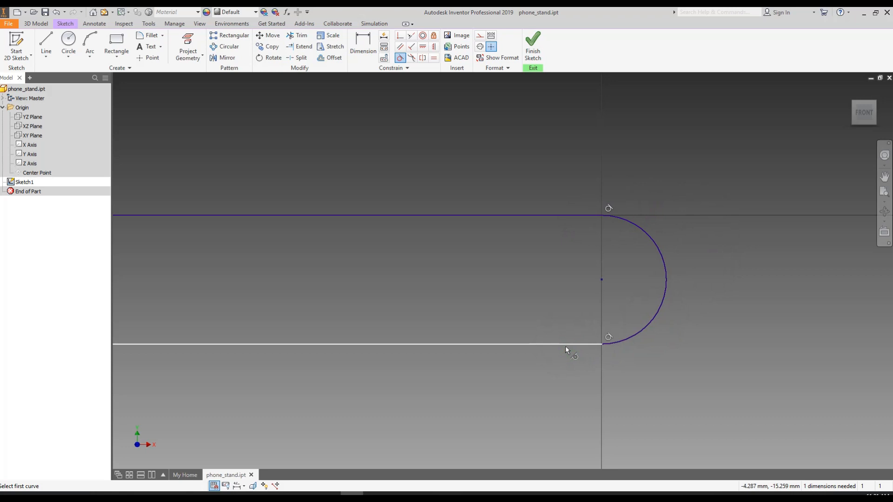
pyautogui.scroll(3, 556, 373)
pyautogui.moveTo(400, 301); pyautogui.dragTo(515, 276, button='middle')
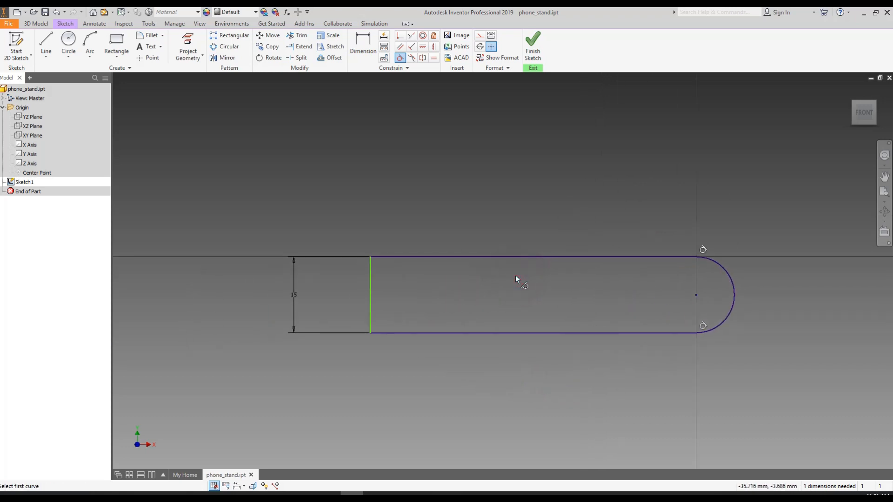
pyautogui.click(707, 282)
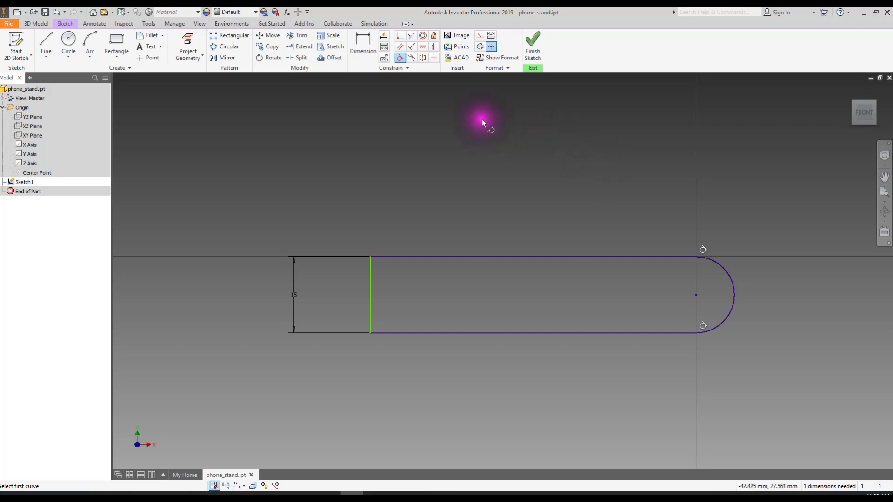
pyautogui.click(400, 57)
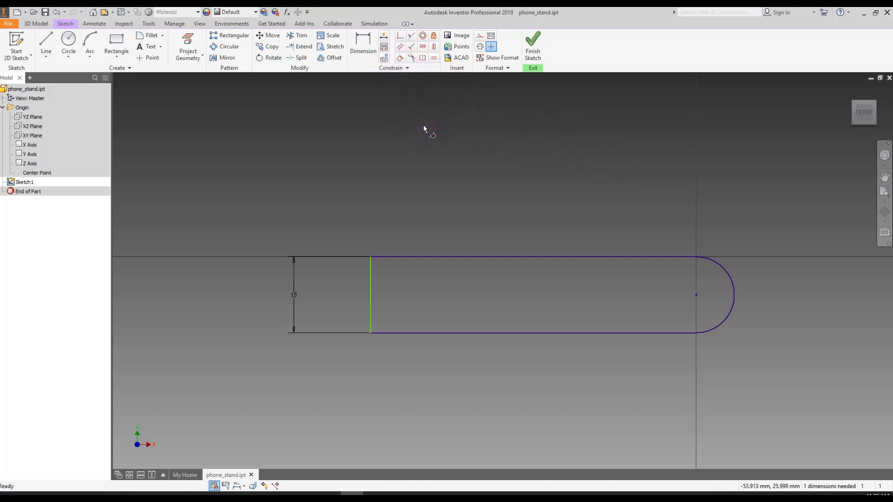
# - Set the profile's height dimension to 20 mm to test how the tangent arc adapts
pyautogui.doubleClick(294, 296)
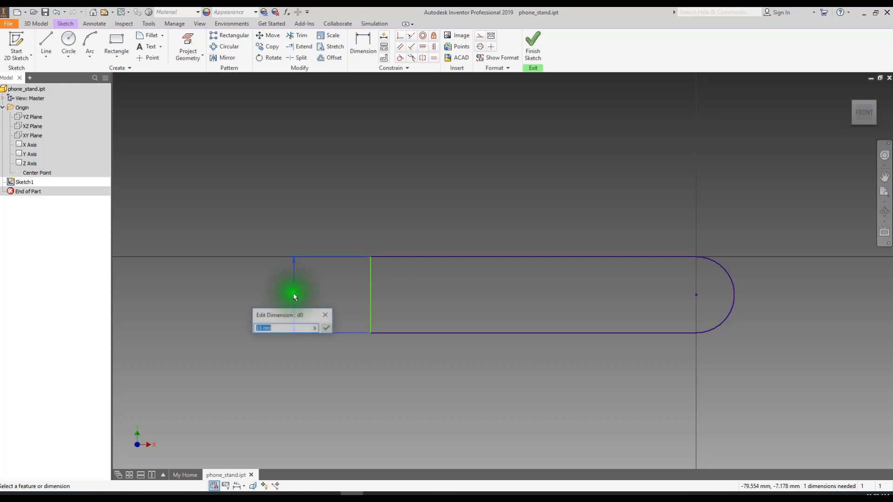
pyautogui.write('20')
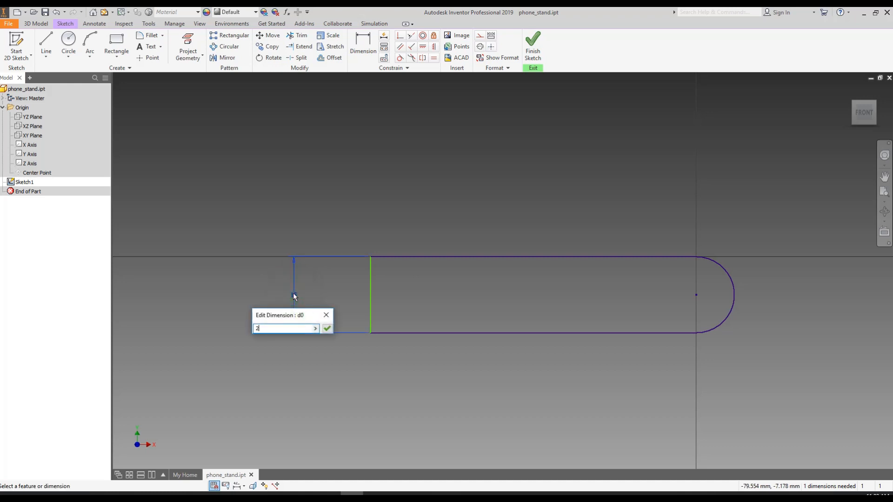
pyautogui.click(328, 329)
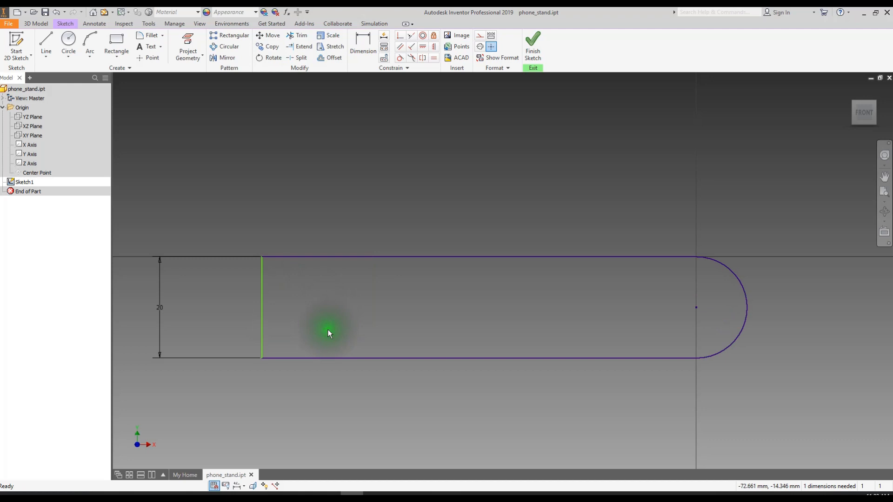
pyautogui.click(727, 266)
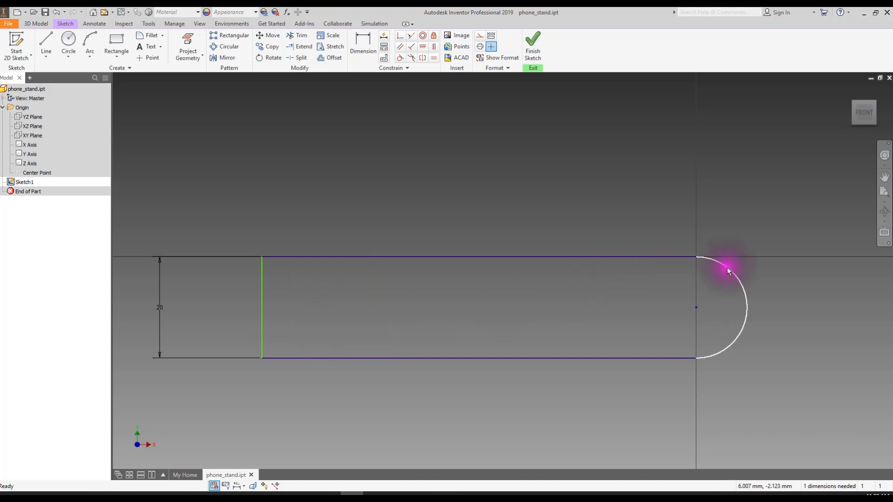
pyautogui.click(679, 265)
pyautogui.click(173, 299)
pyautogui.click(732, 278)
pyautogui.click(734, 277)
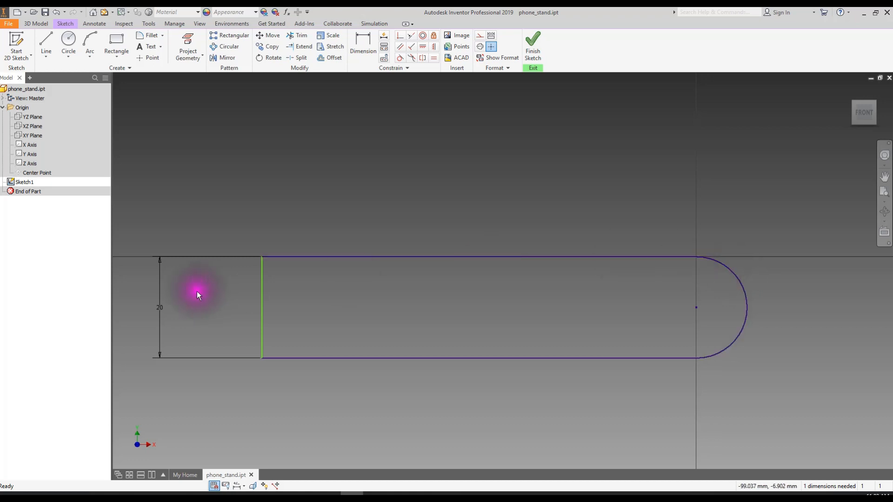
# - Set the profile's height dimension to 15 mm
pyautogui.click(158, 310)
pyautogui.doubleClick(157, 311)
pyautogui.write('15')
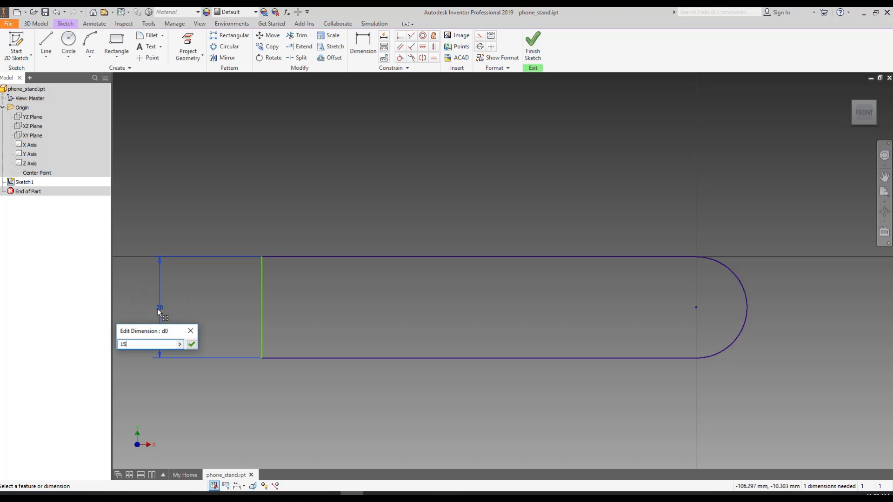
pyautogui.press('Return')
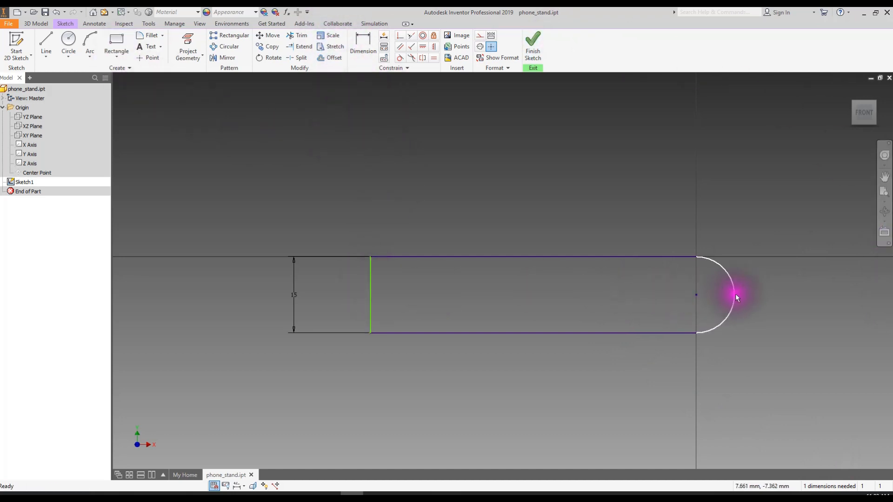
# - Add a horizontal dimension from the profile's vertical end line to the arc's centre, placed below the profile
pyautogui.click(363, 44)
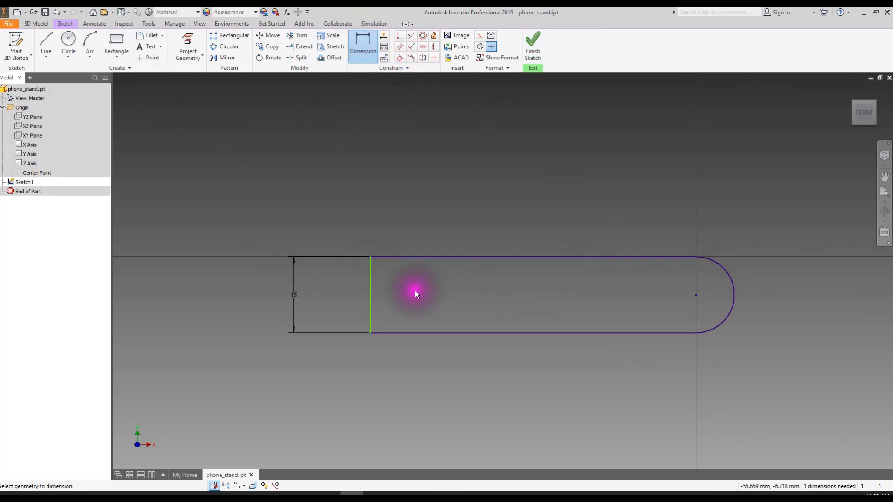
pyautogui.click(370, 307)
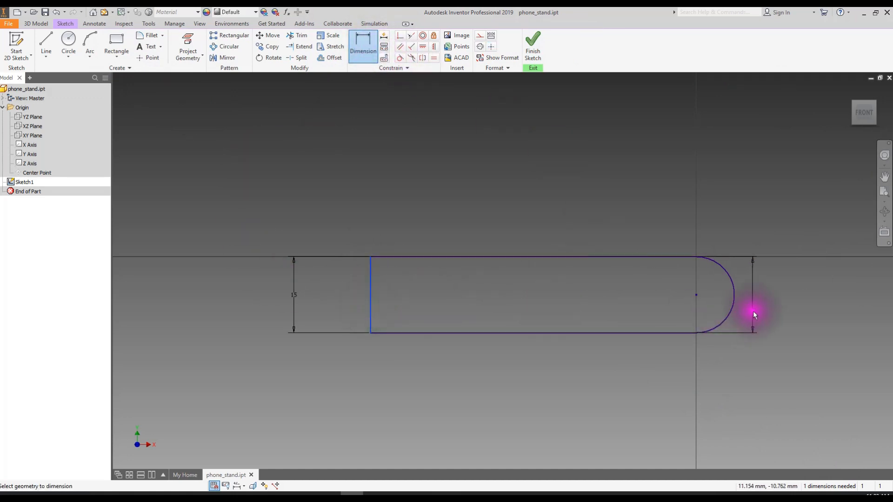
pyautogui.click(733, 285)
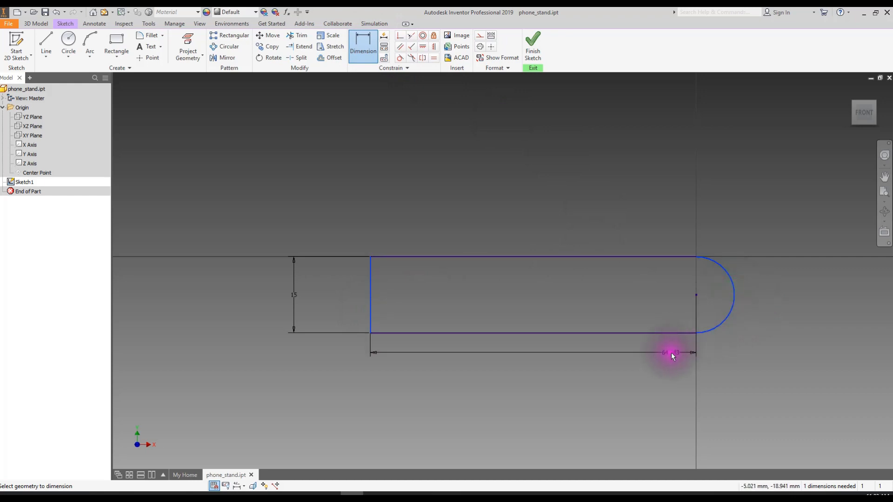
pyautogui.click(637, 375)
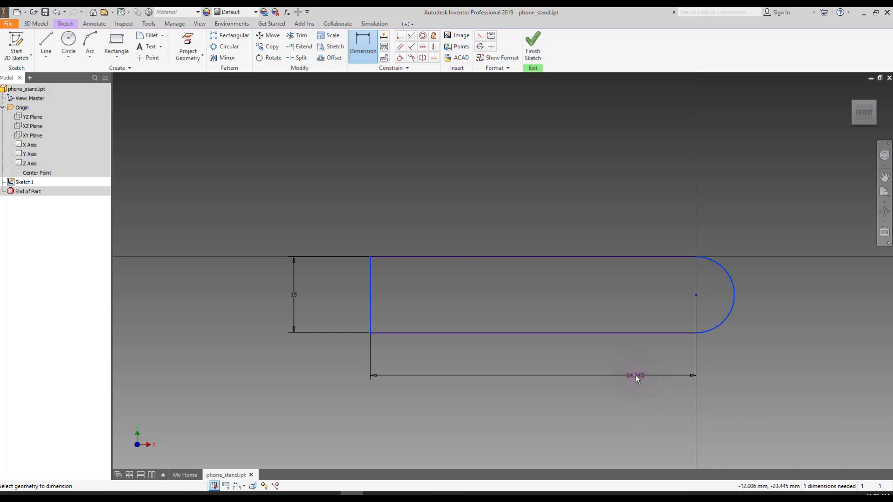
pyautogui.click(606, 375)
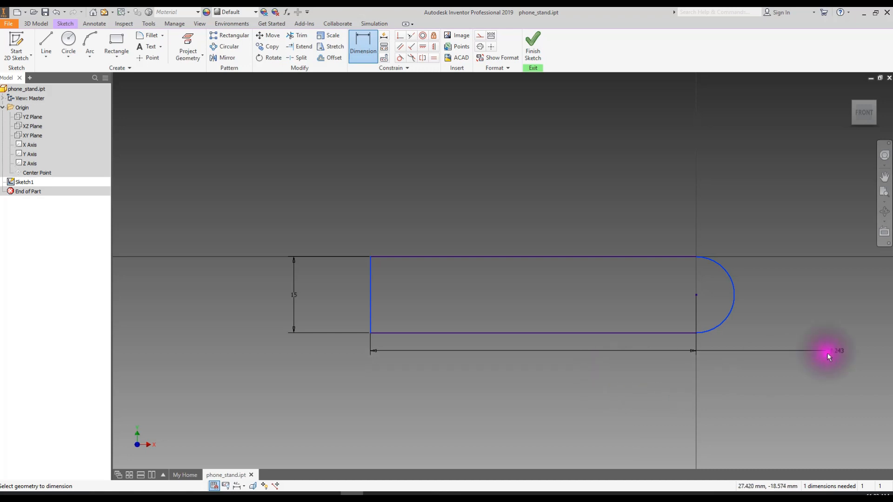
pyautogui.click(734, 296)
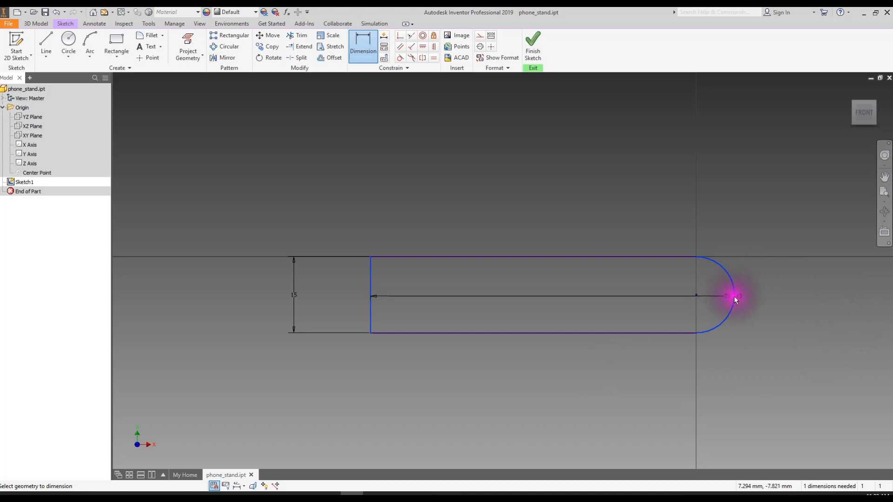
pyautogui.click(695, 293)
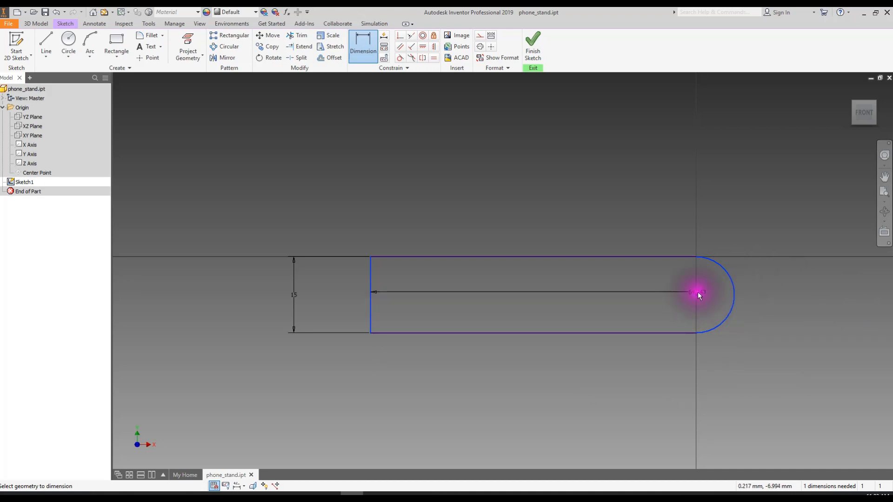
pyautogui.click(556, 372)
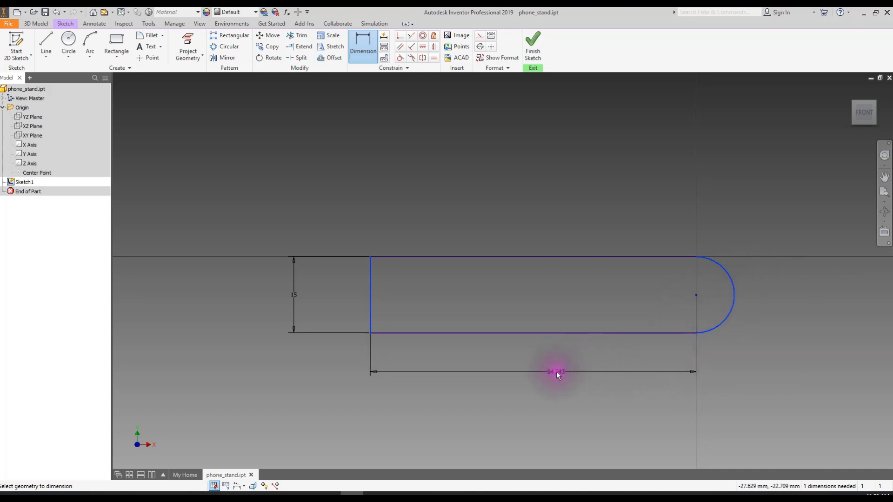
# - Set the horizontal dimension between the vertical end line and the arc's centre to 75-7.5 mm
pyautogui.click(556, 372)
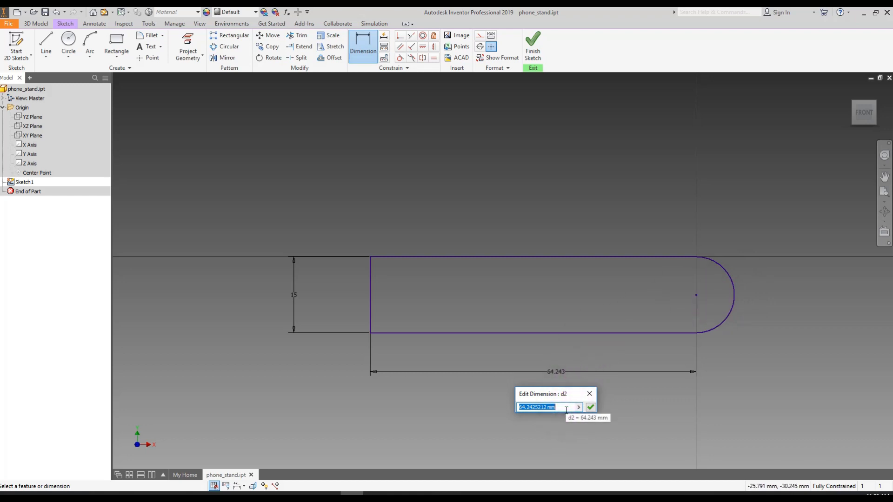
pyautogui.write('75')
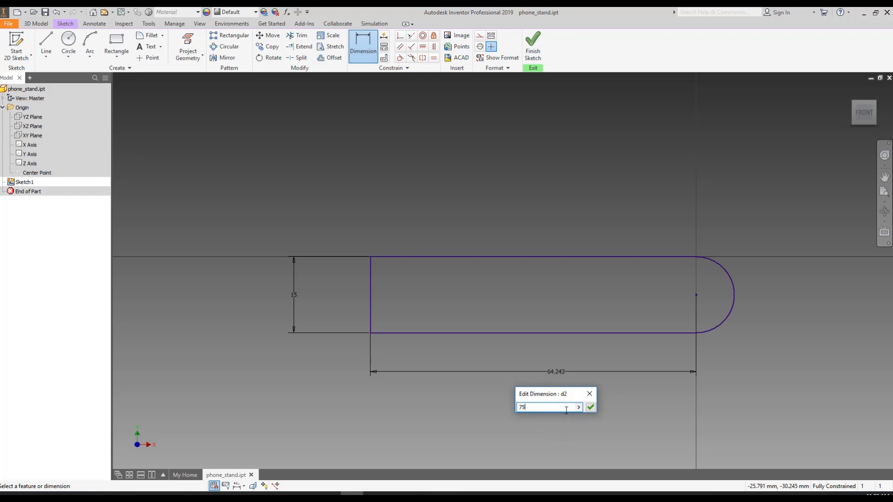
pyautogui.write('-7.5')
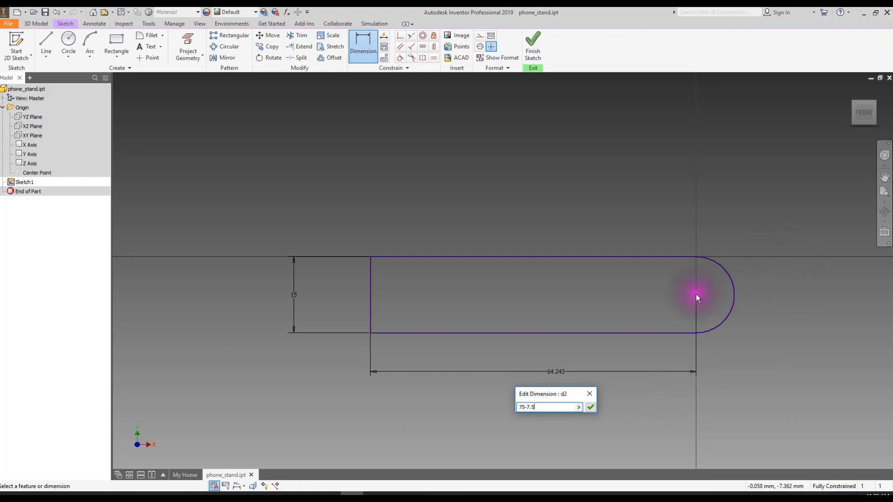
pyautogui.click(590, 408)
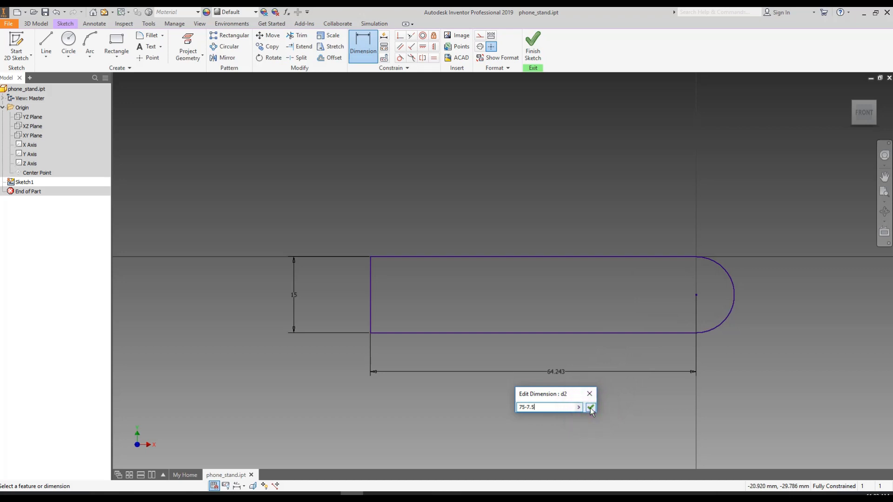
pyautogui.click(590, 408)
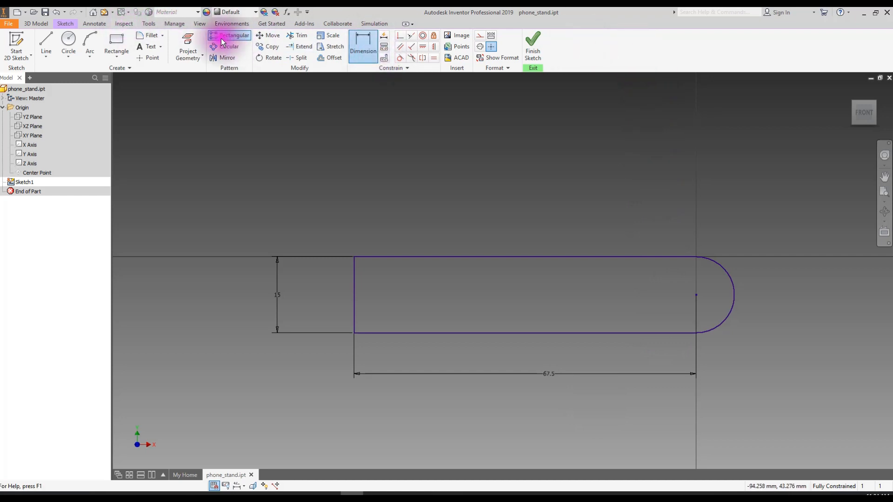
# - Measure the overall profile length from the vertical end line to the outermost point of the arc
pyautogui.click(123, 24)
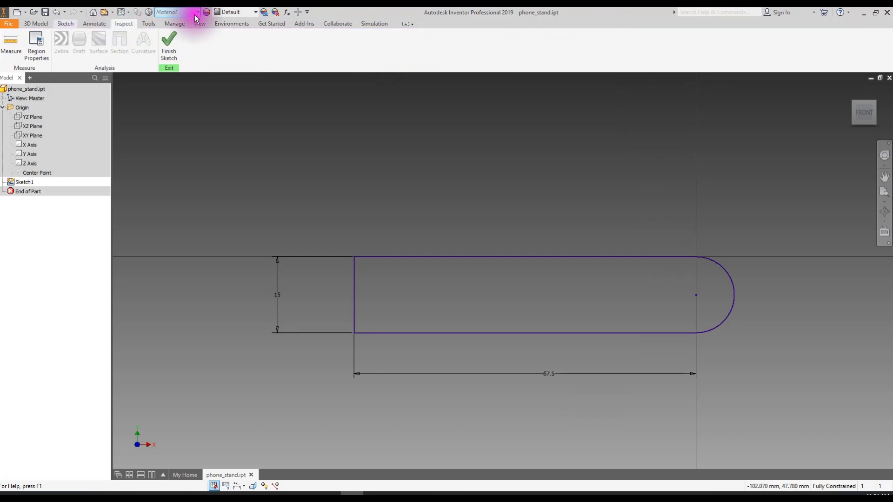
pyautogui.click(8, 44)
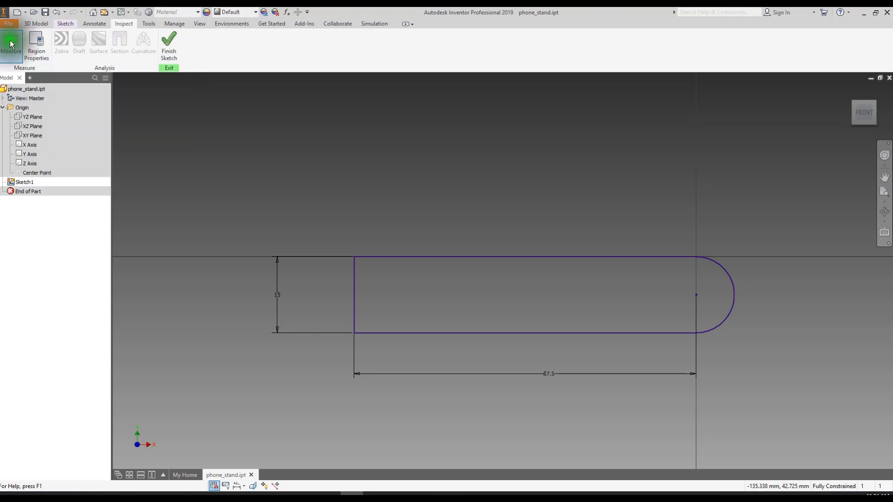
pyautogui.click(355, 293)
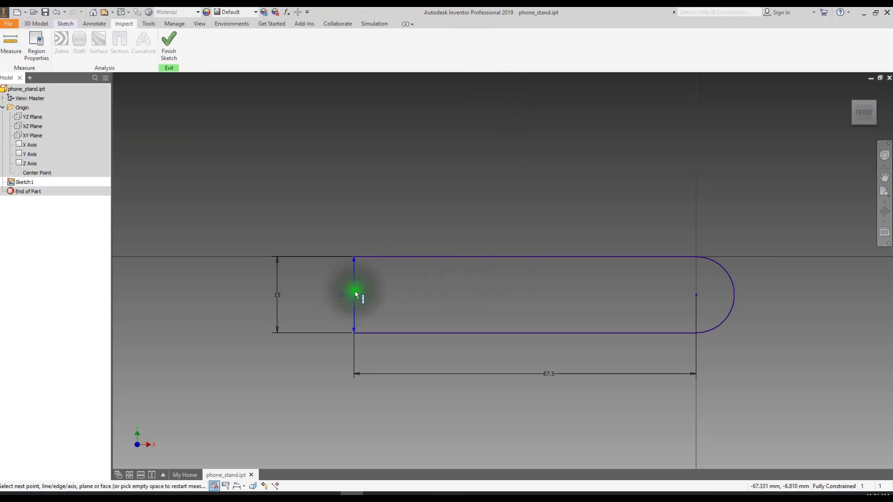
pyautogui.click(735, 295)
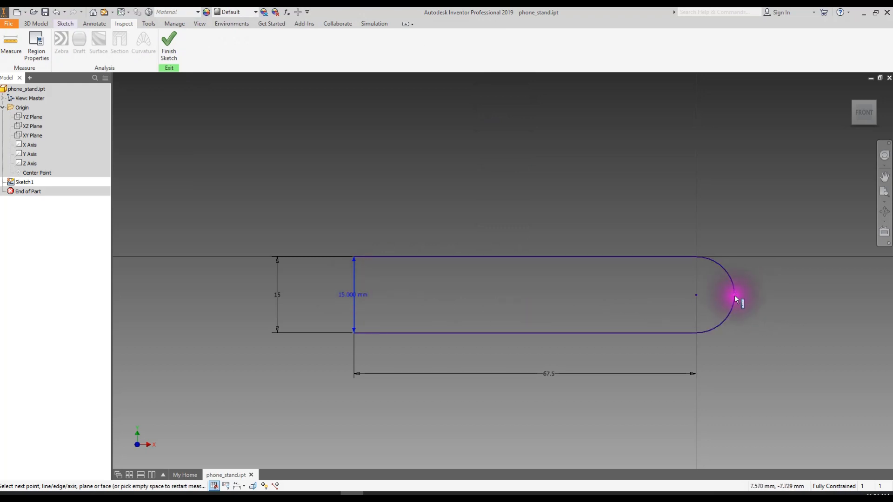
pyautogui.click(735, 294)
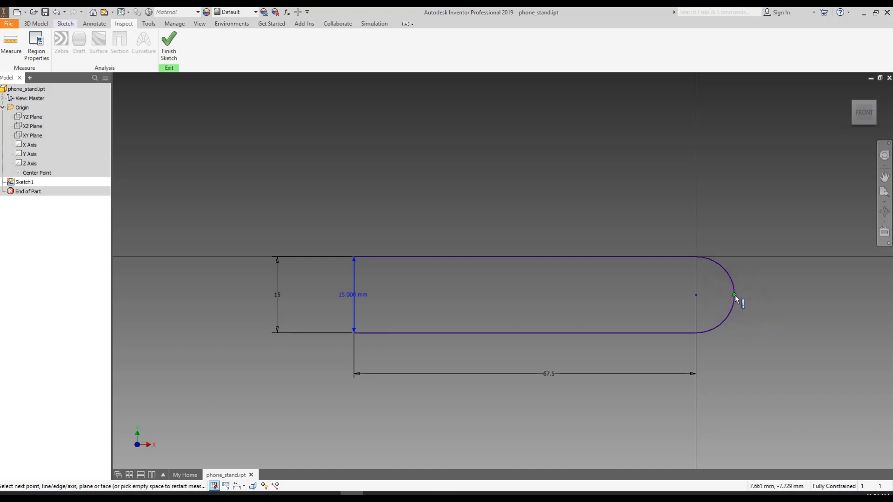
pyautogui.click(734, 294)
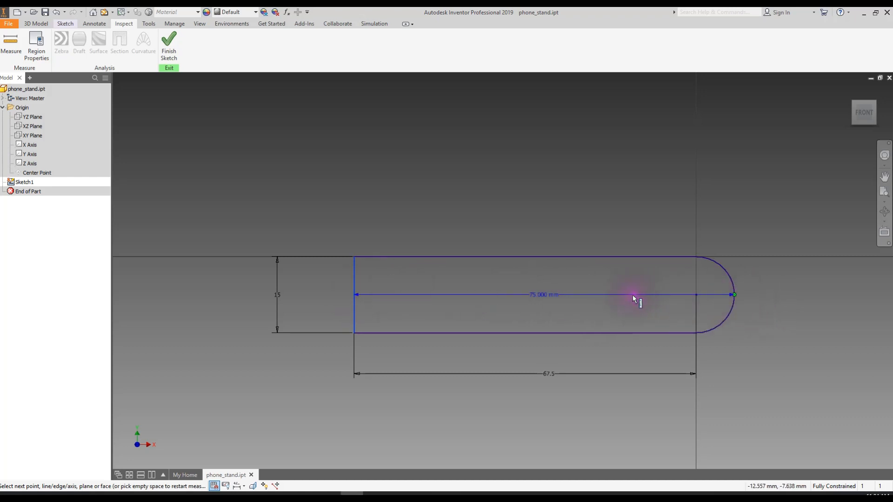
pyautogui.press('Escape')
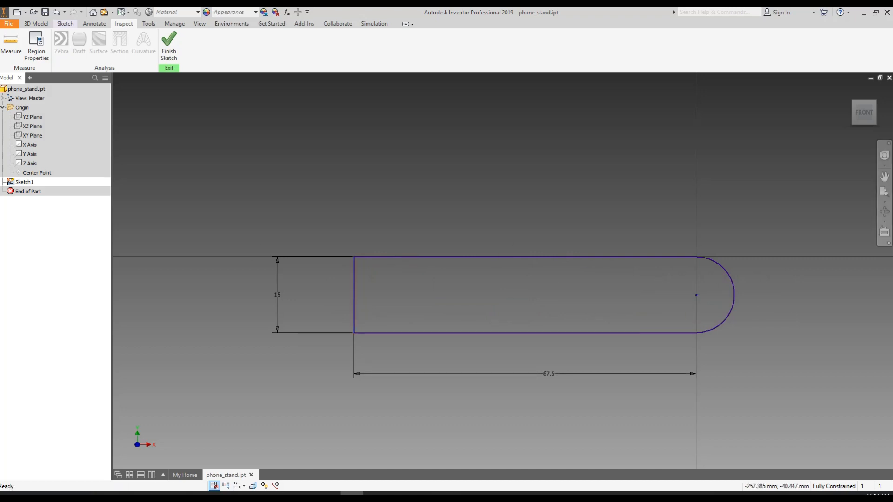
# - Draw a circle about 5 mm in diameter inside the profile, about 9 mm to the left of the arc's centre
pyautogui.click(63, 24)
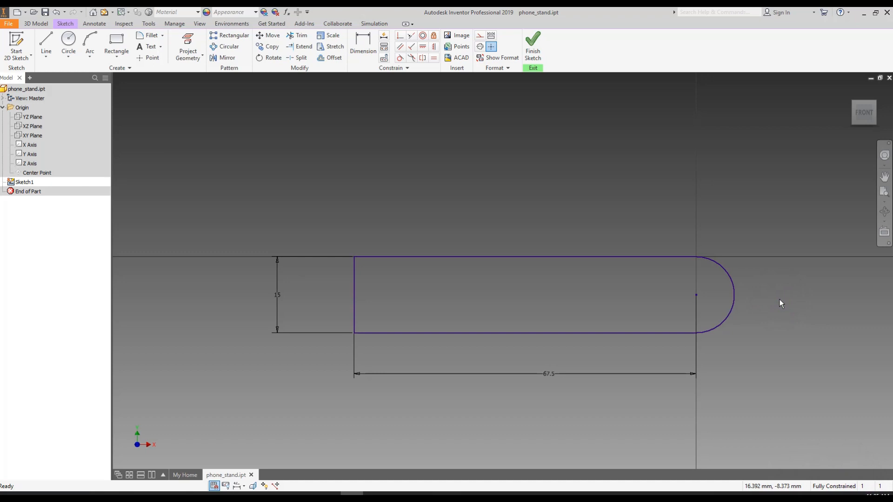
pyautogui.moveTo(779, 299); pyautogui.dragTo(728, 269, button='middle')
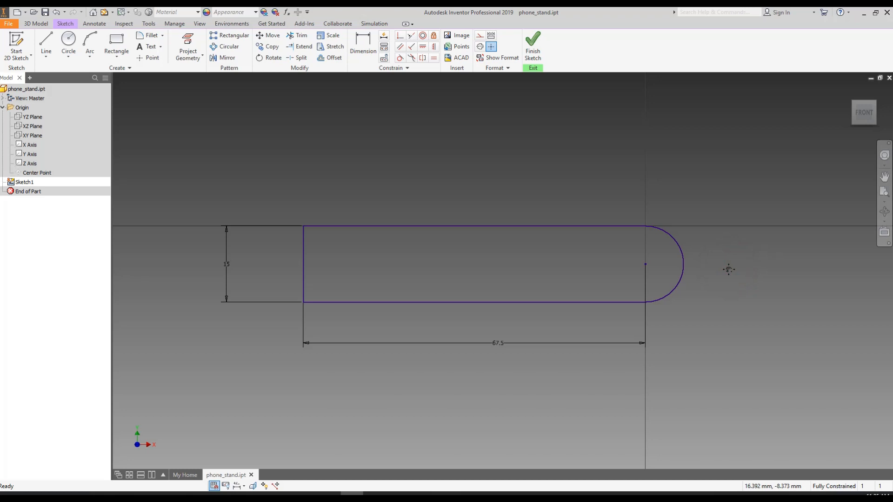
pyautogui.moveTo(728, 269); pyautogui.dragTo(728, 270, button='middle')
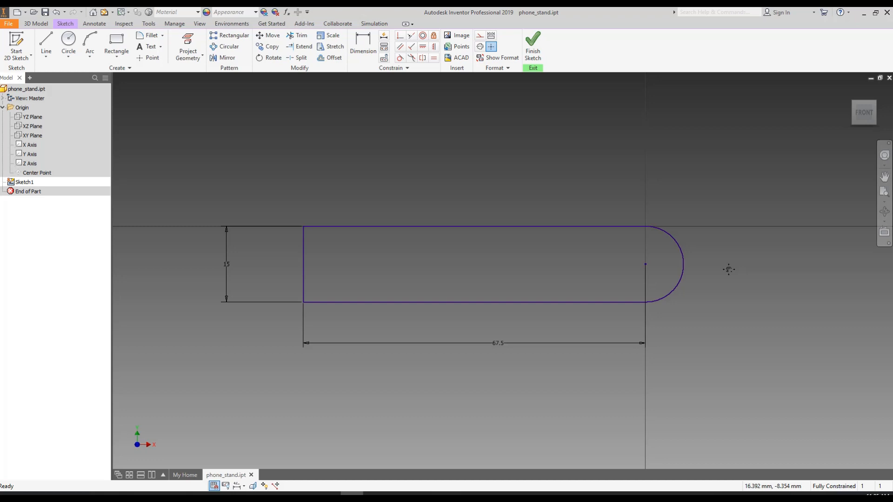
pyautogui.click(715, 256)
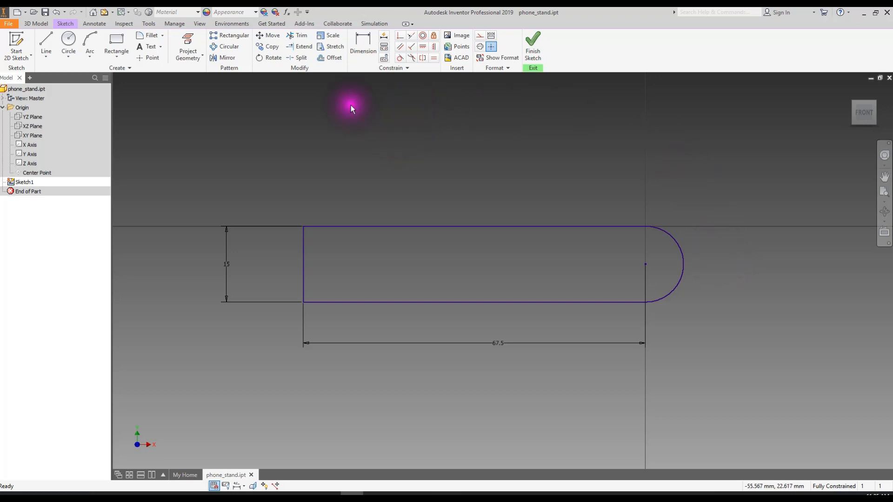
pyautogui.click(68, 43)
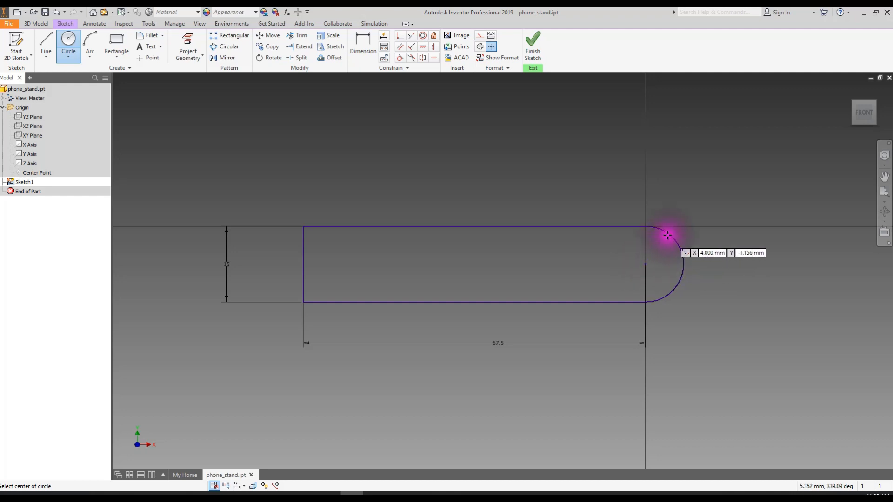
pyautogui.click(598, 264)
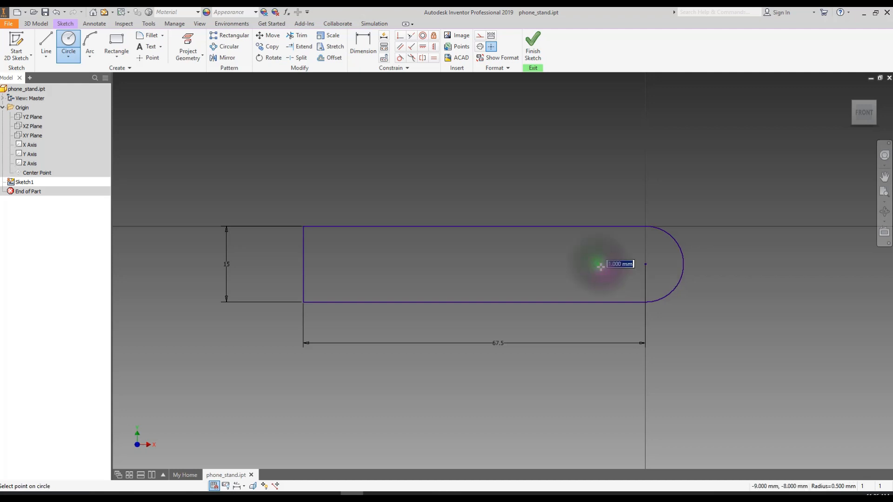
pyautogui.click(599, 277)
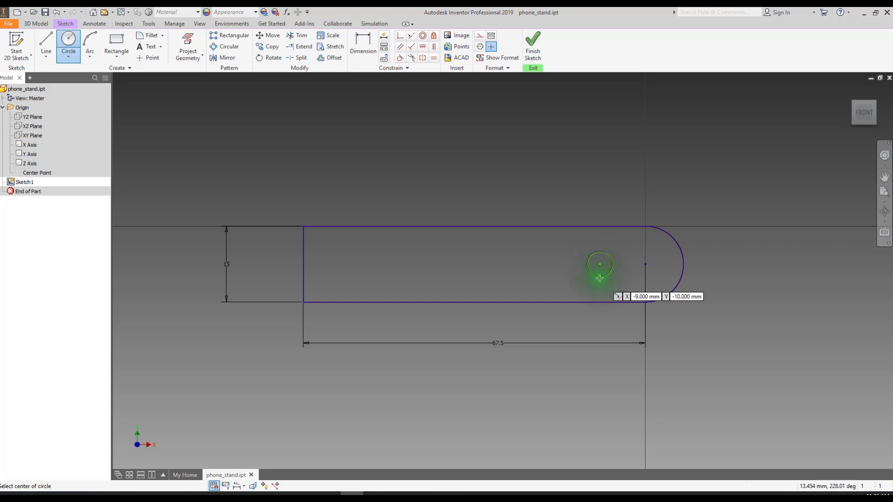
# - Check the hole size in the reference drawing and dimension the circle's diameter as 6 mm
pyautogui.click(363, 44)
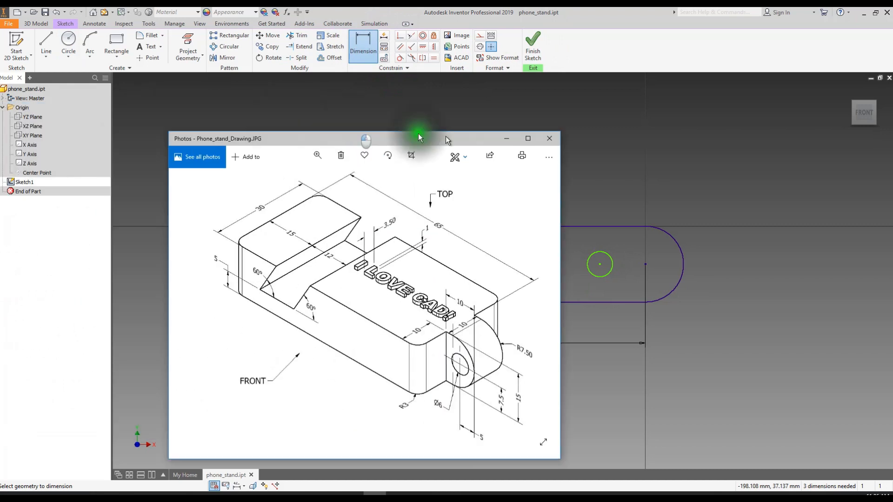
pyautogui.moveTo(419, 134); pyautogui.dragTo(398, 112)
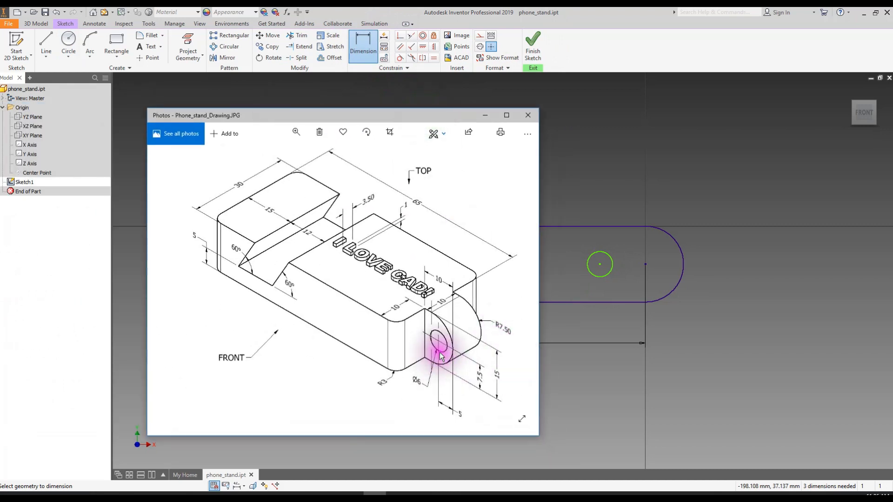
pyautogui.moveTo(425, 116); pyautogui.dragTo(2, 84)
pyautogui.click(50, 83)
pyautogui.click(601, 251)
pyautogui.click(631, 180)
pyautogui.write('6')
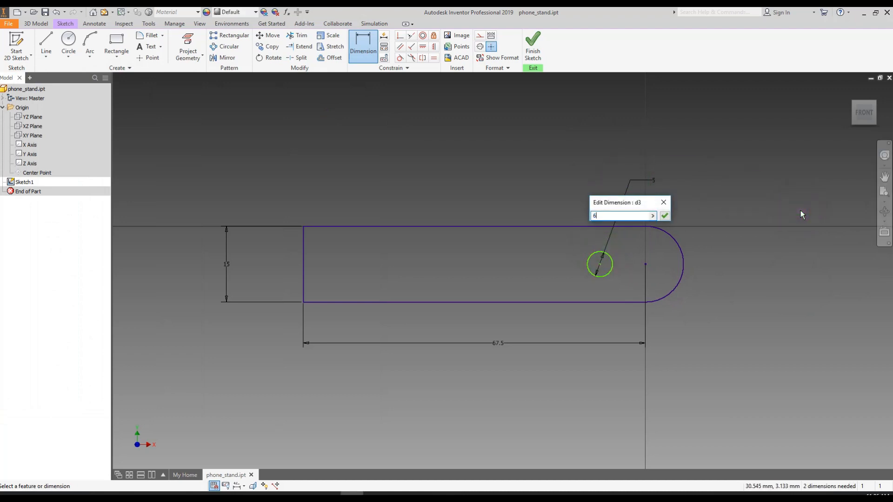
pyautogui.press('Return')
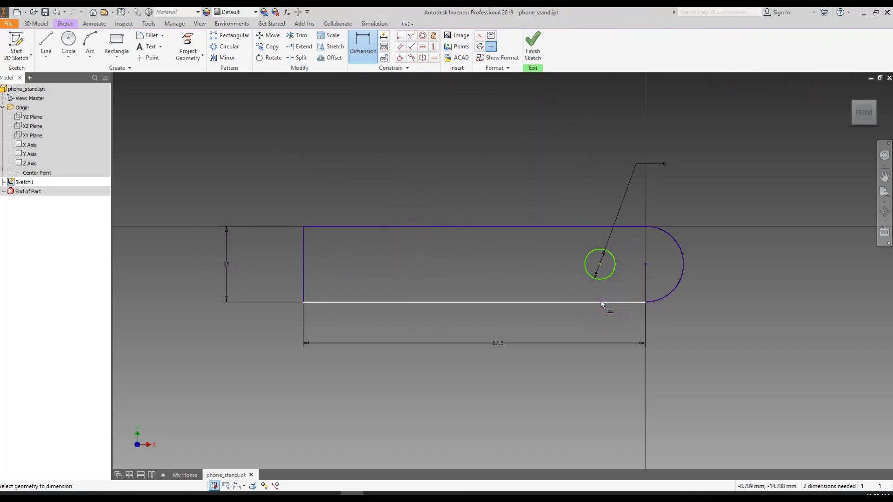
# - Dimension the circle's centre vertically at 7.5 mm from the lower horizontal line
pyautogui.click(363, 44)
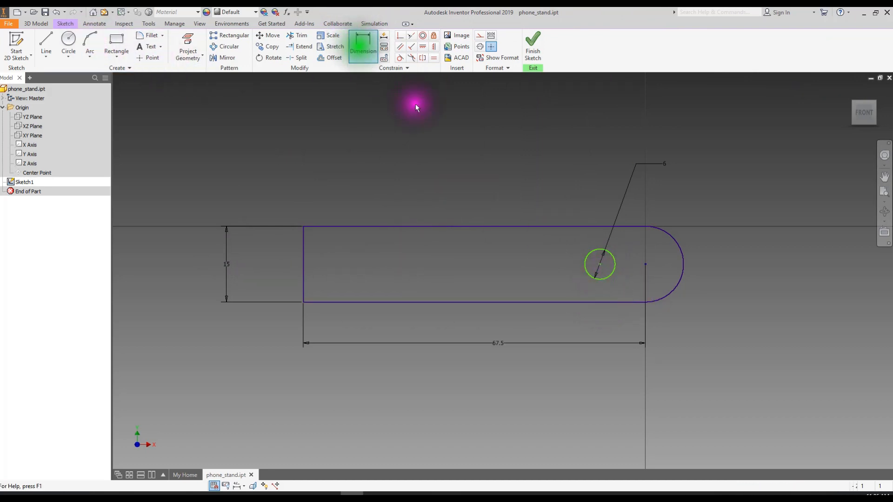
pyautogui.click(594, 302)
pyautogui.click(599, 268)
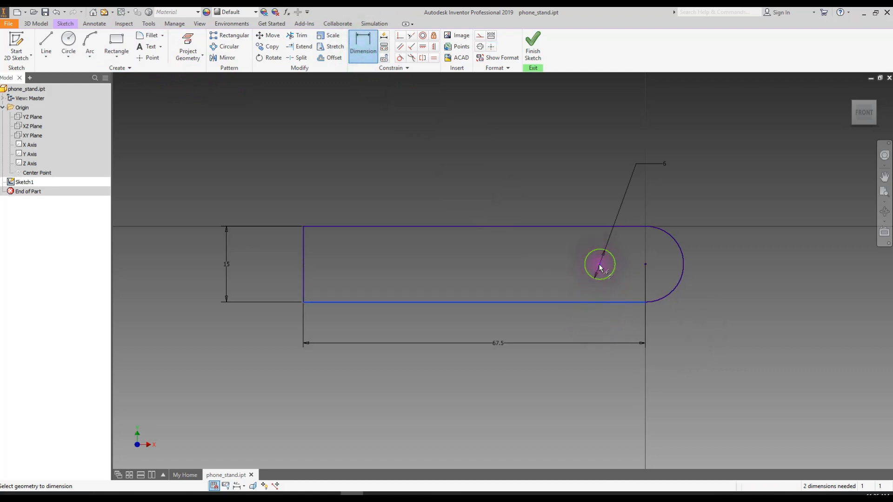
pyautogui.click(491, 274)
pyautogui.click(525, 311)
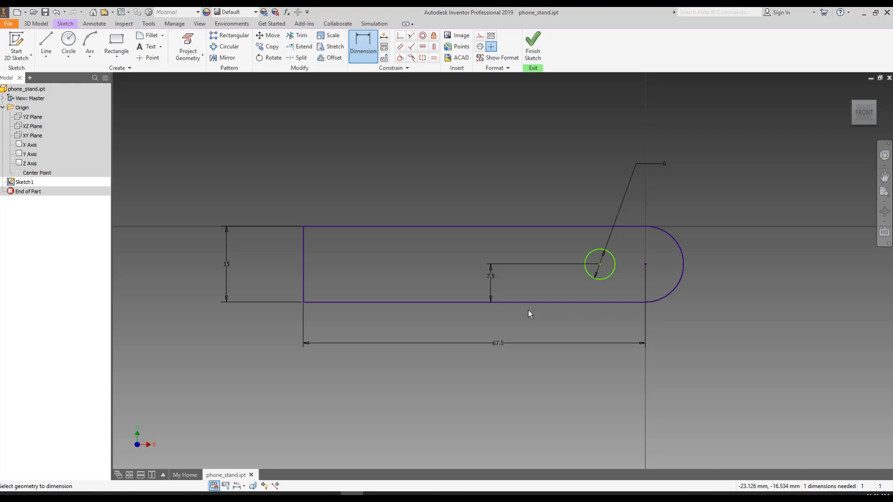
# - Undo the vertical position dimension of the circle
pyautogui.click(55, 15)
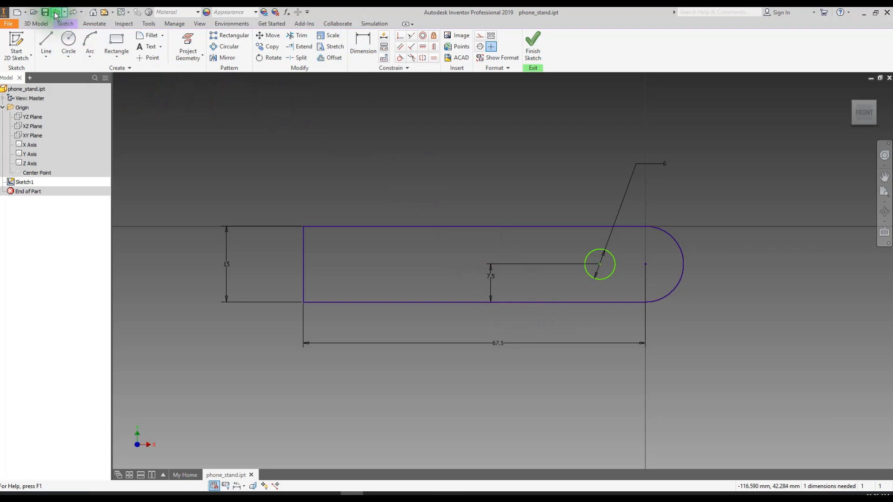
# - Remove the circle's vertical position dimension and constrain its centre horizontally to the rounded end's arc centre
pyautogui.click(55, 15)
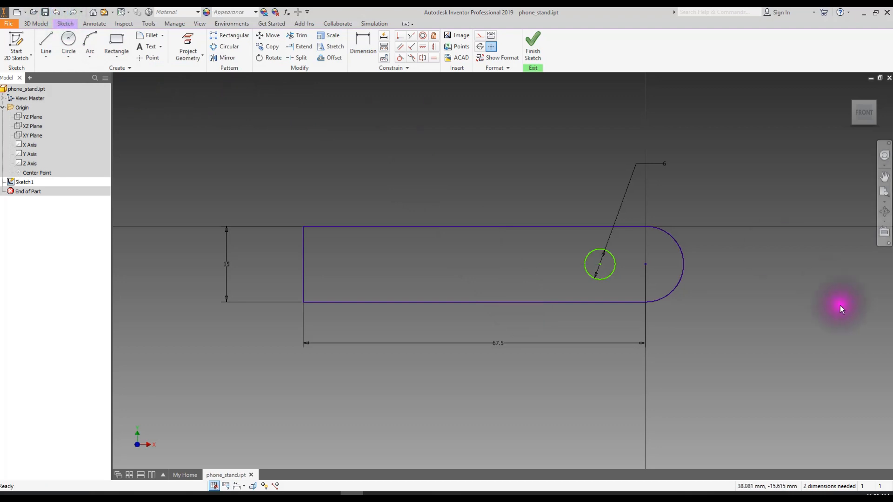
pyautogui.click(423, 46)
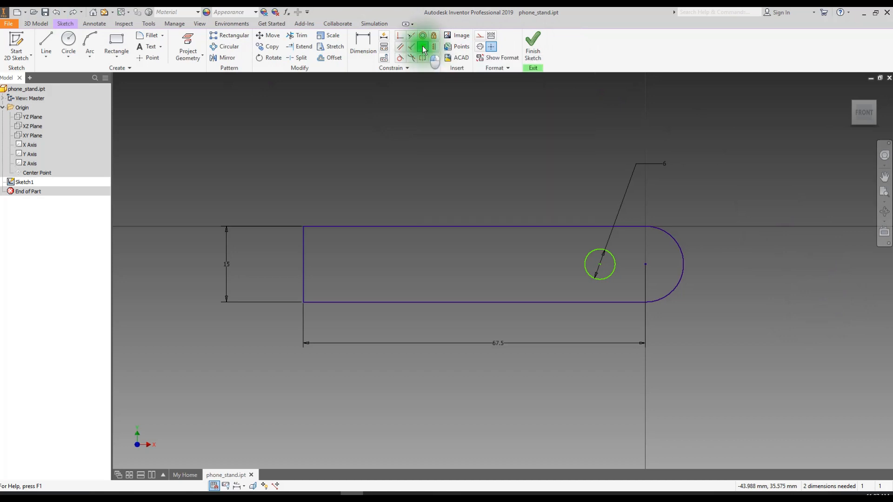
pyautogui.click(600, 264)
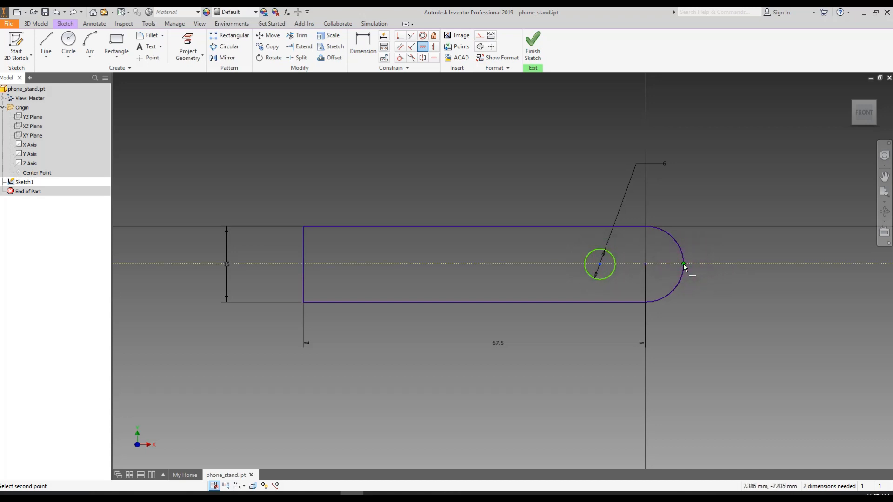
pyautogui.click(644, 264)
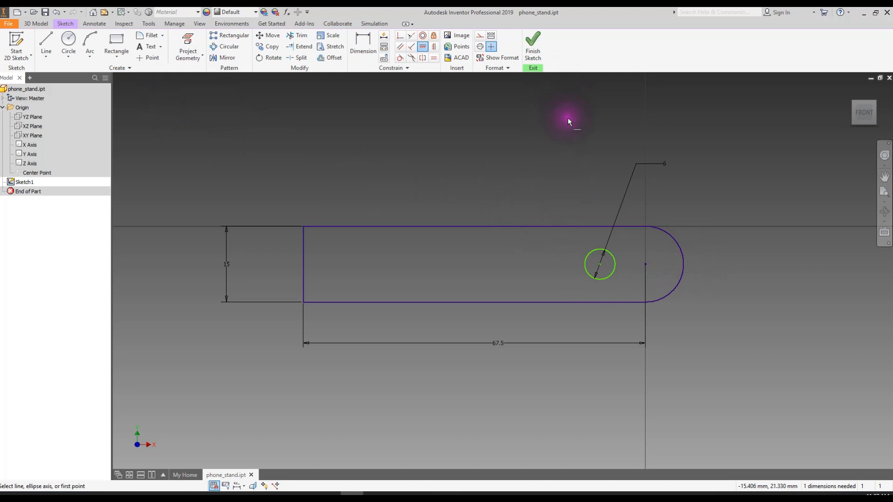
pyautogui.press('Escape')
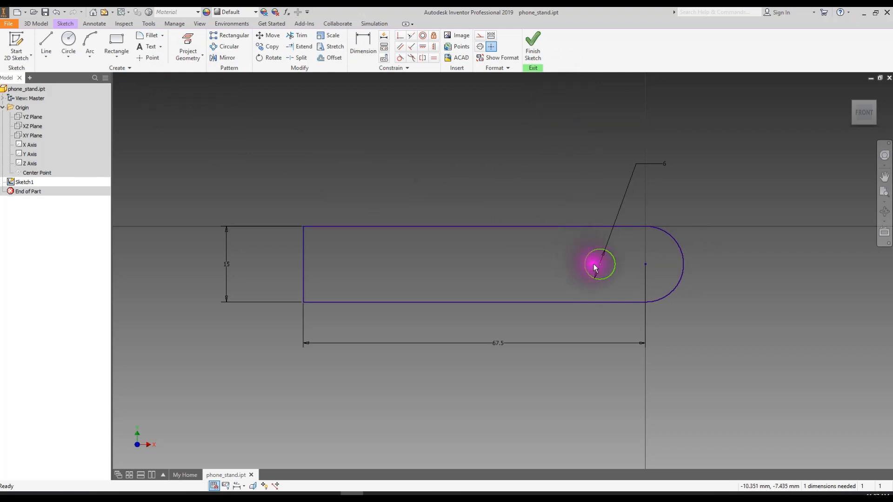
# - Slide the circle horizontally to about 5 mm left of the arc's centre
pyautogui.moveTo(598, 263)
pyautogui.mouseDown()
pyautogui.moveTo(597, 242)
pyautogui.moveTo(599, 299)
pyautogui.moveTo(599, 235)
pyautogui.moveTo(564, 264)
pyautogui.moveTo(615, 265)
pyautogui.moveTo(552, 265)
pyautogui.moveTo(623, 265)
pyautogui.moveTo(601, 264)
pyautogui.mouseUp()
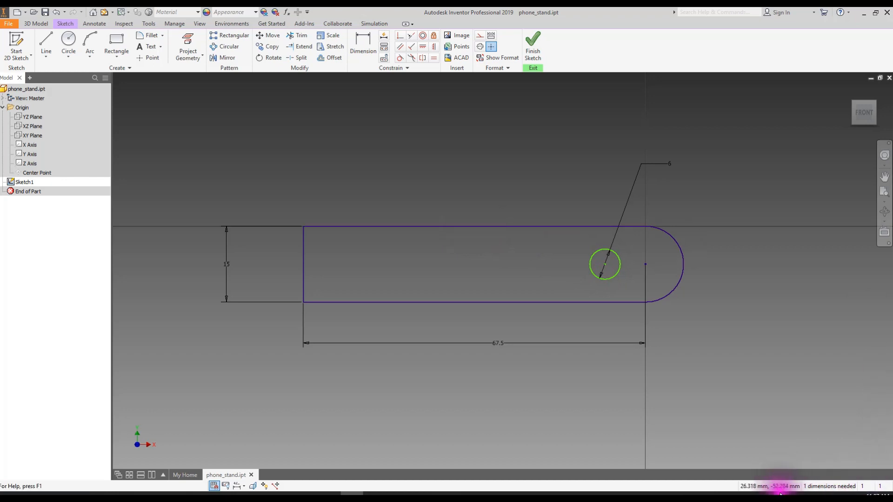
pyautogui.click(606, 268)
pyautogui.moveTo(607, 267)
pyautogui.mouseDown()
pyautogui.moveTo(358, 273)
pyautogui.moveTo(704, 274)
pyautogui.moveTo(620, 272)
pyautogui.mouseUp()
# - Check the hole's position in the reference drawing and dimension the circle's centre horizontally at 70 mm from the profile's upper-left corner
pyautogui.click(352, 493)
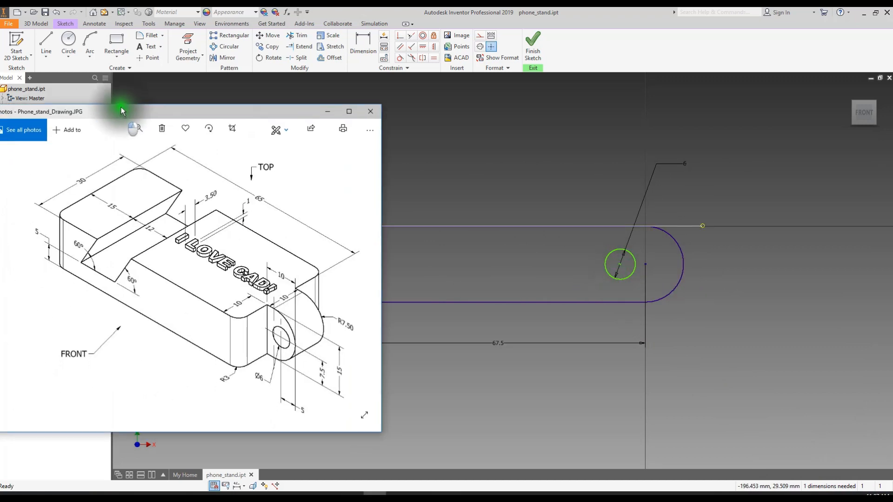
pyautogui.moveTo(120, 110); pyautogui.dragTo(310, 88)
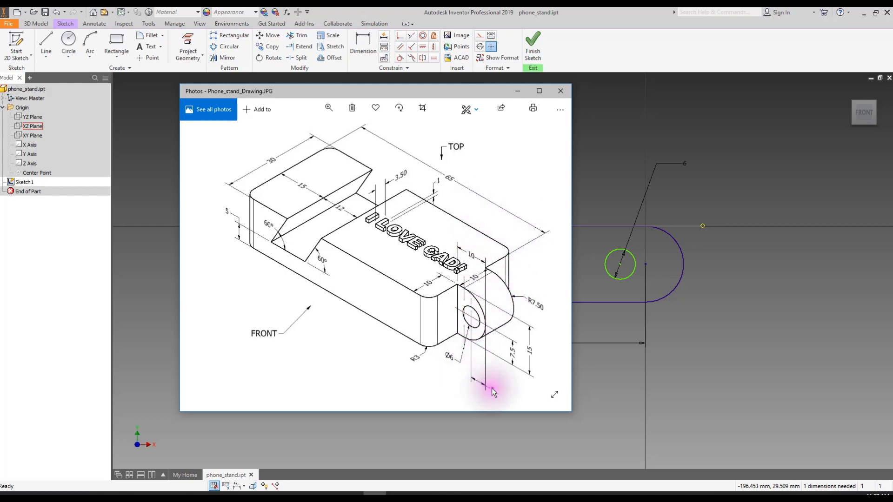
pyautogui.moveTo(460, 90); pyautogui.dragTo(0, 78)
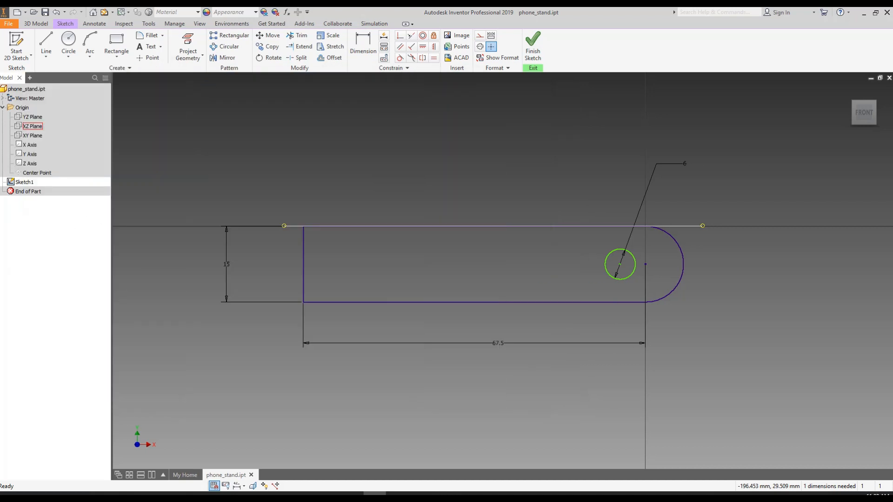
pyautogui.click(367, 45)
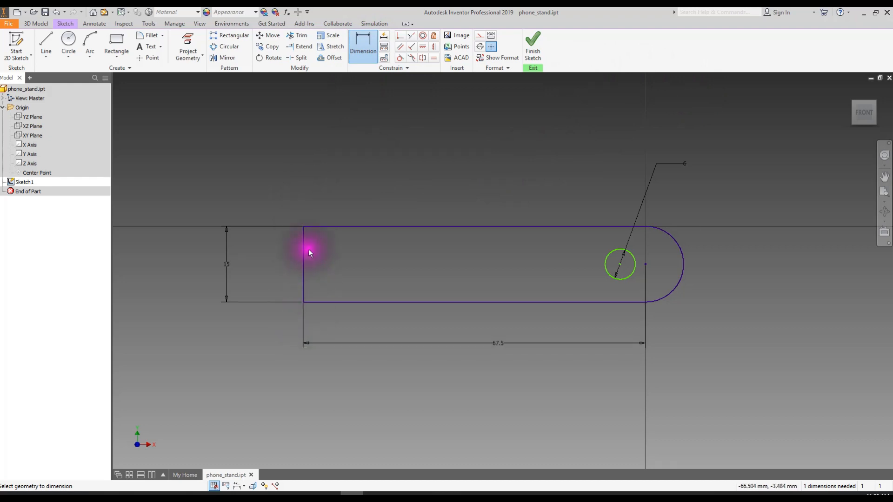
pyautogui.click(303, 226)
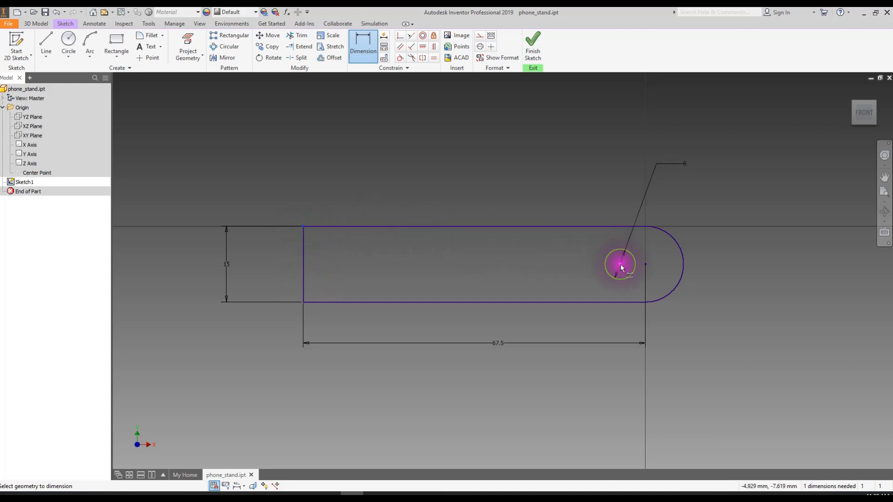
pyautogui.click(631, 275)
pyautogui.click(462, 183)
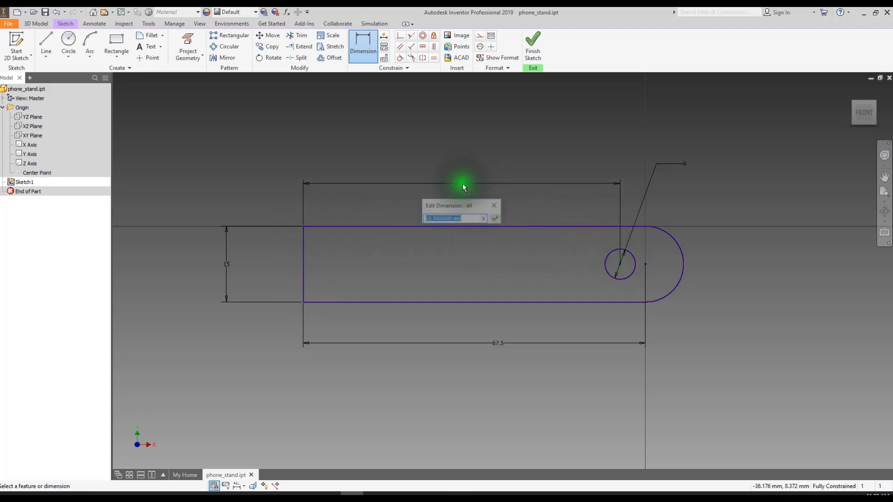
pyautogui.write('70')
pyautogui.click(496, 218)
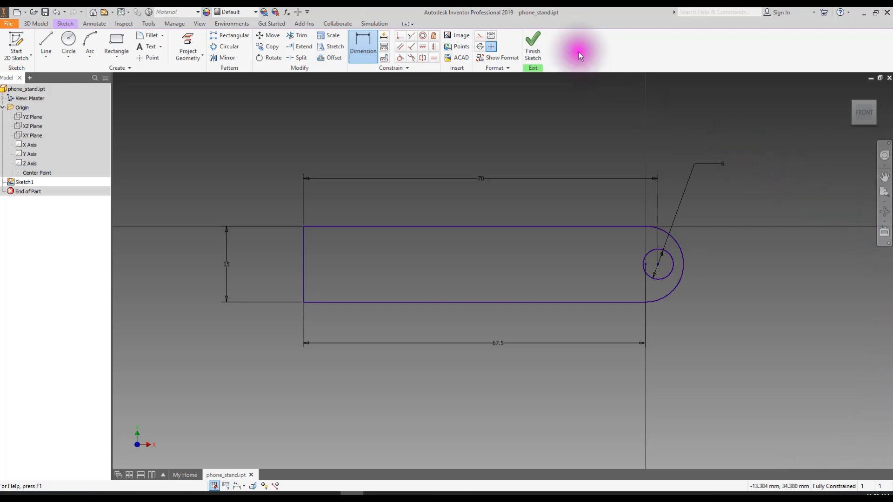
# - Finish the front profile sketch and save the part
pyautogui.click(532, 46)
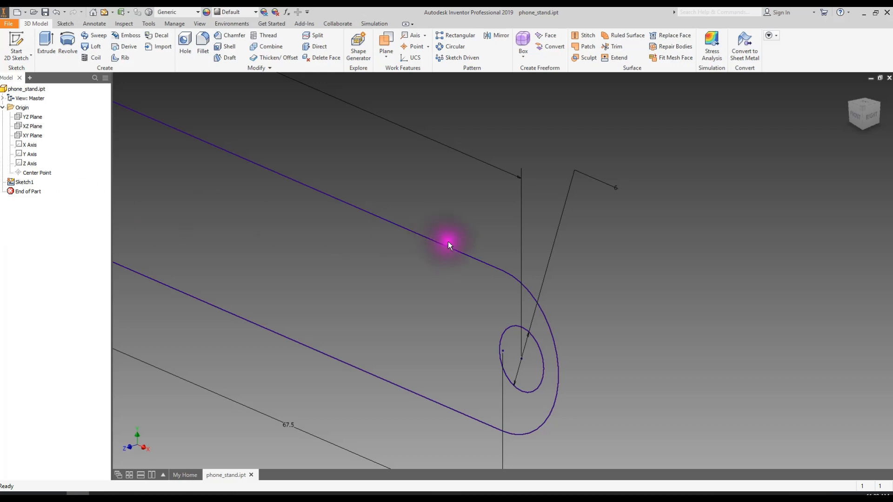
pyautogui.scroll(3, 411, 242)
pyautogui.moveTo(386, 241)
pyautogui.mouseDown(button='middle')
pyautogui.moveTo(657, 273)
pyautogui.moveTo(538, 285)
pyautogui.moveTo(557, 278)
pyautogui.mouseUp(button='middle')
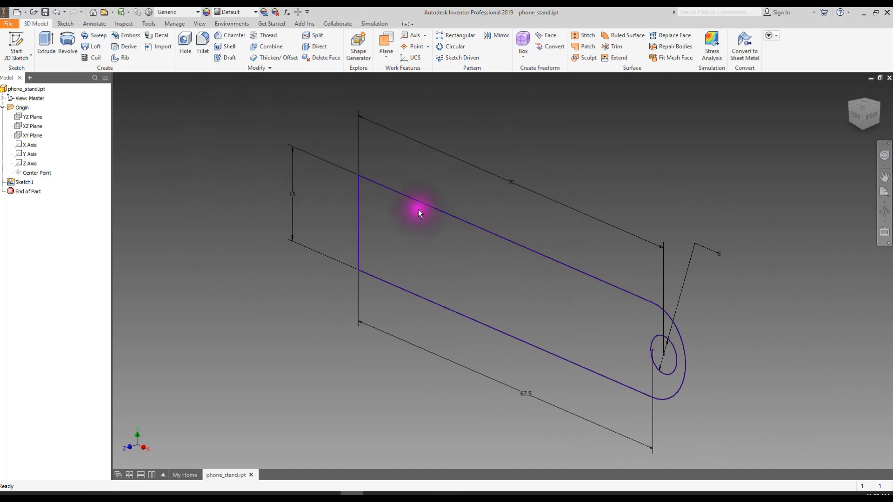
pyautogui.click(45, 12)
pyautogui.click(48, 13)
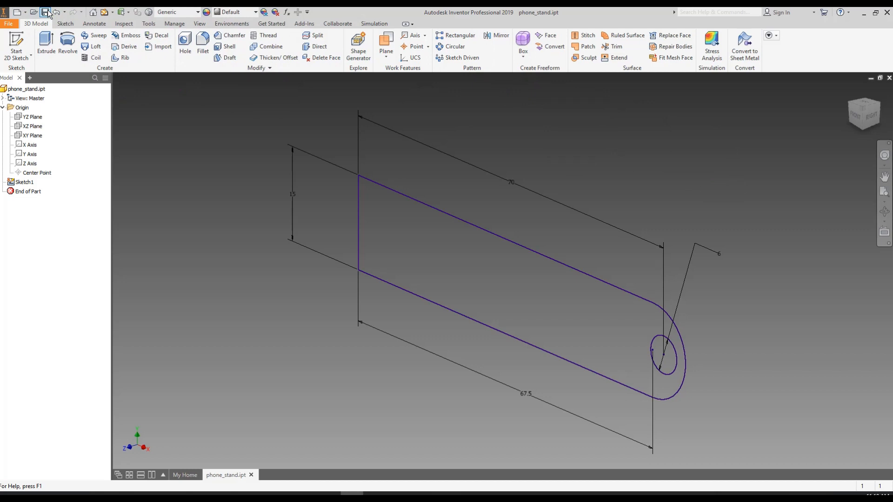
# - Start an Extrude operation for the front profile and check the stand's width in the reference drawing
pyautogui.click(884, 212)
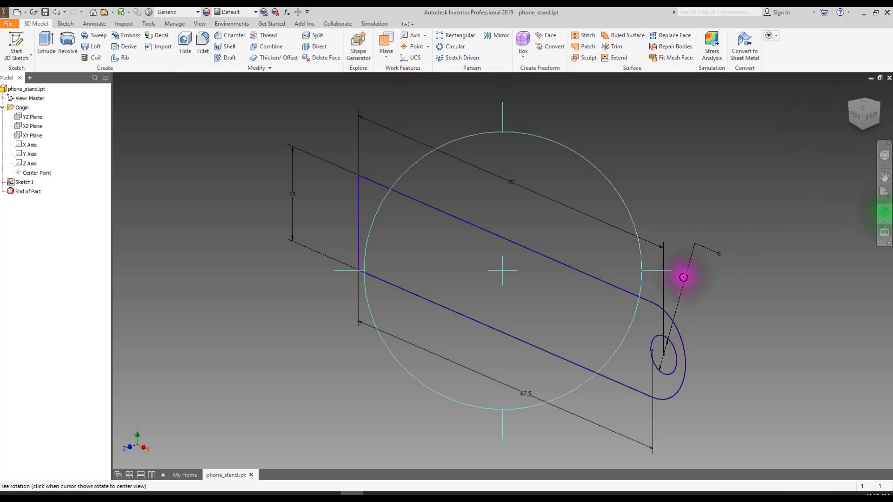
pyautogui.moveTo(598, 295)
pyautogui.mouseDown()
pyautogui.moveTo(546, 279)
pyautogui.moveTo(459, 272)
pyautogui.moveTo(512, 291)
pyautogui.moveTo(549, 269)
pyautogui.moveTo(648, 333)
pyautogui.moveTo(548, 302)
pyautogui.moveTo(538, 233)
pyautogui.moveTo(502, 216)
pyautogui.moveTo(554, 175)
pyautogui.moveTo(574, 200)
pyautogui.moveTo(564, 225)
pyautogui.moveTo(550, 224)
pyautogui.mouseUp()
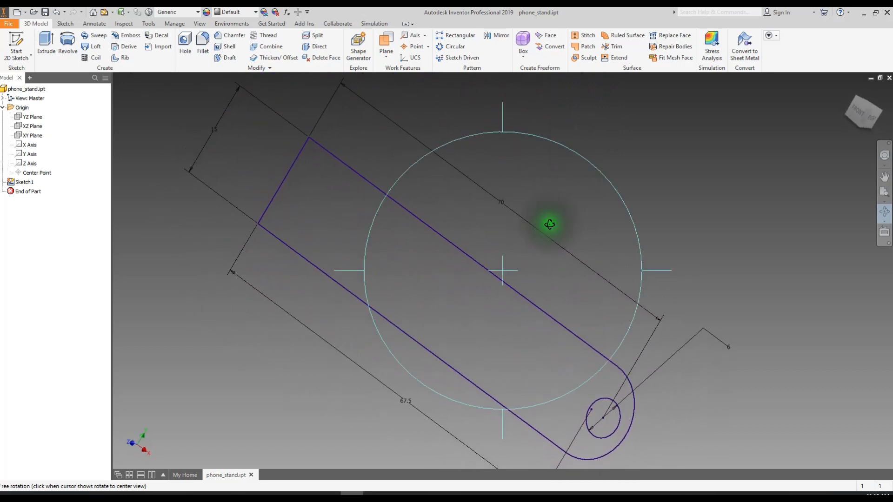
pyautogui.moveTo(603, 316); pyautogui.dragTo(618, 273)
pyautogui.press('Escape')
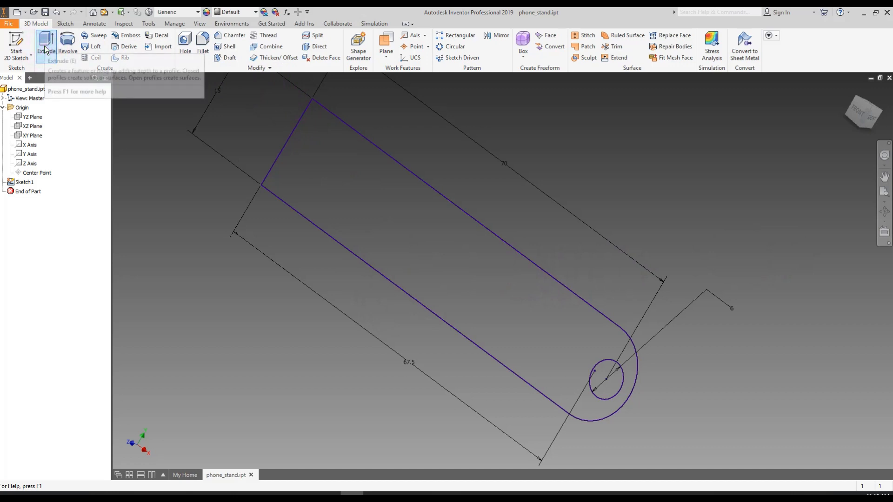
pyautogui.click(43, 27)
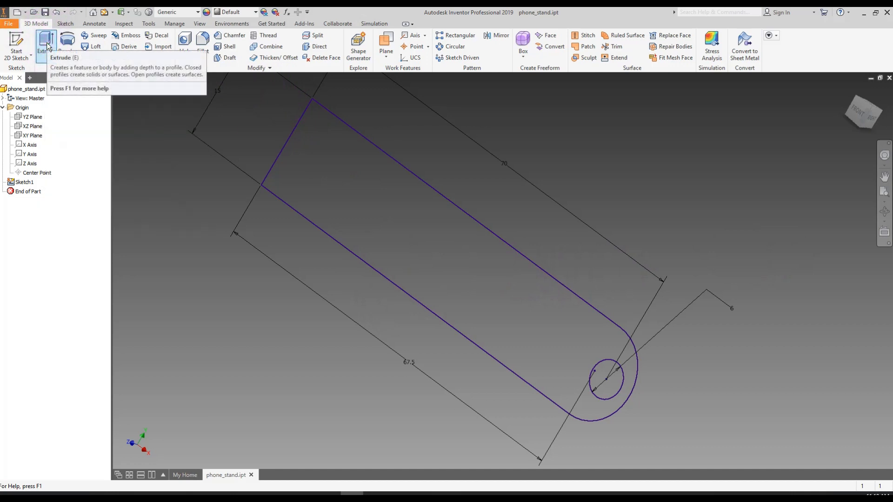
pyautogui.click(46, 44)
pyautogui.click(549, 275)
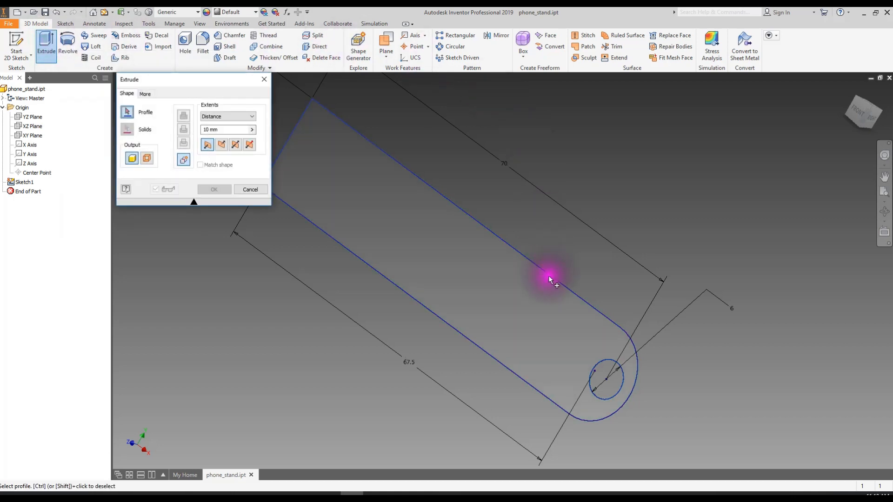
pyautogui.moveTo(344, 359); pyautogui.dragTo(424, 334, button='middle')
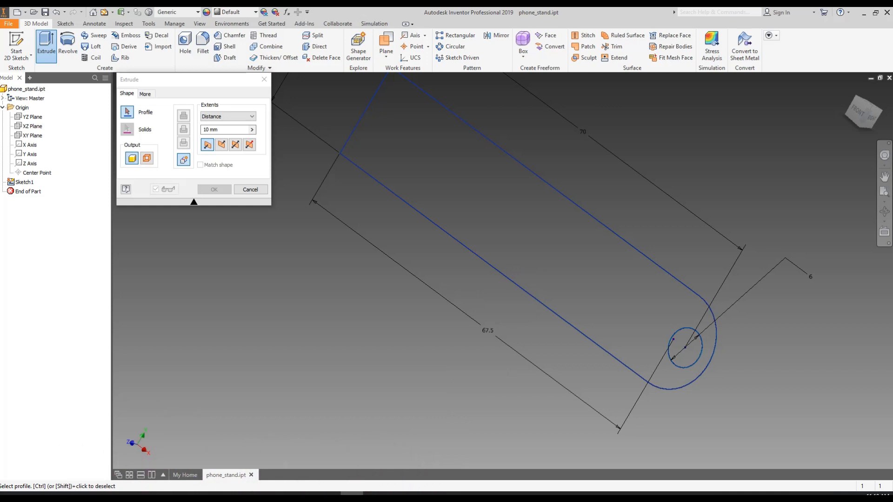
pyautogui.click(352, 494)
pyautogui.moveTo(204, 58)
pyautogui.mouseDown()
pyautogui.moveTo(571, 110)
pyautogui.moveTo(602, 95)
pyautogui.mouseUp()
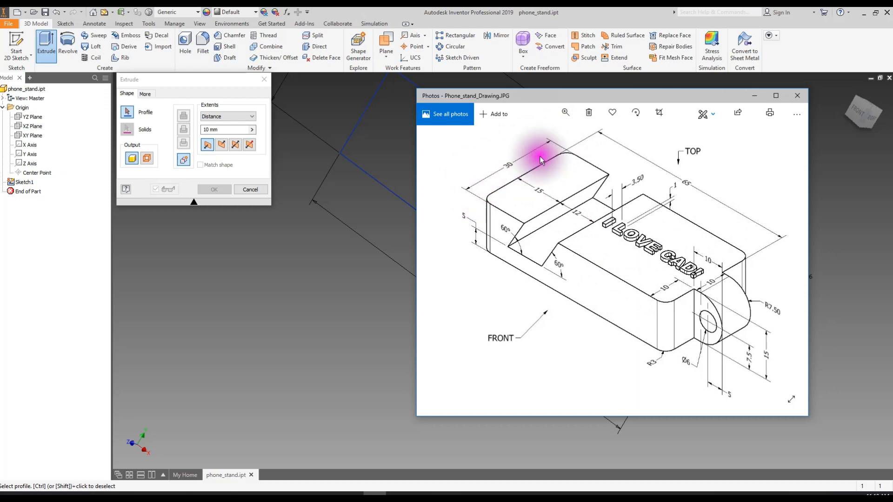
pyautogui.moveTo(693, 96); pyautogui.dragTo(69, 92)
pyautogui.click(69, 92)
pyautogui.moveTo(488, 163); pyautogui.dragTo(544, 213, button='middle')
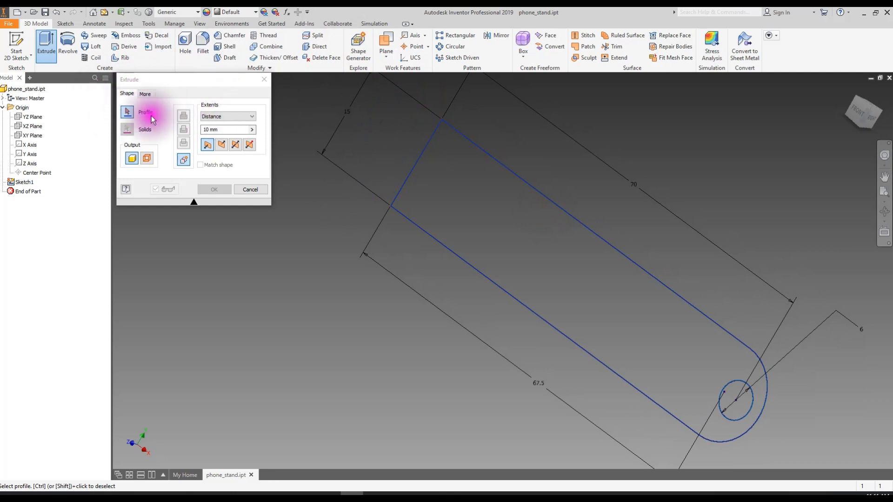
# - Select the profile area around the hole for extrusion and set the distance to 30 mm
pyautogui.moveTo(164, 81); pyautogui.dragTo(197, 106)
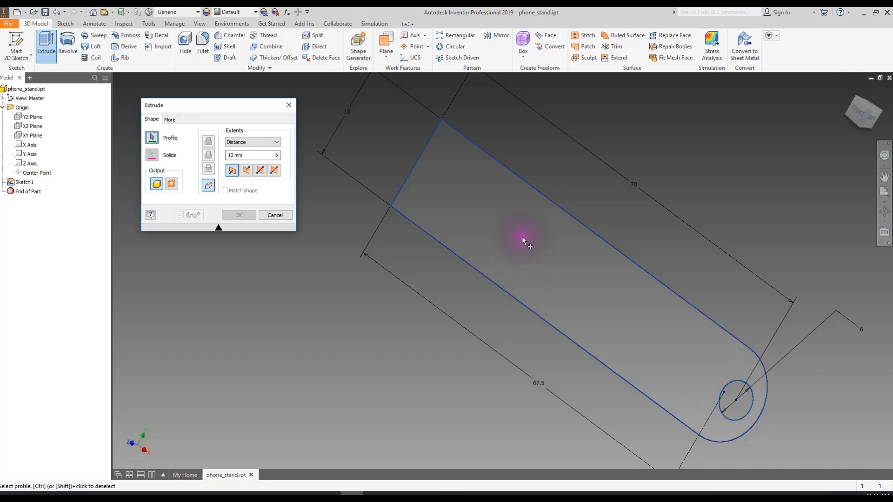
pyautogui.click(462, 200)
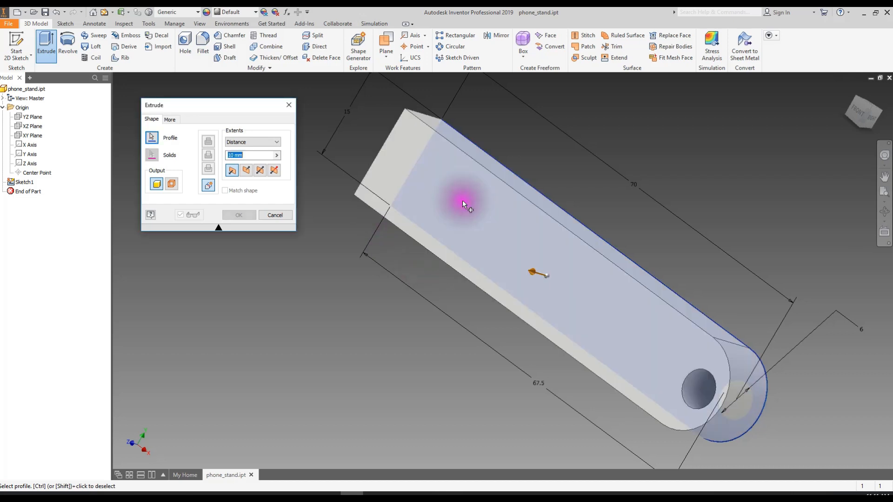
pyautogui.moveTo(558, 200)
pyautogui.keyDown('shift'); pyautogui.mouseDown(button='middle')
pyautogui.moveTo(588, 225)
pyautogui.moveTo(543, 239)
pyautogui.moveTo(522, 219)
pyautogui.moveTo(541, 211)
pyautogui.moveTo(609, 233)
pyautogui.moveTo(545, 234)
pyautogui.moveTo(581, 205)
pyautogui.moveTo(572, 195)
pyautogui.mouseUp(button='middle'); pyautogui.keyUp('shift')
pyautogui.moveTo(239, 108); pyautogui.dragTo(306, 129)
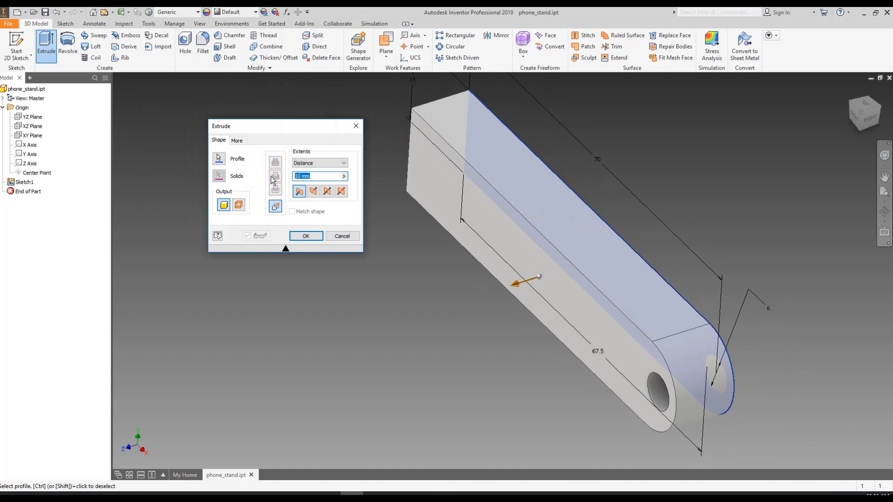
pyautogui.write('30')
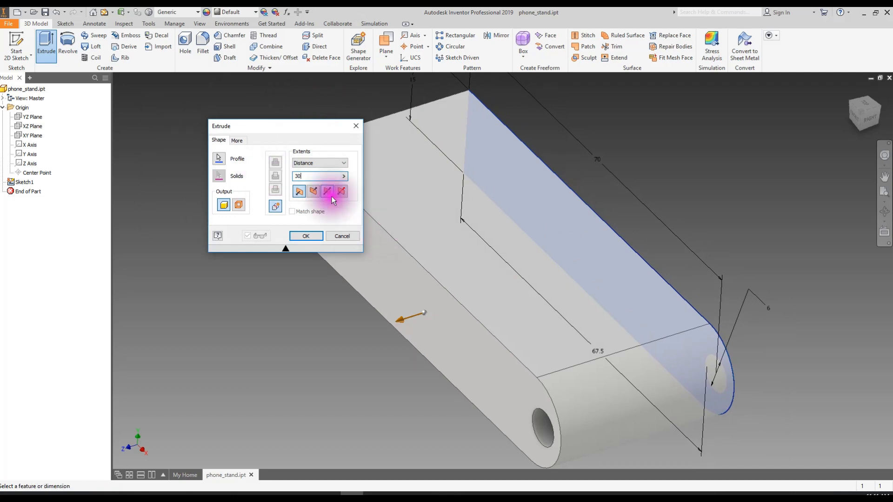
pyautogui.moveTo(285, 125); pyautogui.dragTo(202, 118)
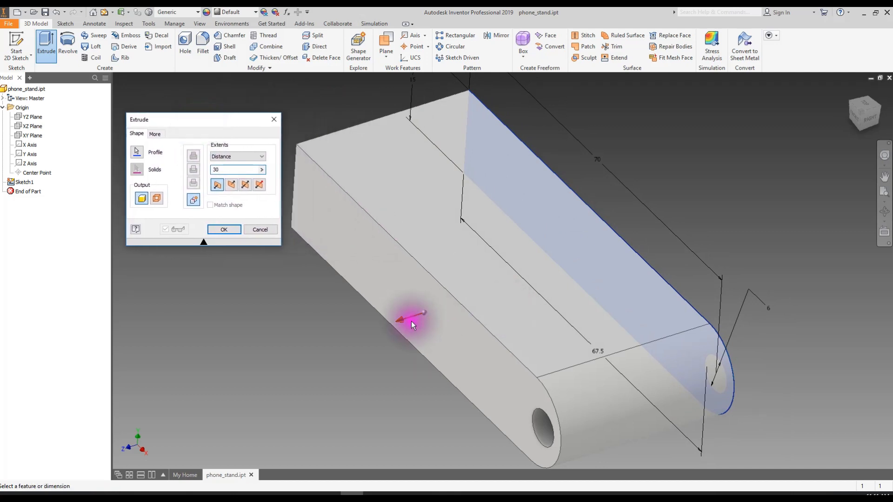
pyautogui.moveTo(400, 317); pyautogui.dragTo(414, 292)
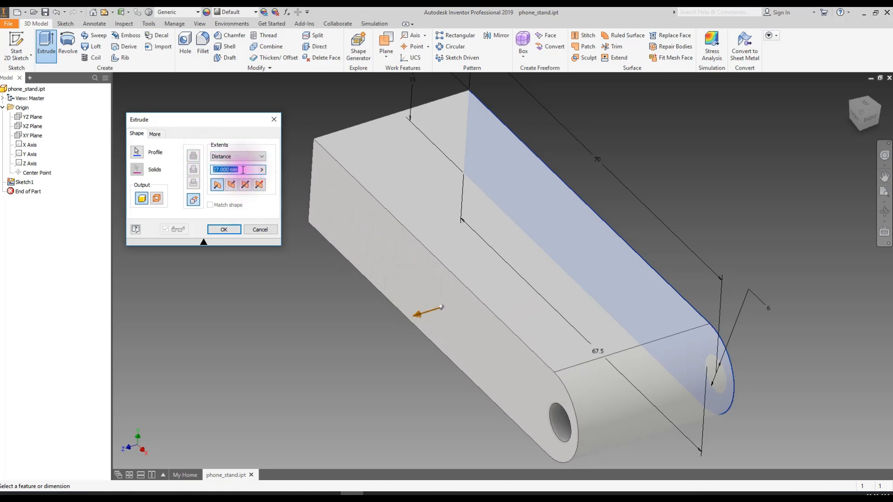
pyautogui.write('30')
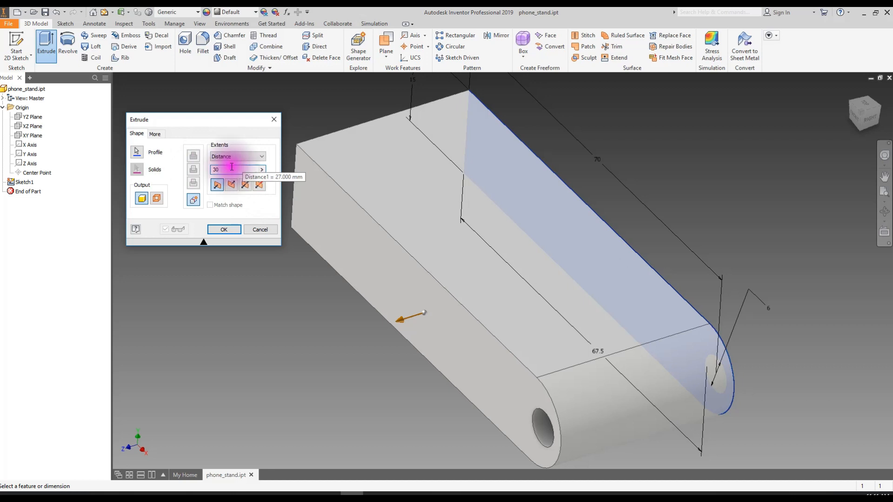
# - Try the first direction, second direction, symmetric and asymmetric options for the 30 mm extrusion
pyautogui.click(218, 184)
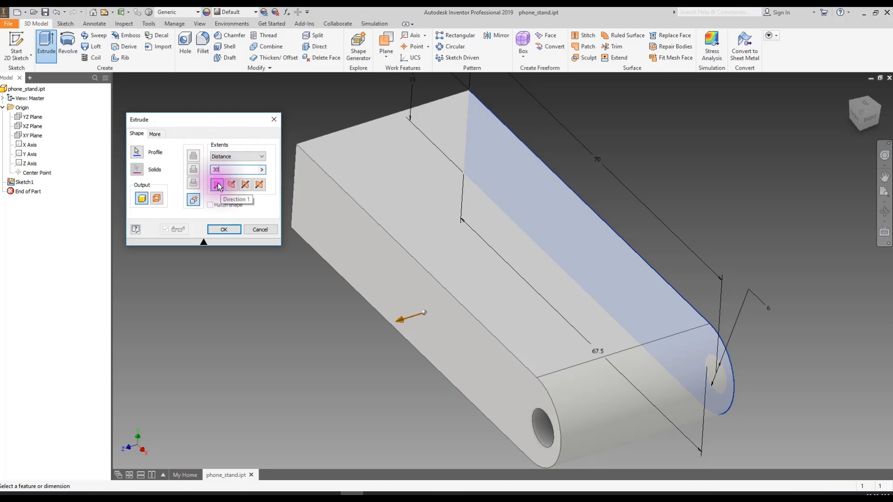
pyautogui.click(232, 184)
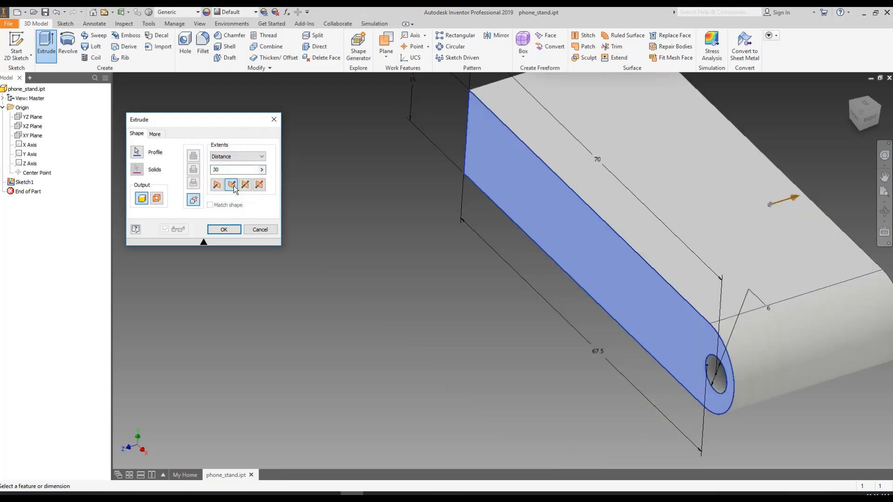
pyautogui.click(244, 185)
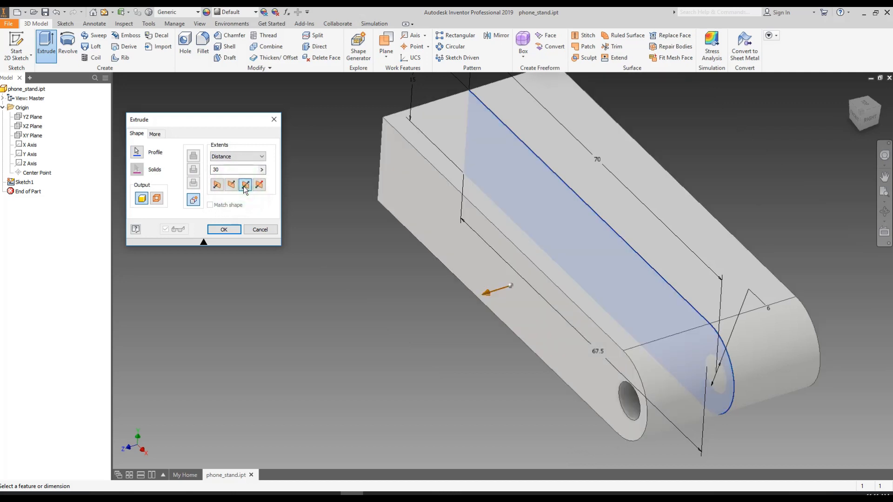
pyautogui.click(245, 185)
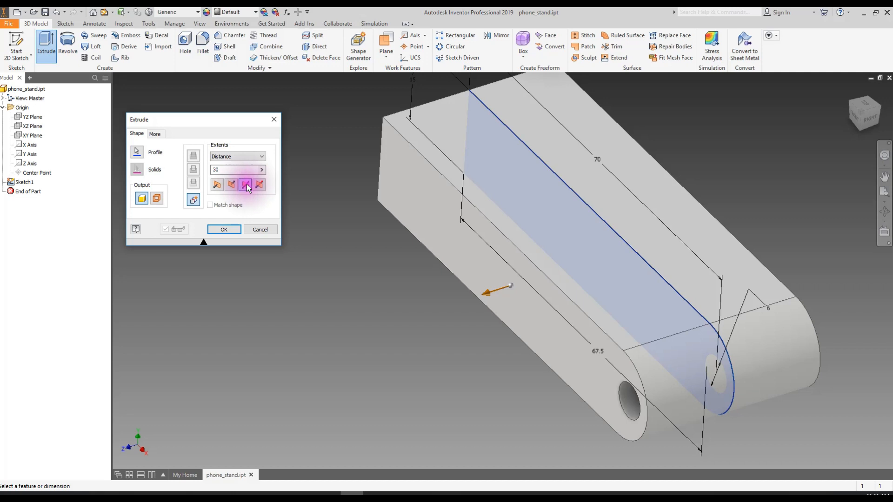
pyautogui.click(259, 184)
pyautogui.click(259, 185)
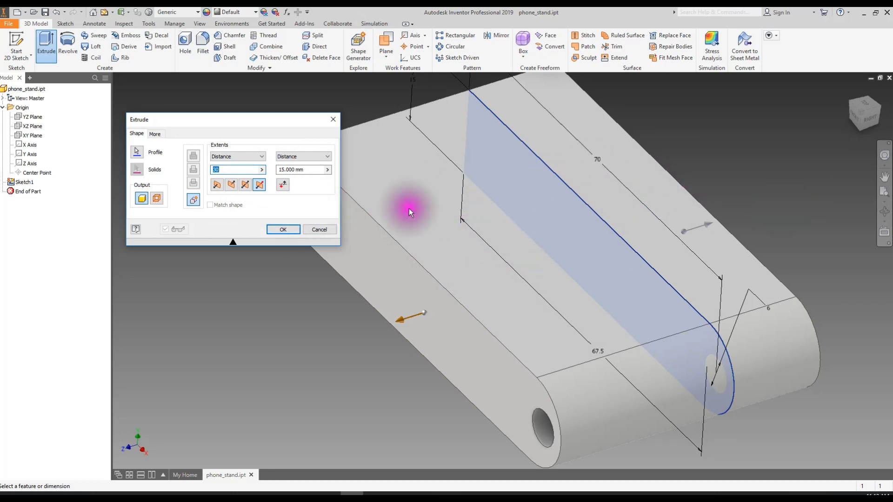
# - Extrude the front profile 30 mm by distance, symmetrically about the sketch plane, and save the part
pyautogui.click(231, 185)
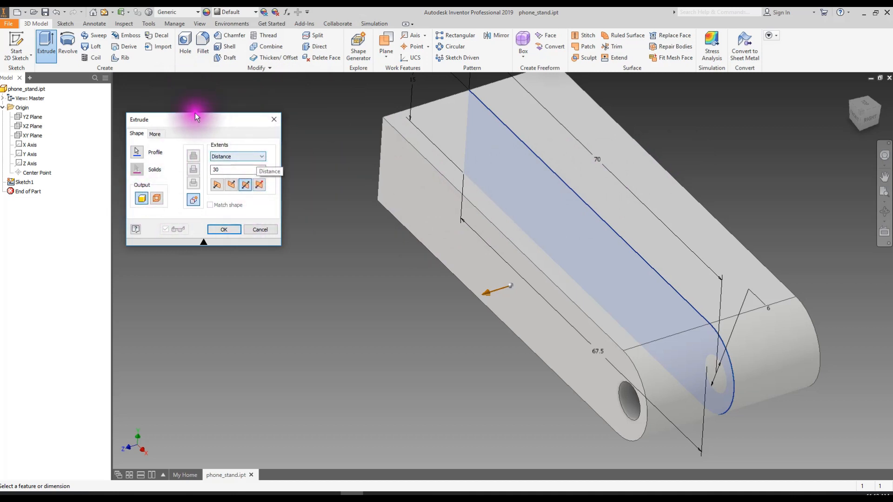
pyautogui.click(260, 155)
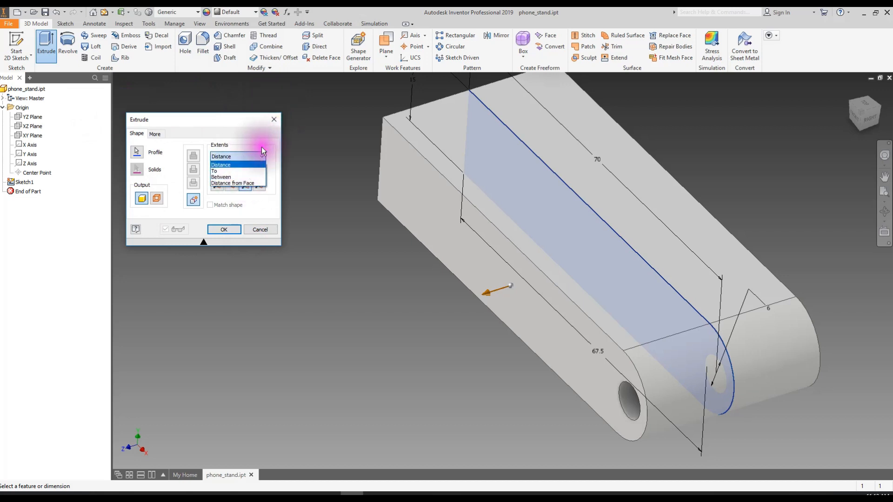
pyautogui.click(251, 141)
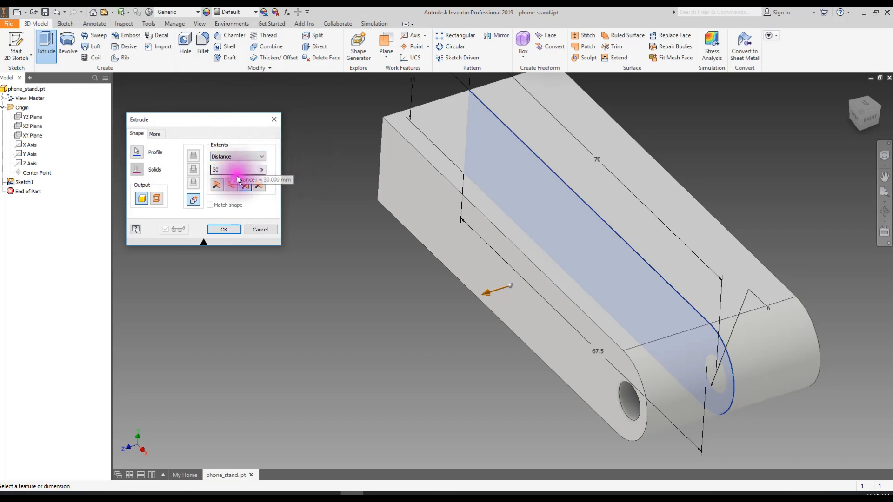
pyautogui.click(224, 229)
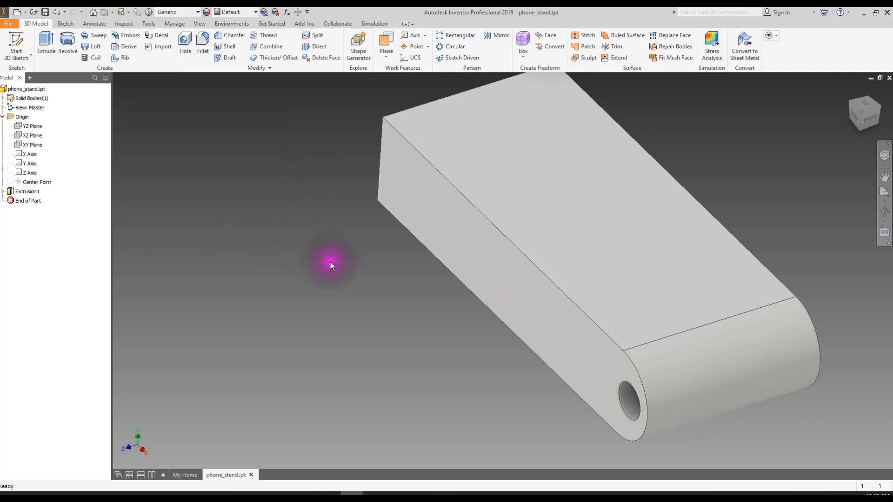
pyautogui.keyDown('shift'); pyautogui.moveTo(341, 322); pyautogui.dragTo(409, 333, button='middle'); pyautogui.keyUp('shift')
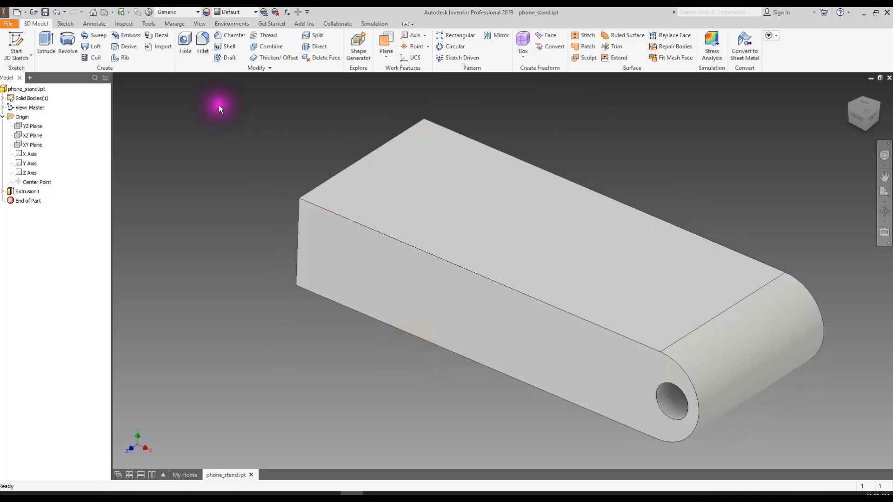
pyautogui.click(45, 13)
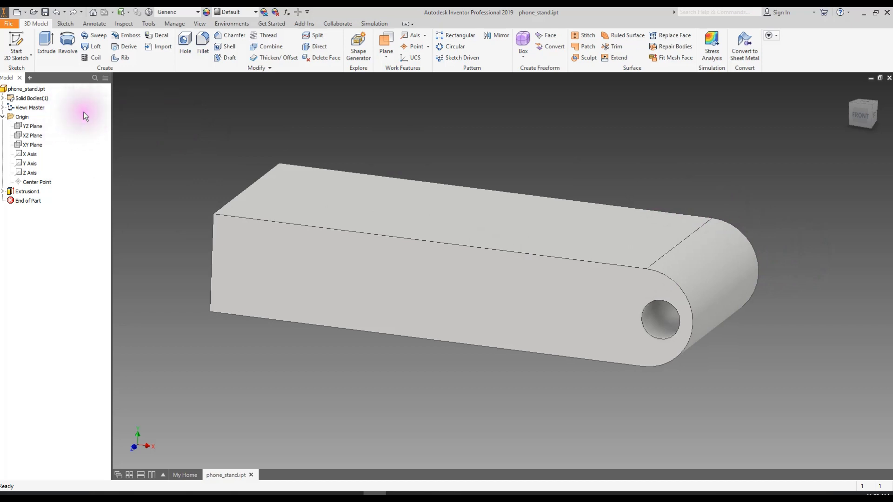
pyautogui.click(24, 43)
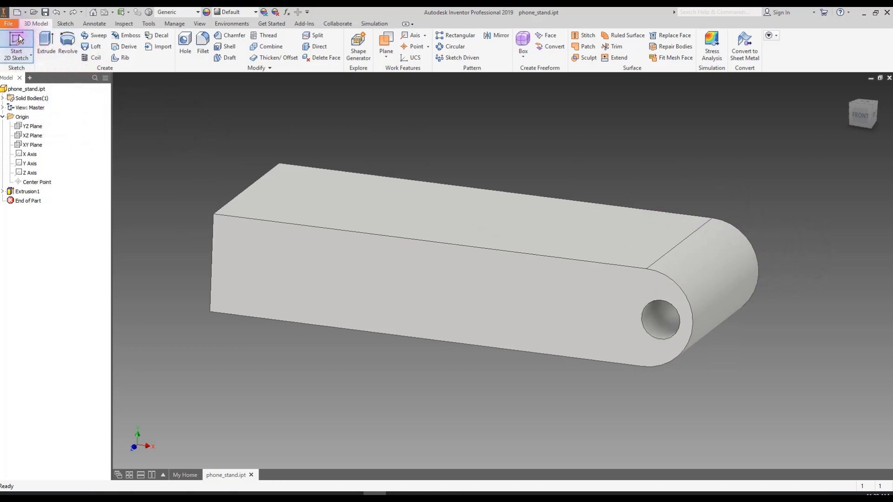
pyautogui.click(33, 126)
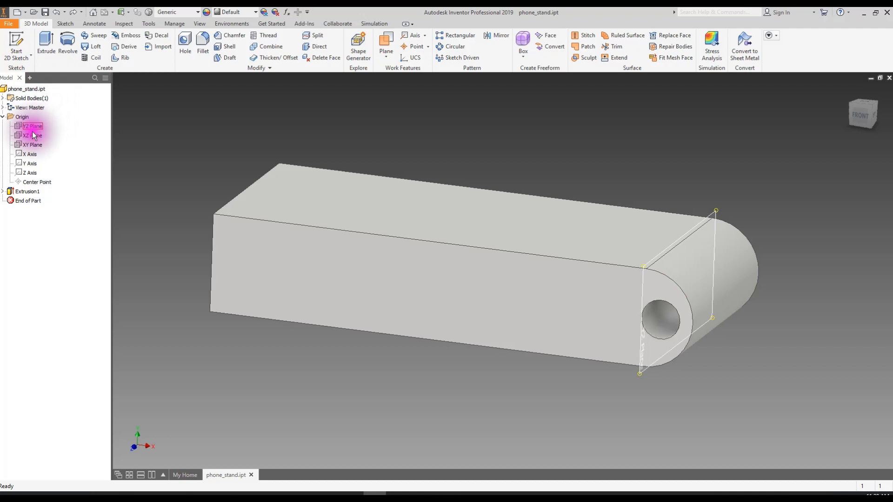
pyautogui.click(30, 144)
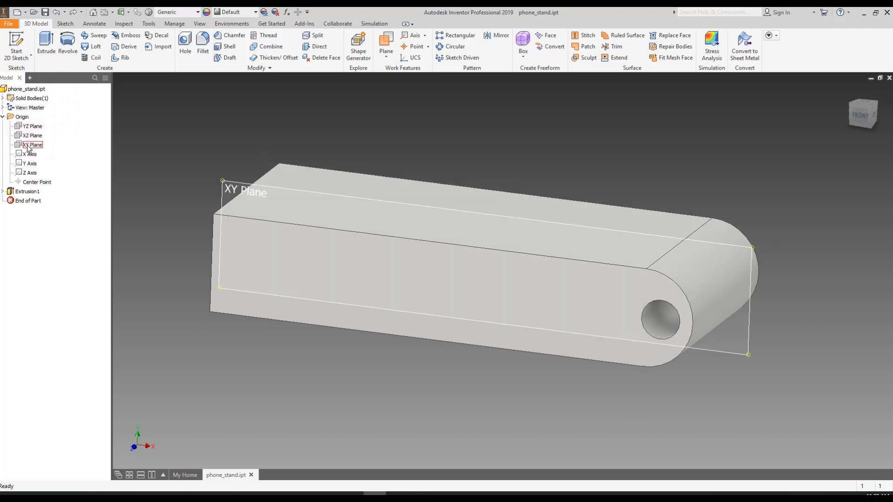
pyautogui.click(28, 146)
pyautogui.click(144, 135)
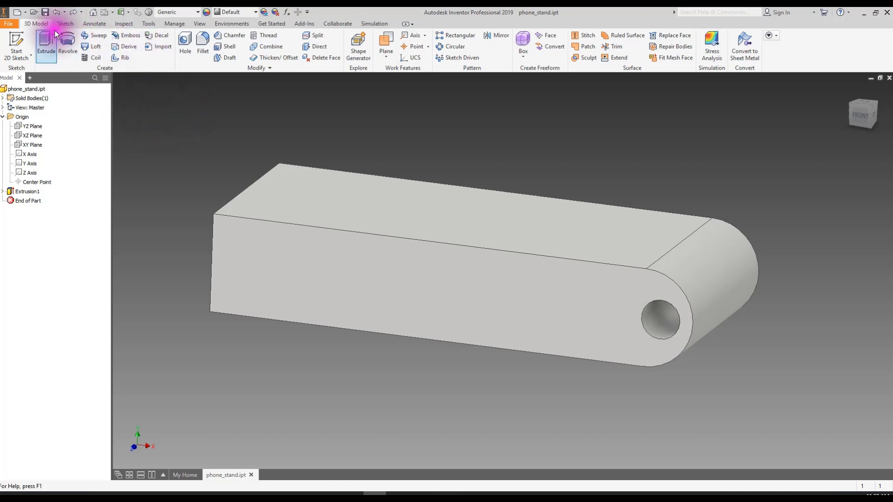
# - Start a 2D sketch on the stand's front face and check the angled slot in the reference drawing
pyautogui.click(17, 39)
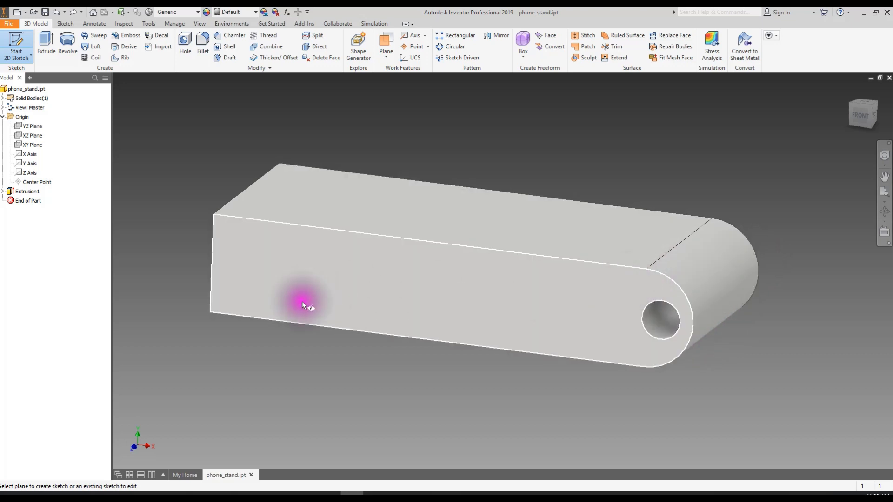
pyautogui.click(273, 270)
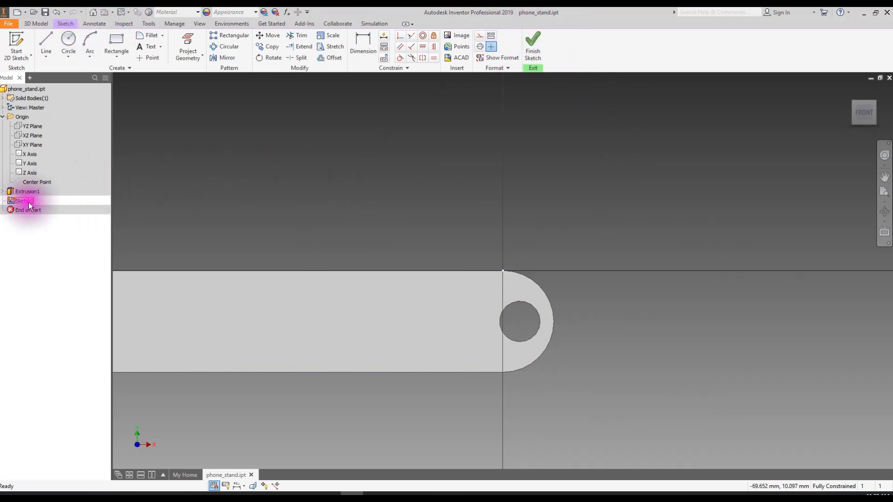
pyautogui.moveTo(328, 176)
pyautogui.mouseDown()
pyautogui.moveTo(418, 140)
pyautogui.moveTo(404, 132)
pyautogui.mouseUp()
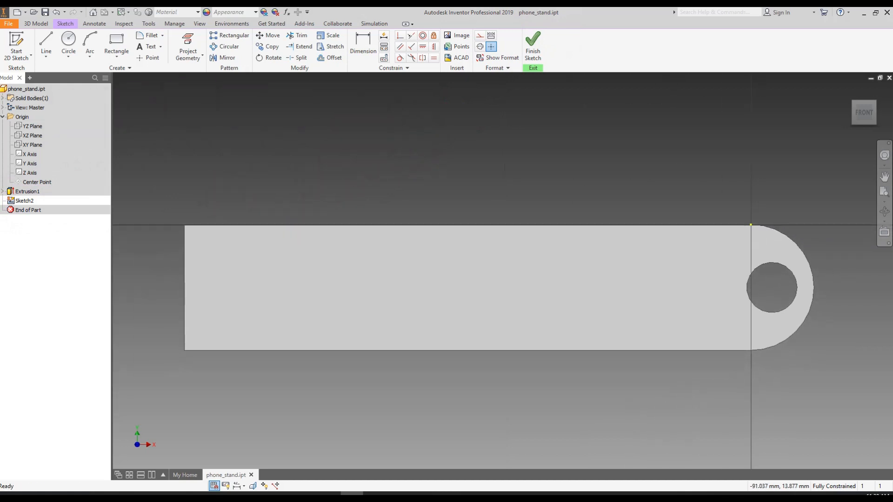
pyautogui.moveTo(0, 106); pyautogui.dragTo(566, 96)
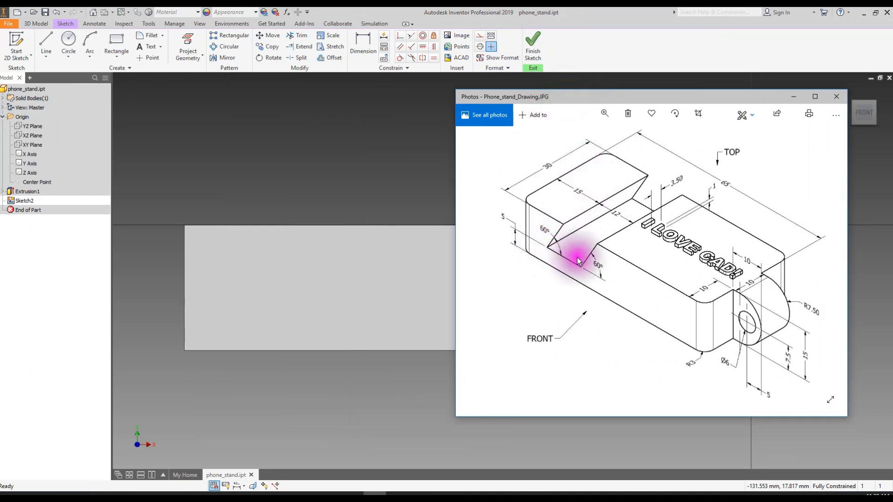
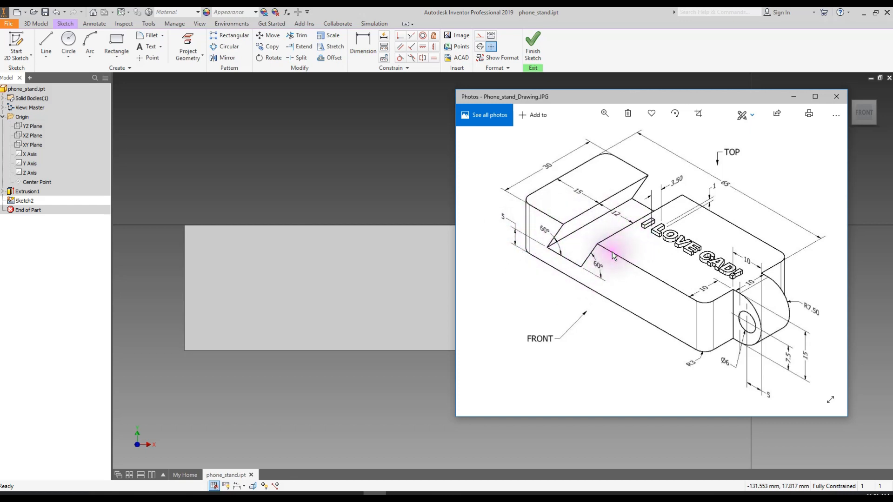
pyautogui.moveTo(671, 97); pyautogui.dragTo(0, 98)
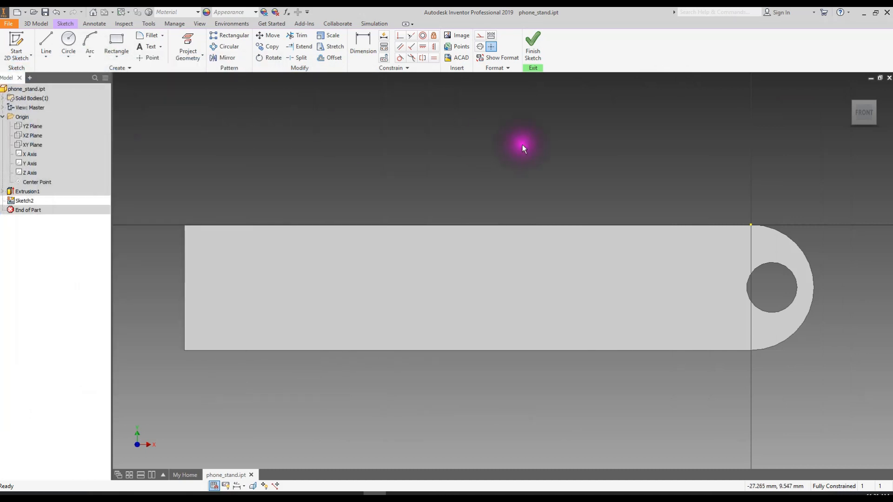
# - Draw the slot's slanted left side from the front face's top edge to about 8 mm deep and a horizontal bottom line about 9 mm long
pyautogui.click(47, 41)
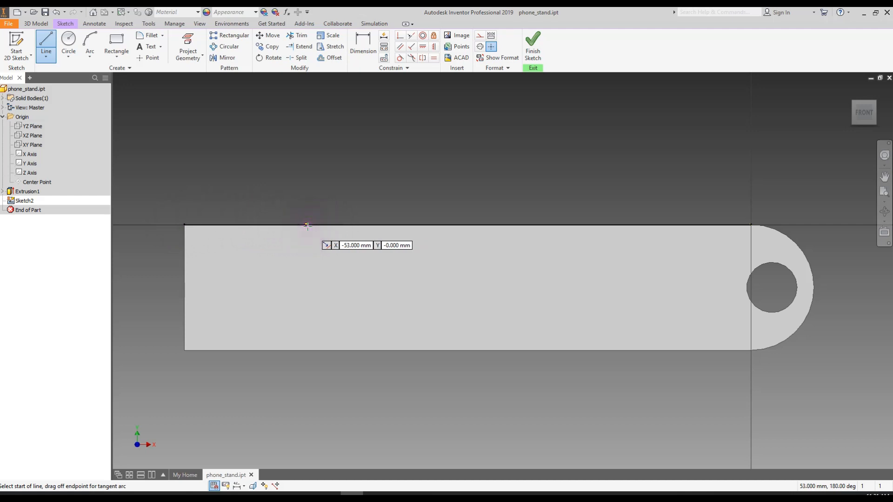
pyautogui.click(292, 226)
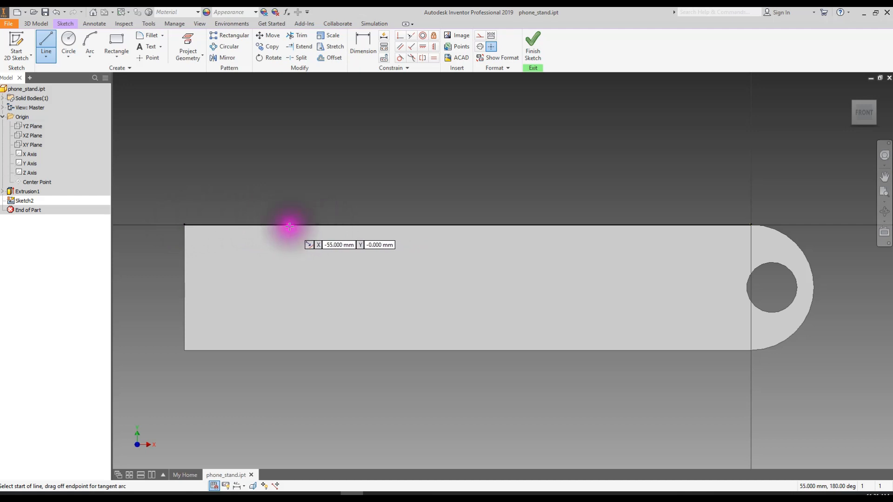
pyautogui.click(293, 226)
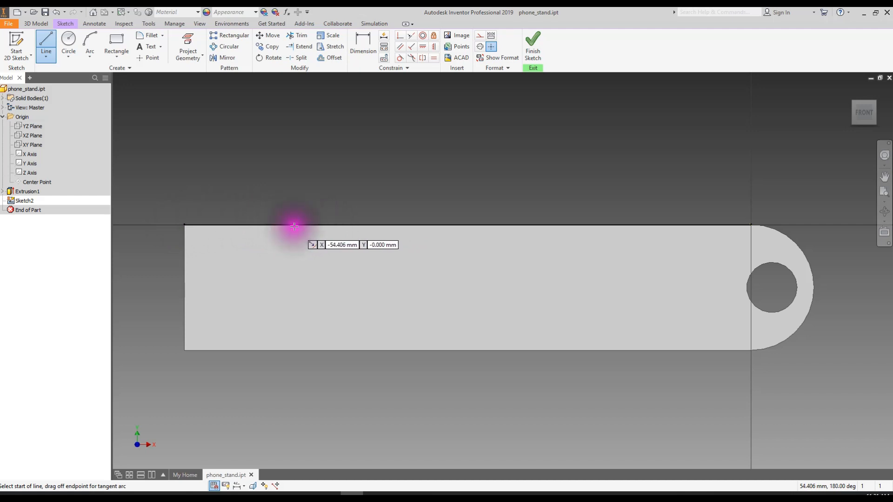
pyautogui.click(320, 227)
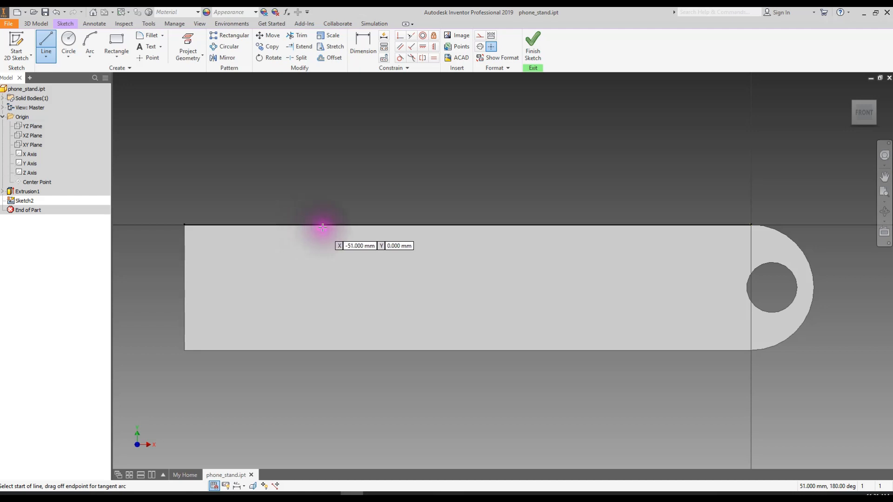
pyautogui.moveTo(322, 226); pyautogui.dragTo(281, 291)
pyautogui.click(281, 291)
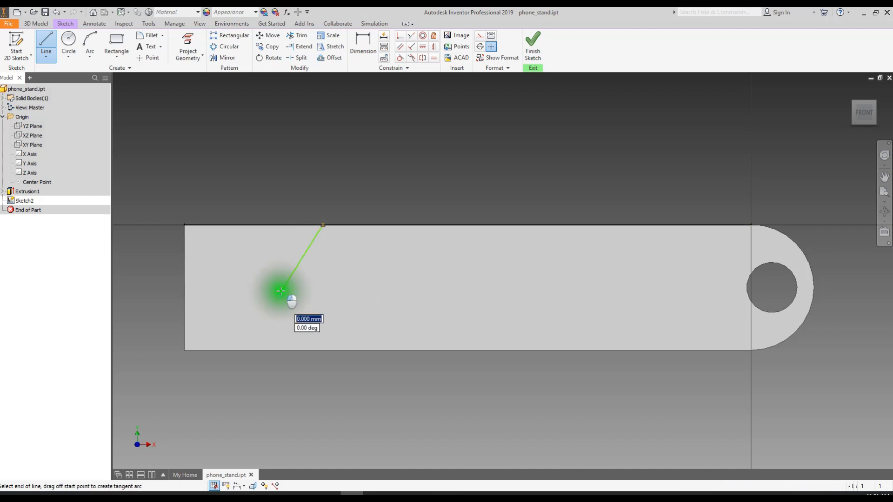
pyautogui.moveTo(281, 291); pyautogui.dragTo(351, 295)
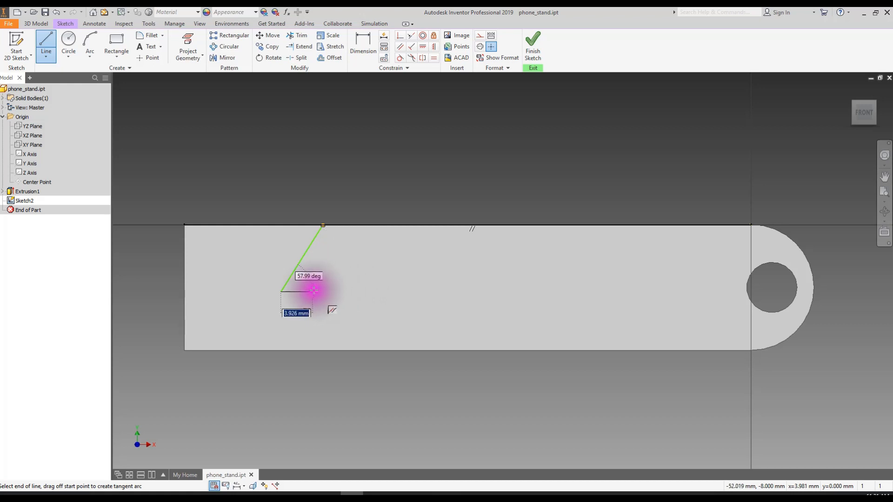
pyautogui.click(353, 291)
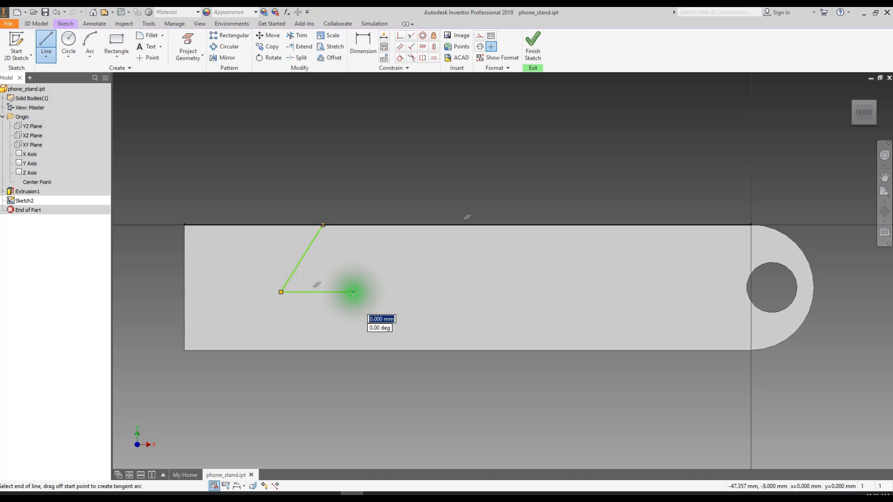
# - Draw the slot's slanted right side up to the top edge and close the profile with a line about 12 mm long along that edge
pyautogui.click(396, 224)
pyautogui.moveTo(396, 224)
pyautogui.mouseDown()
pyautogui.moveTo(303, 259)
pyautogui.moveTo(313, 283)
pyautogui.moveTo(328, 288)
pyautogui.moveTo(312, 280)
pyautogui.moveTo(314, 289)
pyautogui.moveTo(318, 273)
pyautogui.moveTo(306, 285)
pyautogui.mouseUp()
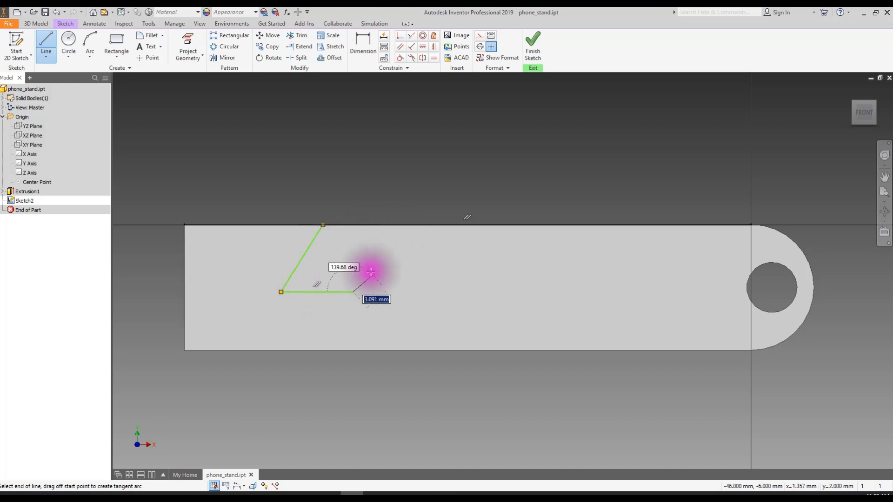
pyautogui.click(394, 226)
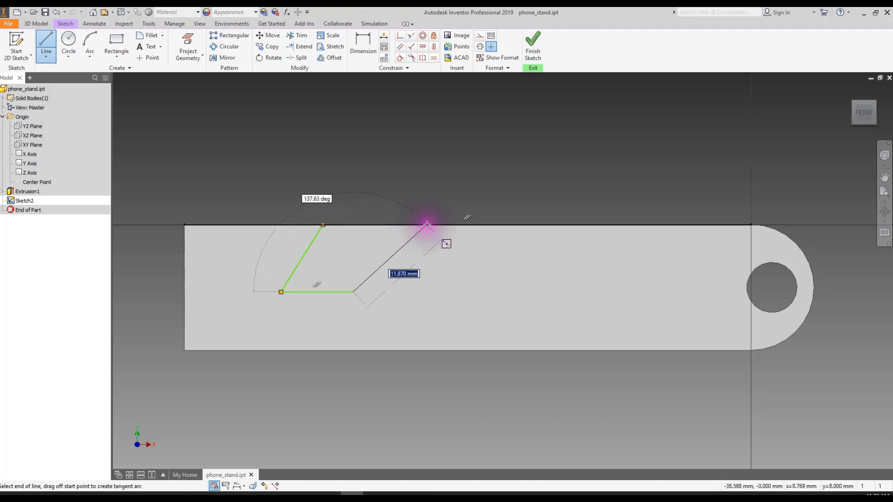
pyautogui.click(423, 225)
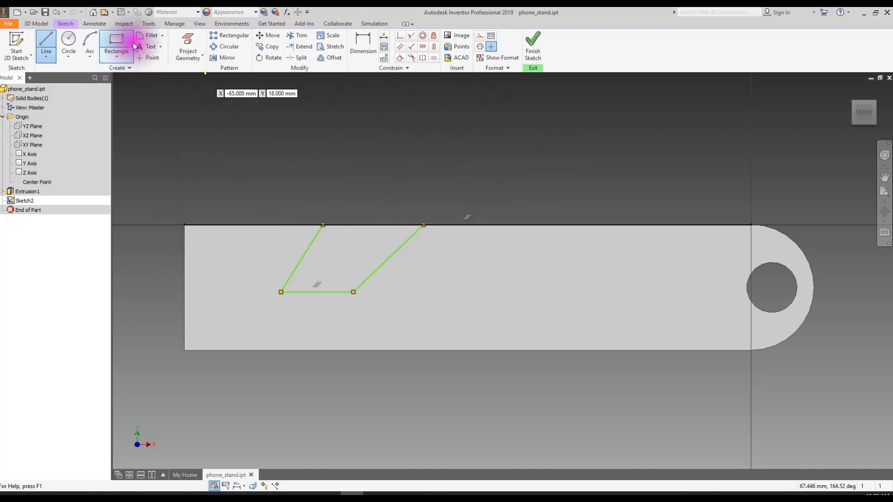
pyautogui.click(422, 225)
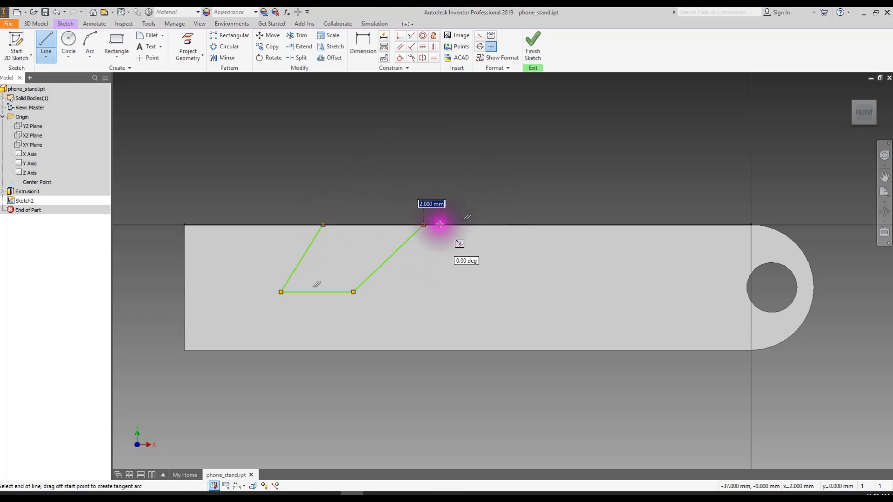
pyautogui.moveTo(424, 225); pyautogui.dragTo(322, 225)
pyautogui.click(323, 225)
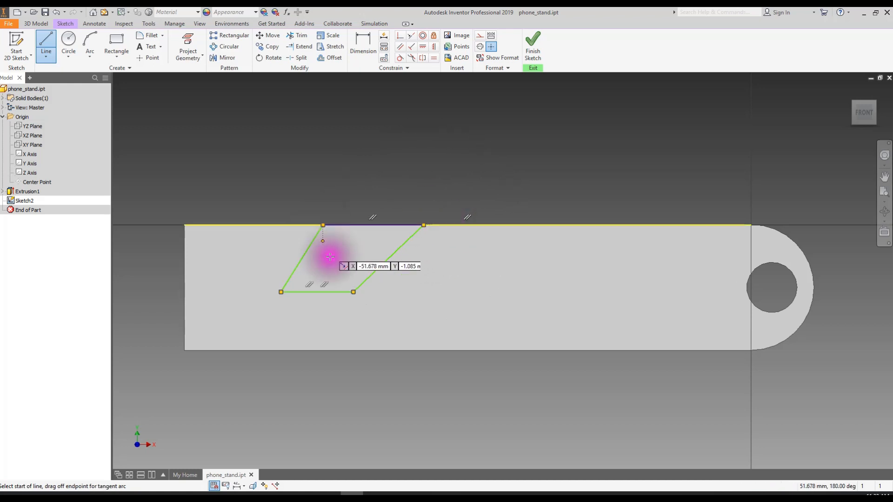
pyautogui.click(491, 265)
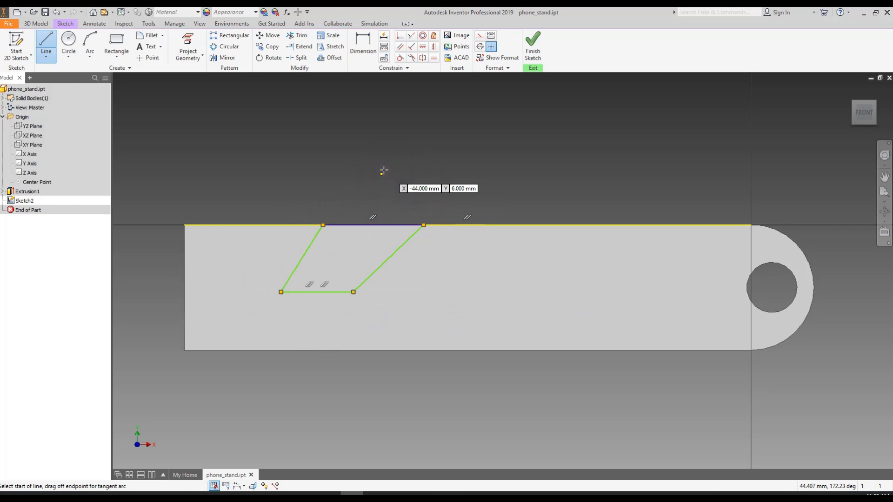
pyautogui.press('Escape')
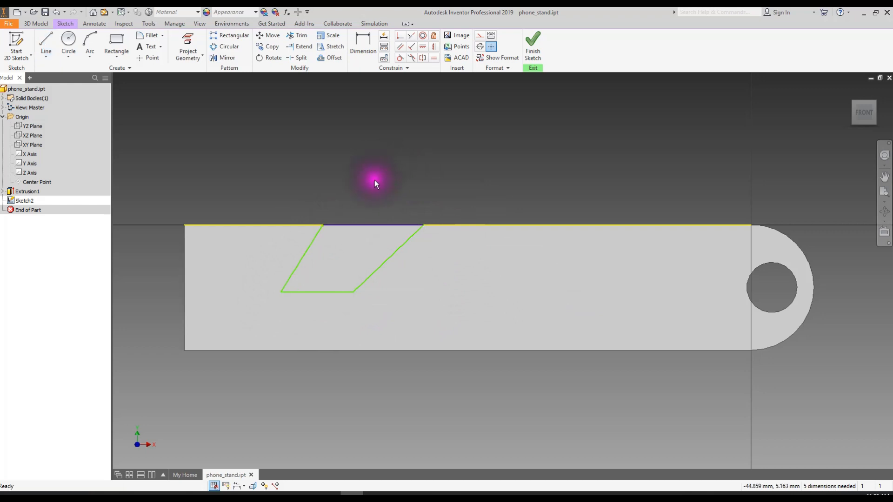
# - Examine the slot profile on the body from several angles and check the slot's angles in the reference drawing
pyautogui.keyDown('shift'); pyautogui.moveTo(412, 308); pyautogui.dragTo(451, 324, button='middle'); pyautogui.keyUp('shift')
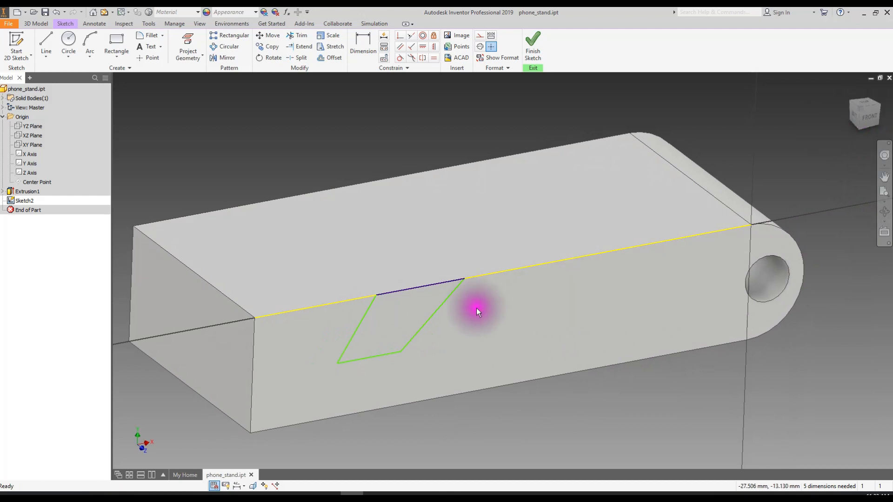
pyautogui.keyDown('shift'); pyautogui.moveTo(406, 321); pyautogui.dragTo(429, 303, button='middle'); pyautogui.keyUp('shift')
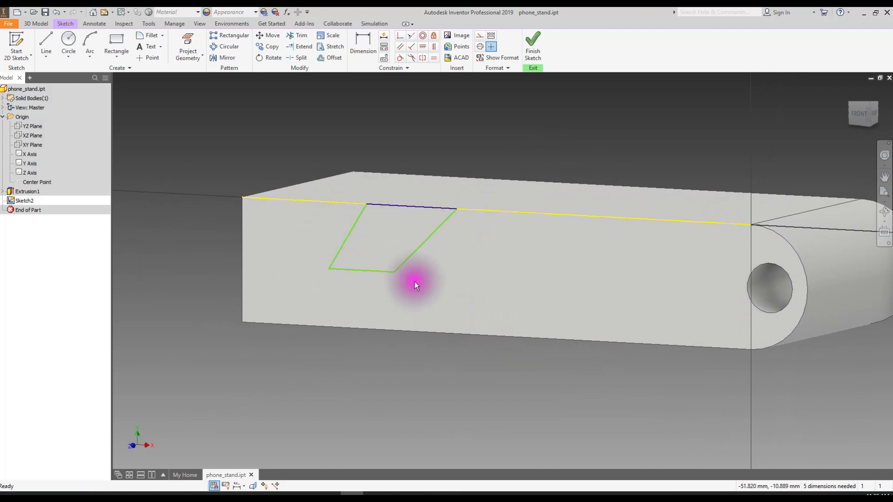
pyautogui.keyDown('shift'); pyautogui.moveTo(528, 263); pyautogui.dragTo(664, 295, button='middle'); pyautogui.keyUp('shift')
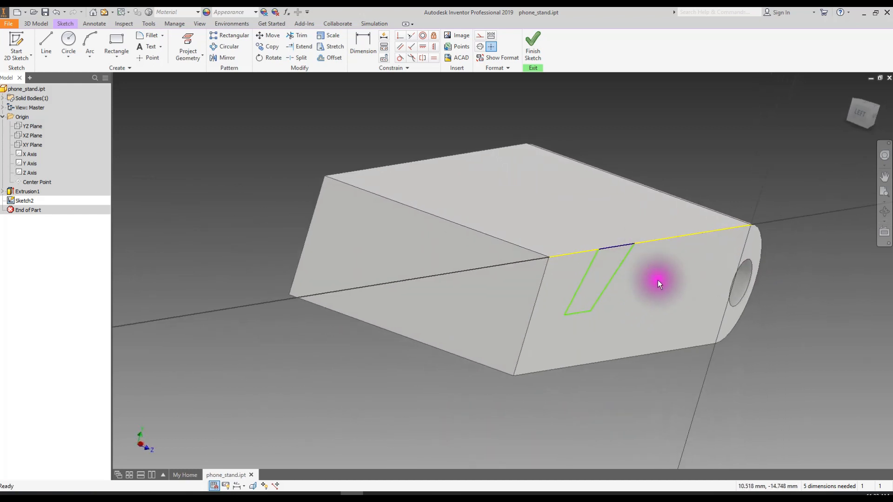
pyautogui.keyDown('shift'); pyautogui.moveTo(797, 262); pyautogui.dragTo(771, 261, button='middle'); pyautogui.keyUp('shift')
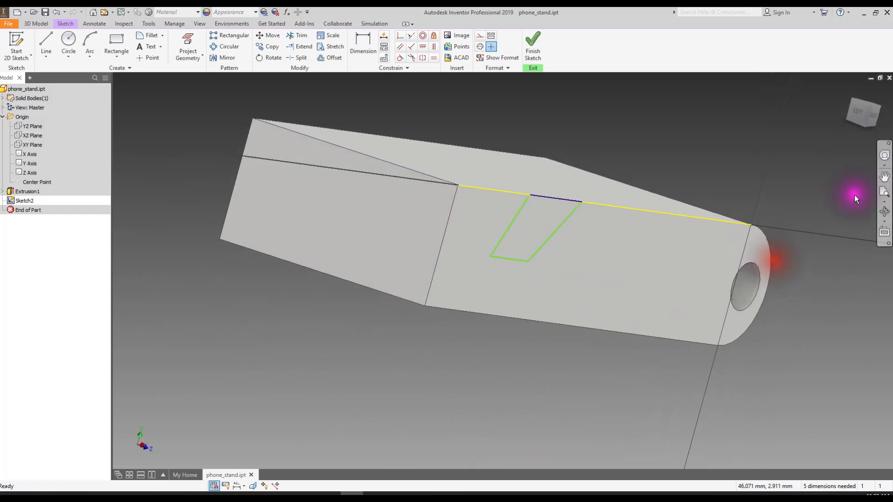
pyautogui.click(873, 116)
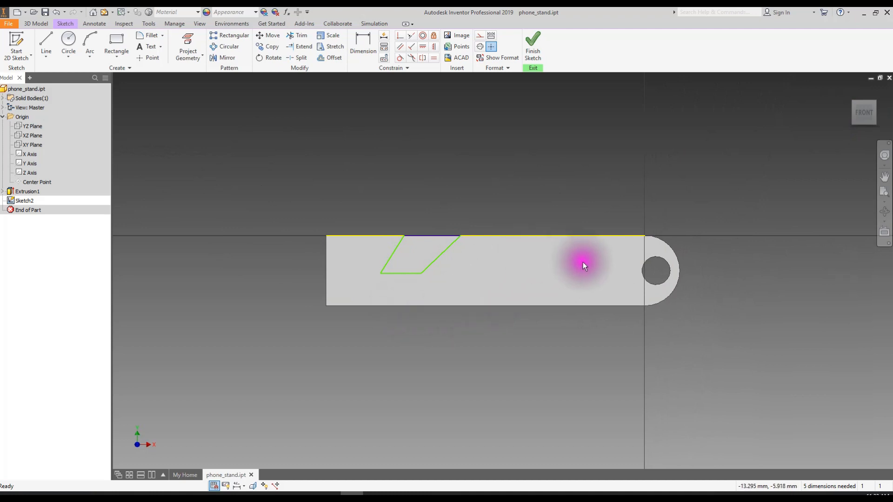
pyautogui.scroll(3, 462, 264)
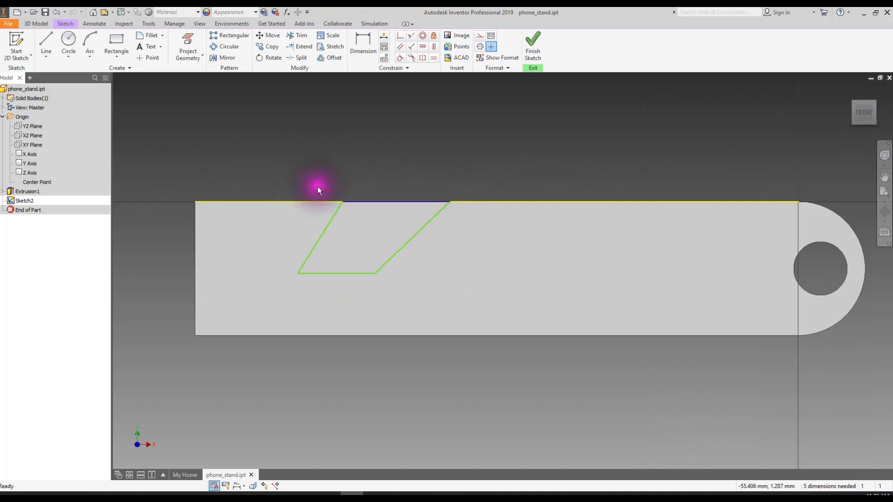
pyautogui.hotkey('alt', 'Tab')
pyautogui.moveTo(529, 135); pyautogui.dragTo(694, 111)
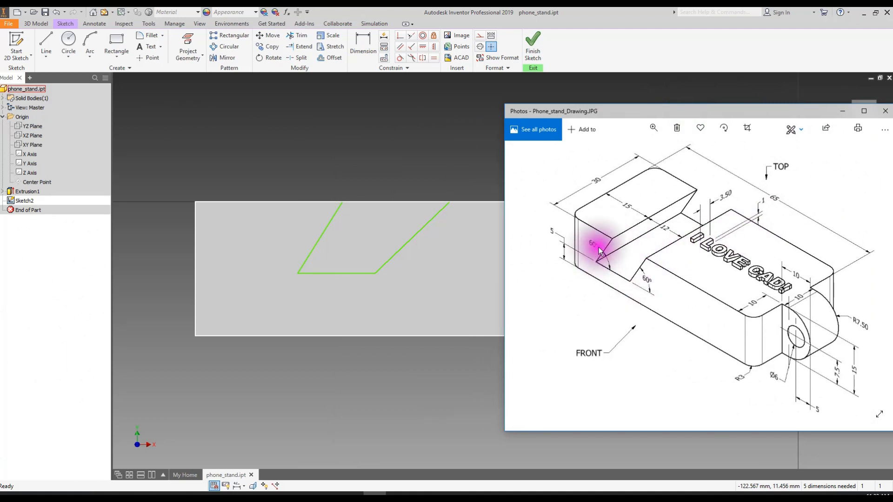
pyautogui.moveTo(768, 112); pyautogui.dragTo(0, 112)
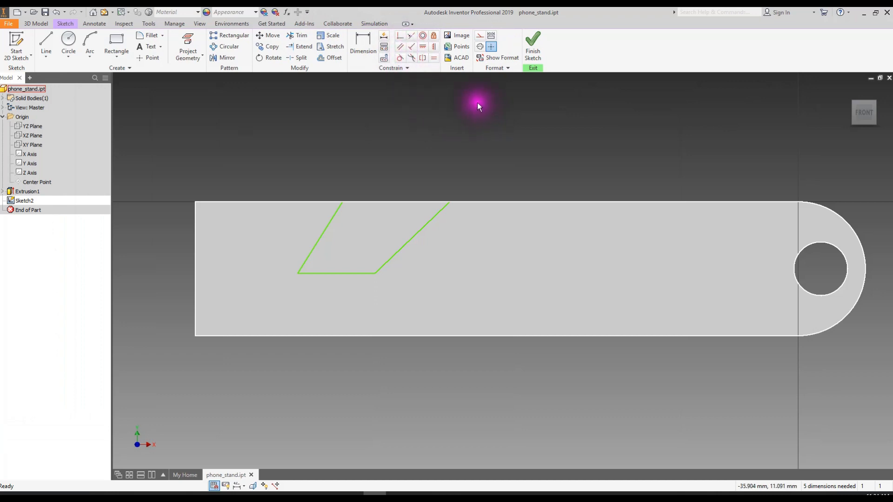
# - Constrain the slot's two slanted sides parallel to each other
pyautogui.click(421, 59)
pyautogui.click(420, 61)
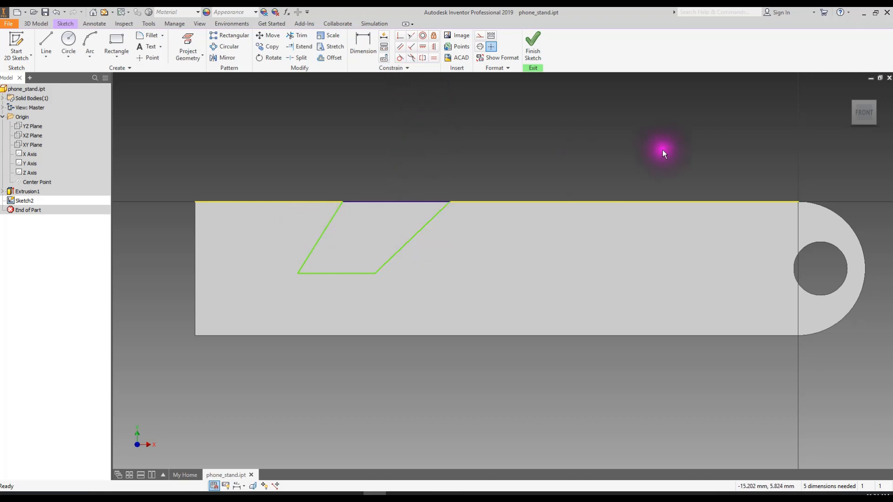
pyautogui.click(401, 47)
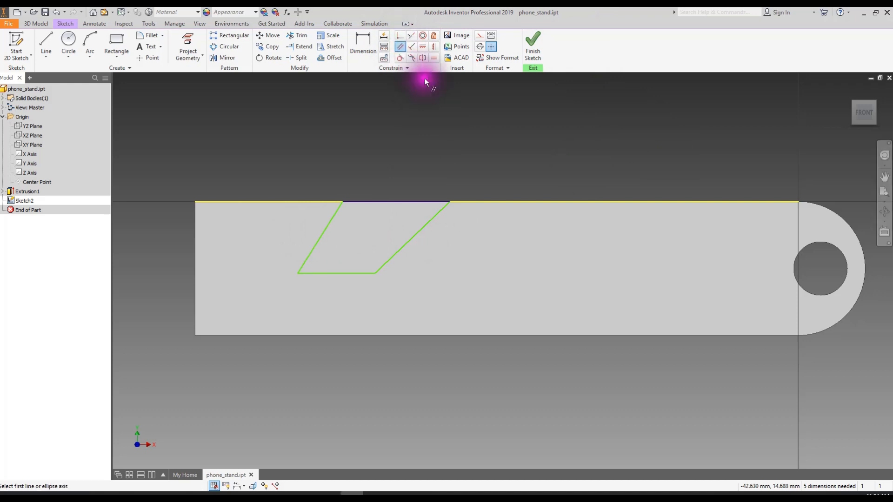
pyautogui.click(328, 223)
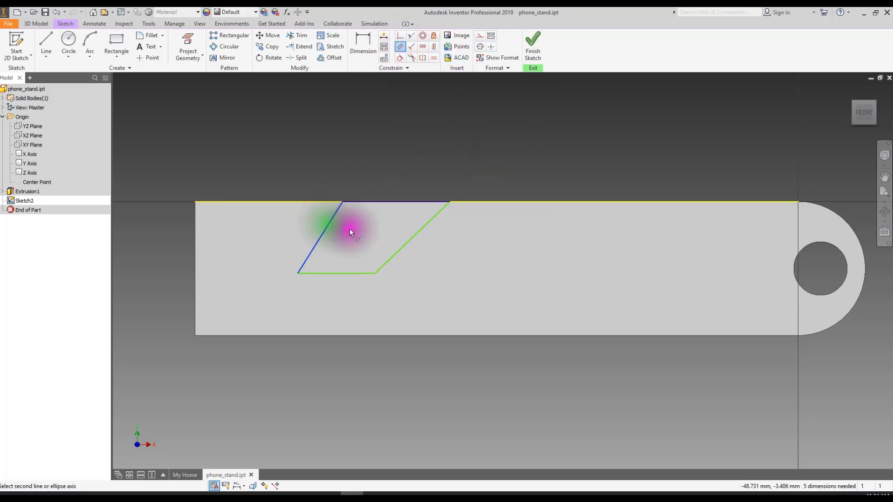
pyautogui.click(411, 238)
pyautogui.click(325, 228)
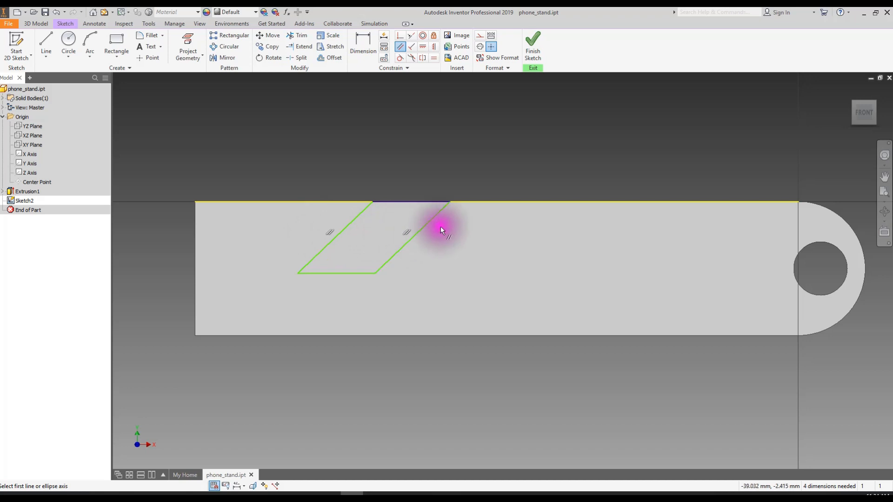
pyautogui.click(458, 119)
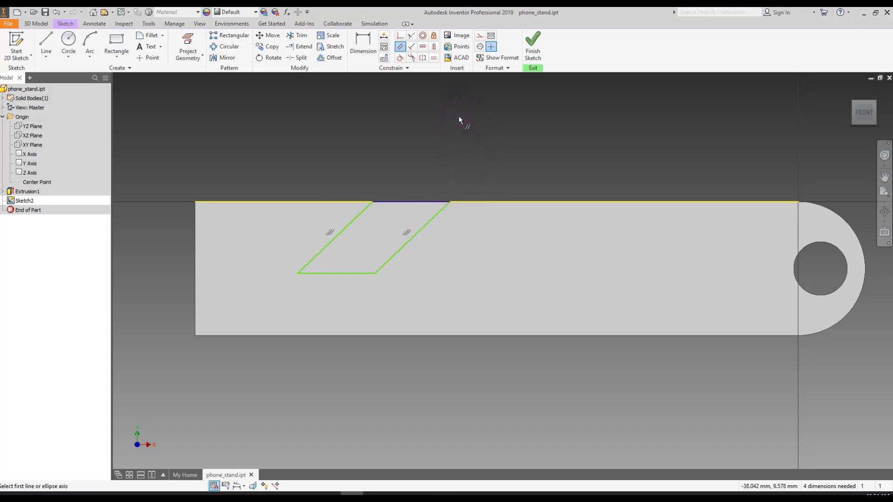
pyautogui.click(403, 90)
# - Dimension the angle between the slot's left slanted side and the body's top edge at 60 degrees
pyautogui.click(363, 50)
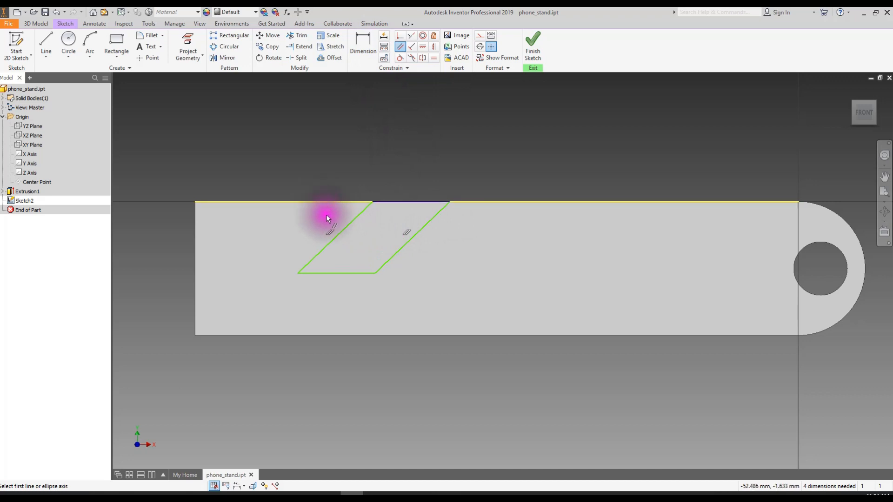
pyautogui.click(364, 40)
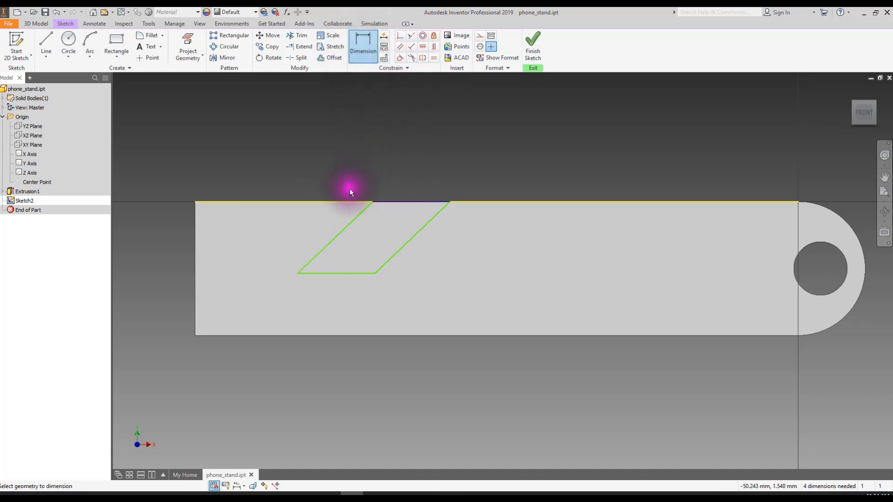
pyautogui.click(343, 231)
pyautogui.click(304, 202)
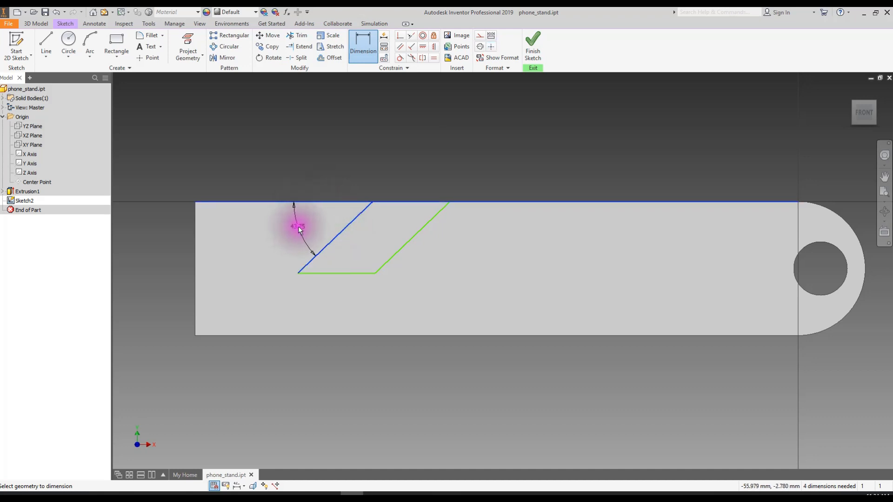
pyautogui.click(299, 227)
pyautogui.write('60')
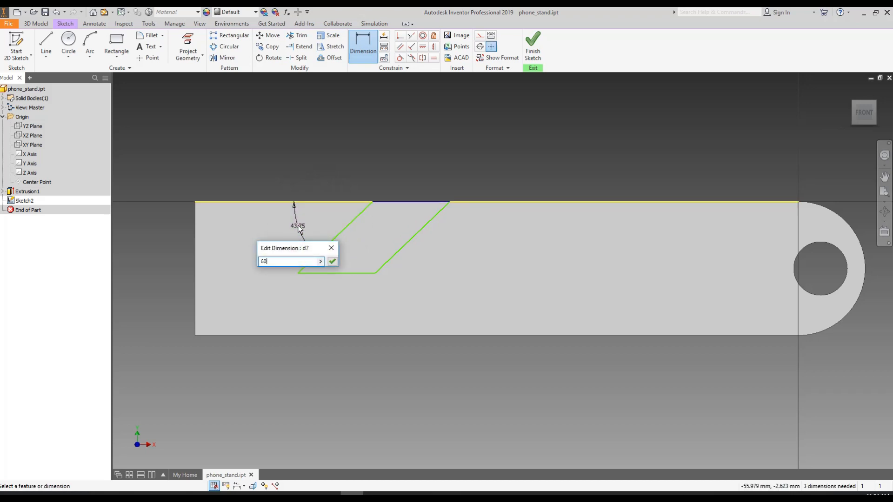
pyautogui.press('Return')
# - Dimension the slot's horizontal bottom line at 12 mm, consulting the reference drawing for its width and position
pyautogui.click(401, 244)
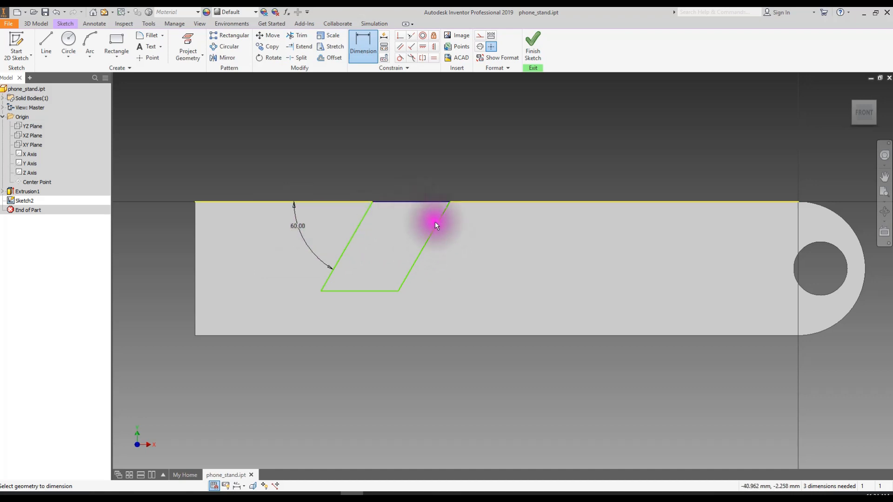
pyautogui.click(412, 203)
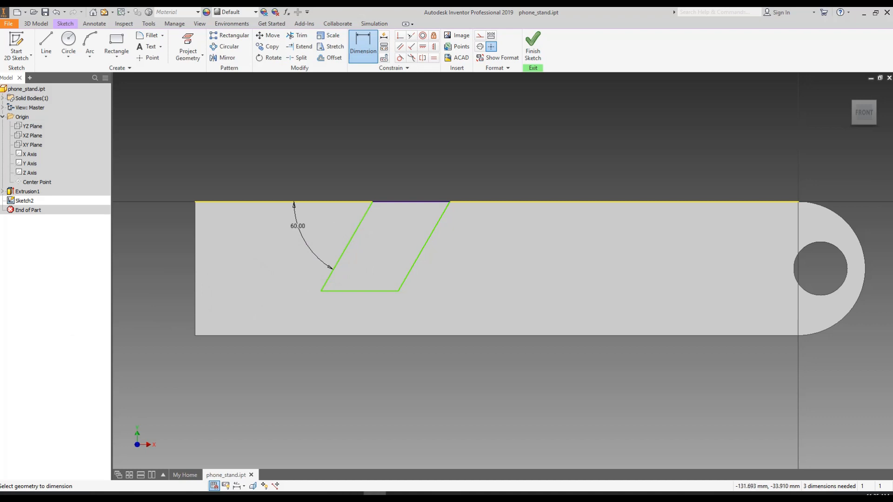
pyautogui.hotkey('alt', 'Tab')
pyautogui.moveTo(411, 125); pyautogui.dragTo(638, 96)
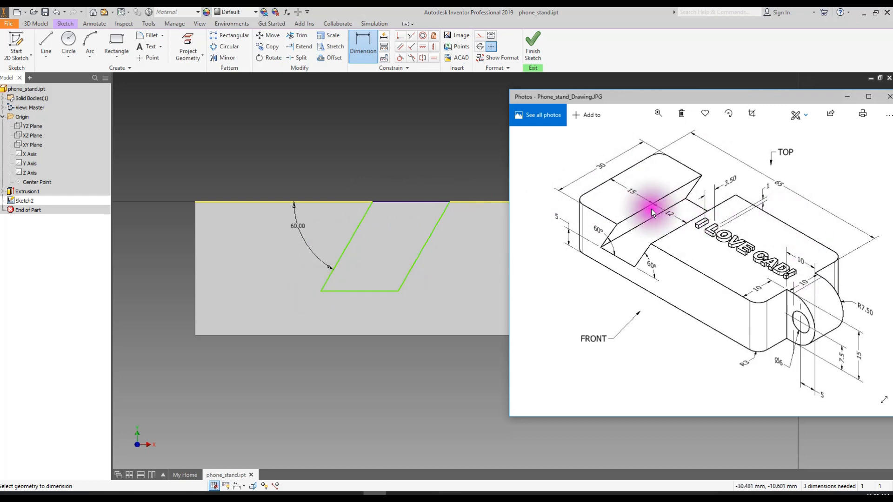
pyautogui.click(363, 291)
pyautogui.click(356, 307)
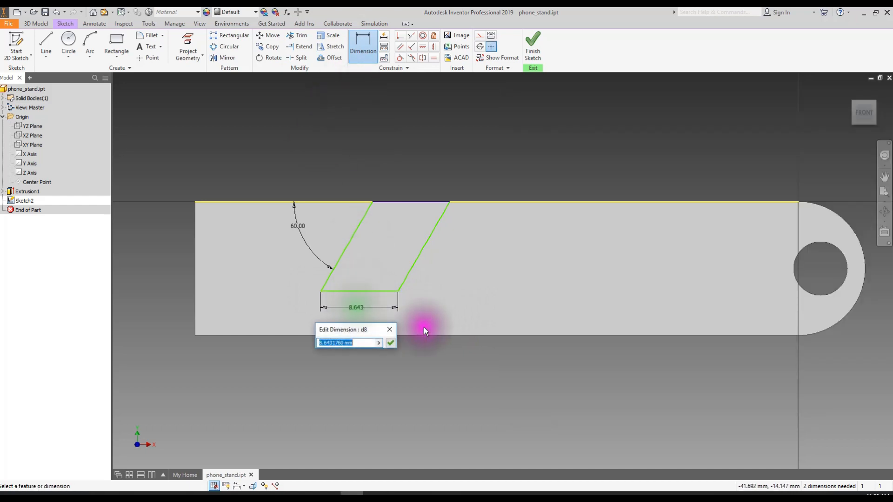
pyautogui.write('12')
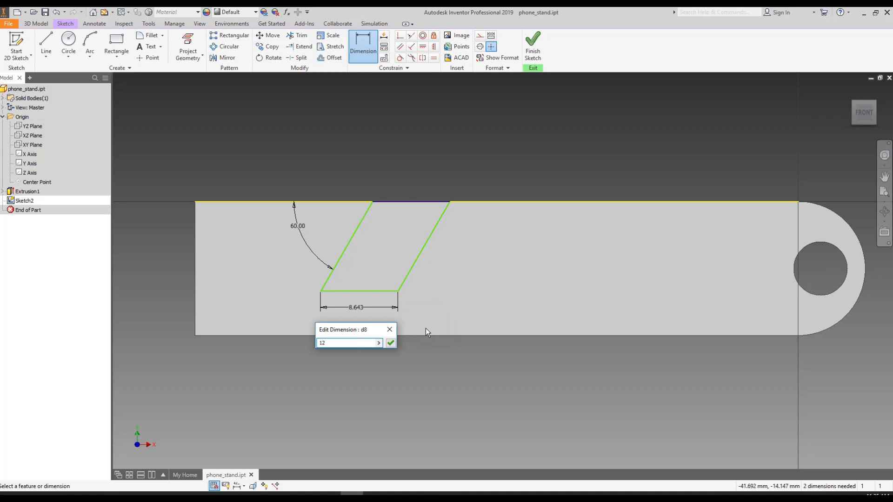
pyautogui.press('Return')
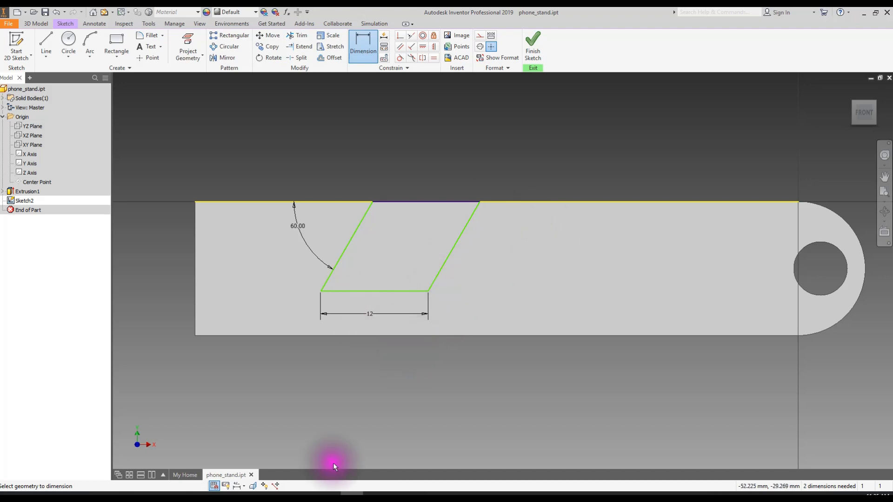
pyautogui.click(374, 494)
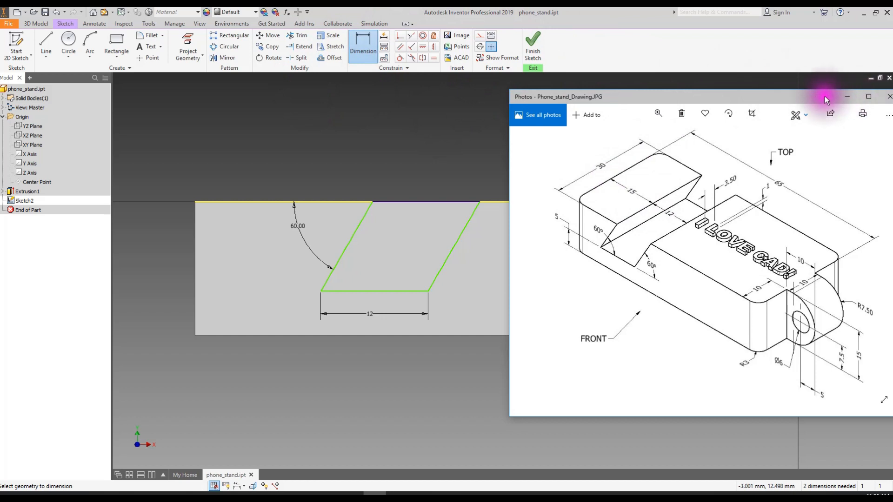
pyautogui.click(841, 97)
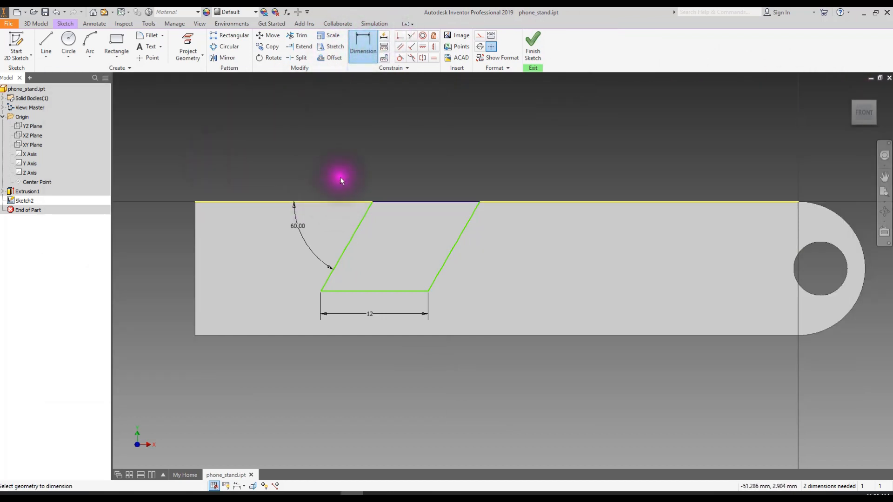
pyautogui.click(323, 203)
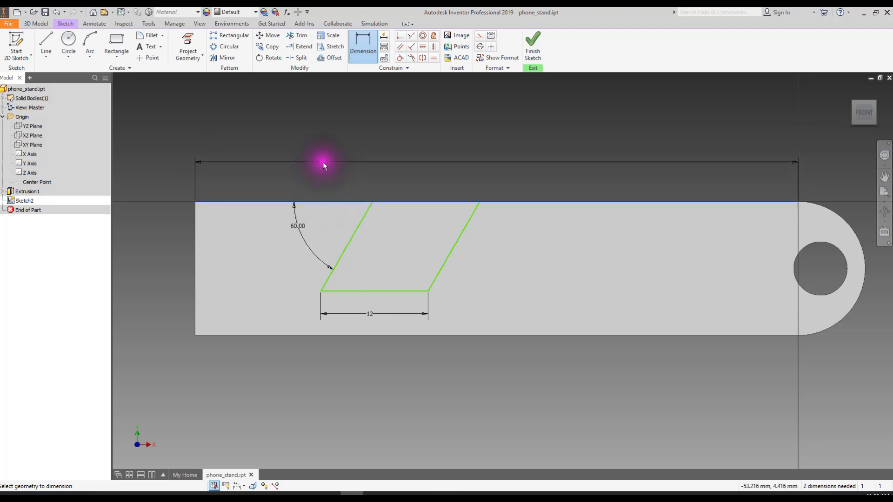
pyautogui.moveTo(323, 162); pyautogui.dragTo(371, 164)
pyautogui.press('Escape')
# - Dimension the distance from the body's top left corner to the slot's upper left corner at 15 mm
pyautogui.click(361, 45)
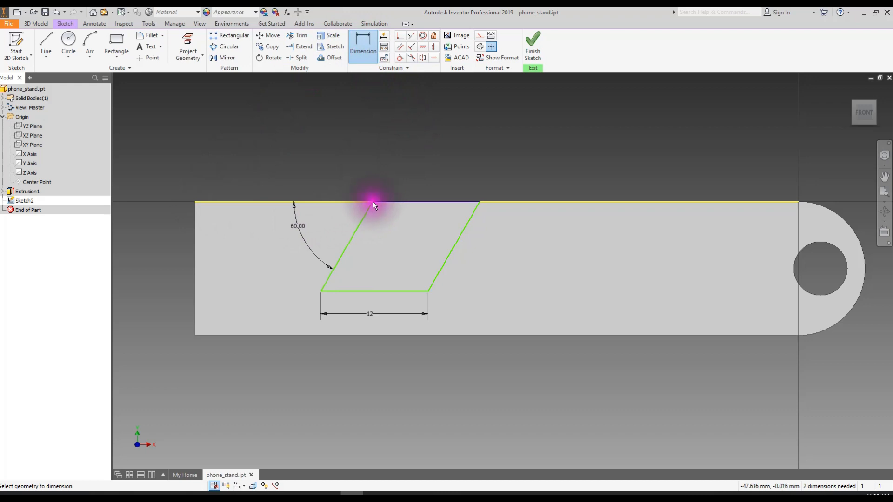
pyautogui.scroll(6, 349, 201)
pyautogui.moveTo(339, 207); pyautogui.dragTo(663, 165, button='middle')
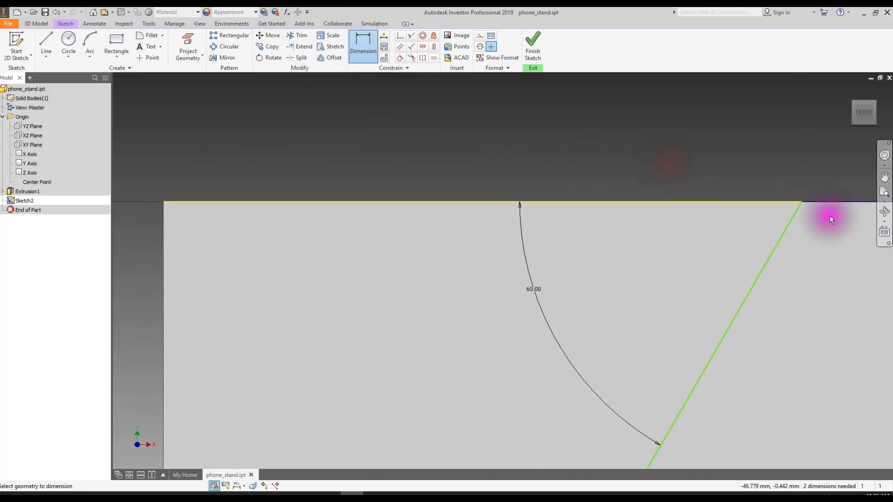
pyautogui.click(802, 202)
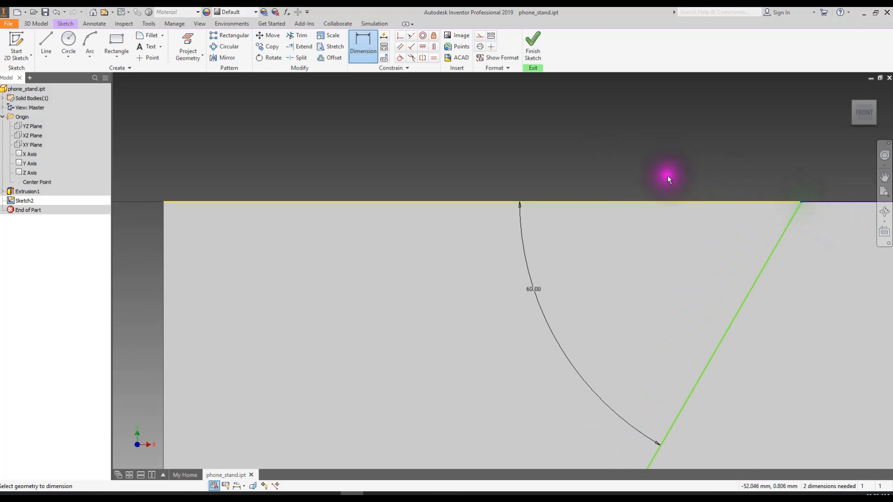
pyautogui.click(163, 202)
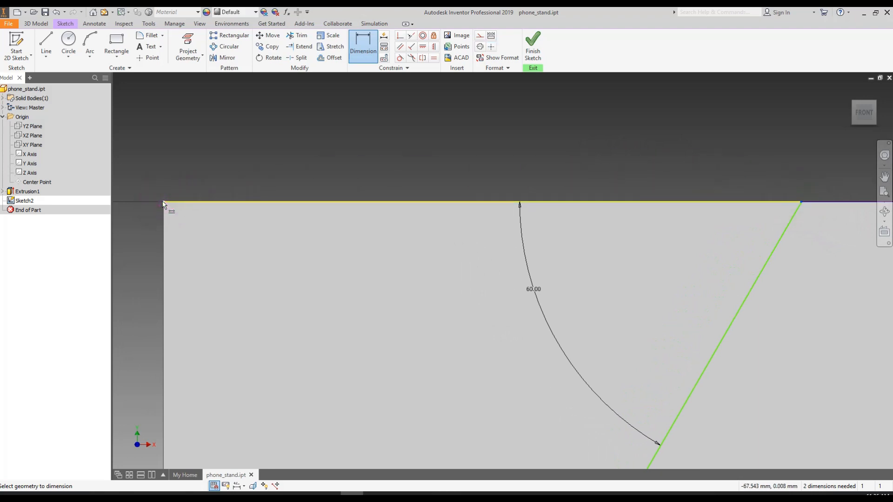
pyautogui.click(376, 144)
pyautogui.write('15')
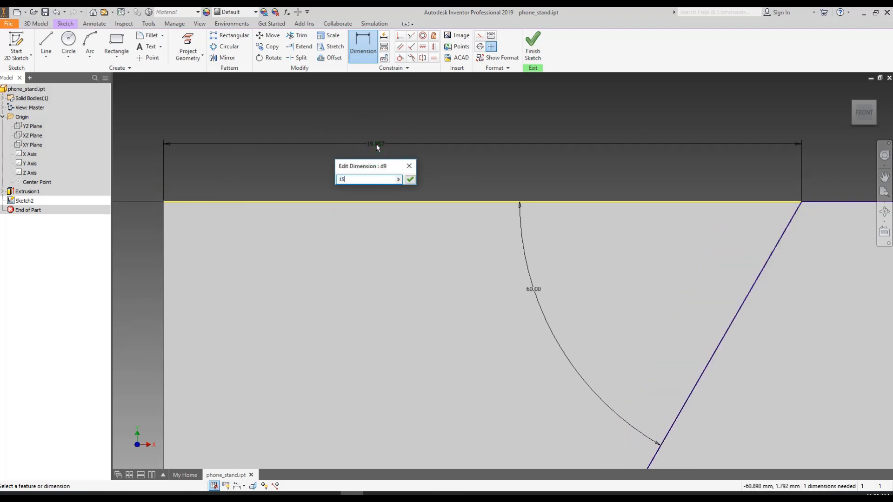
pyautogui.press('Return')
# - Dimension the distance between the slot's bottom line and the body's bottom edge at 5 mm, consulting the reference drawing for the value
pyautogui.scroll(-5, 729, 263)
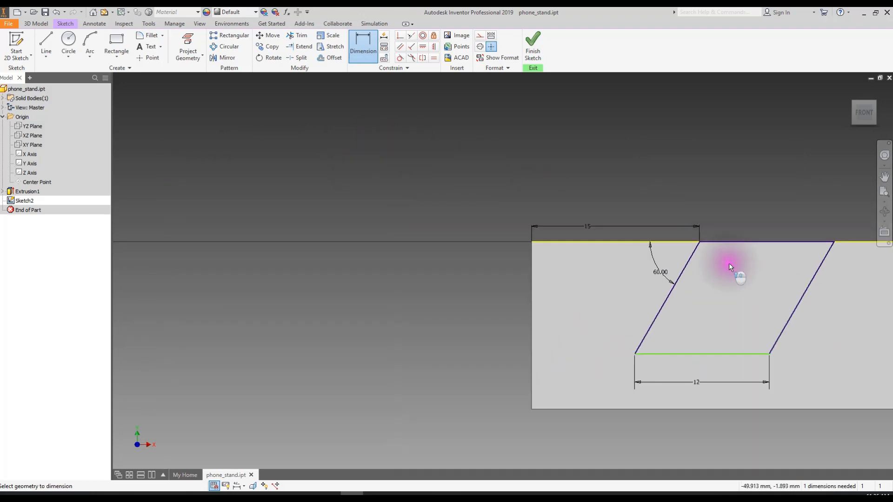
pyautogui.moveTo(646, 222); pyautogui.dragTo(569, 189, button='middle')
pyautogui.moveTo(614, 210); pyautogui.dragTo(417, 170, button='middle')
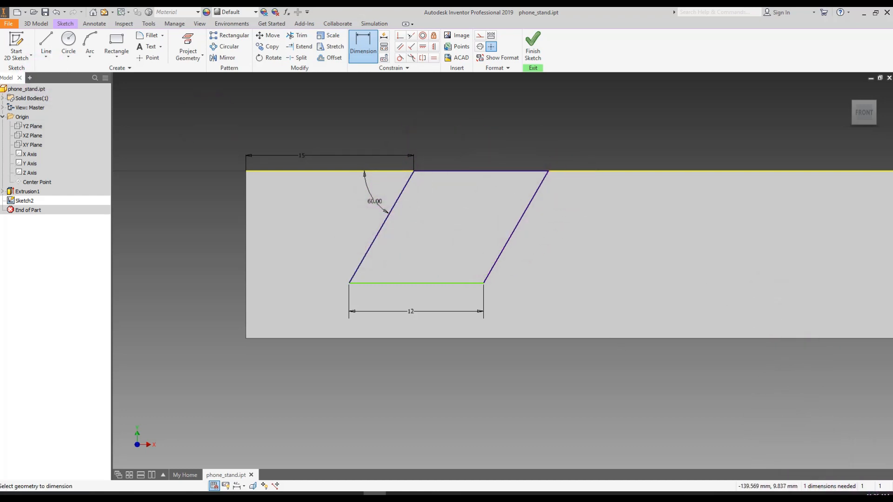
pyautogui.hotkey('alt', 'Tab')
pyautogui.moveTo(514, 116); pyautogui.dragTo(735, 74)
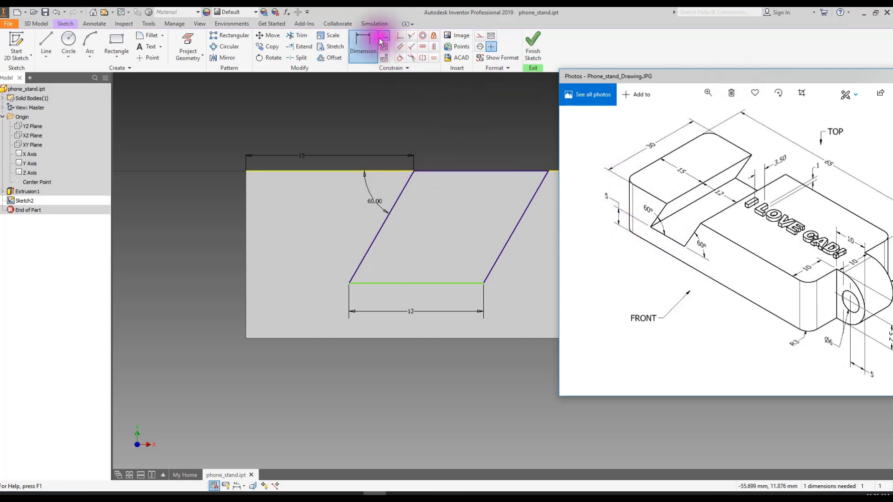
pyautogui.click(423, 283)
pyautogui.click(418, 339)
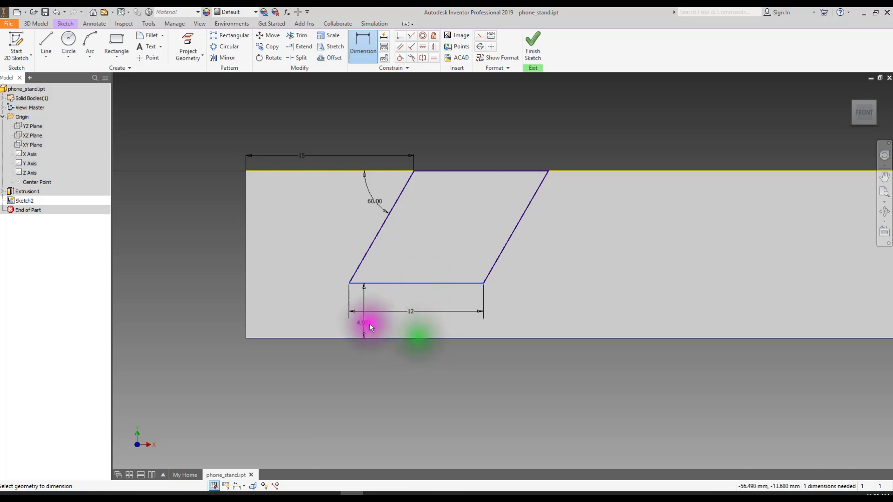
pyautogui.click(192, 313)
pyautogui.write('5')
pyautogui.press('Return')
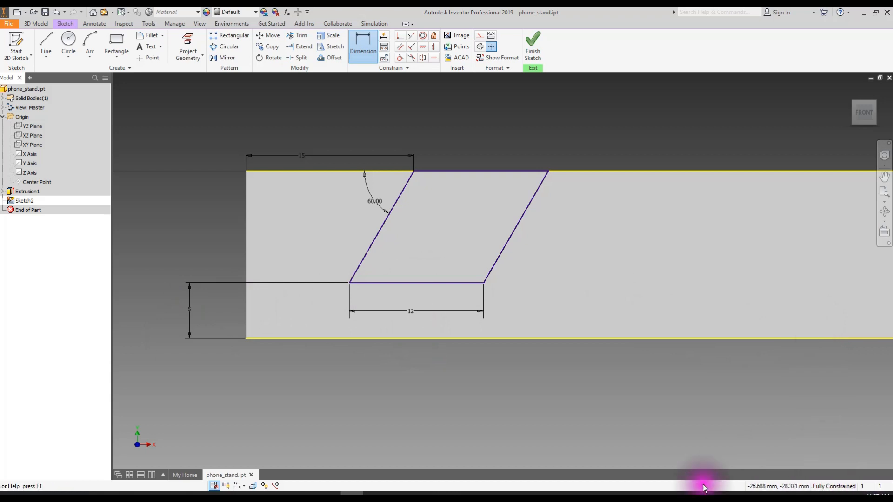
pyautogui.click(474, 419)
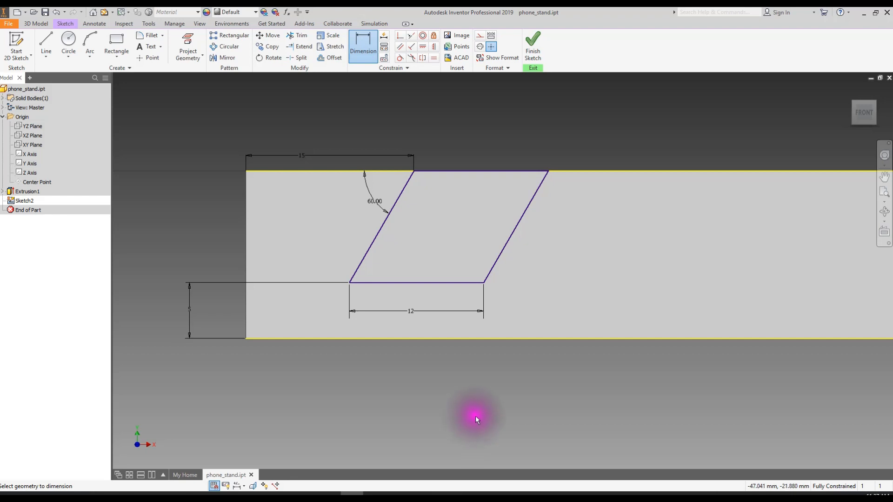
pyautogui.click(456, 316)
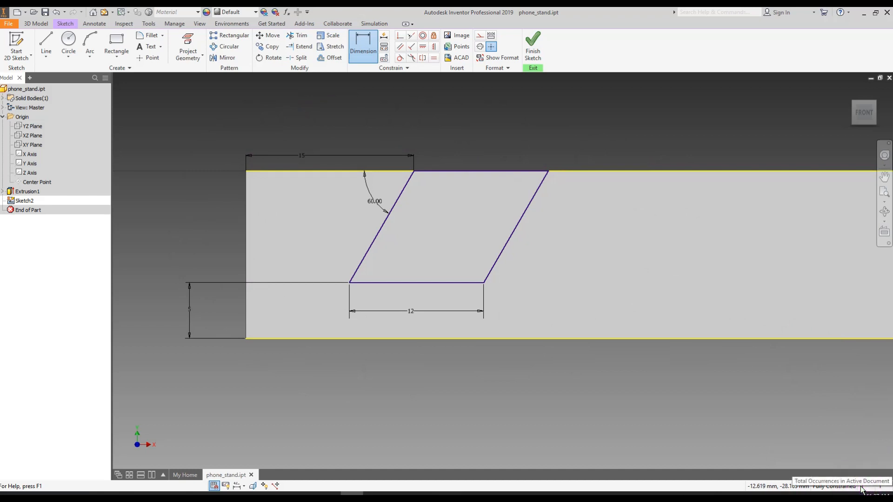
pyautogui.click(808, 468)
pyautogui.click(776, 443)
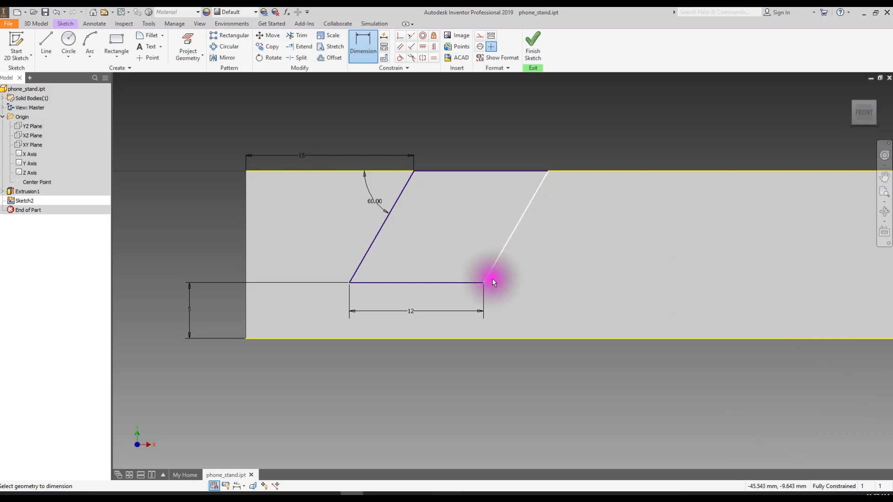
# - Delete the vertical 5 mm dimension between the slot's bottom line and the body's bottom edge
pyautogui.press('Escape')
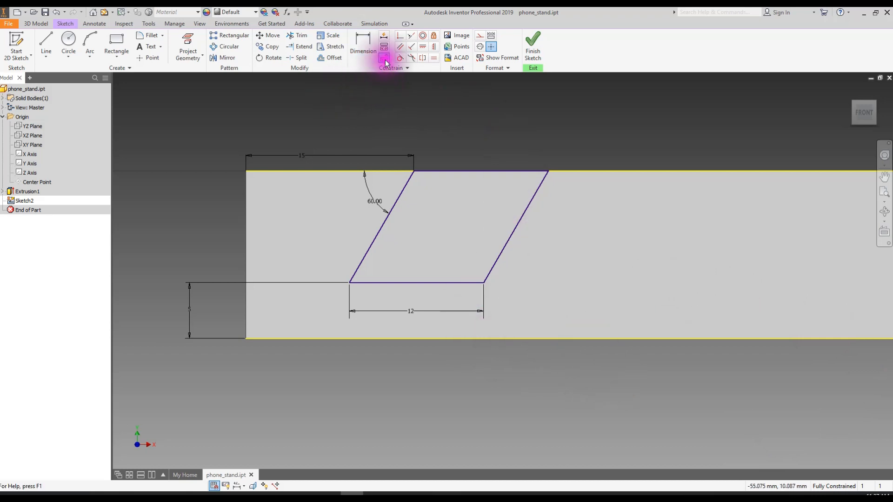
pyautogui.click(432, 252)
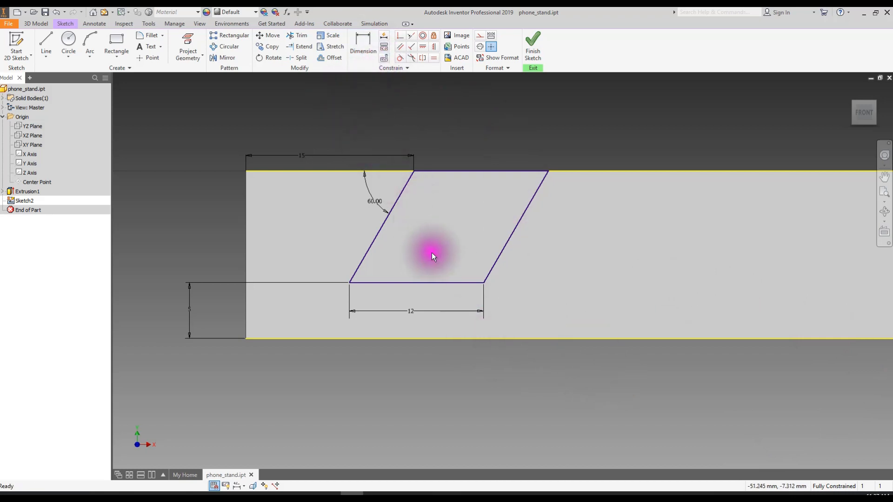
pyautogui.click(324, 265)
pyautogui.click(183, 305)
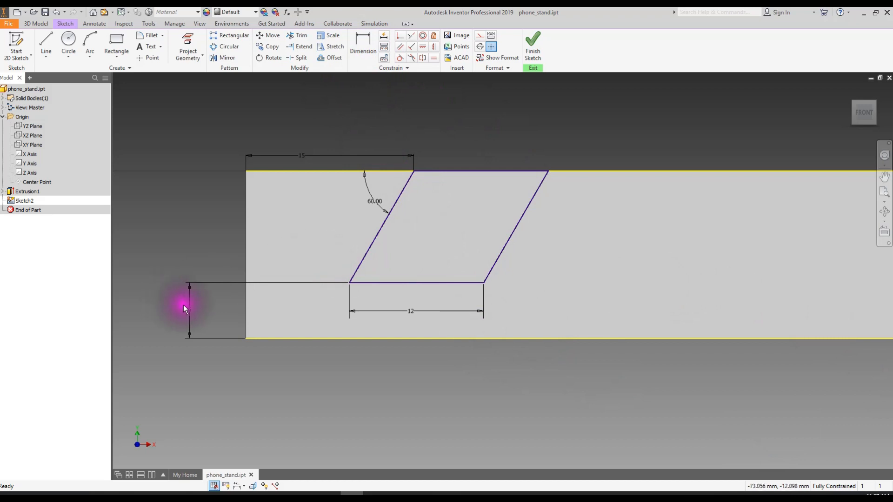
pyautogui.press('Delete')
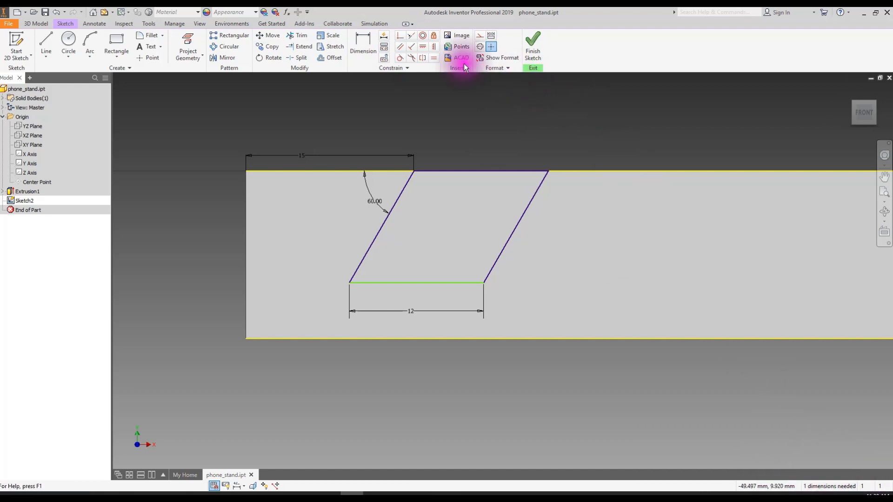
# - Add the sketch's missing dimension with Automatic Dimensions and Constraints, keeping both Dimensions and Constraints enabled
pyautogui.click(384, 37)
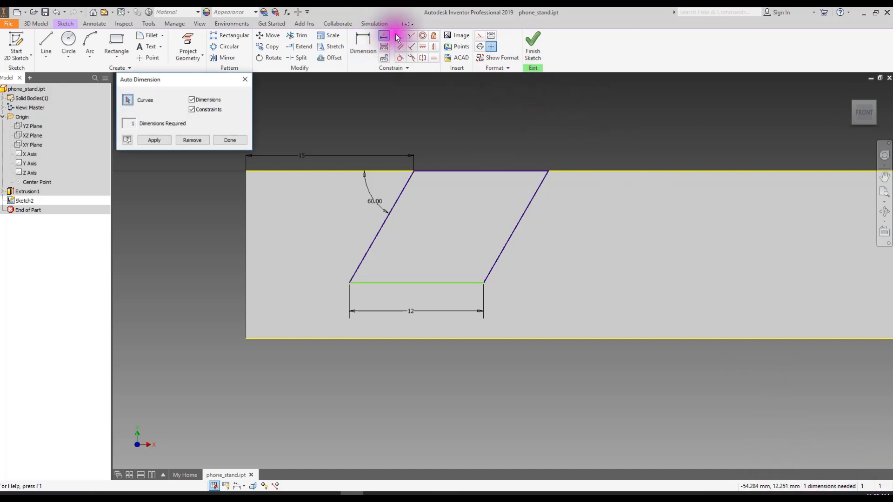
pyautogui.click(145, 123)
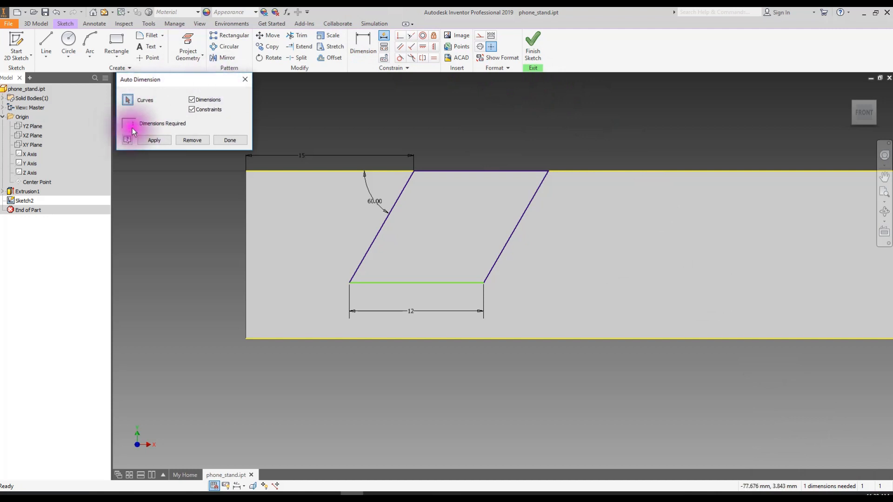
pyautogui.click(156, 139)
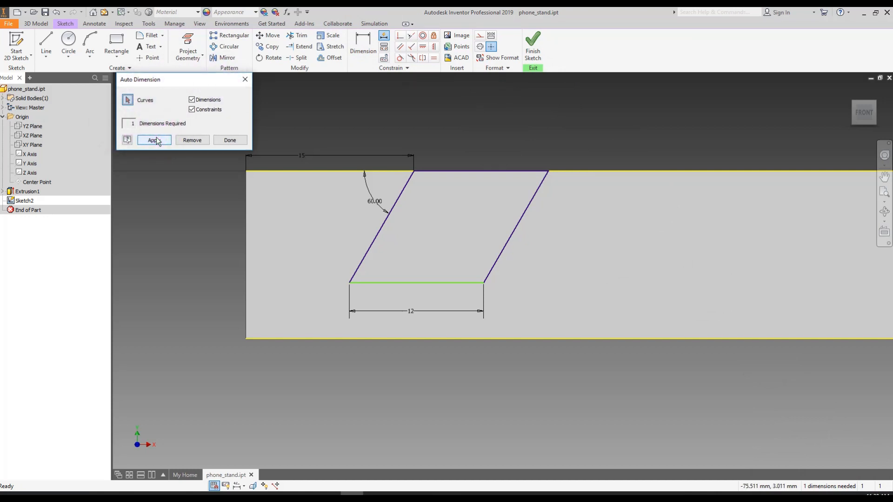
pyautogui.click(155, 140)
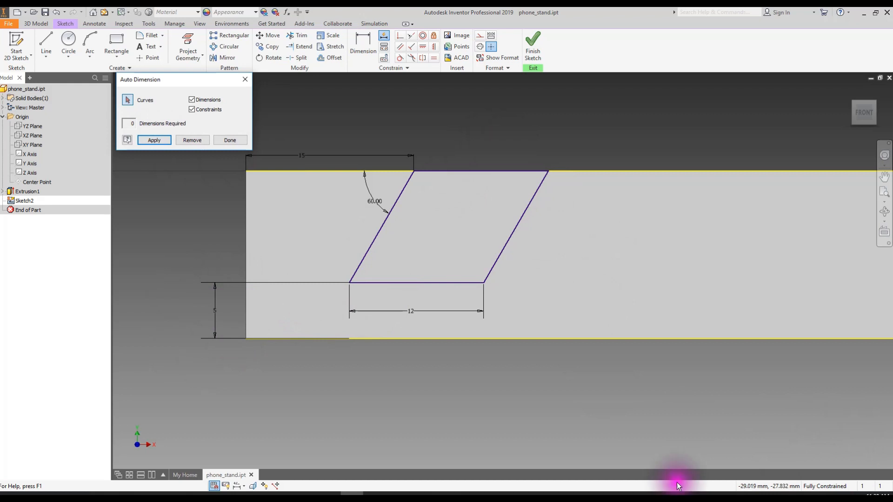
pyautogui.click(228, 139)
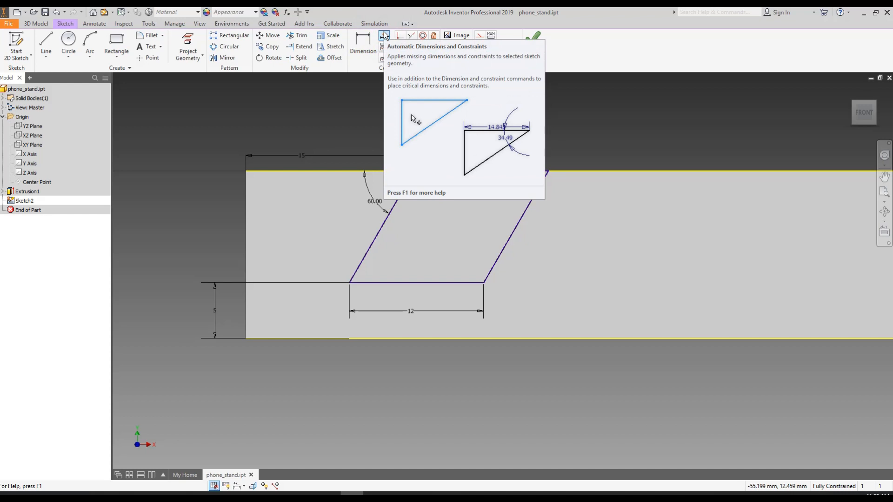
pyautogui.click(573, 292)
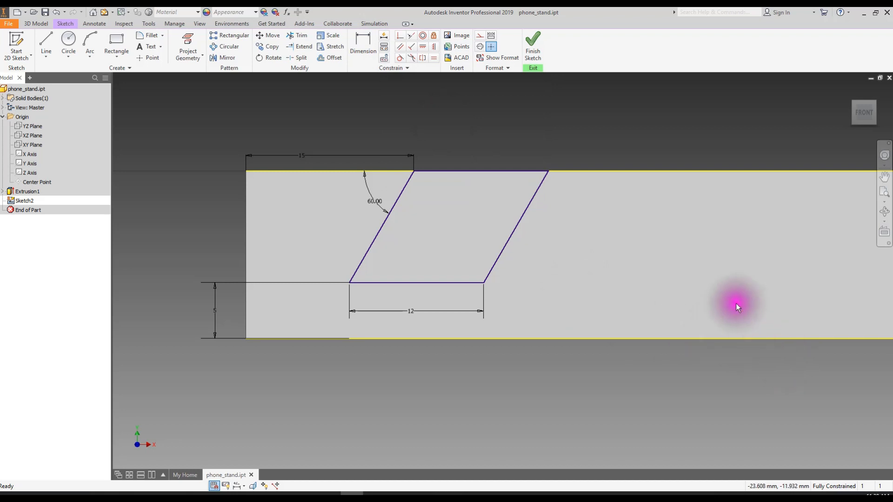
# - Set up an Extrude of the angled slot profile as a Cut into the body
pyautogui.moveTo(718, 368)
pyautogui.keyDown('shift'); pyautogui.mouseDown(button='middle')
pyautogui.moveTo(821, 363)
pyautogui.moveTo(777, 367)
pyautogui.moveTo(783, 372)
pyautogui.moveTo(611, 327)
pyautogui.moveTo(627, 328)
pyautogui.mouseUp(button='middle'); pyautogui.keyUp('shift')
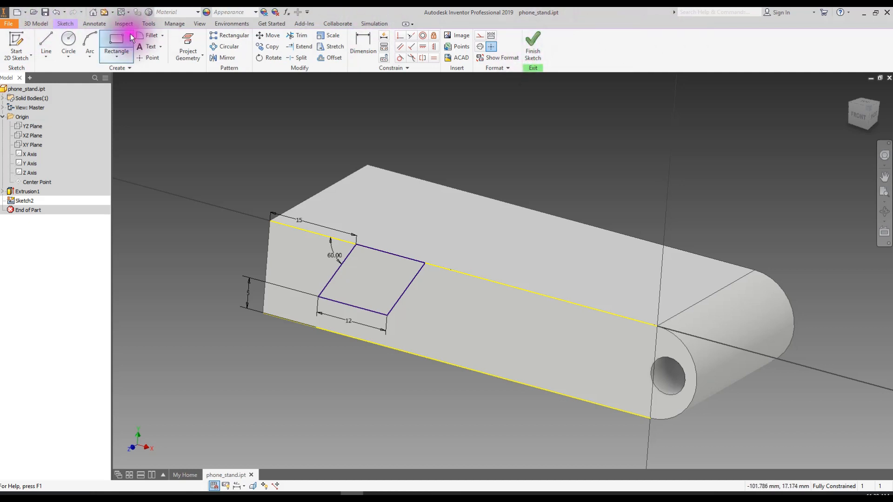
pyautogui.click(33, 23)
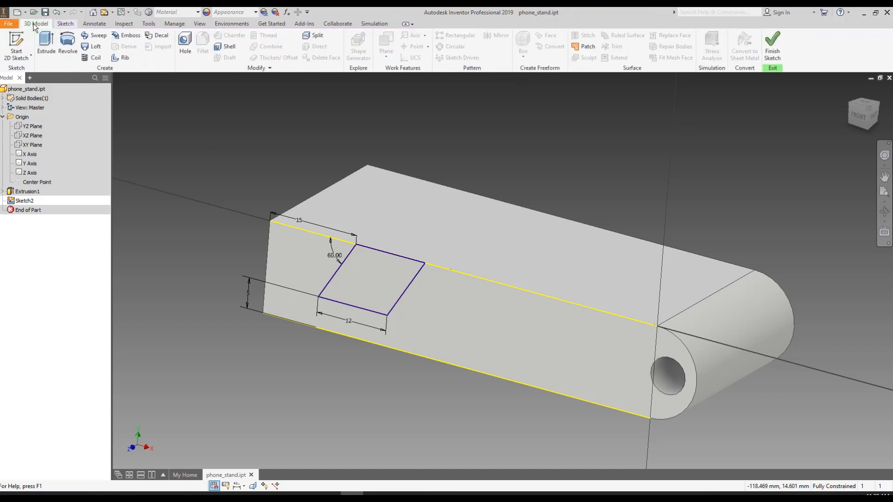
pyautogui.click(46, 40)
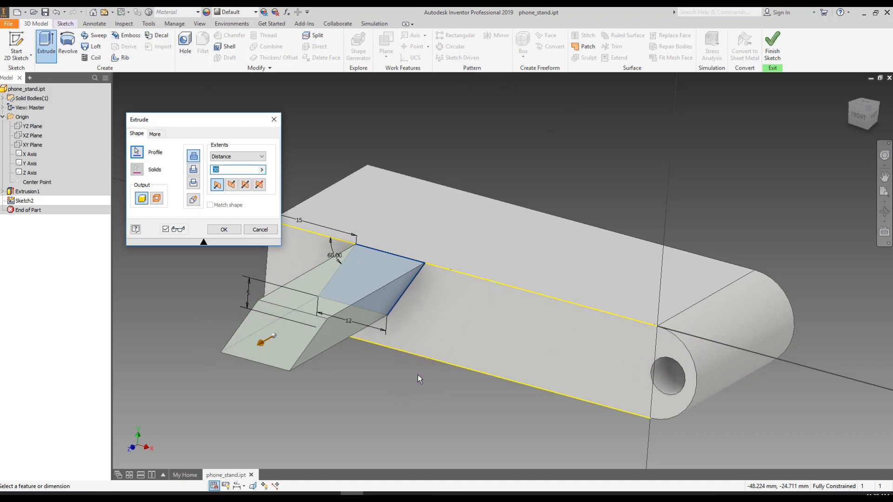
pyautogui.click(492, 367)
pyautogui.click(489, 373)
pyautogui.click(448, 224)
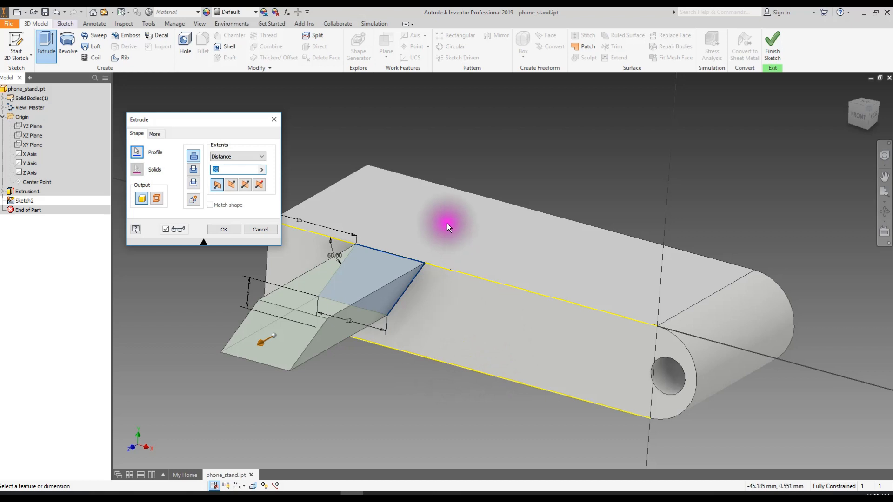
pyautogui.click(400, 202)
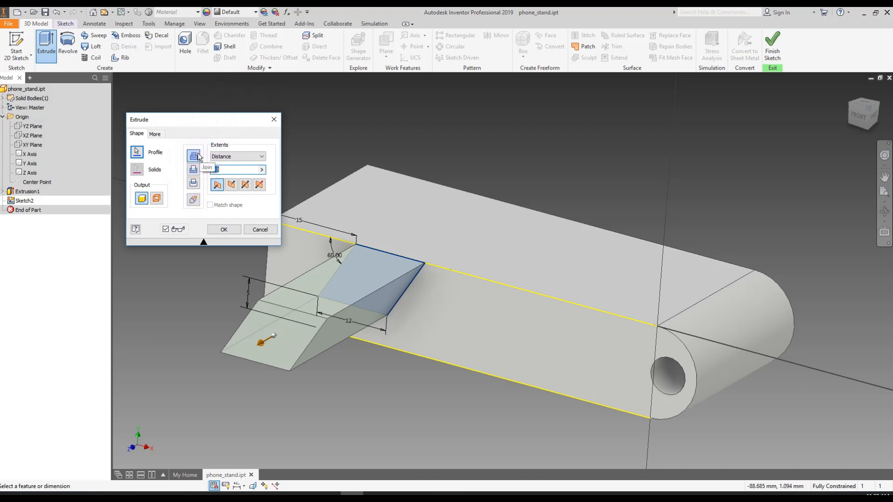
pyautogui.click(193, 170)
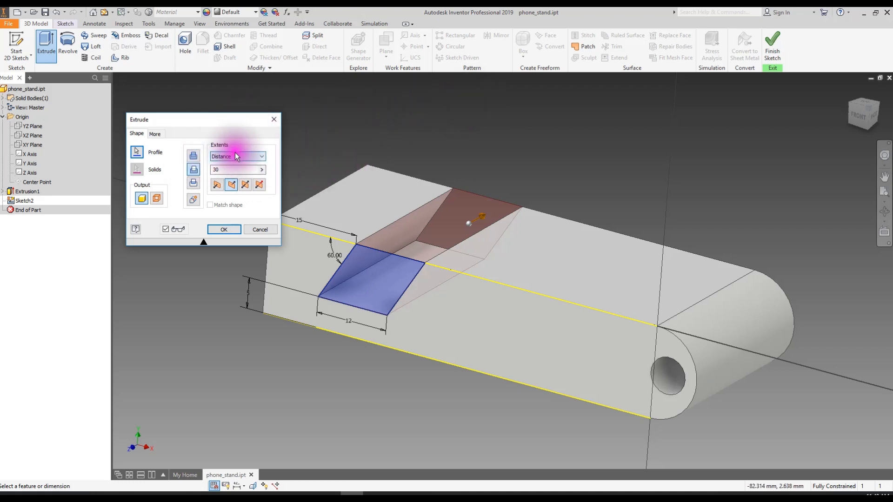
pyautogui.click(228, 170)
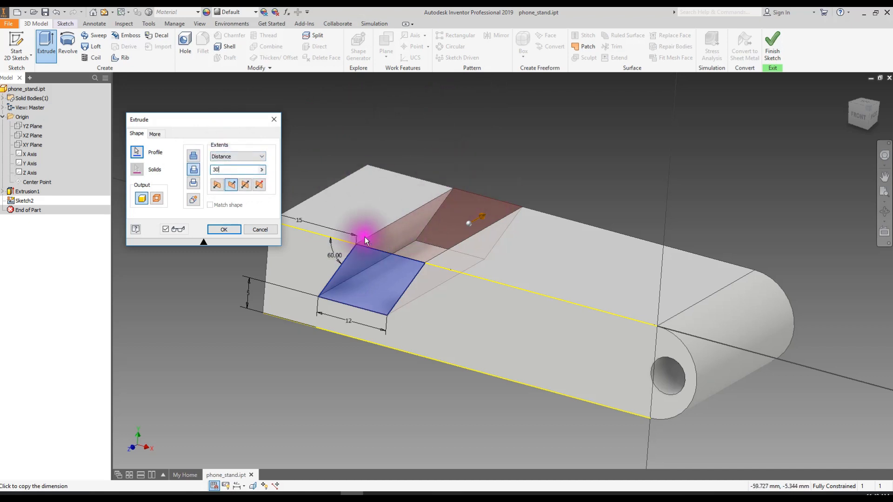
pyautogui.click(245, 155)
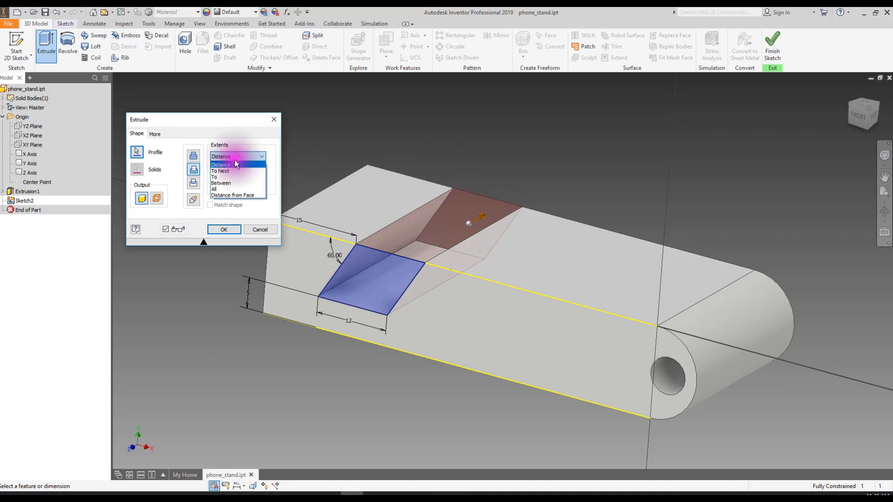
pyautogui.click(225, 189)
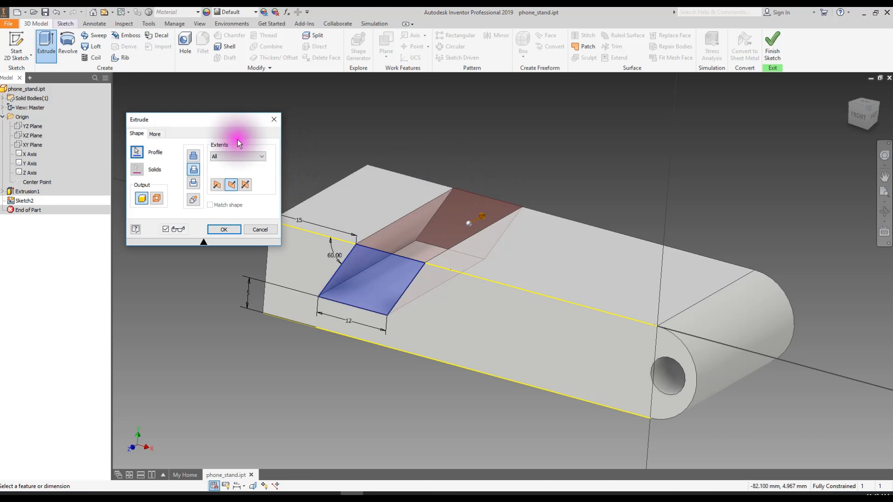
pyautogui.click(233, 155)
pyautogui.click(225, 161)
pyautogui.moveTo(210, 171); pyautogui.dragTo(228, 172)
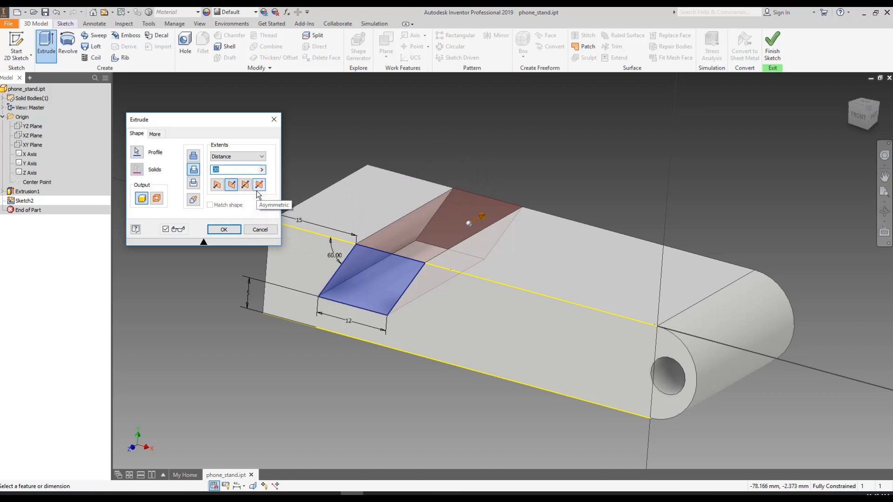
pyautogui.click(251, 169)
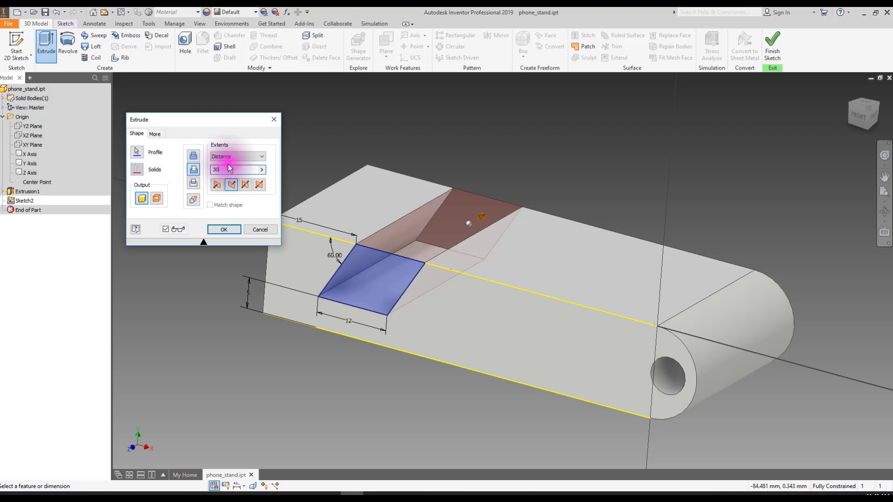
pyautogui.click(467, 204)
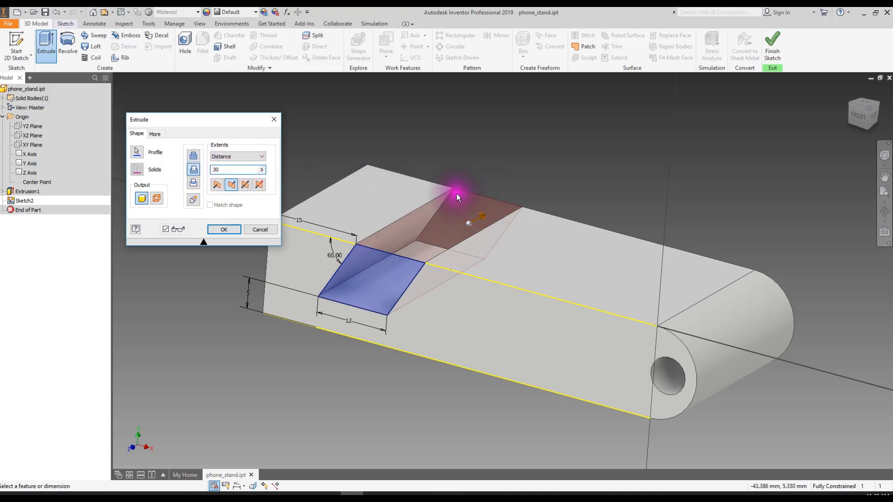
# - Set the slot cut's extents to All and complete the extrusion
pyautogui.click(233, 156)
pyautogui.click(222, 189)
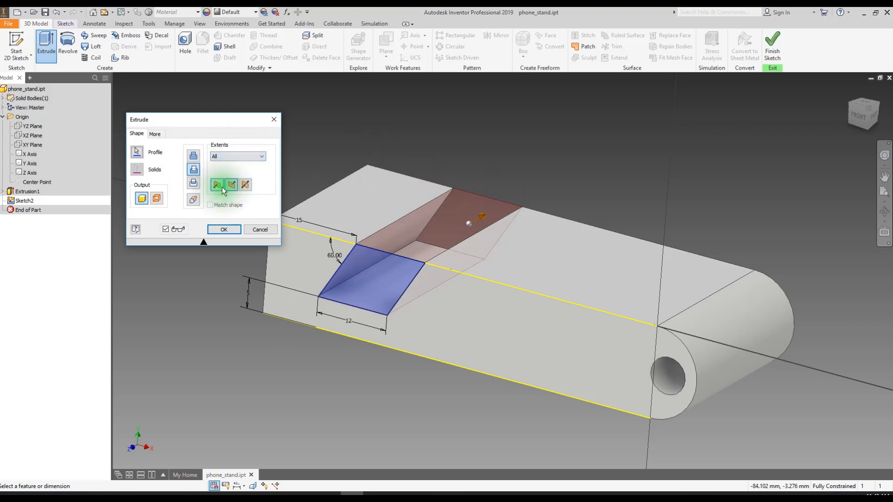
pyautogui.click(266, 133)
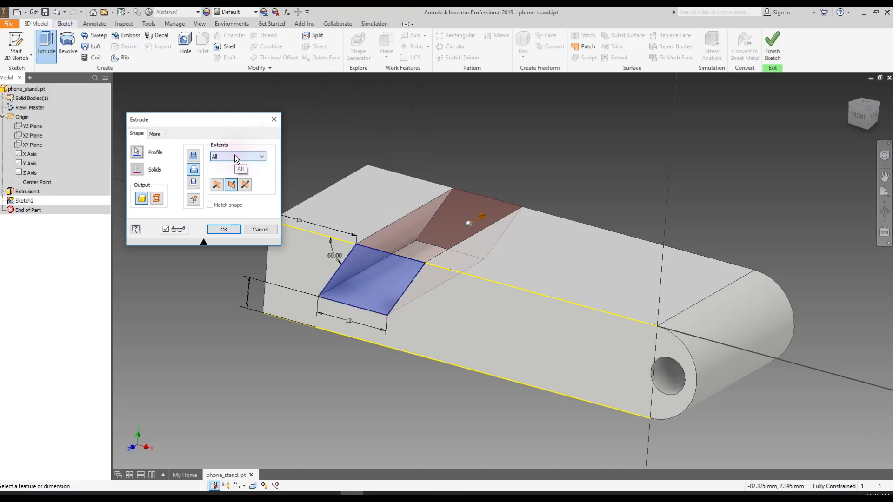
pyautogui.click(227, 229)
pyautogui.click(231, 230)
# - Inspect the cut slot from several angles and save the part
pyautogui.keyDown('shift'); pyautogui.moveTo(232, 234); pyautogui.dragTo(80, 458, button='middle'); pyautogui.keyUp('shift')
pyautogui.keyDown('shift'); pyautogui.moveTo(598, 305); pyautogui.dragTo(432, 331, button='middle'); pyautogui.keyUp('shift')
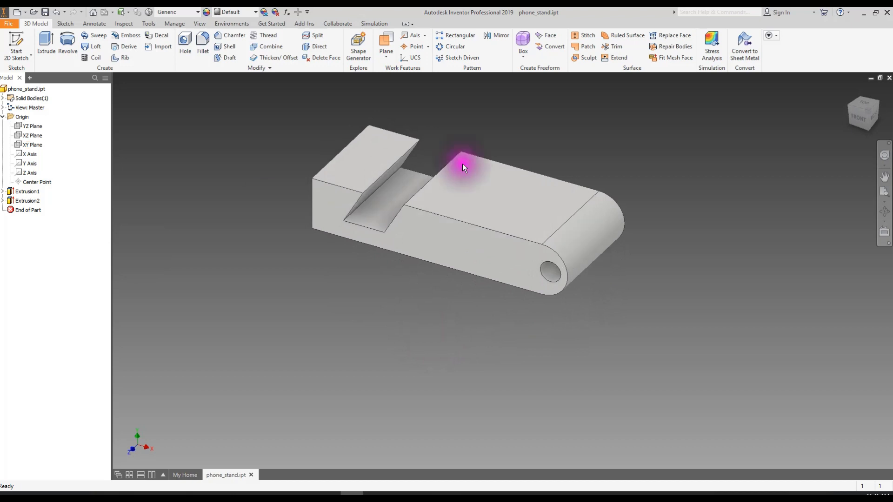
pyautogui.keyDown('shift'); pyautogui.moveTo(727, 254); pyautogui.dragTo(721, 225, button='middle'); pyautogui.keyUp('shift')
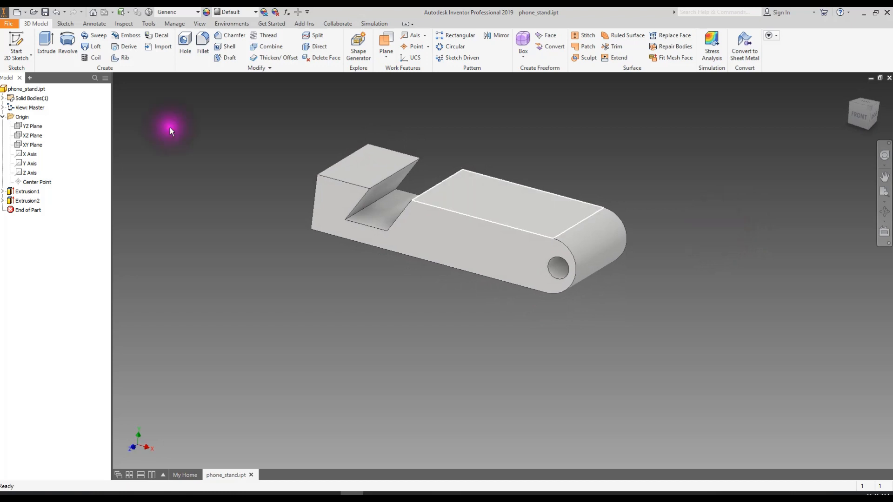
pyautogui.click(45, 13)
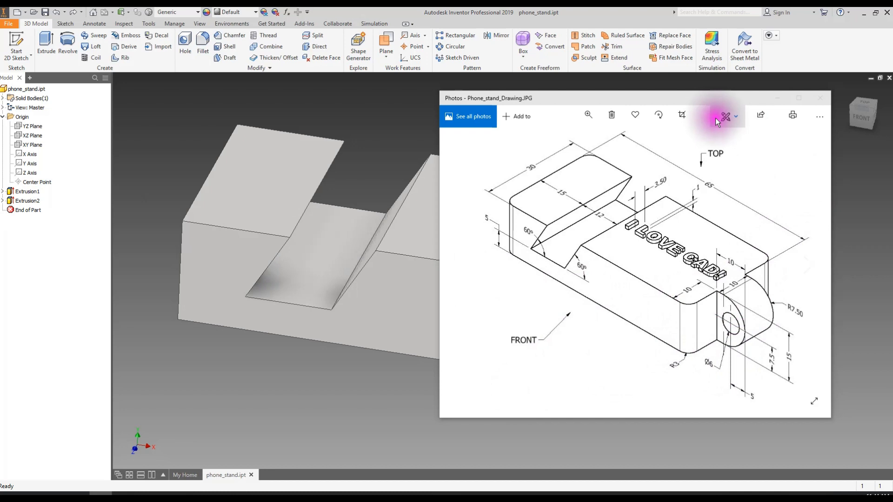
# - Check the reference drawing's hinge-end dimensions and start a 2D sketch on the flat top face between the slot and the rounded end
pyautogui.moveTo(729, 99)
pyautogui.mouseDown()
pyautogui.moveTo(434, 103)
pyautogui.moveTo(386, 88)
pyautogui.mouseUp()
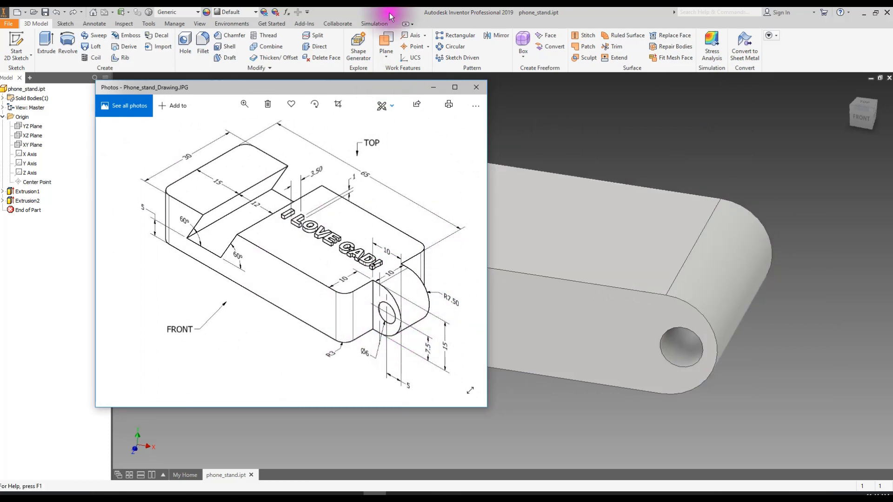
pyautogui.moveTo(343, 87); pyautogui.dragTo(0, 70)
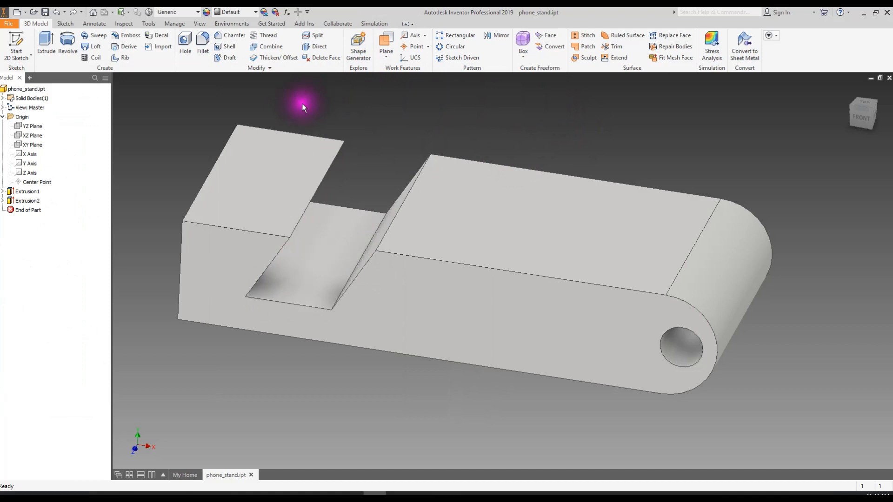
pyautogui.click(15, 38)
pyautogui.click(531, 207)
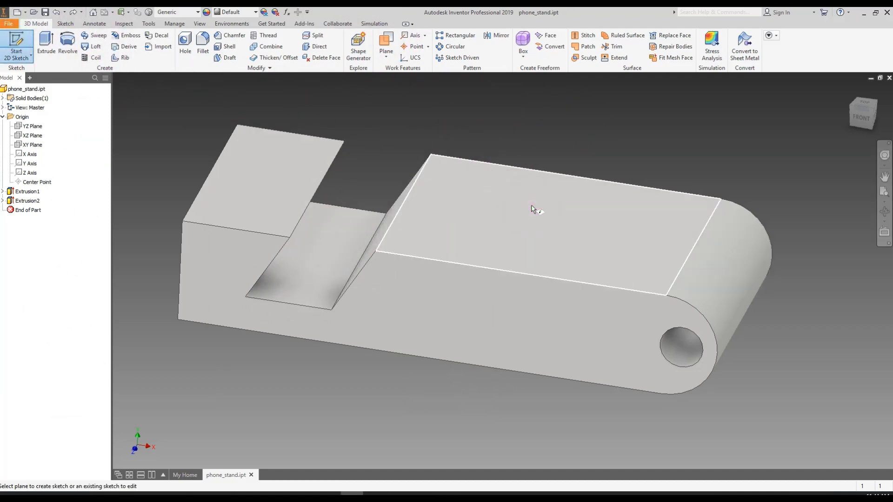
pyautogui.click(531, 208)
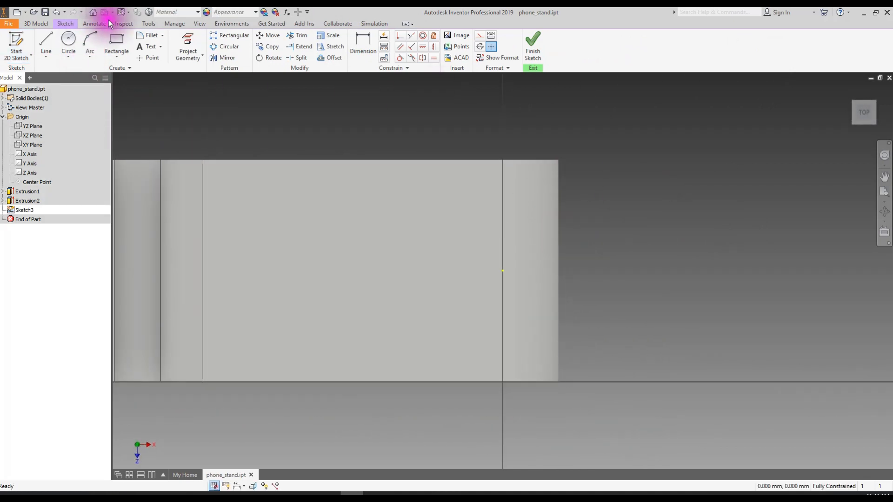
# - Sketch rectangles at the rounded end's rear and front corners, about 11.5 by 10 mm and 11.5 by 10.3 mm, with aligned inner edges
pyautogui.click(116, 41)
pyautogui.click(273, 40)
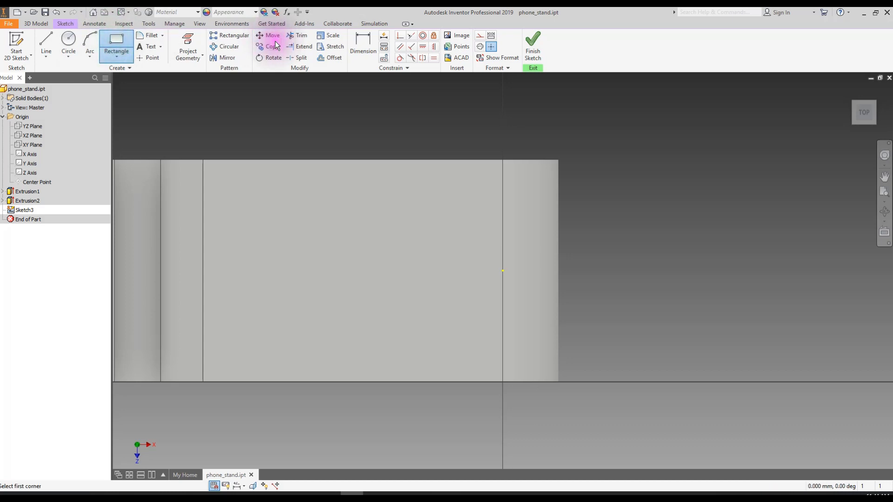
pyautogui.click(559, 160)
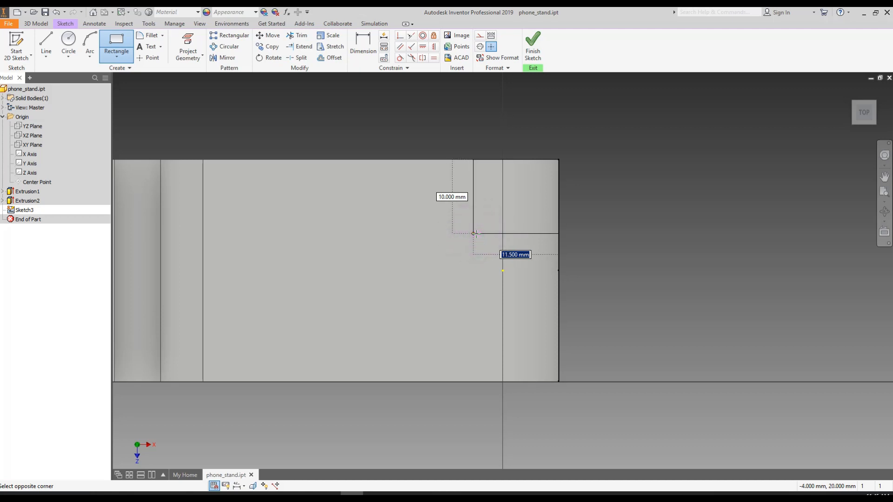
pyautogui.click(473, 234)
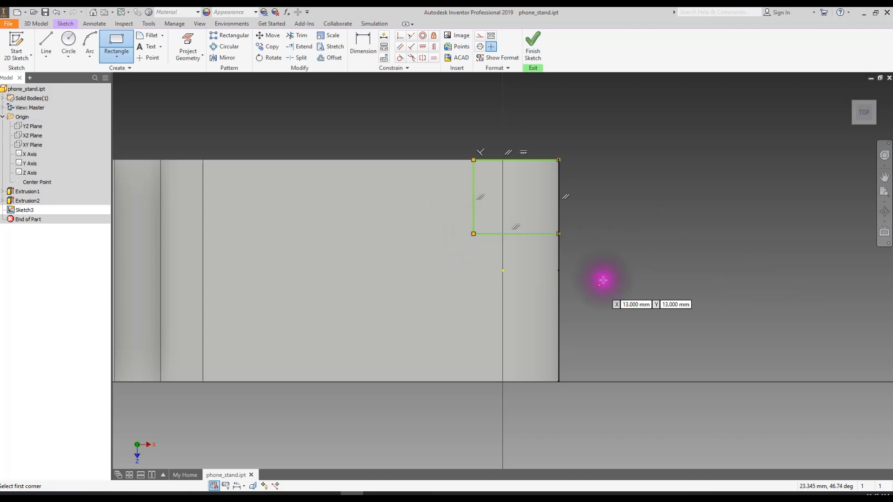
pyautogui.click(558, 381)
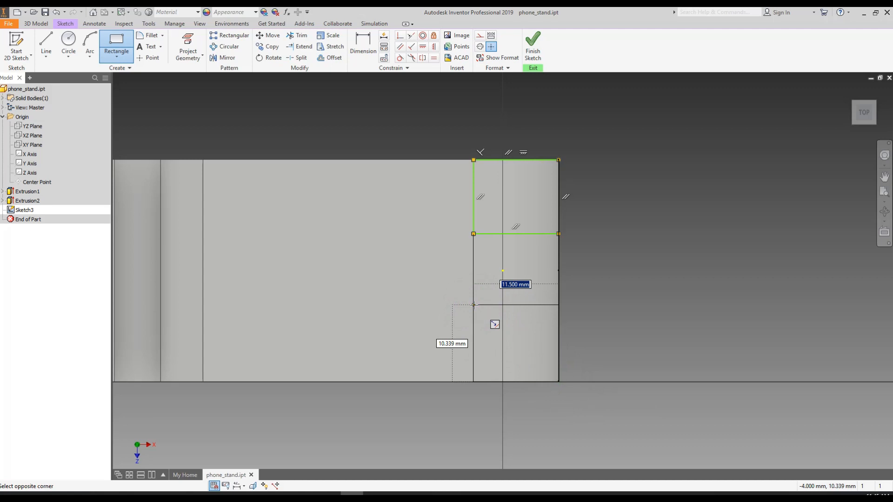
pyautogui.click(473, 305)
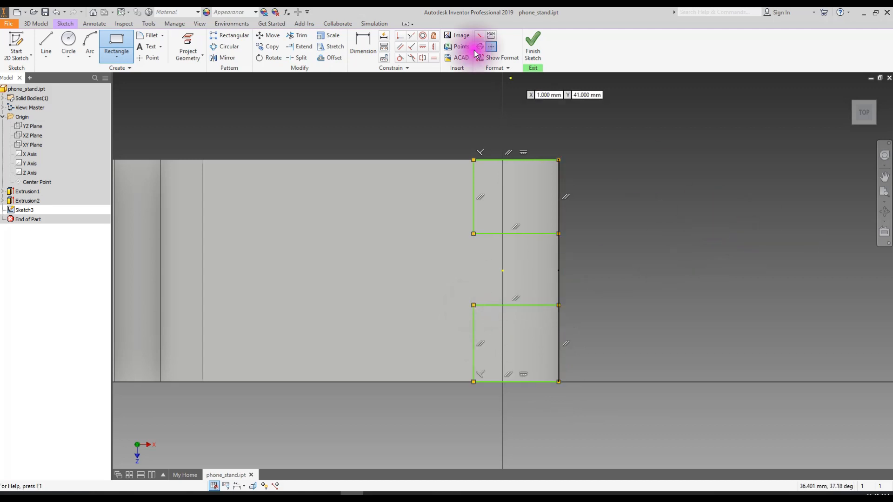
# - Consult the reference drawing and dimension the rear rectangle's length along the body as 10 mm
pyautogui.click(365, 40)
pyautogui.moveTo(0, 98); pyautogui.dragTo(345, 85)
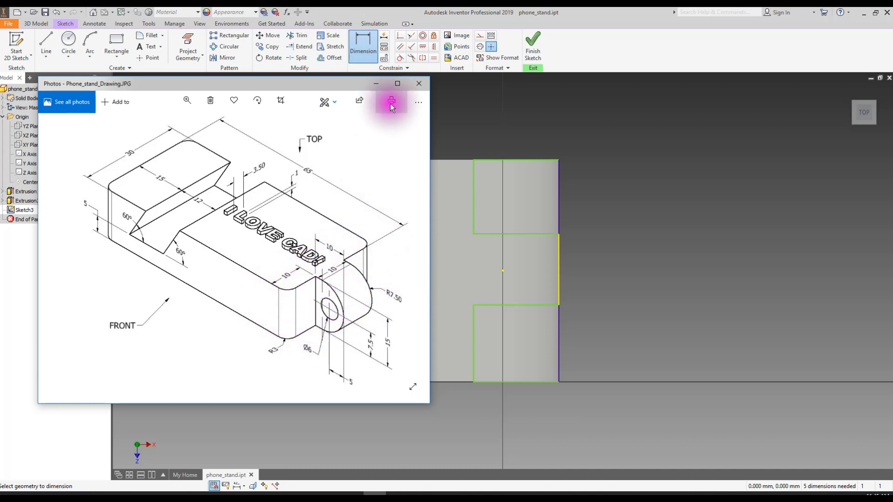
pyautogui.moveTo(364, 80); pyautogui.dragTo(0, 83)
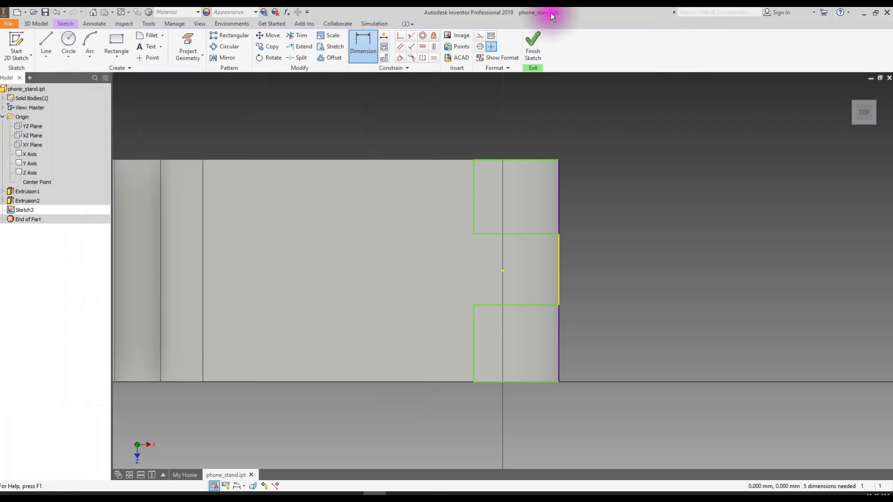
pyautogui.click(363, 42)
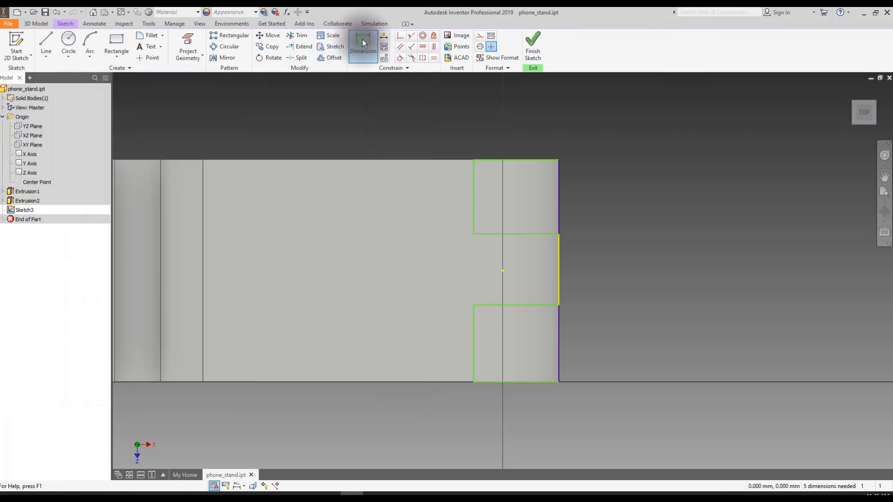
pyautogui.click(515, 233)
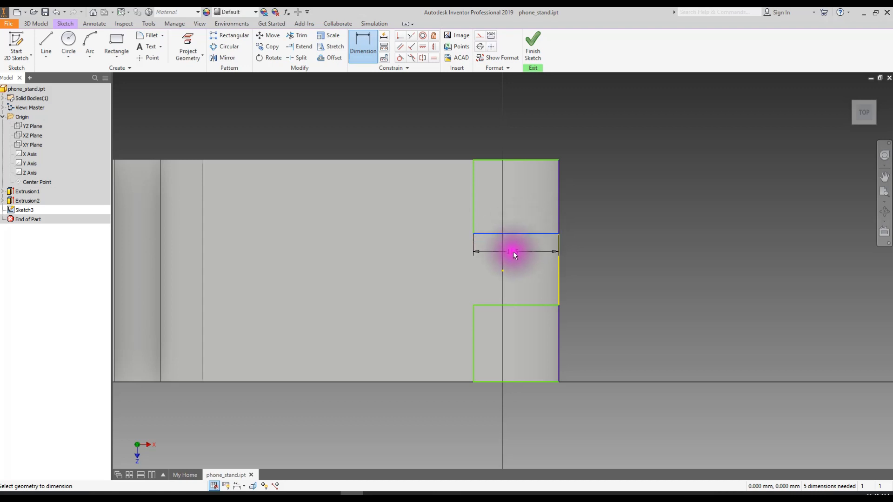
pyautogui.click(514, 252)
pyautogui.write('10')
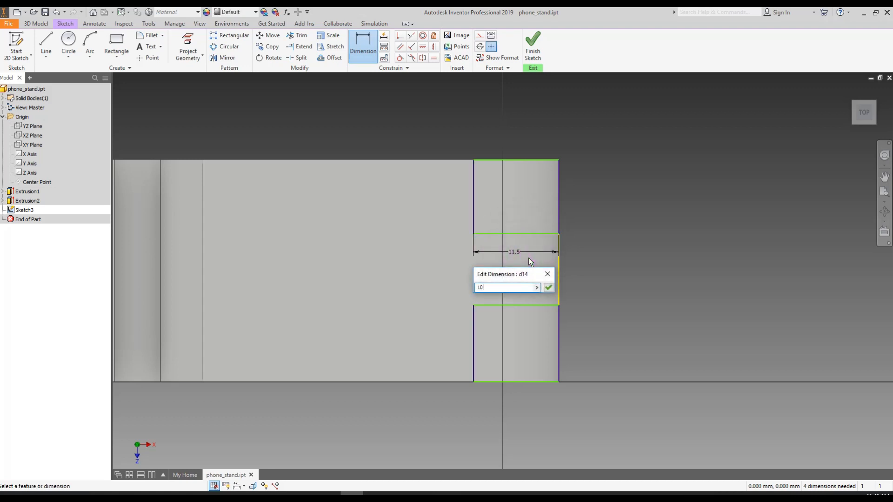
pyautogui.click(547, 287)
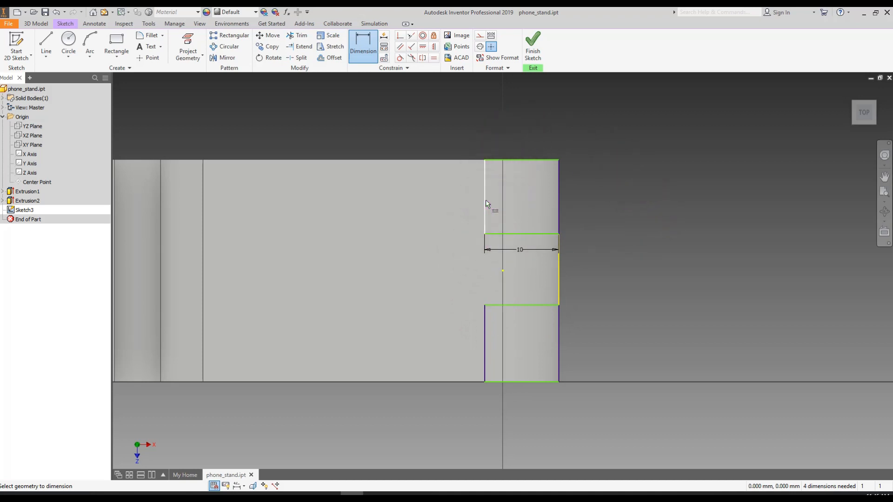
# - Dimension the rear rectangle's depth across the body as 10 mm, between its two lengthwise edges
pyautogui.click(516, 170)
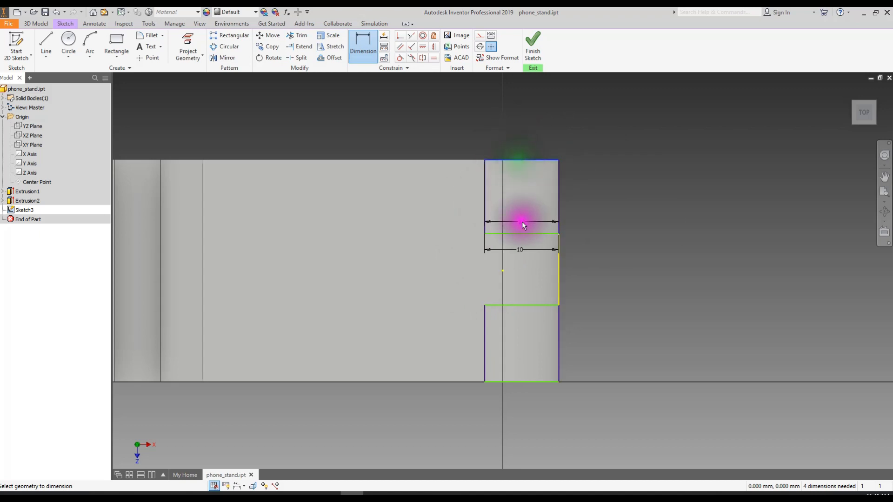
pyautogui.click(519, 233)
pyautogui.click(456, 189)
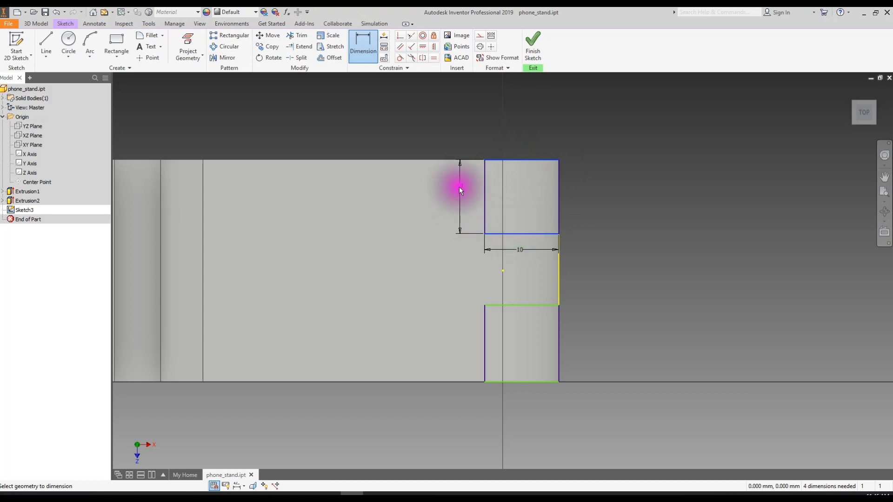
pyautogui.click(486, 228)
pyautogui.click(450, 193)
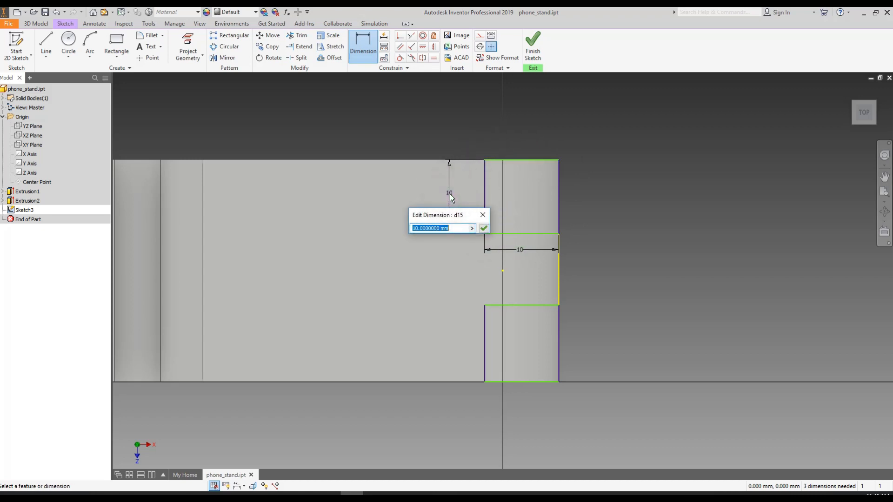
pyautogui.click(484, 228)
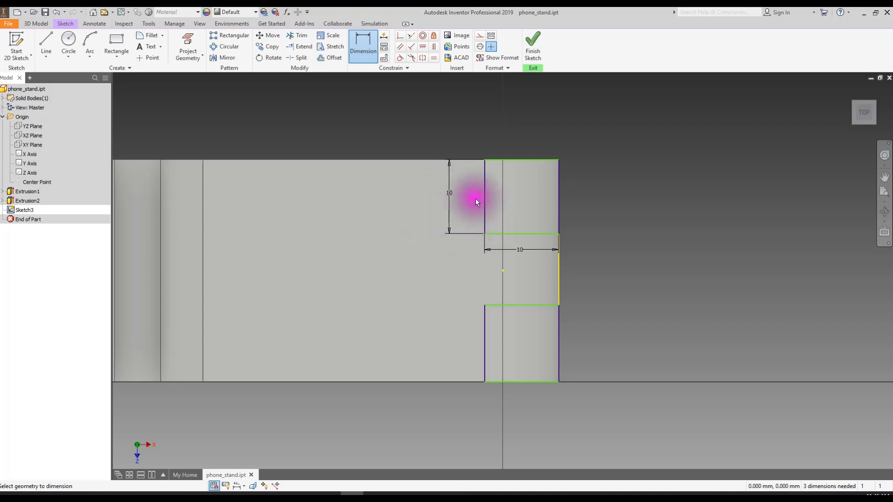
# - Dimension the lower square's height between its two horizontal edges and set it to 10 mm
pyautogui.click(521, 305)
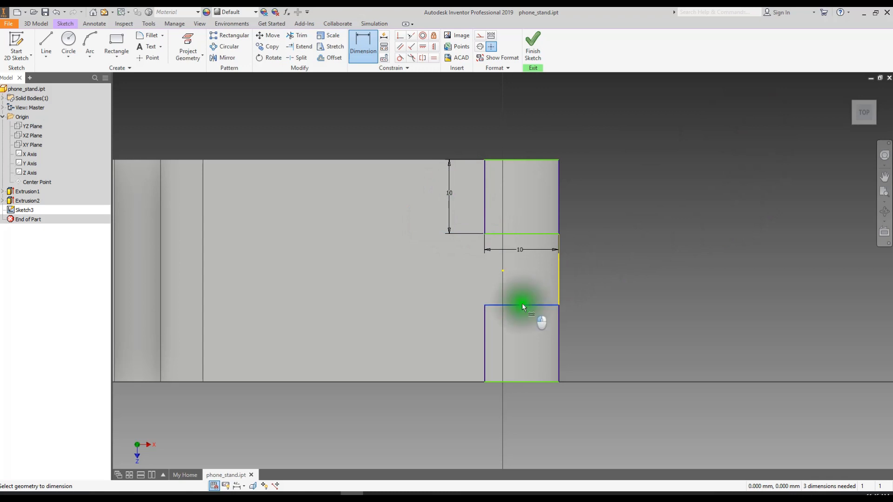
pyautogui.click(512, 382)
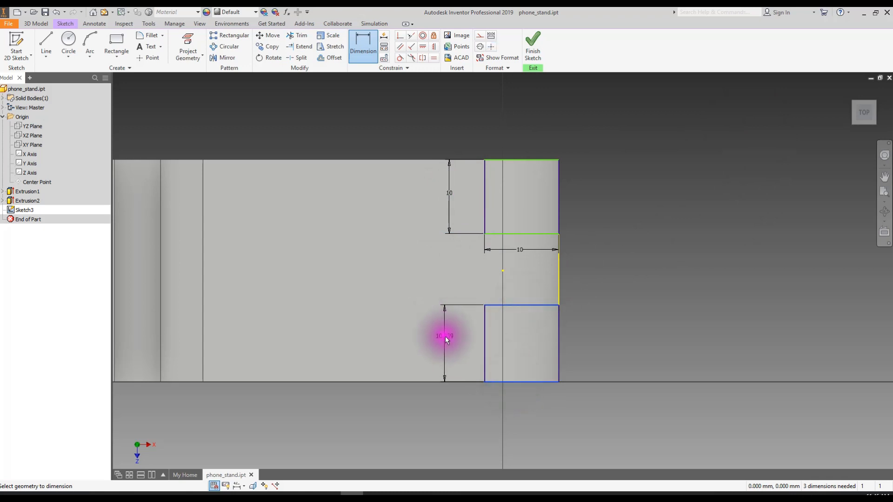
pyautogui.click(441, 339)
pyautogui.write('10')
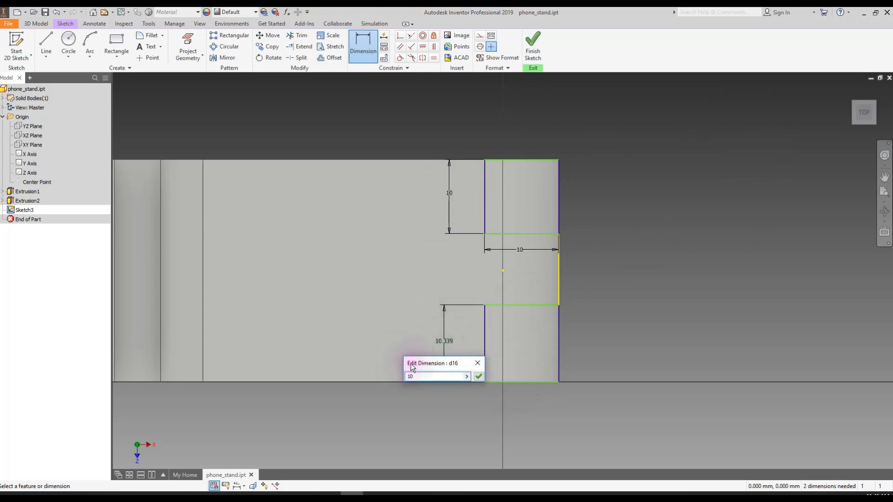
pyautogui.press('Return')
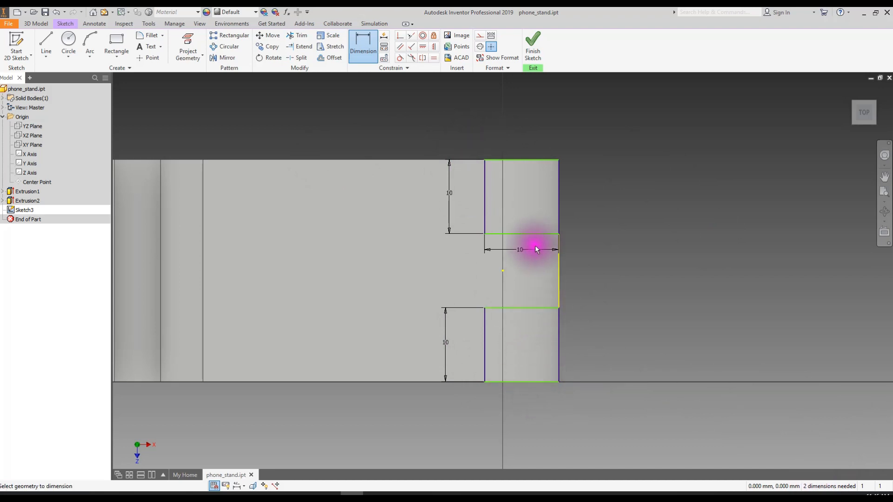
# - Try automatic dimensions and constraints on the sketch curves, and remove them again
pyautogui.click(384, 36)
pyautogui.moveTo(167, 80); pyautogui.dragTo(271, 110)
pyautogui.click(270, 170)
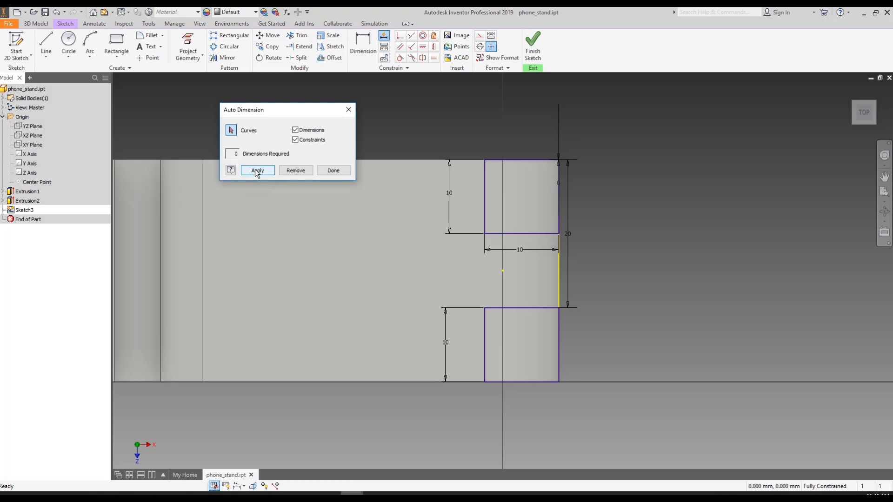
pyautogui.click(258, 171)
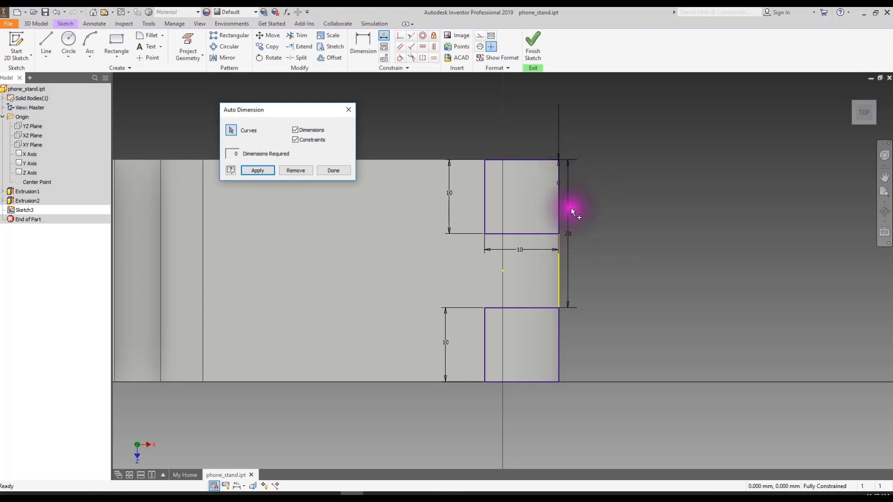
pyautogui.click(294, 170)
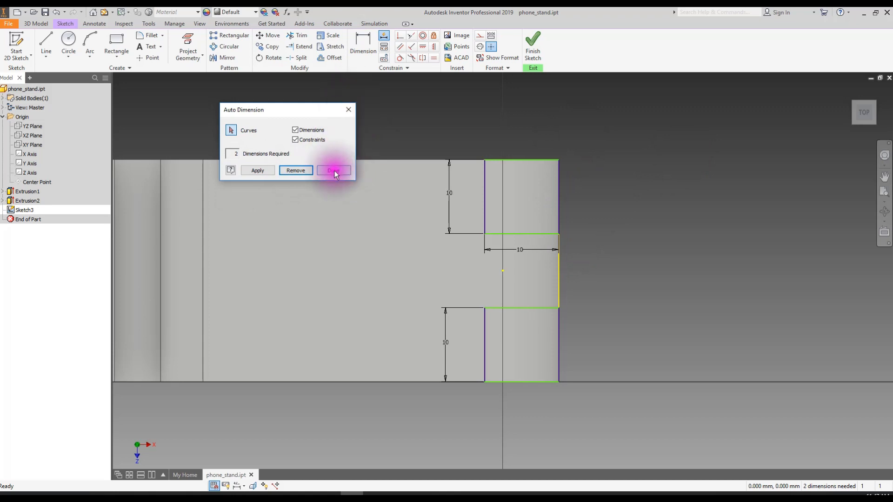
pyautogui.click(334, 170)
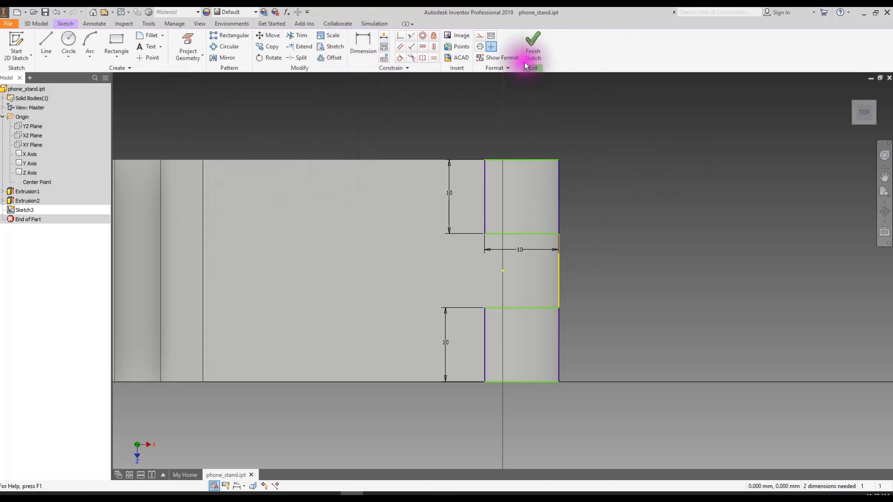
# - Move both sketched squares inward, clear of the body's two long edges
pyautogui.click(402, 37)
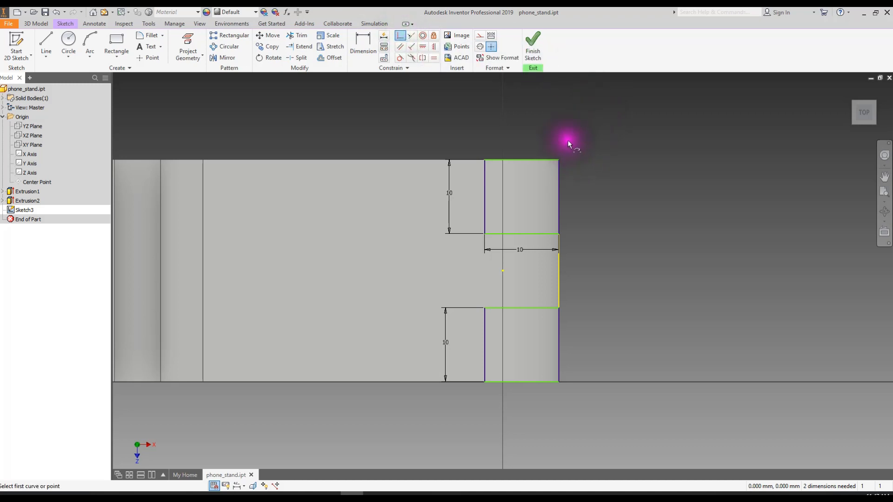
pyautogui.press('Escape')
pyautogui.moveTo(522, 160)
pyautogui.mouseDown()
pyautogui.moveTo(495, 172)
pyautogui.moveTo(496, 200)
pyautogui.moveTo(494, 177)
pyautogui.moveTo(534, 170)
pyautogui.mouseUp()
pyautogui.moveTo(525, 309); pyautogui.dragTo(530, 298)
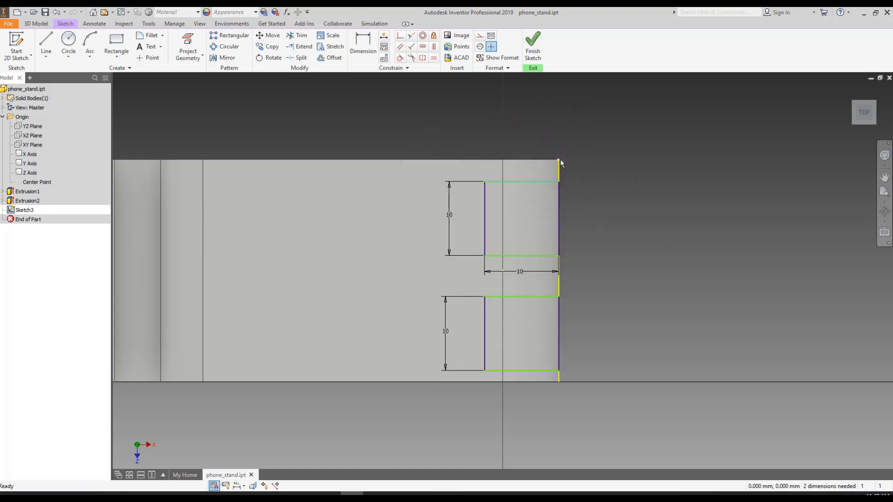
# - Make the outer corner of each square coincident with the nearest endpoint of the projected edge at the rounded end
pyautogui.click(401, 36)
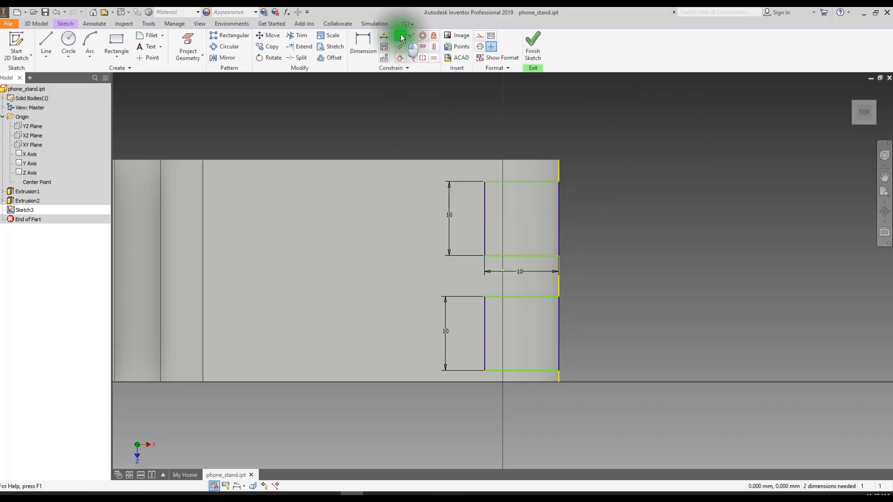
pyautogui.click(558, 182)
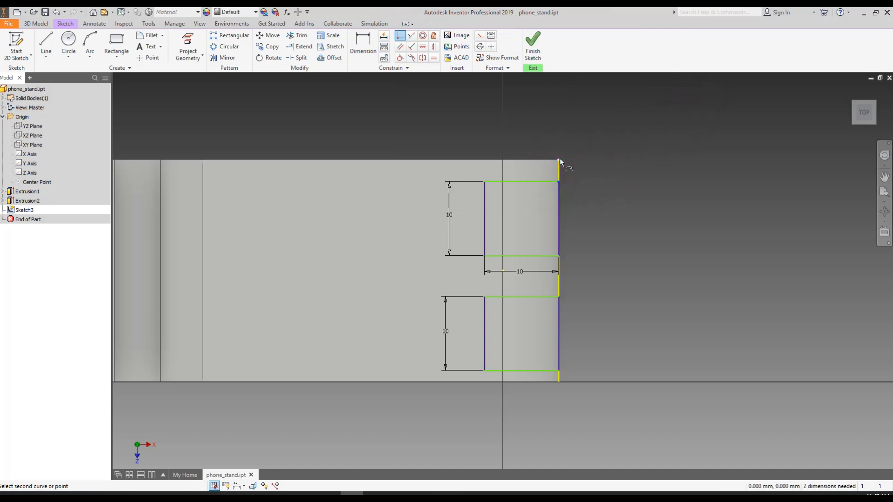
pyautogui.click(559, 161)
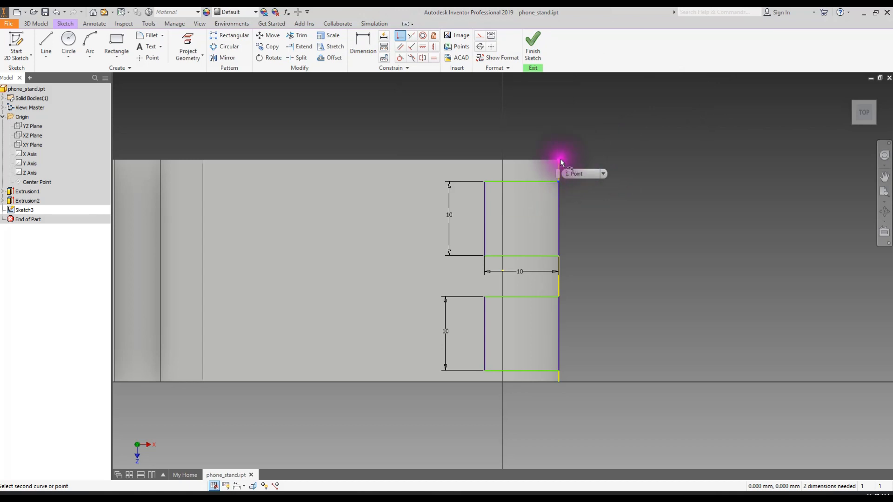
pyautogui.click(559, 160)
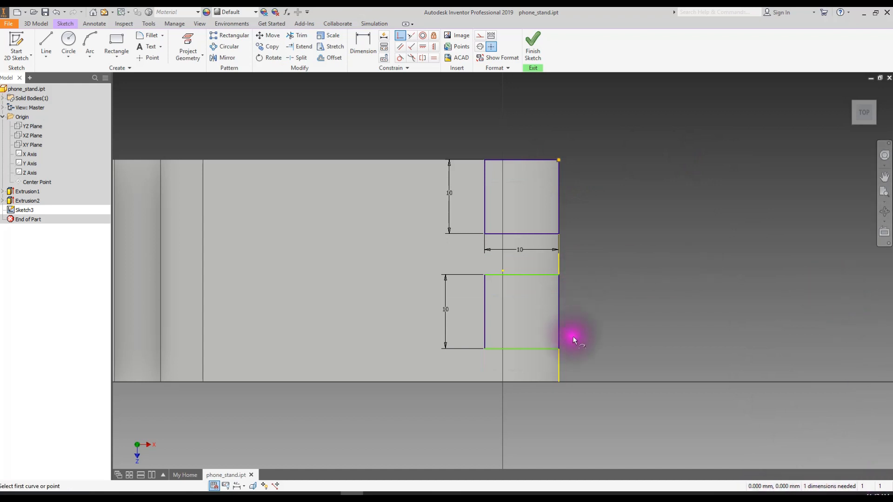
pyautogui.click(558, 349)
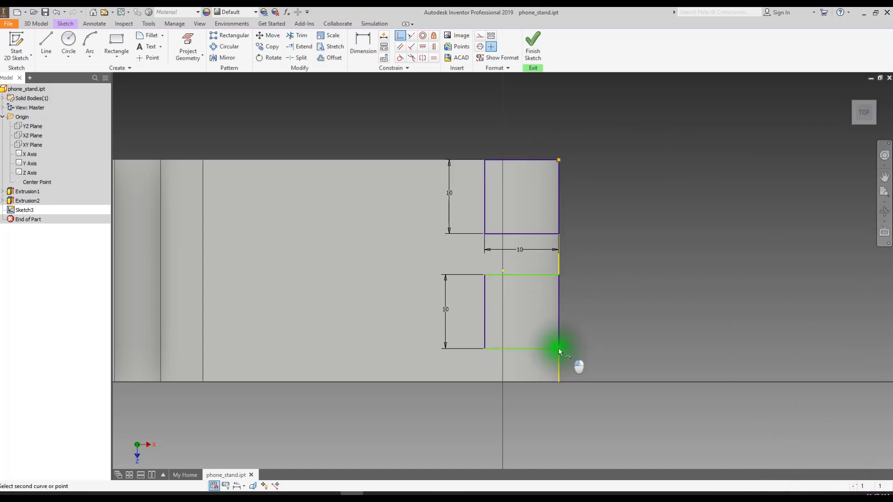
pyautogui.click(558, 381)
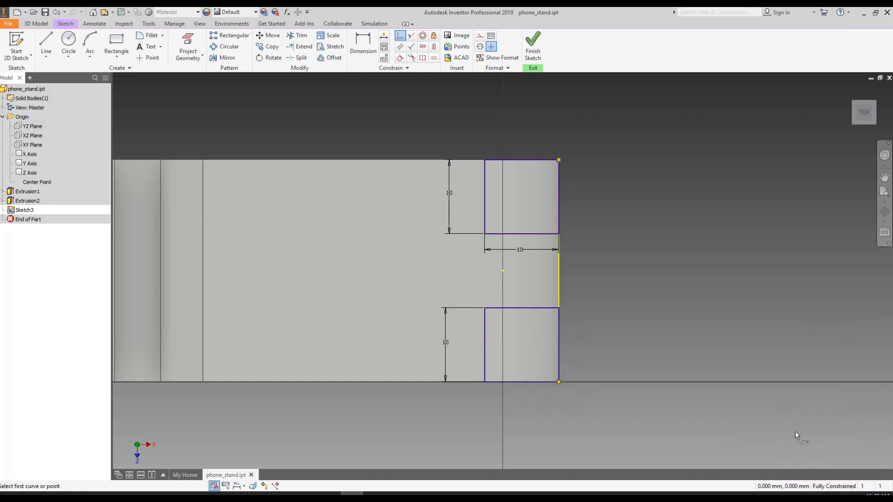
pyautogui.click(708, 239)
# - Set up an Extrude of both square profiles as a cut into the rounded end of the body
pyautogui.scroll(2, 627, 291)
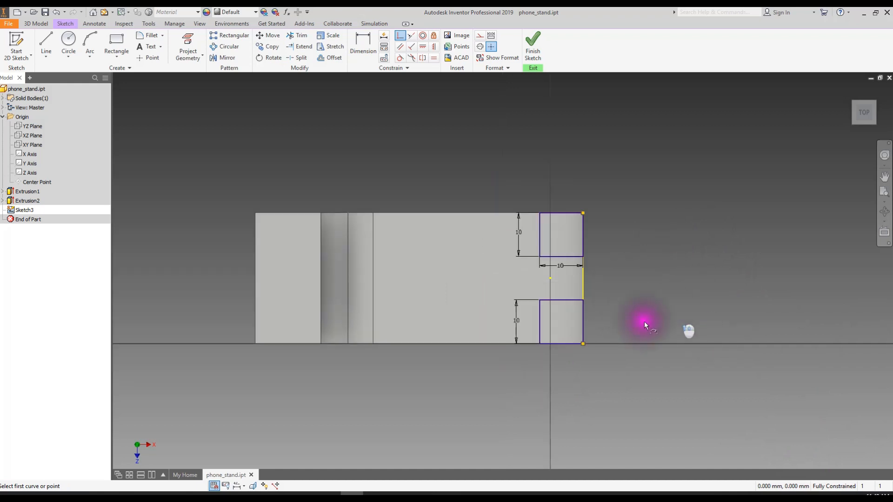
pyautogui.keyDown('shift'); pyautogui.moveTo(663, 314); pyautogui.dragTo(641, 302, button='middle'); pyautogui.keyUp('shift')
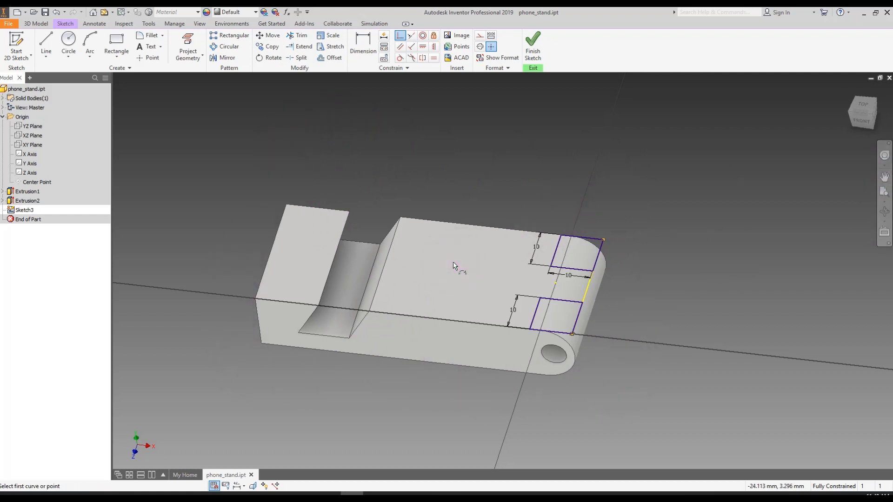
pyautogui.click(585, 263)
pyautogui.press('Escape')
pyautogui.click(38, 25)
pyautogui.click(45, 44)
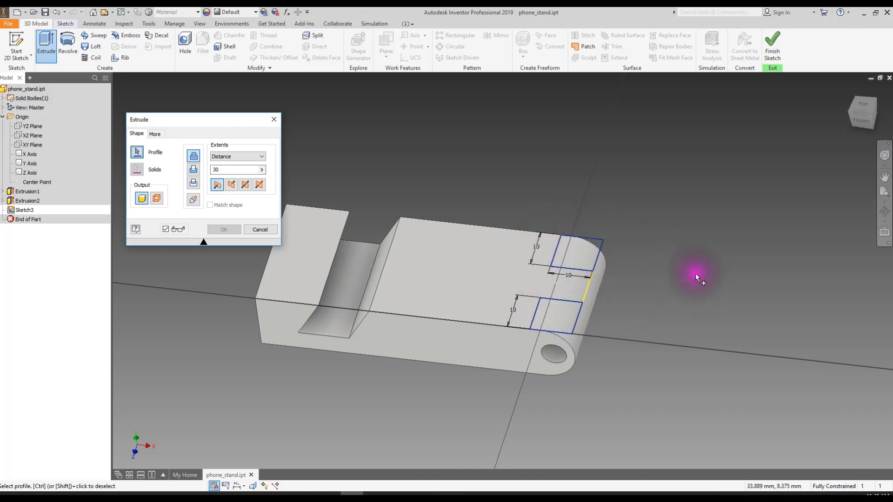
pyautogui.click(594, 246)
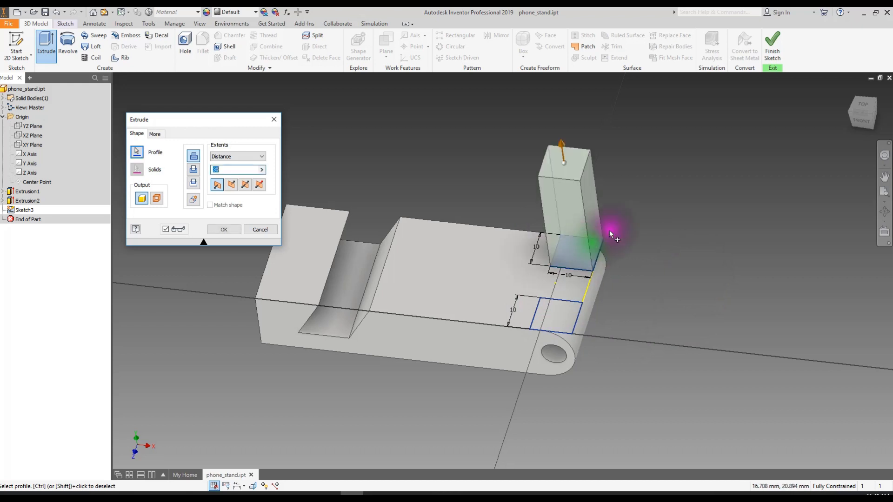
pyautogui.click(560, 316)
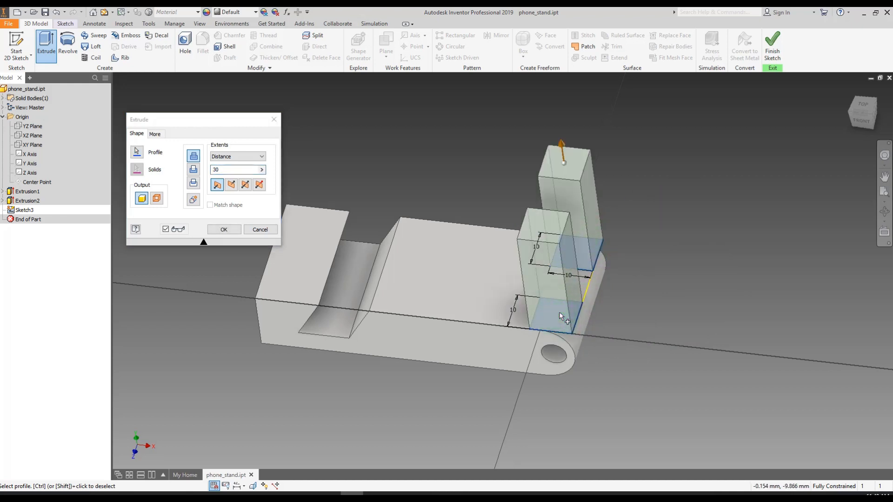
pyautogui.click(584, 228)
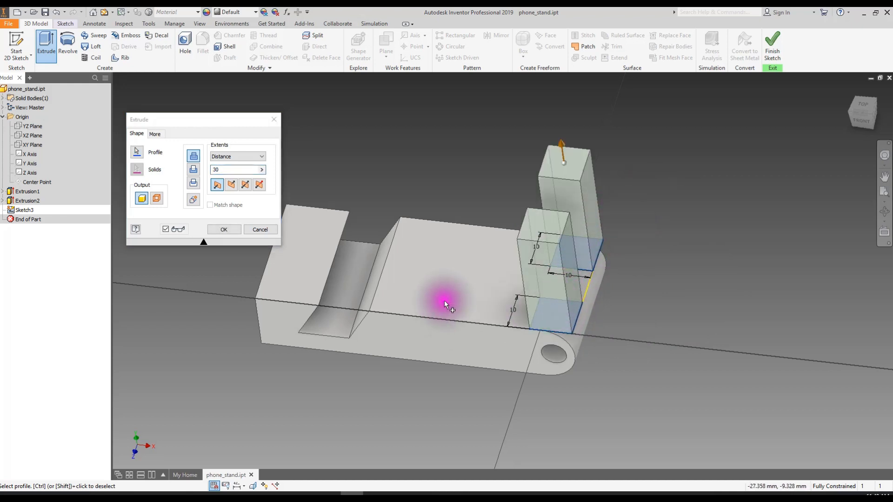
pyautogui.click(193, 169)
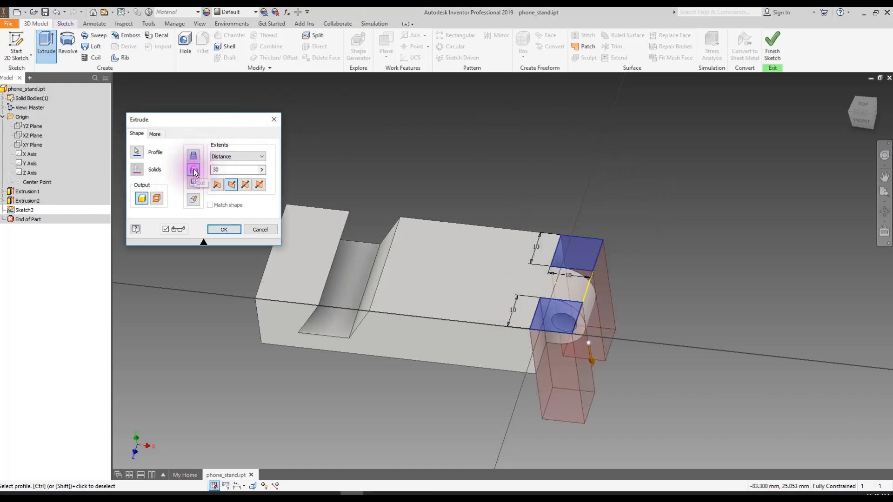
pyautogui.click(326, 255)
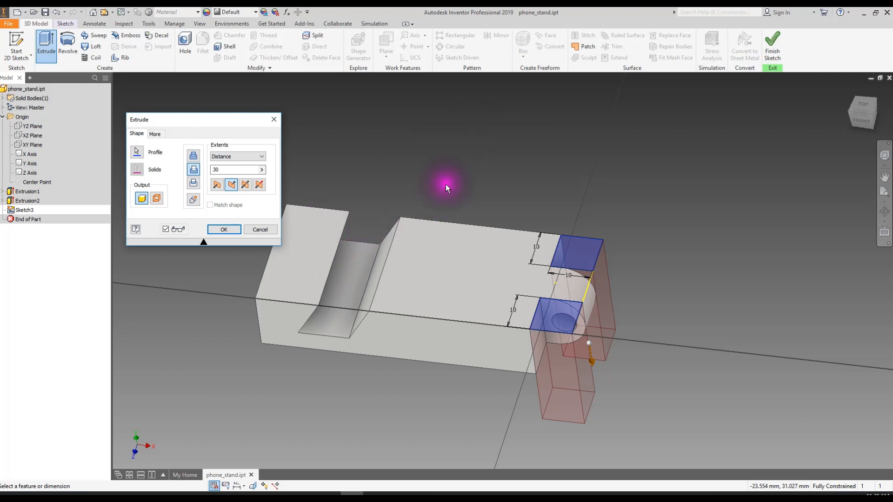
# - Try the All extent for the cut and view its preview on the body
pyautogui.click(248, 154)
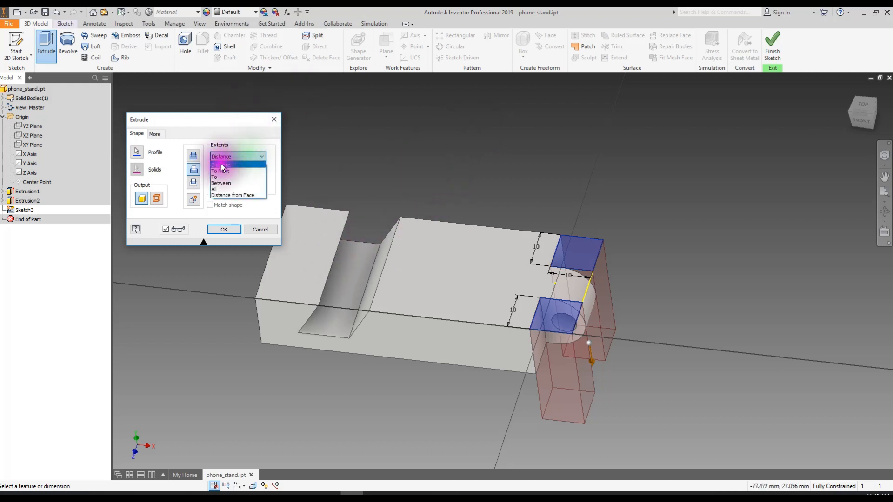
pyautogui.click(219, 176)
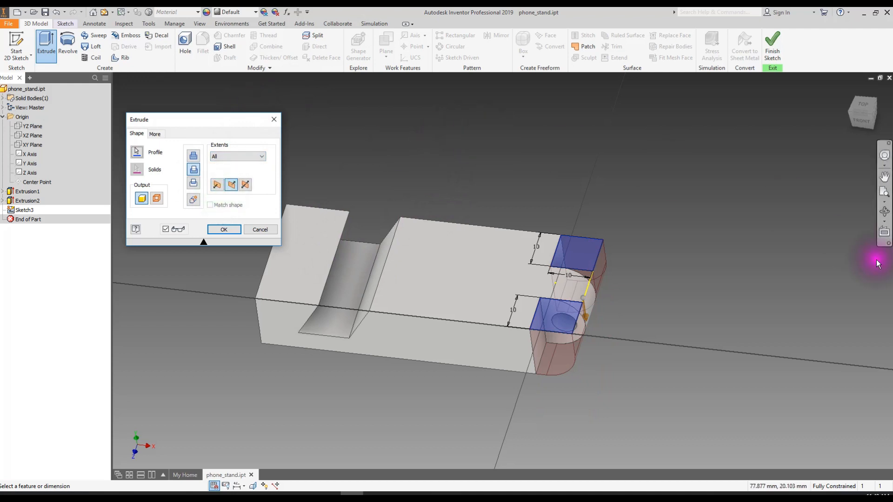
pyautogui.keyDown('shift'); pyautogui.moveTo(485, 394); pyautogui.dragTo(464, 390, button='middle'); pyautogui.keyUp('shift')
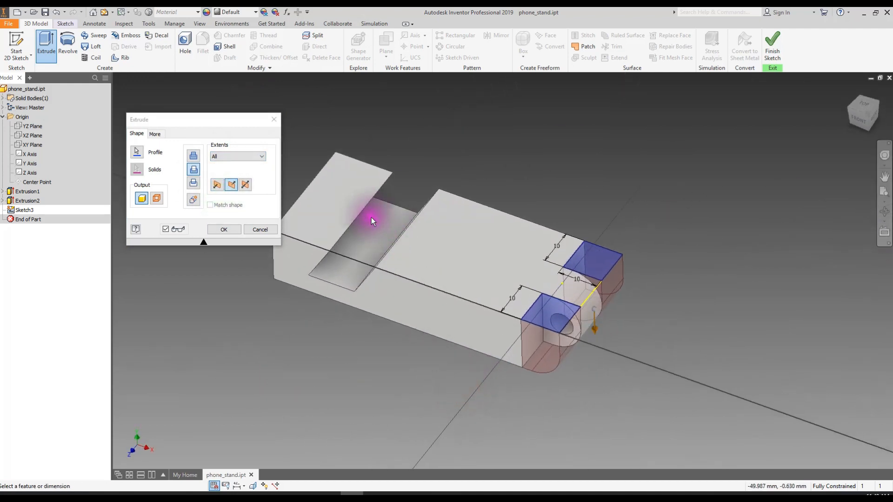
# - Change the cut's extent to To, ending at the body's large flat bottom face, and check the preview from the side
pyautogui.click(253, 157)
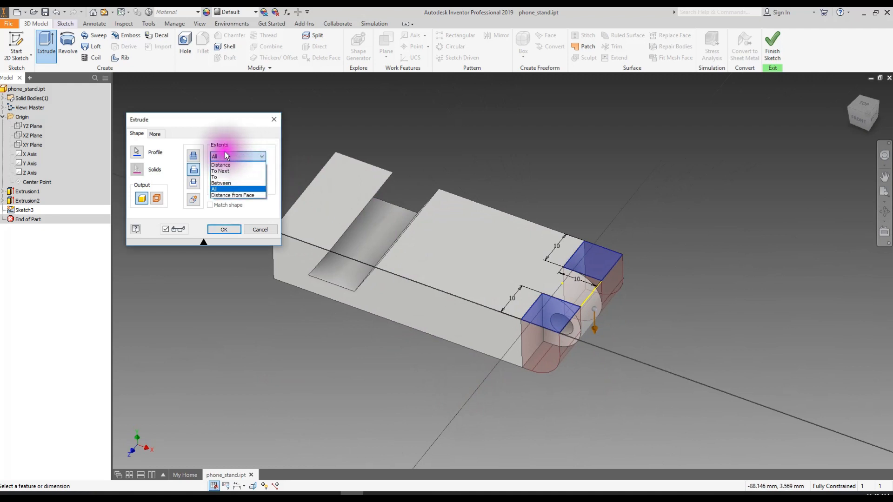
pyautogui.click(219, 177)
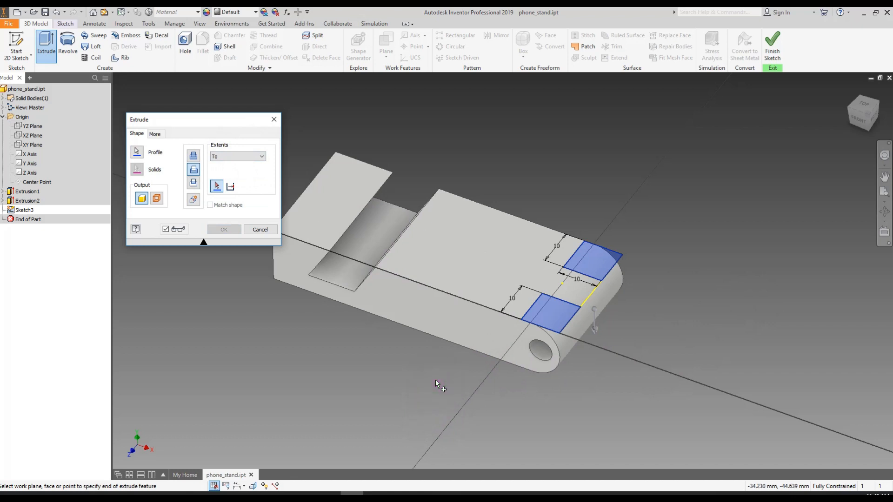
pyautogui.click(395, 403)
pyautogui.moveTo(395, 402)
pyautogui.keyDown('shift'); pyautogui.mouseDown(button='middle')
pyautogui.moveTo(411, 379)
pyautogui.moveTo(408, 391)
pyautogui.mouseUp(button='middle'); pyautogui.keyUp('shift')
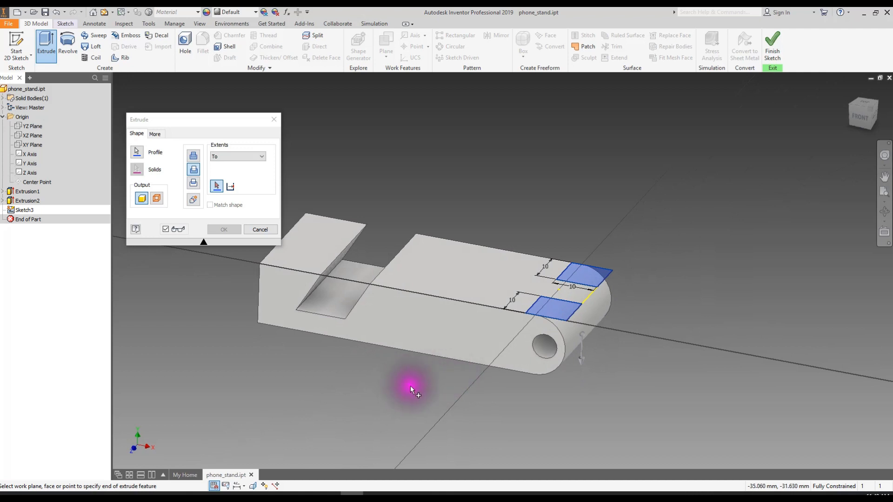
pyautogui.moveTo(405, 385)
pyautogui.keyDown('shift'); pyautogui.mouseDown(button='middle')
pyautogui.moveTo(423, 349)
pyautogui.moveTo(425, 305)
pyautogui.moveTo(420, 326)
pyautogui.mouseUp(button='middle'); pyautogui.keyUp('shift')
pyautogui.click(414, 346)
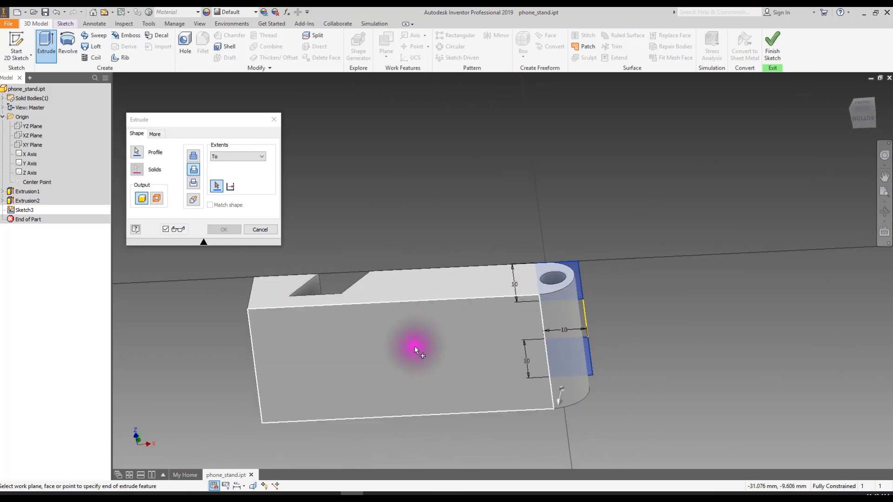
pyautogui.click(519, 262)
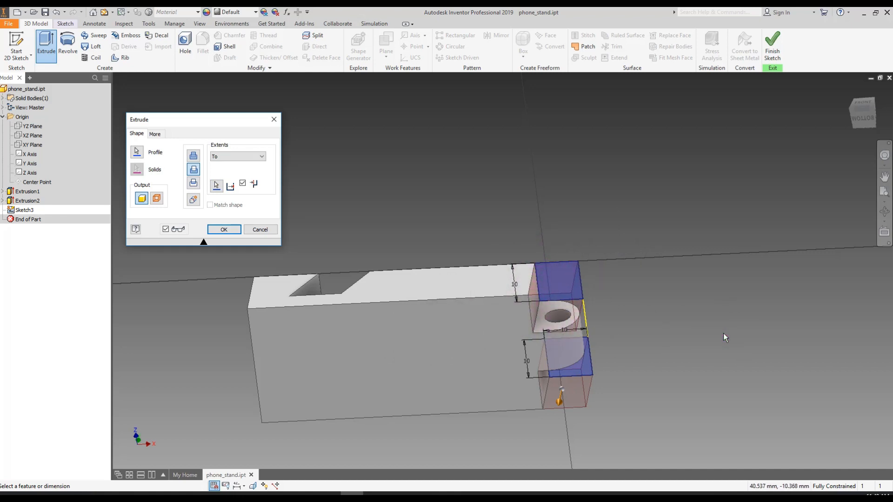
pyautogui.click(858, 272)
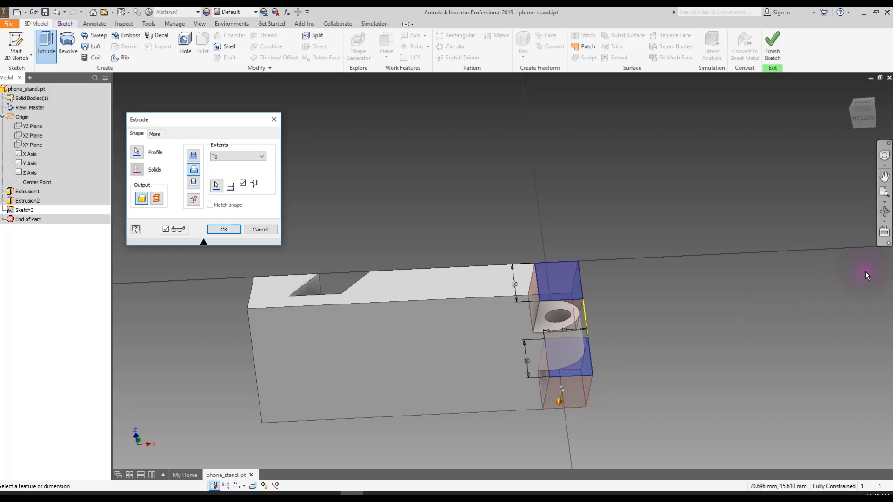
pyautogui.click(884, 211)
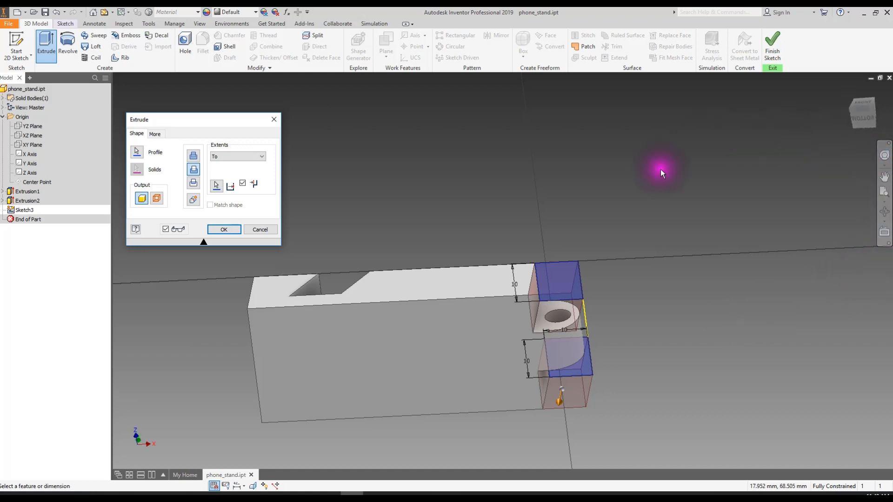
pyautogui.moveTo(701, 215); pyautogui.dragTo(738, 259)
pyautogui.press('Escape')
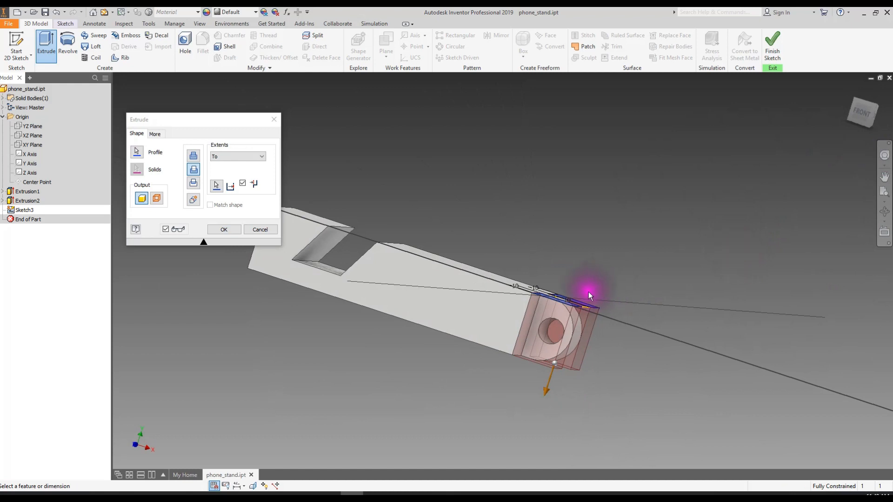
# - Try ending the To cut at the floor of the angled slot and check the preview from the side
pyautogui.moveTo(645, 231)
pyautogui.keyDown('shift'); pyautogui.mouseDown(button='middle')
pyautogui.moveTo(685, 246)
pyautogui.moveTo(650, 246)
pyautogui.moveTo(638, 236)
pyautogui.mouseUp(button='middle'); pyautogui.keyUp('shift')
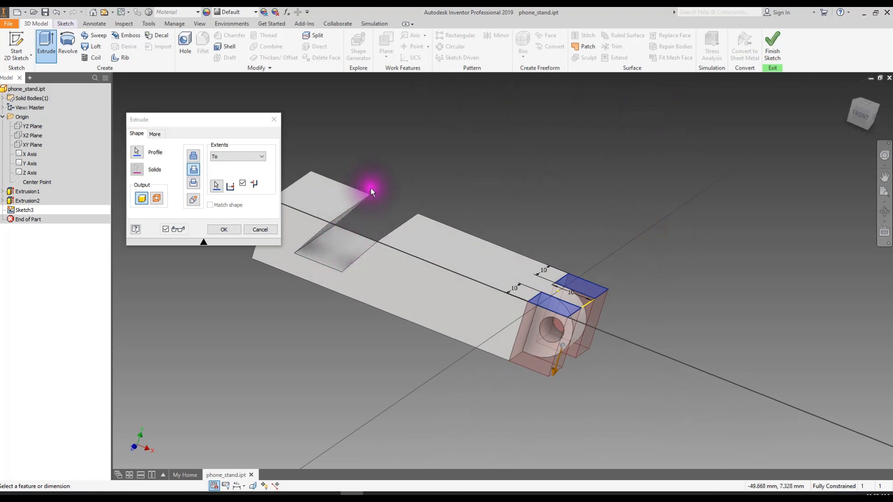
pyautogui.click(247, 150)
pyautogui.click(220, 174)
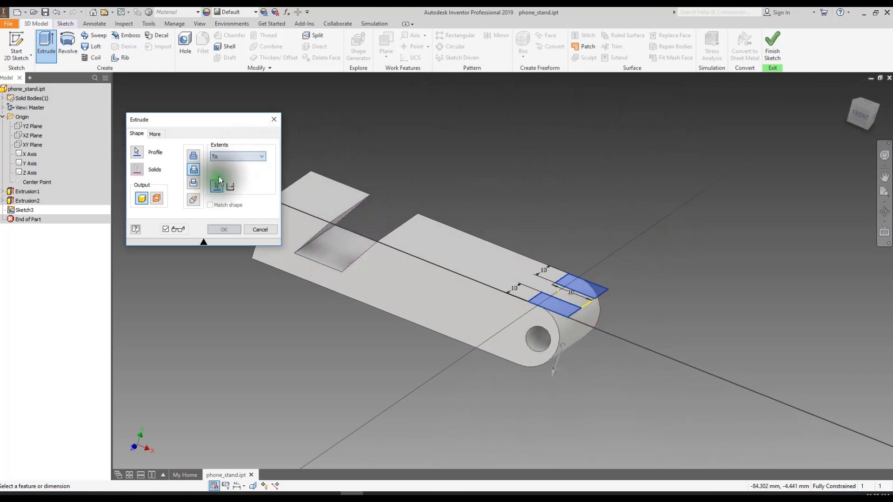
pyautogui.click(231, 155)
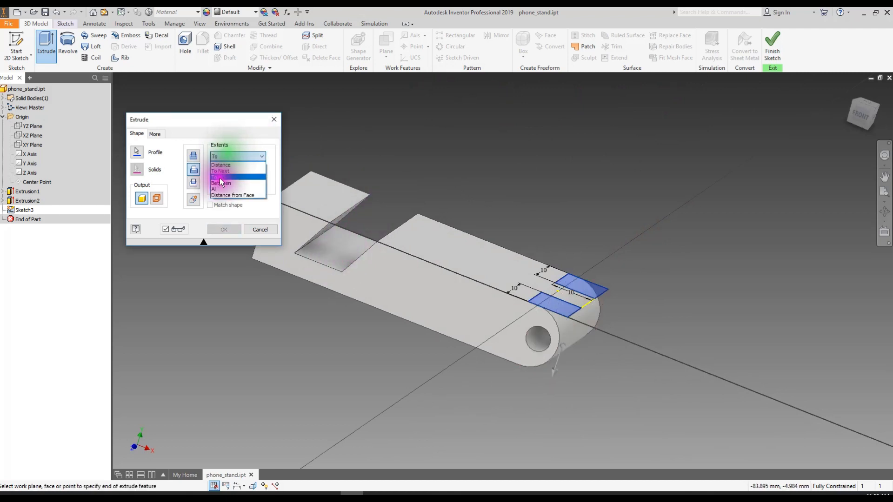
pyautogui.click(221, 178)
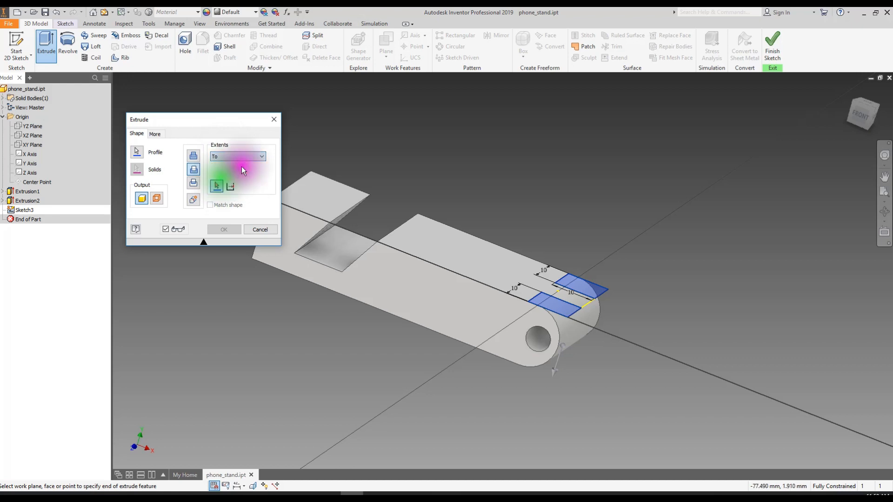
pyautogui.click(336, 254)
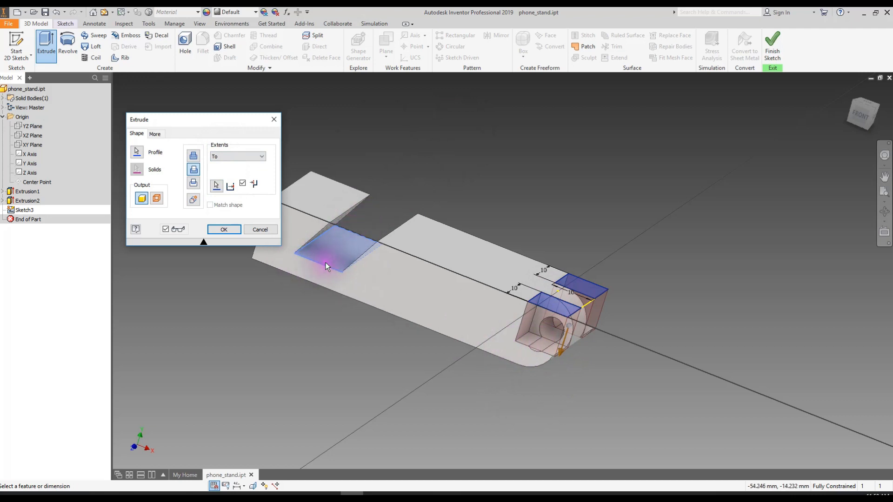
pyautogui.middleClick(686, 388)
pyautogui.keyDown('shift'); pyautogui.moveTo(685, 388); pyautogui.dragTo(660, 397, button='middle'); pyautogui.keyUp('shift')
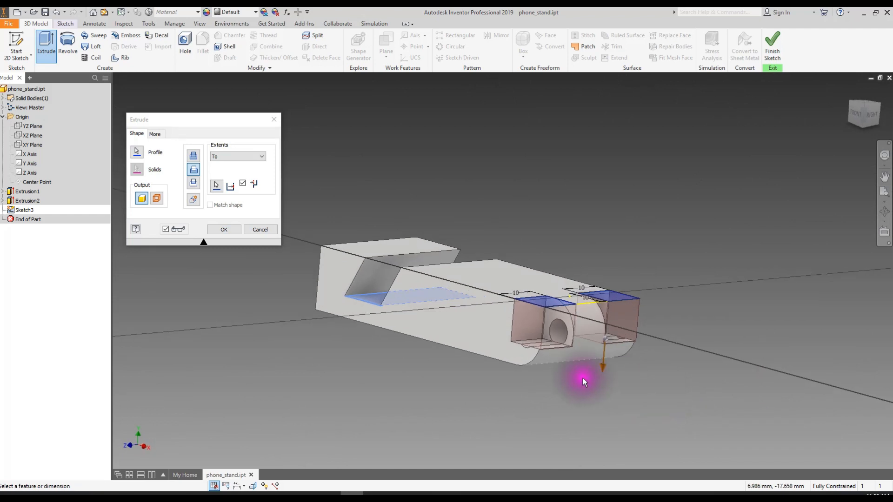
# - Cut both square profiles to the body's large flat bottom face and save the part
pyautogui.click(235, 155)
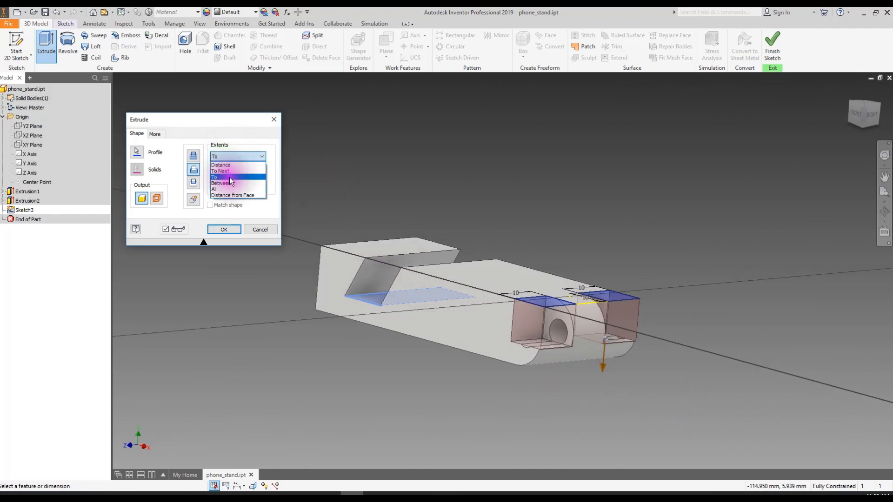
pyautogui.click(230, 177)
pyautogui.keyDown('shift'); pyautogui.moveTo(338, 361); pyautogui.dragTo(404, 272, button='middle'); pyautogui.keyUp('shift')
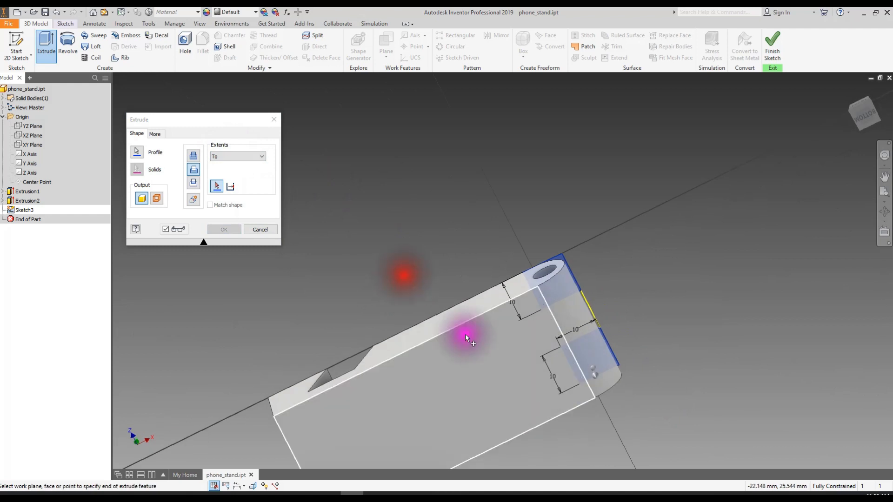
pyautogui.click(474, 355)
pyautogui.keyDown('shift'); pyautogui.moveTo(575, 221); pyautogui.dragTo(578, 299, button='middle'); pyautogui.keyUp('shift')
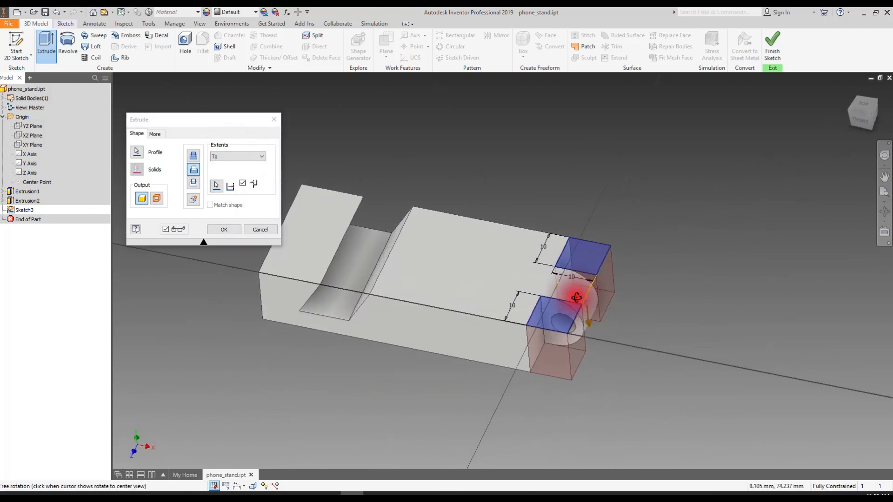
pyautogui.click(227, 231)
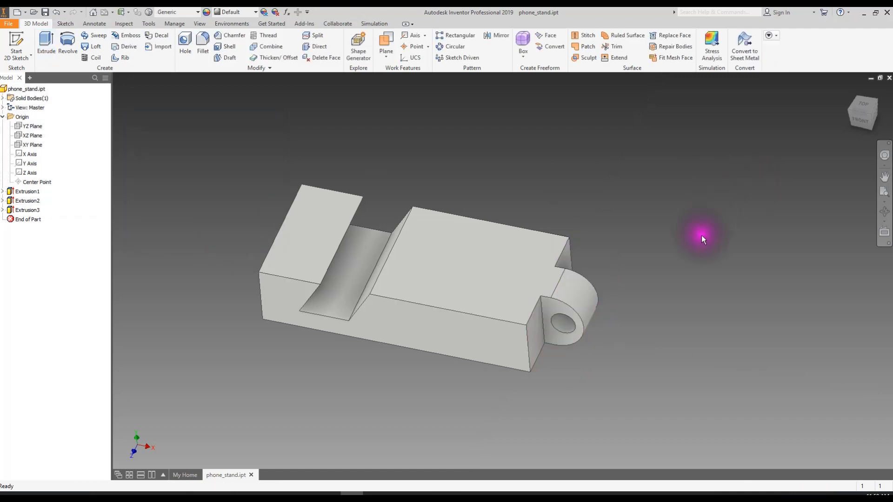
pyautogui.keyDown('shift'); pyautogui.moveTo(620, 256); pyautogui.dragTo(691, 237, button='middle'); pyautogui.keyUp('shift')
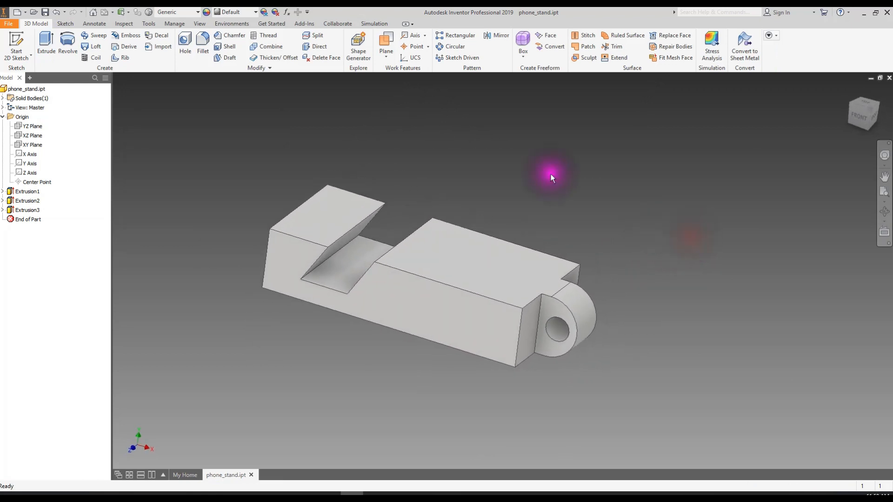
pyautogui.click(45, 12)
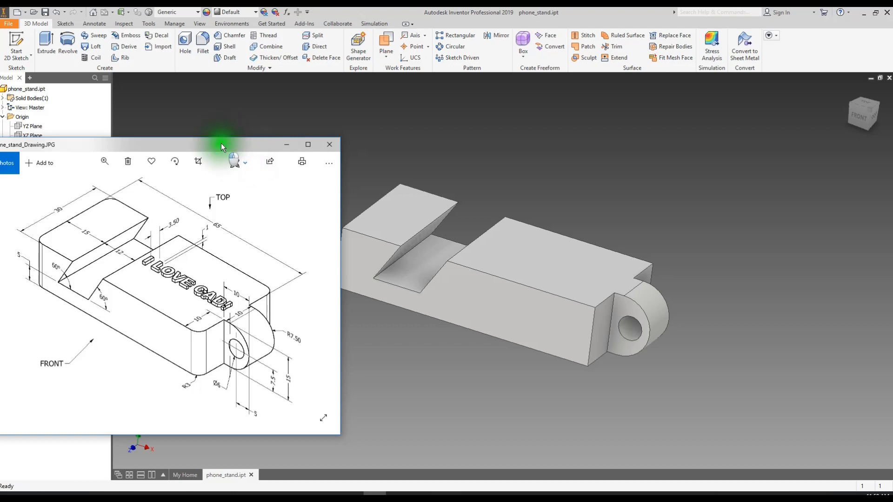
# - Switch from the reference drawing back to Inventor and start a 2D sketch on the large top face between slot and knuckle
pyautogui.hotkey('alt', 'Tab')
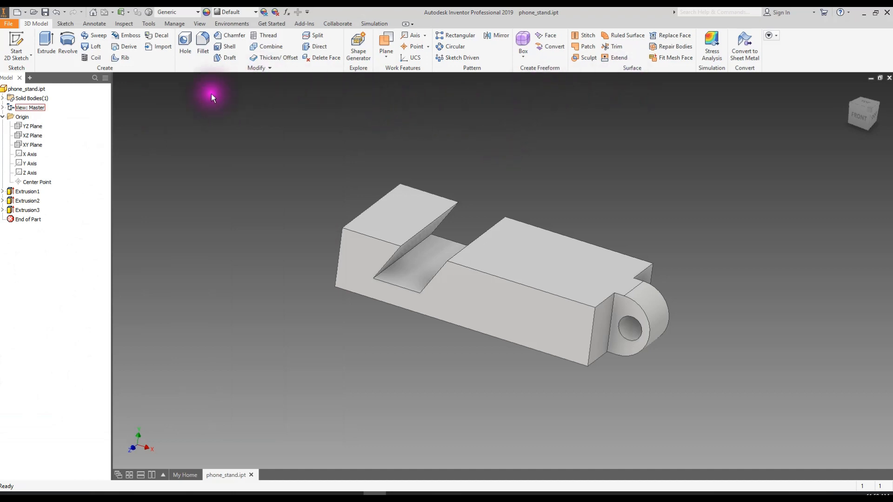
pyautogui.click(15, 42)
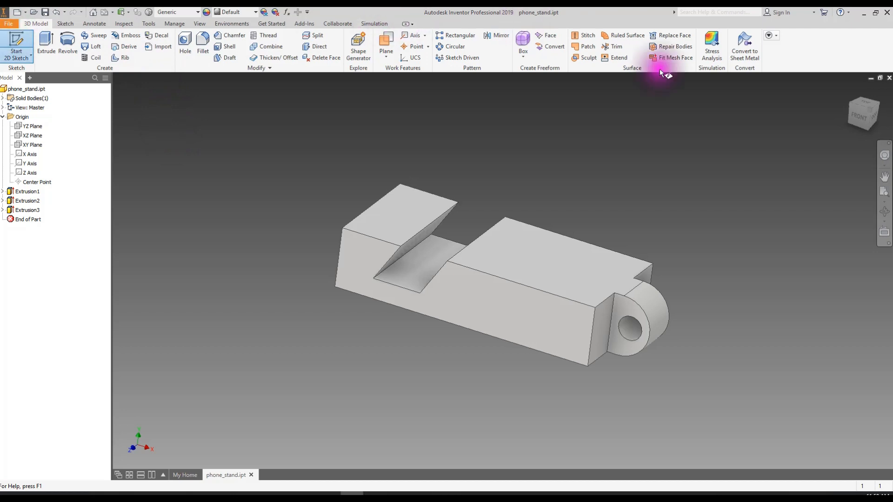
pyautogui.click(541, 255)
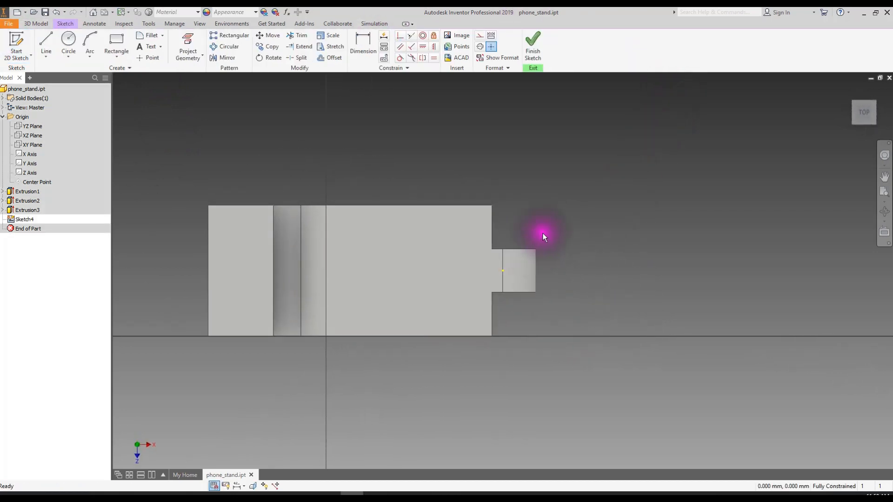
# - Place a sketch text on the large top face, just beside the angled slot, reading "I LOVE CAD!"
pyautogui.click(146, 48)
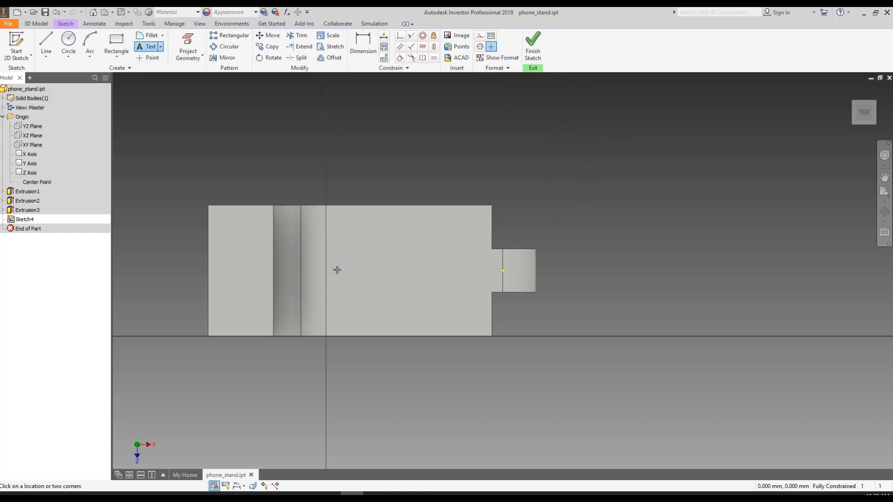
pyautogui.click(337, 269)
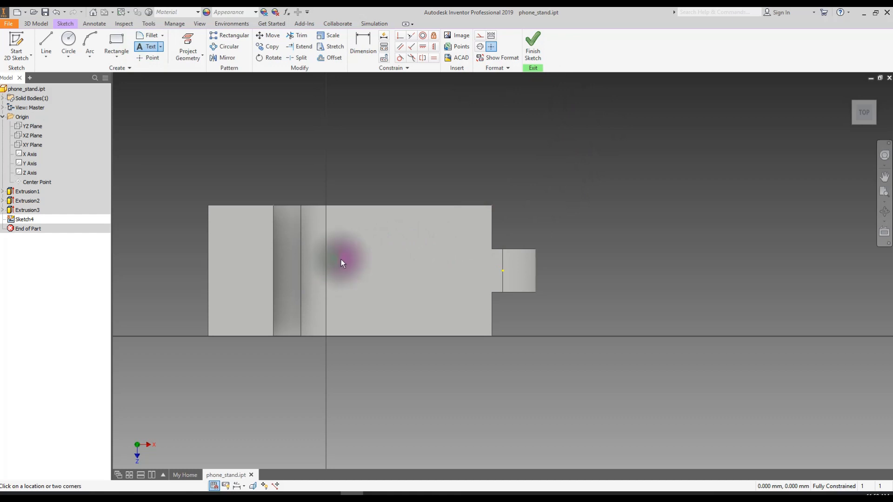
pyautogui.moveTo(509, 156); pyautogui.dragTo(634, 155)
pyautogui.click(674, 265)
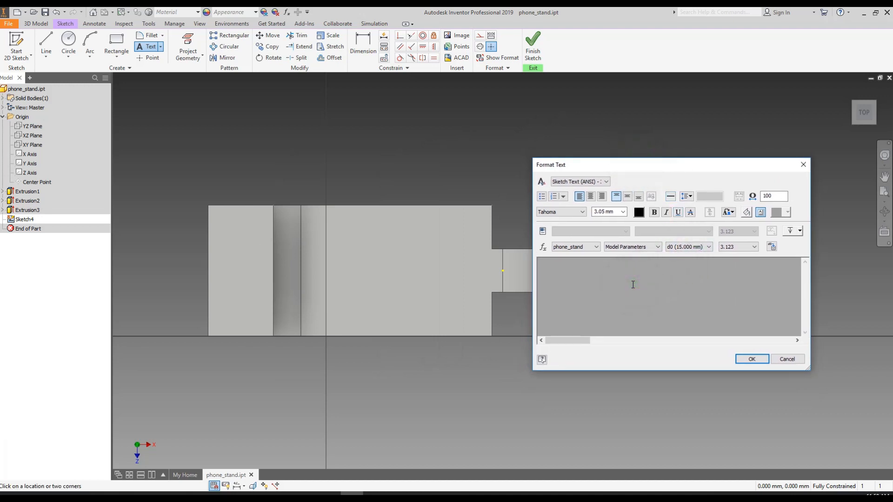
pyautogui.click(617, 283)
pyautogui.click(616, 284)
pyautogui.click(622, 283)
pyautogui.click(629, 282)
pyautogui.click(626, 274)
pyautogui.click(620, 261)
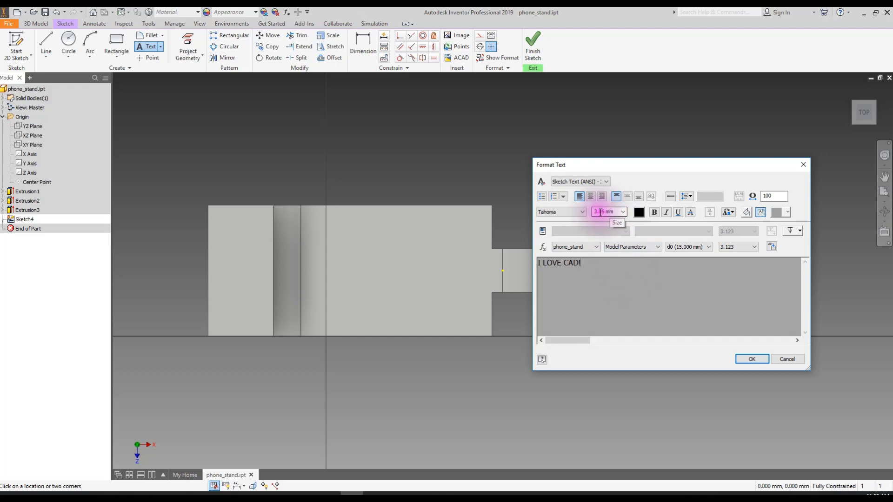
# - Try to set the text size to 3.50 mm without selecting the text
pyautogui.click(593, 265)
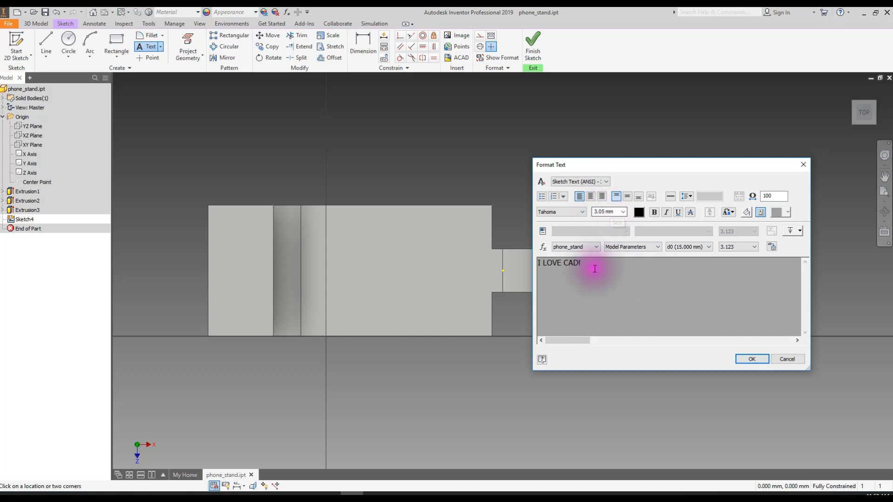
pyautogui.click(594, 268)
pyautogui.click(613, 238)
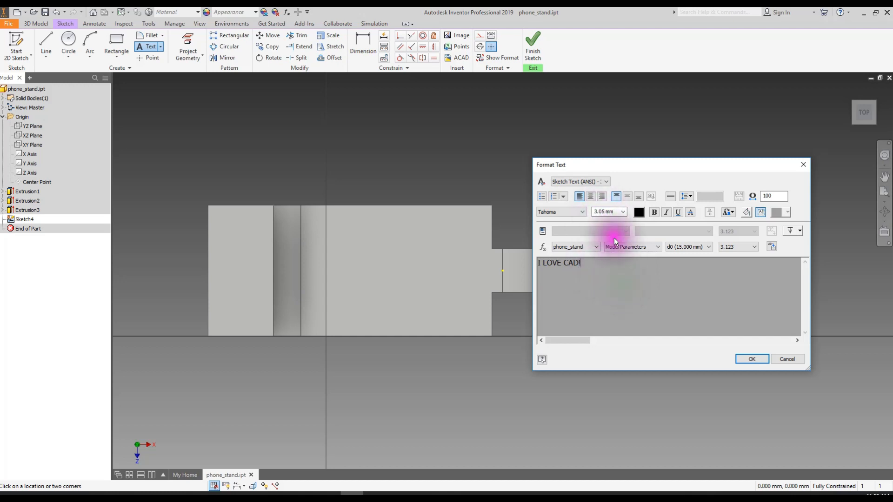
pyautogui.click(611, 211)
pyautogui.write('3')
pyautogui.click(634, 281)
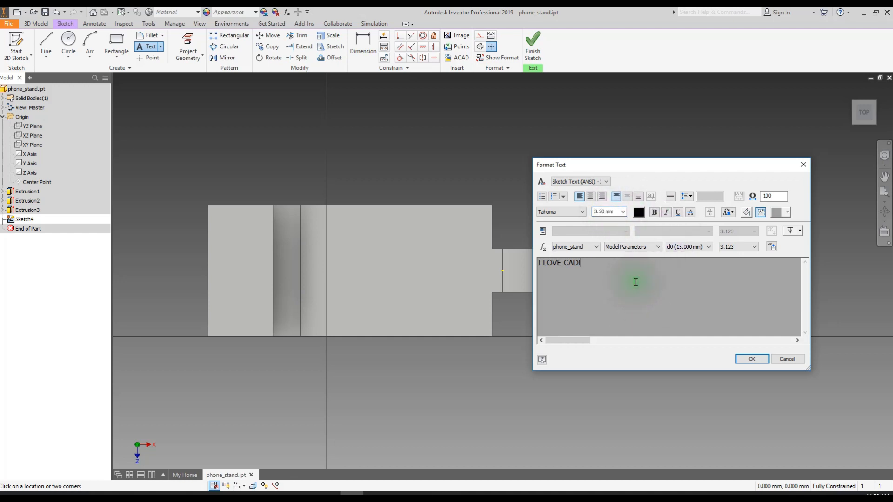
pyautogui.click(542, 259)
pyautogui.click(554, 265)
pyautogui.click(575, 265)
pyautogui.click(572, 264)
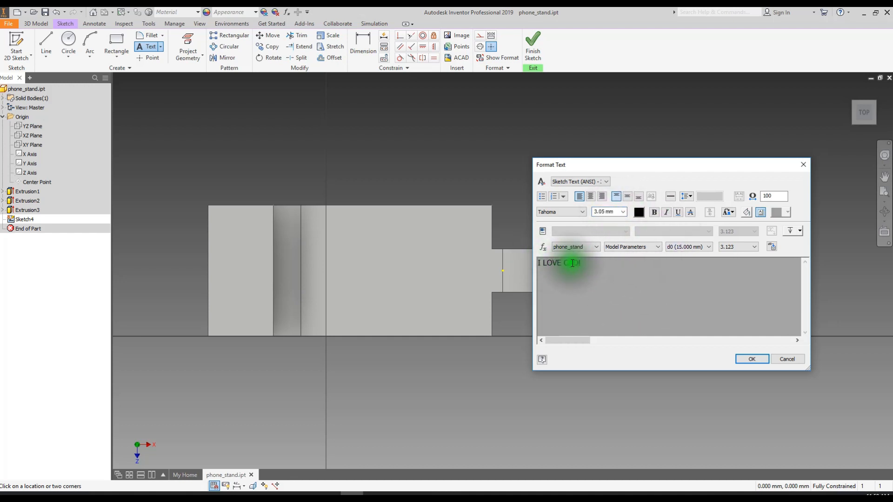
pyautogui.click(579, 263)
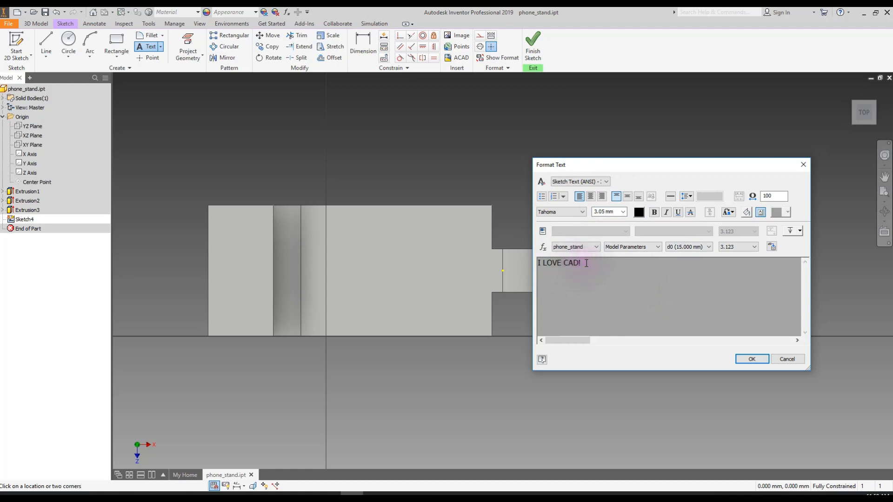
pyautogui.click(586, 263)
pyautogui.click(638, 211)
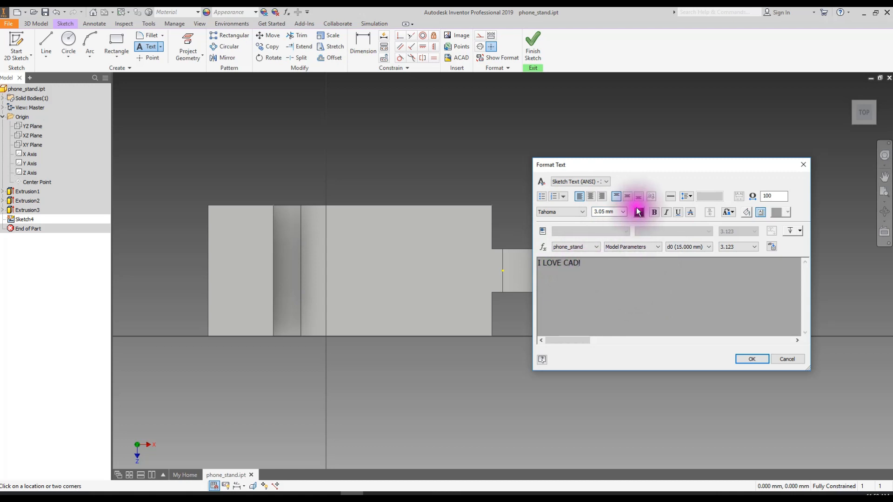
# - Set the size of the whole "I LOVE CAD!" text to 3.50 mm and make it bold
pyautogui.moveTo(594, 266); pyautogui.dragTo(470, 272)
pyautogui.click(614, 212)
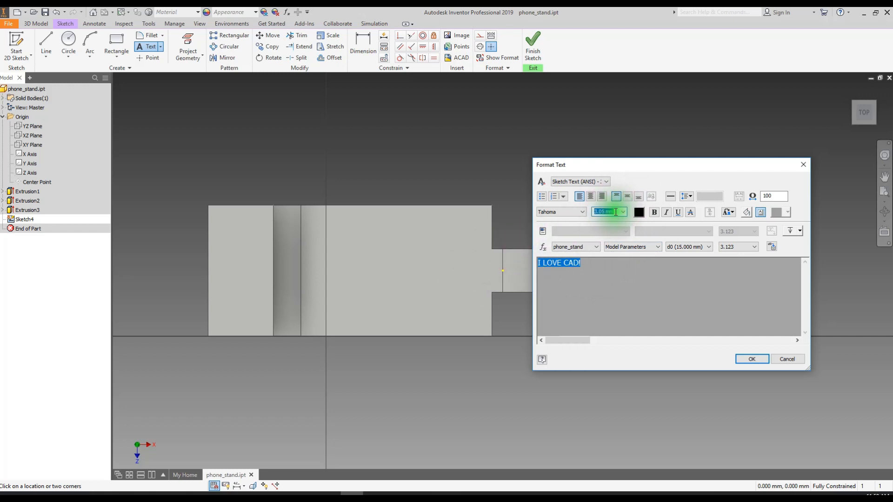
pyautogui.write('3.5')
pyautogui.moveTo(634, 273); pyautogui.dragTo(513, 259)
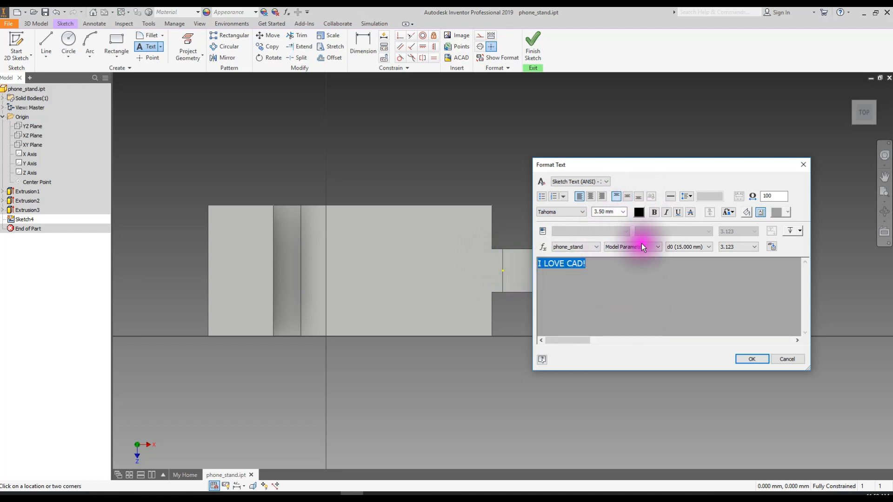
pyautogui.click(654, 212)
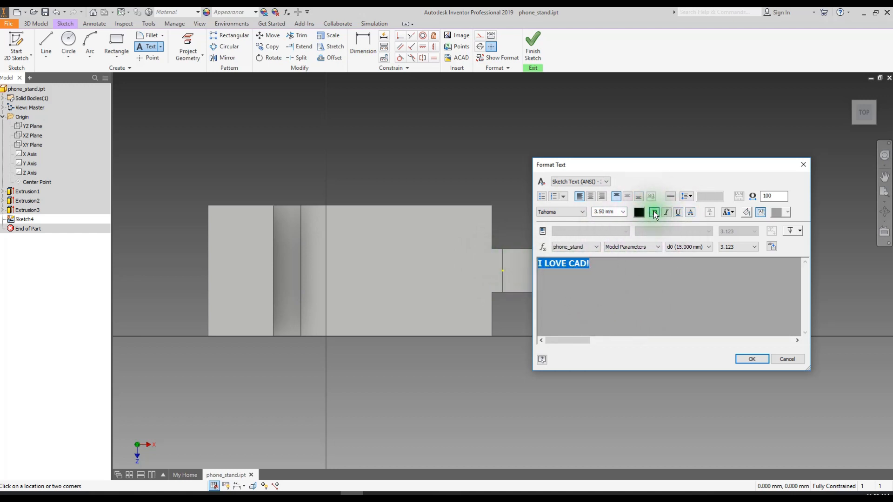
# - Change the text's font to Arial Black and confirm the text in the sketch
pyautogui.click(583, 212)
pyautogui.scroll(13, 588, 310)
pyautogui.moveTo(620, 469); pyautogui.dragTo(641, 216)
pyautogui.scroll(-2, 569, 372)
pyautogui.scroll(-9, 573, 381)
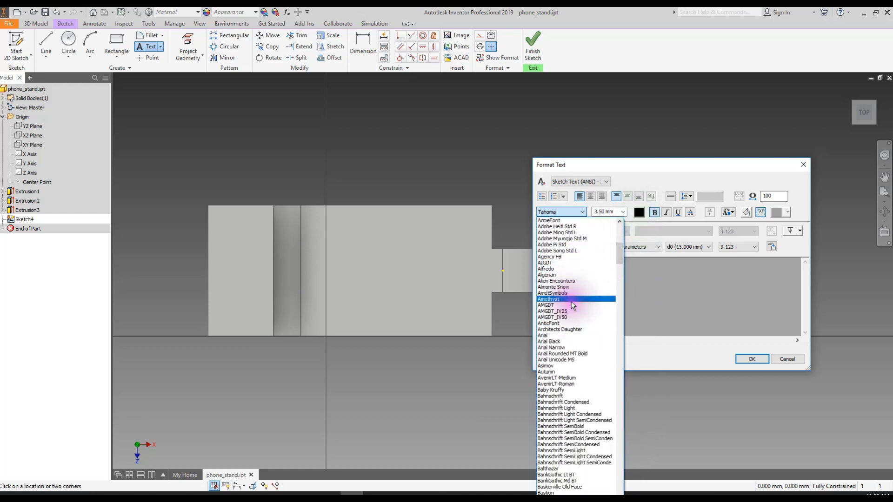
pyautogui.scroll(1, 579, 305)
pyautogui.scroll(-2, 575, 325)
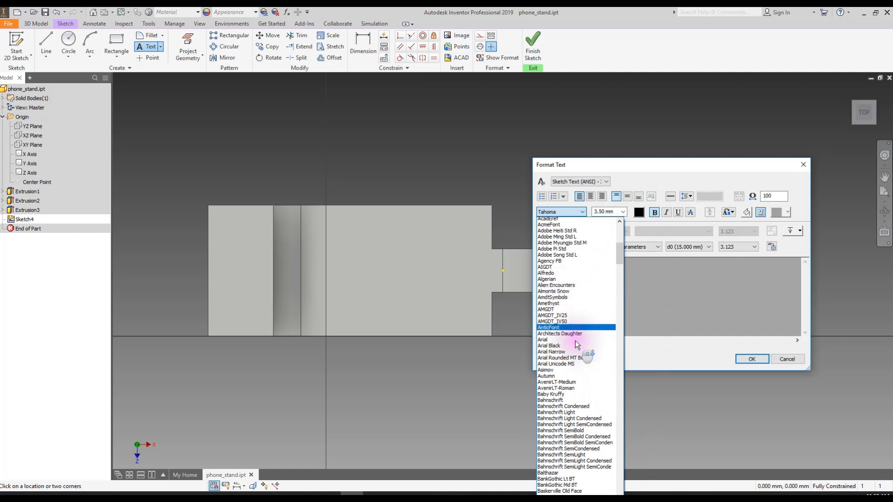
pyautogui.scroll(4, 567, 307)
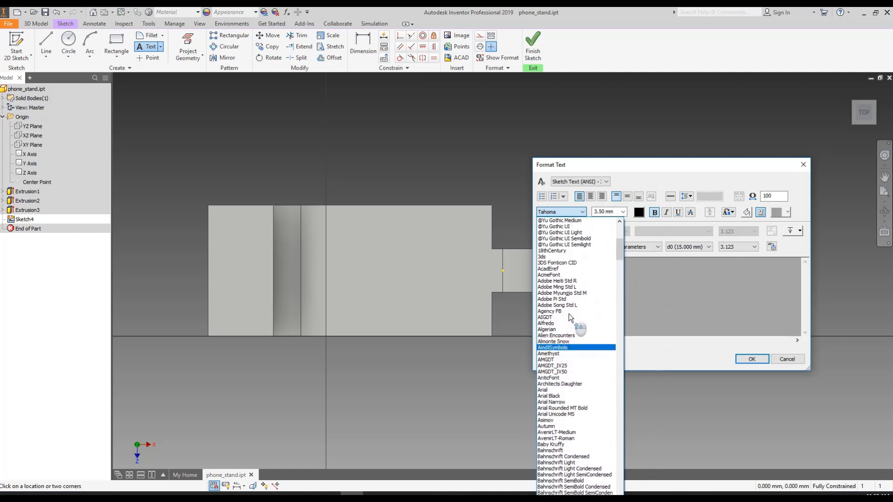
pyautogui.scroll(-7, 582, 338)
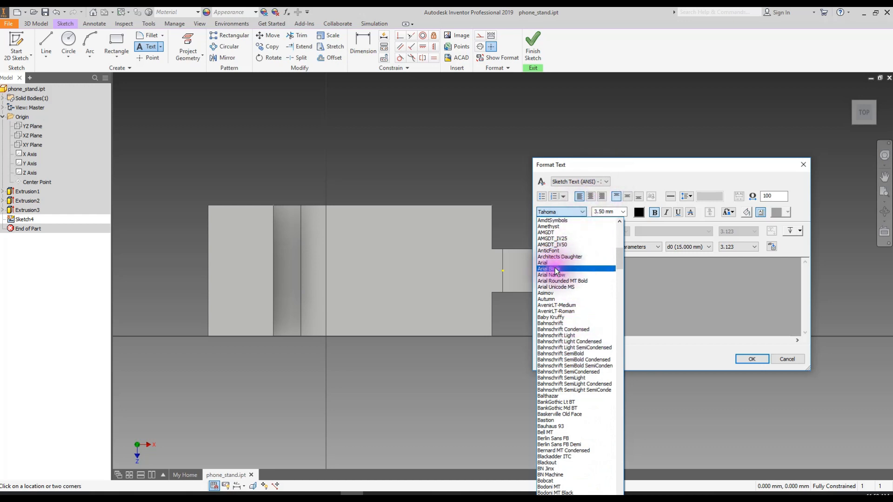
pyautogui.click(553, 269)
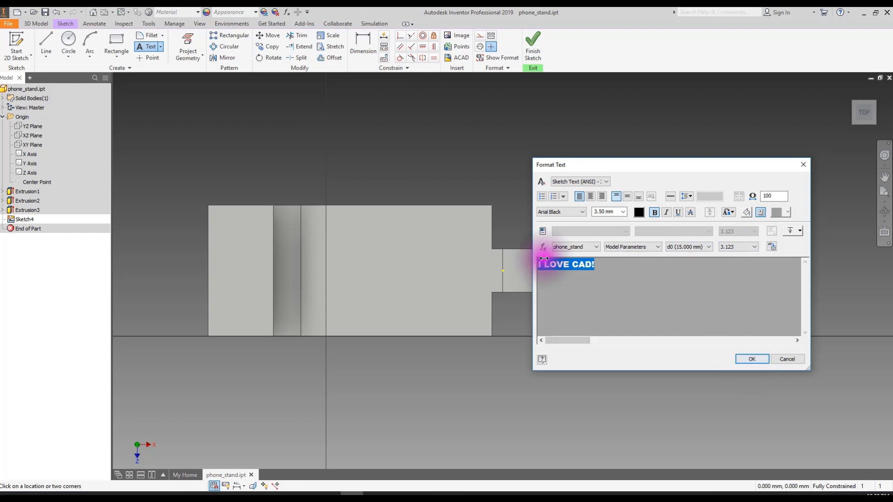
pyautogui.click(601, 213)
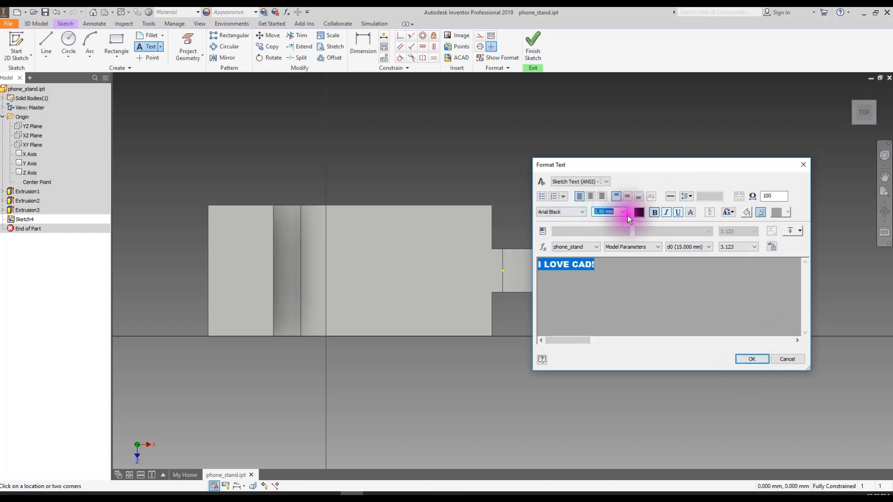
pyautogui.click(747, 360)
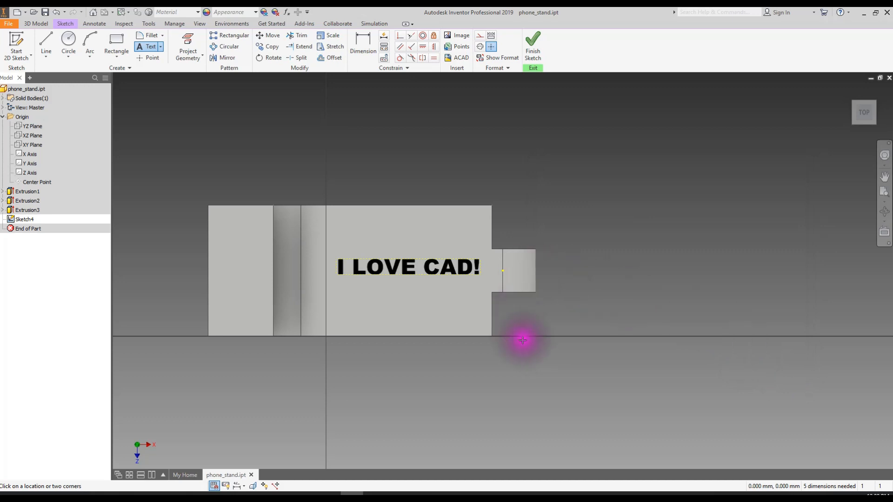
# - Leave the Text command, move "I LOVE CAD!" slightly on the face, and make its text box taller and narrower so it wraps
pyautogui.moveTo(483, 365)
pyautogui.keyDown('shift'); pyautogui.mouseDown(button='middle')
pyautogui.moveTo(484, 379)
pyautogui.moveTo(482, 308)
pyautogui.moveTo(484, 321)
pyautogui.moveTo(562, 350)
pyautogui.moveTo(608, 348)
pyautogui.moveTo(518, 339)
pyautogui.moveTo(465, 356)
pyautogui.moveTo(480, 374)
pyautogui.moveTo(515, 385)
pyautogui.moveTo(534, 363)
pyautogui.moveTo(492, 384)
pyautogui.moveTo(487, 378)
pyautogui.moveTo(591, 335)
pyautogui.moveTo(597, 275)
pyautogui.moveTo(576, 299)
pyautogui.moveTo(586, 293)
pyautogui.mouseUp(button='middle'); pyautogui.keyUp('shift')
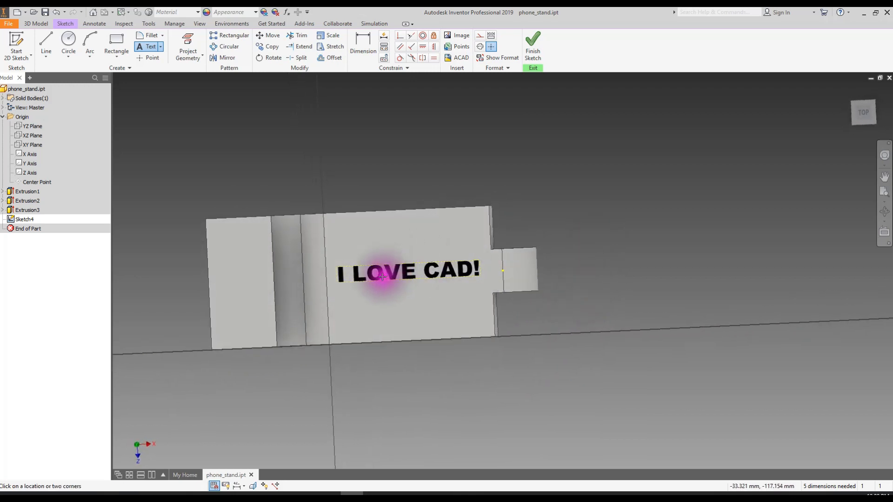
pyautogui.click(141, 46)
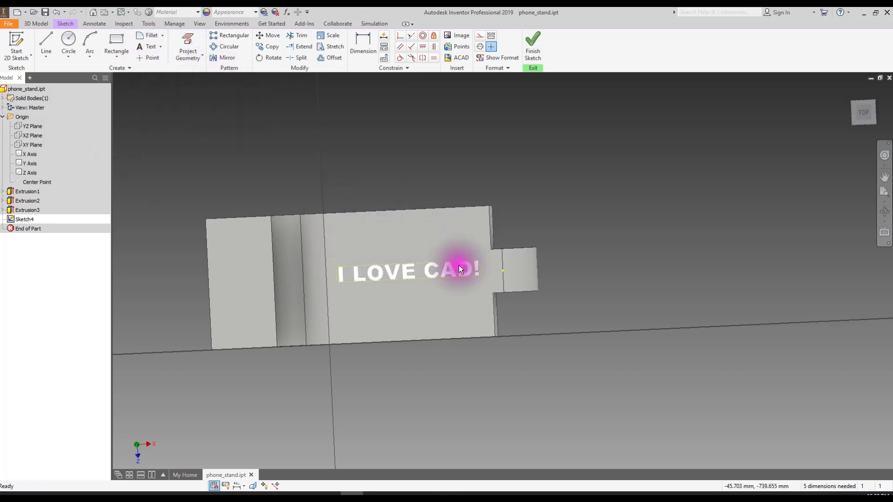
pyautogui.moveTo(380, 274)
pyautogui.mouseDown()
pyautogui.moveTo(379, 306)
pyautogui.moveTo(379, 278)
pyautogui.mouseUp()
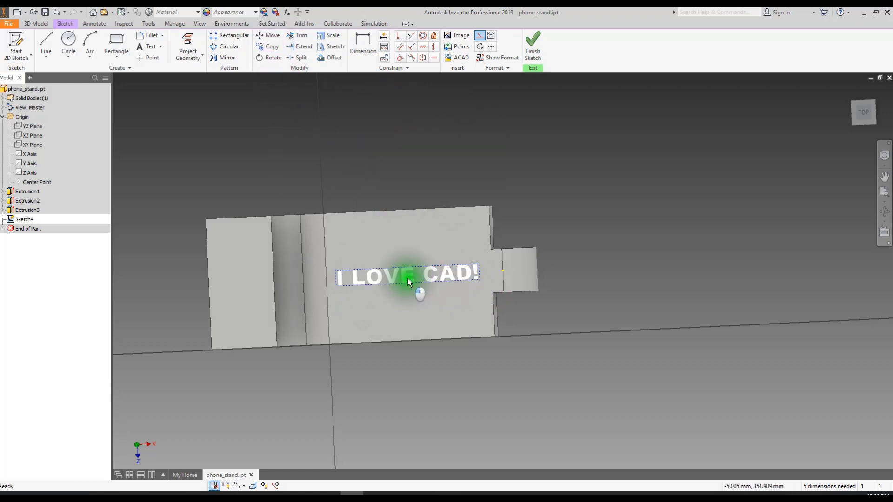
pyautogui.click(482, 276)
pyautogui.moveTo(480, 274)
pyautogui.mouseDown()
pyautogui.moveTo(443, 274)
pyautogui.moveTo(478, 272)
pyautogui.moveTo(468, 284)
pyautogui.moveTo(488, 299)
pyautogui.moveTo(458, 293)
pyautogui.moveTo(479, 263)
pyautogui.mouseUp()
pyautogui.moveTo(338, 273)
pyautogui.mouseDown()
pyautogui.moveTo(371, 279)
pyautogui.moveTo(331, 280)
pyautogui.moveTo(370, 279)
pyautogui.mouseUp()
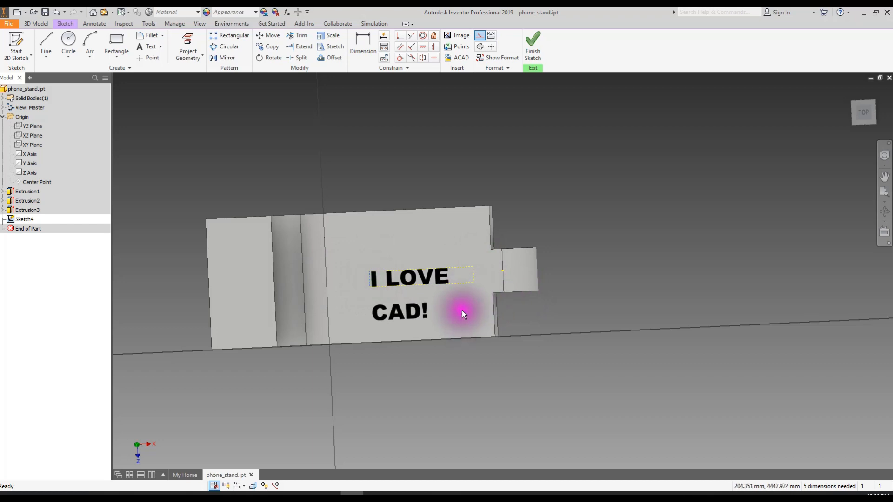
pyautogui.moveTo(457, 268)
pyautogui.mouseDown()
pyautogui.moveTo(443, 255)
pyautogui.moveTo(472, 265)
pyautogui.mouseUp()
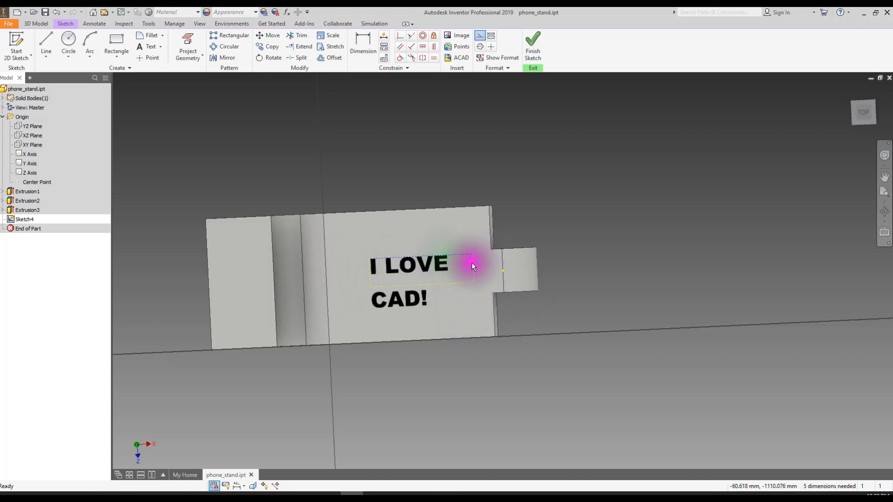
# - Widen the text box so "I LOVE CAD!" fits on one line and reposition it in the middle of the top face
pyautogui.moveTo(369, 281); pyautogui.dragTo(340, 281)
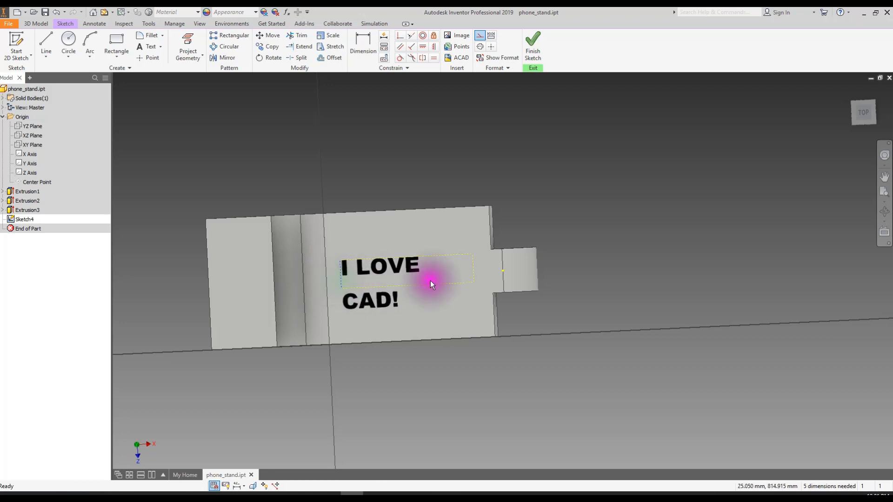
pyautogui.moveTo(474, 270); pyautogui.dragTo(489, 269)
pyautogui.moveTo(433, 263); pyautogui.dragTo(426, 271)
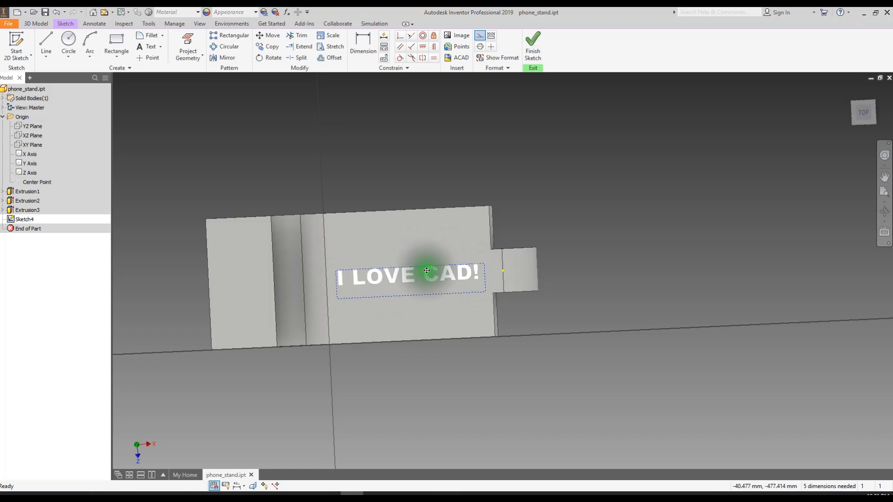
pyautogui.moveTo(403, 295)
pyautogui.mouseDown()
pyautogui.moveTo(409, 305)
pyautogui.moveTo(402, 296)
pyautogui.mouseUp()
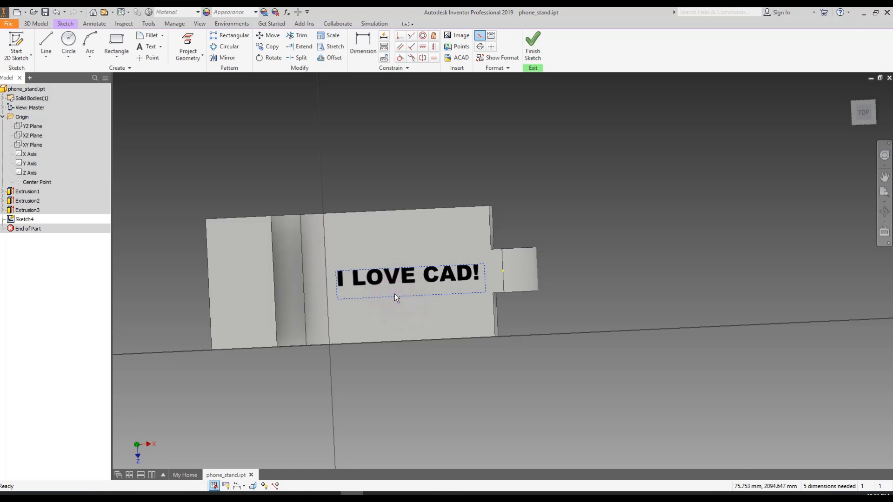
# - Fine-tune the position of the "I LOVE CAD!" text and finish the sketch
pyautogui.doubleClick(450, 275)
pyautogui.click(337, 277)
pyautogui.moveTo(339, 279); pyautogui.dragTo(339, 279)
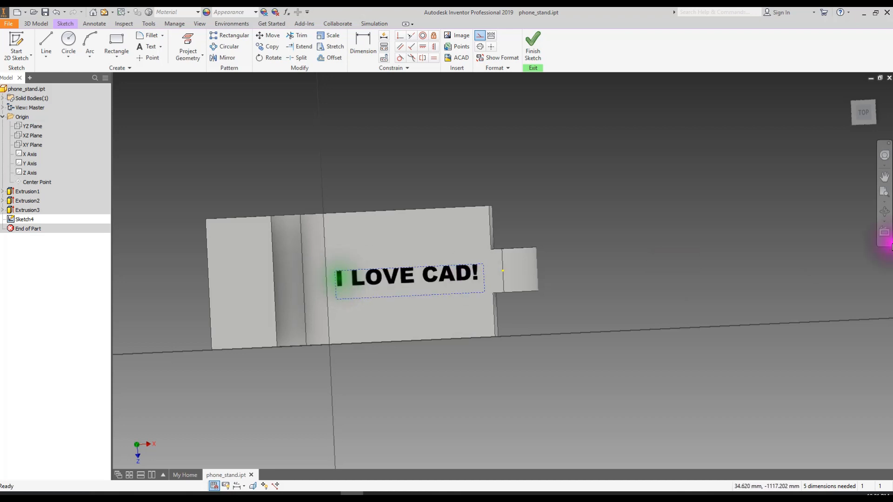
pyautogui.click(533, 43)
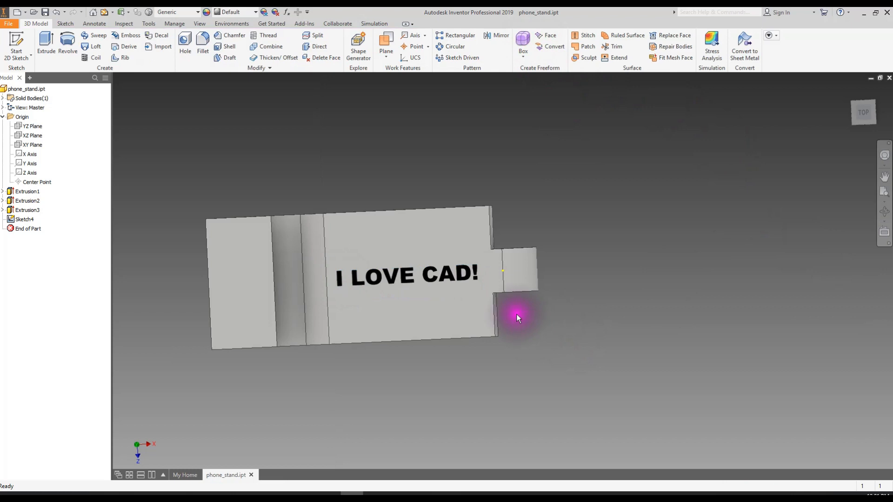
# - Start extruding the "I LOVE CAD!" sketch text outward from the top face with a distance of 1 mm
pyautogui.moveTo(567, 346)
pyautogui.keyDown('shift'); pyautogui.mouseDown(button='middle')
pyautogui.moveTo(514, 324)
pyautogui.moveTo(445, 315)
pyautogui.moveTo(419, 338)
pyautogui.moveTo(550, 325)
pyautogui.moveTo(583, 339)
pyautogui.moveTo(558, 342)
pyautogui.mouseUp(button='middle'); pyautogui.keyUp('shift')
pyautogui.keyDown('shift'); pyautogui.moveTo(631, 245); pyautogui.dragTo(604, 267, button='middle'); pyautogui.keyUp('shift')
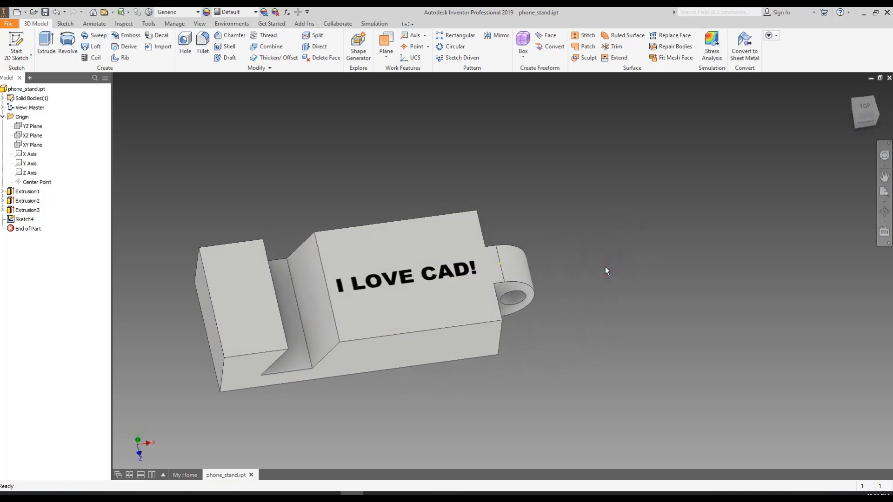
pyautogui.click(45, 42)
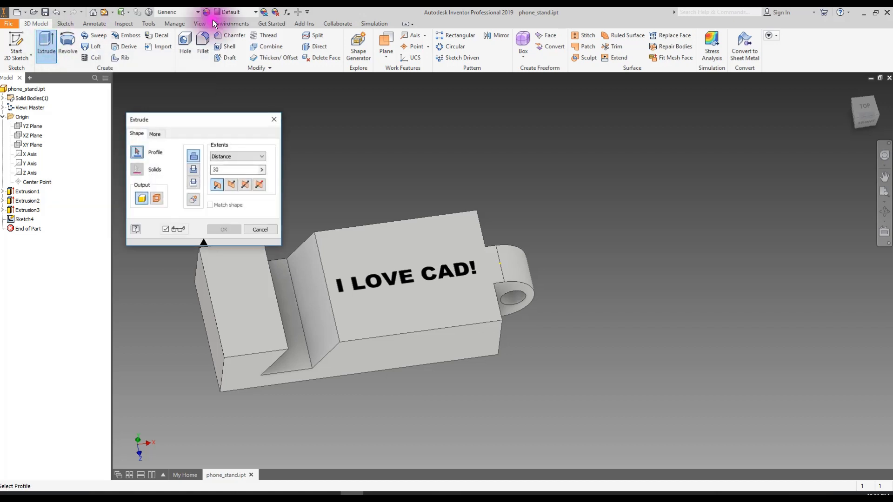
pyautogui.scroll(-3, 494, 196)
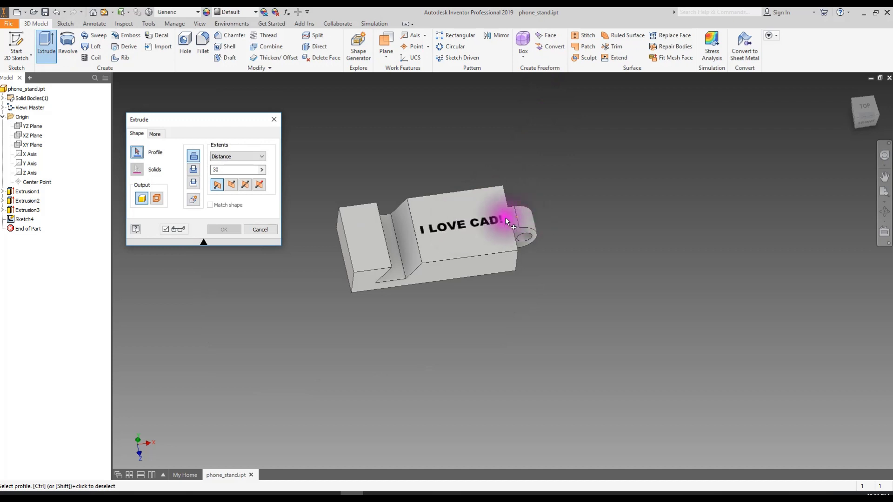
pyautogui.click(484, 218)
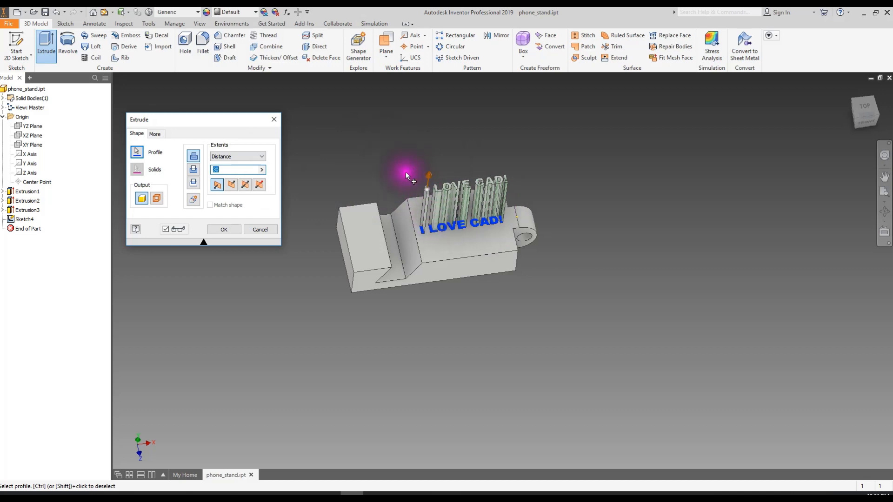
pyautogui.scroll(5, 444, 175)
pyautogui.scroll(-5, 426, 346)
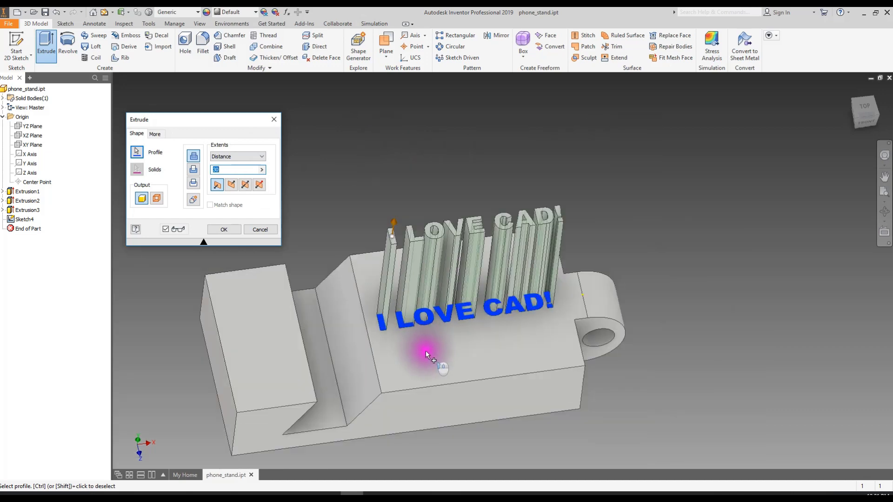
pyautogui.keyDown('shift'); pyautogui.moveTo(478, 398); pyautogui.dragTo(422, 365, button='middle'); pyautogui.keyUp('shift')
pyautogui.doubleClick(223, 169)
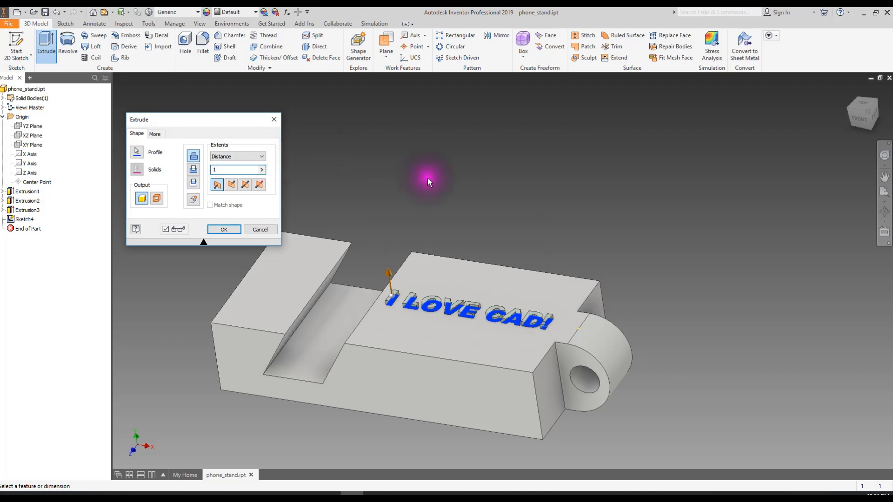
pyautogui.keyDown('shift'); pyautogui.moveTo(462, 279); pyautogui.dragTo(505, 318, button='middle'); pyautogui.keyUp('shift')
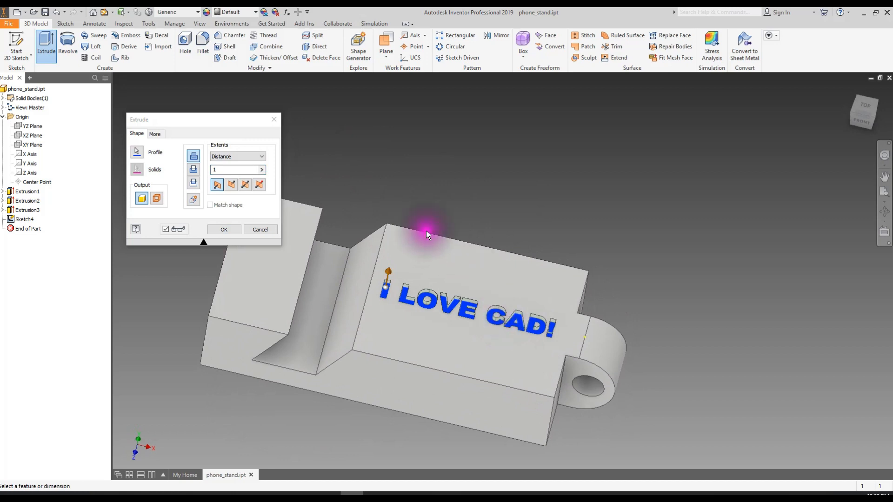
# - Try the text extrusion as a cut directed into the face, and restore the outward join
pyautogui.click(193, 170)
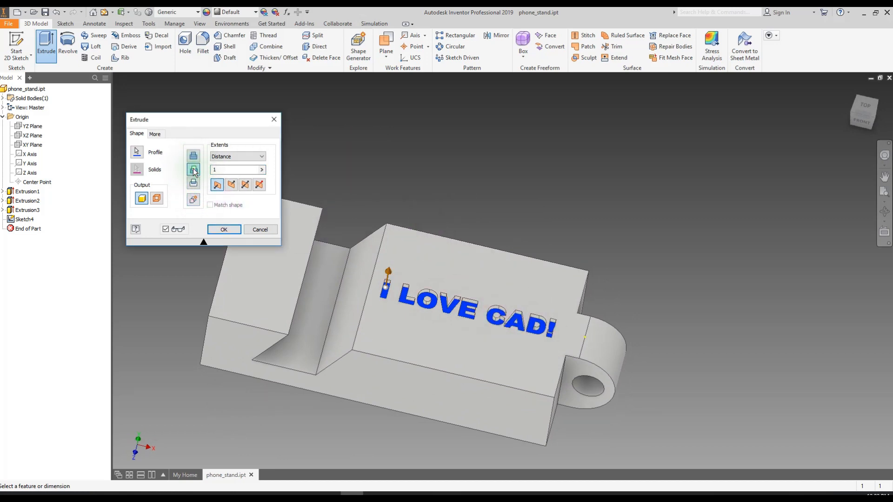
pyautogui.click(225, 185)
pyautogui.moveTo(494, 415)
pyautogui.keyDown('shift'); pyautogui.mouseDown(button='middle')
pyautogui.moveTo(533, 364)
pyautogui.moveTo(487, 418)
pyautogui.mouseUp(button='middle'); pyautogui.keyUp('shift')
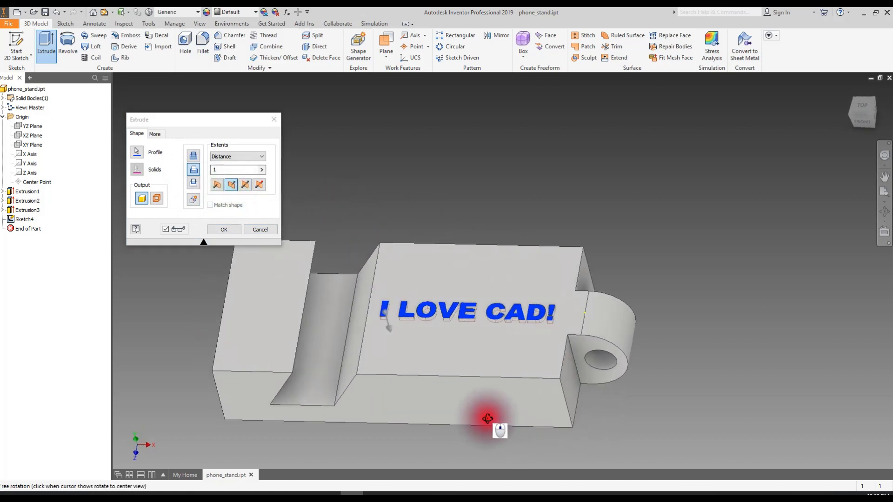
pyautogui.click(217, 184)
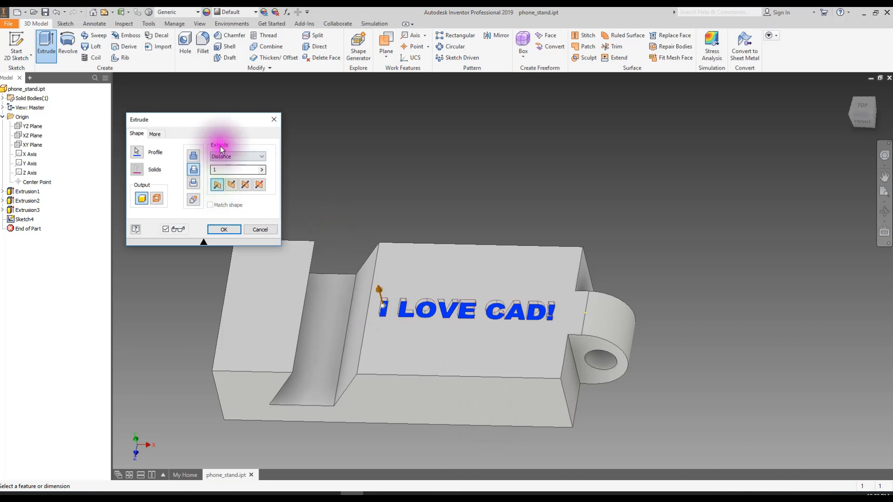
pyautogui.click(194, 156)
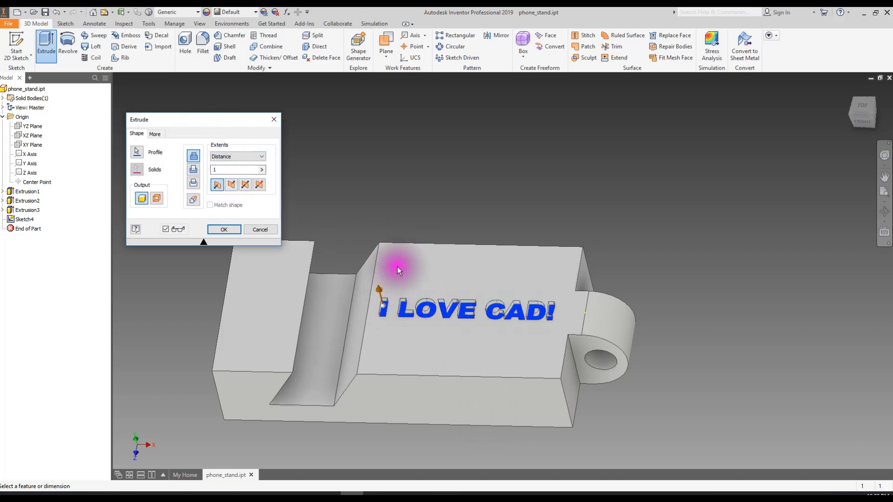
# - Complete the 1 mm joined extrusion as raised text on the top face and save the part
pyautogui.keyDown('shift'); pyautogui.moveTo(478, 409); pyautogui.dragTo(475, 372, button='middle'); pyautogui.keyUp('shift')
pyautogui.keyDown('shift'); pyautogui.moveTo(691, 305); pyautogui.dragTo(643, 409, button='middle'); pyautogui.keyUp('shift')
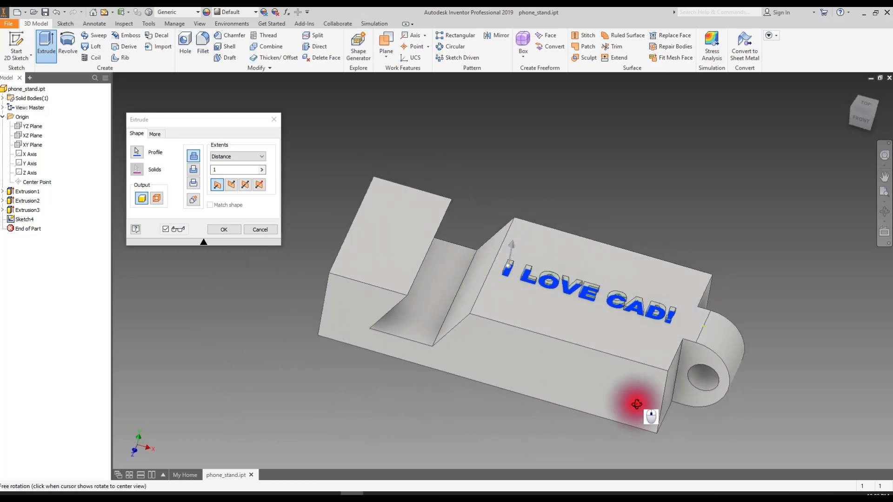
pyautogui.click(217, 171)
pyautogui.click(226, 230)
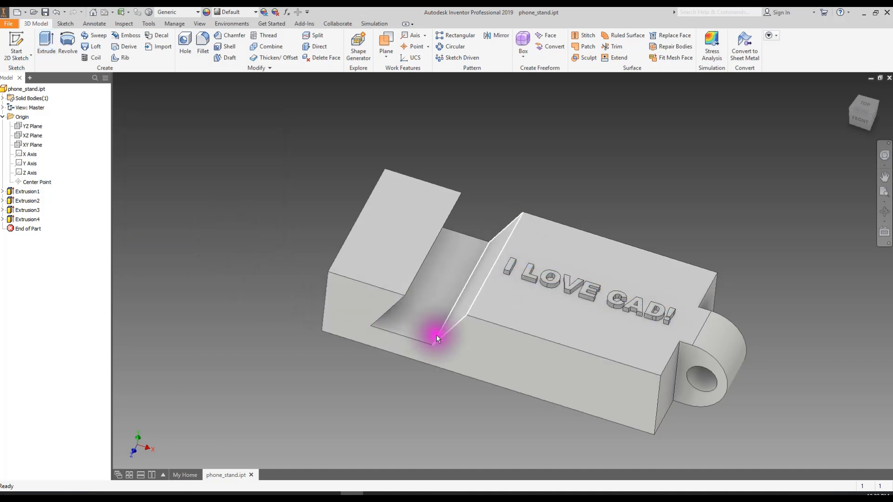
pyautogui.keyDown('shift'); pyautogui.moveTo(526, 322); pyautogui.dragTo(503, 363, button='middle'); pyautogui.keyUp('shift')
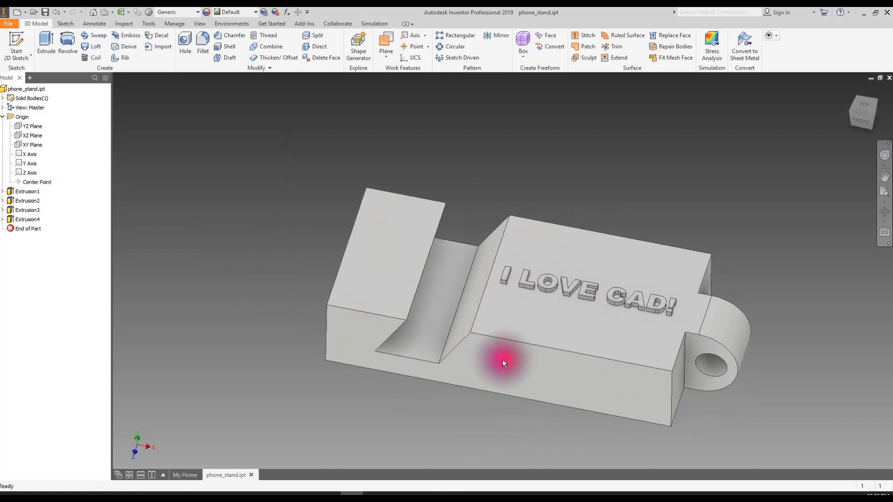
pyautogui.moveTo(638, 399); pyautogui.dragTo(508, 370, button='middle')
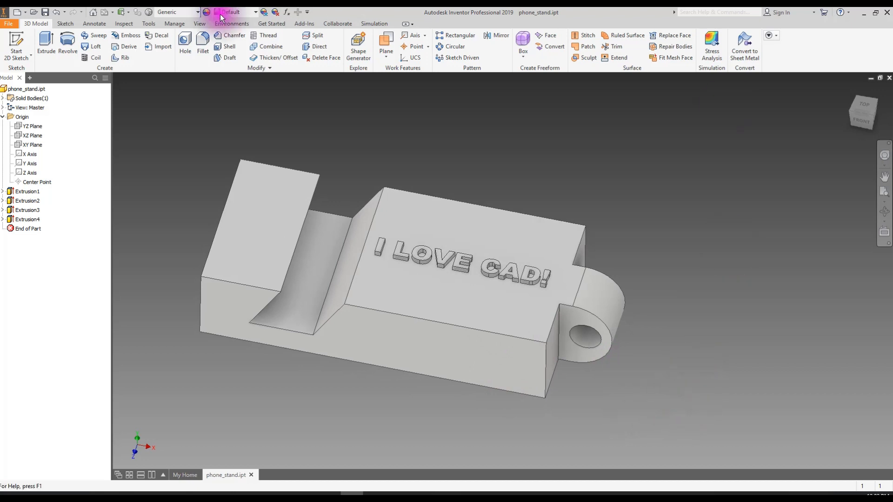
pyautogui.click(45, 12)
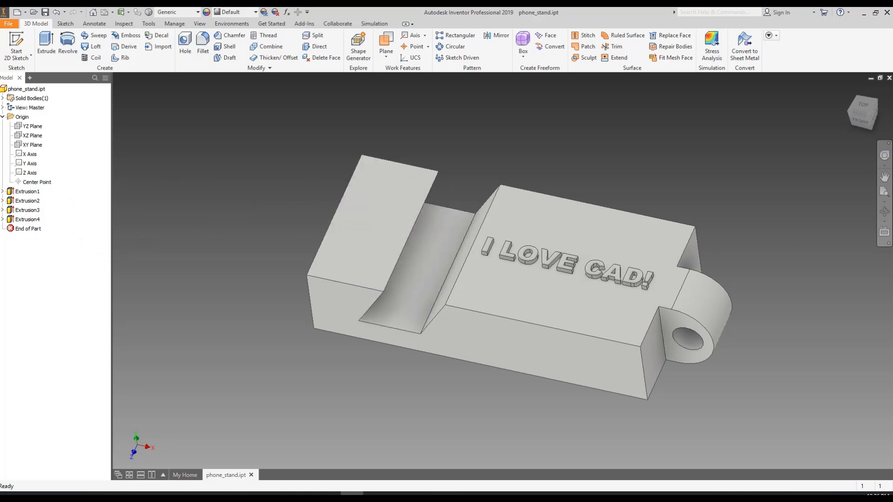
# - Start a constant-radius edge fillet and consult Phone_stand_Drawing.JPG for the radius of the block's vertical corners
pyautogui.moveTo(0, 135); pyautogui.dragTo(239, 129)
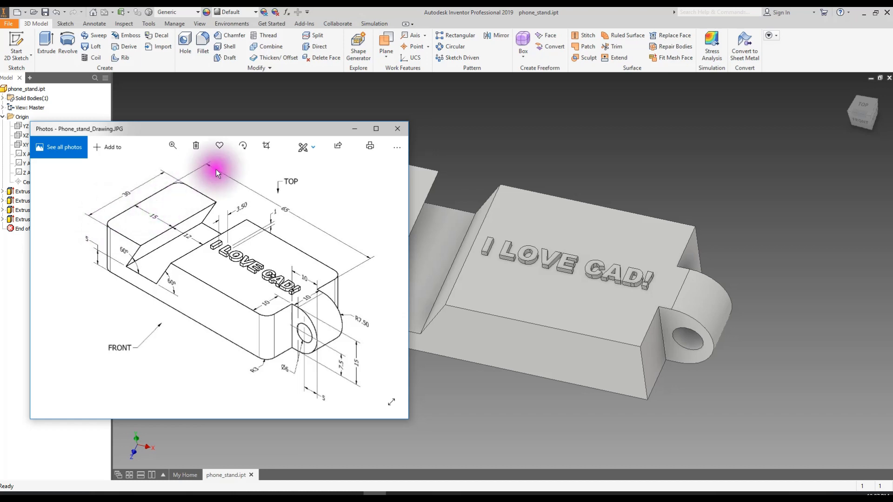
pyautogui.click(355, 128)
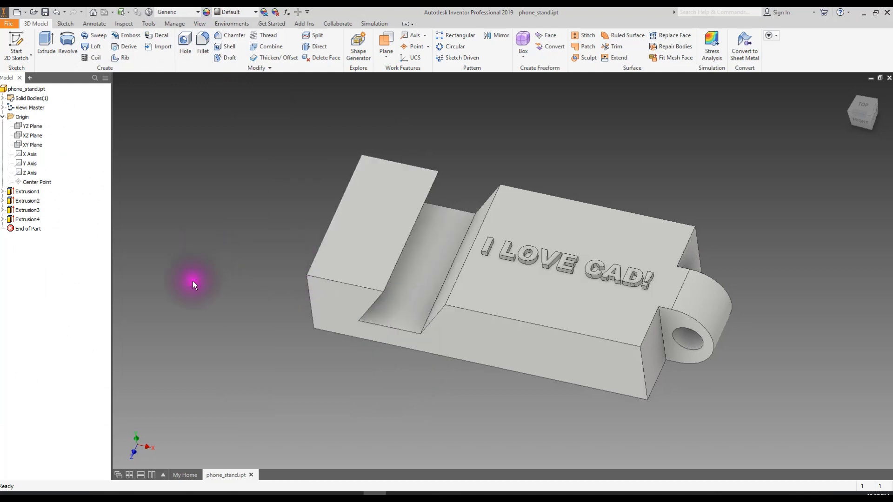
pyautogui.click(206, 46)
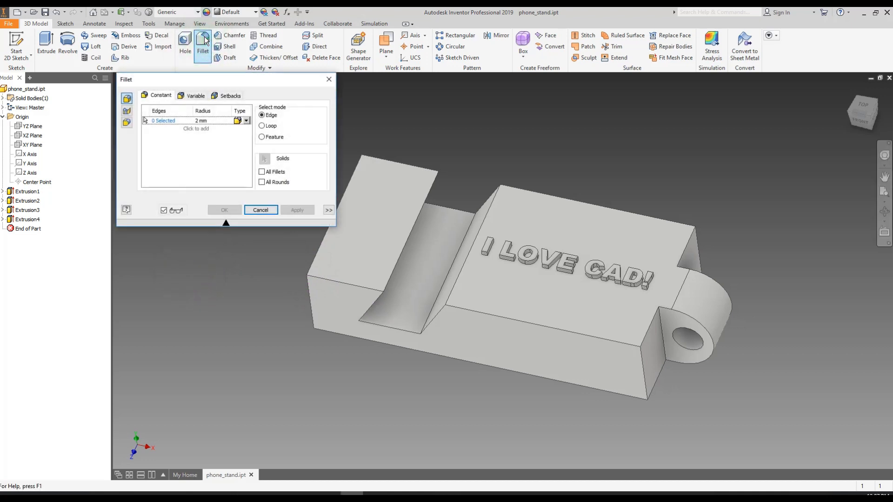
pyautogui.click(216, 85)
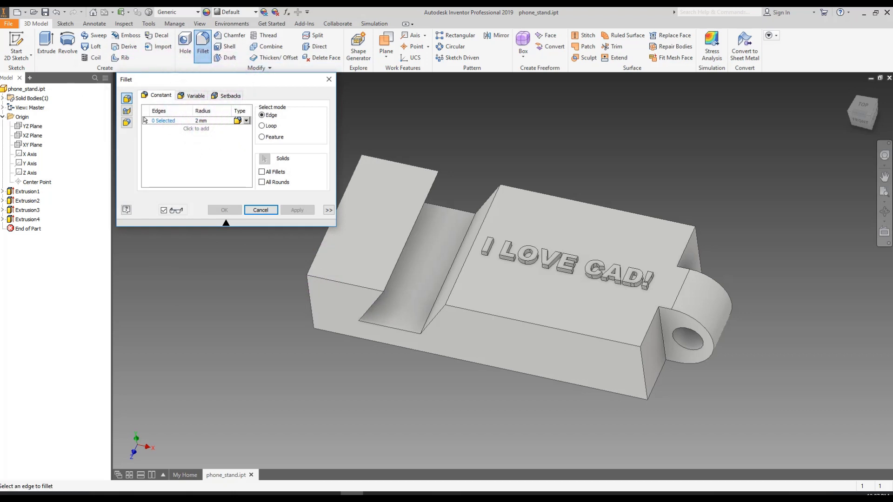
pyautogui.hotkey('alt', 'Tab')
pyautogui.moveTo(318, 229); pyautogui.dragTo(618, 101)
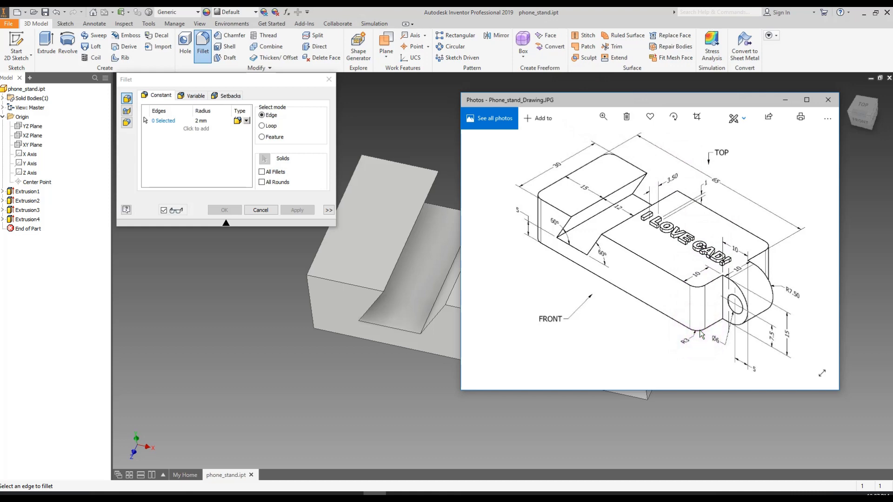
pyautogui.moveTo(696, 95); pyautogui.dragTo(0, 61)
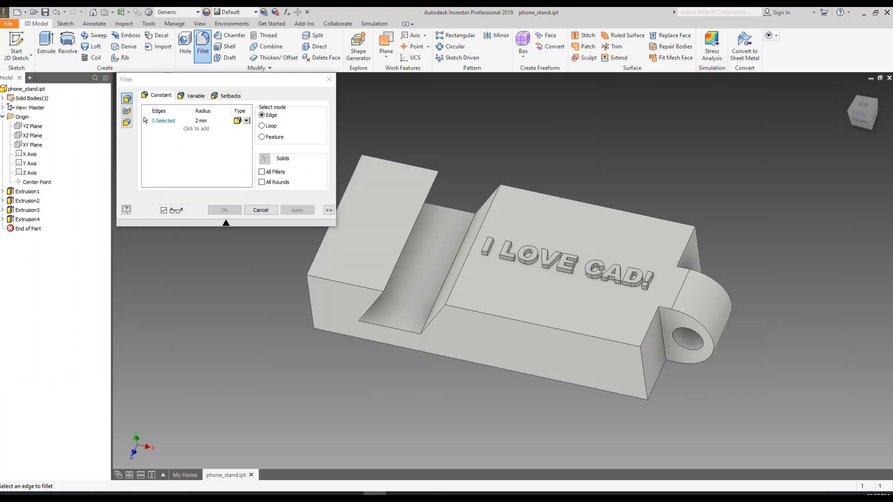
# - Set the fillet radius to 3 mm and select the block's four outer vertical corner edges, including the hidden rear one
pyautogui.click(205, 121)
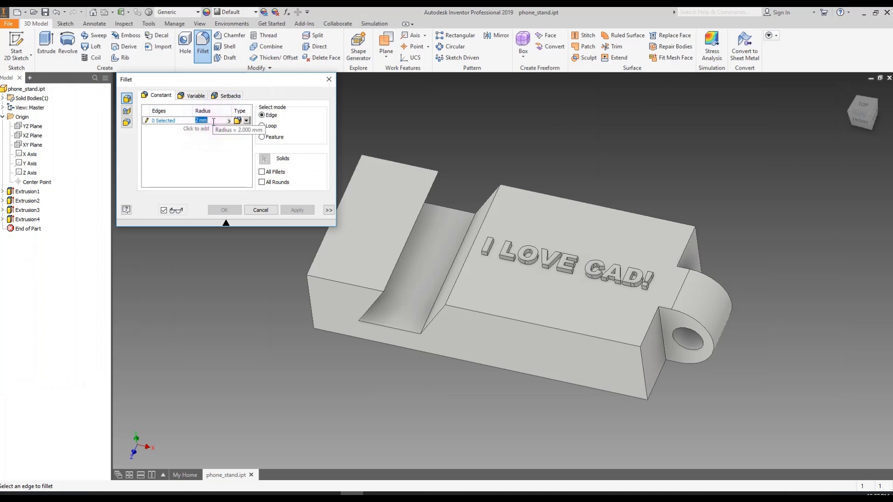
pyautogui.write('3')
pyautogui.click(199, 146)
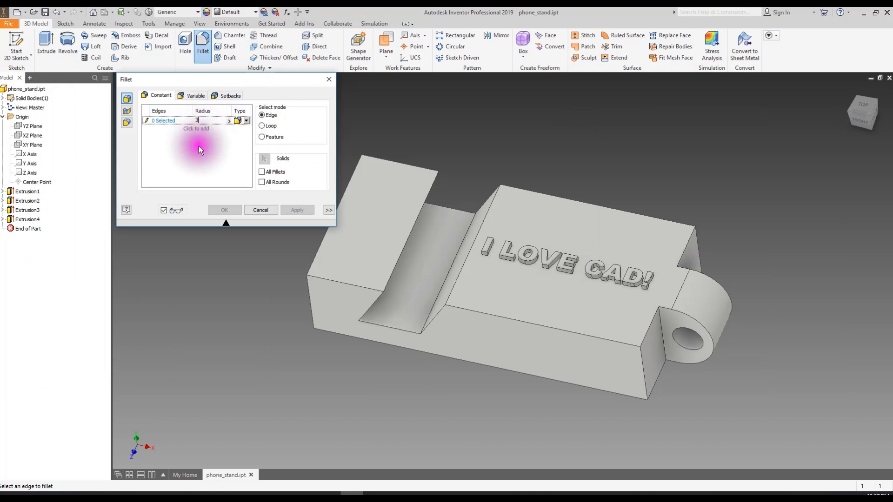
pyautogui.moveTo(277, 88); pyautogui.dragTo(250, 95)
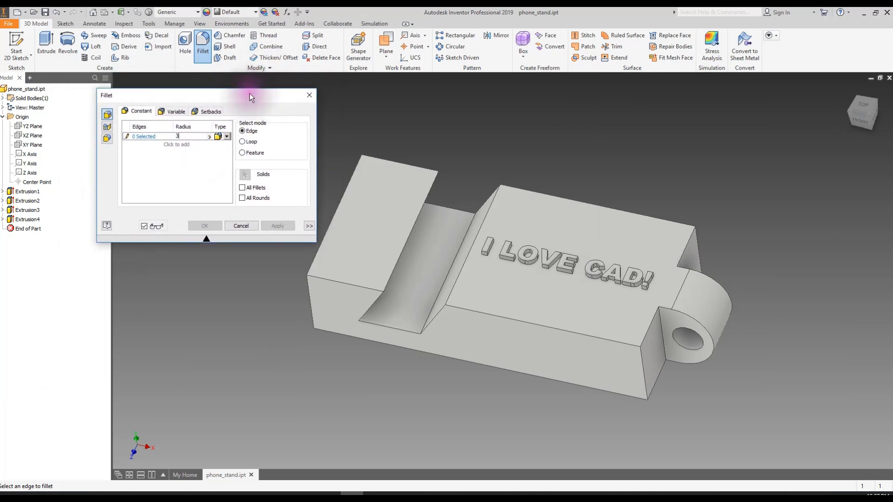
pyautogui.click(459, 83)
pyautogui.click(361, 251)
pyautogui.click(310, 302)
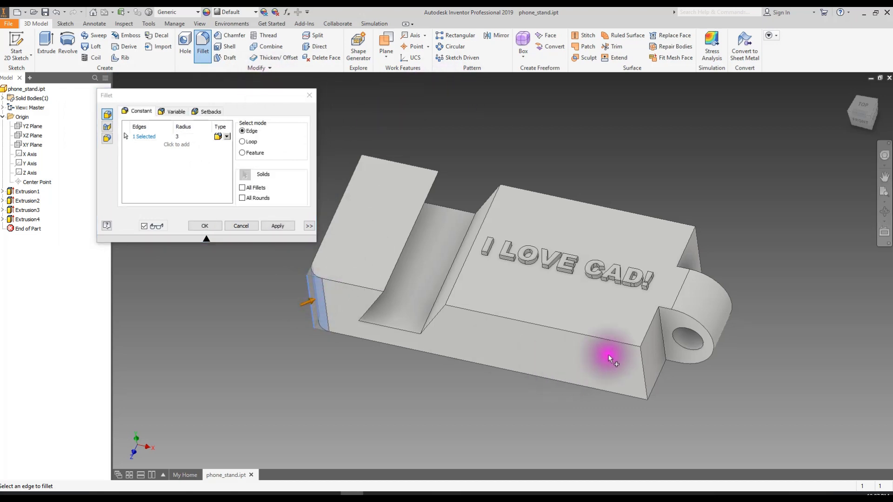
pyautogui.click(644, 362)
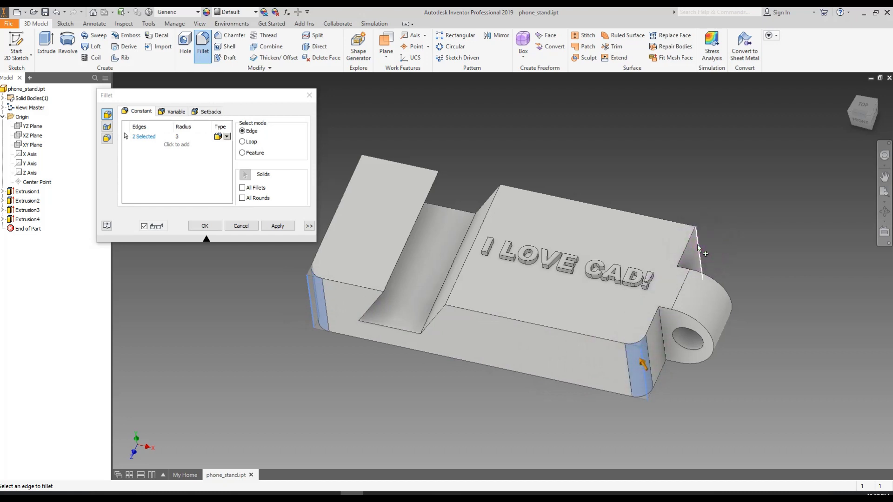
pyautogui.click(698, 248)
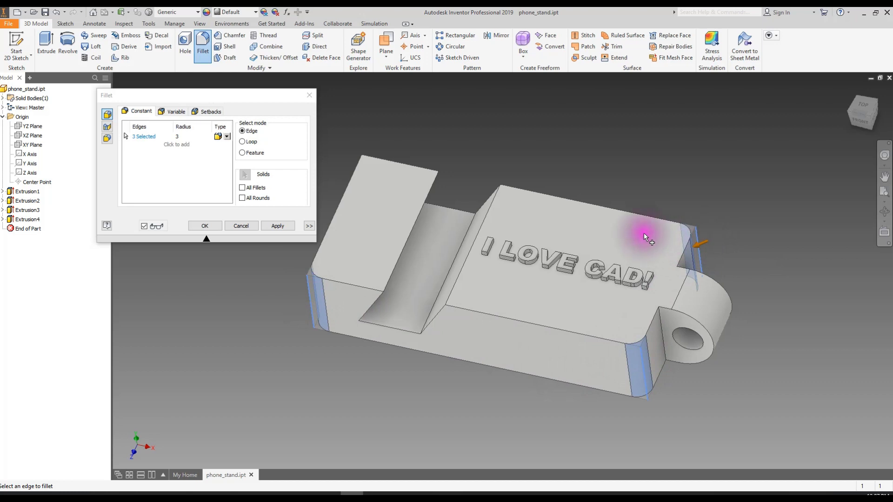
pyautogui.keyDown('shift'); pyautogui.moveTo(275, 332); pyautogui.dragTo(462, 343, button='middle'); pyautogui.keyUp('shift')
pyautogui.click(648, 286)
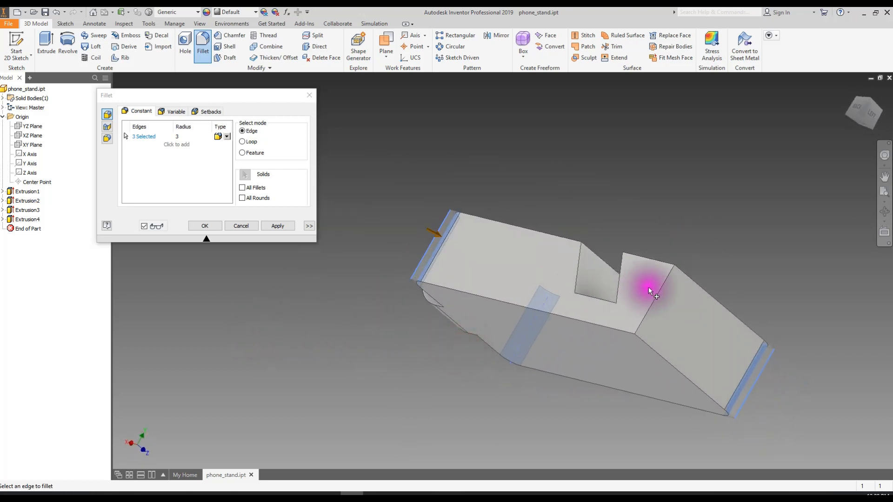
pyautogui.click(658, 291)
pyautogui.keyDown('shift'); pyautogui.moveTo(779, 264); pyautogui.dragTo(534, 269, button='middle'); pyautogui.keyUp('shift')
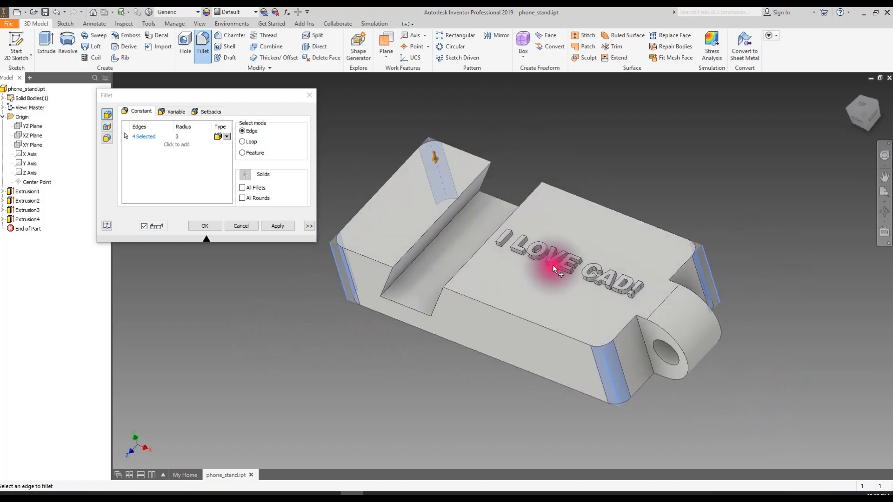
# - Try adding the text face's long front edge to the selection, remove it, and apply the 3 mm fillet to the four corners
pyautogui.click(465, 292)
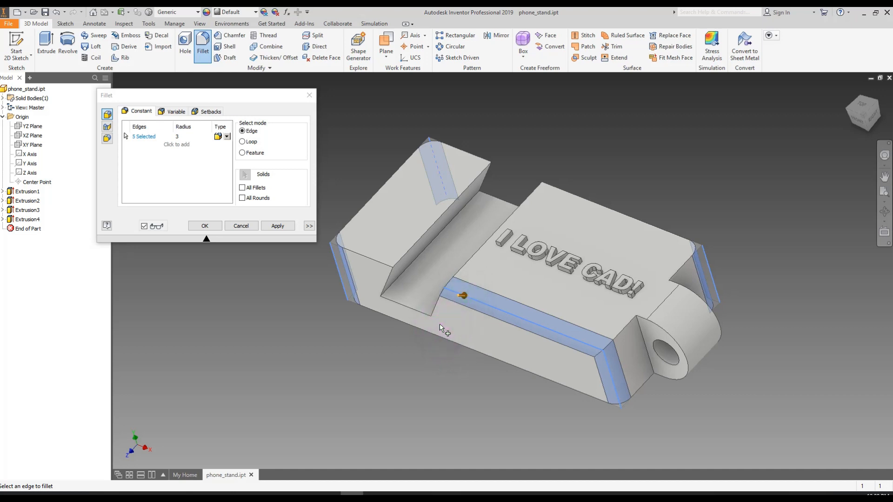
pyautogui.keyDown('ctrl'); pyautogui.click(492, 304); pyautogui.keyUp('ctrl')
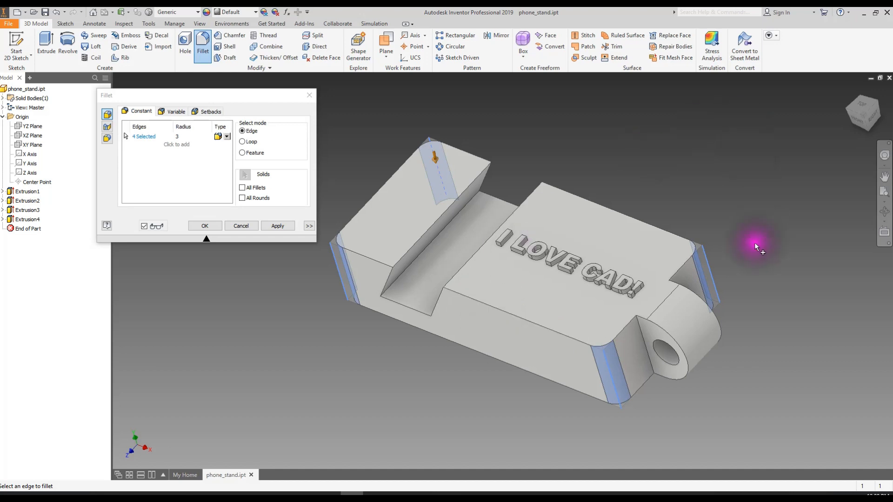
pyautogui.keyDown('shift'); pyautogui.moveTo(401, 344); pyautogui.dragTo(428, 342, button='middle'); pyautogui.keyUp('shift')
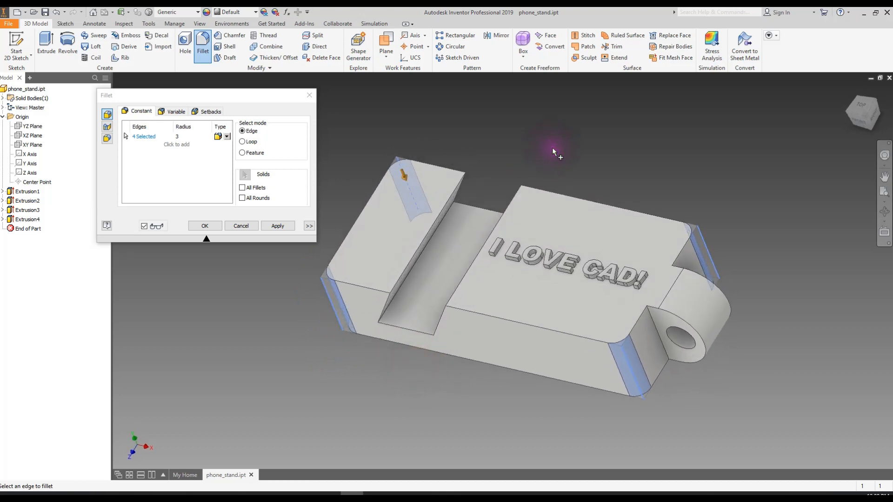
pyautogui.click(286, 227)
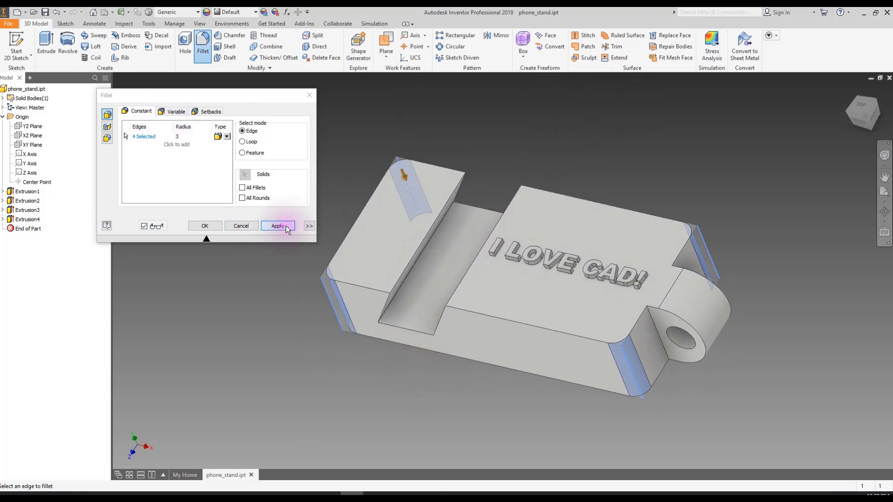
pyautogui.click(278, 224)
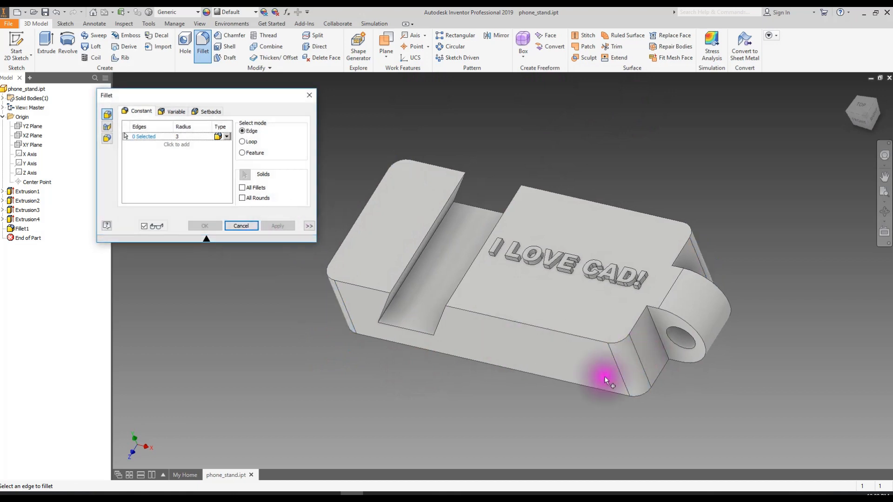
# - Inspect the rounded corners, leave the Fillet command and save the part
pyautogui.keyDown('shift'); pyautogui.moveTo(468, 412); pyautogui.dragTo(502, 413, button='middle'); pyautogui.keyUp('shift')
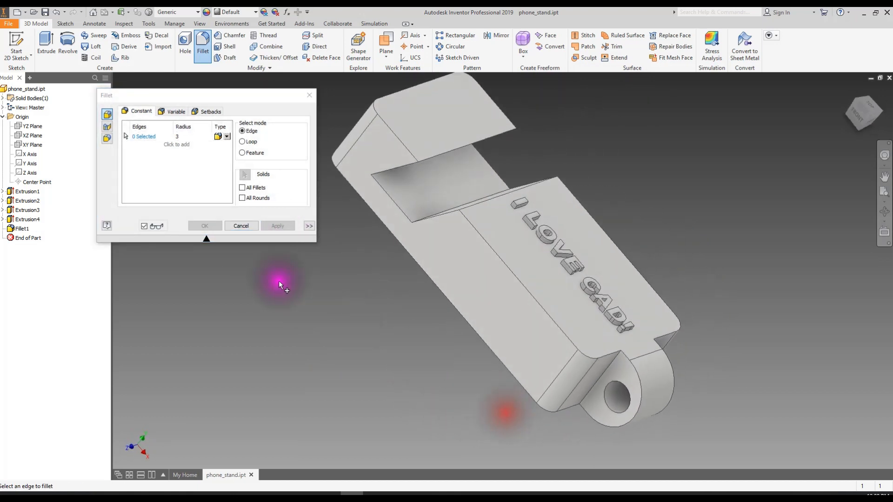
pyautogui.click(238, 226)
pyautogui.keyDown('shift'); pyautogui.moveTo(651, 270); pyautogui.dragTo(667, 244, button='middle'); pyautogui.keyUp('shift')
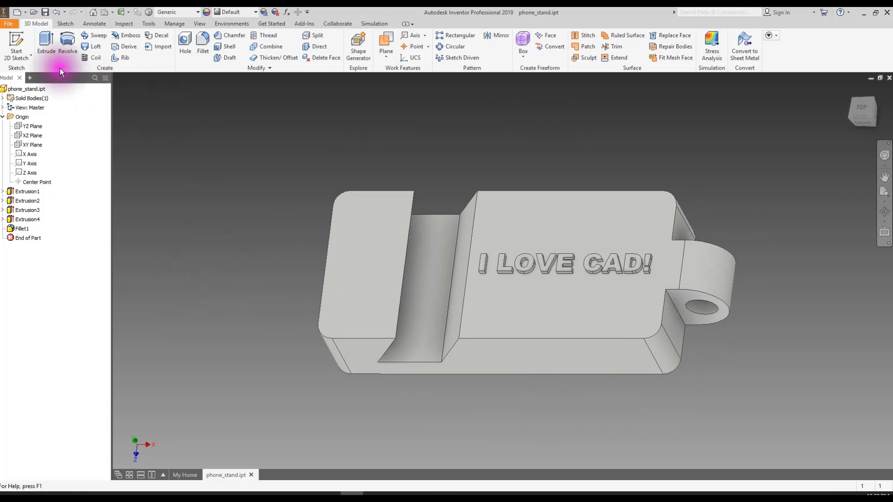
pyautogui.click(45, 12)
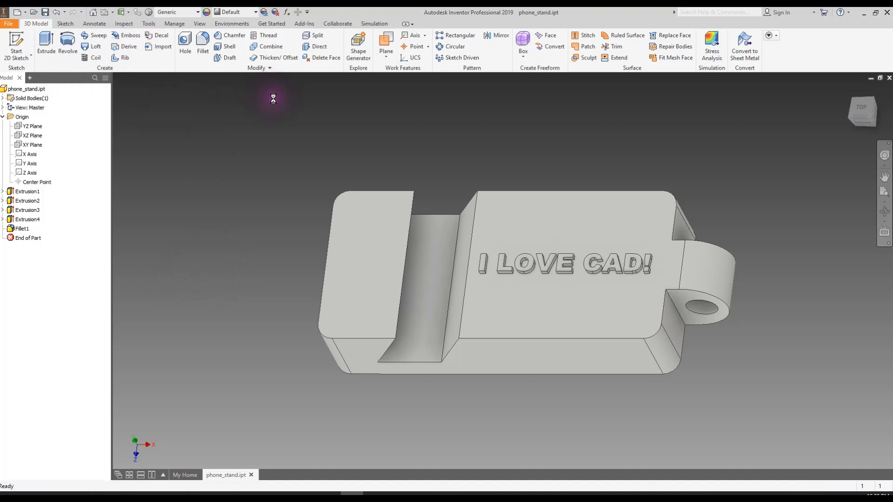
# - Try 3 mm fillets on the phone slot's inner and upper edges and the text face's outer edge, and cancel them
pyautogui.click(203, 45)
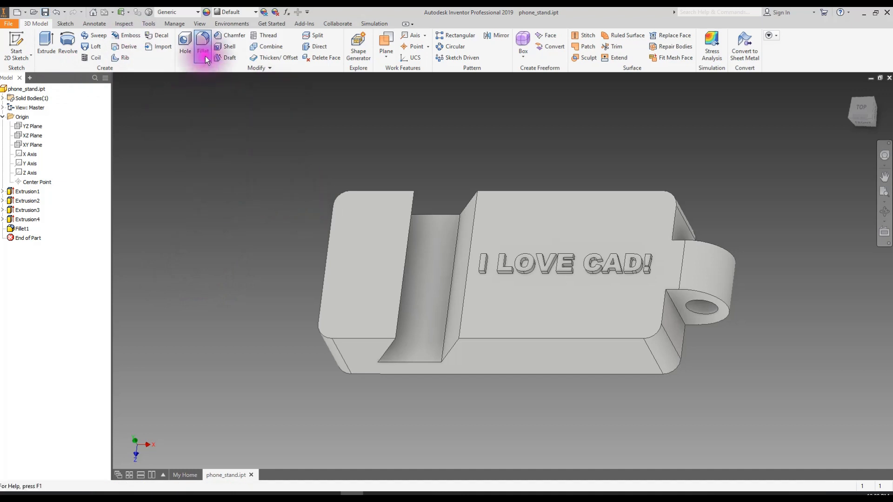
pyautogui.click(447, 316)
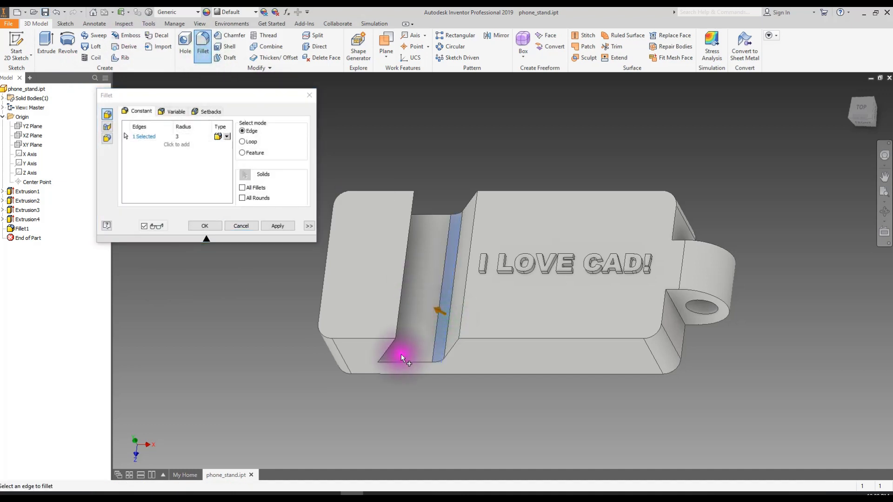
pyautogui.keyDown('shift'); pyautogui.moveTo(499, 344); pyautogui.dragTo(478, 309, button='middle'); pyautogui.keyUp('shift')
pyautogui.click(409, 367)
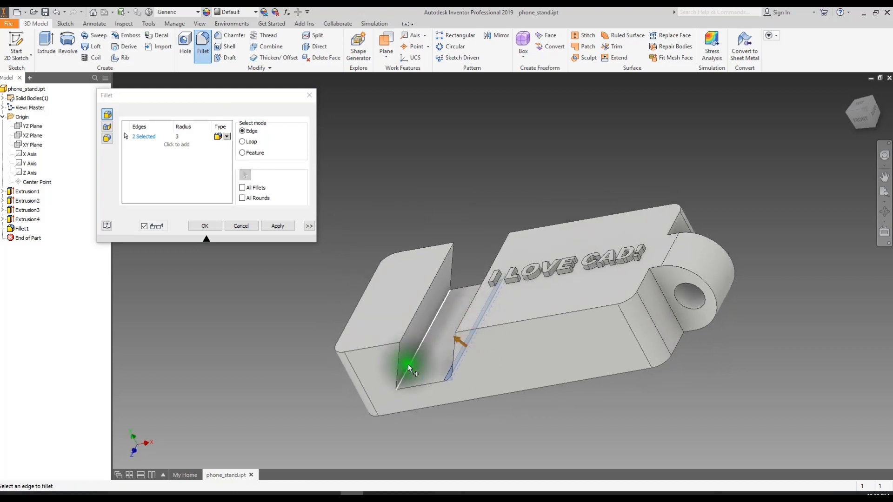
pyautogui.moveTo(432, 387)
pyautogui.keyDown('shift'); pyautogui.mouseDown(button='middle')
pyautogui.moveTo(478, 369)
pyautogui.moveTo(468, 351)
pyautogui.moveTo(454, 385)
pyautogui.moveTo(446, 381)
pyautogui.mouseUp(button='middle'); pyautogui.keyUp('shift')
pyautogui.click(402, 247)
pyautogui.click(469, 251)
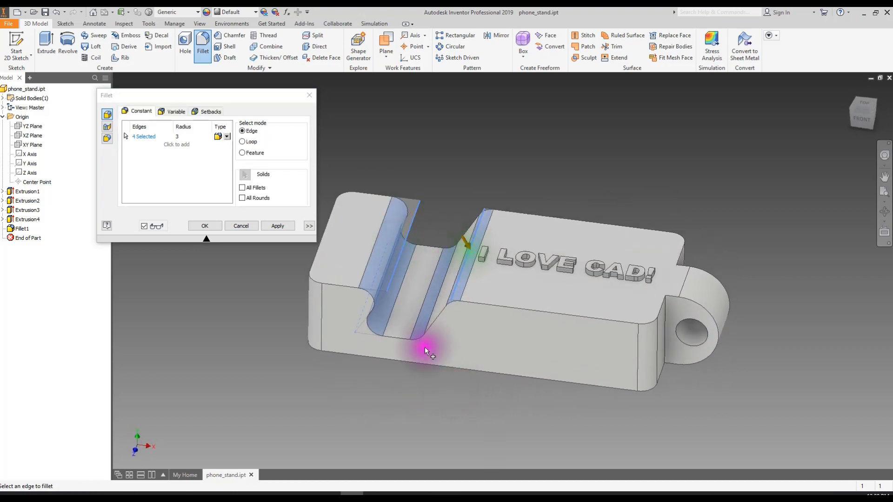
pyautogui.click(520, 300)
pyautogui.click(326, 339)
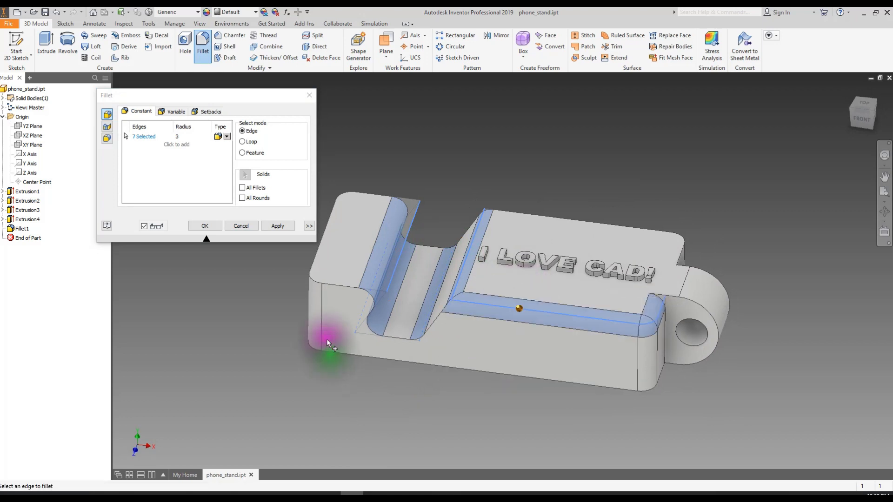
pyautogui.click(240, 226)
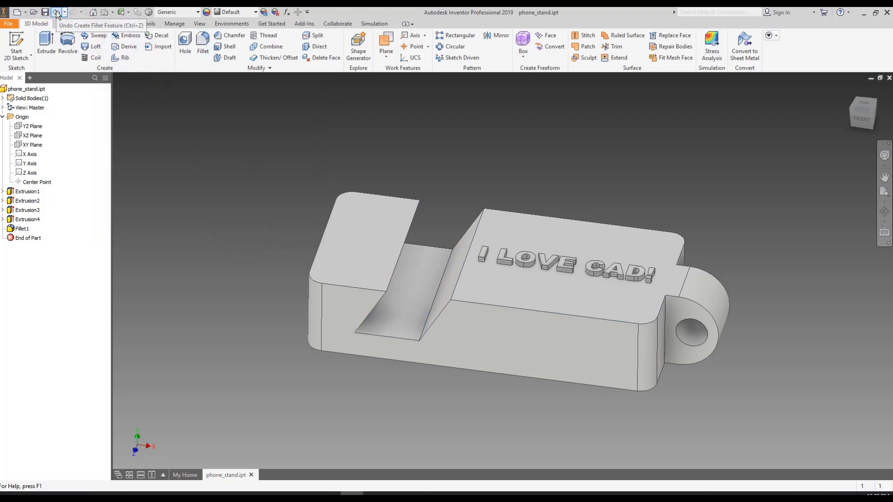
pyautogui.click(209, 220)
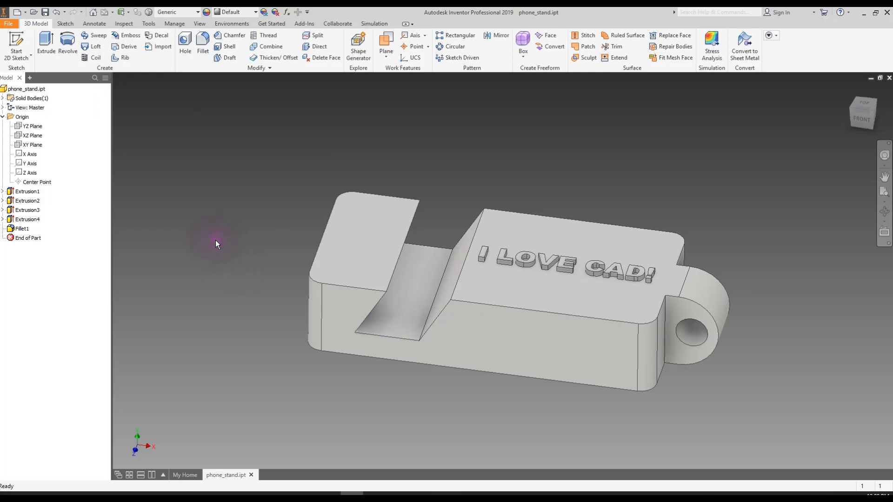
# - Start an equal-distance chamfer and select the outer edge chains around both top faces of the block
pyautogui.click(231, 34)
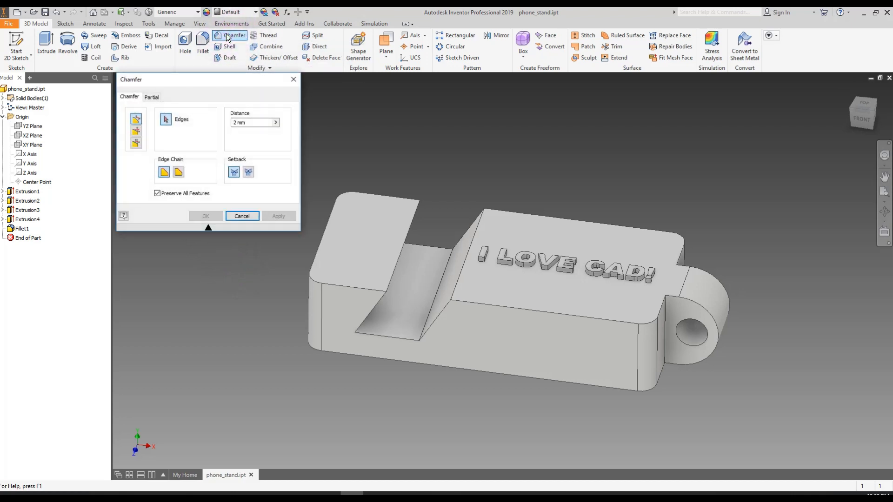
pyautogui.click(511, 308)
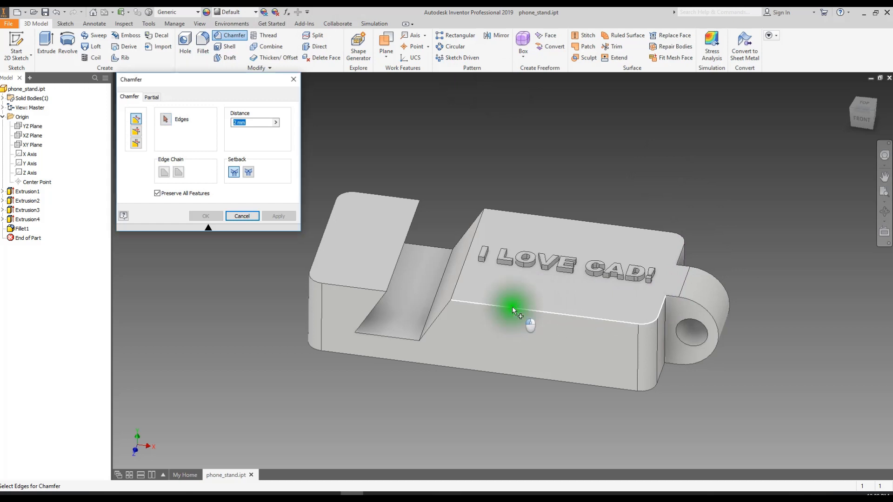
pyautogui.click(324, 282)
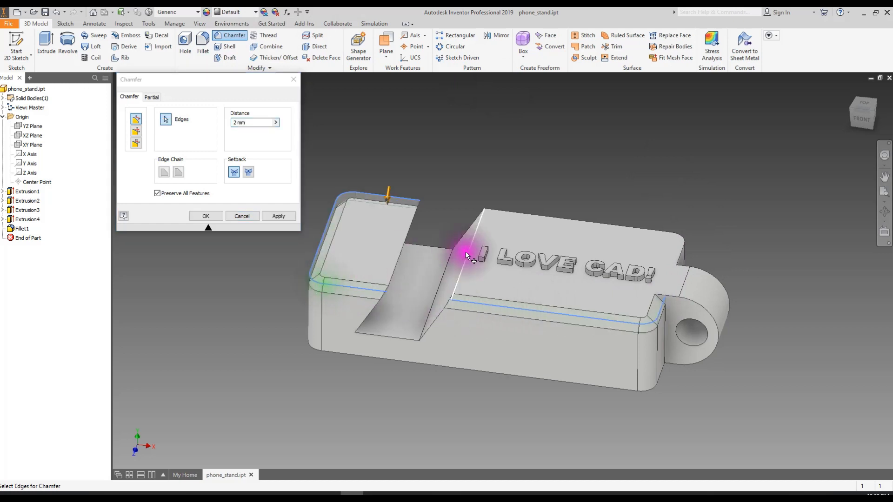
pyautogui.keyDown('shift'); pyautogui.moveTo(426, 325); pyautogui.dragTo(524, 328, button='middle'); pyautogui.keyUp('shift')
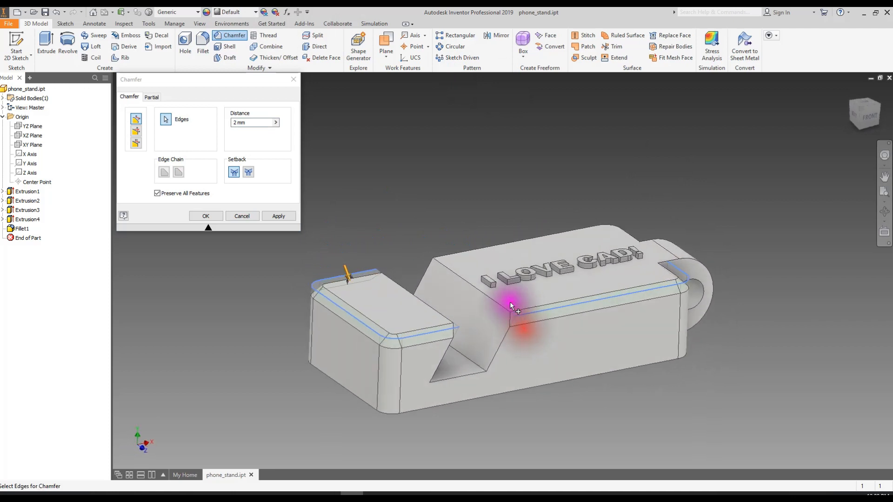
pyautogui.keyDown('shift'); pyautogui.moveTo(590, 329); pyautogui.dragTo(529, 200, button='middle'); pyautogui.keyUp('shift')
pyautogui.keyDown('shift'); pyautogui.moveTo(511, 351); pyautogui.dragTo(478, 255, button='middle'); pyautogui.keyUp('shift')
# - Try chamfer distances of 4 mm and 1 mm on the selected top edges
pyautogui.doubleClick(231, 122)
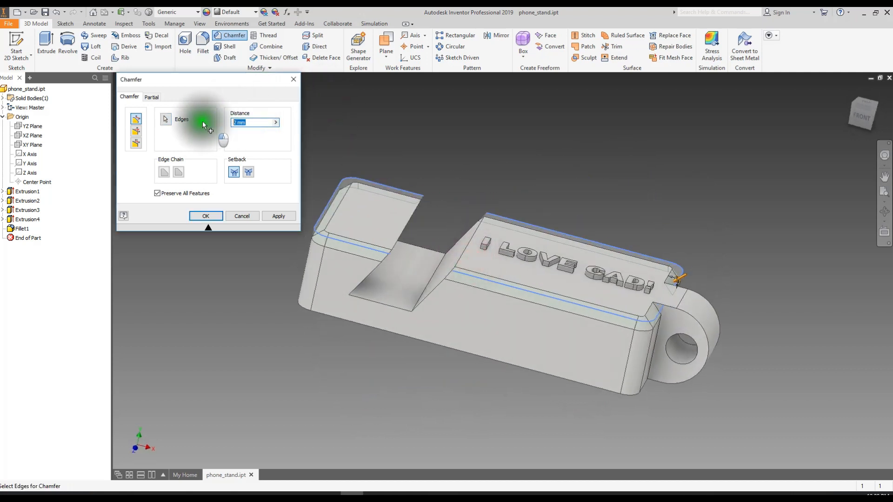
pyautogui.write('4')
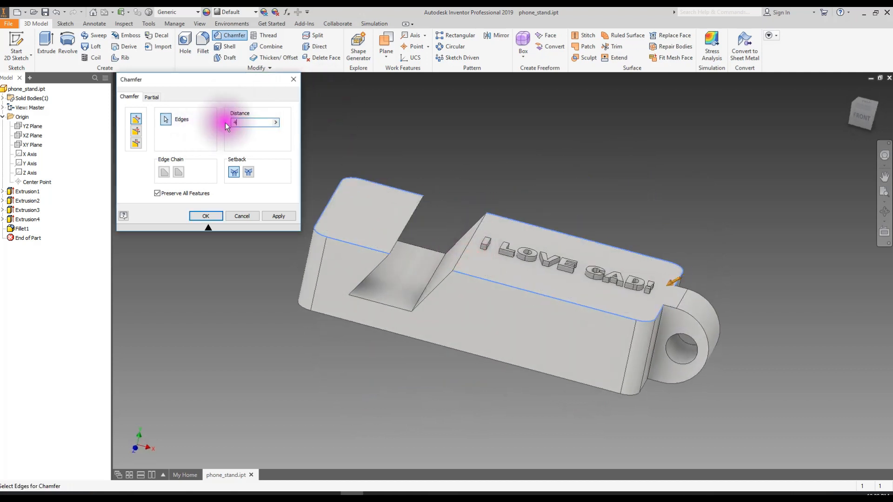
pyautogui.doubleClick(230, 120)
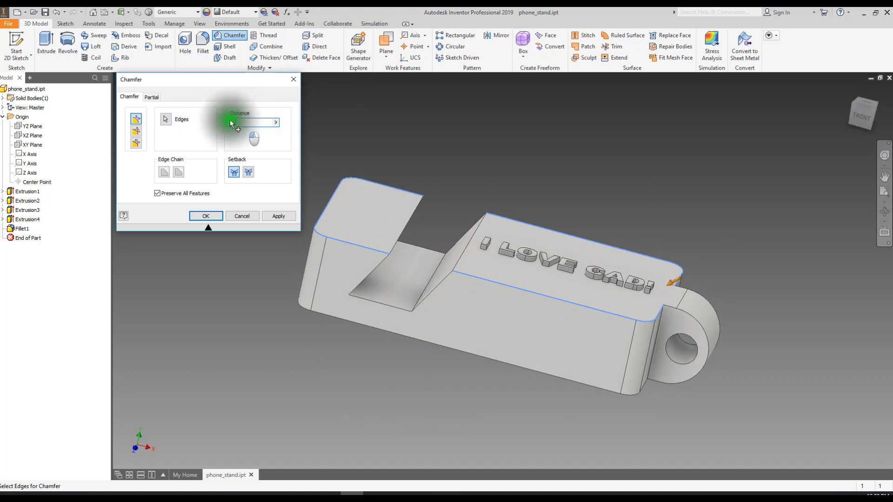
pyautogui.write('1')
pyautogui.click(612, 159)
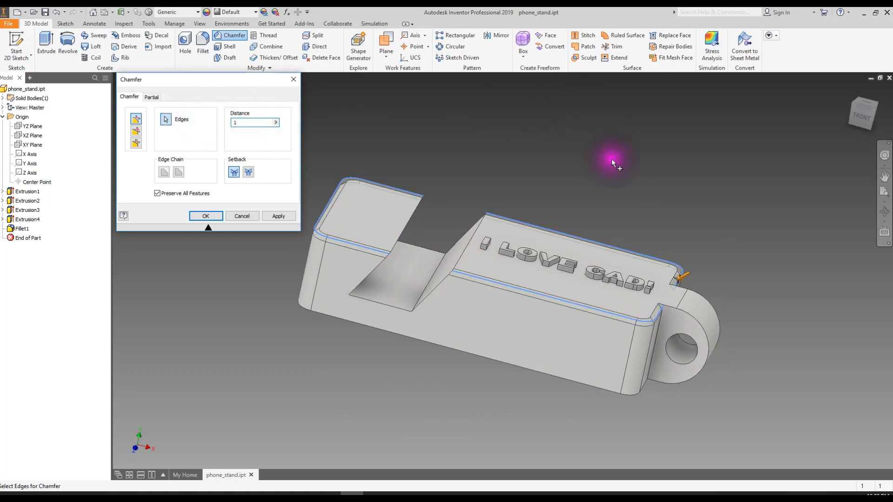
# - Try chamfer distances of 5 mm and 3 mm on the selected top edges
pyautogui.keyDown('shift'); pyautogui.moveTo(524, 317); pyautogui.dragTo(553, 312, button='middle'); pyautogui.keyUp('shift')
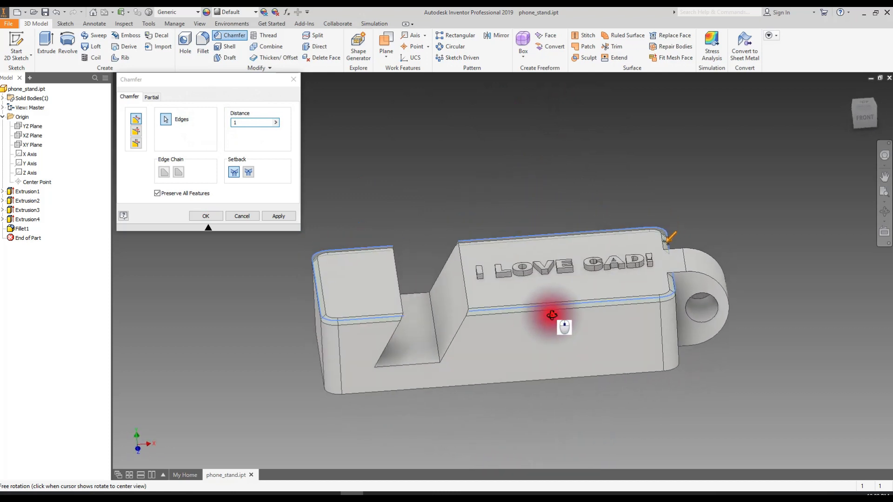
pyautogui.click(249, 122)
pyautogui.doubleClick(249, 122)
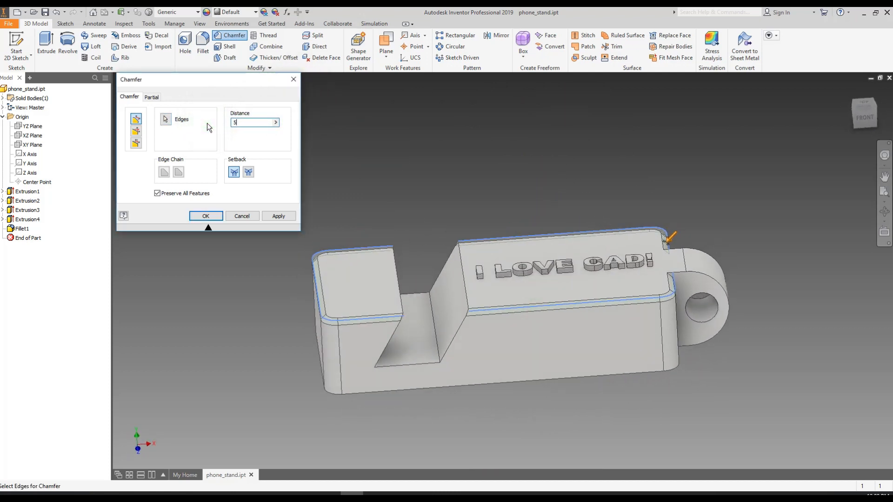
pyautogui.write('5')
pyautogui.click(246, 115)
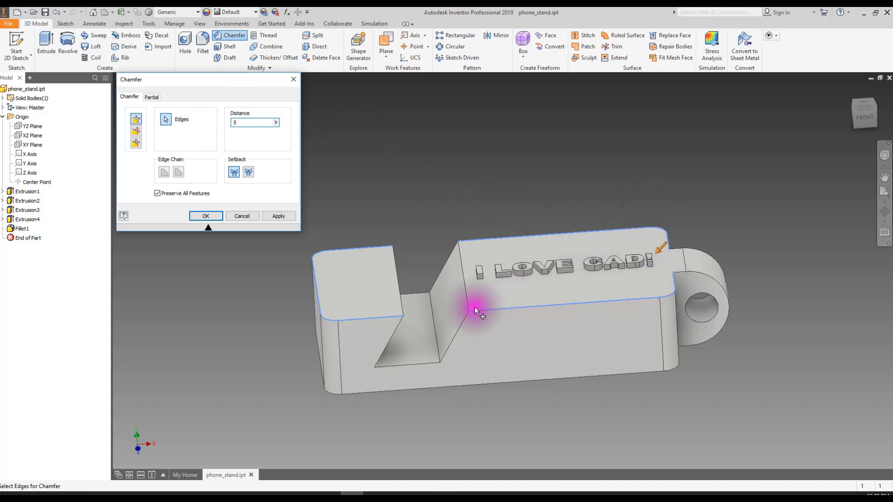
pyautogui.doubleClick(263, 122)
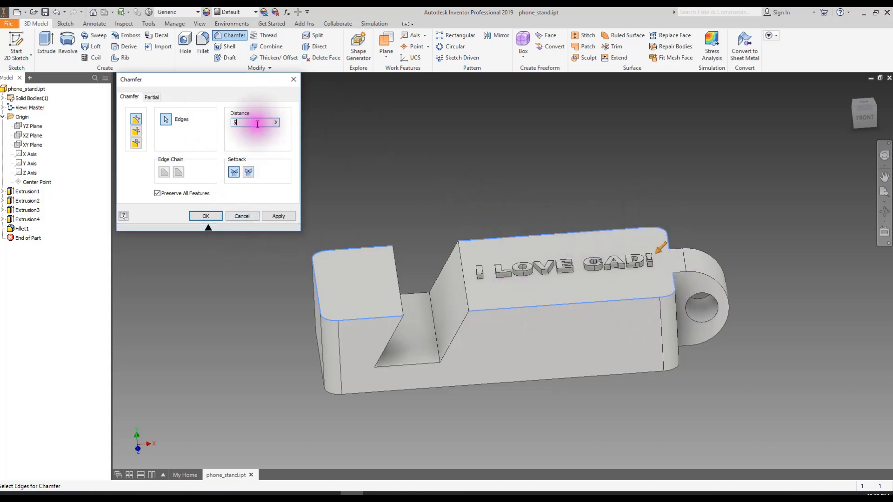
pyautogui.write('3')
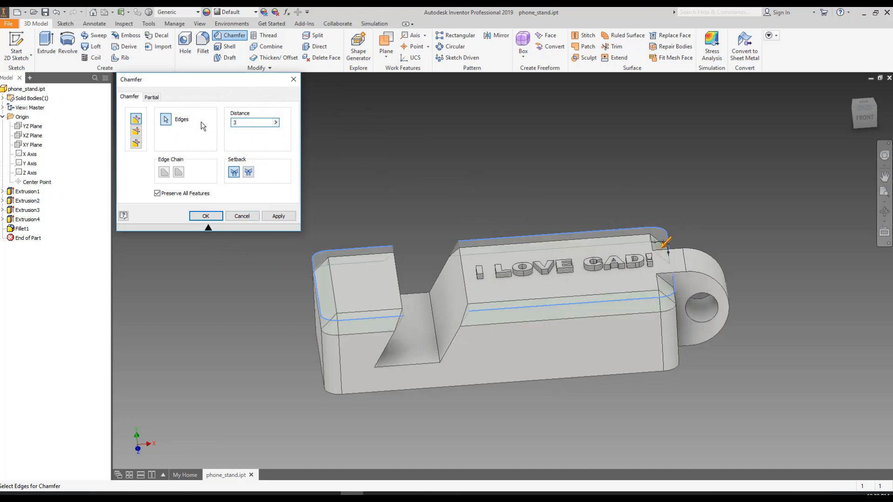
# - Deselect the text face's front edge chain, apply the 3 mm chamfer to the remaining top edges, and undo it
pyautogui.keyDown('shift'); pyautogui.moveTo(524, 364); pyautogui.dragTo(494, 373, button='middle'); pyautogui.keyUp('shift')
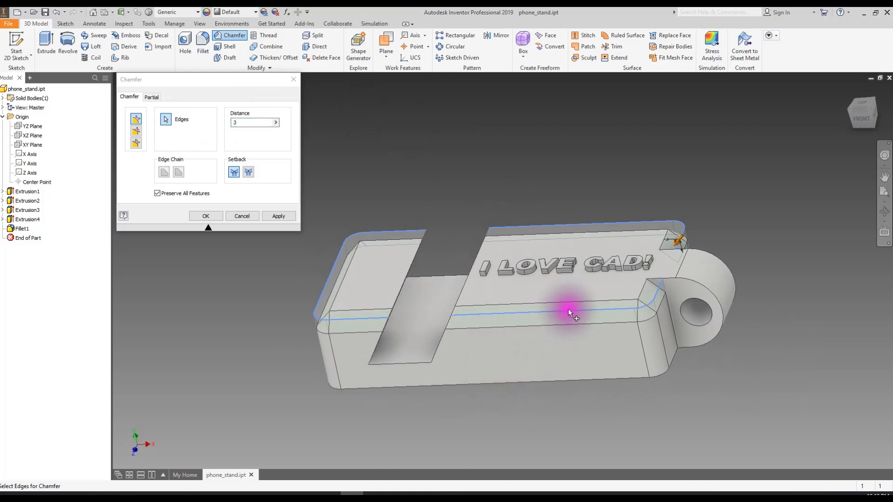
pyautogui.keyDown('ctrl'); pyautogui.click(520, 312); pyautogui.keyUp('ctrl')
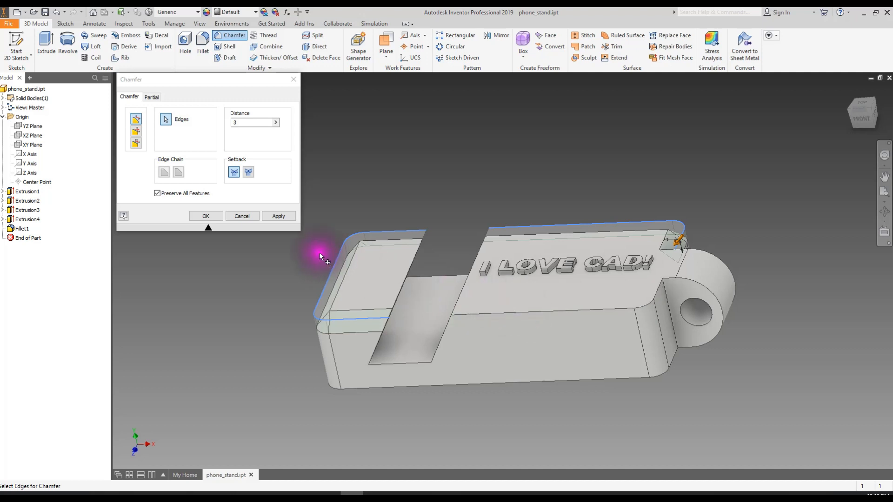
pyautogui.click(277, 216)
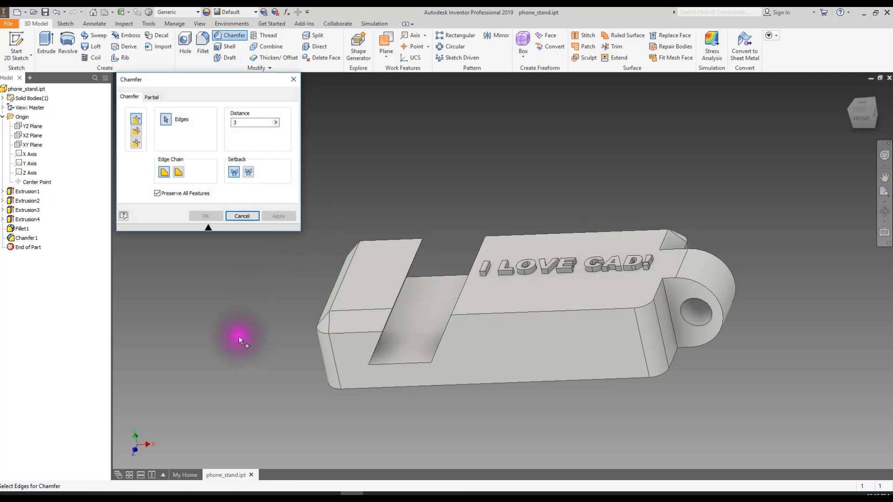
pyautogui.click(240, 215)
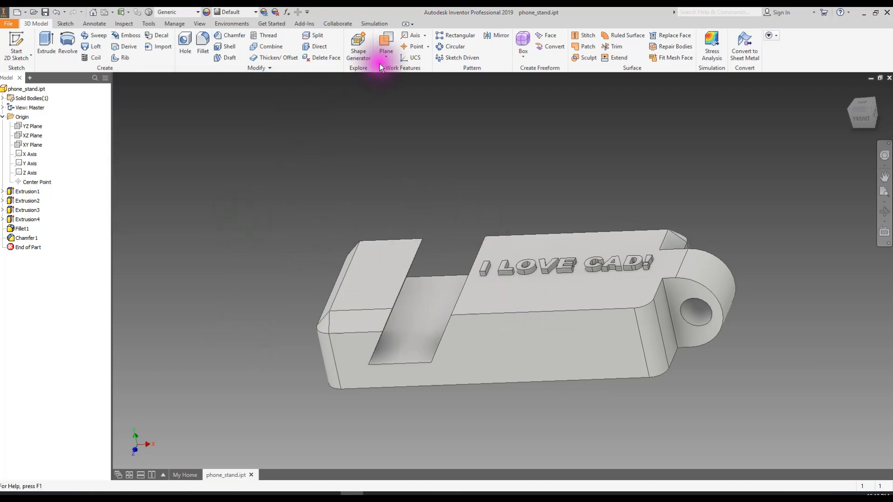
pyautogui.click(56, 9)
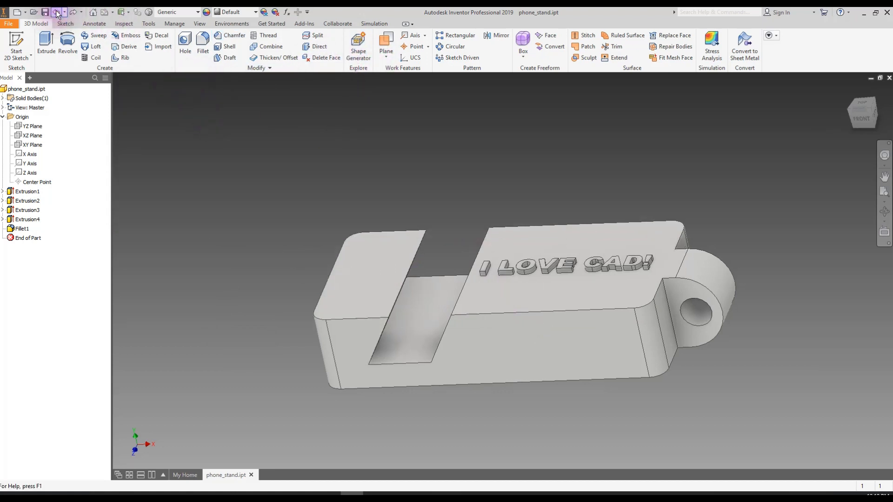
pyautogui.moveTo(293, 165); pyautogui.dragTo(197, 160)
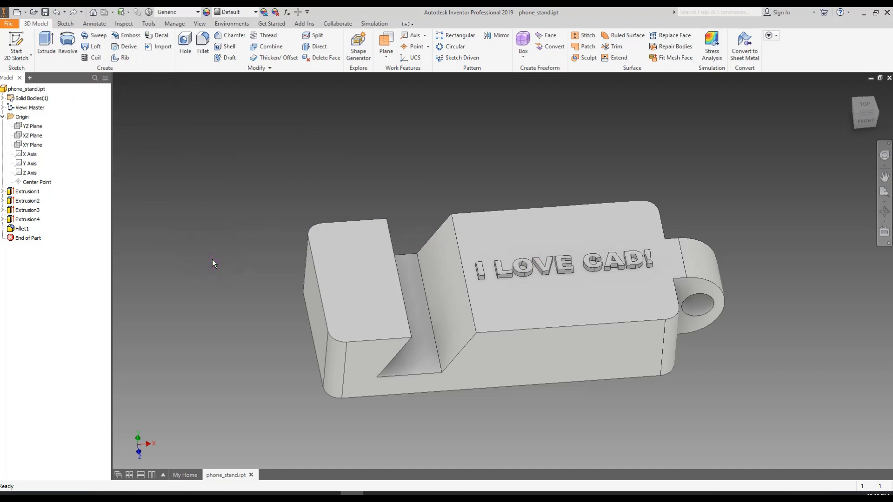
# - Assign the ABS Plastic material from the Inventor Material Library to the phone stand
pyautogui.keyDown('shift'); pyautogui.moveTo(369, 201); pyautogui.dragTo(443, 173, button='middle'); pyautogui.keyUp('shift')
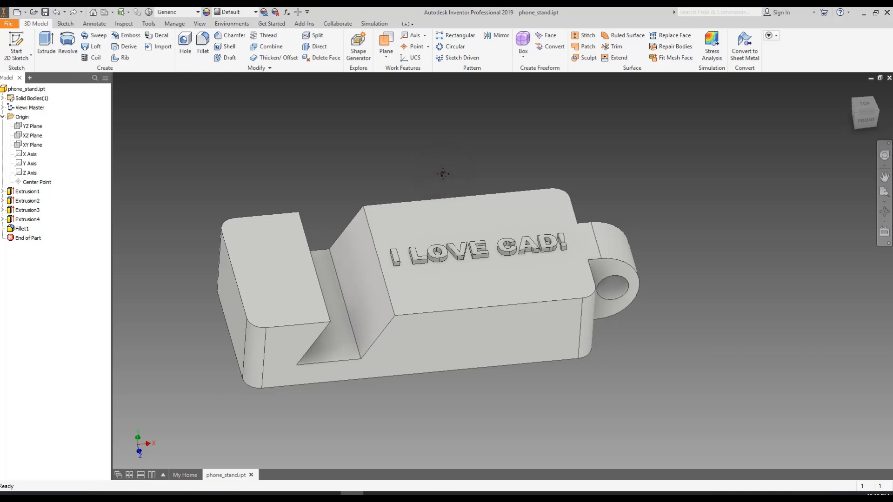
pyautogui.keyDown('shift'); pyautogui.moveTo(534, 355); pyautogui.dragTo(431, 305, button='middle'); pyautogui.keyUp('shift')
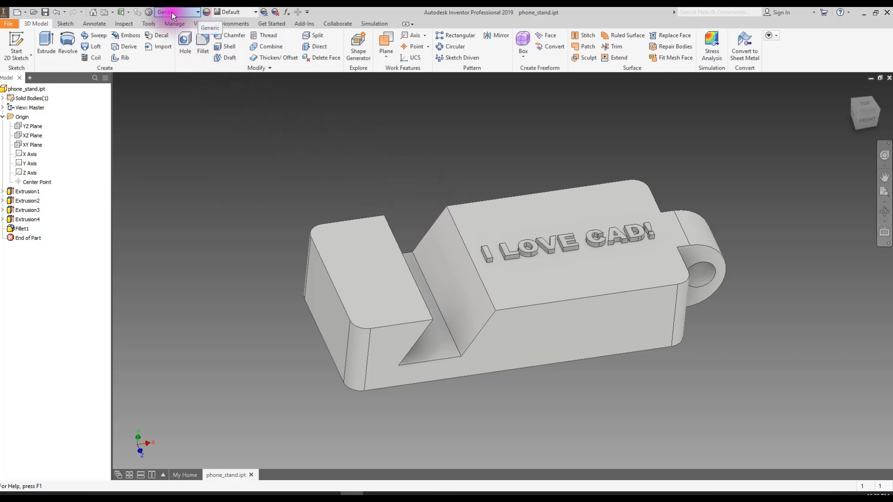
pyautogui.click(198, 13)
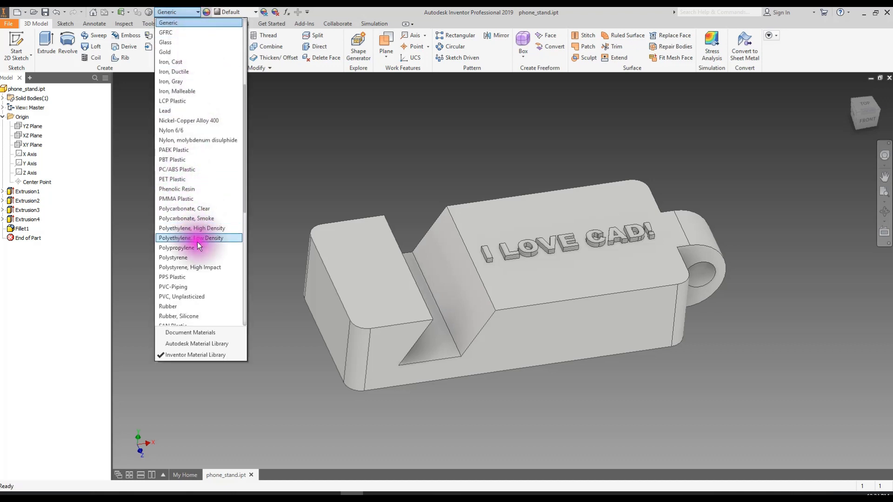
pyautogui.scroll(5, 204, 237)
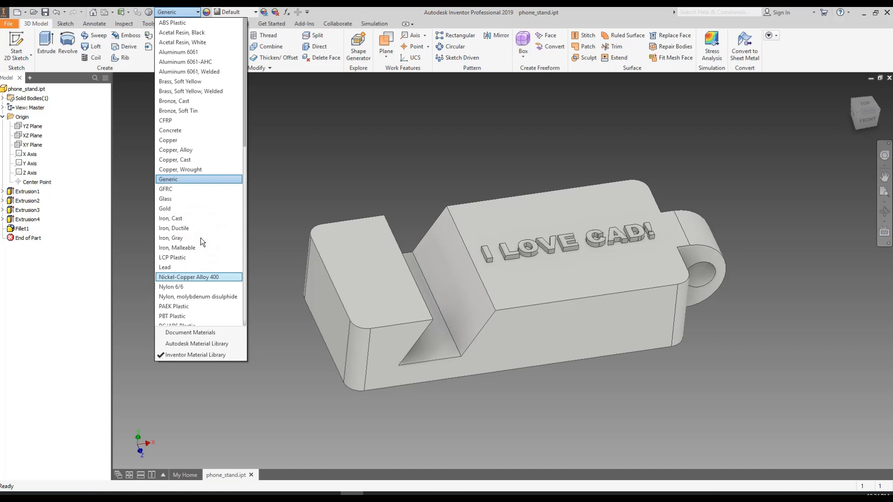
pyautogui.click(168, 23)
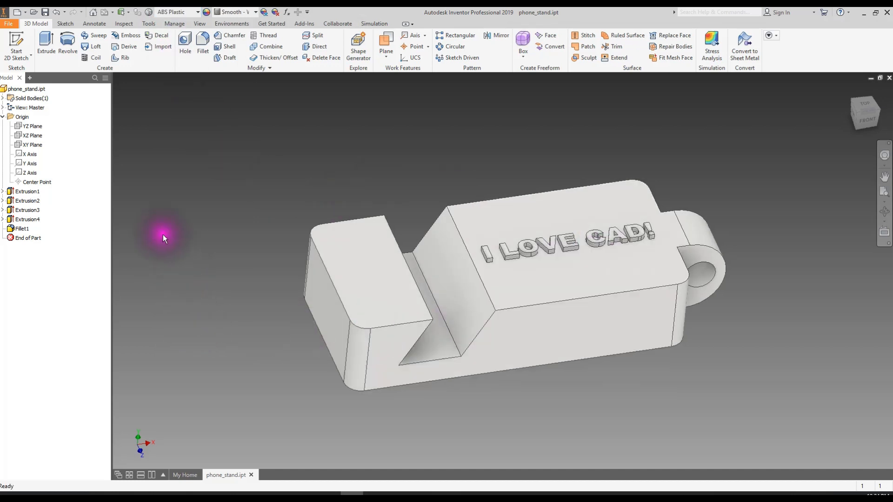
pyautogui.moveTo(372, 174); pyautogui.dragTo(273, 159, button='middle')
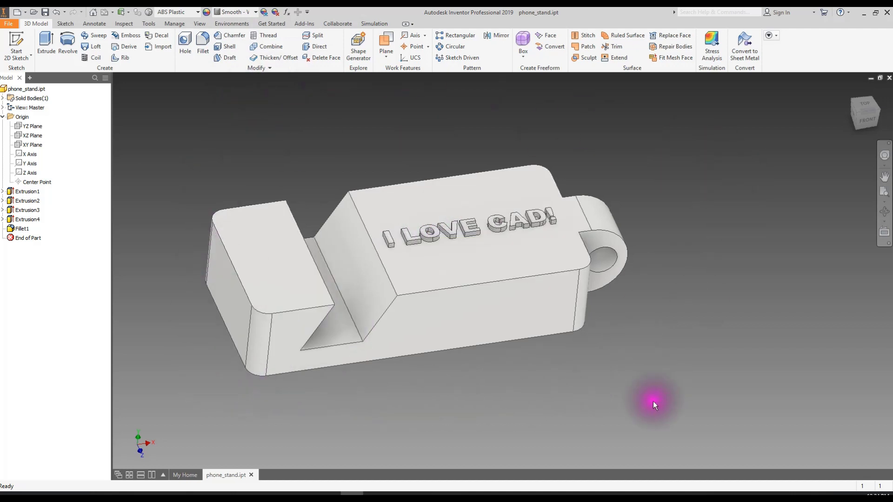
# - Try Steel as the material of the phone stand
pyautogui.click(196, 11)
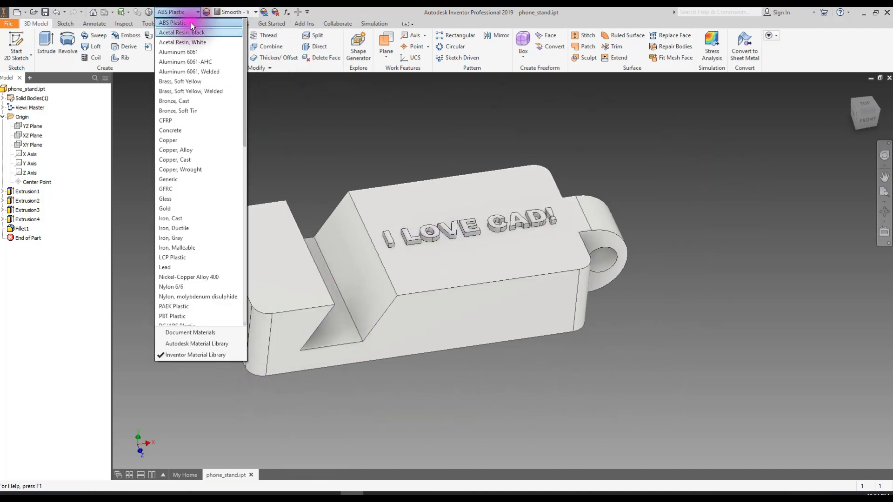
pyautogui.scroll(-3, 198, 208)
pyautogui.scroll(-5, 198, 209)
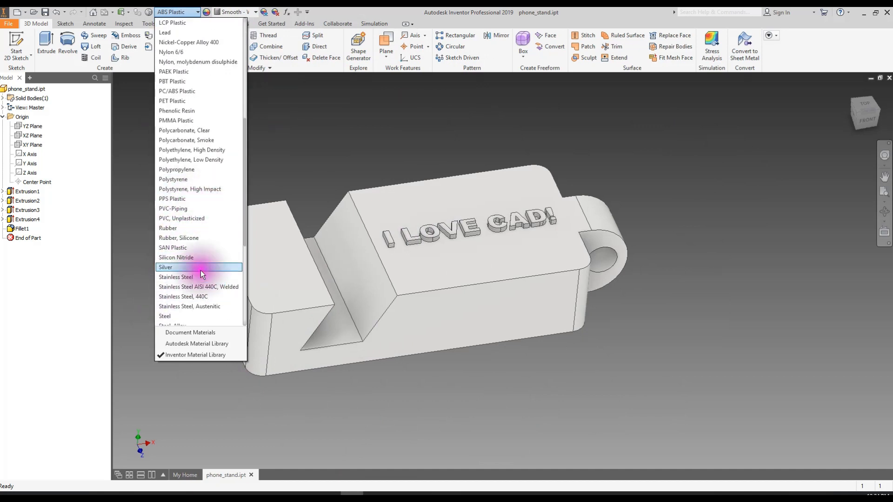
pyautogui.scroll(-1, 179, 287)
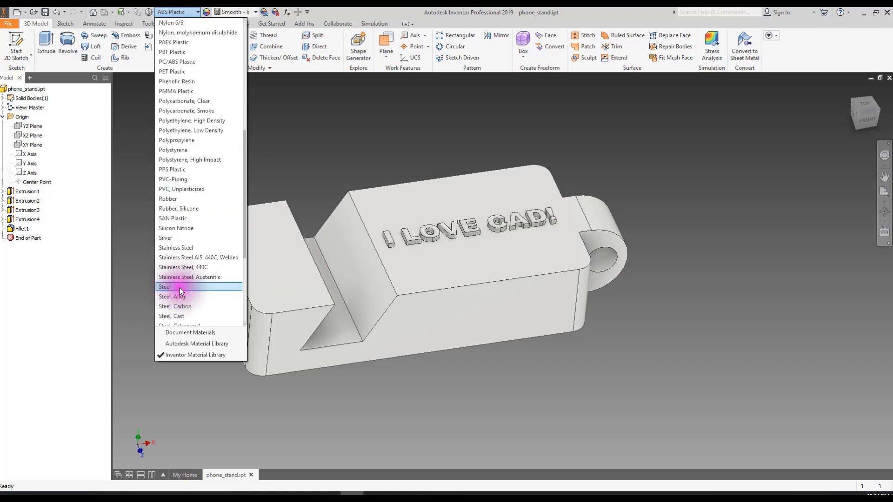
pyautogui.click(176, 287)
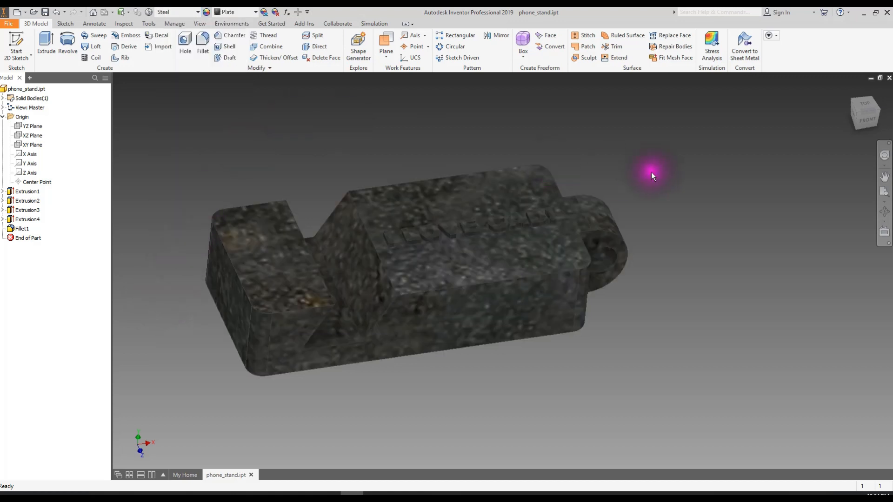
# - Try Stainless Steel and Glass as the phone stand's material and inspect the transparent part from above
pyautogui.click(196, 13)
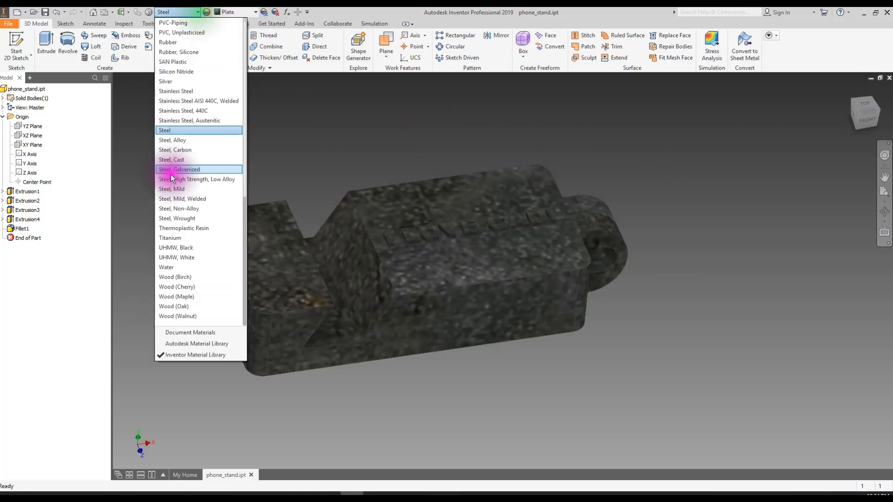
pyautogui.click(191, 91)
pyautogui.click(194, 13)
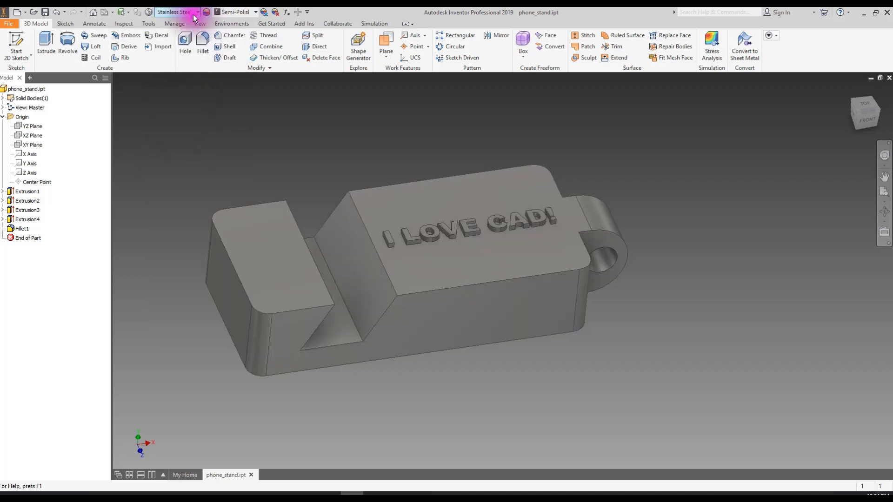
pyautogui.scroll(8, 194, 206)
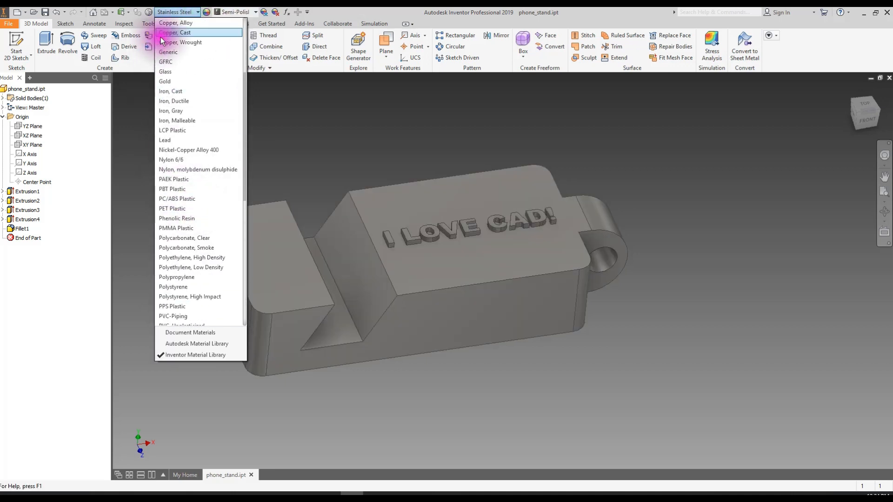
pyautogui.click(177, 72)
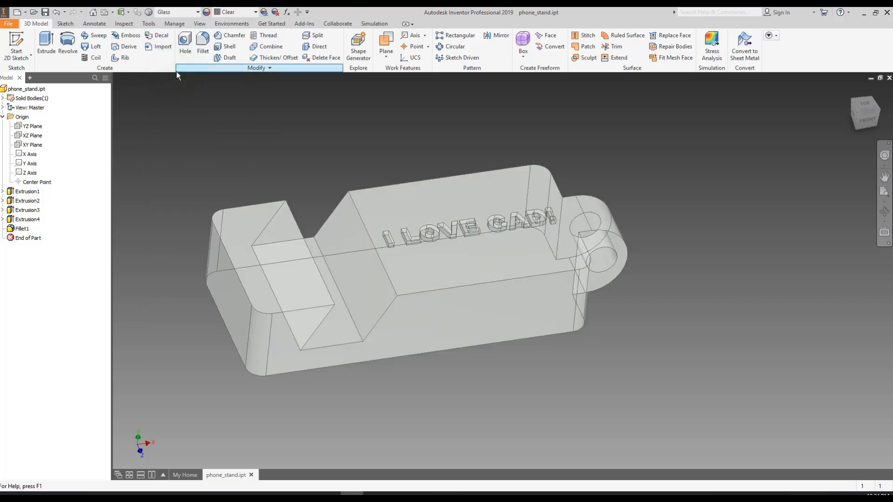
pyautogui.keyDown('shift'); pyautogui.moveTo(355, 169); pyautogui.dragTo(348, 196, button='middle'); pyautogui.keyUp('shift')
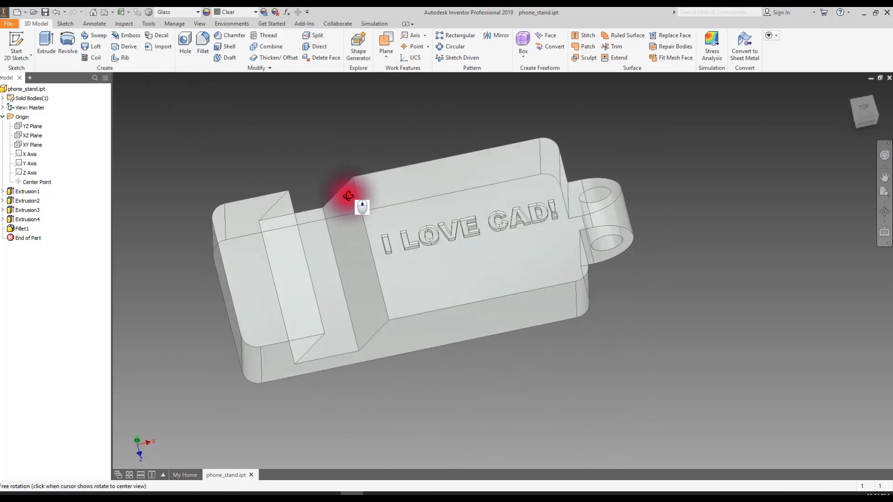
# - Set the phone stand's material back to ABS Plastic
pyautogui.click(186, 12)
pyautogui.scroll(6, 201, 173)
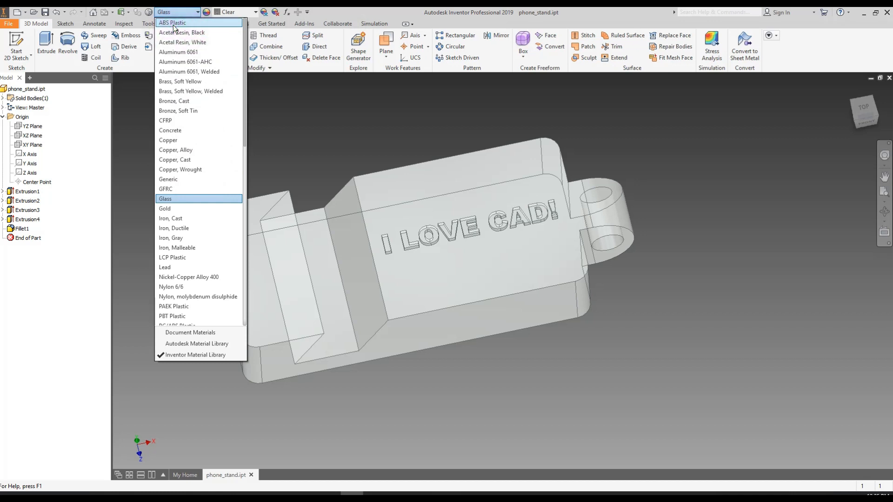
pyautogui.click(174, 21)
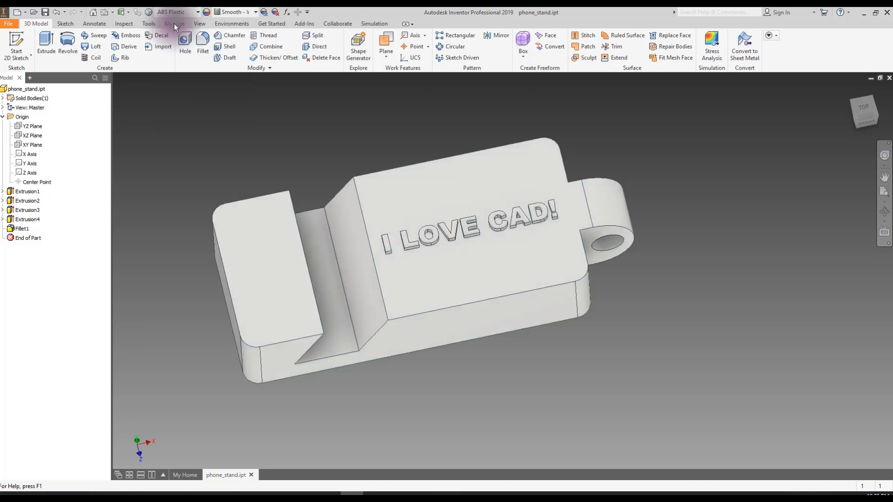
pyautogui.click(199, 107)
pyautogui.click(200, 14)
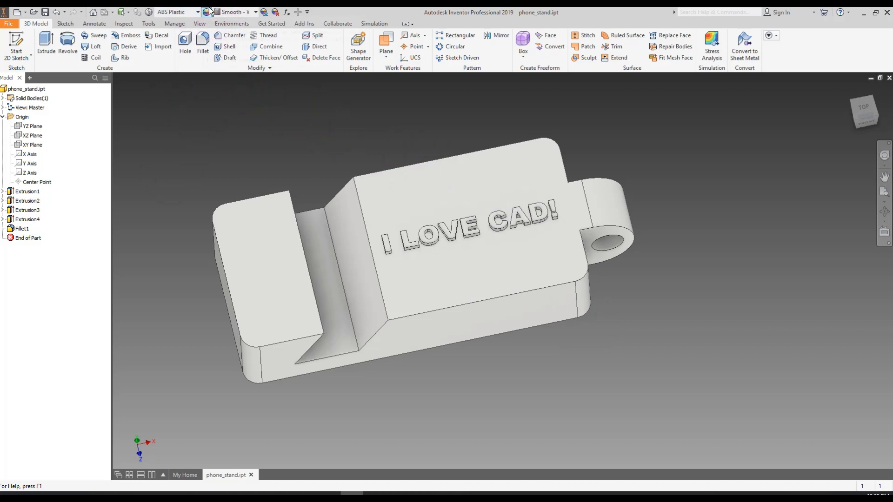
pyautogui.click(483, 141)
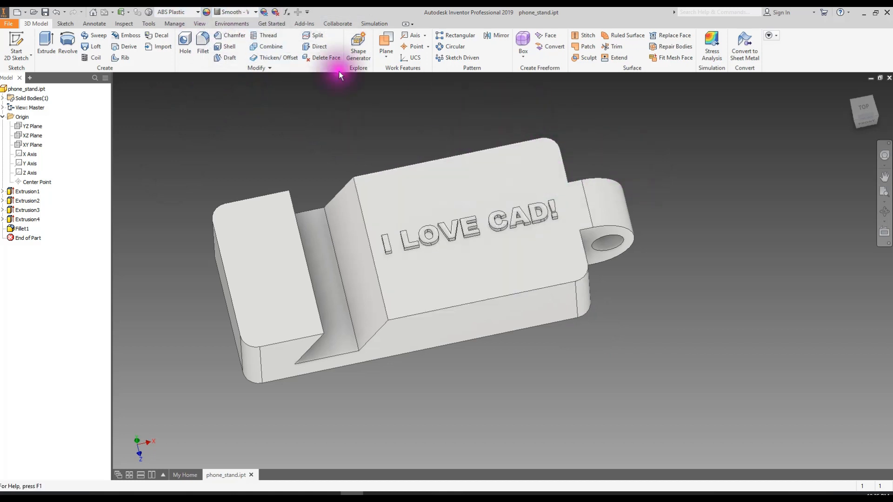
# - Override the phone stand's appearance with Magenta, keeping the assigned material
pyautogui.click(255, 13)
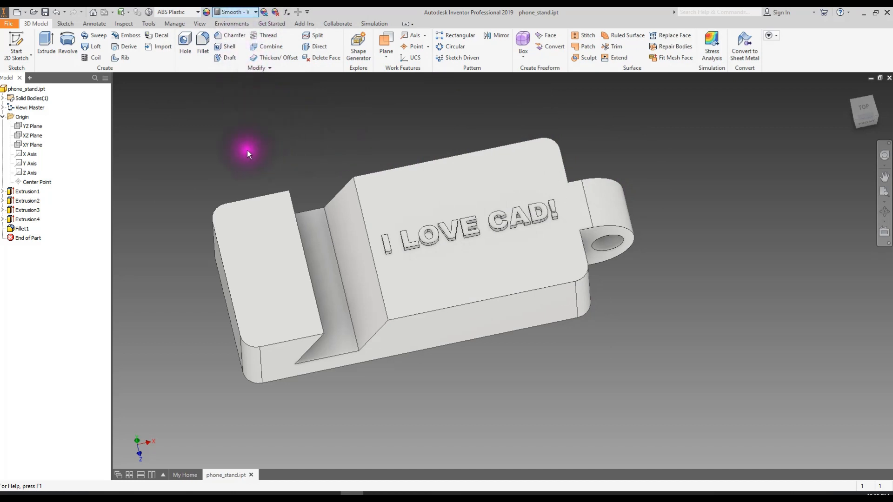
pyautogui.click(255, 12)
pyautogui.scroll(-4, 243, 225)
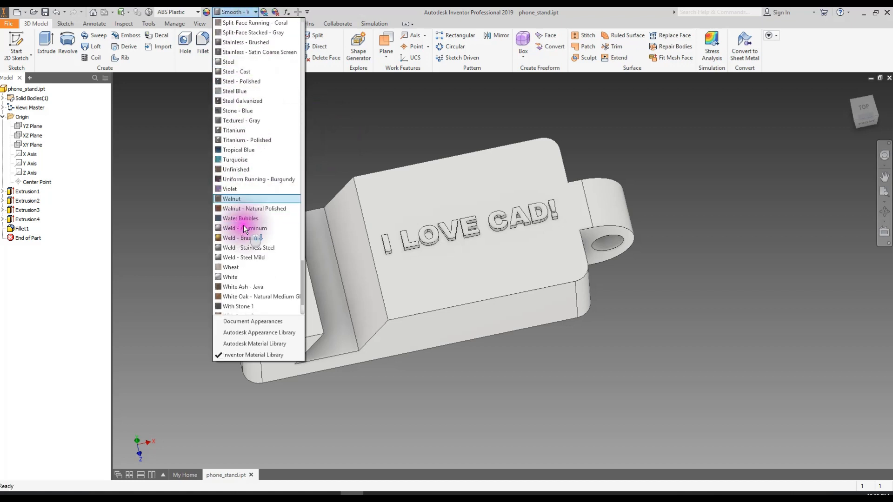
pyautogui.scroll(12, 245, 195)
pyautogui.scroll(11, 246, 199)
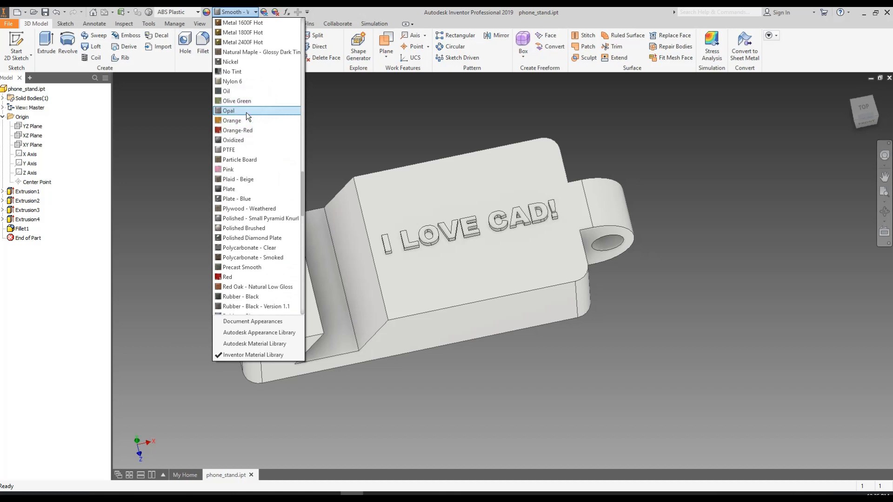
pyautogui.scroll(5, 250, 136)
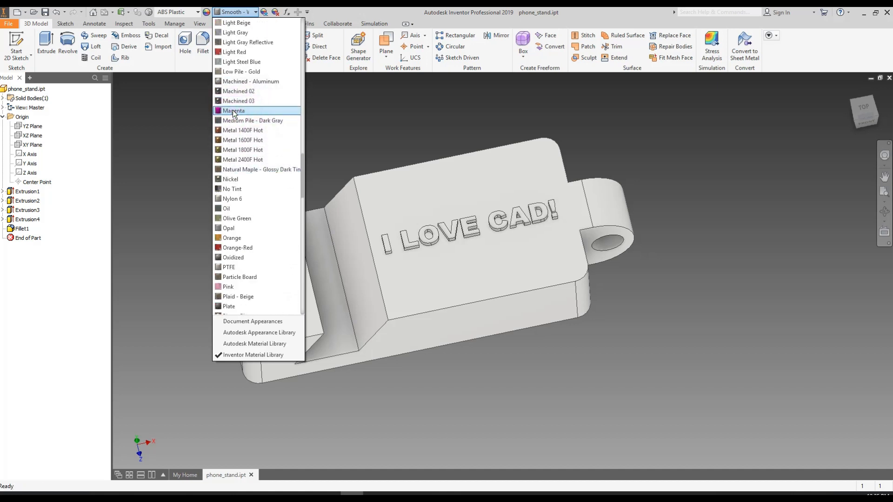
pyautogui.click(232, 110)
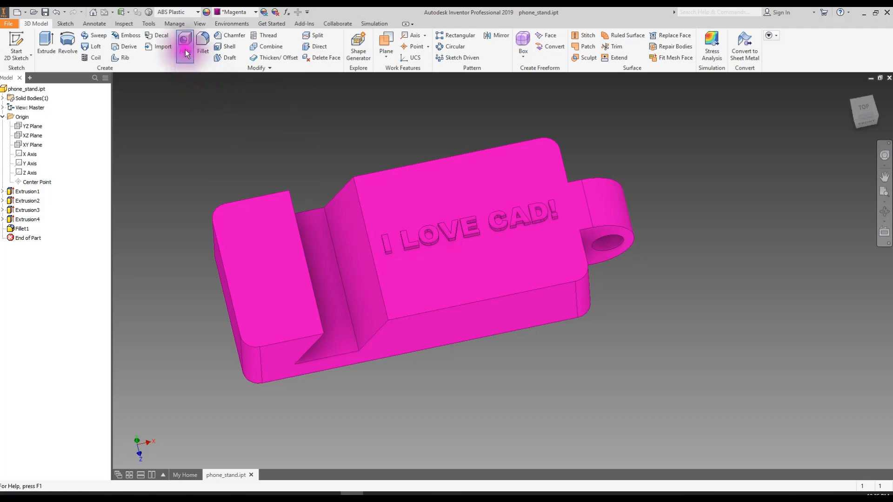
# - Save the magenta phone stand part
pyautogui.click(402, 221)
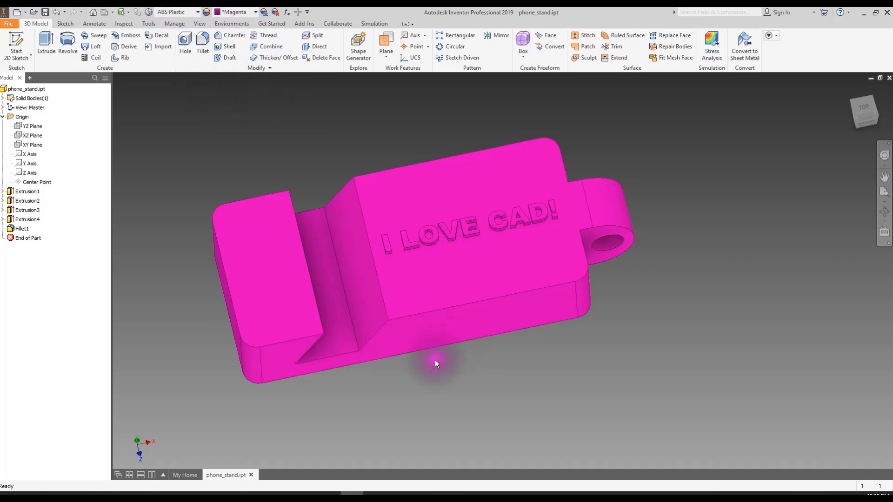
pyautogui.keyDown('shift'); pyautogui.moveTo(424, 378); pyautogui.dragTo(377, 385, button='middle'); pyautogui.keyUp('shift')
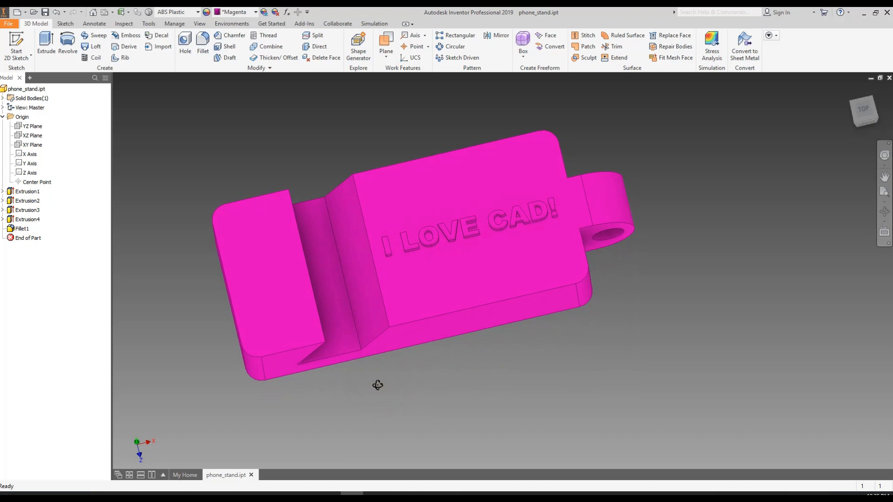
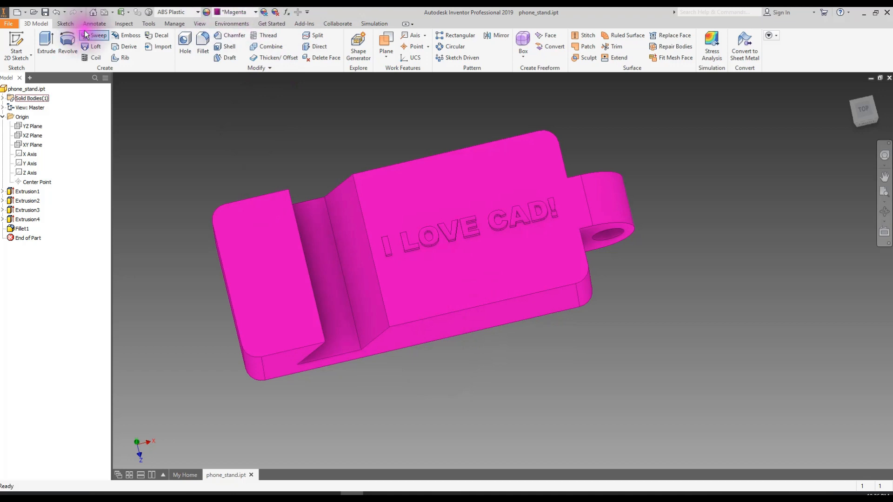
pyautogui.click(44, 11)
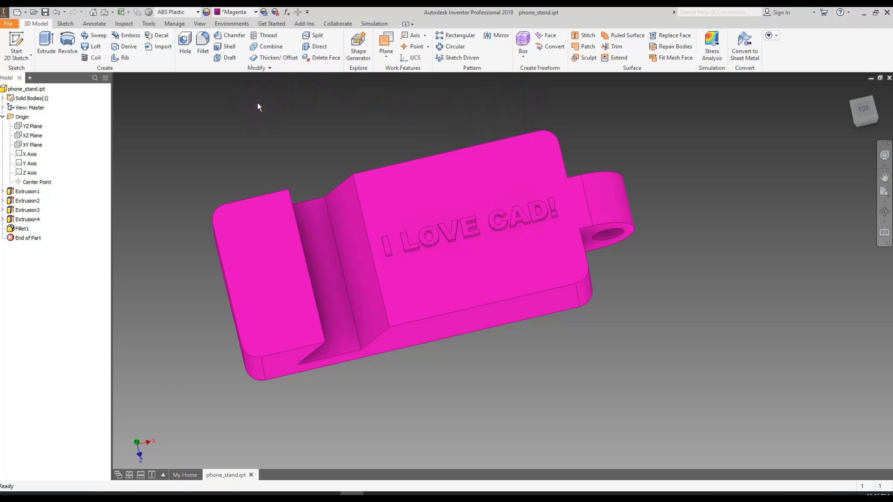
# - Open the iProperties of phone_stand.ipt and calculate its physical properties for ABS Plastic
pyautogui.rightClick(28, 88)
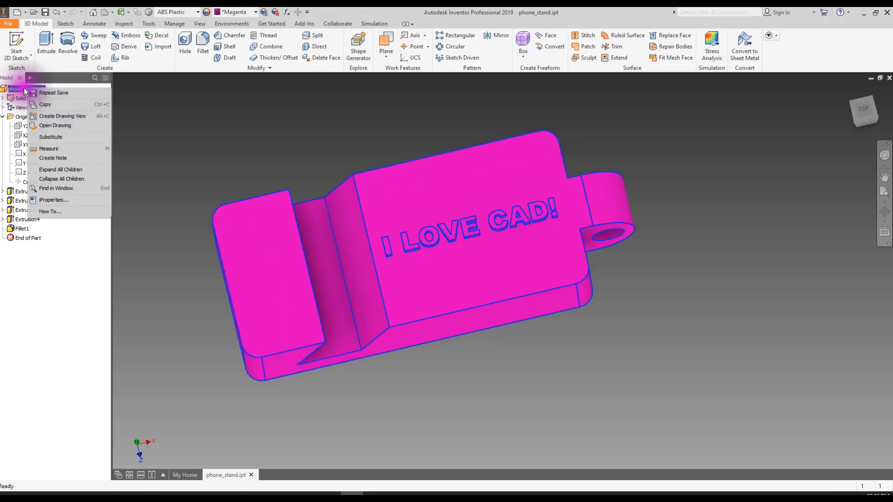
pyautogui.click(60, 201)
pyautogui.moveTo(446, 122); pyautogui.dragTo(313, 99)
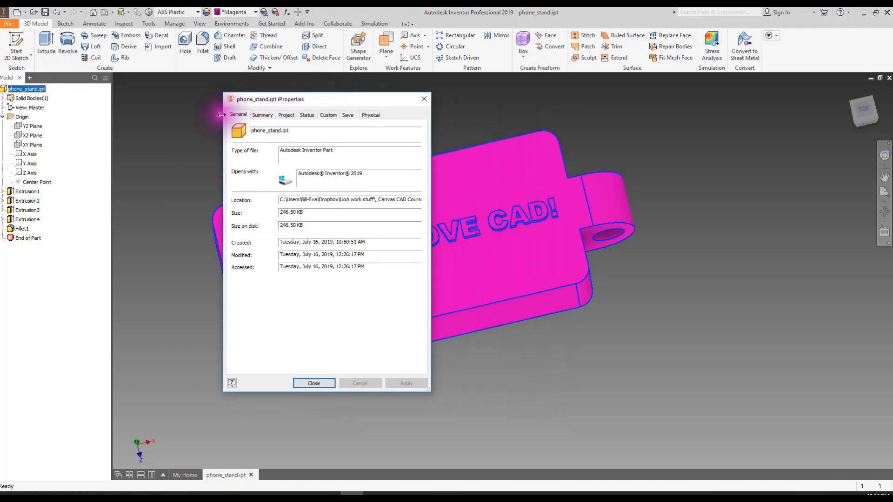
pyautogui.click(375, 110)
pyautogui.click(373, 116)
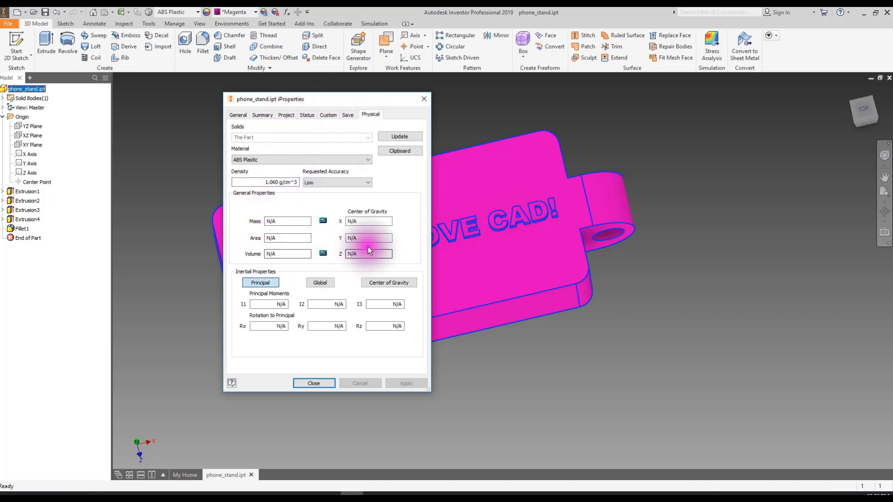
pyautogui.click(402, 136)
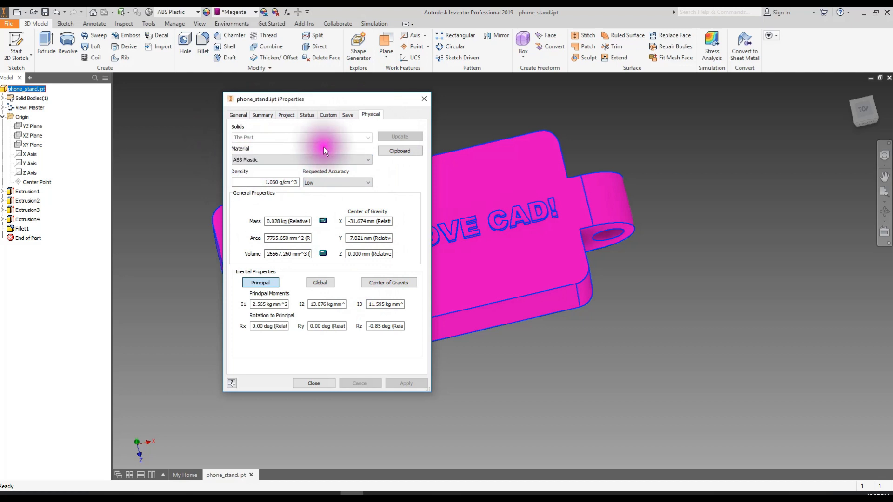
# - Examine the phone stand's density, mass, area and volume, and close its iProperties
pyautogui.click(271, 182)
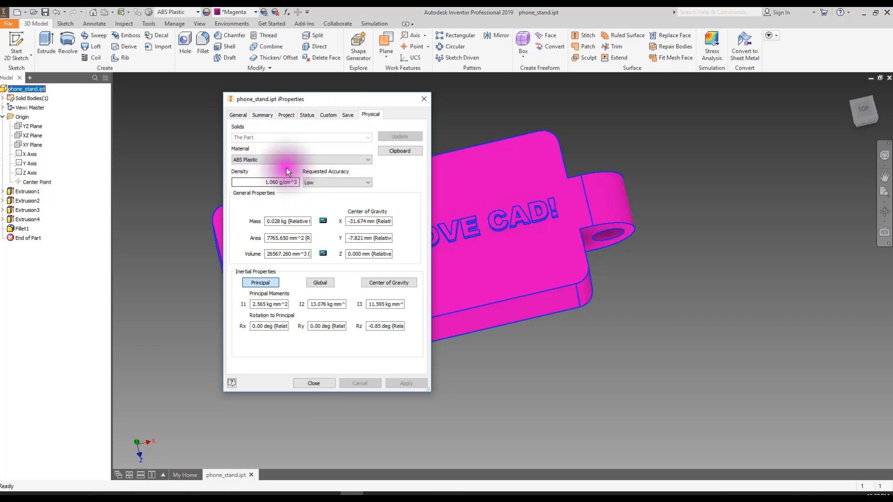
pyautogui.click(275, 221)
pyautogui.click(278, 221)
pyautogui.click(289, 221)
pyautogui.moveTo(289, 220); pyautogui.dragTo(275, 220)
pyautogui.click(284, 221)
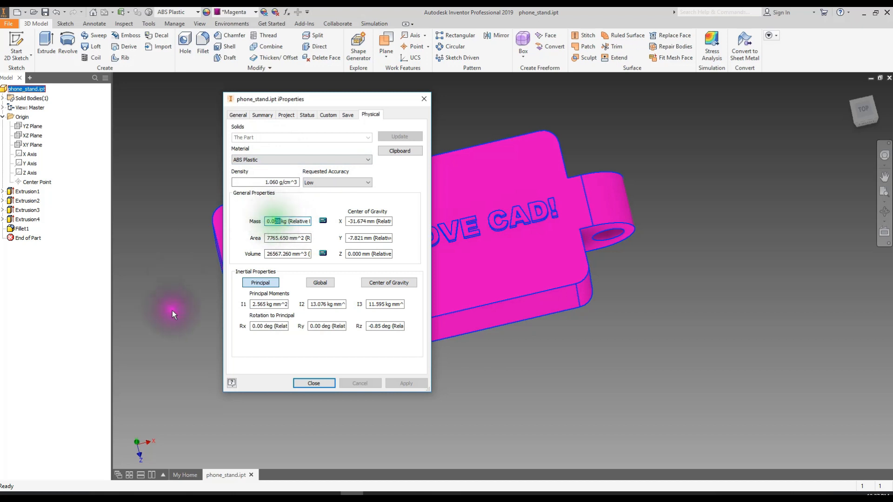
pyautogui.click(248, 206)
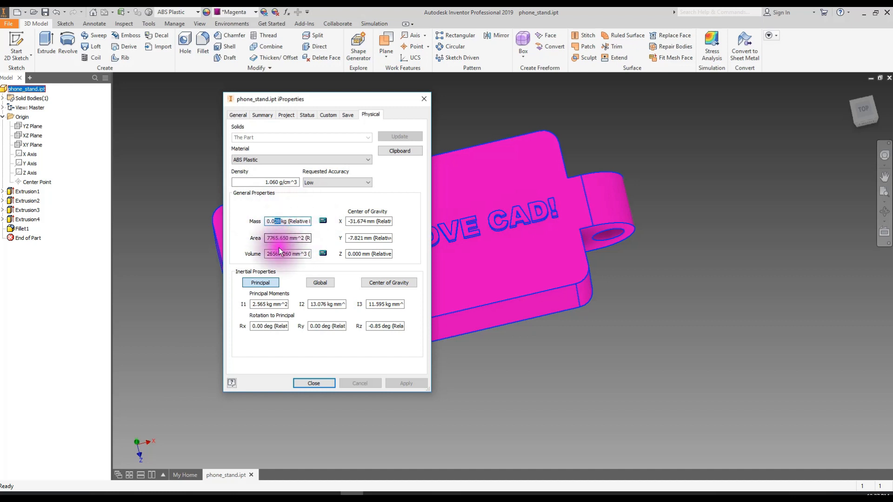
pyautogui.click(262, 262)
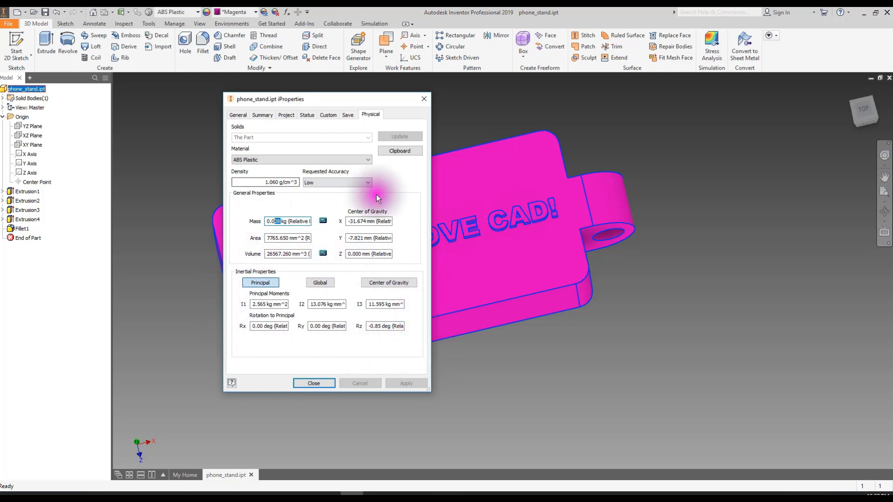
pyautogui.click(287, 222)
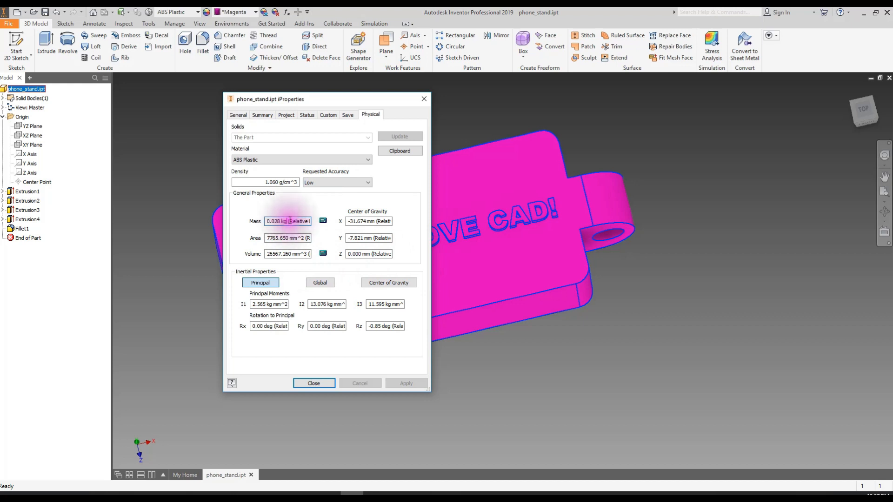
pyautogui.click(289, 221)
pyautogui.click(278, 222)
pyautogui.doubleClick(280, 222)
pyautogui.click(284, 222)
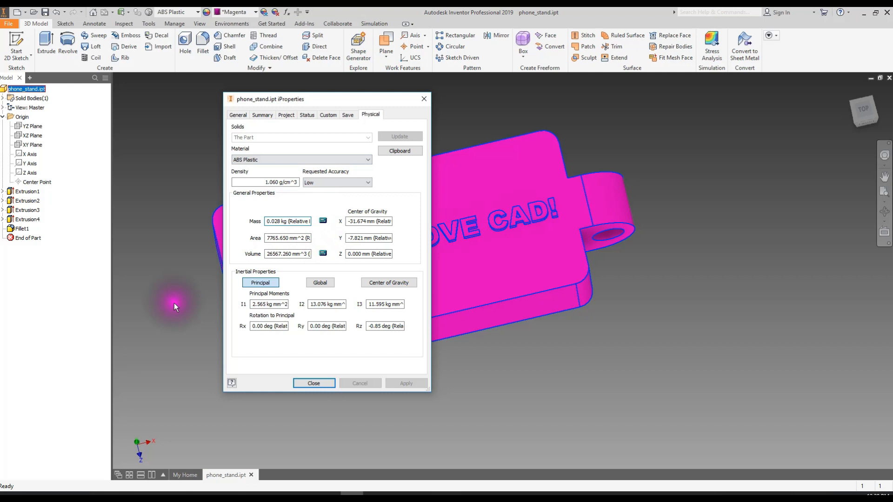
pyautogui.click(319, 383)
pyautogui.click(475, 408)
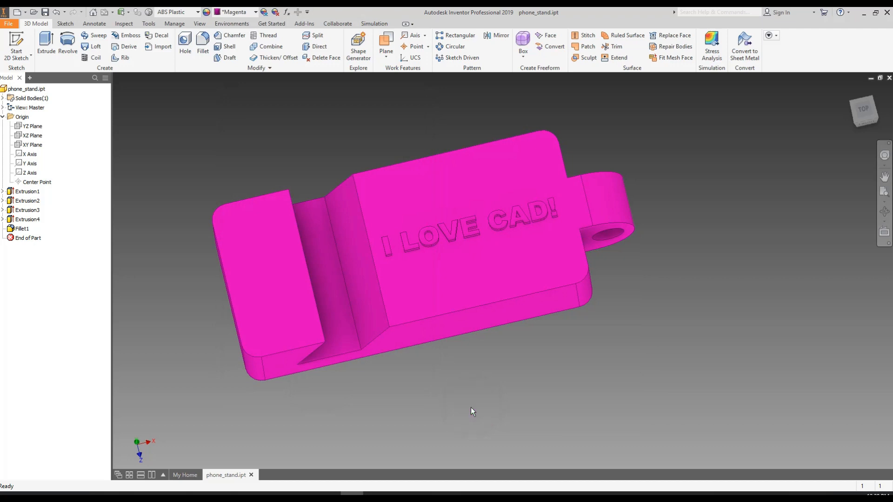
# - Start exporting the phone stand to a CAD format, choosing STL Files (*.stl) as the file type
pyautogui.keyDown('shift'); pyautogui.moveTo(481, 398); pyautogui.dragTo(471, 387, button='middle'); pyautogui.keyUp('shift')
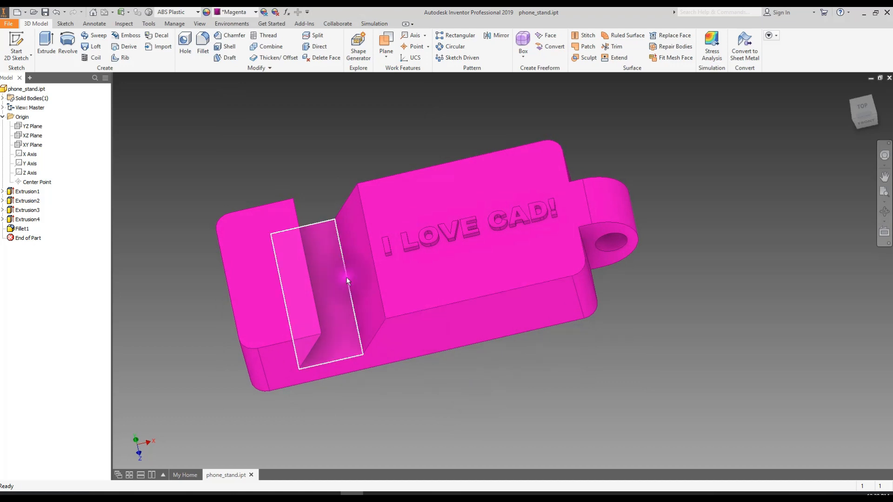
pyautogui.click(624, 360)
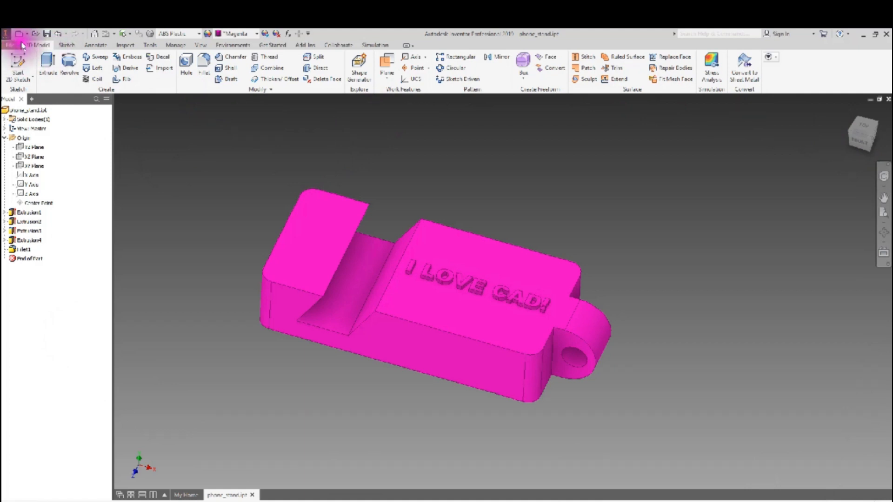
pyautogui.click(119, 451)
pyautogui.click(10, 45)
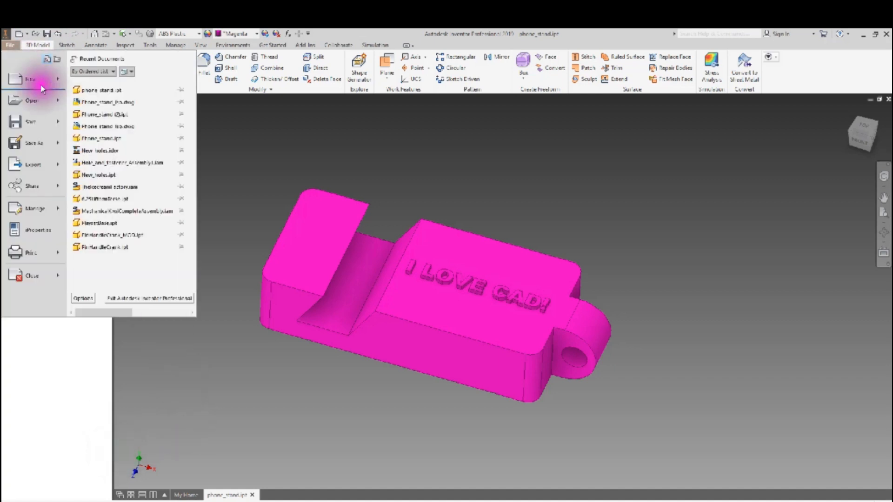
pyautogui.click(35, 167)
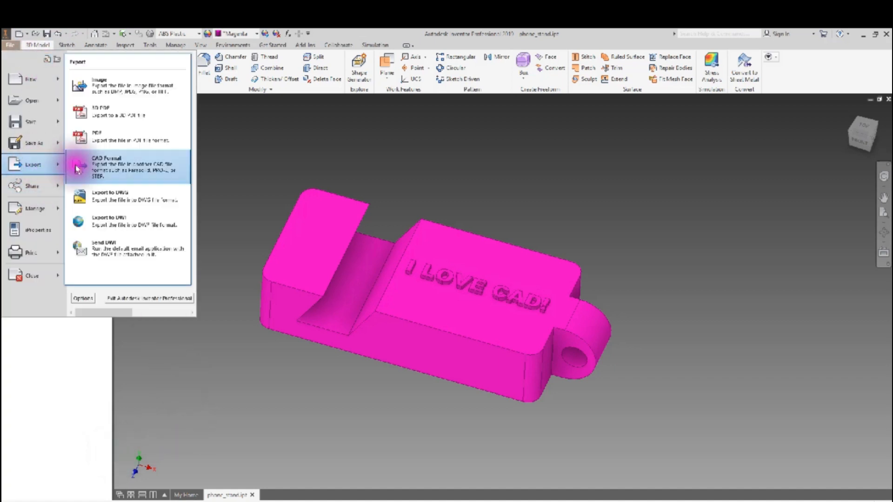
pyautogui.click(112, 167)
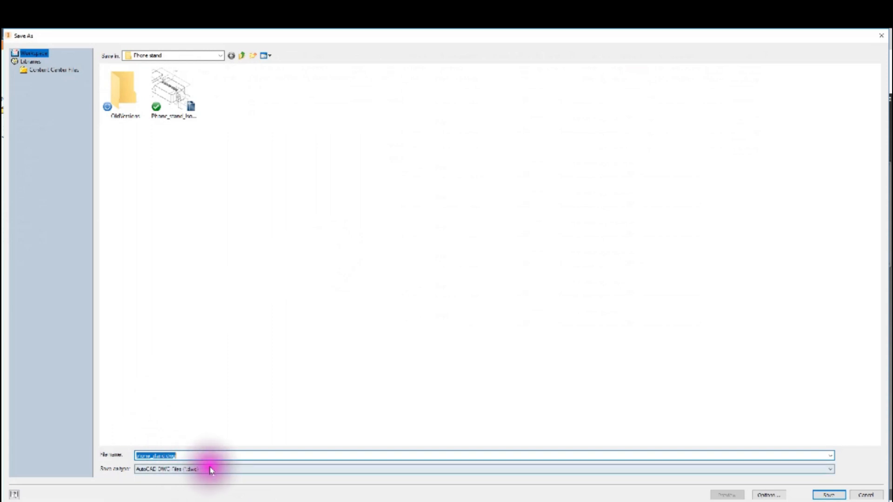
pyautogui.click(210, 471)
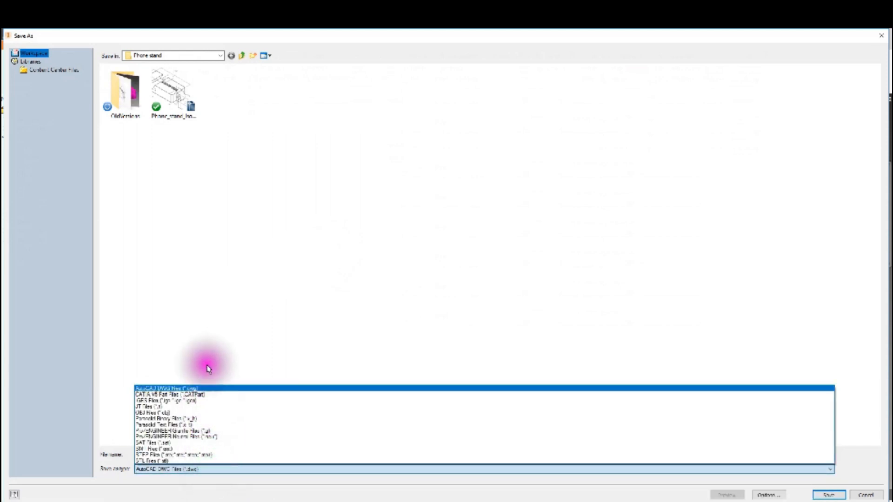
pyautogui.click(166, 462)
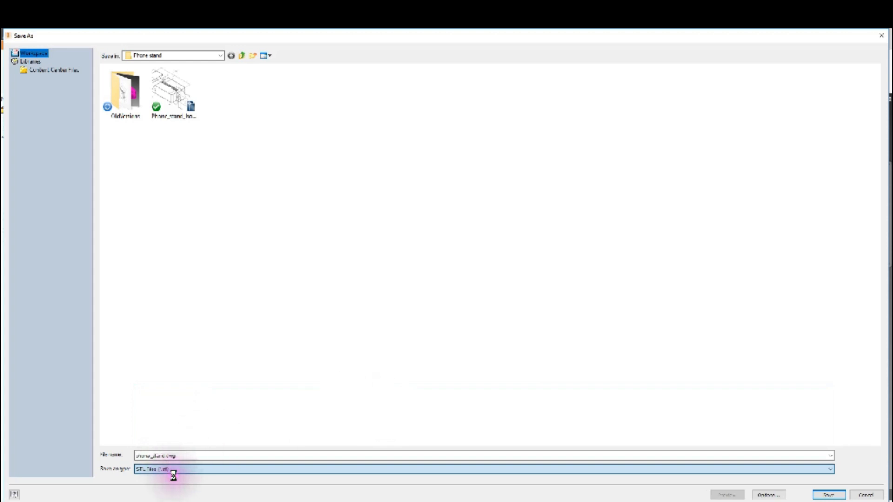
pyautogui.click(180, 456)
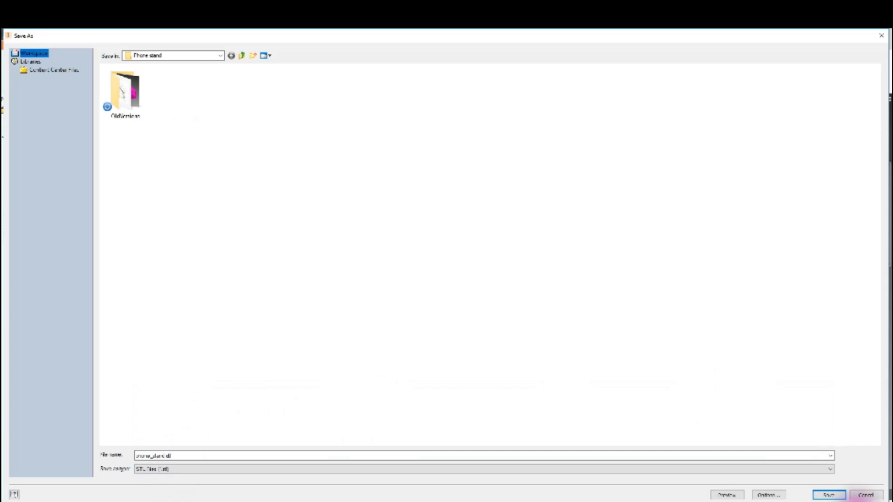
# - Export phone_stand.stl to the Phone stand folder as binary, with millimeter units and High resolution
pyautogui.click(768, 495)
pyautogui.click(768, 495)
pyautogui.click(764, 494)
pyautogui.click(763, 493)
pyautogui.click(763, 494)
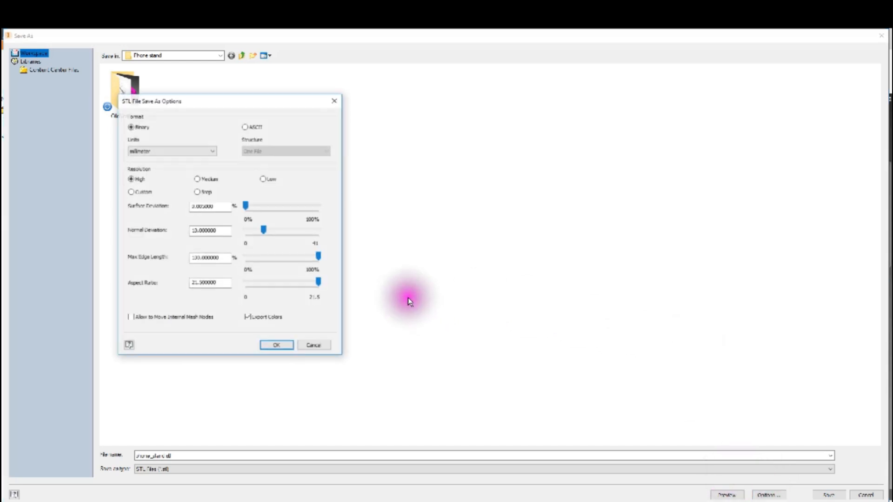
pyautogui.moveTo(272, 102); pyautogui.dragTo(269, 100)
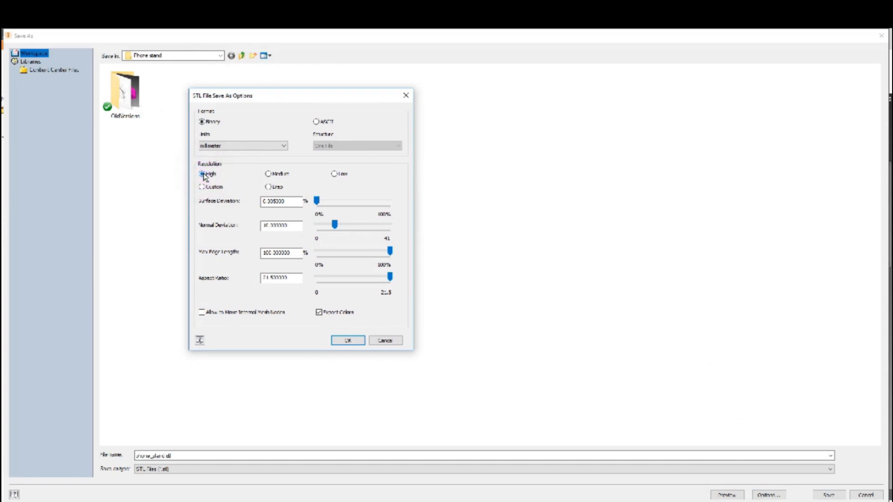
pyautogui.click(228, 146)
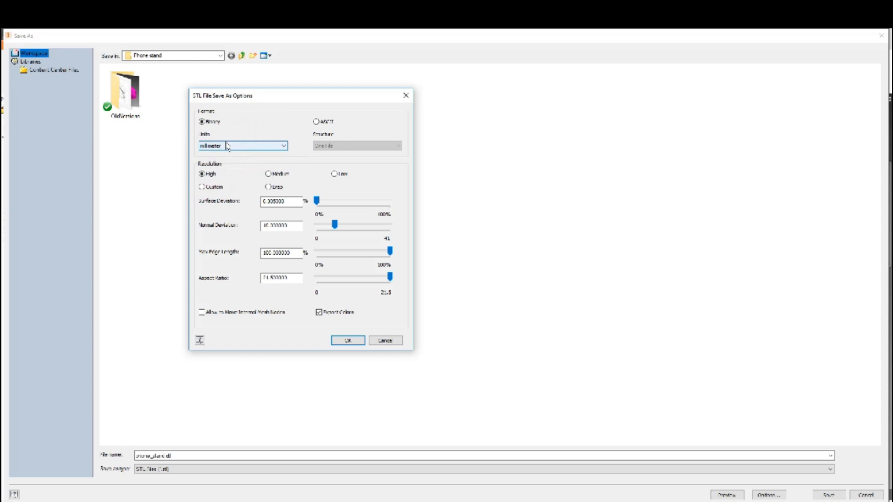
pyautogui.click(354, 341)
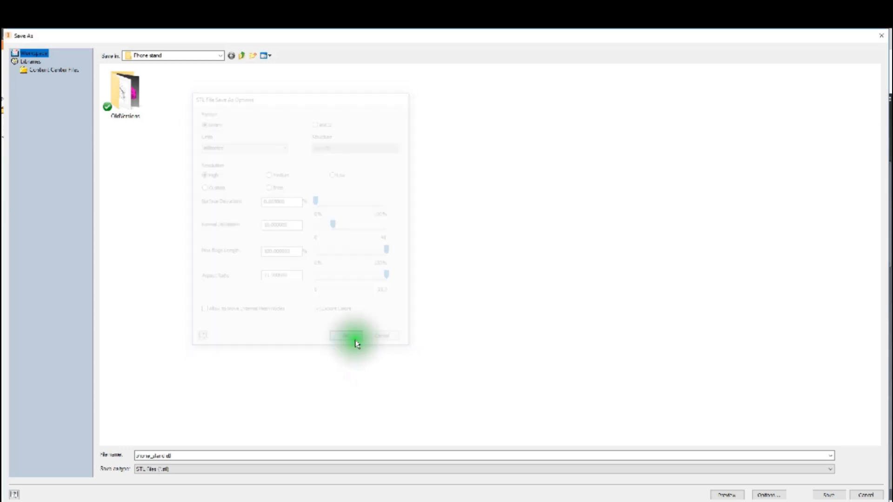
pyautogui.click(822, 496)
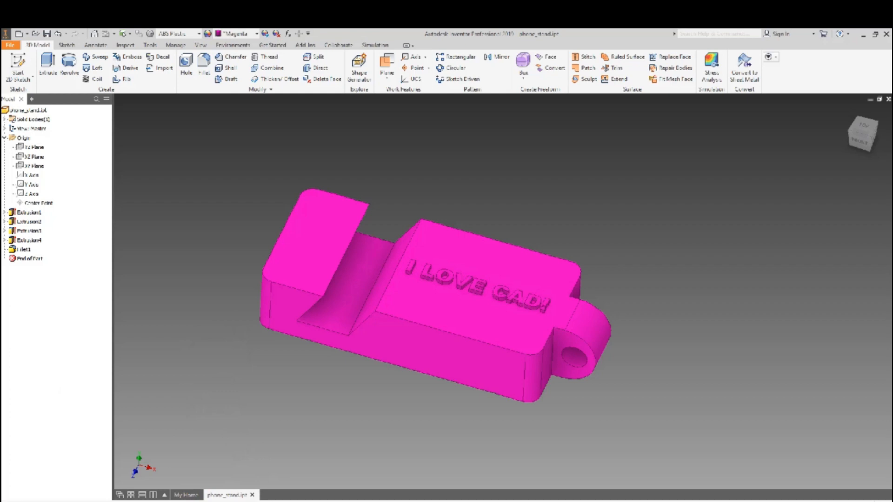
# - Switch to Ultimaker Cura in a maximized window and load phone_stand.stl from the Phone stand folder
pyautogui.moveTo(0, 62); pyautogui.dragTo(422, 63)
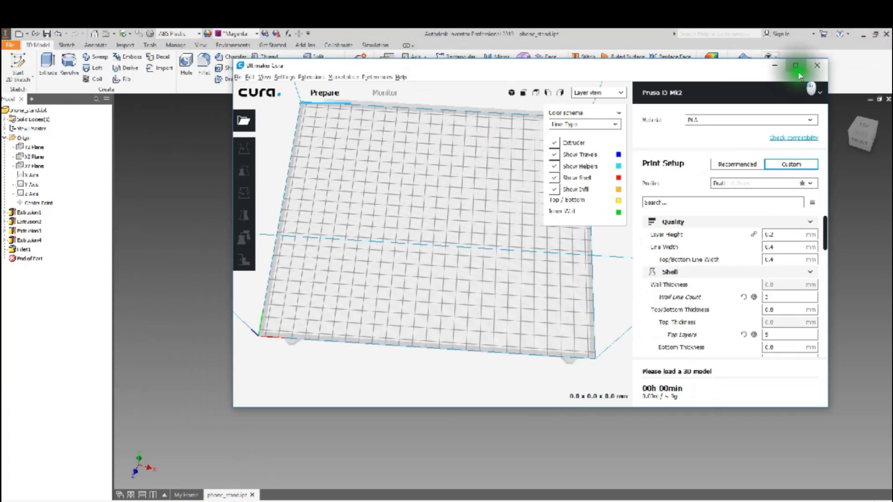
pyautogui.click(798, 73)
pyautogui.moveTo(339, 139); pyautogui.dragTo(326, 163, button='right')
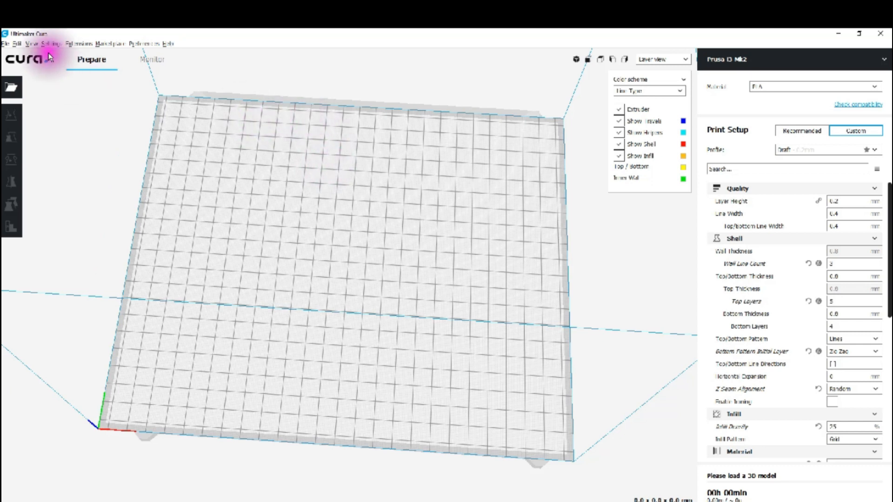
pyautogui.click(12, 87)
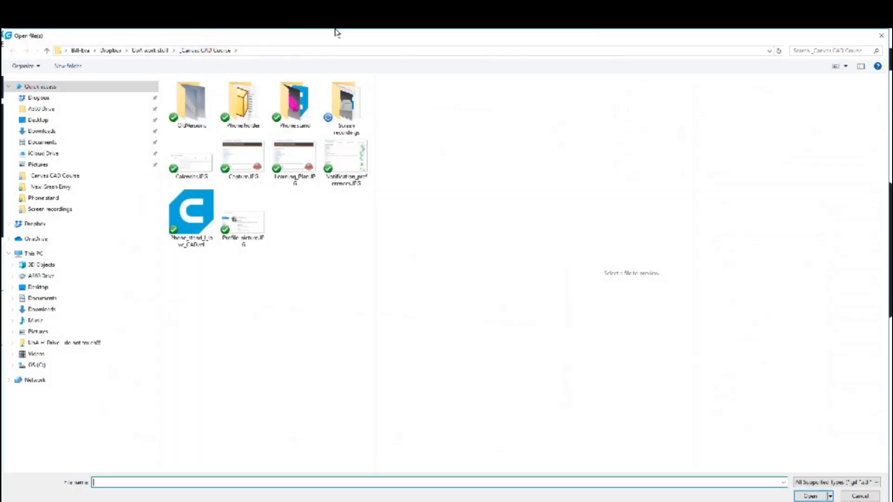
pyautogui.doubleClick(294, 102)
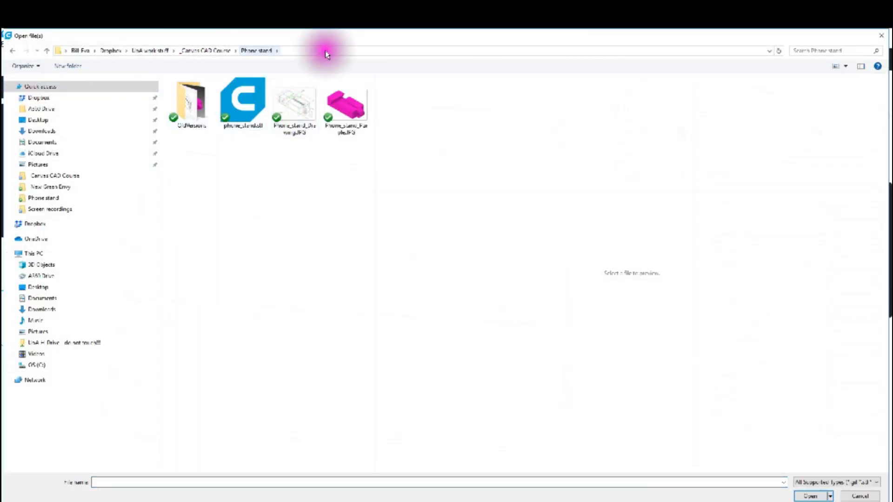
pyautogui.doubleClick(245, 98)
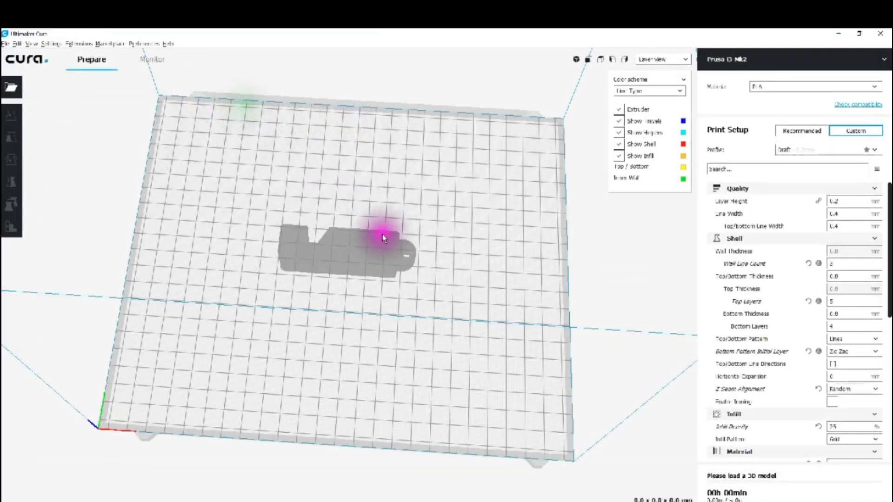
# - Display the loaded phone stand in Solid view and inspect how it stands on the build plate
pyautogui.click(656, 62)
pyautogui.click(685, 60)
pyautogui.click(665, 69)
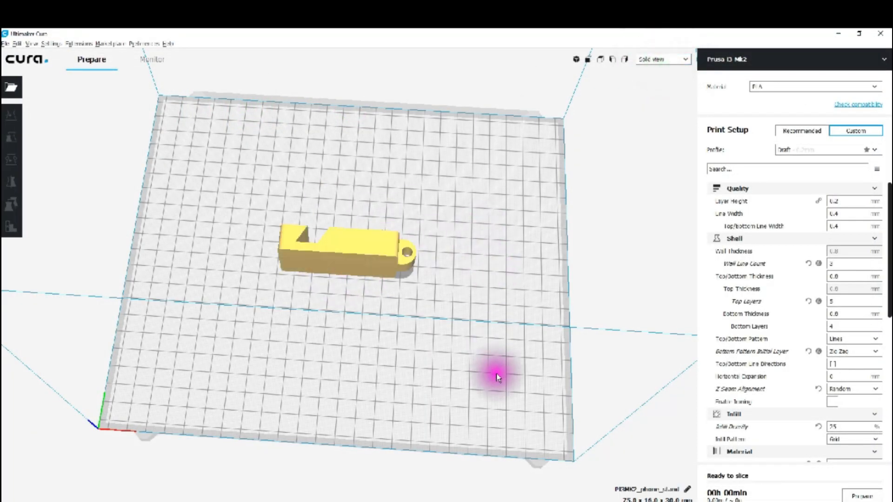
pyautogui.moveTo(528, 339); pyautogui.dragTo(399, 308, button='right')
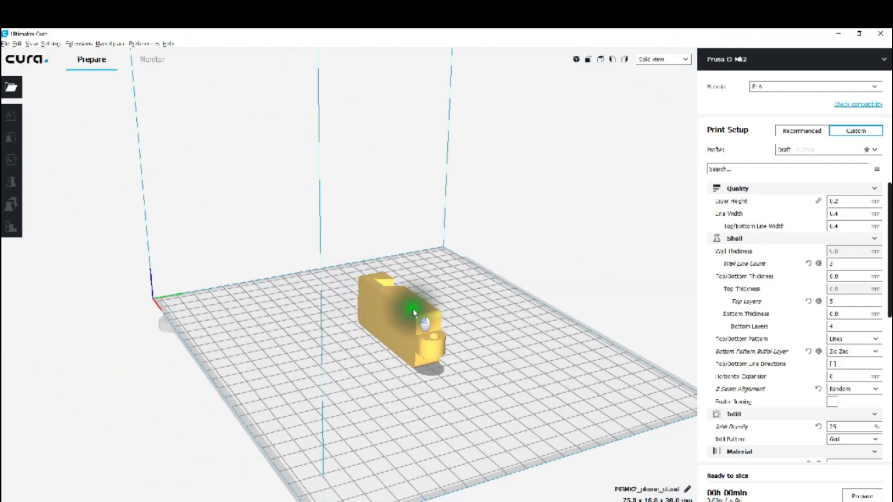
# - Rotate the phone stand so it lies flat on the build plate with the raised text facing up
pyautogui.click(414, 312)
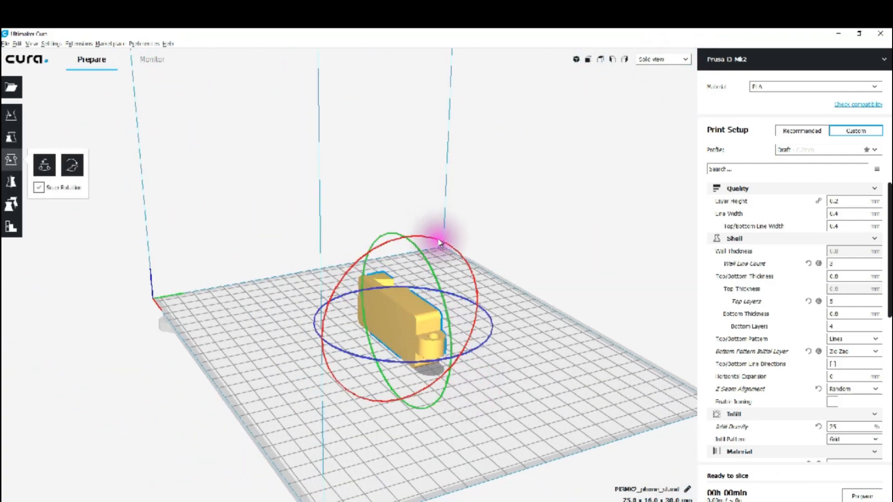
pyautogui.moveTo(325, 288); pyautogui.dragTo(321, 318)
pyautogui.moveTo(179, 245); pyautogui.dragTo(374, 300, button='right')
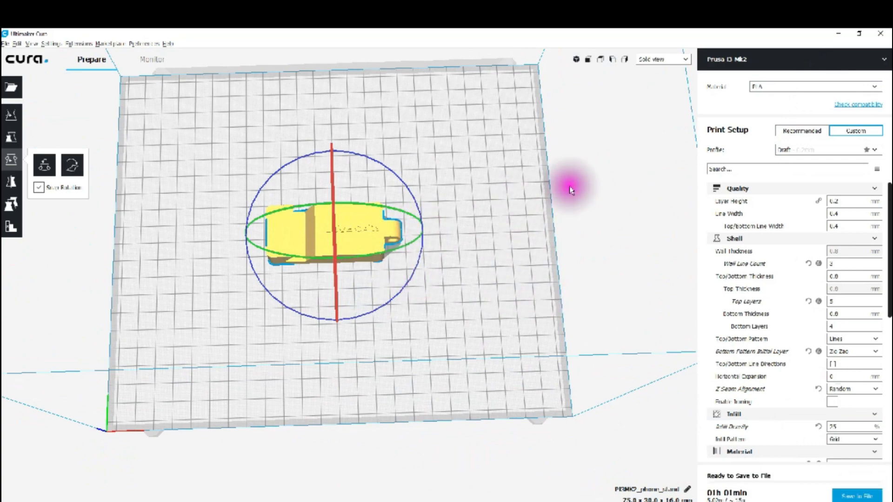
# - Display the sliced phone stand in Layer view and raise the displayed layer to 80 to examine the toolpaths
pyautogui.click(652, 87)
pyautogui.moveTo(423, 283); pyautogui.dragTo(375, 268, button='right')
pyautogui.scroll(8, 375, 205)
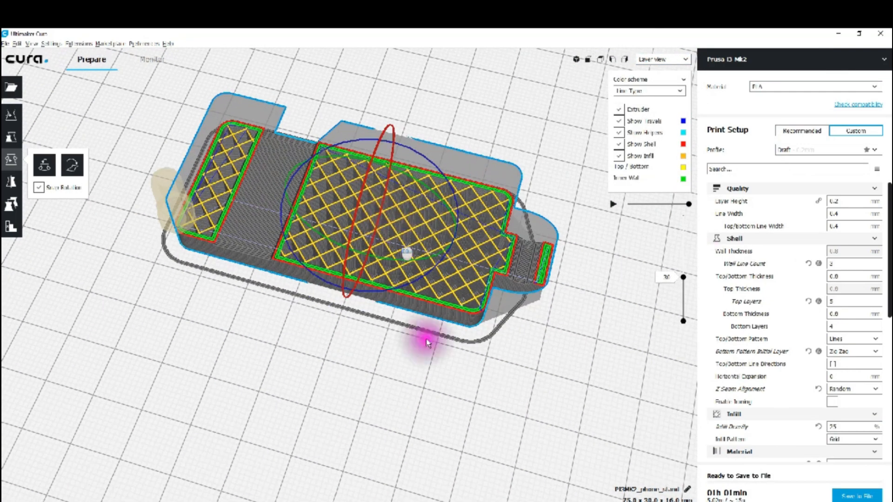
pyautogui.moveTo(684, 277); pyautogui.dragTo(669, 182)
pyautogui.moveTo(358, 189); pyautogui.dragTo(578, 259, button='right')
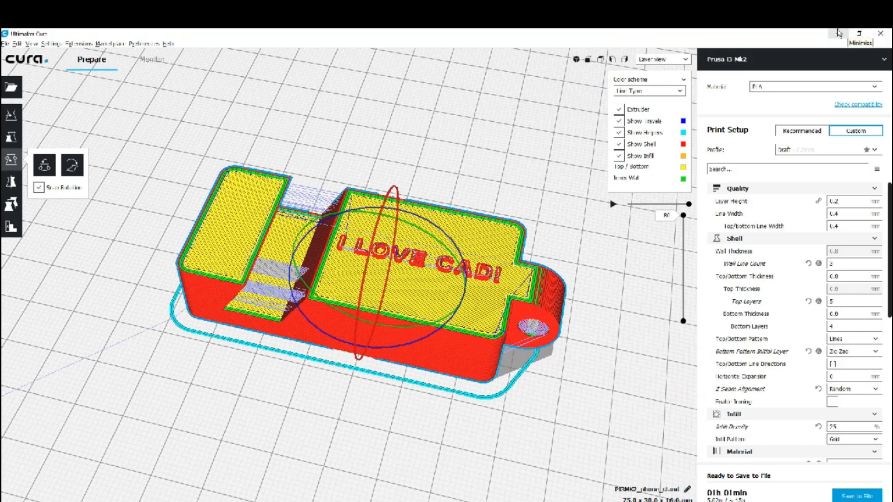
# - Switch back to Autodesk Inventor and set the radius of the phone stand's corner fillet, Fillet1, to 5 mm
pyautogui.click(839, 33)
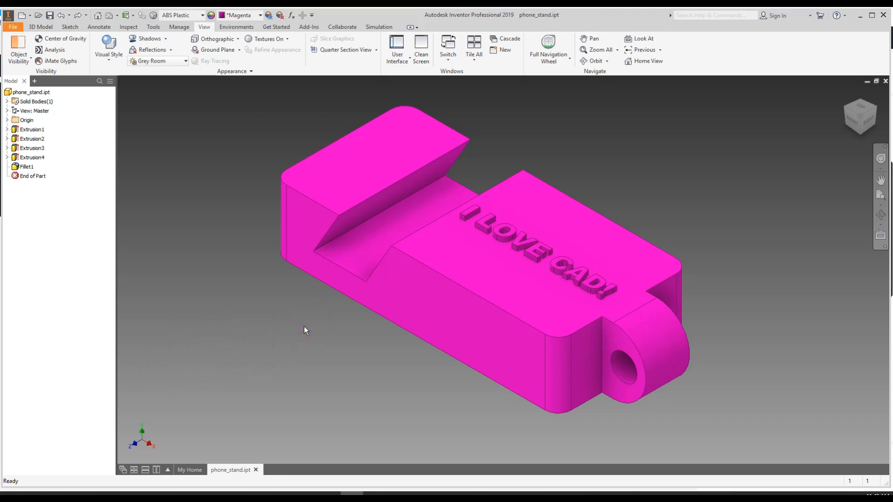
pyautogui.keyDown('shift'); pyautogui.moveTo(265, 319); pyautogui.dragTo(263, 273, button='middle'); pyautogui.keyUp('shift')
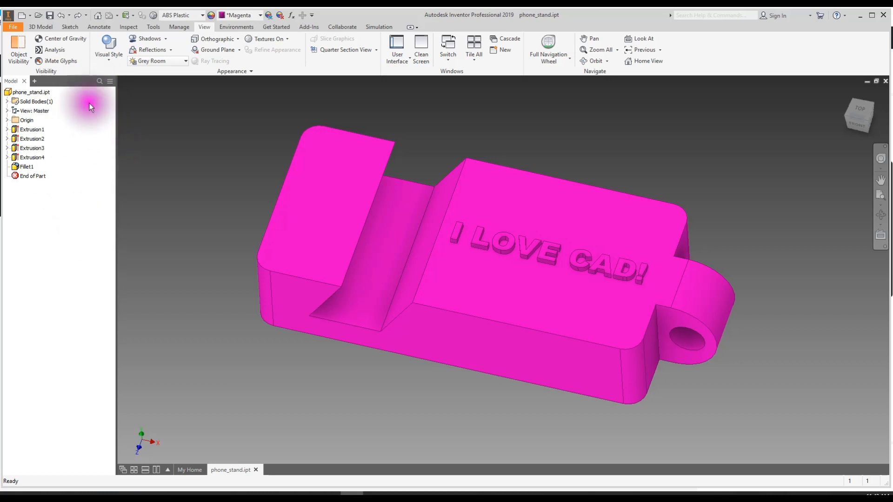
pyautogui.click(26, 169)
pyautogui.rightClick(26, 170)
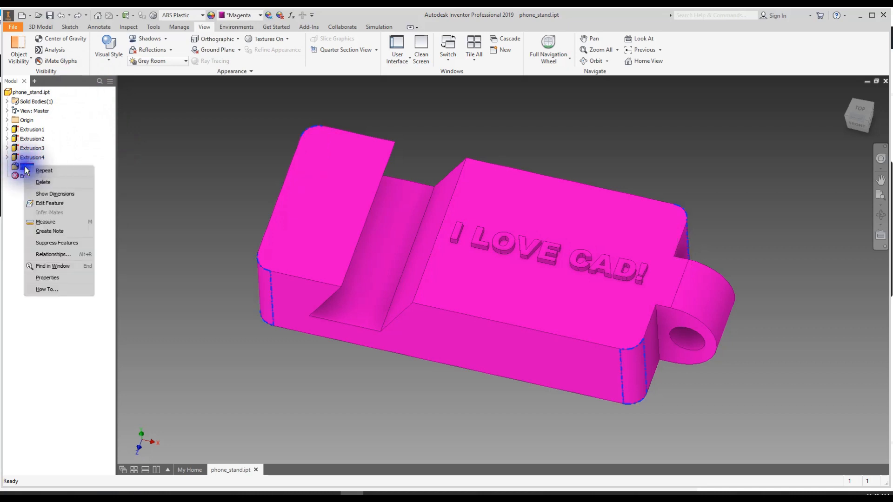
pyautogui.click(47, 204)
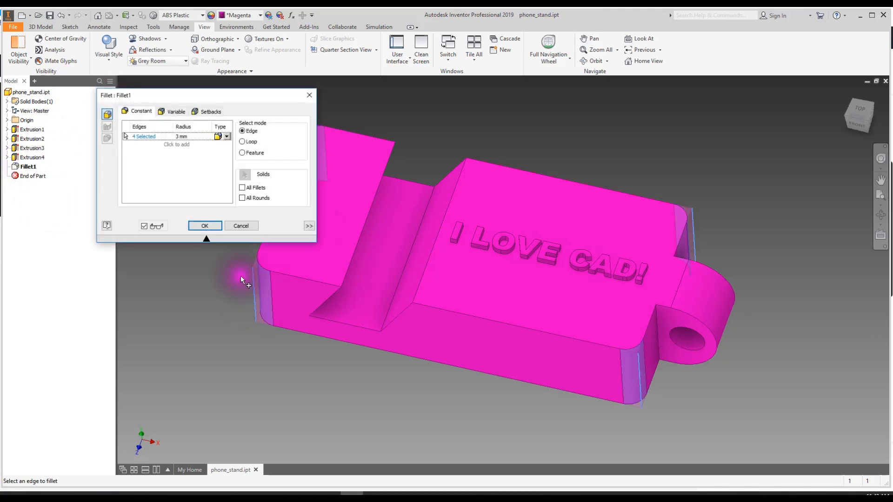
pyautogui.moveTo(227, 88); pyautogui.dragTo(175, 83)
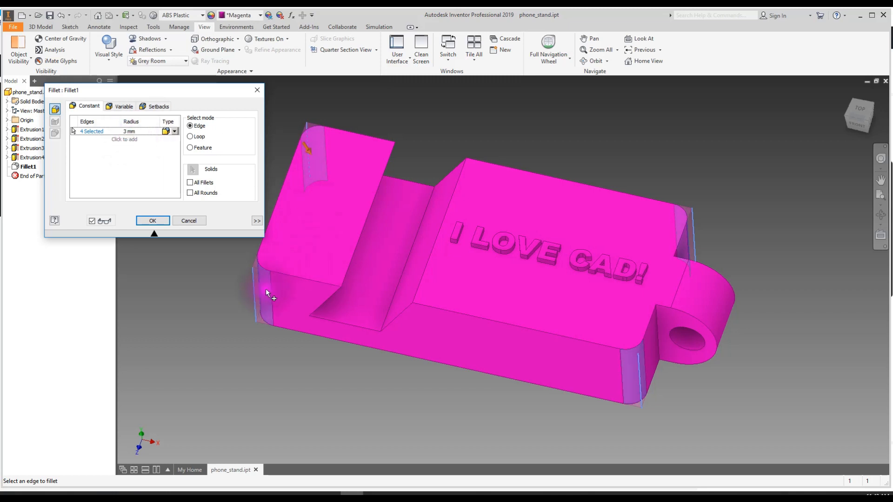
pyautogui.click(146, 132)
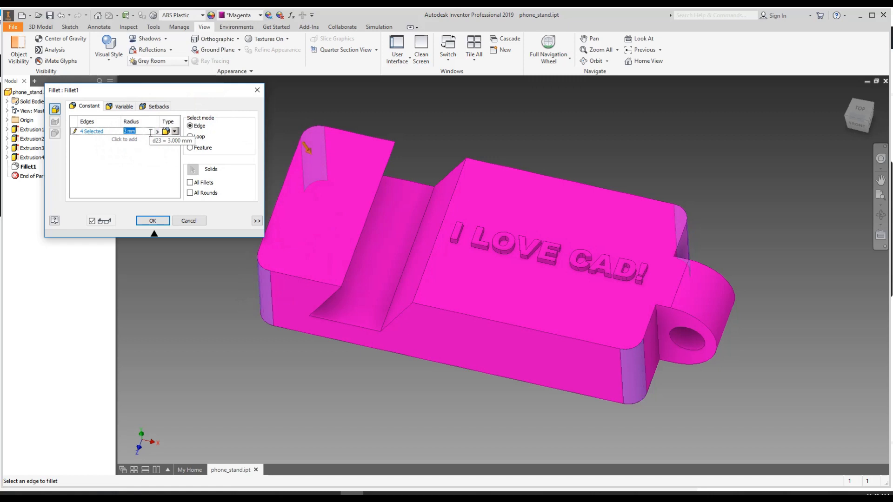
pyautogui.write('5')
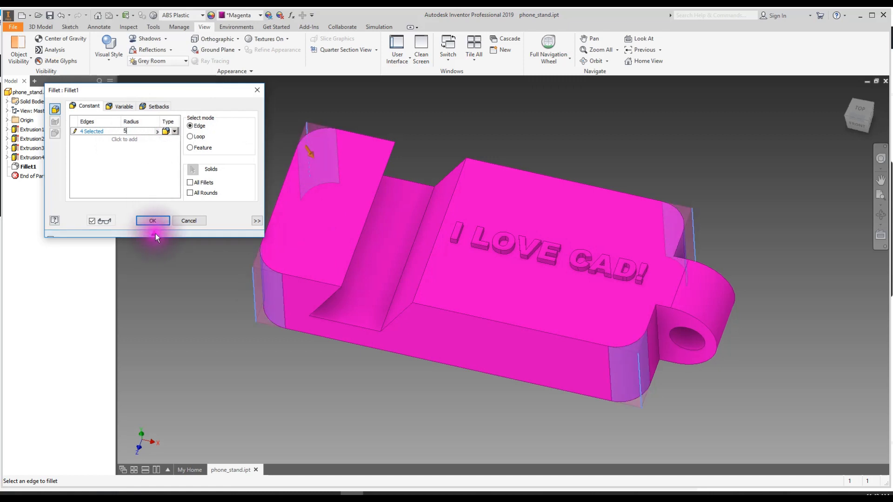
pyautogui.click(152, 220)
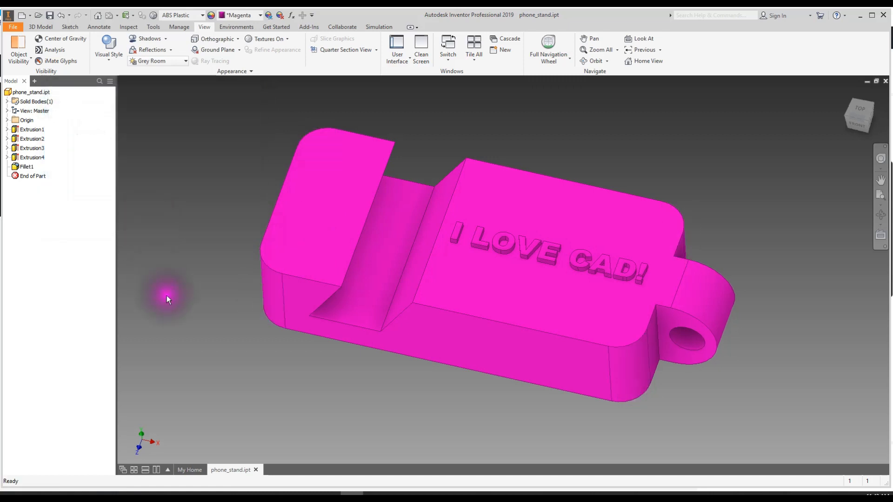
# - Delete the Fillet1 feature from the part and undo the deletion
pyautogui.moveTo(191, 293)
pyautogui.keyDown('shift'); pyautogui.mouseDown(button='middle')
pyautogui.moveTo(215, 285)
pyautogui.moveTo(384, 303)
pyautogui.moveTo(369, 293)
pyautogui.moveTo(250, 282)
pyautogui.moveTo(188, 292)
pyautogui.mouseUp(button='middle'); pyautogui.keyUp('shift')
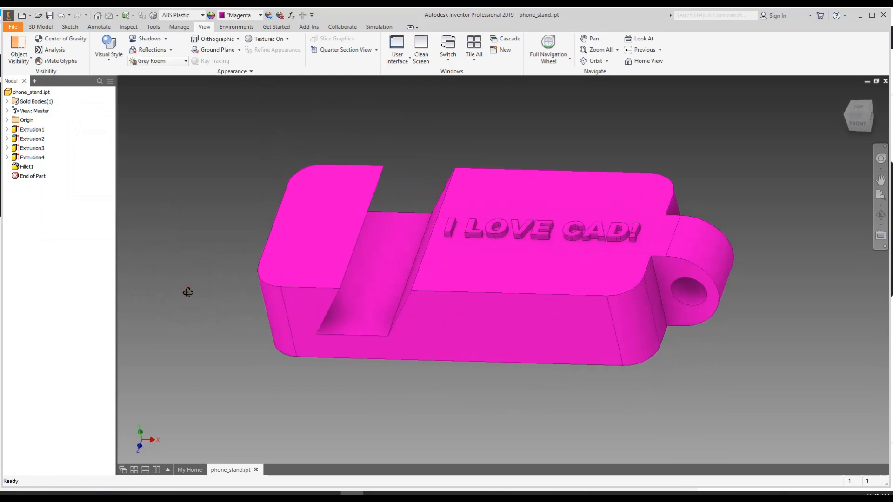
pyautogui.moveTo(258, 250)
pyautogui.keyDown('shift'); pyautogui.mouseDown(button='middle')
pyautogui.moveTo(261, 261)
pyautogui.moveTo(271, 255)
pyautogui.mouseUp(button='middle'); pyautogui.keyUp('shift')
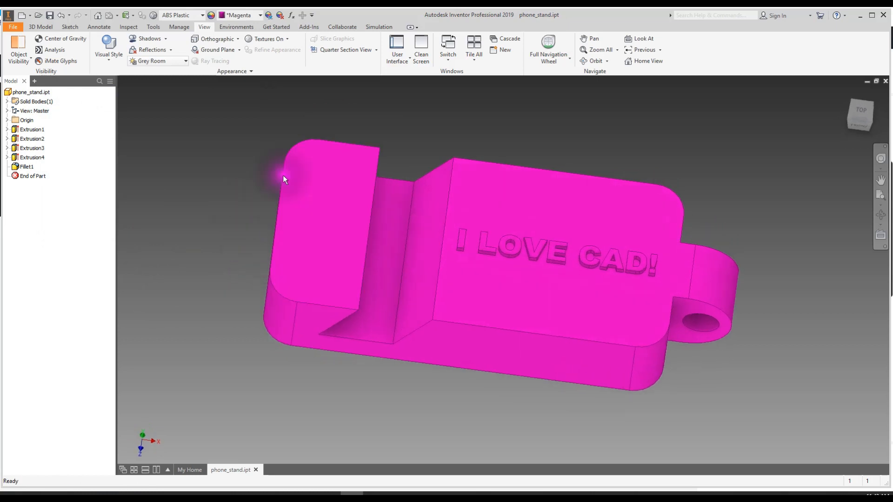
pyautogui.click(19, 167)
pyautogui.rightClick(18, 168)
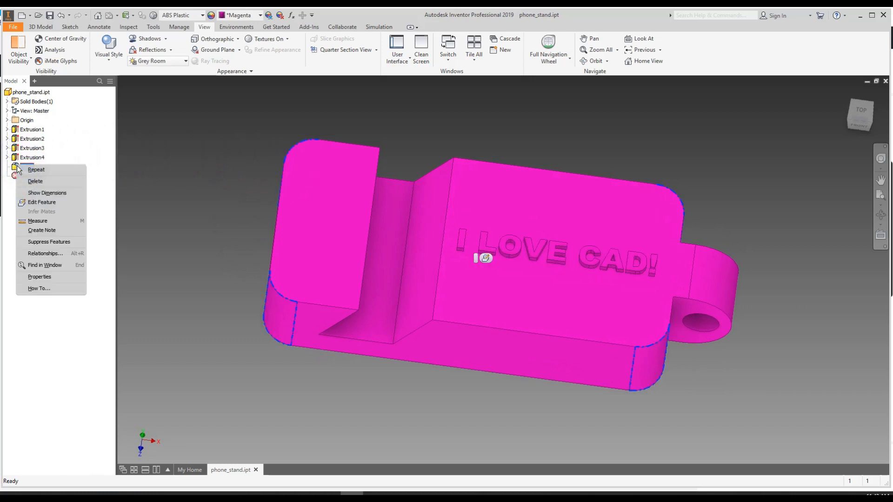
pyautogui.click(60, 276)
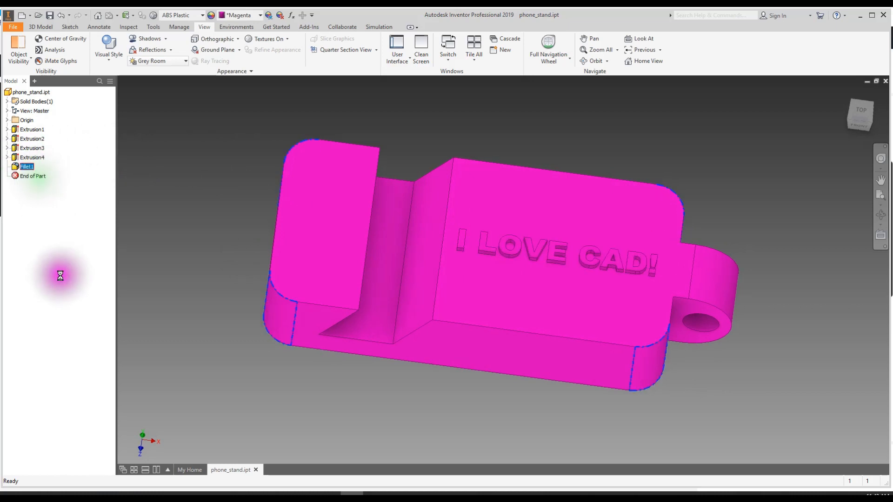
pyautogui.click(101, 273)
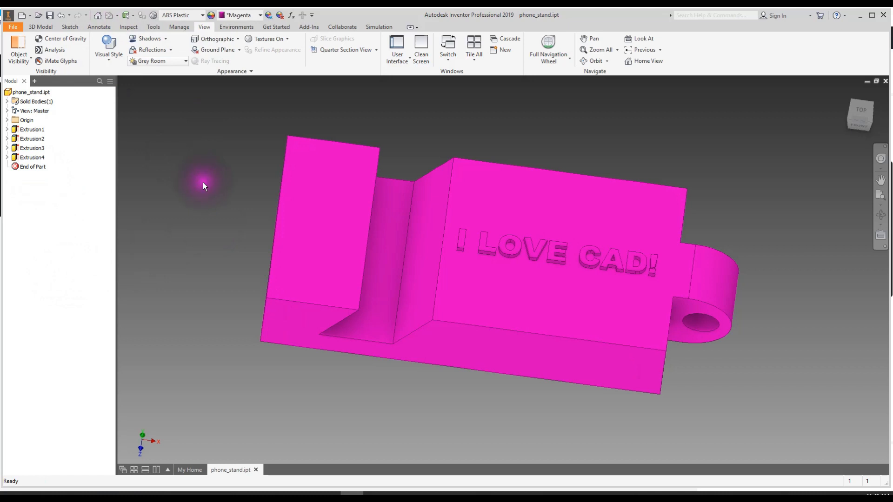
pyautogui.click(61, 16)
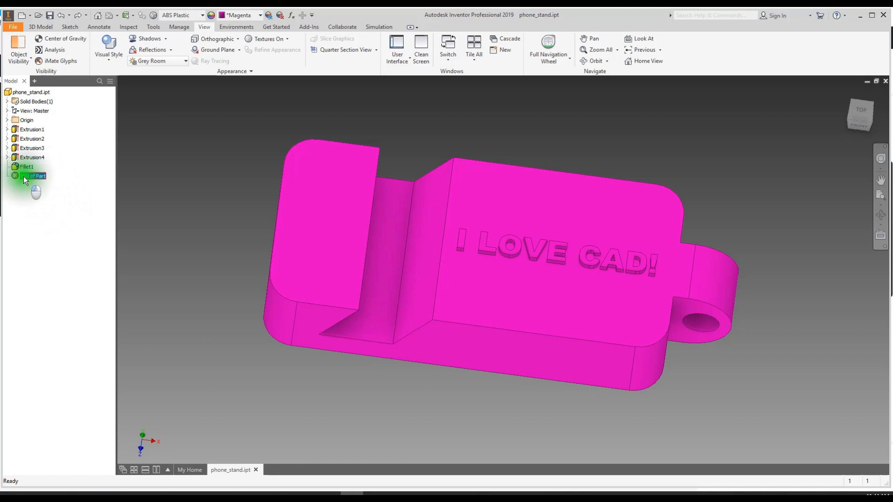
# - Roll the part back to before Fillet1 using the End of Part marker, then return the marker below the fillet
pyautogui.moveTo(23, 176); pyautogui.dragTo(26, 166)
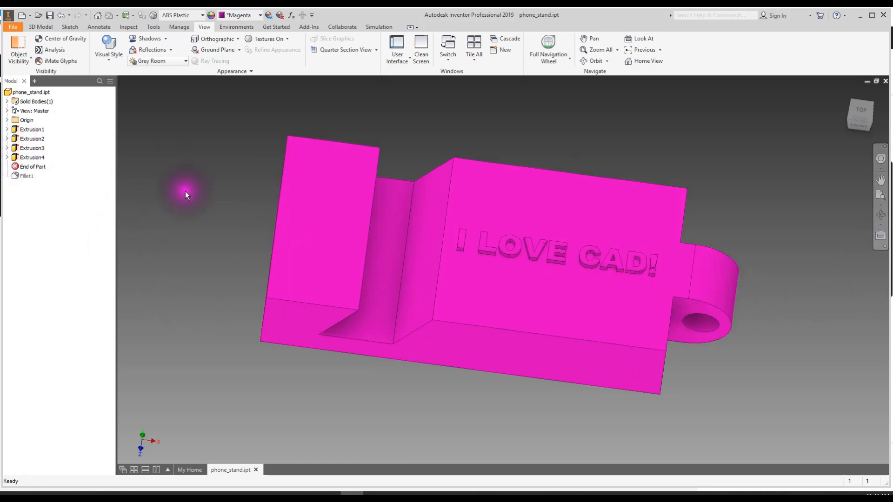
pyautogui.click(29, 179)
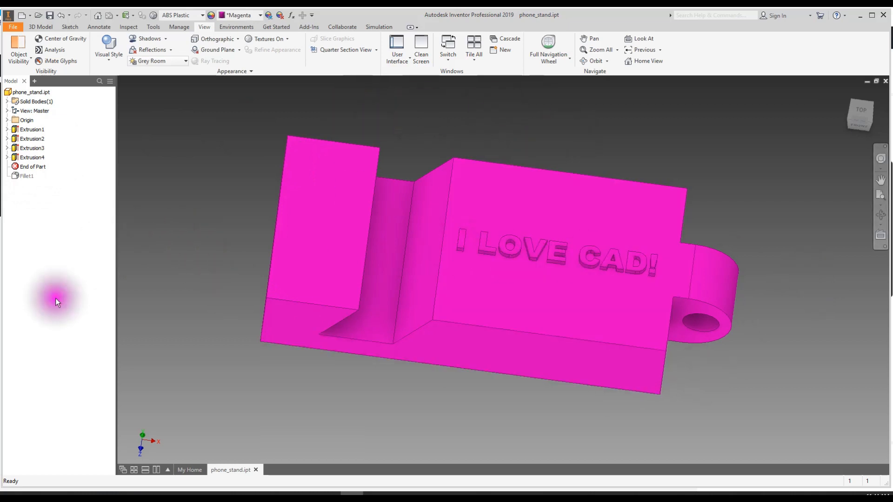
pyautogui.moveTo(29, 167); pyautogui.dragTo(26, 179)
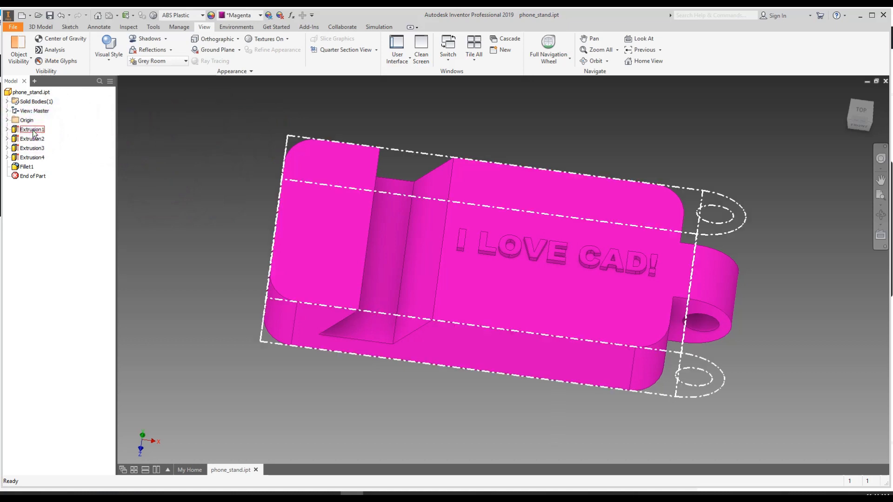
pyautogui.click(366, 142)
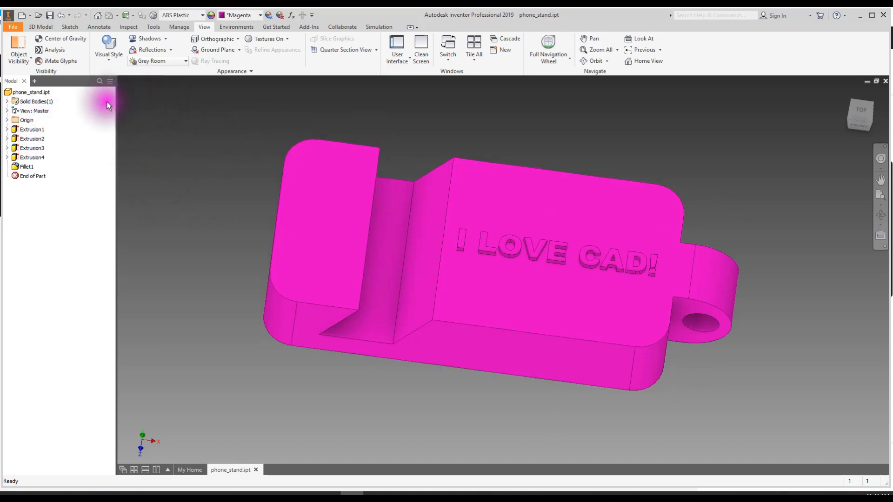
# - Widen the phone stand by setting the Extrusion1 distance to 50 mm
pyautogui.rightClick(27, 129)
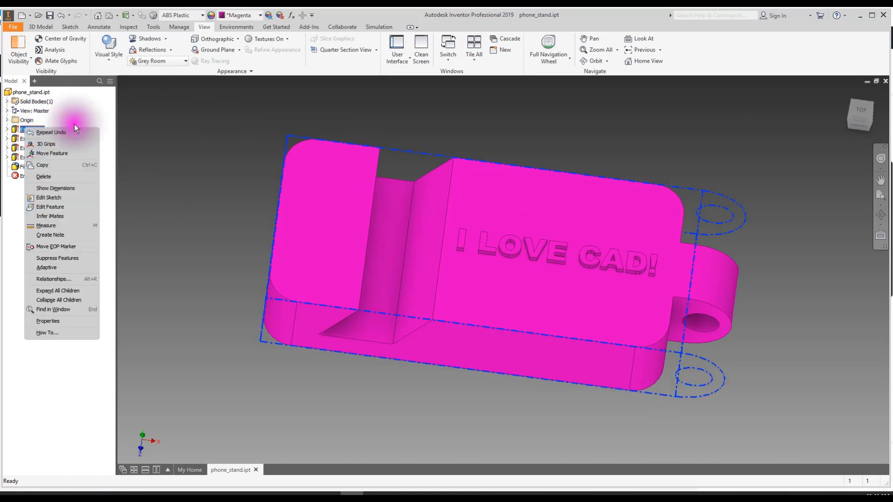
pyautogui.click(49, 206)
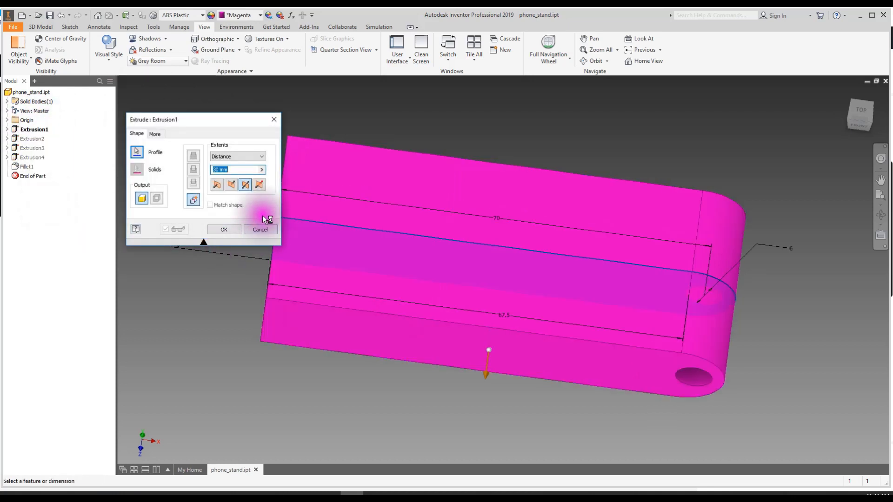
pyautogui.write('50')
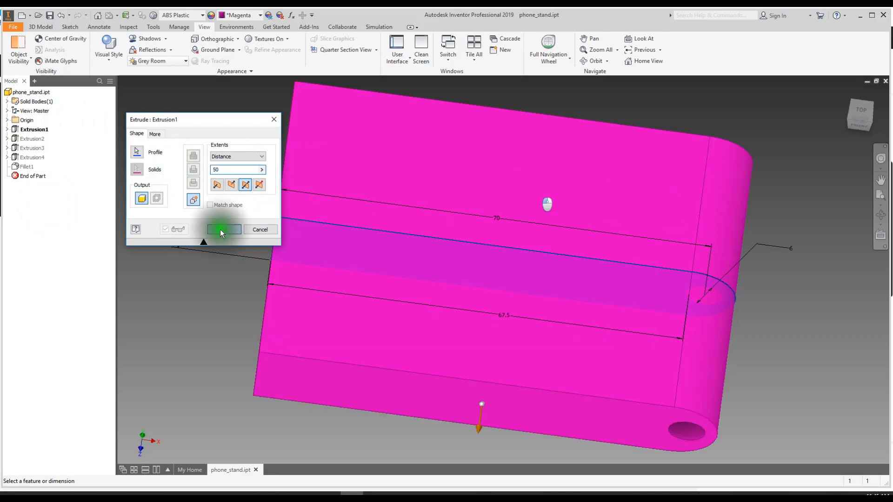
pyautogui.click(219, 230)
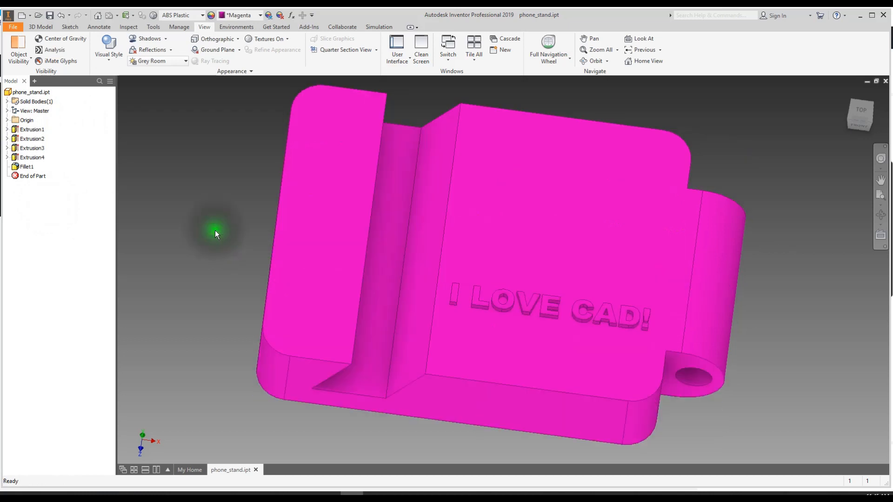
pyautogui.keyDown('shift'); pyautogui.moveTo(679, 265); pyautogui.dragTo(710, 280, button='middle'); pyautogui.keyUp('shift')
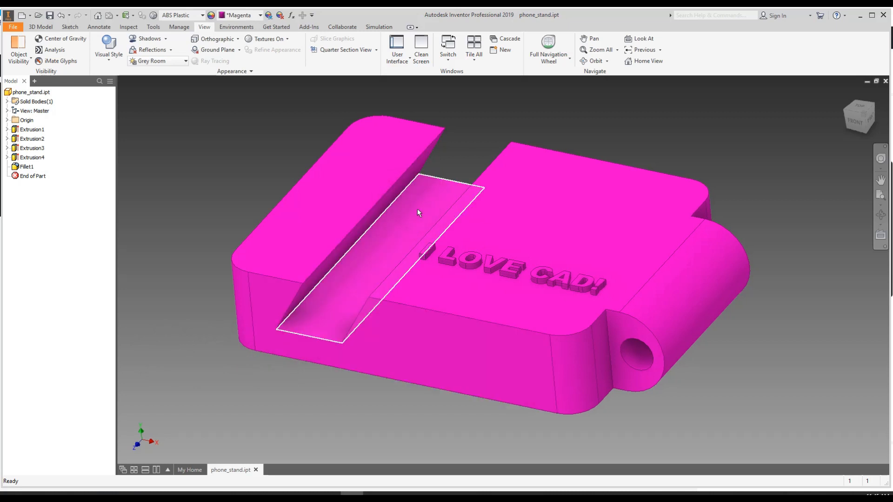
pyautogui.moveTo(417, 213)
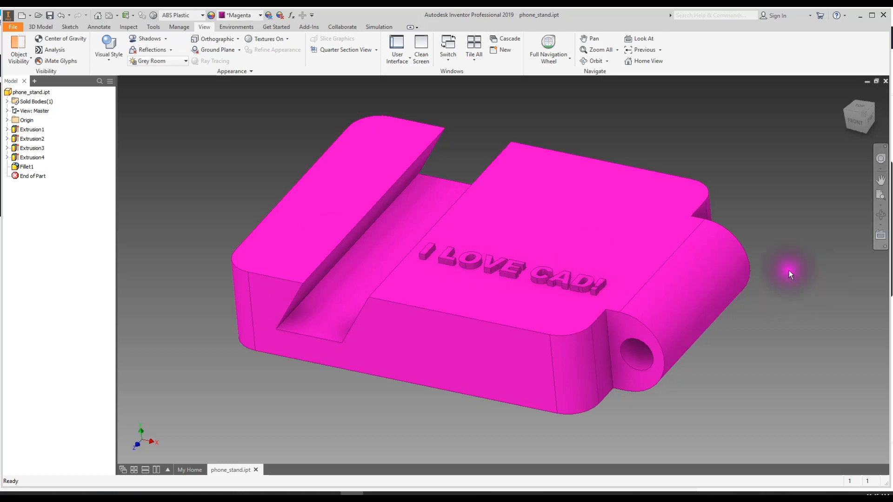
# - Stretch the raised "I LOVE CAD!" lettering by setting the Extrusion4 distance to 30.250 mm
pyautogui.keyDown('shift'); pyautogui.moveTo(696, 240); pyautogui.dragTo(758, 243, button='middle'); pyautogui.keyUp('shift')
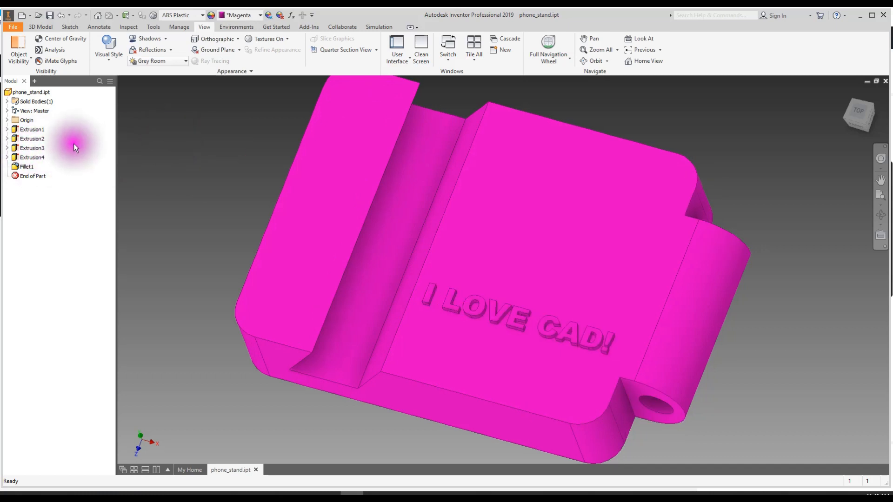
pyautogui.click(7, 158)
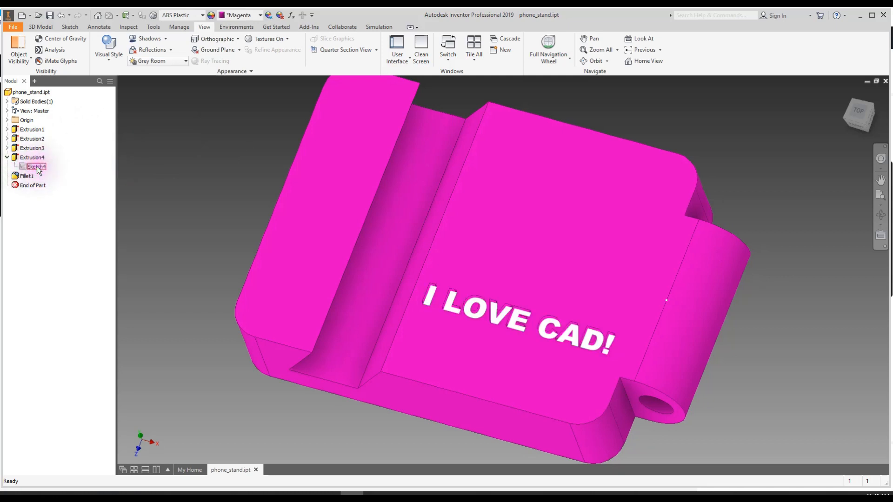
pyautogui.click(29, 157)
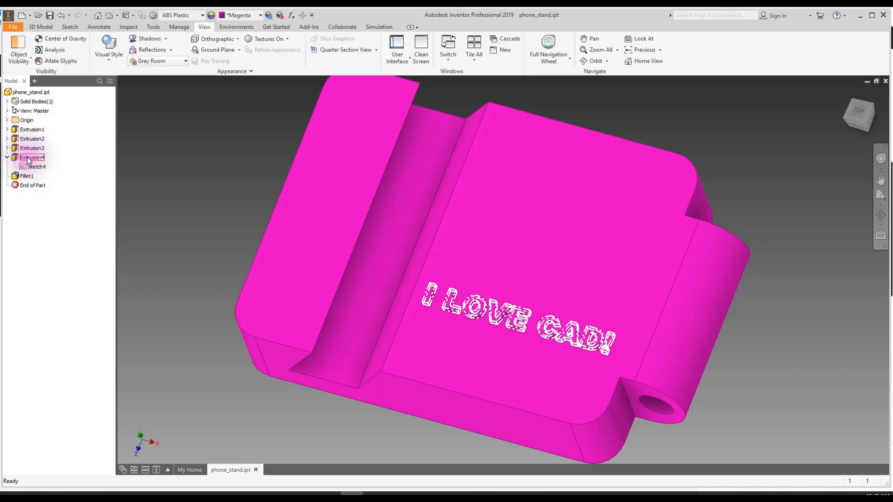
pyautogui.rightClick(29, 157)
pyautogui.click(52, 235)
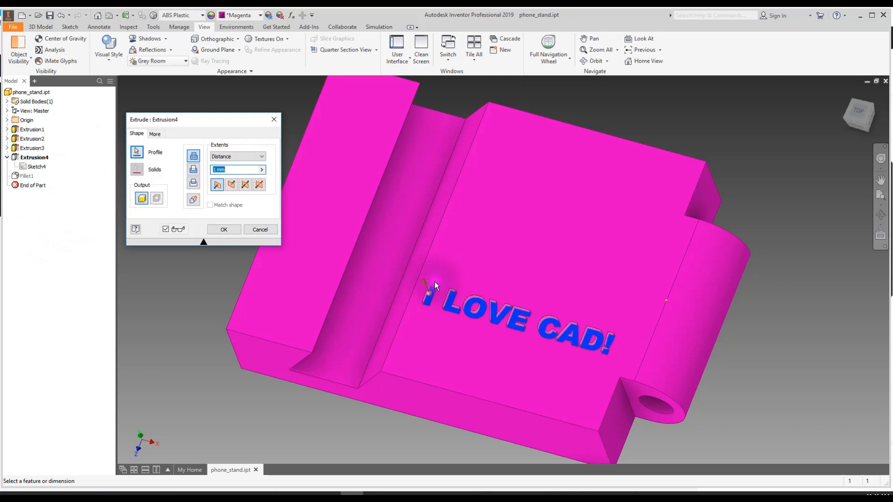
pyautogui.moveTo(424, 282); pyautogui.dragTo(376, 218)
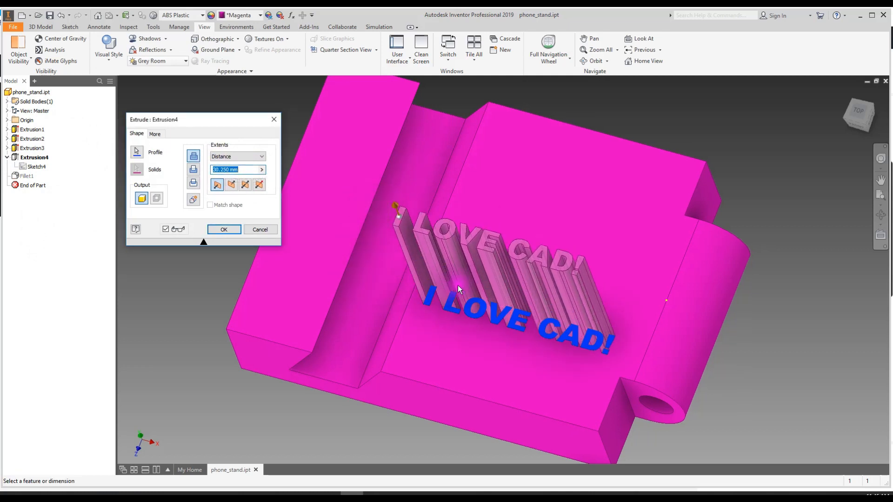
pyautogui.rightClick(499, 283)
pyautogui.click(664, 228)
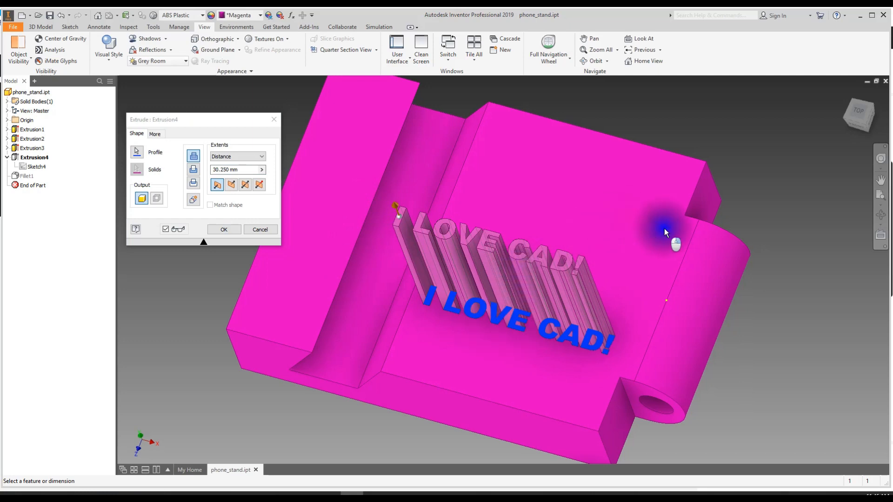
pyautogui.keyDown('shift'); pyautogui.rightClick(610, 222); pyautogui.keyUp('shift')
pyautogui.click(486, 309)
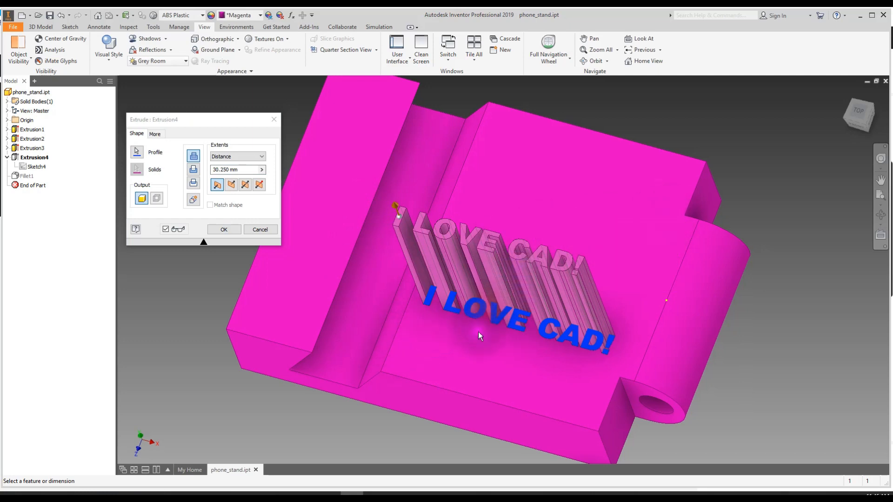
pyautogui.keyDown('shift'); pyautogui.moveTo(311, 338); pyautogui.dragTo(400, 335, button='middle'); pyautogui.keyUp('shift')
pyautogui.click(225, 230)
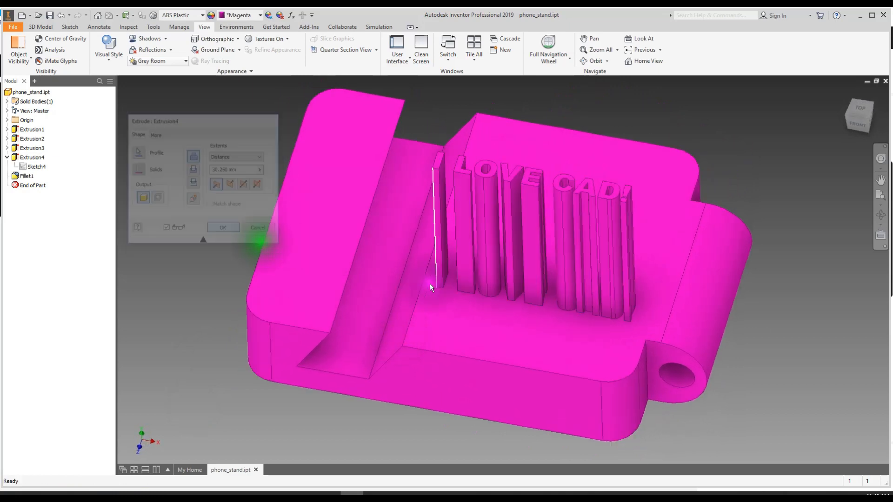
pyautogui.moveTo(640, 253)
pyautogui.keyDown('shift'); pyautogui.mouseDown(button='middle')
pyautogui.moveTo(697, 265)
pyautogui.moveTo(602, 269)
pyautogui.mouseUp(button='middle'); pyautogui.keyUp('shift')
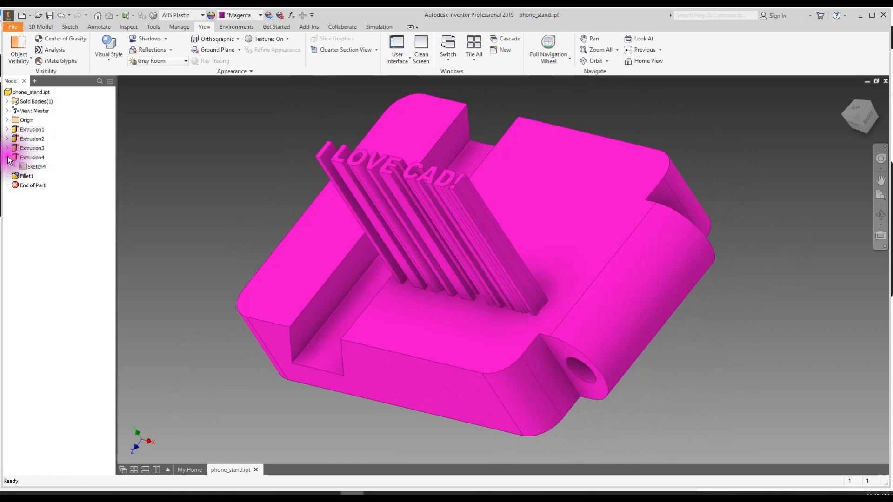
# - Edit Sketch4 under Extrusion4 and change its text to "I REALLY LOVE CAD!" on two lines, breaking after "REALLY"
pyautogui.click(37, 166)
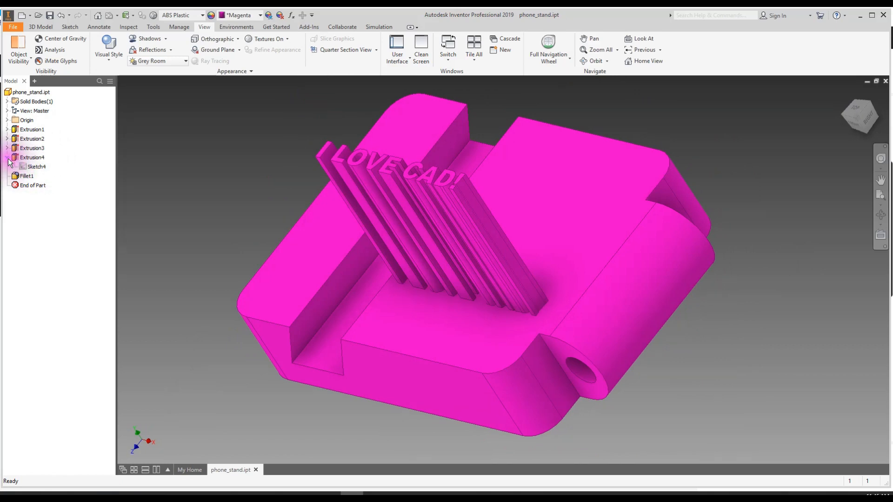
pyautogui.click(32, 167)
pyautogui.rightClick(31, 167)
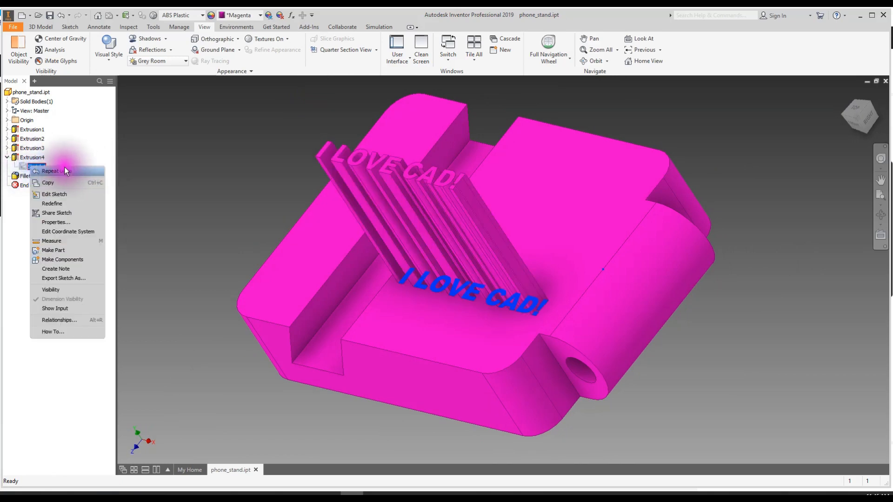
pyautogui.click(56, 195)
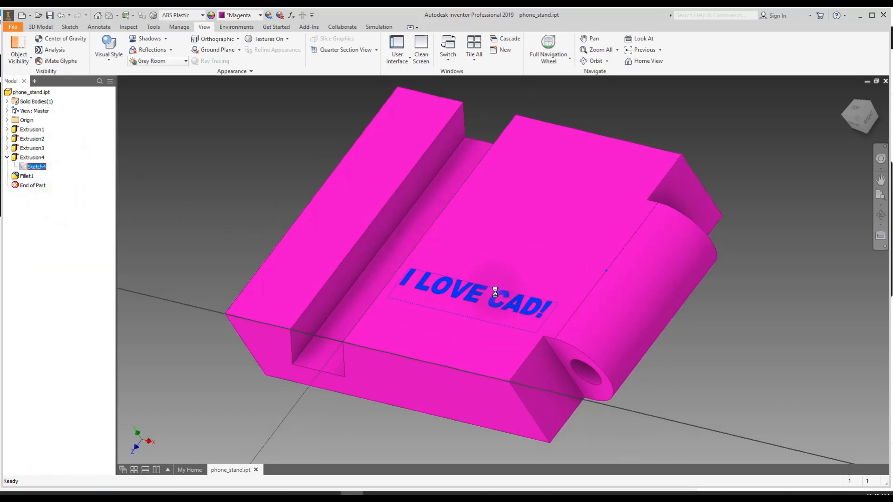
pyautogui.moveTo(467, 293)
pyautogui.mouseDown()
pyautogui.moveTo(472, 301)
pyautogui.moveTo(465, 245)
pyautogui.moveTo(472, 225)
pyautogui.mouseUp()
pyautogui.doubleClick(475, 225)
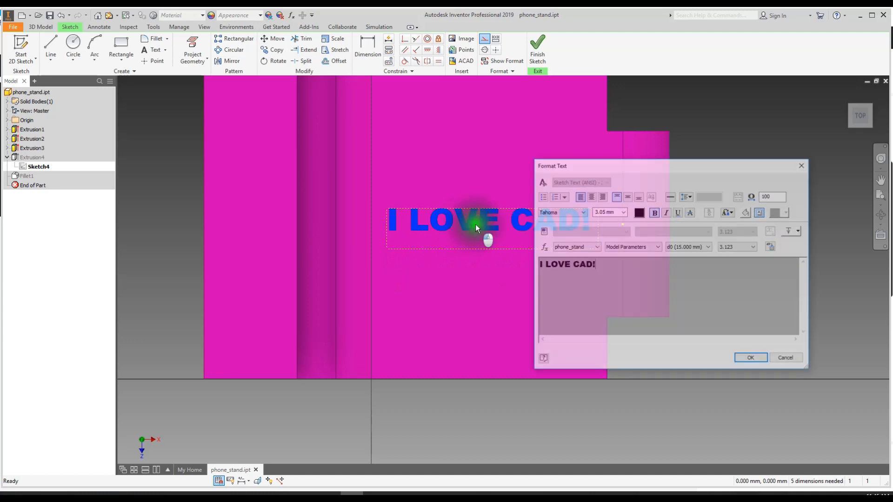
pyautogui.click(622, 259)
pyautogui.click(544, 264)
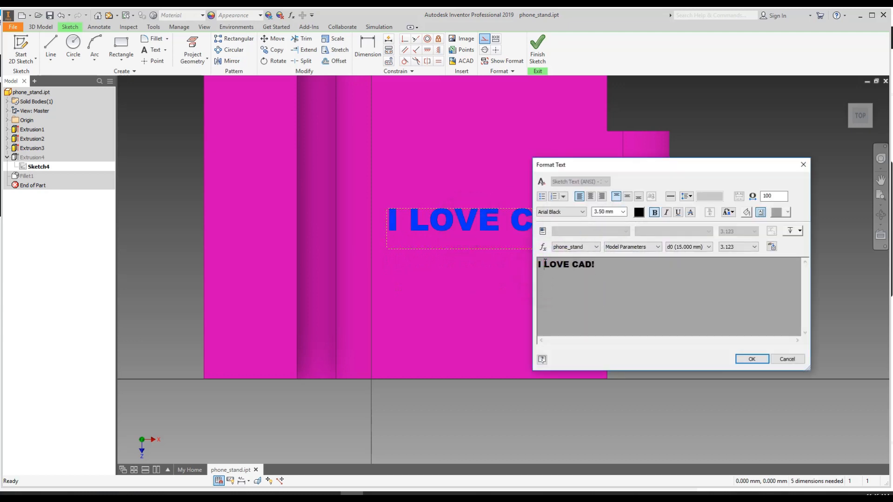
pyautogui.write('REALLY LOVE')
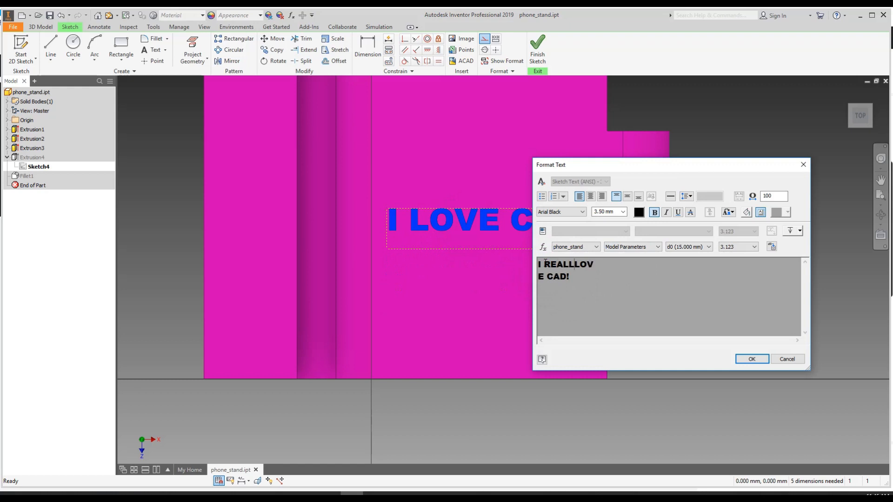
pyautogui.click(554, 263)
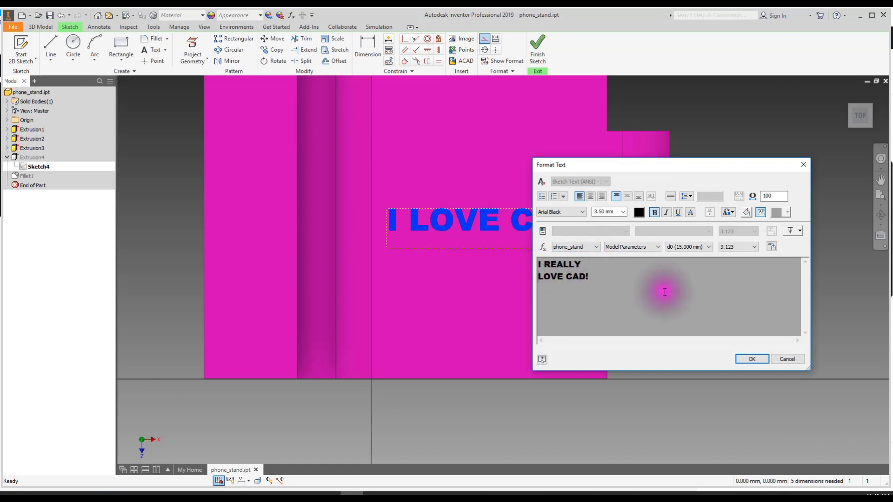
pyautogui.click(744, 358)
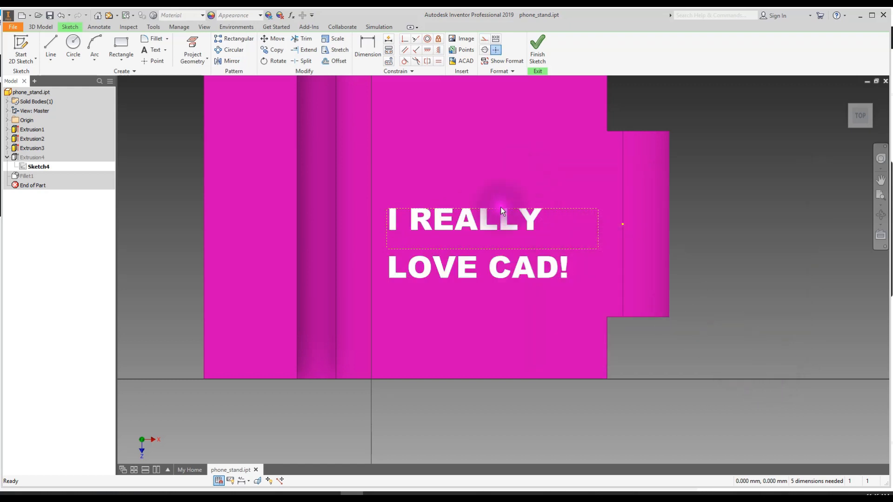
# - Move the sketch text slightly toward the rear of the face, center-justify both lines, and finish the sketch
pyautogui.moveTo(482, 224); pyautogui.dragTo(485, 209)
pyautogui.doubleClick(486, 212)
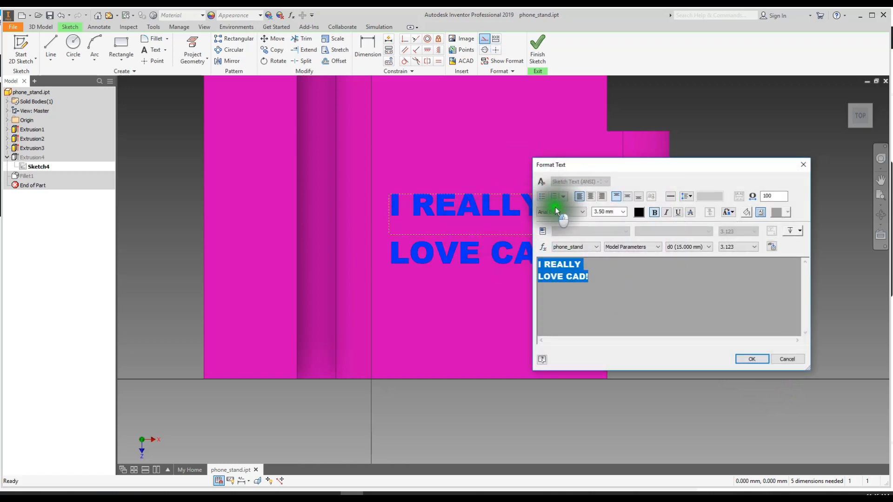
pyautogui.click(590, 196)
pyautogui.click(745, 359)
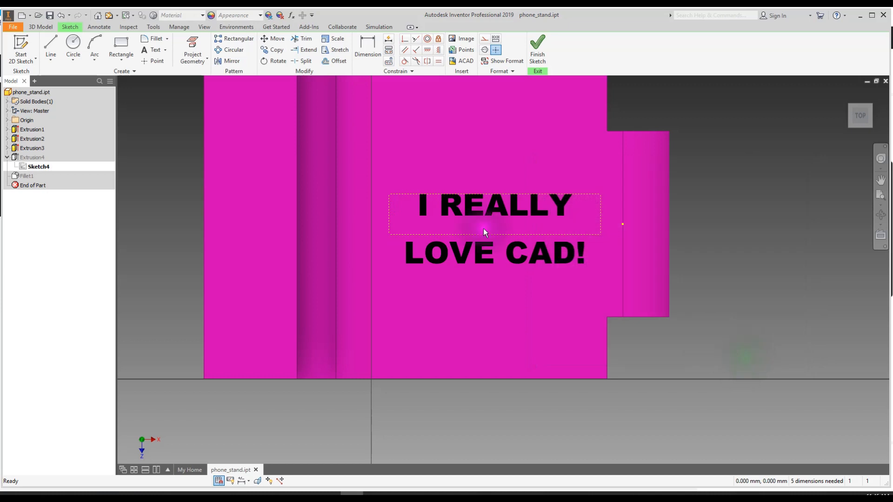
pyautogui.click(495, 199)
pyautogui.click(537, 47)
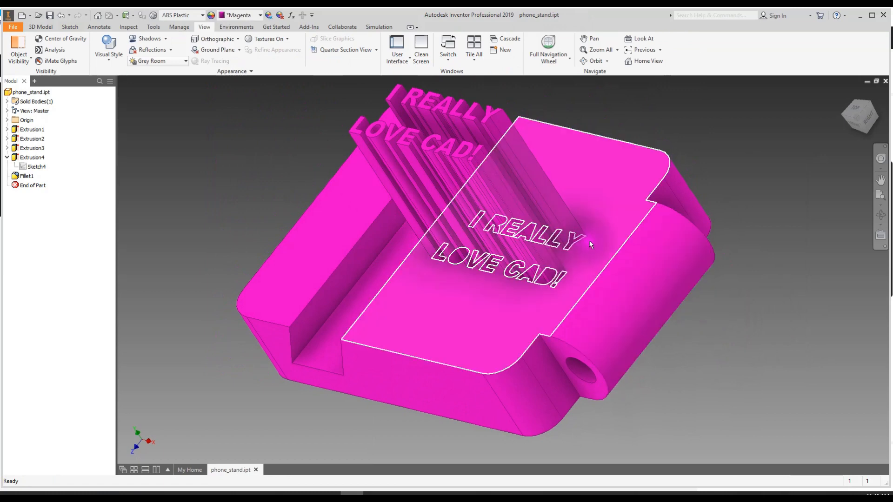
# - Change Extrusion4 to a cut that engraves the two-line text 2 mm deep into the stand's face
pyautogui.keyDown('shift'); pyautogui.moveTo(372, 256); pyautogui.dragTo(548, 285, button='middle'); pyautogui.keyUp('shift')
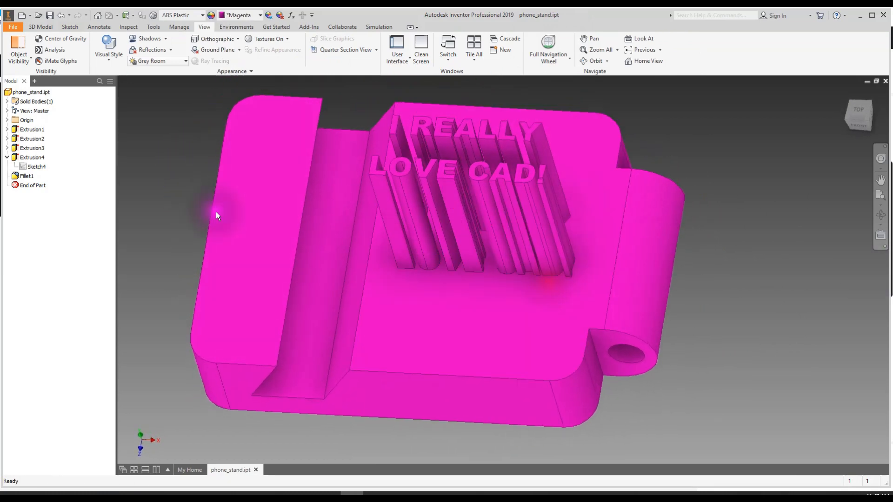
pyautogui.rightClick(26, 157)
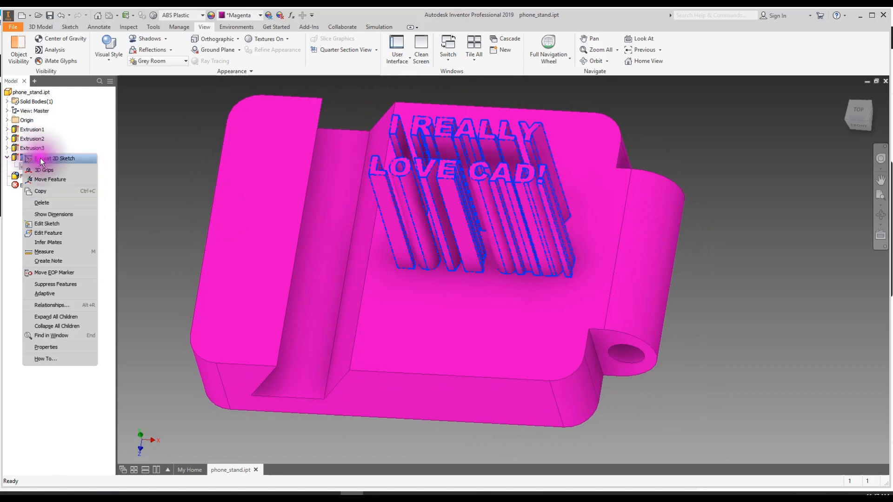
pyautogui.click(49, 233)
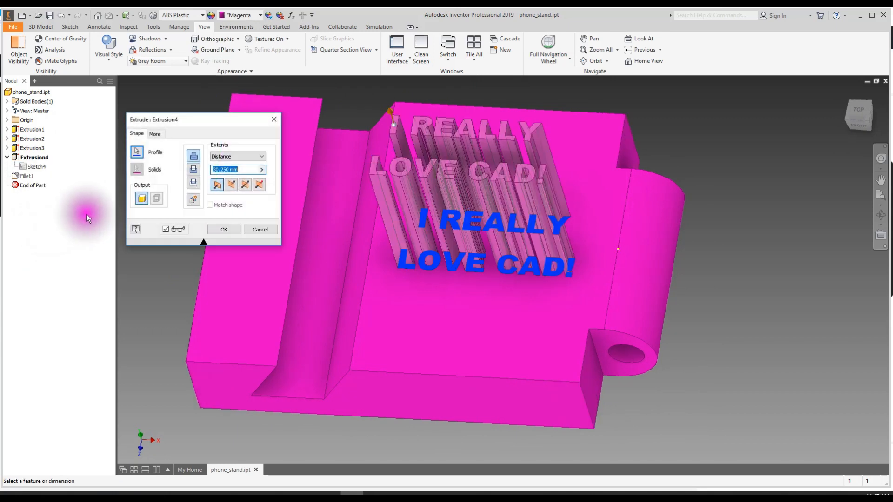
pyautogui.moveTo(384, 108); pyautogui.dragTo(445, 206)
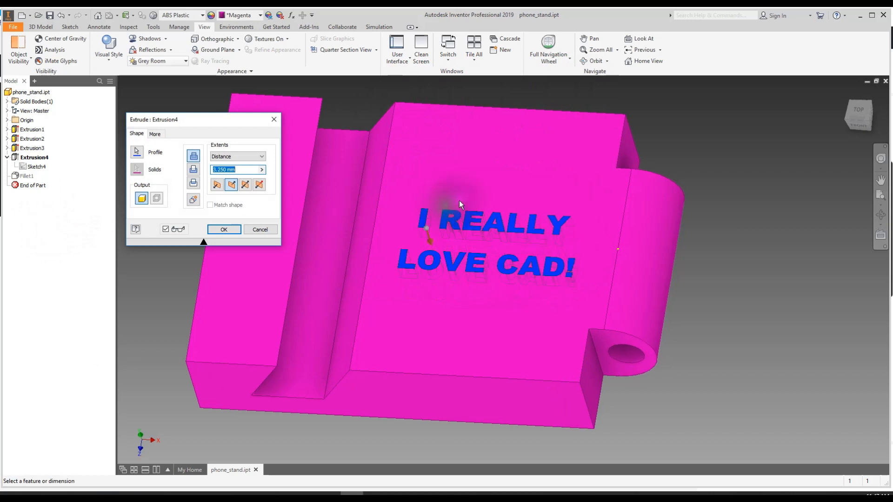
pyautogui.click(193, 169)
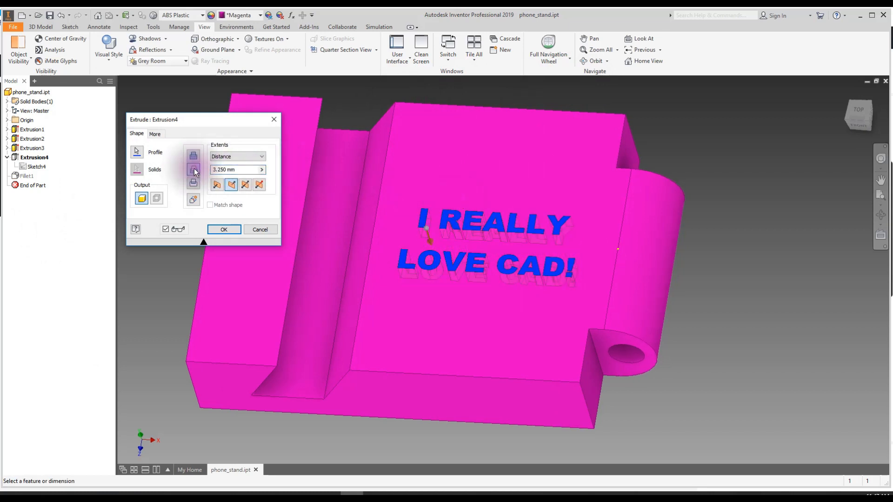
pyautogui.doubleClick(232, 169)
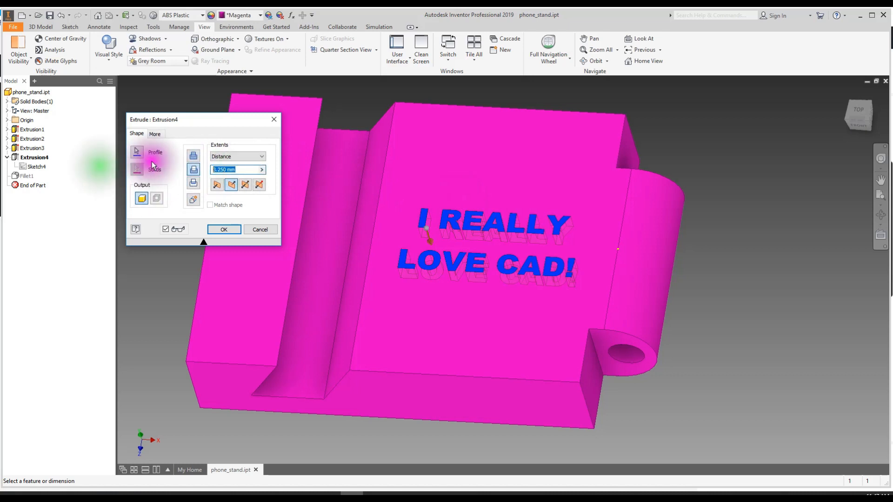
pyautogui.write('2')
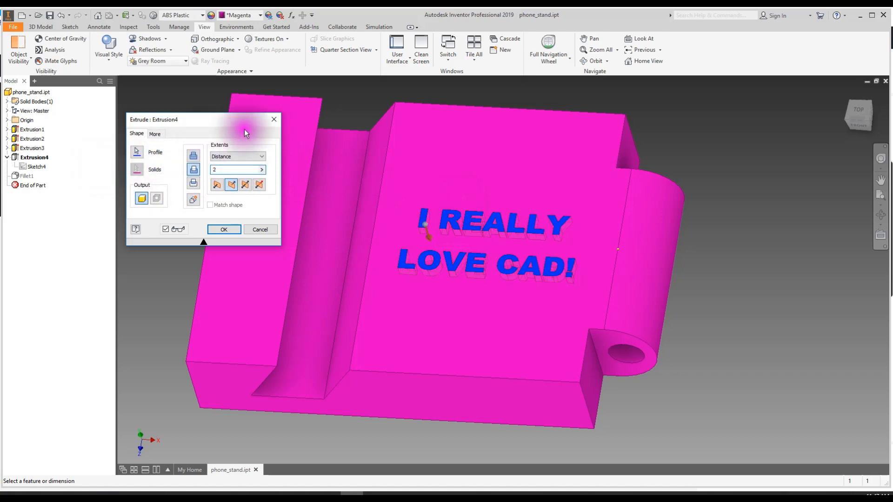
pyautogui.click(218, 229)
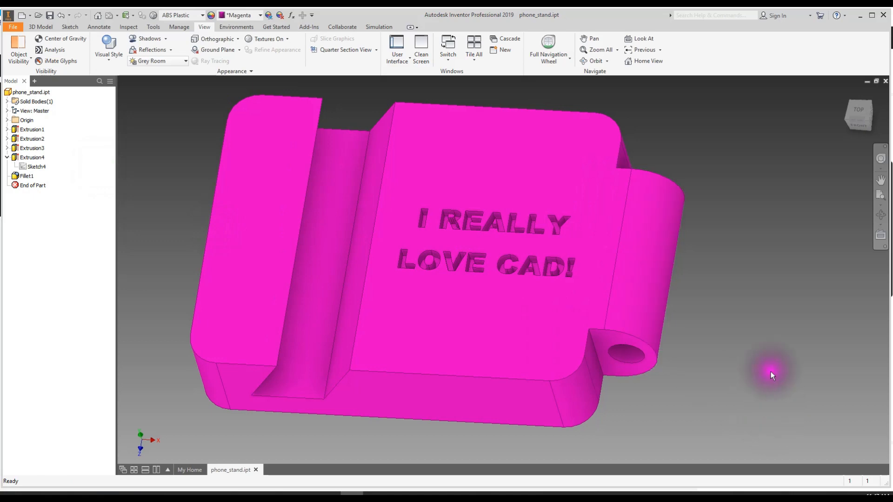
# - Start a 2D sketch on the top face of the narrow block beside the phone slot and draw a circle near its rear end
pyautogui.keyDown('shift'); pyautogui.moveTo(744, 345); pyautogui.dragTo(800, 352, button='middle'); pyautogui.keyUp('shift')
pyautogui.moveTo(754, 352)
pyautogui.mouseDown()
pyautogui.moveTo(719, 329)
pyautogui.moveTo(711, 353)
pyautogui.moveTo(751, 359)
pyautogui.mouseUp()
pyautogui.press('Escape')
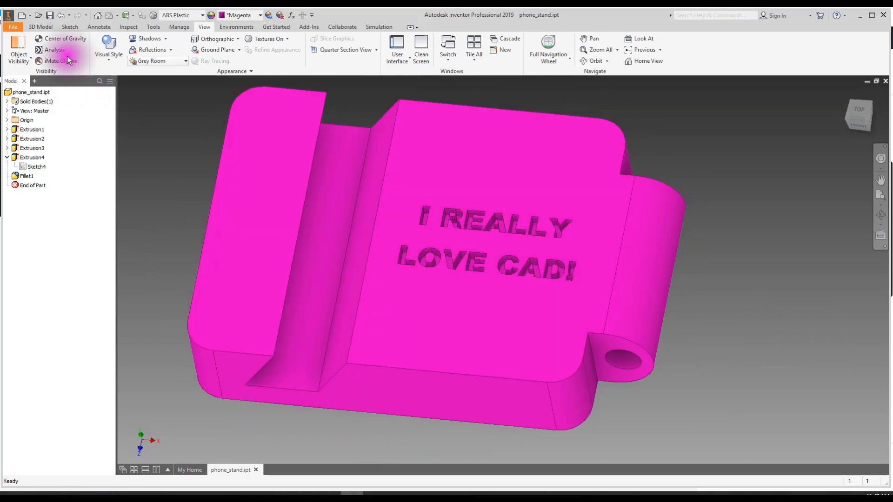
pyautogui.click(69, 26)
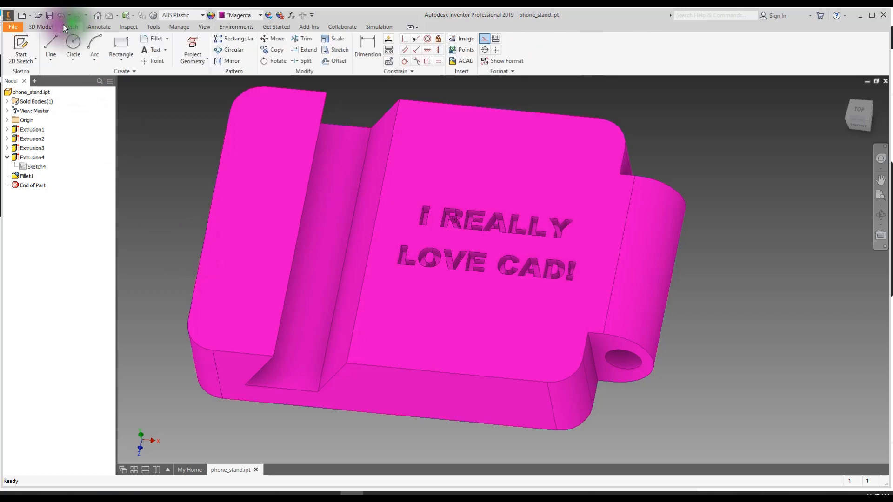
pyautogui.click(21, 44)
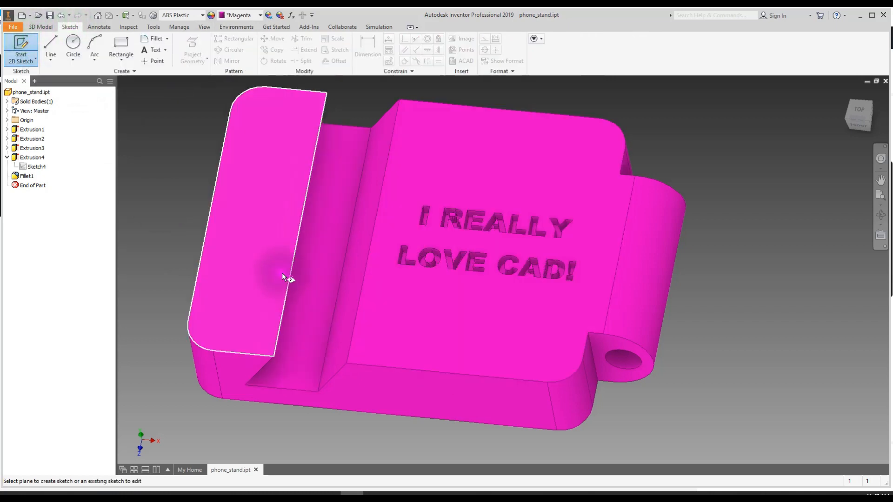
pyautogui.click(247, 225)
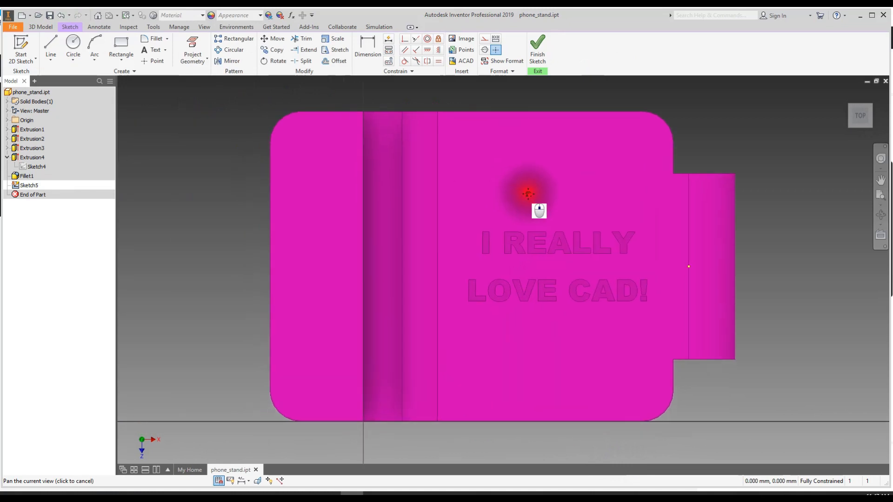
pyautogui.keyDown('shift'); pyautogui.moveTo(288, 232); pyautogui.dragTo(299, 203, button='middle'); pyautogui.keyUp('shift')
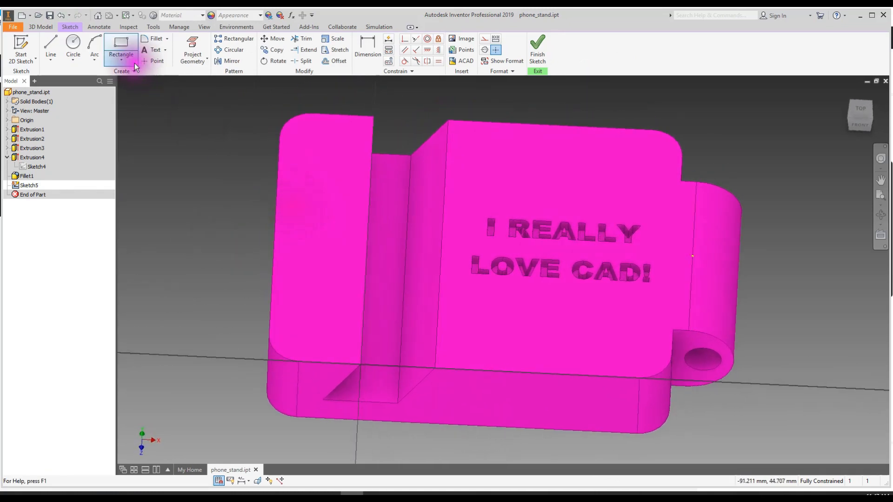
pyautogui.click(73, 44)
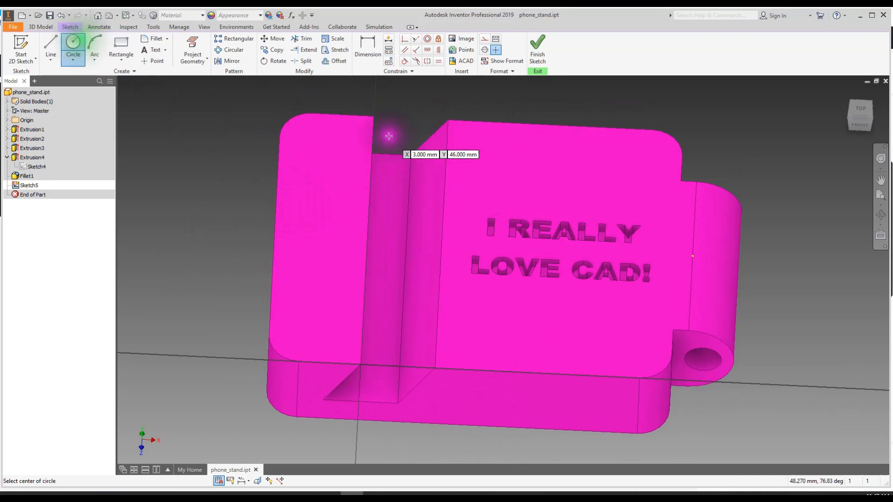
pyautogui.click(315, 170)
pyautogui.click(338, 181)
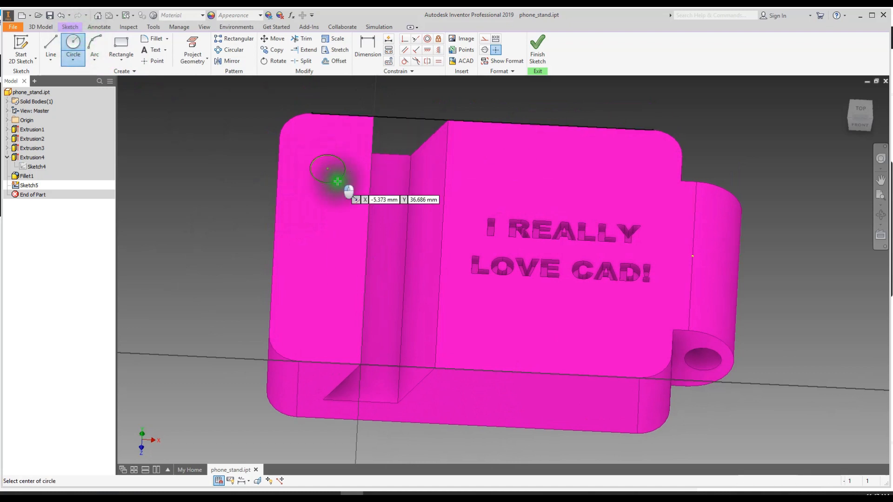
# - Draw two more circles on the narrow block, one at its middle and one near its front end, and finish the sketch
pyautogui.click(324, 235)
pyautogui.click(330, 249)
pyautogui.click(319, 301)
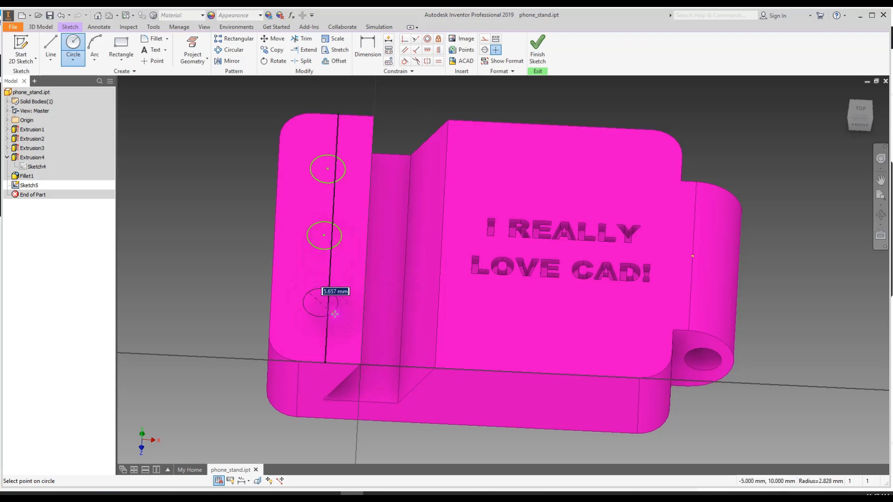
pyautogui.click(332, 312)
pyautogui.moveTo(460, 248)
pyautogui.keyDown('shift'); pyautogui.mouseDown(button='middle')
pyautogui.moveTo(418, 255)
pyautogui.moveTo(486, 253)
pyautogui.moveTo(448, 259)
pyautogui.mouseUp(button='middle'); pyautogui.keyUp('shift')
pyautogui.click(537, 44)
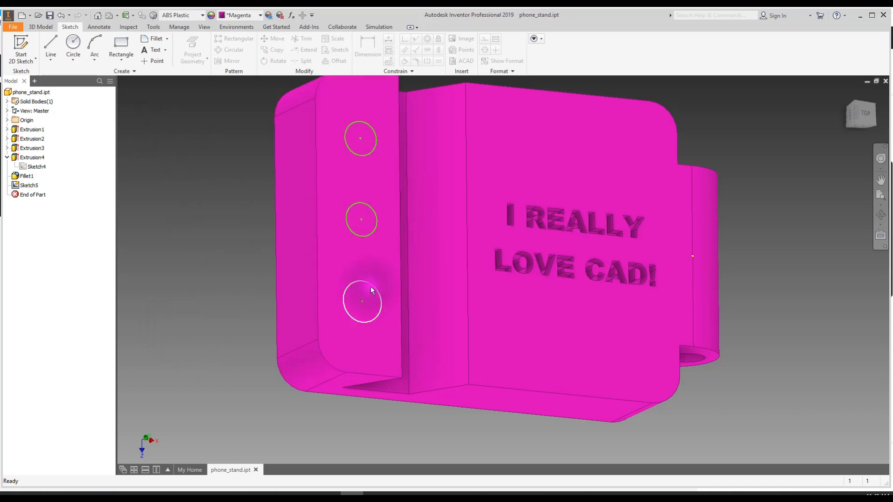
pyautogui.click(16, 42)
pyautogui.click(326, 177)
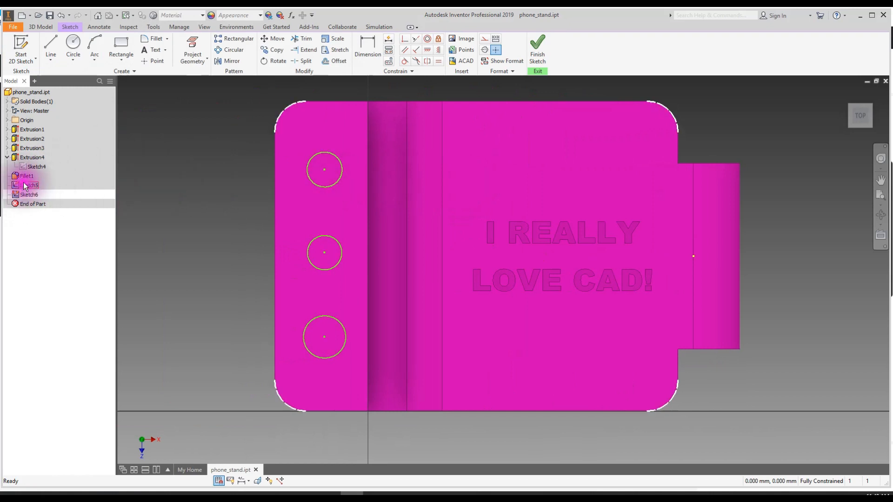
pyautogui.click(62, 16)
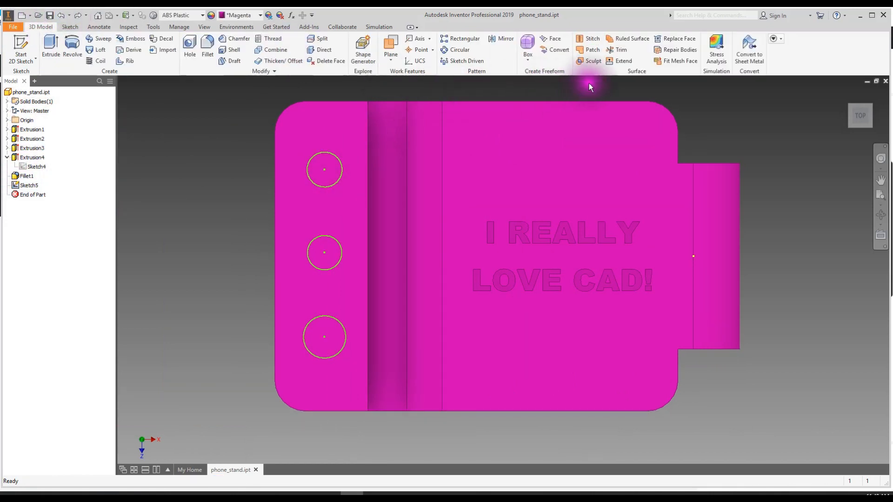
# - Edit Sketch5, dimension the rear circle with a diameter of 5 mm, and finish the sketch
pyautogui.keyDown('shift'); pyautogui.moveTo(299, 225); pyautogui.dragTo(320, 211, button='middle'); pyautogui.keyUp('shift')
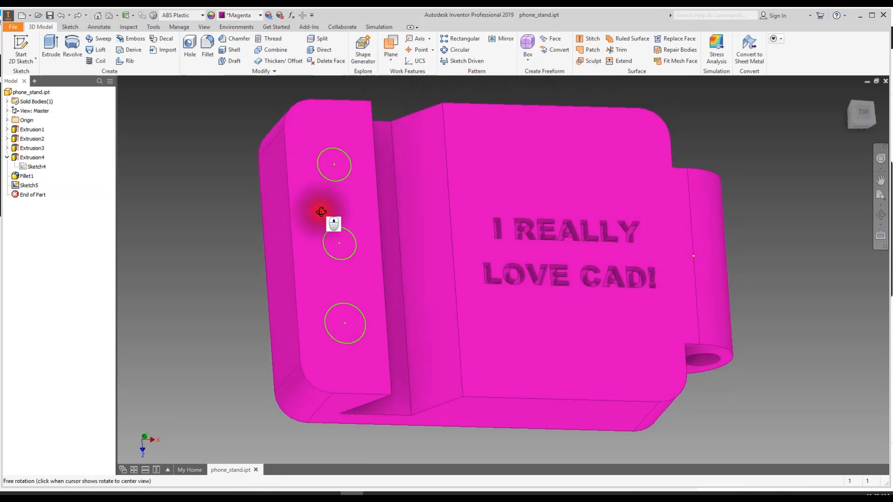
pyautogui.rightClick(25, 186)
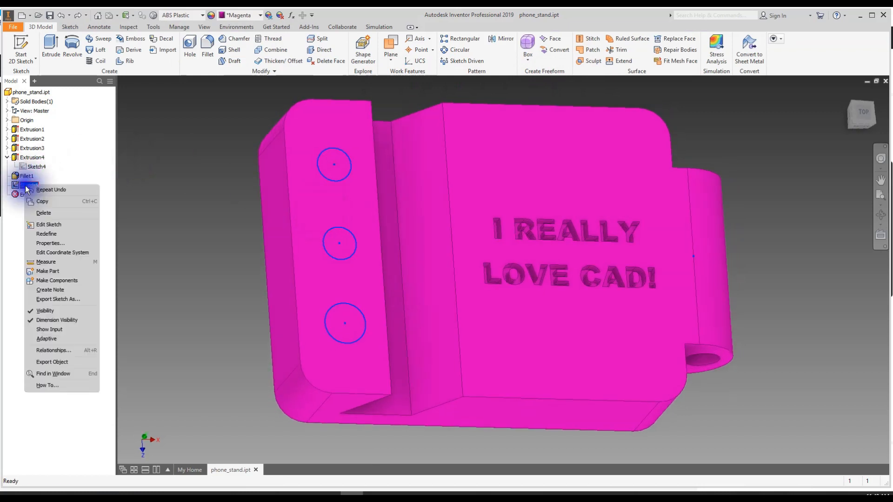
pyautogui.click(56, 224)
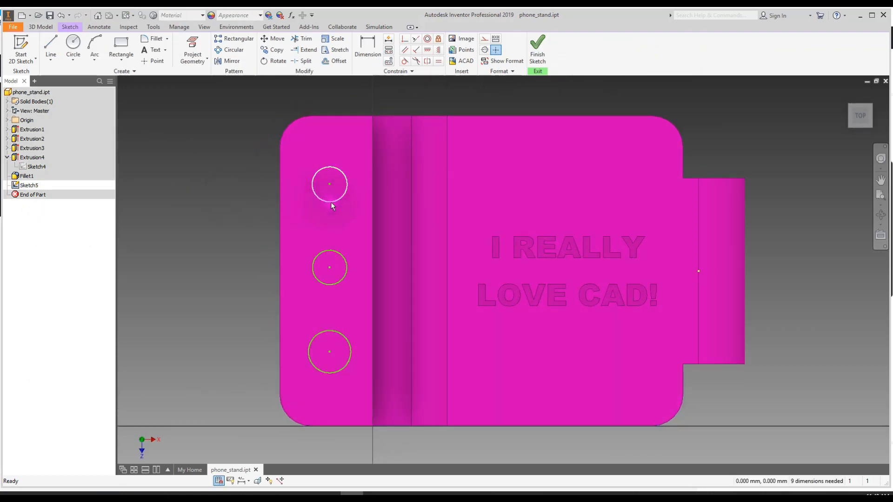
pyautogui.click(372, 49)
pyautogui.click(348, 186)
pyautogui.click(357, 222)
pyautogui.write('5')
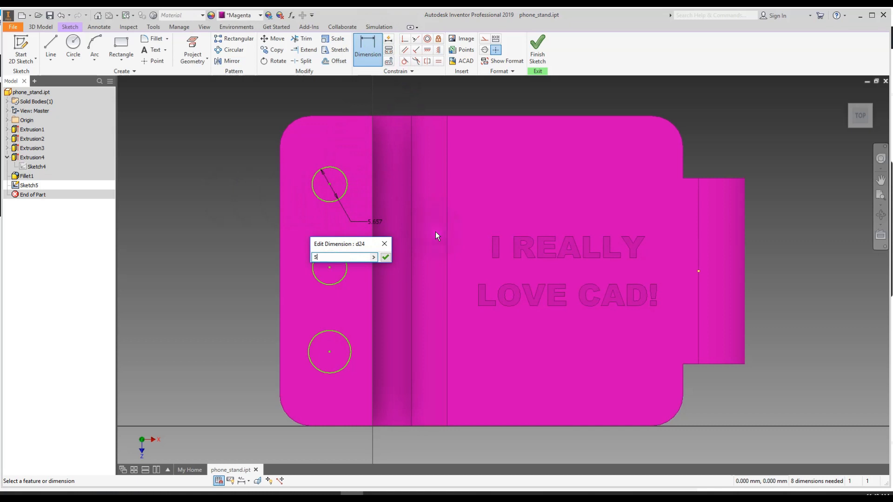
pyautogui.press('Return')
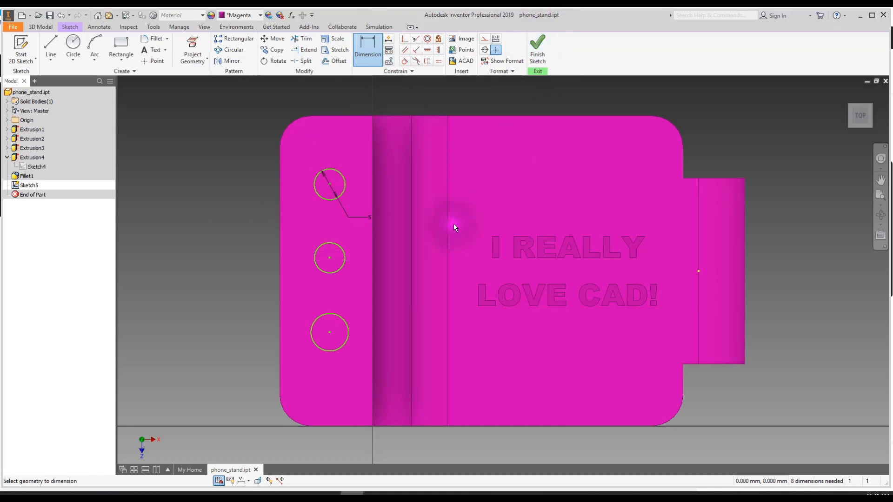
pyautogui.click(529, 60)
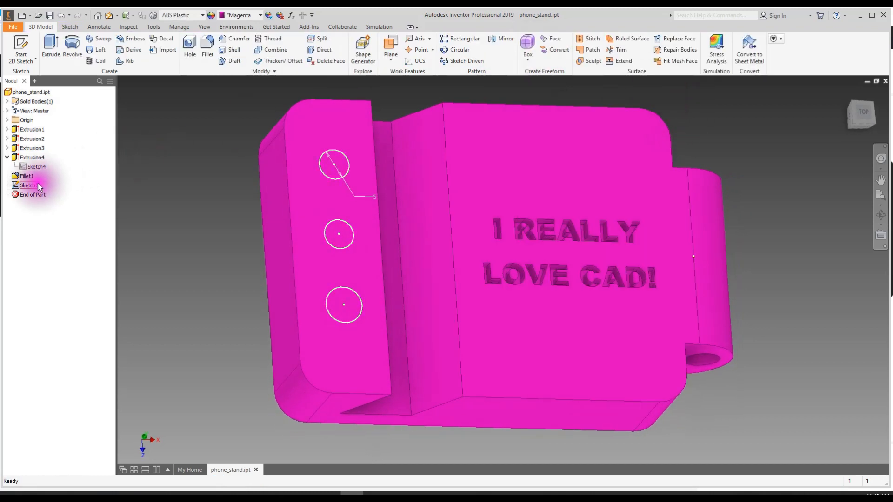
# - Delete Sketch5 with its three circles from the phone stand
pyautogui.rightClick(38, 186)
pyautogui.click(46, 210)
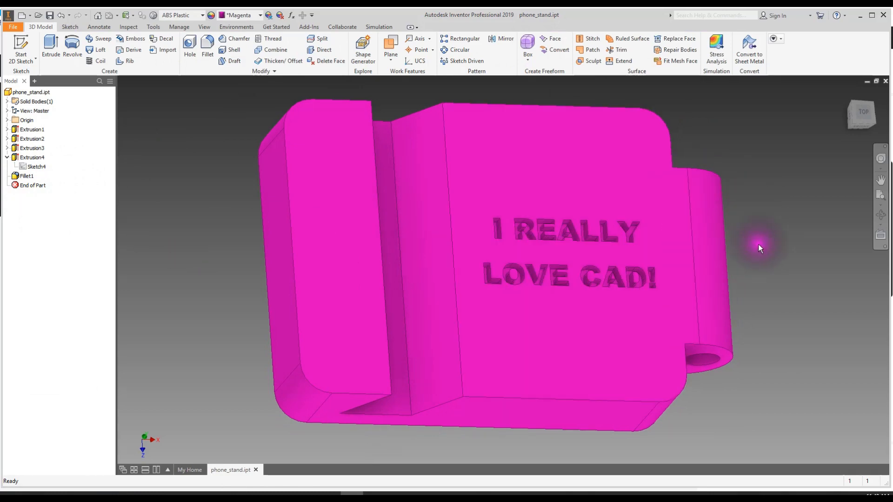
pyautogui.keyDown('shift'); pyautogui.moveTo(777, 233); pyautogui.dragTo(749, 217, button='middle'); pyautogui.keyUp('shift')
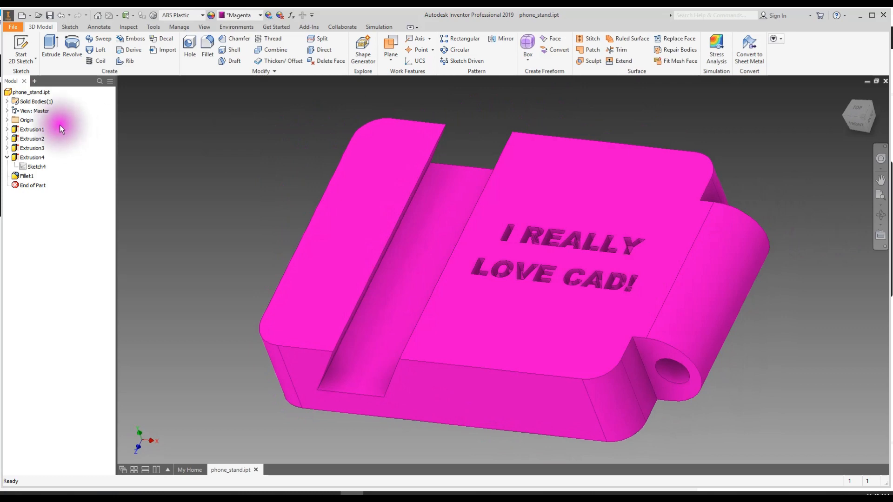
# - Edit Extrusion2, the phone slot cut, so that it extends a distance of 30 mm
pyautogui.click(7, 138)
pyautogui.click(7, 157)
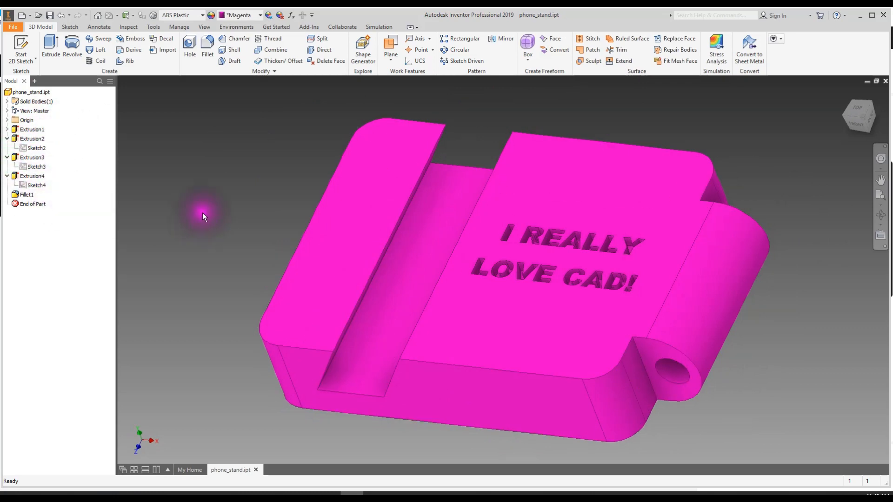
pyautogui.rightClick(29, 140)
pyautogui.click(52, 215)
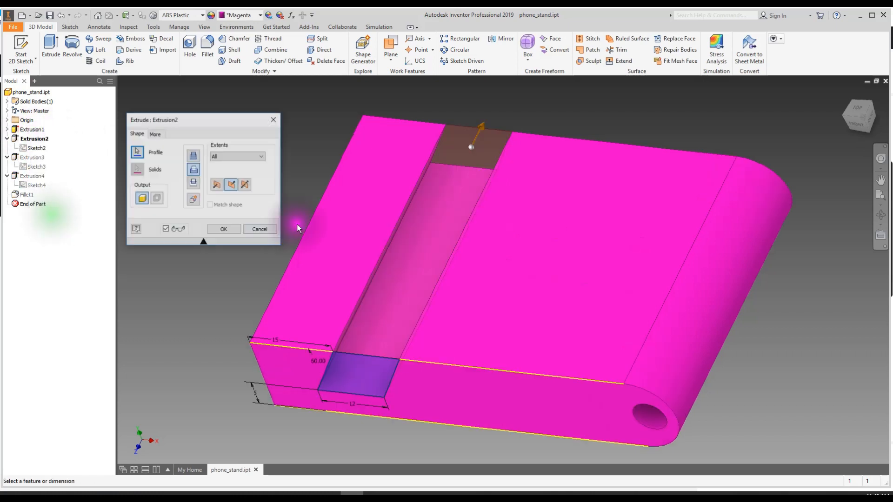
pyautogui.click(235, 157)
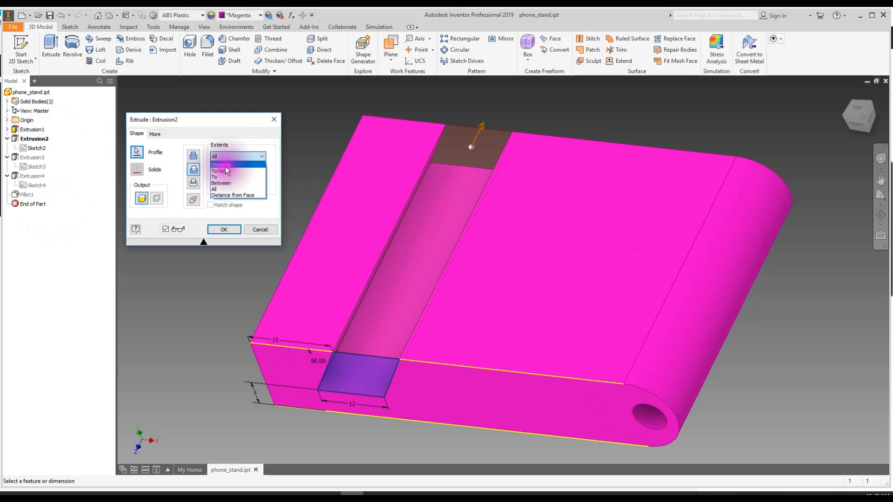
pyautogui.click(232, 165)
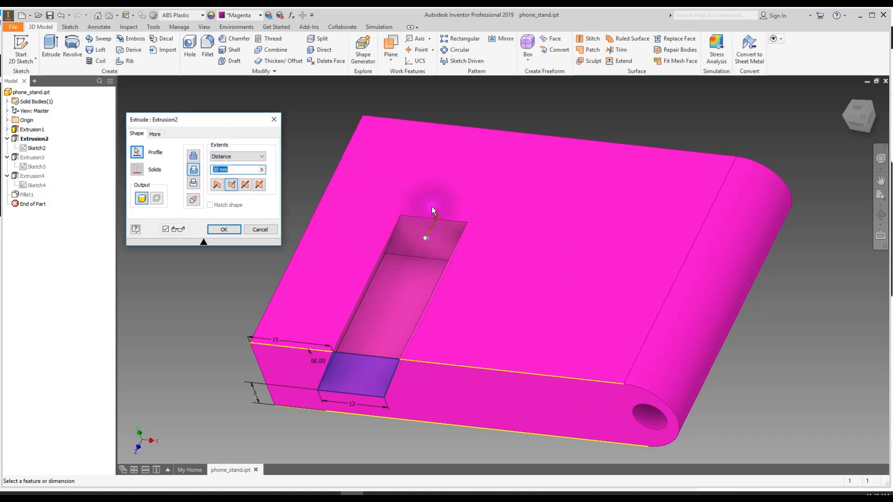
pyautogui.click(225, 229)
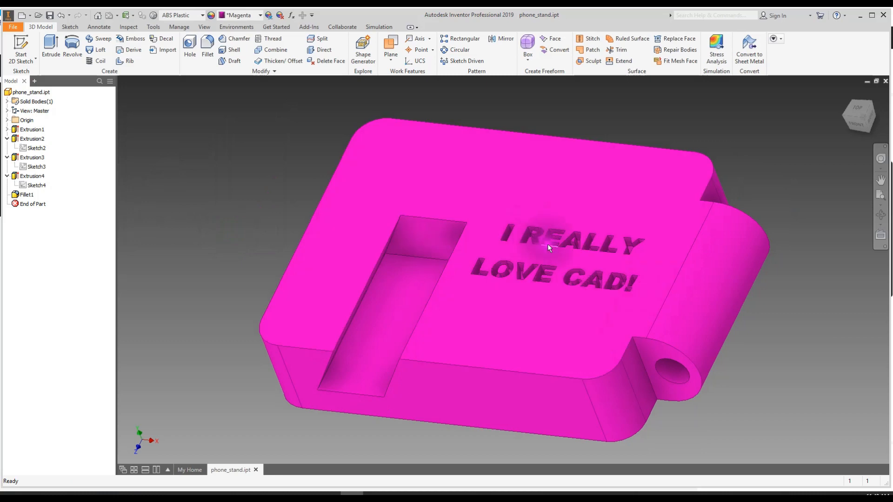
# - Set the extents of the slot cut Extrusion2 back to All and save the part
pyautogui.moveTo(548, 244)
pyautogui.keyDown('shift'); pyautogui.mouseDown(button='middle')
pyautogui.moveTo(503, 254)
pyautogui.moveTo(593, 221)
pyautogui.moveTo(598, 205)
pyautogui.moveTo(560, 233)
pyautogui.mouseUp(button='middle'); pyautogui.keyUp('shift')
pyautogui.rightClick(28, 138)
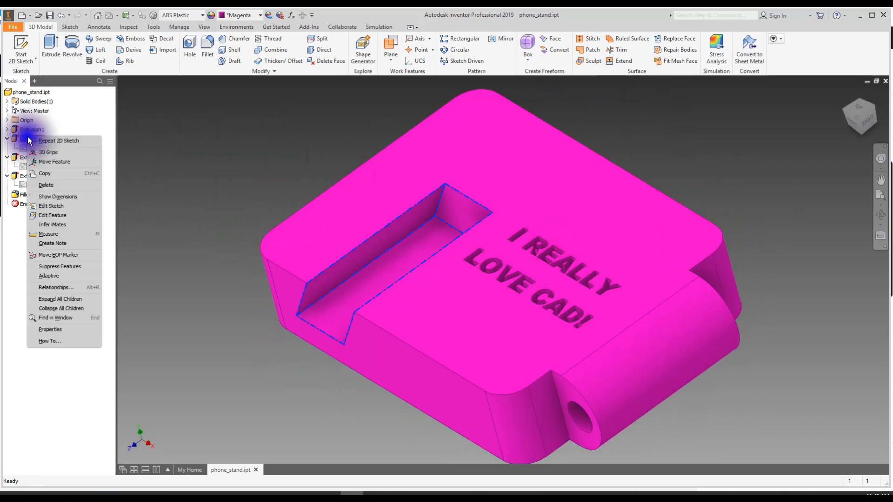
pyautogui.click(60, 217)
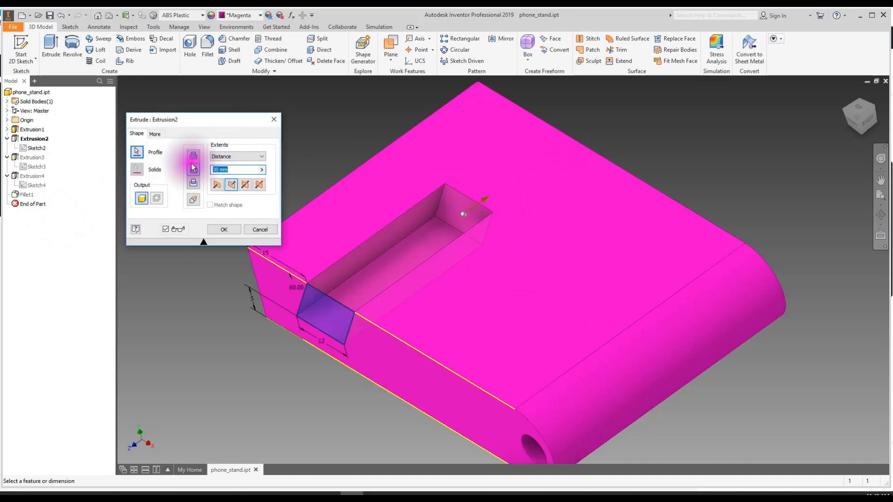
pyautogui.click(233, 160)
pyautogui.click(228, 188)
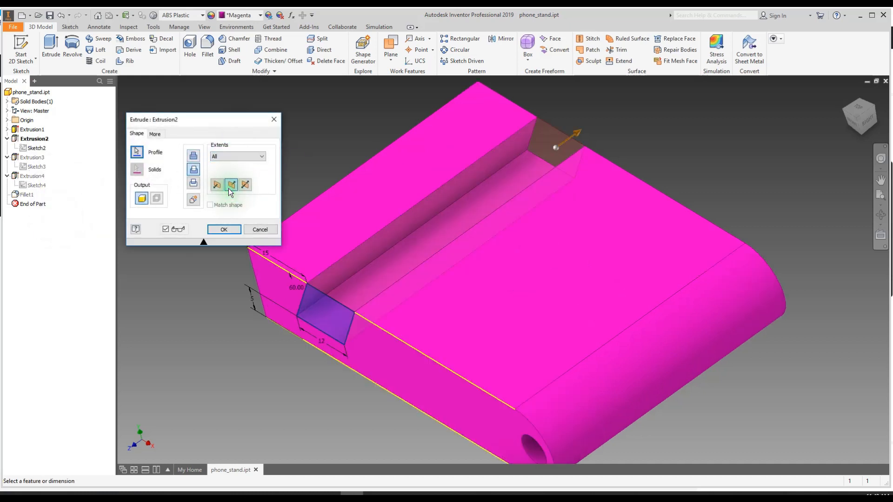
pyautogui.click(219, 229)
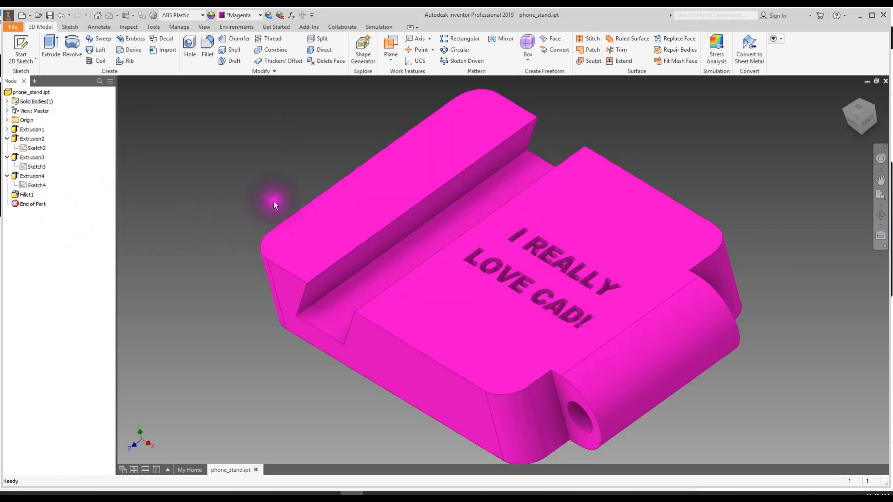
pyautogui.moveTo(279, 219)
pyautogui.keyDown('shift'); pyautogui.mouseDown(button='middle')
pyautogui.moveTo(273, 193)
pyautogui.moveTo(384, 177)
pyautogui.moveTo(305, 182)
pyautogui.moveTo(342, 205)
pyautogui.moveTo(328, 193)
pyautogui.moveTo(268, 208)
pyautogui.mouseUp(button='middle'); pyautogui.keyUp('shift')
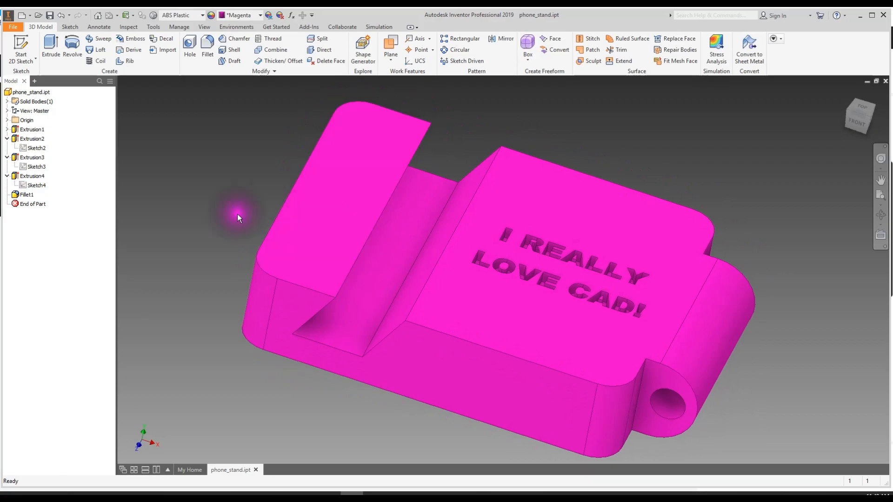
pyautogui.click(50, 15)
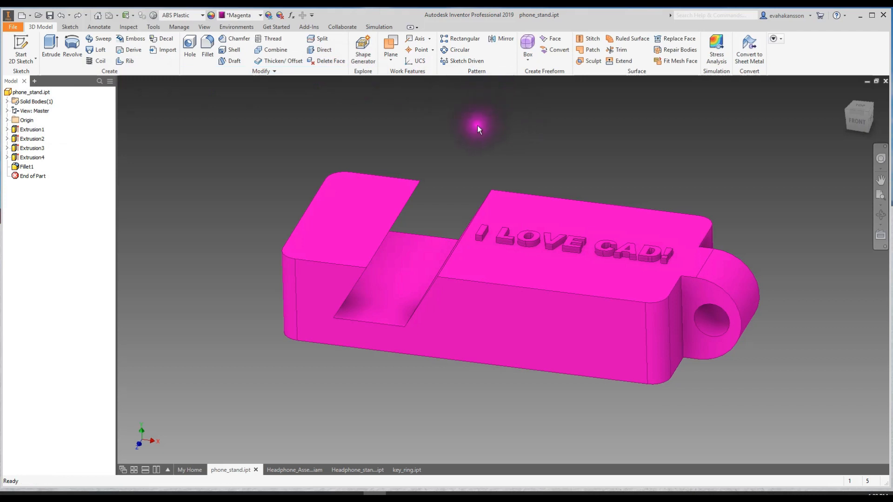
# - Open Sketch1 under Extrusion1 for editing and examine the base profile with its dimensions
pyautogui.moveTo(480, 130)
pyautogui.keyDown('shift'); pyautogui.mouseDown(button='middle')
pyautogui.moveTo(511, 144)
pyautogui.moveTo(498, 158)
pyautogui.moveTo(489, 136)
pyautogui.mouseUp(button='middle'); pyautogui.keyUp('shift')
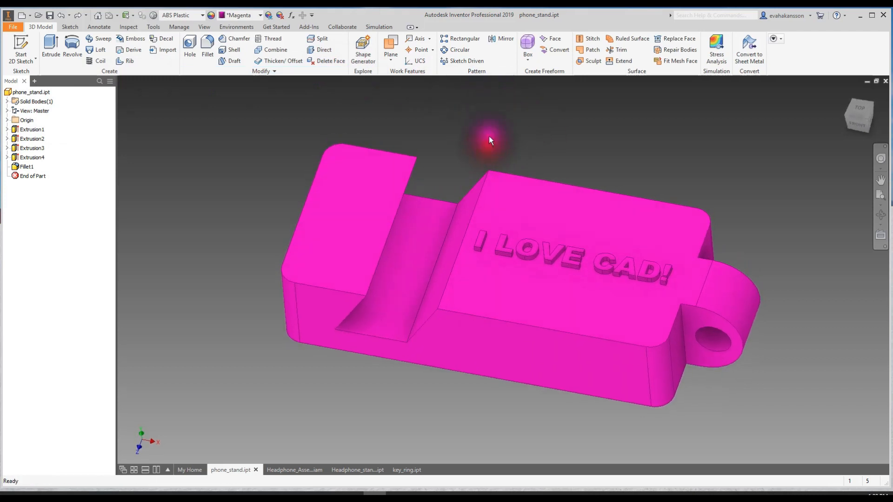
pyautogui.click(8, 130)
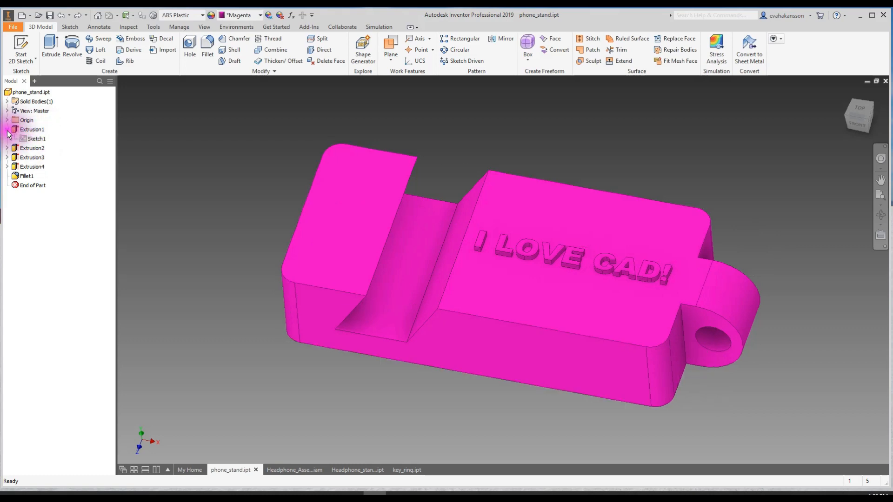
pyautogui.rightClick(27, 139)
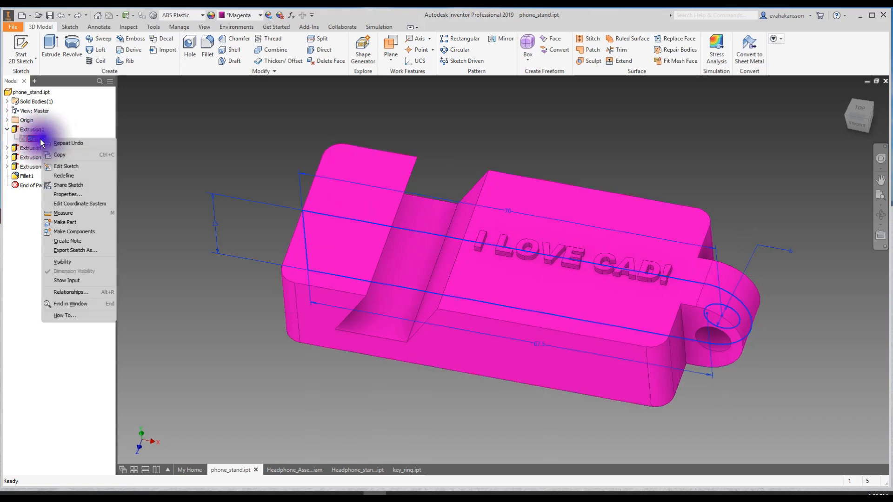
pyautogui.click(66, 167)
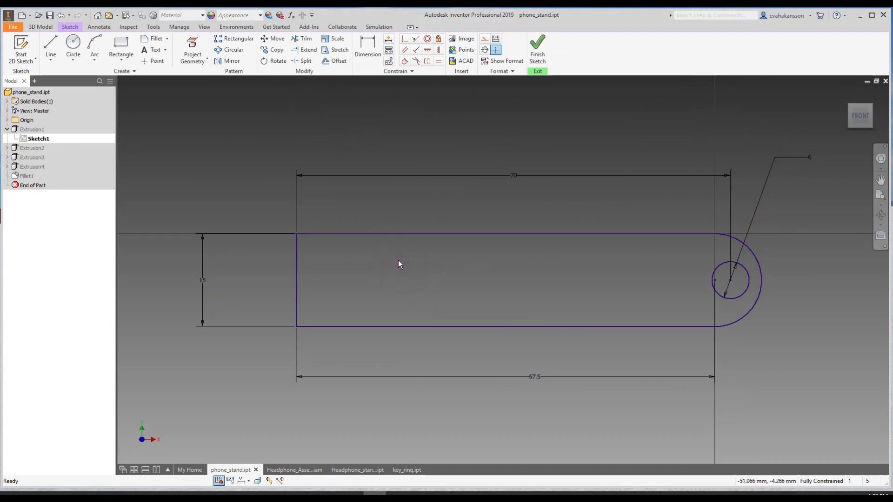
pyautogui.moveTo(575, 263)
pyautogui.keyDown('shift'); pyautogui.mouseDown(button='middle')
pyautogui.moveTo(554, 265)
pyautogui.moveTo(564, 269)
pyautogui.mouseUp(button='middle'); pyautogui.keyUp('shift')
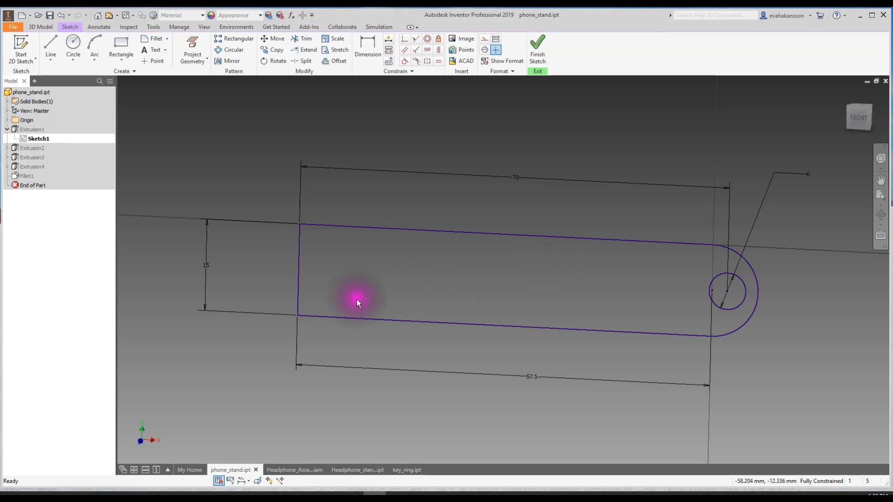
# - Switch to Headphone_Assembly.iam and inspect the headphones on their stand from several sides
pyautogui.click(290, 469)
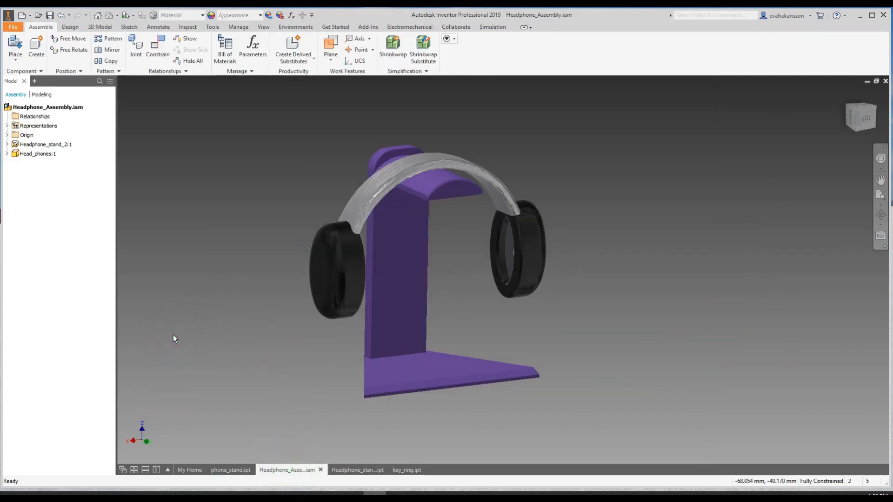
pyautogui.scroll(-3, 190, 263)
pyautogui.keyDown('shift'); pyautogui.moveTo(209, 247); pyautogui.dragTo(589, 309, button='middle'); pyautogui.keyUp('shift')
pyautogui.scroll(3, 240, 245)
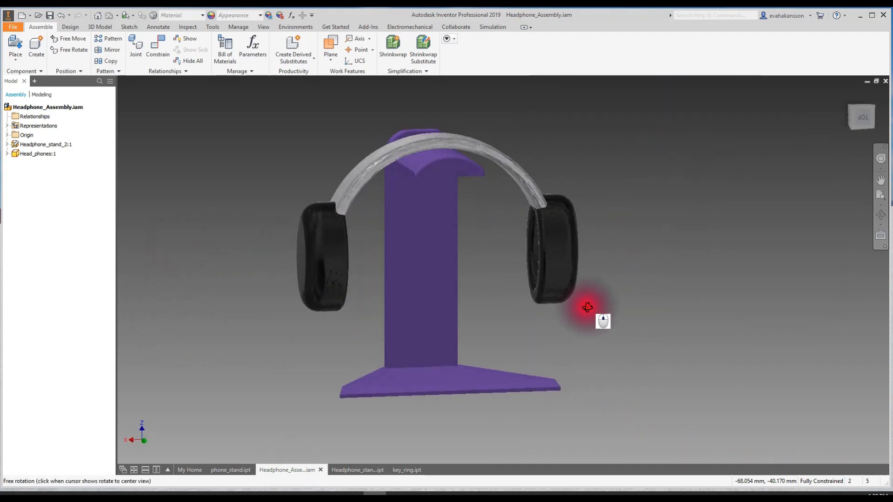
pyautogui.click(447, 191)
pyautogui.keyDown('shift'); pyautogui.moveTo(767, 320); pyautogui.dragTo(745, 323, button='middle'); pyautogui.keyUp('shift')
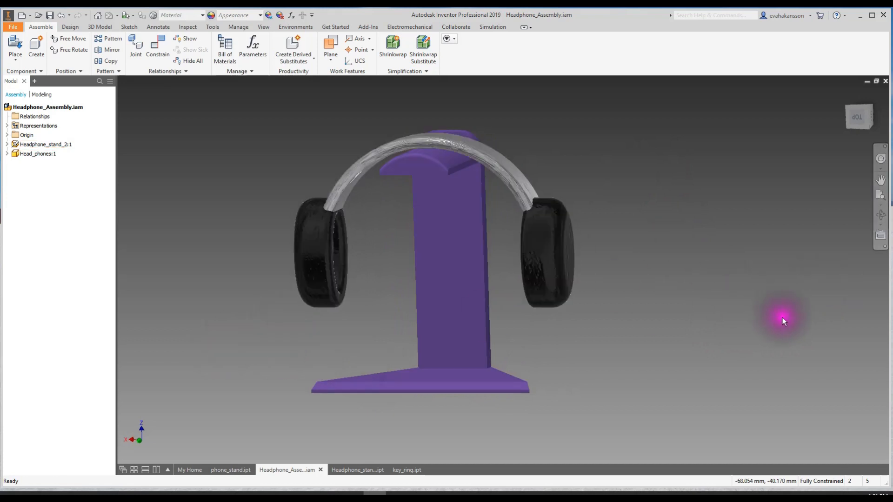
pyautogui.keyDown('shift'); pyautogui.moveTo(687, 333); pyautogui.dragTo(746, 323, button='middle'); pyautogui.keyUp('shift')
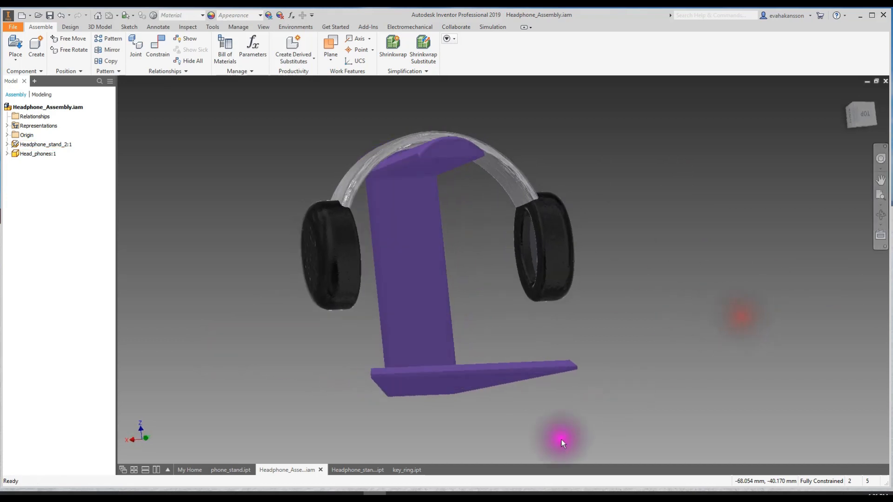
# - Switch to the Headphone_stand_2.ipt part and examine the stand's shape from another angle
pyautogui.click(356, 470)
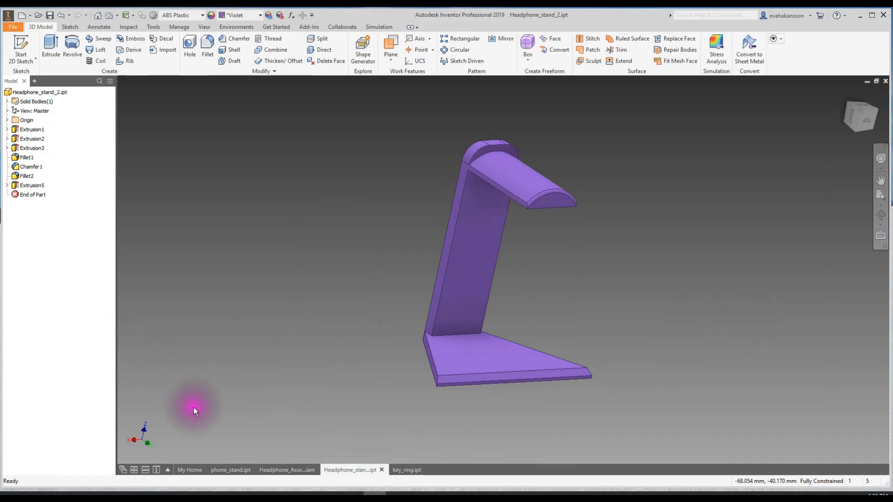
pyautogui.click(302, 325)
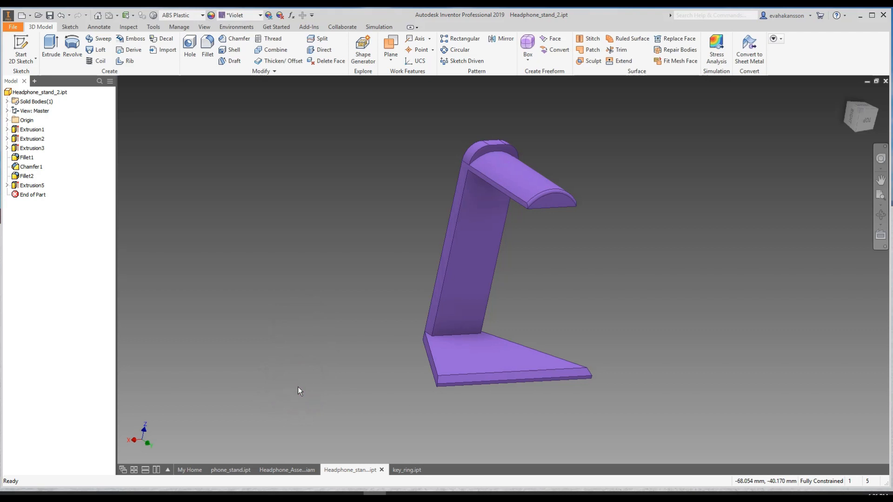
pyautogui.keyDown('shift'); pyautogui.moveTo(655, 335); pyautogui.dragTo(682, 313, button='middle'); pyautogui.keyUp('shift')
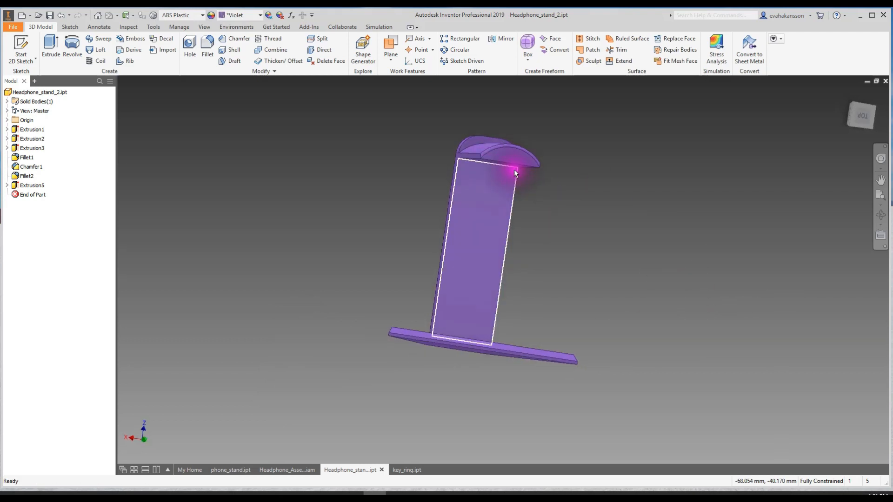
# - Start a new 2D sketch on the large flat rectangular face of the headphone stand's upright
pyautogui.click(39, 92)
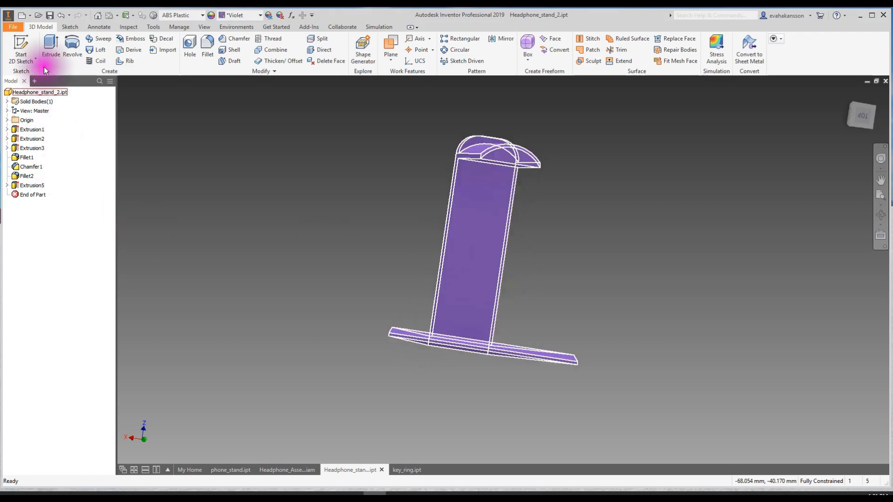
pyautogui.click(17, 48)
pyautogui.click(478, 243)
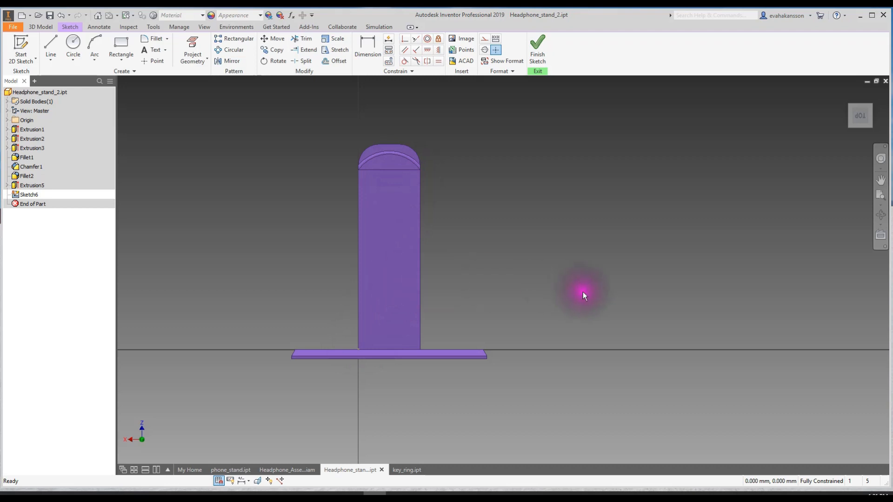
# - Draw a diagonal construction line across the upright's face, from its upper right corner to its lower left corner at the base
pyautogui.click(488, 39)
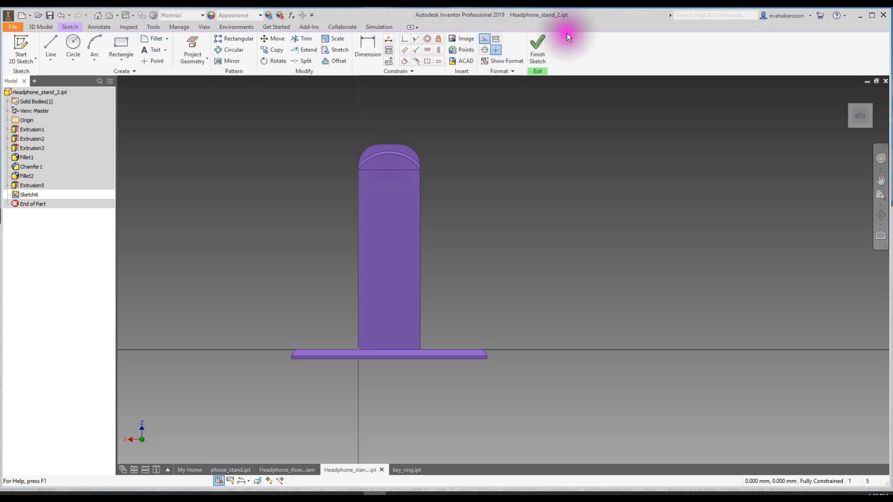
pyautogui.click(483, 39)
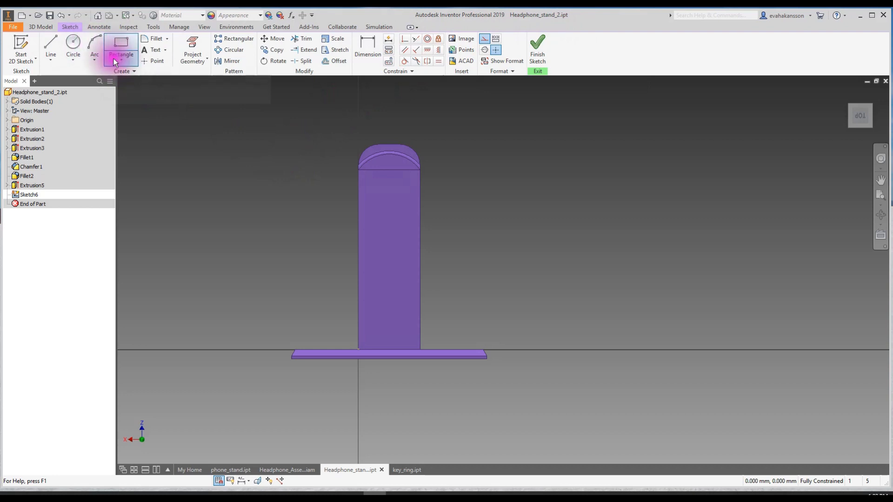
pyautogui.click(484, 40)
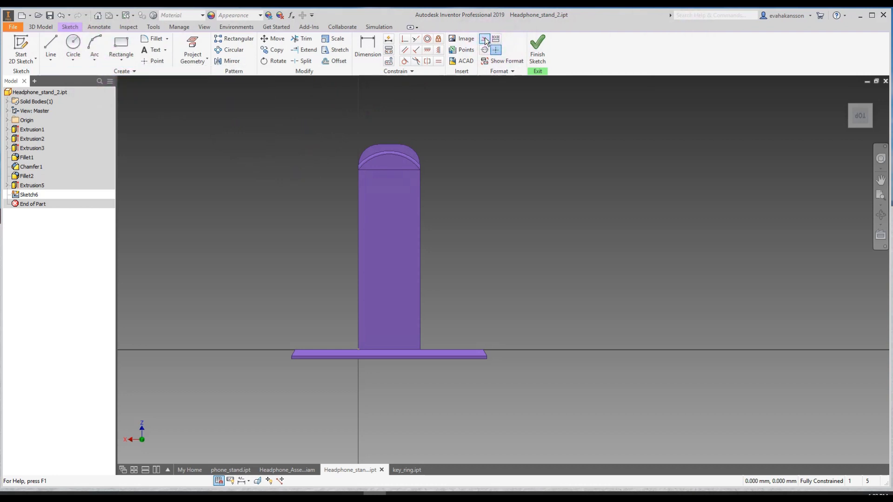
pyautogui.click(44, 43)
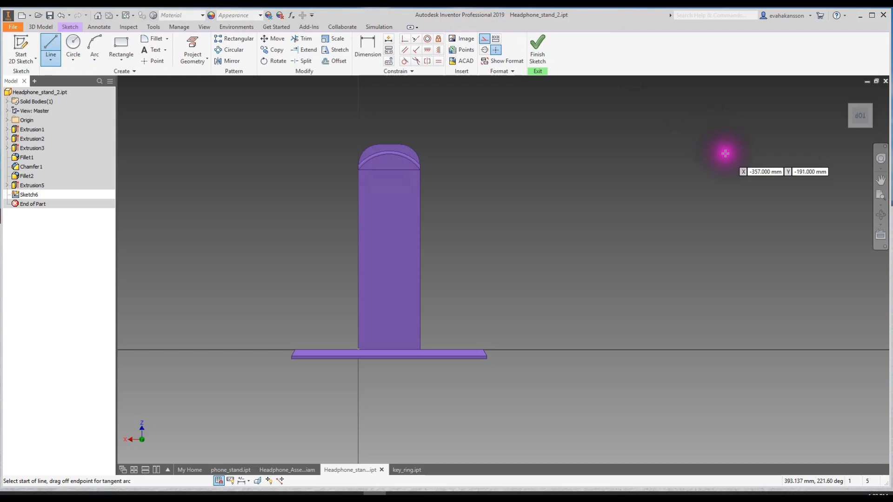
pyautogui.scroll(4, 415, 171)
pyautogui.click(426, 171)
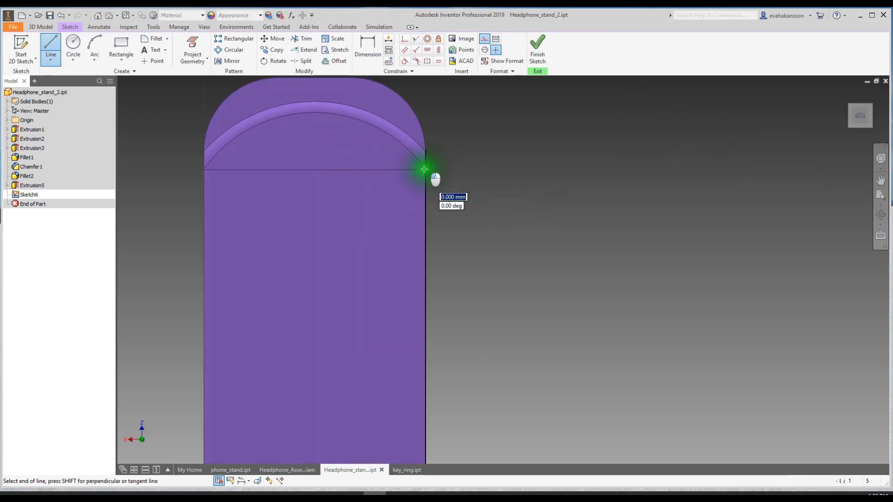
pyautogui.scroll(-6, 343, 331)
pyautogui.moveTo(343, 331); pyautogui.dragTo(463, 194, button='middle')
pyautogui.scroll(5, 437, 279)
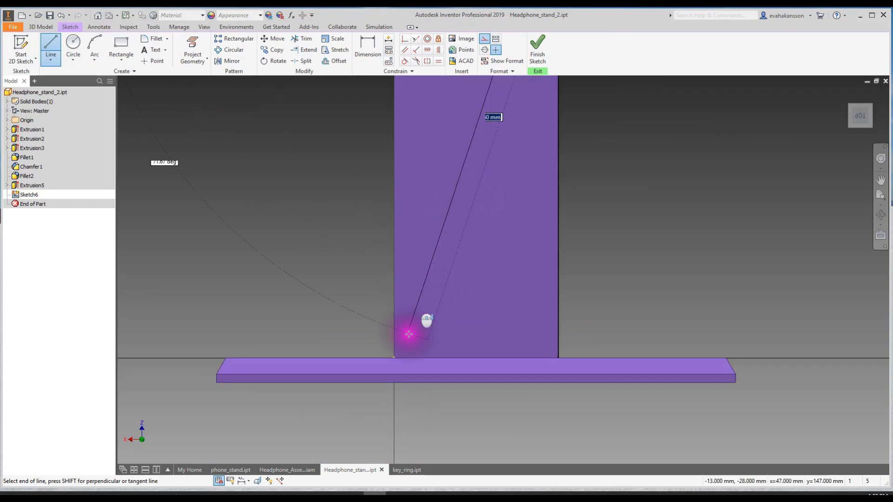
pyautogui.click(393, 358)
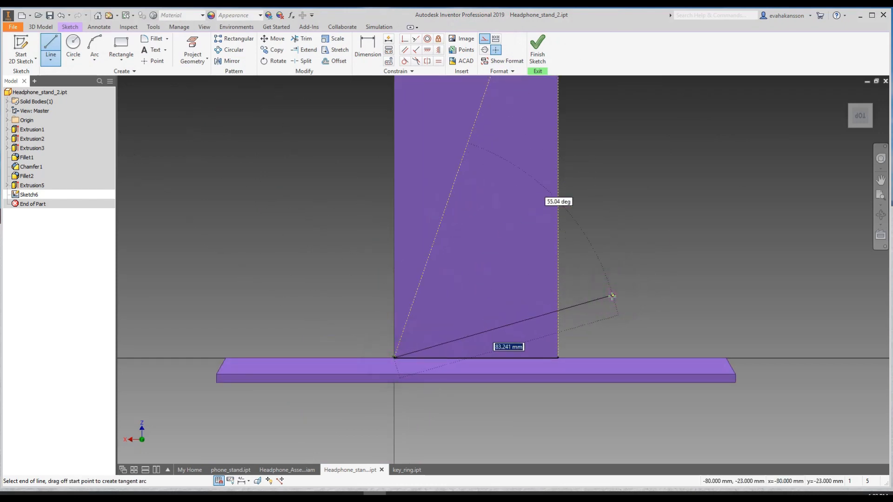
pyautogui.press('Escape')
pyautogui.scroll(-2, 548, 182)
pyautogui.click(524, 174)
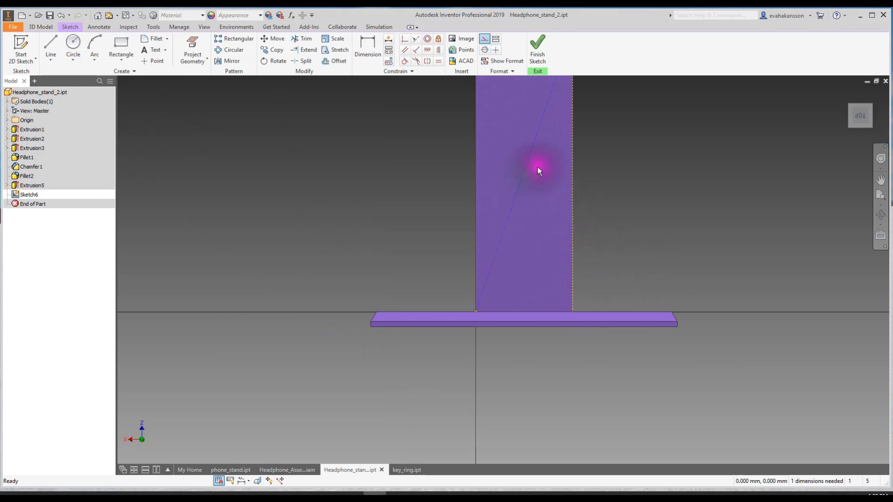
pyautogui.moveTo(619, 187)
pyautogui.mouseDown(button='middle')
pyautogui.moveTo(448, 269)
pyautogui.moveTo(514, 261)
pyautogui.mouseUp(button='middle')
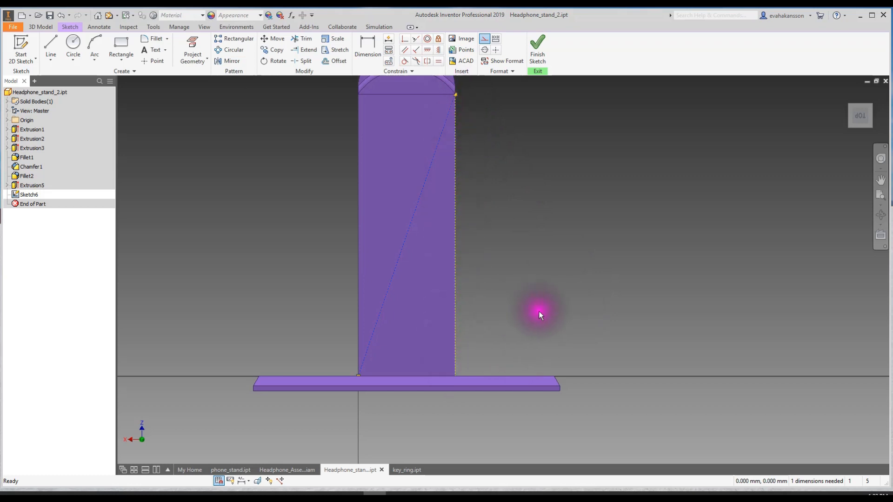
# - Examine the diagonal construction line sketched on the stand's upright face from several angles and zoom levels
pyautogui.keyDown('shift'); pyautogui.moveTo(535, 308); pyautogui.dragTo(520, 309, button='middle'); pyautogui.keyUp('shift')
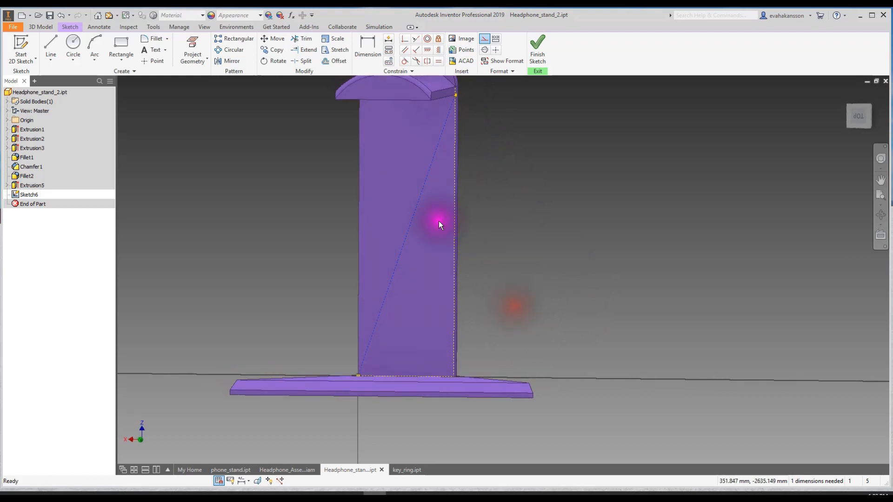
pyautogui.click(410, 225)
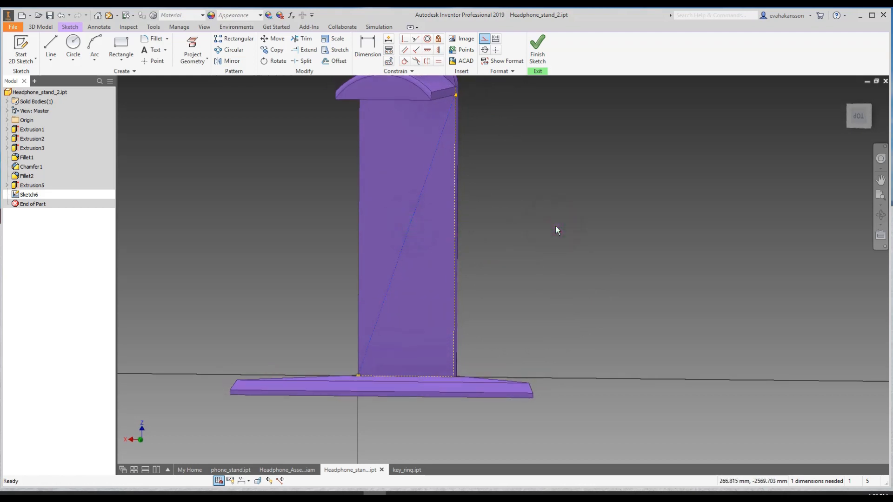
pyautogui.scroll(3, 403, 245)
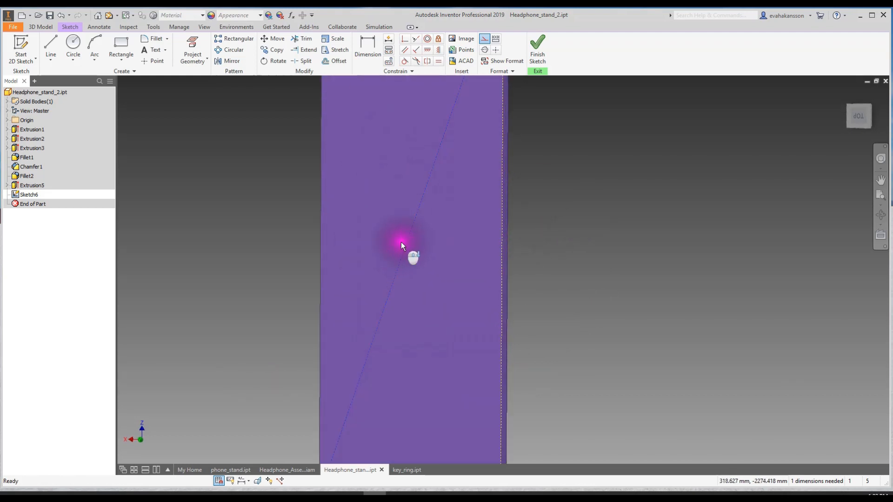
pyautogui.scroll(2, 401, 243)
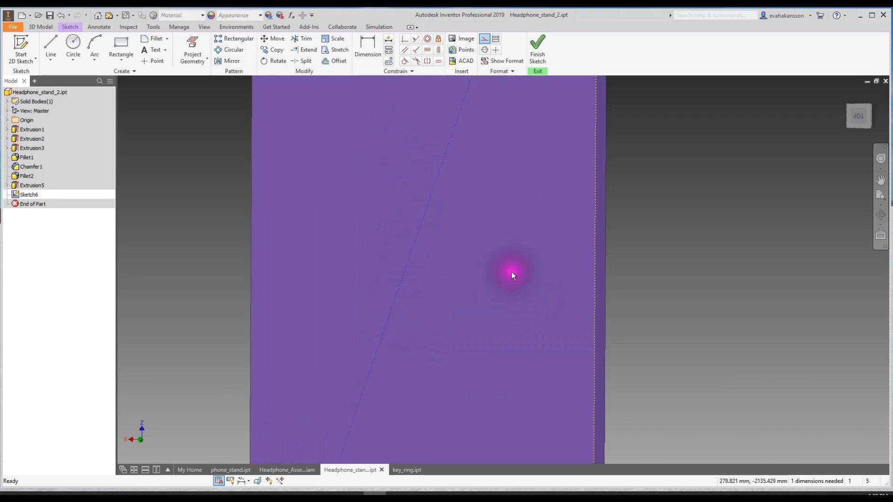
pyautogui.scroll(-1, 508, 270)
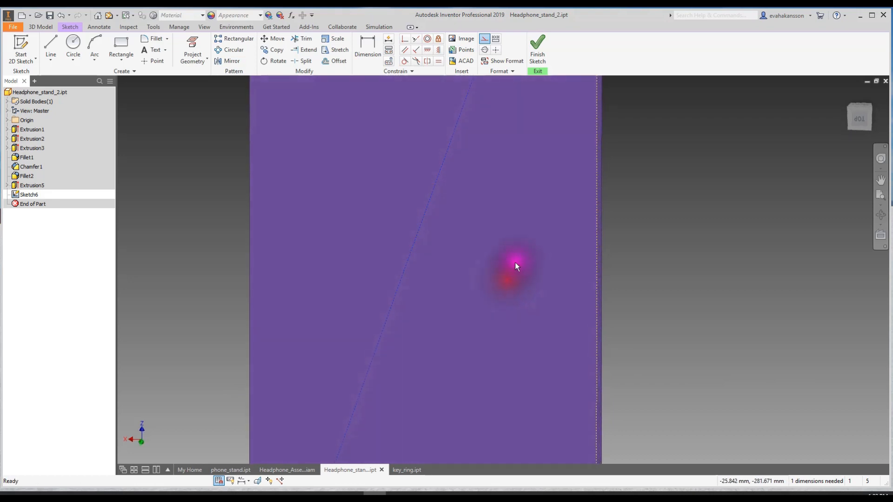
pyautogui.scroll(-4, 501, 271)
pyautogui.keyDown('shift'); pyautogui.moveTo(383, 283); pyautogui.dragTo(379, 239, button='middle'); pyautogui.keyUp('shift')
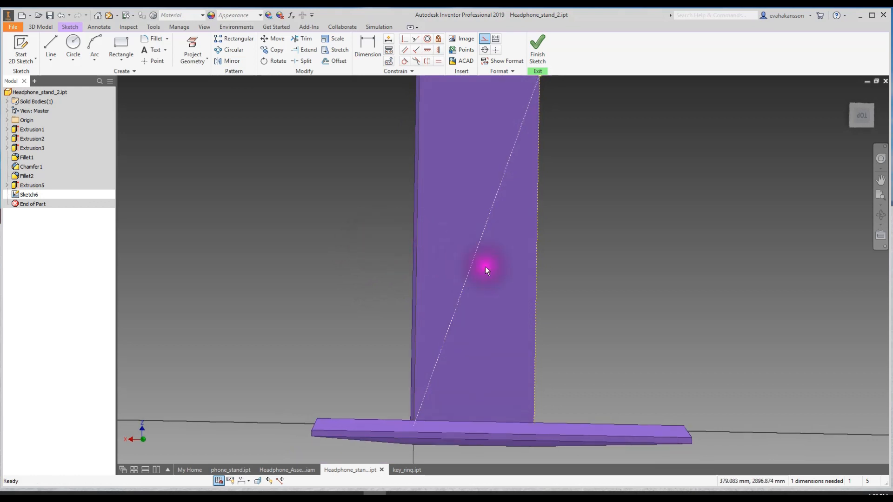
pyautogui.keyDown('shift'); pyautogui.moveTo(620, 227); pyautogui.dragTo(586, 251, button='middle'); pyautogui.keyUp('shift')
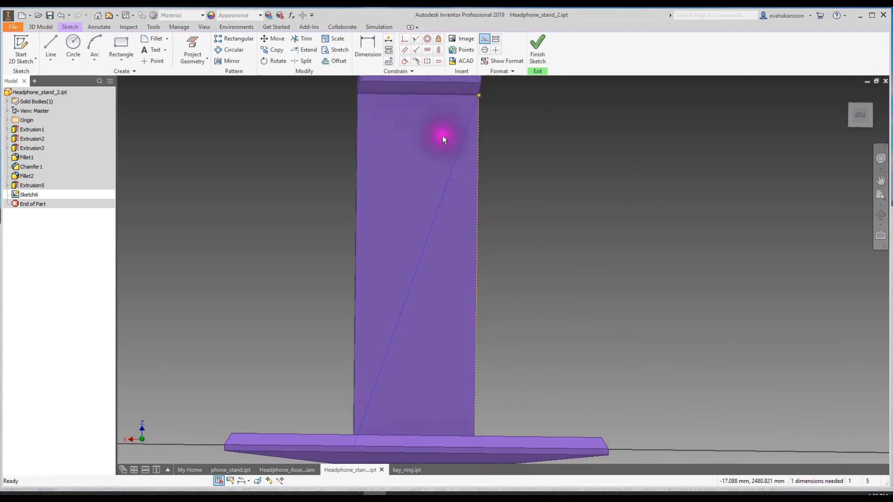
# - Fully constrain the diagonal construction line with Auto Dimension, applying both dimensions and constraints
pyautogui.click(387, 38)
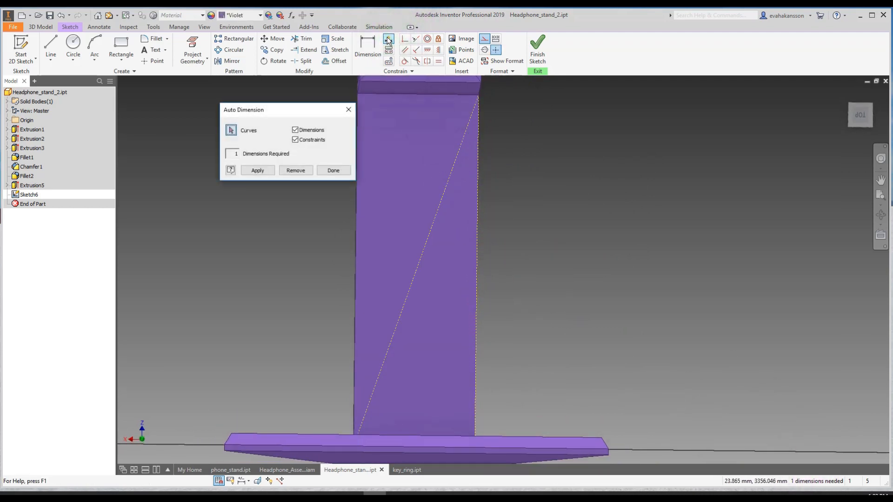
pyautogui.click(257, 170)
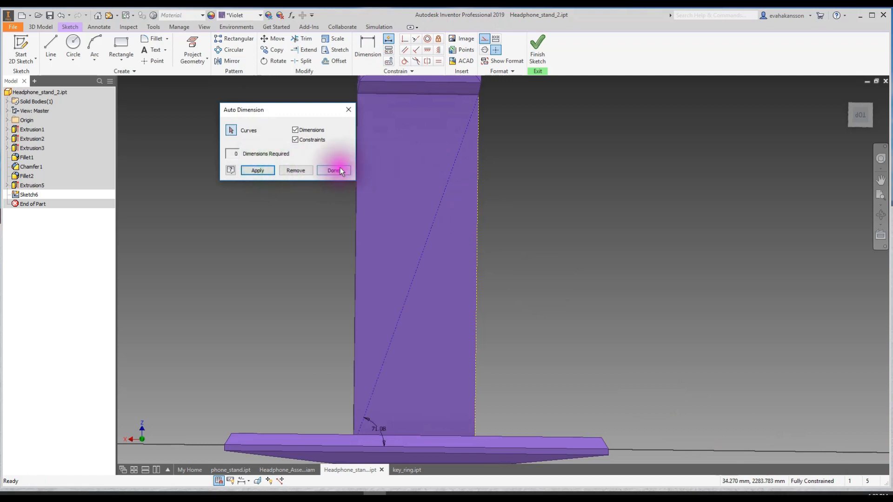
pyautogui.click(331, 171)
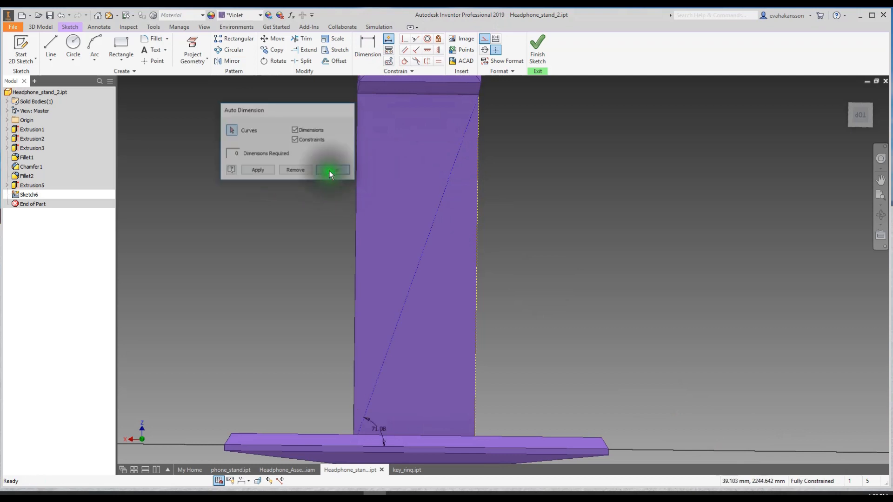
pyautogui.keyDown('shift'); pyautogui.moveTo(430, 340); pyautogui.dragTo(402, 316, button='middle'); pyautogui.keyUp('shift')
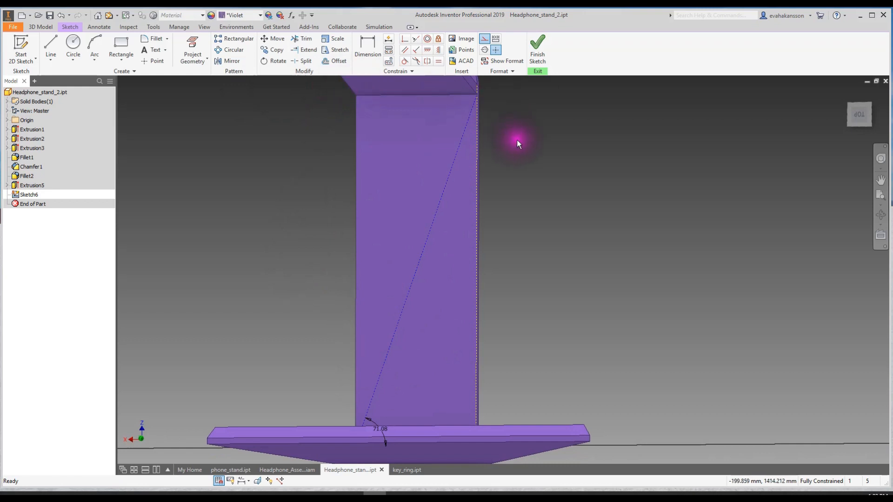
# - Turn off construction mode so that new sketch geometry is drawn as normal geometry
pyautogui.click(542, 129)
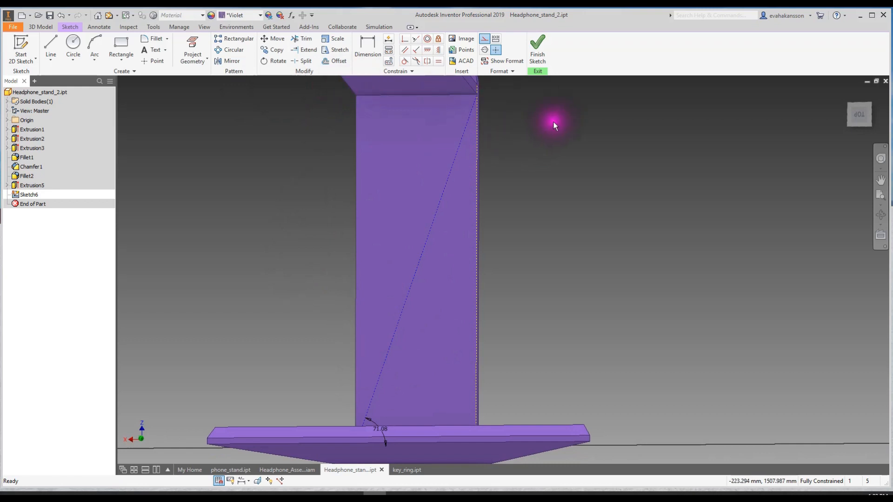
pyautogui.click(484, 41)
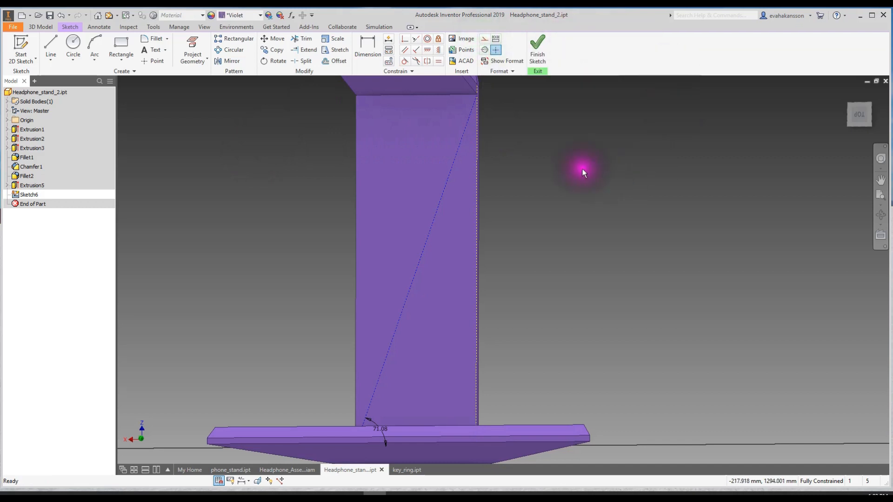
pyautogui.click(482, 42)
# - Draw four circles about 17 to 20 mm in diameter, centred at intervals along the diagonal construction line
pyautogui.click(73, 43)
pyautogui.click(450, 171)
pyautogui.click(462, 185)
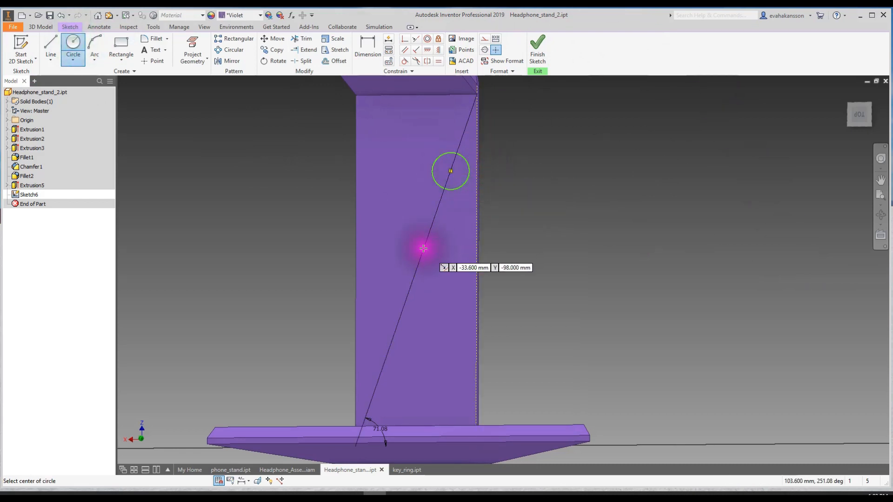
pyautogui.click(425, 239)
pyautogui.click(437, 254)
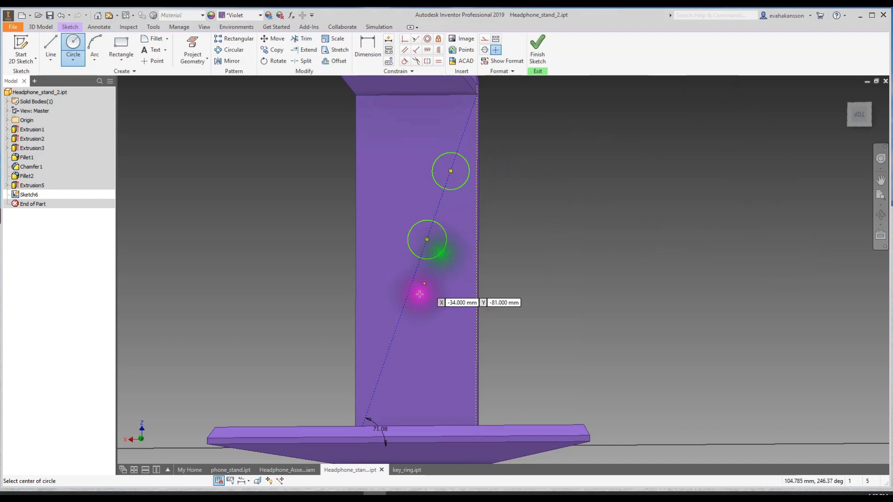
pyautogui.click(399, 319)
pyautogui.click(415, 327)
pyautogui.click(378, 383)
pyautogui.click(382, 398)
pyautogui.moveTo(472, 191); pyautogui.dragTo(490, 197, button='middle')
pyautogui.press('Escape')
pyautogui.click(73, 42)
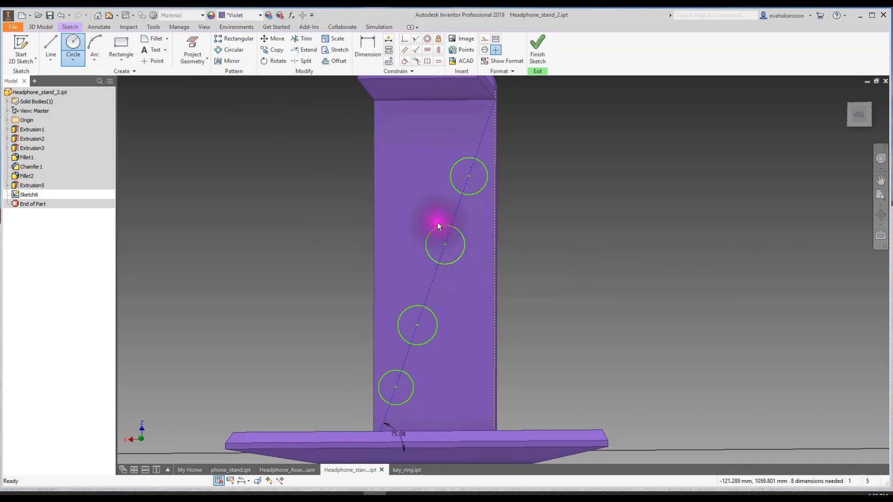
pyautogui.press('Escape')
# - Reposition the four circles along the diagonal, leaving a wider gap around the line's midpoint
pyautogui.click(458, 230)
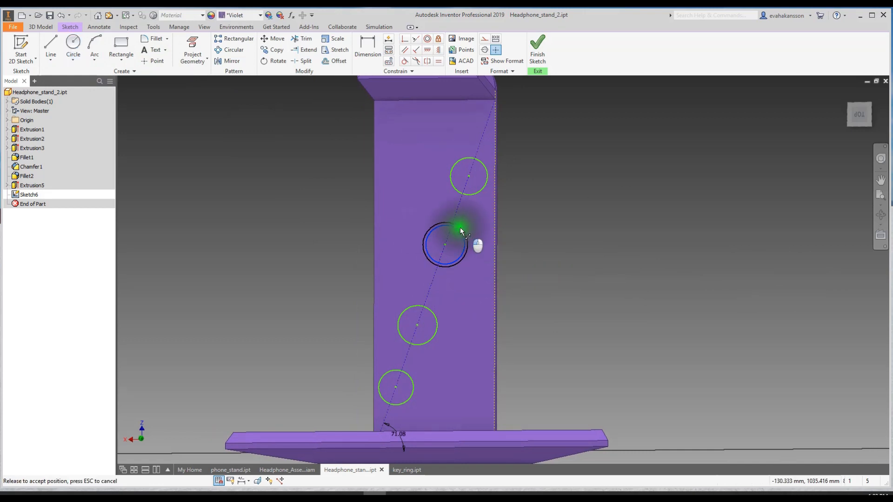
pyautogui.moveTo(446, 245); pyautogui.dragTo(450, 230)
pyautogui.moveTo(469, 175); pyautogui.dragTo(470, 173)
pyautogui.moveTo(418, 325); pyautogui.dragTo(415, 331)
pyautogui.moveTo(398, 389); pyautogui.dragTo(399, 382)
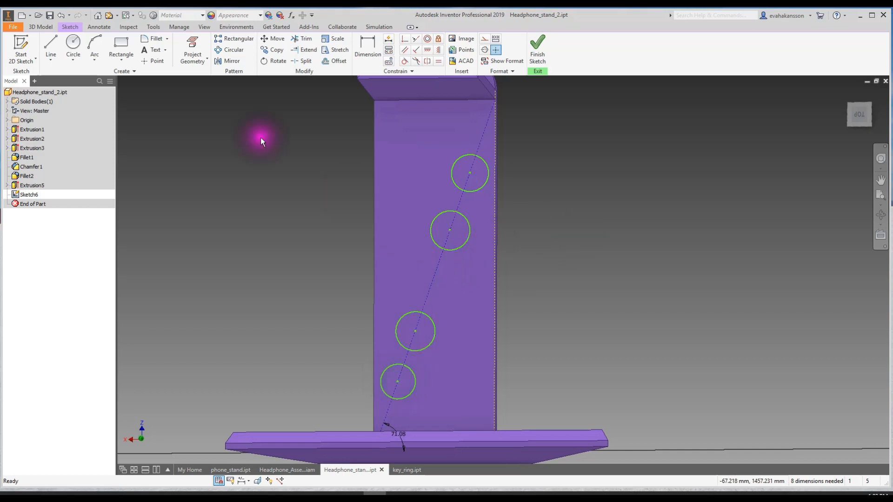
# - Draw a fifth circle about 18 mm in diameter centred on the midpoint of the diagonal line
pyautogui.click(71, 43)
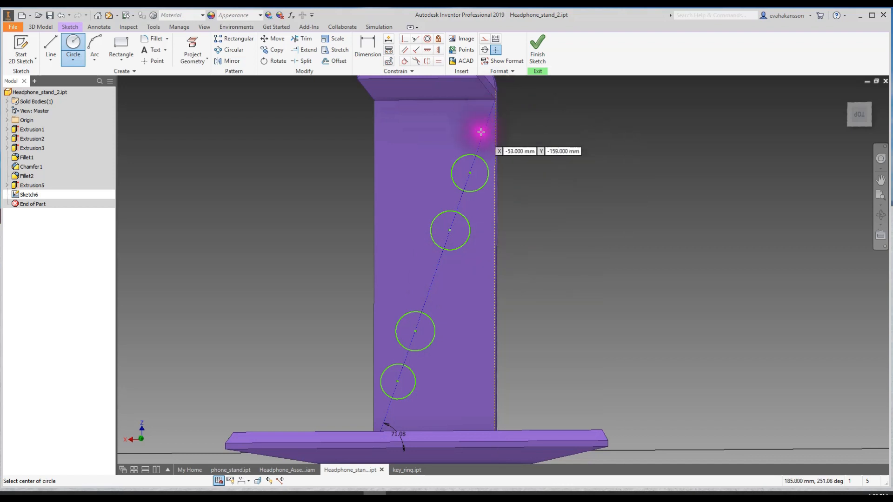
pyautogui.click(434, 275)
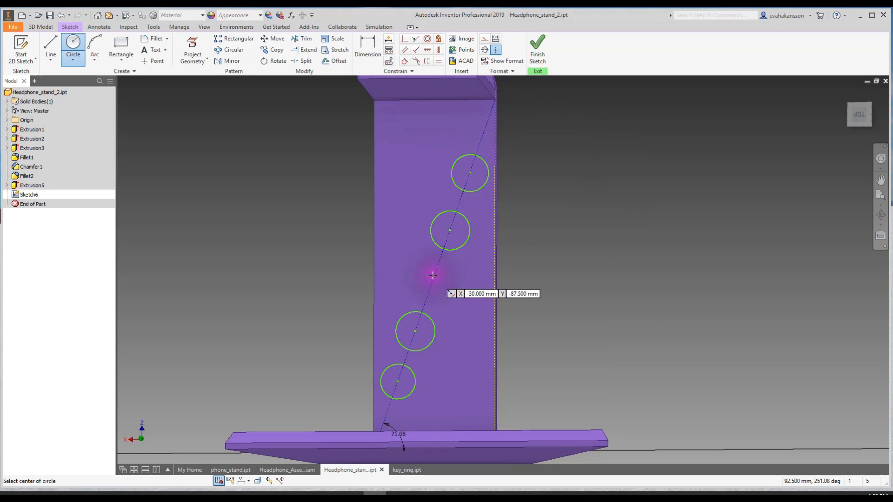
pyautogui.click(433, 276)
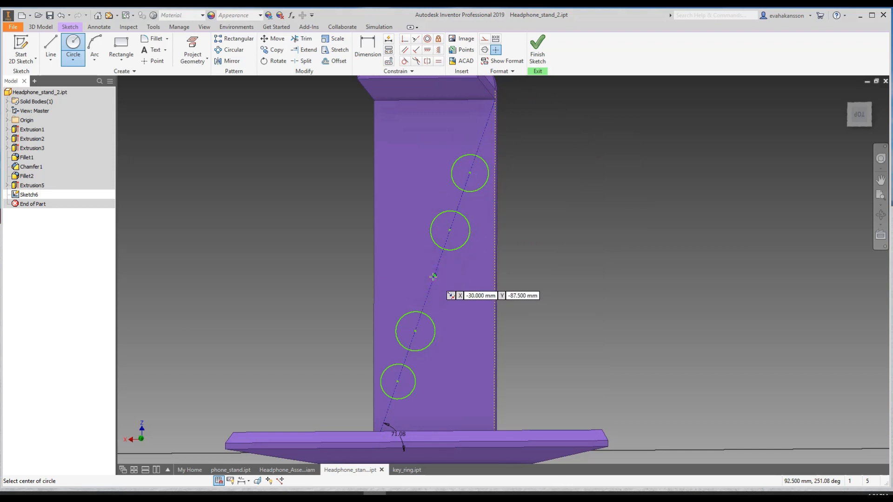
pyautogui.click(432, 276)
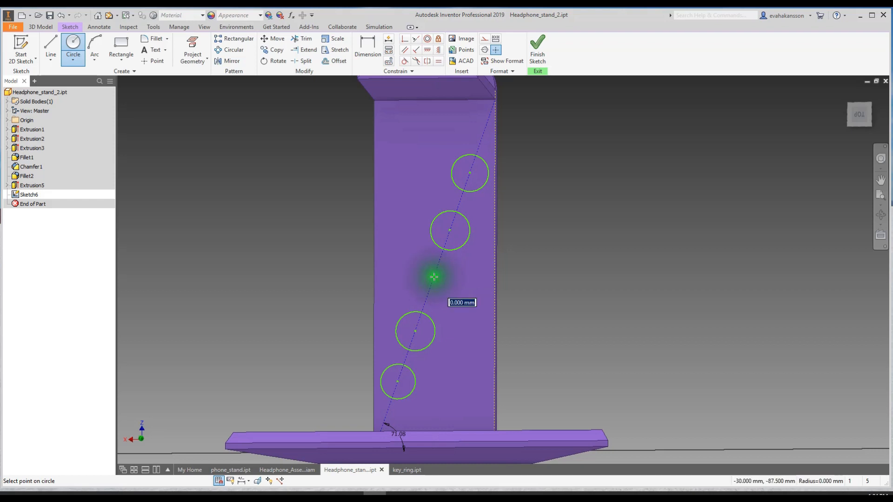
pyautogui.click(445, 291)
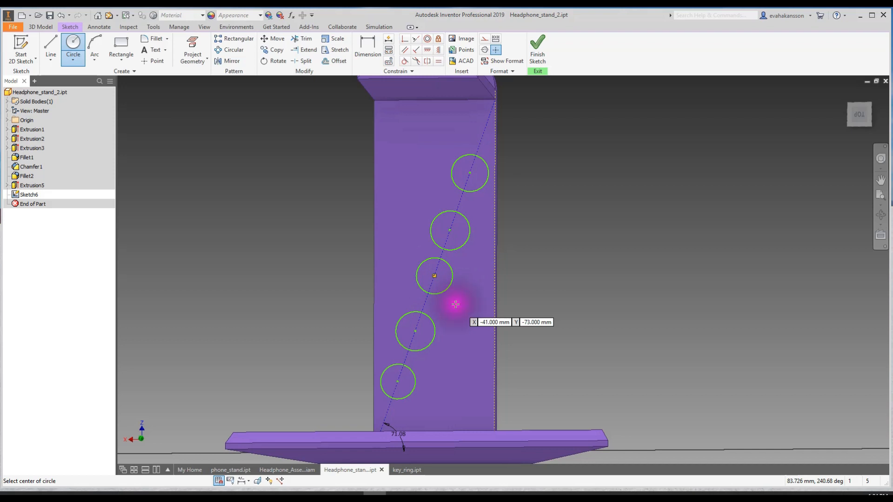
pyautogui.press('Escape')
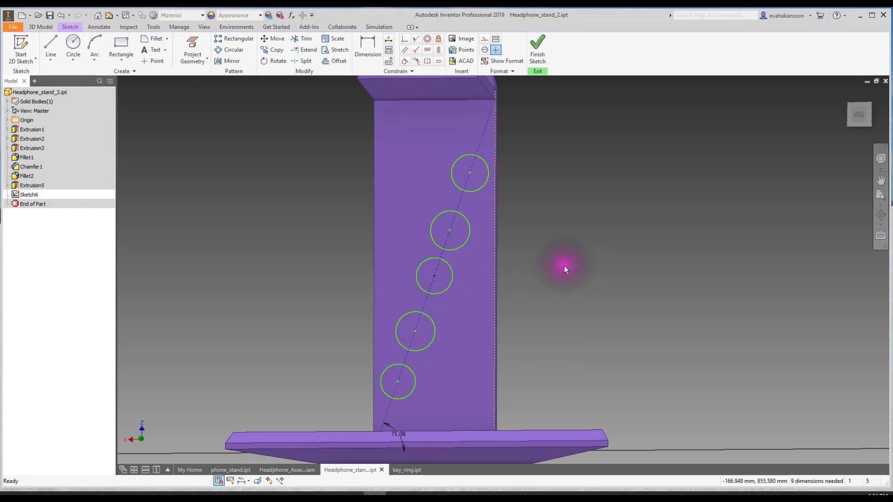
# - Dimension the uppermost circle's diameter and set it to 10 mm
pyautogui.click(363, 42)
pyautogui.click(465, 155)
pyautogui.click(527, 152)
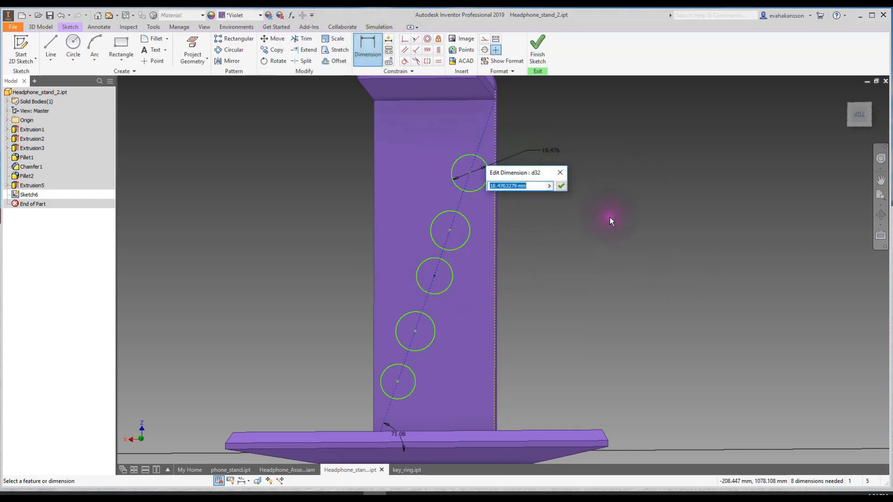
pyautogui.write('10')
pyautogui.press('Return')
pyautogui.click(587, 204)
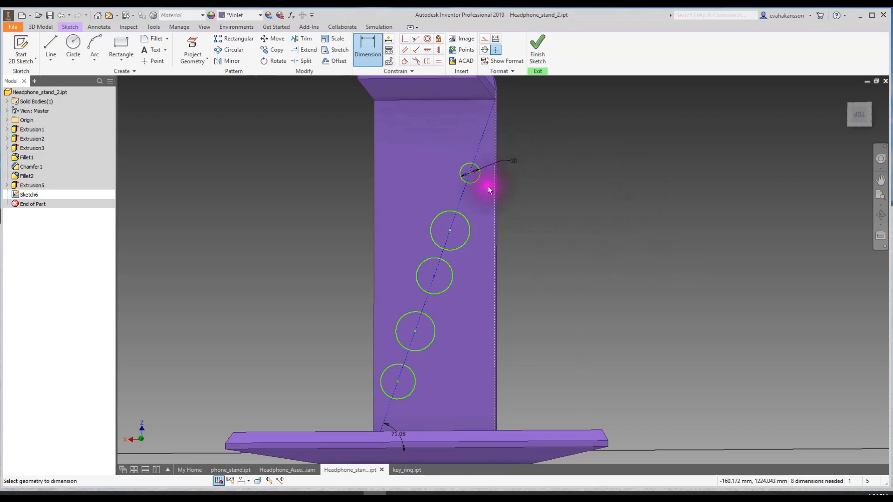
# - Dimension the second circle from the top and link its diameter to the uppermost circle's dimension, d32
pyautogui.click(465, 217)
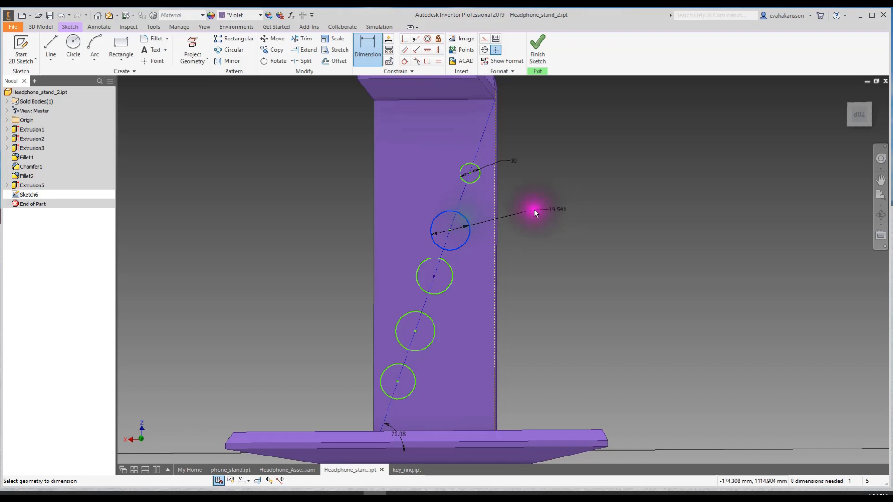
pyautogui.click(507, 210)
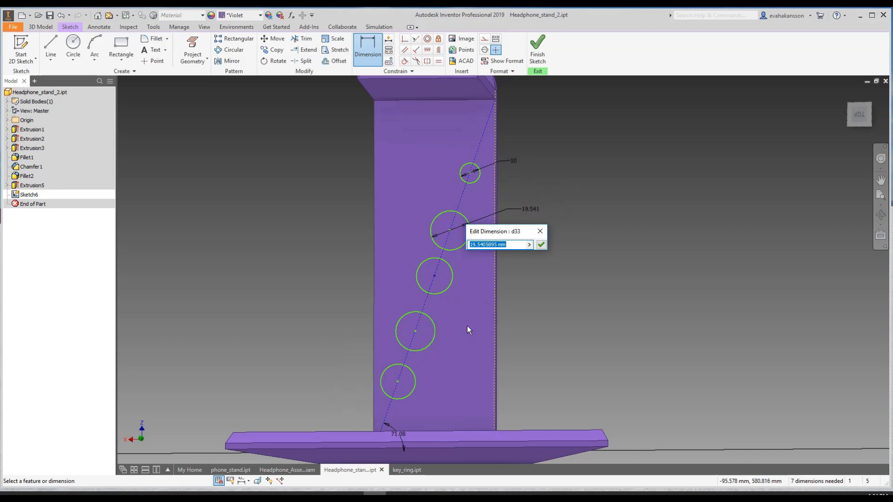
pyautogui.click(514, 162)
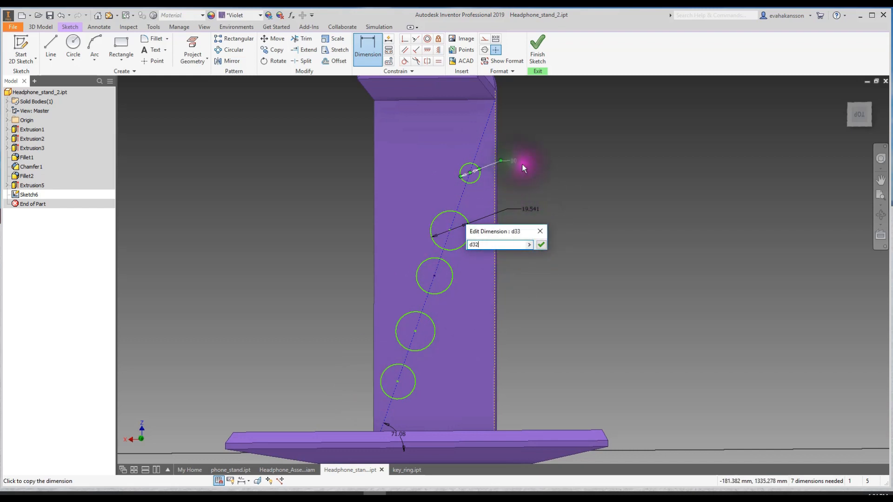
pyautogui.click(540, 245)
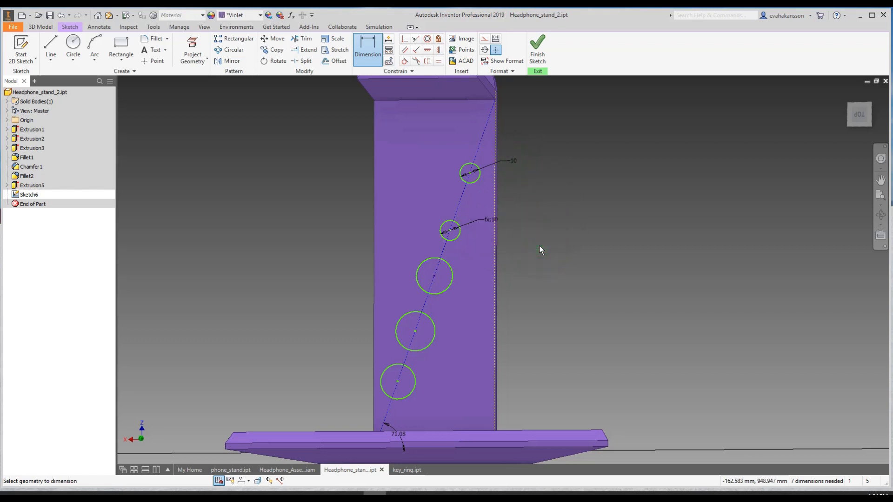
# - Dimension the middle circle and the one below it, linking both diameters to d32
pyautogui.click(448, 266)
pyautogui.click(513, 275)
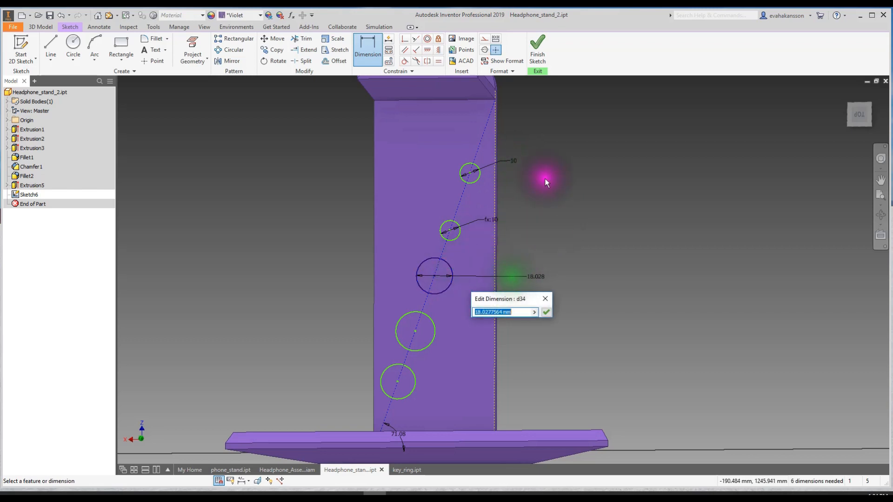
pyautogui.click(514, 160)
pyautogui.click(546, 311)
pyautogui.click(432, 317)
pyautogui.click(514, 319)
pyautogui.click(515, 163)
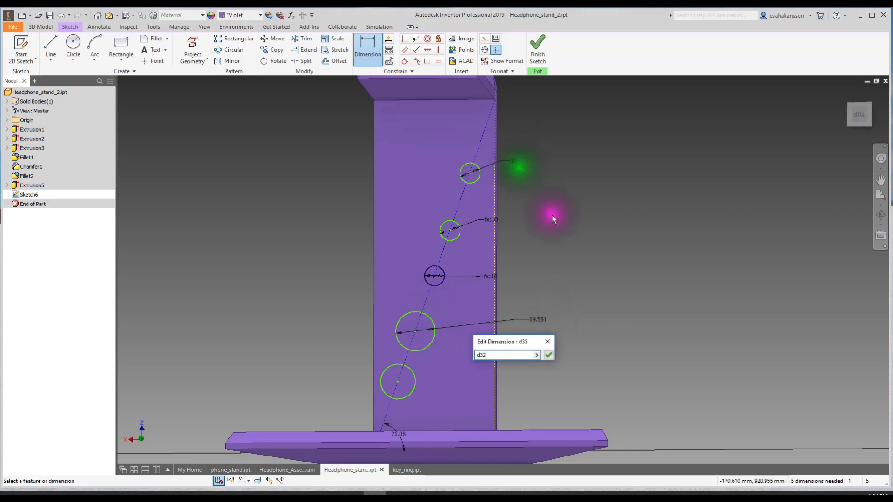
pyautogui.click(548, 355)
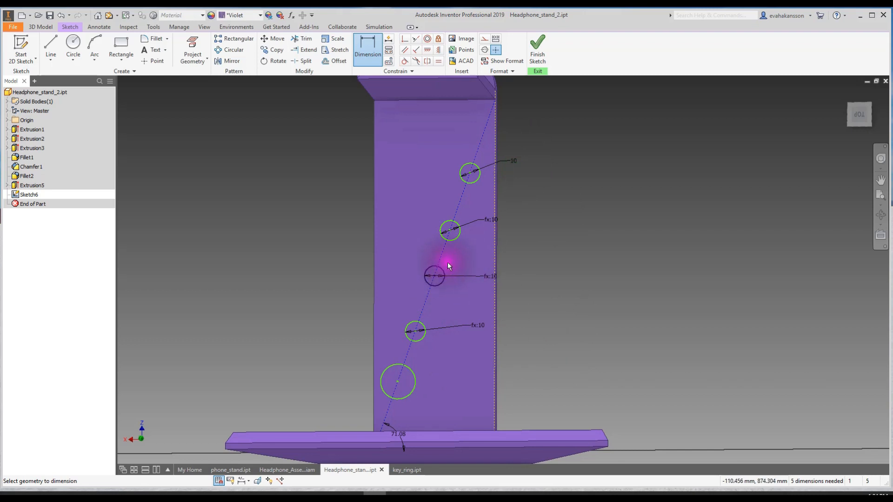
# - Dimension the lowest circle's diameter and link it to d32, the uppermost circle's diameter
pyautogui.click(436, 275)
pyautogui.click(509, 365)
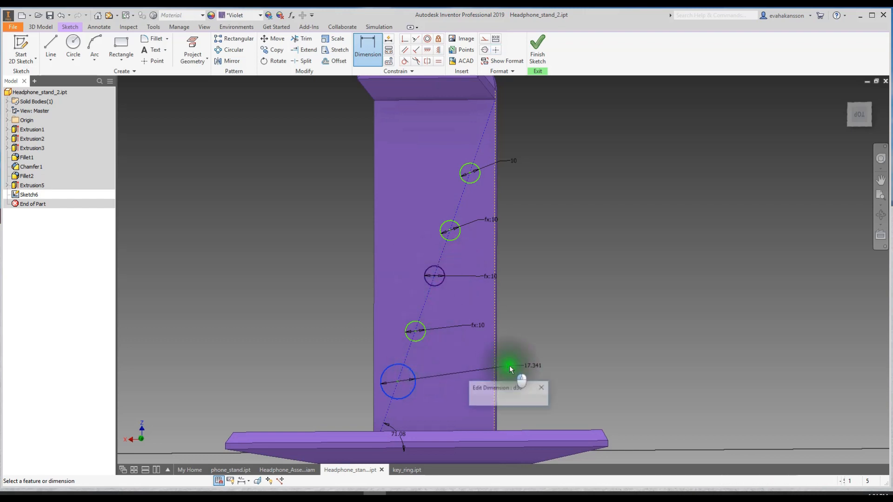
pyautogui.click(515, 158)
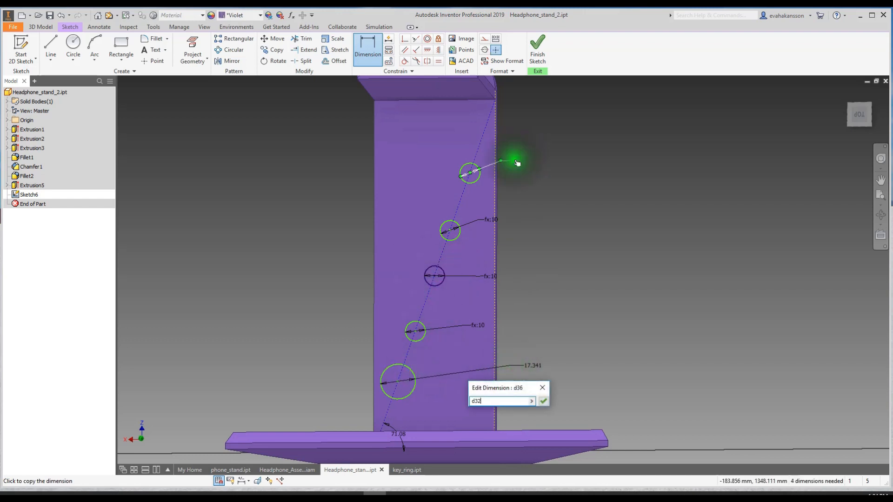
pyautogui.click(544, 400)
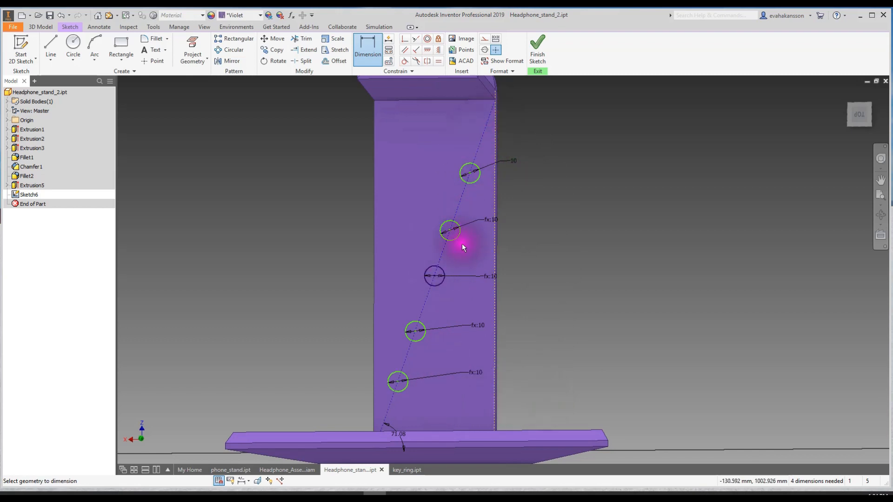
pyautogui.press('Escape')
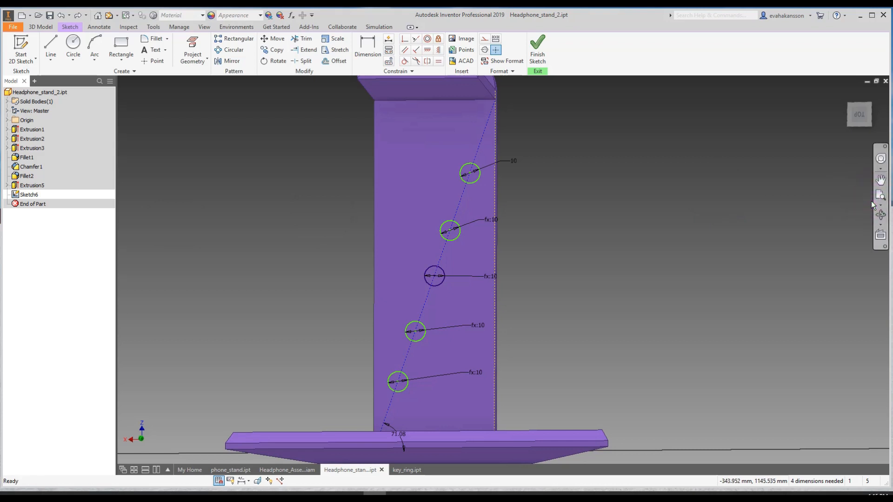
pyautogui.click(392, 263)
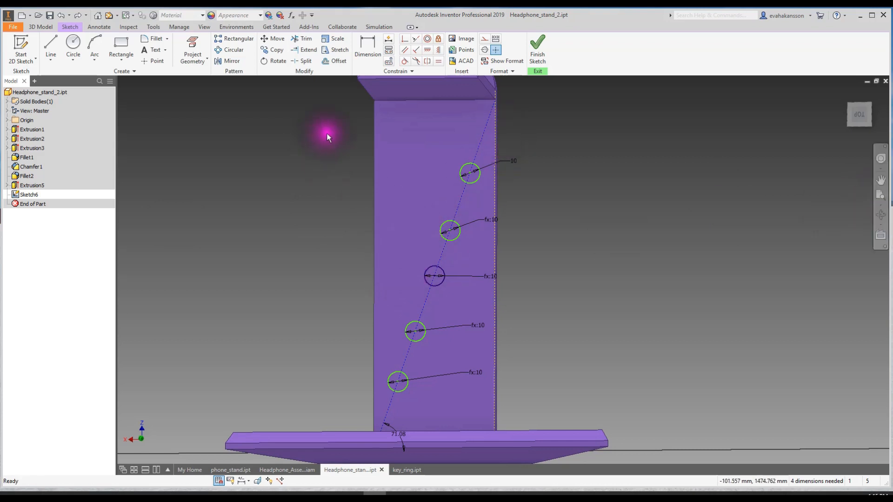
# - Dimension the vertical distance between the middle circle and the one above it and set it to 22 mm
pyautogui.click(365, 50)
pyautogui.click(439, 266)
pyautogui.click(454, 225)
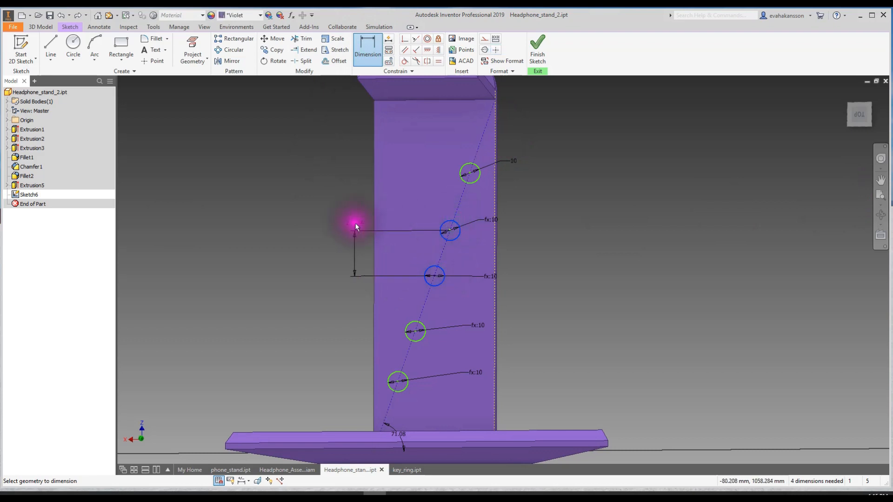
pyautogui.click(324, 251)
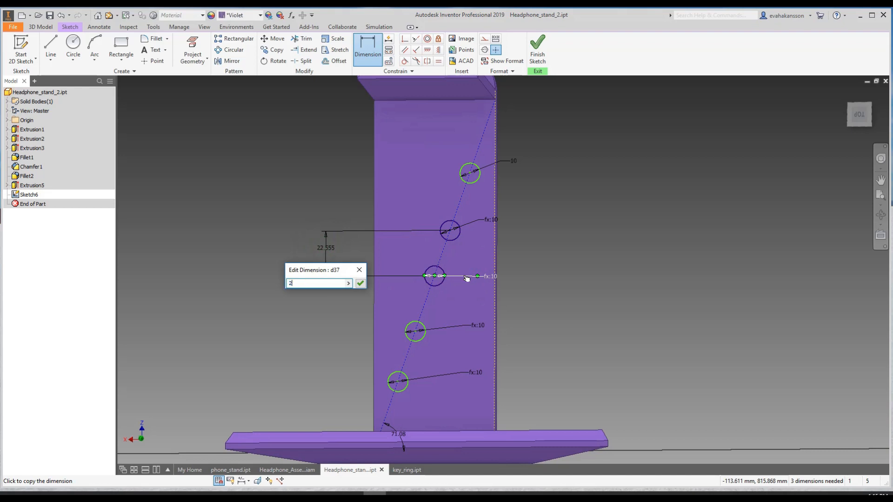
pyautogui.press('Return')
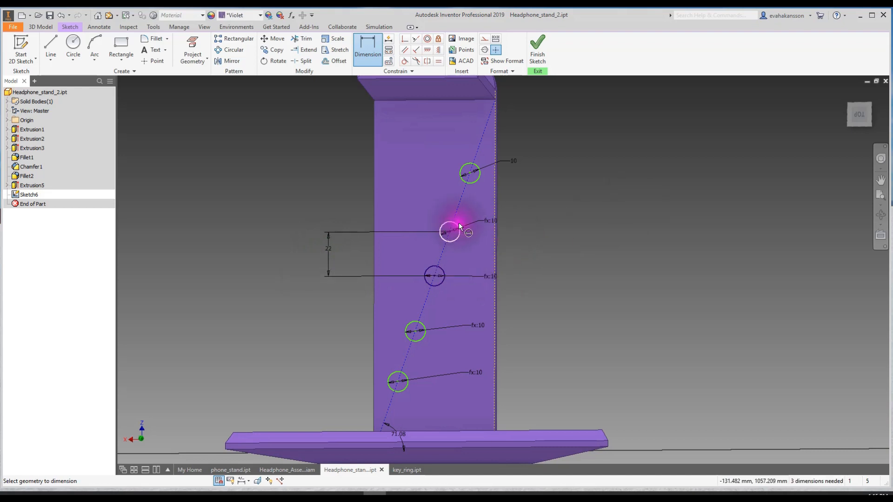
# - Dimension the vertical distance between the two uppermost circles and link it to the spacing dimension d37
pyautogui.click(475, 184)
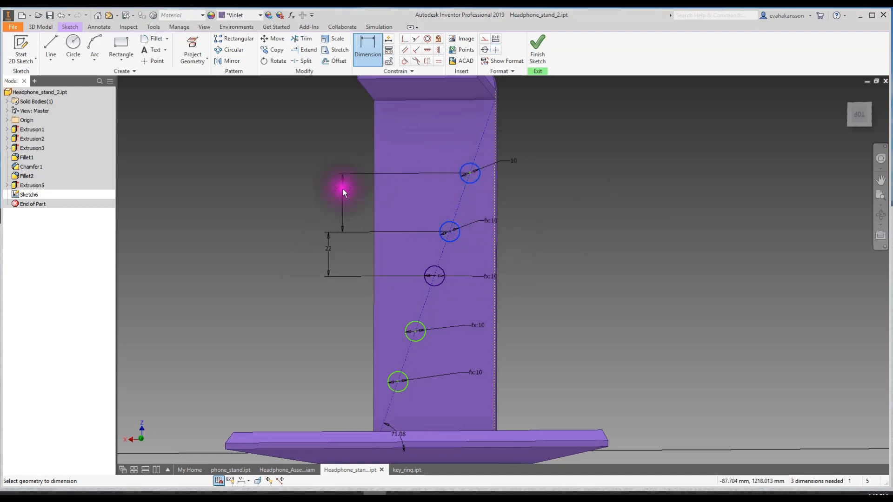
pyautogui.click(342, 189)
pyautogui.click(330, 254)
pyautogui.press('Return')
# - Dimension the vertical distance between the middle circle and the one below it, linking the value to d37
pyautogui.click(415, 328)
pyautogui.click(439, 286)
pyautogui.click(328, 308)
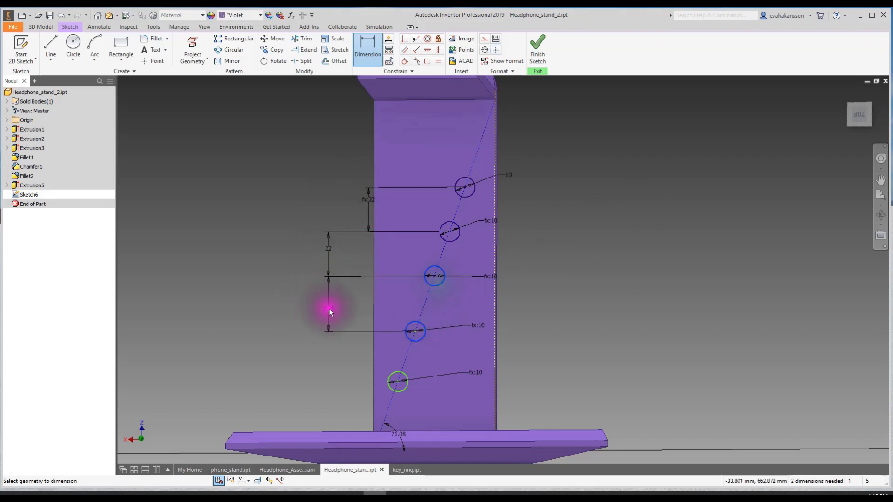
pyautogui.write('22')
pyautogui.press('Return')
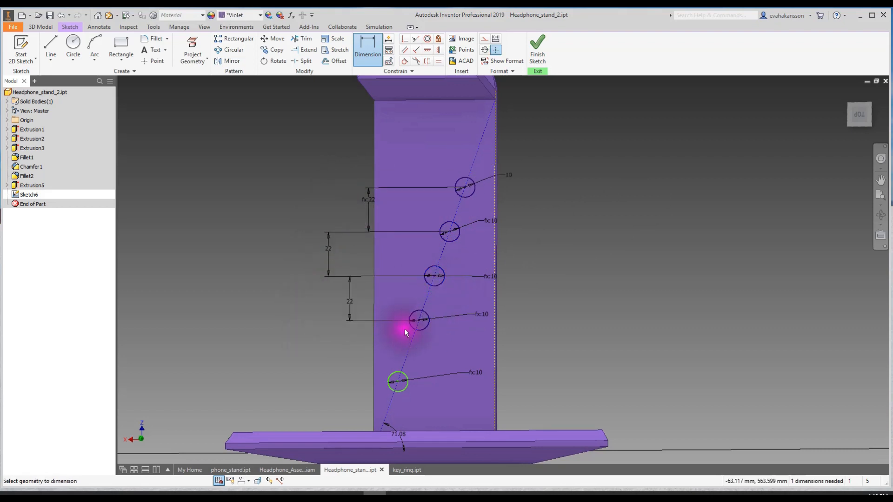
pyautogui.click(350, 301)
pyautogui.click(326, 249)
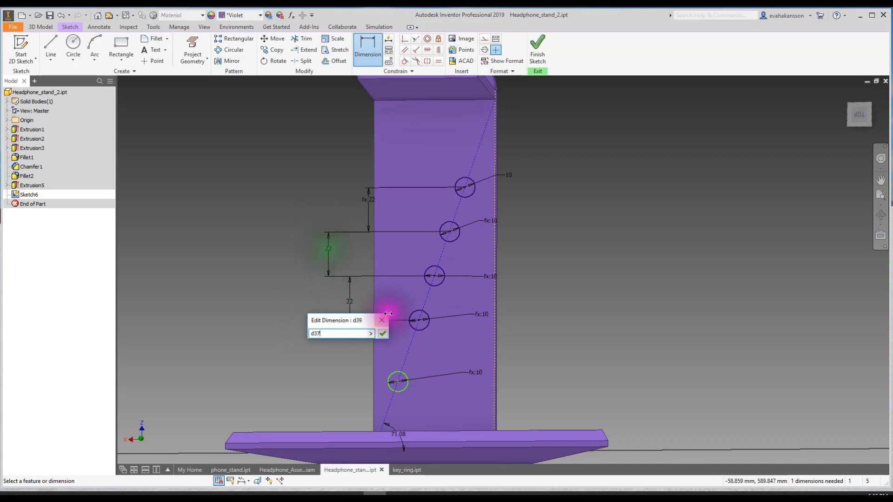
pyautogui.click(383, 335)
# - Dimension the vertical distance between the two lowest circles and link it to d37
pyautogui.click(401, 383)
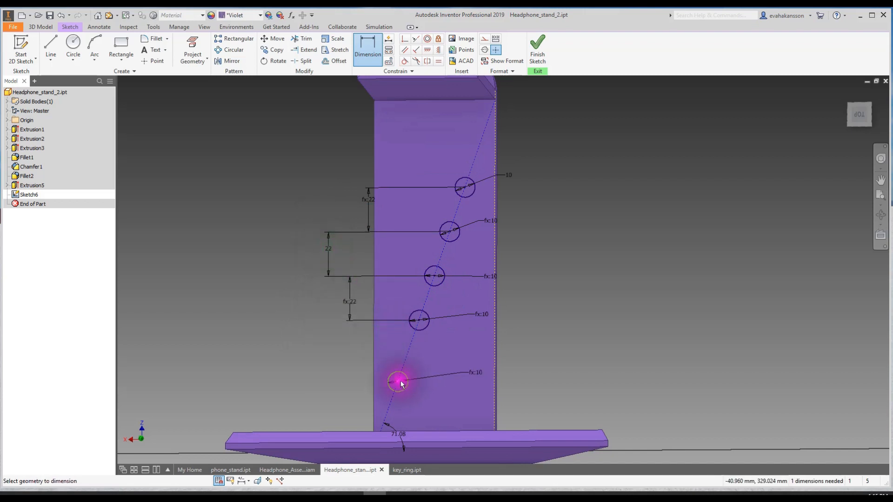
pyautogui.click(418, 320)
pyautogui.click(345, 363)
pyautogui.click(332, 246)
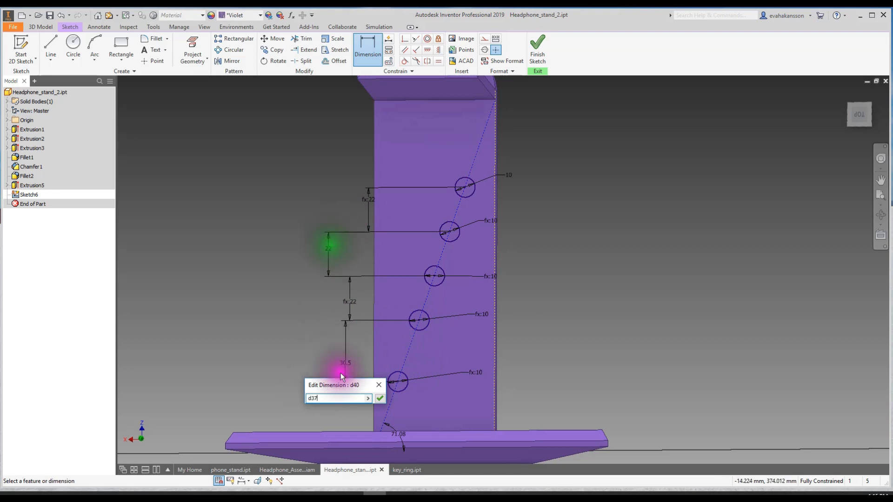
pyautogui.click(379, 398)
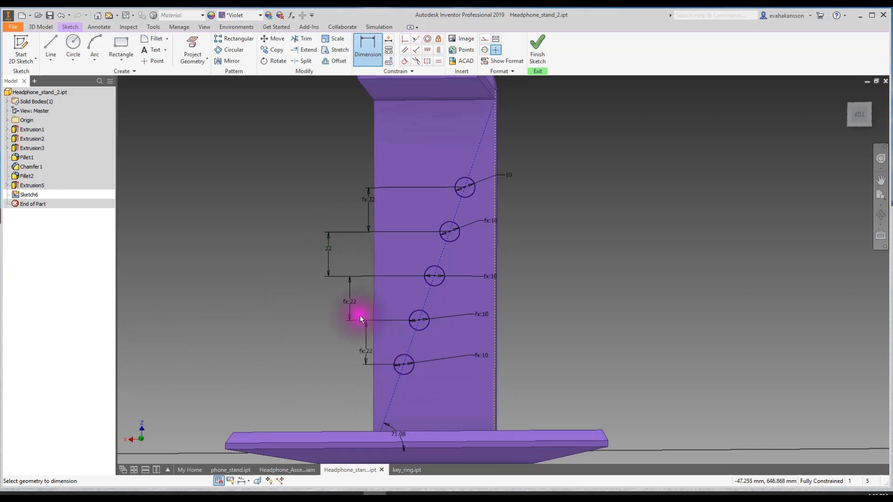
# - Set the driving spacing d37 between the second and middle circles to 25 mm and move its dimension closer to the upright
pyautogui.click(332, 247)
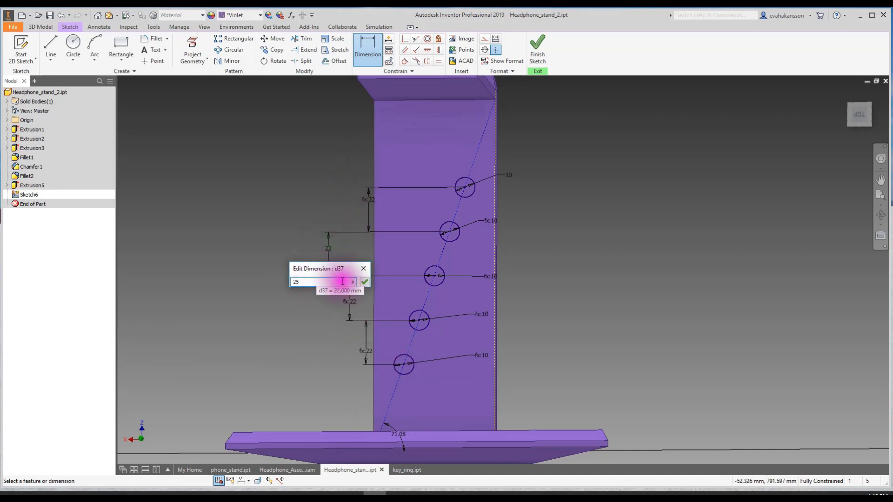
pyautogui.click(364, 282)
pyautogui.click(378, 273)
pyautogui.click(464, 151)
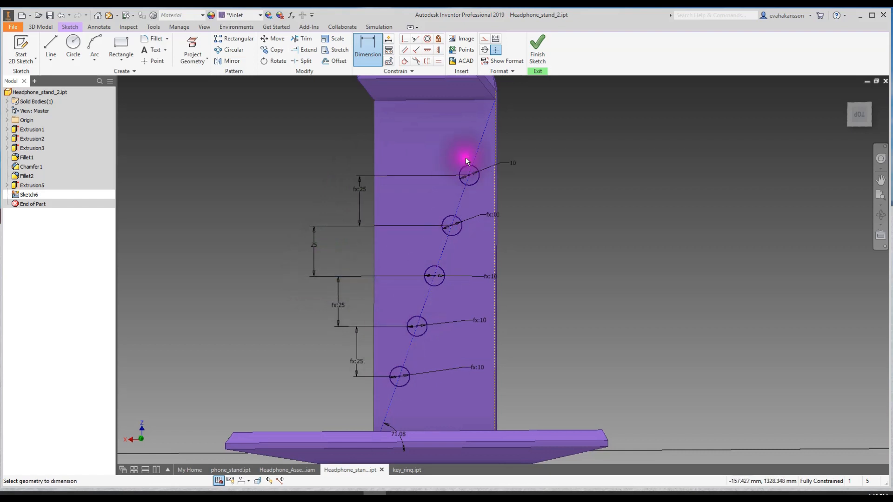
pyautogui.click(471, 125)
pyautogui.click(319, 243)
pyautogui.click(351, 248)
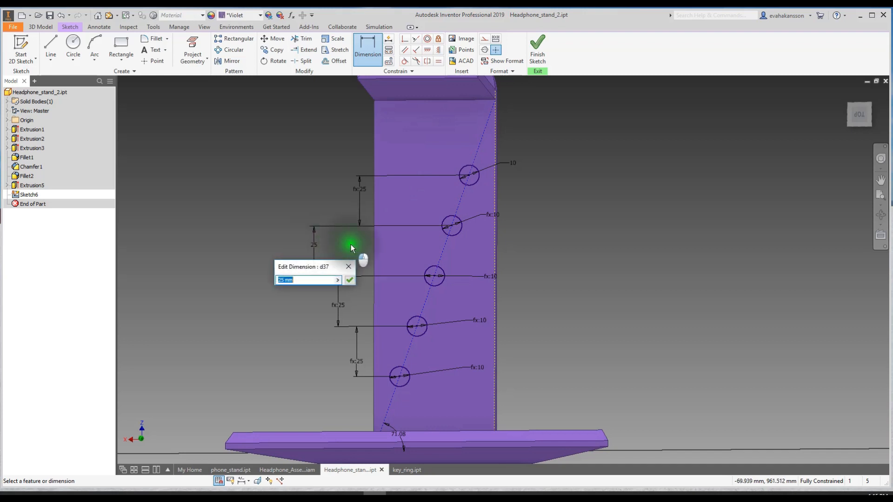
pyautogui.moveTo(309, 249); pyautogui.dragTo(345, 260)
pyautogui.click(821, 483)
# - Extrude the five circles as a cut with extents All to make holes through the upright
pyautogui.press('e')
pyautogui.click(467, 179)
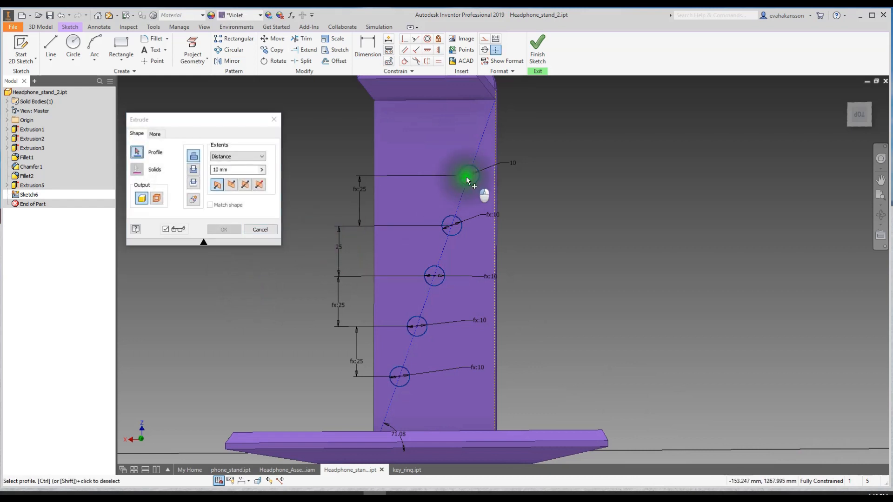
pyautogui.click(452, 223)
pyautogui.click(435, 275)
pyautogui.click(399, 376)
pyautogui.click(237, 156)
pyautogui.click(221, 189)
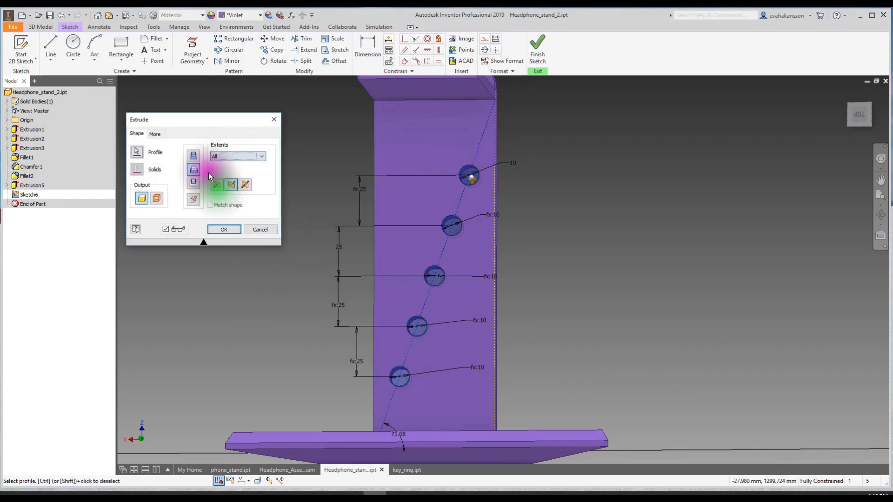
pyautogui.keyDown('shift'); pyautogui.moveTo(552, 303); pyautogui.dragTo(462, 291, button='middle'); pyautogui.keyUp('shift')
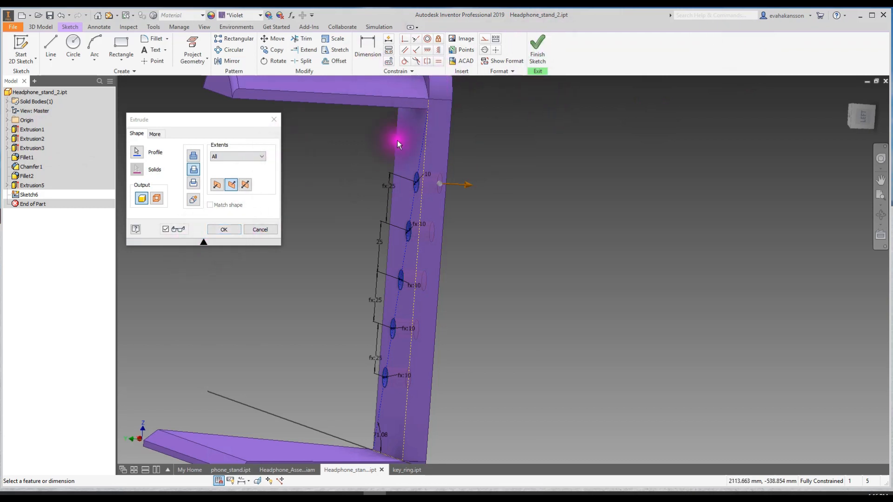
pyautogui.click(230, 229)
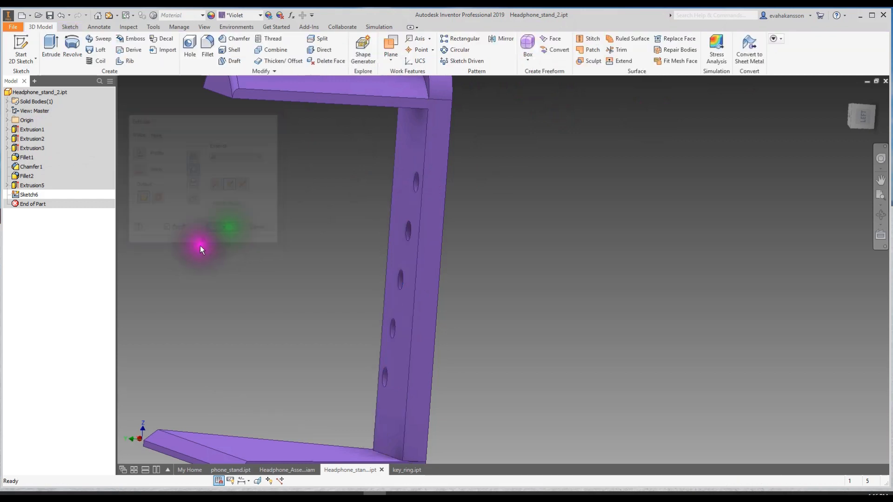
# - Examine the stand's holes in the part and together with the headphones in Headphone_Assembly.iam from several angles
pyautogui.scroll(-3, 490, 311)
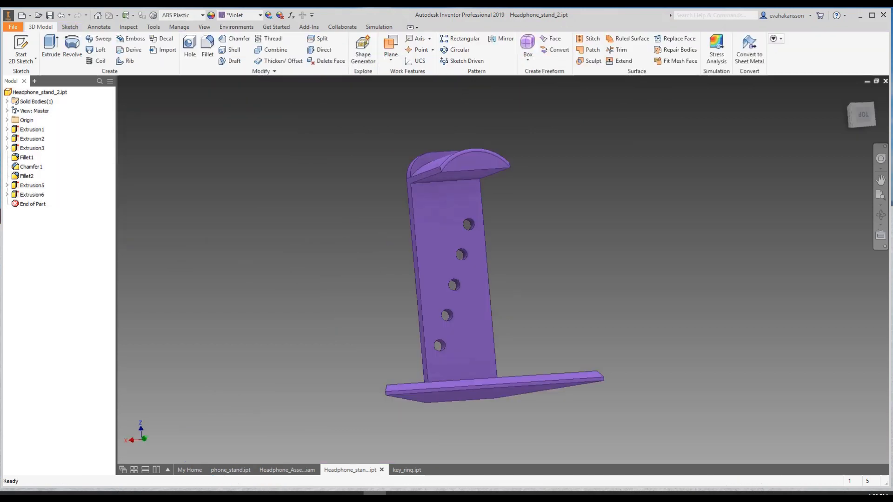
pyautogui.click(274, 469)
pyautogui.keyDown('shift'); pyautogui.moveTo(138, 278); pyautogui.dragTo(464, 289, button='middle'); pyautogui.keyUp('shift')
pyautogui.keyDown('shift'); pyautogui.moveTo(596, 333); pyautogui.dragTo(349, 294, button='middle'); pyautogui.keyUp('shift')
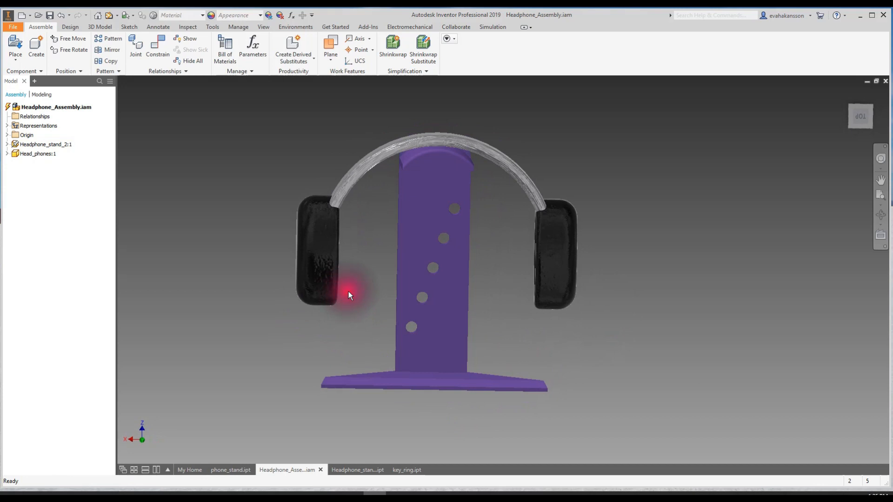
pyautogui.click(354, 470)
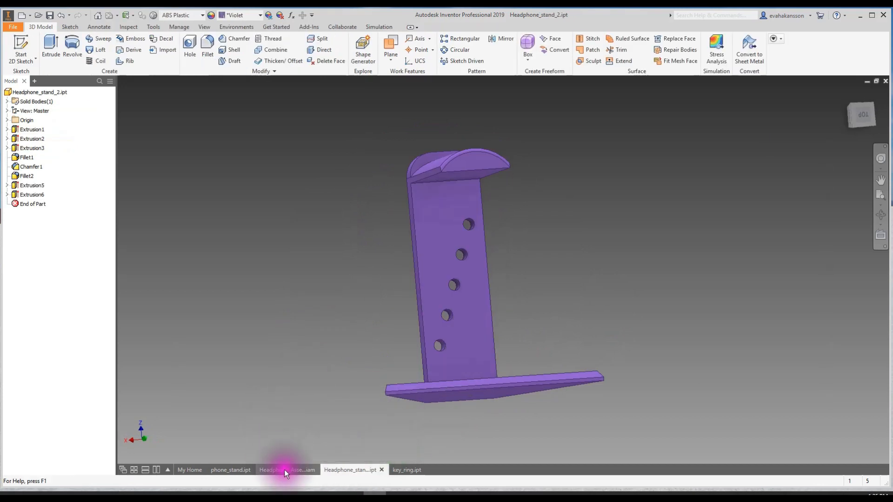
pyautogui.click(284, 470)
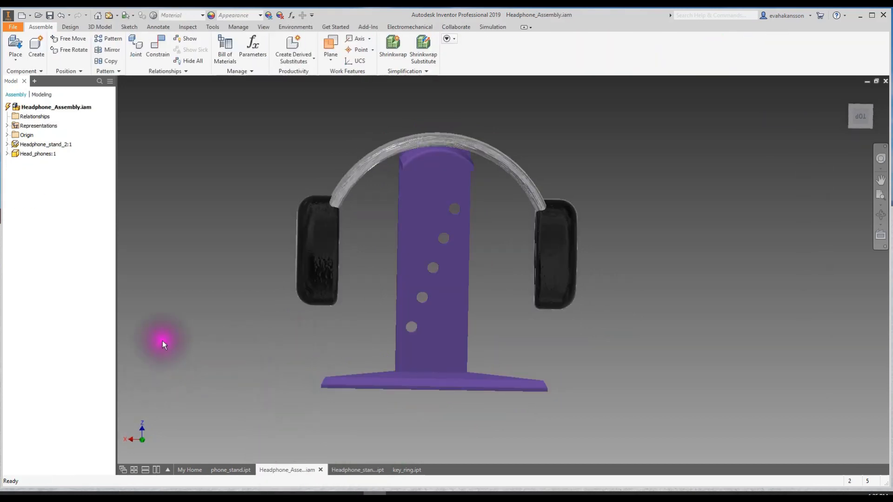
pyautogui.keyDown('shift'); pyautogui.moveTo(203, 313); pyautogui.dragTo(246, 320, button='middle'); pyautogui.keyUp('shift')
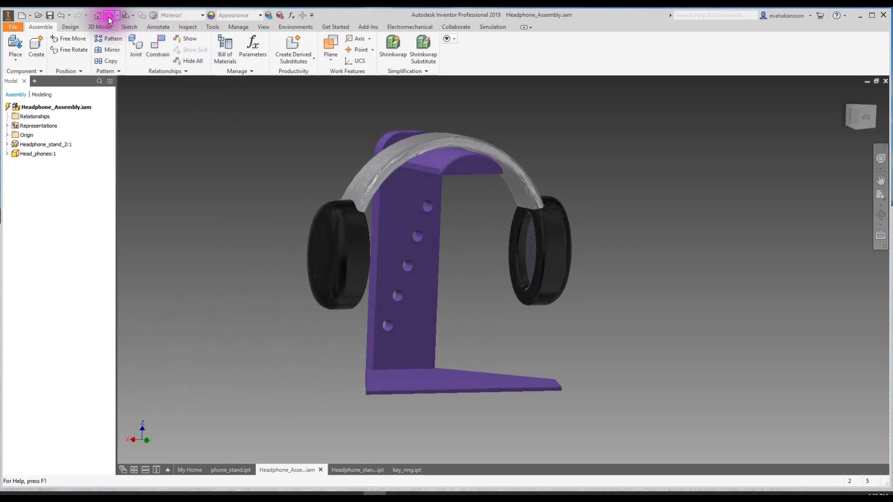
pyautogui.click(395, 309)
pyautogui.keyDown('shift'); pyautogui.moveTo(215, 326); pyautogui.dragTo(147, 320, button='middle'); pyautogui.keyUp('shift')
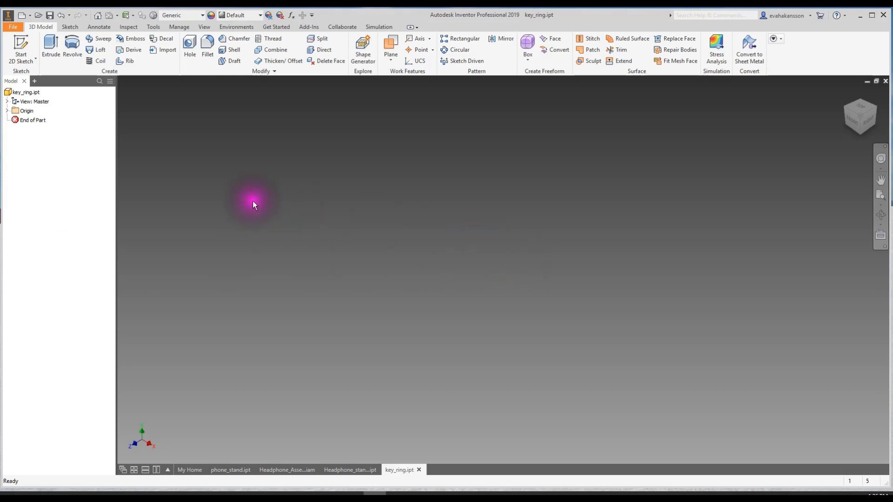
# - In key_ring.ipt, start a sketch on the front plane and draw a circle about 4 mm in diameter on the horizontal axis, right of the origin
pyautogui.click(20, 42)
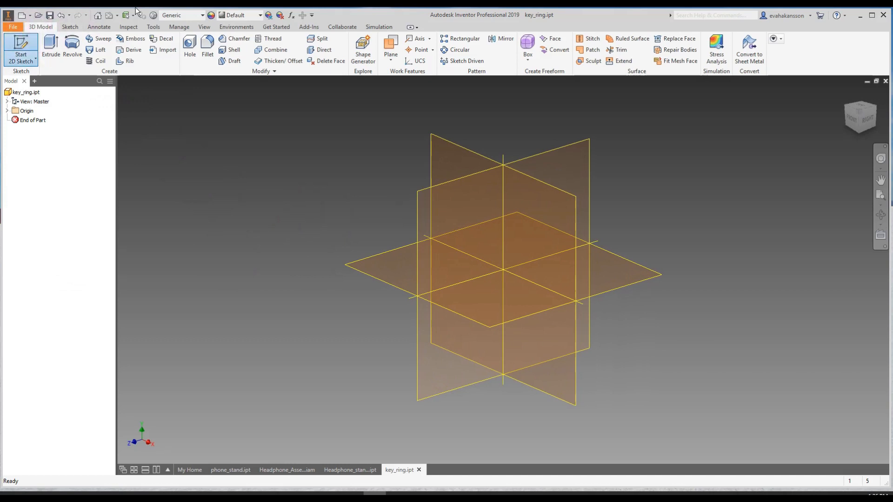
pyautogui.click(66, 26)
pyautogui.click(74, 46)
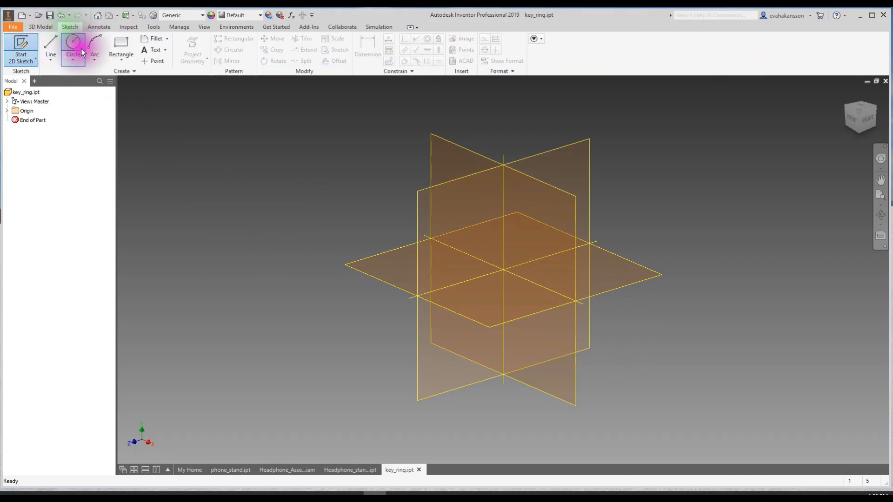
pyautogui.click(460, 146)
pyautogui.moveTo(657, 279); pyautogui.dragTo(500, 293, button='middle')
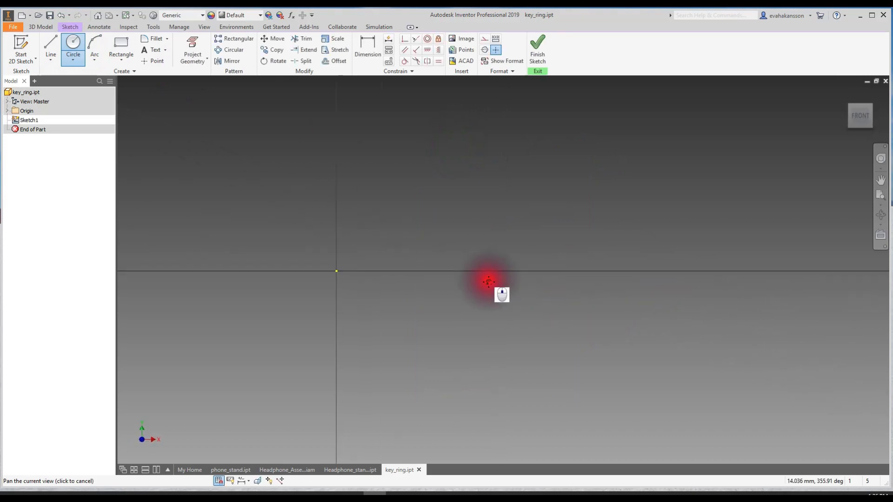
pyautogui.click(462, 271)
pyautogui.click(472, 297)
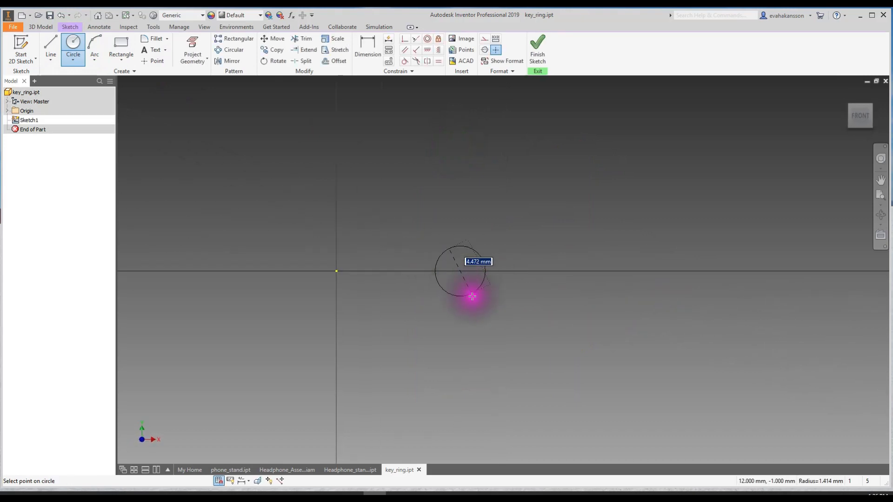
# - Dimension the circle's diameter and set it to 3 mm
pyautogui.click(371, 44)
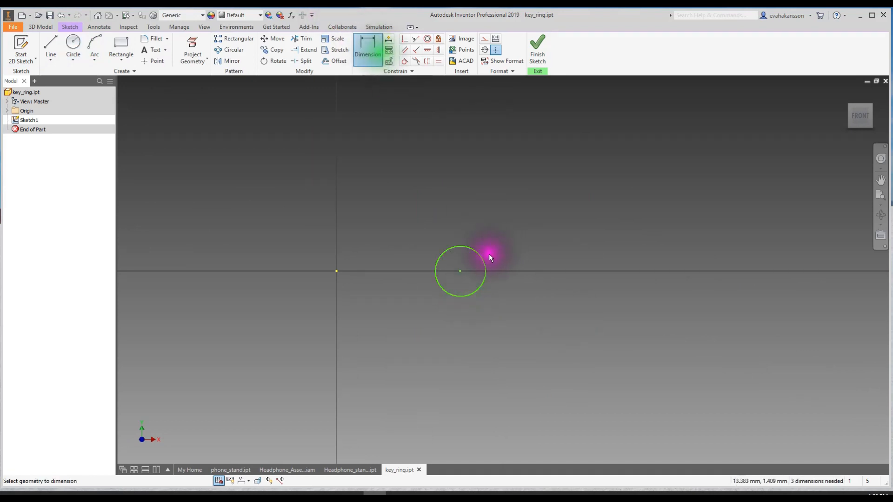
pyautogui.click(515, 237)
pyautogui.write('3')
pyautogui.press('Return')
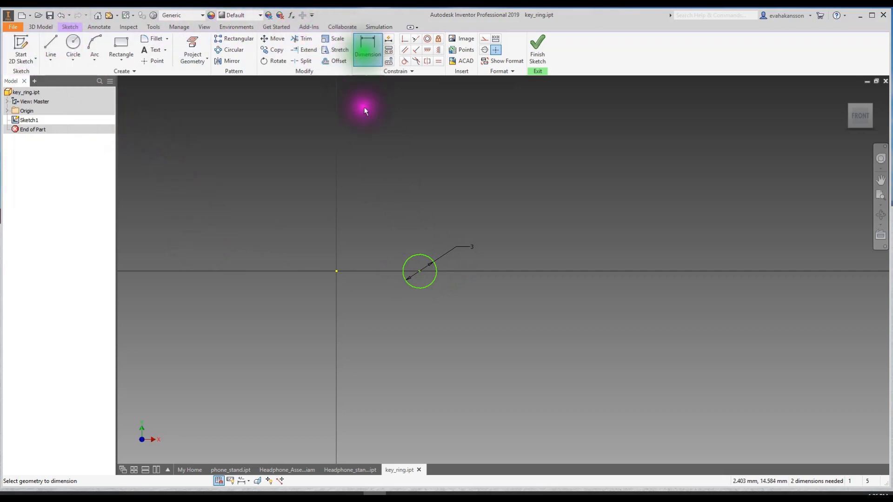
# - Dimension the horizontal distance from the origin to the circle's centre and set it to 25 mm
pyautogui.click(337, 270)
pyautogui.click(418, 270)
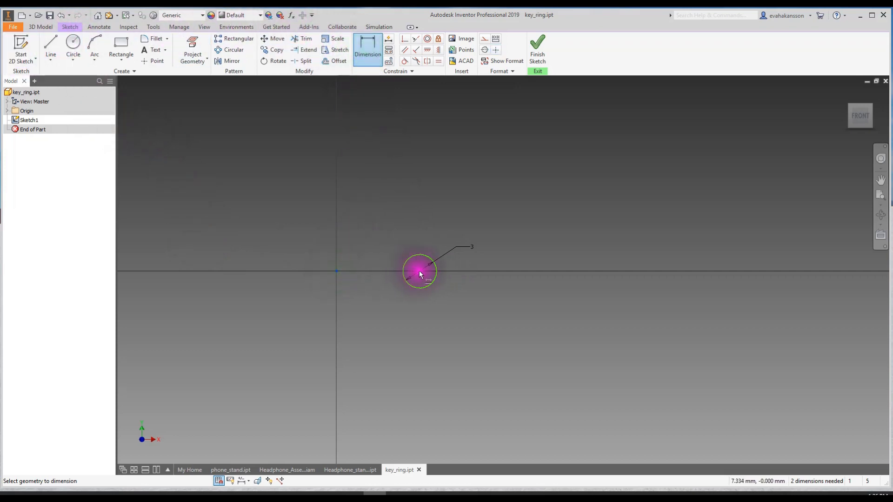
pyautogui.click(376, 306)
pyautogui.write('2')
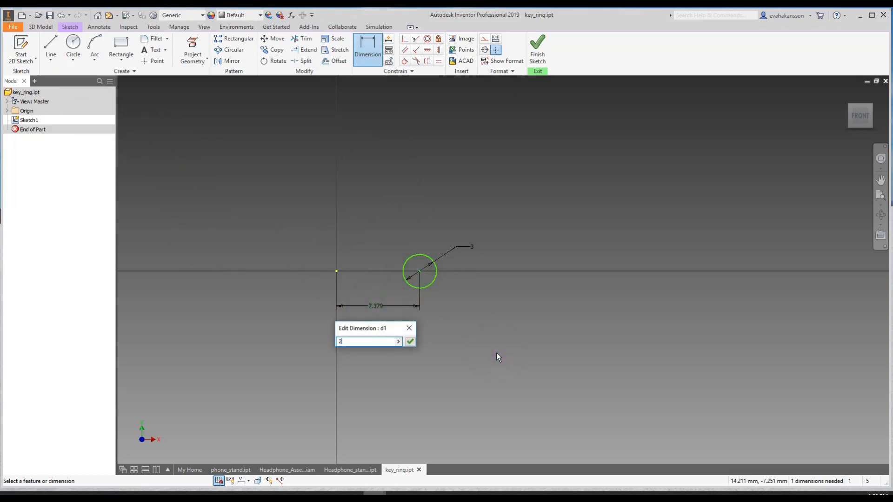
pyautogui.write('5')
pyautogui.press('Return')
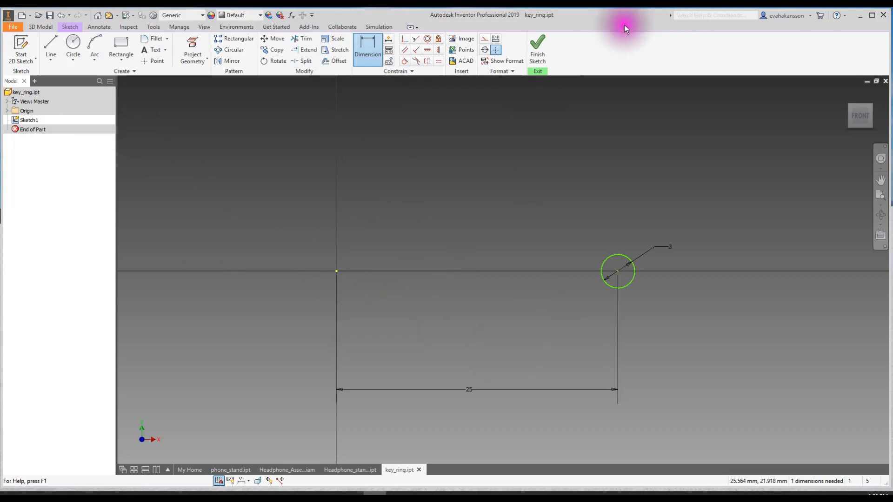
# - Draw a vertical centerline about 17.5 mm long through the origin, running from above to below the horizontal axis
pyautogui.click(485, 50)
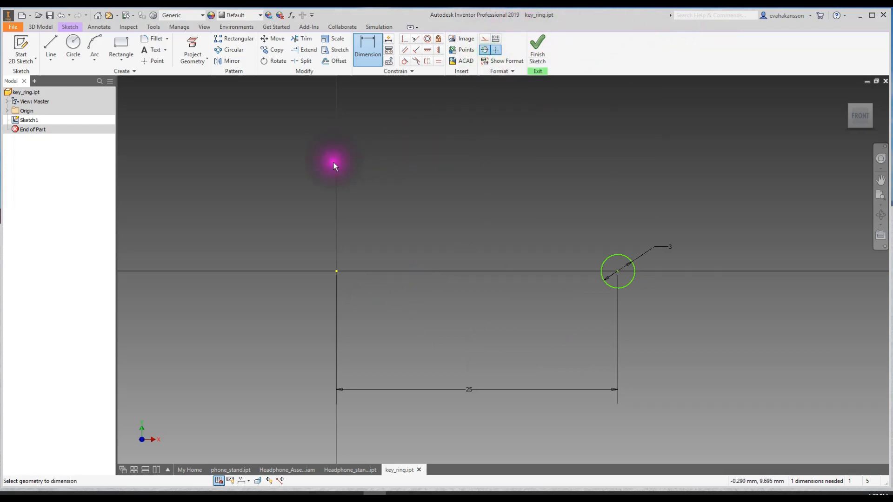
pyautogui.click(51, 42)
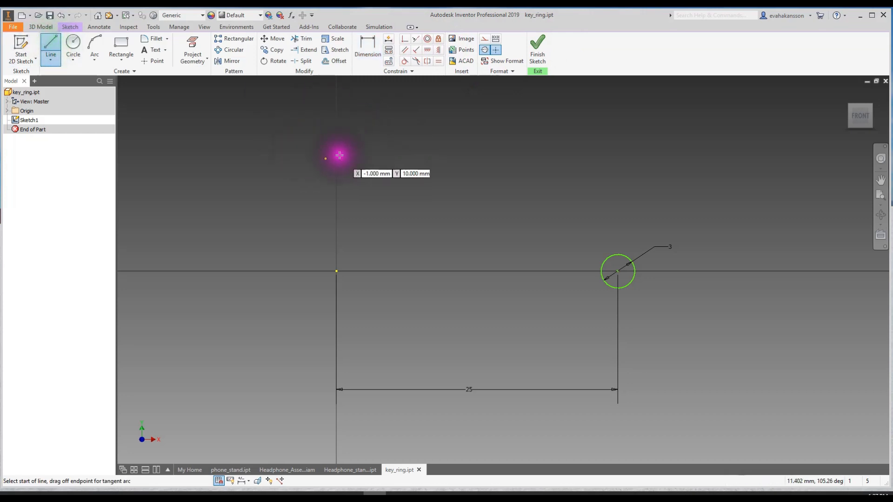
pyautogui.click(495, 50)
pyautogui.click(337, 167)
pyautogui.click(337, 368)
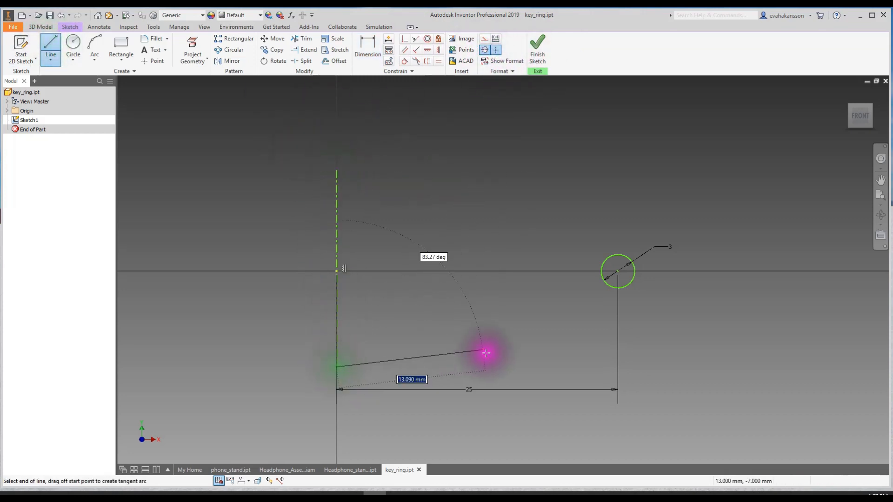
pyautogui.keyDown('shift'); pyautogui.moveTo(538, 366); pyautogui.dragTo(508, 373, button='middle'); pyautogui.keyUp('shift')
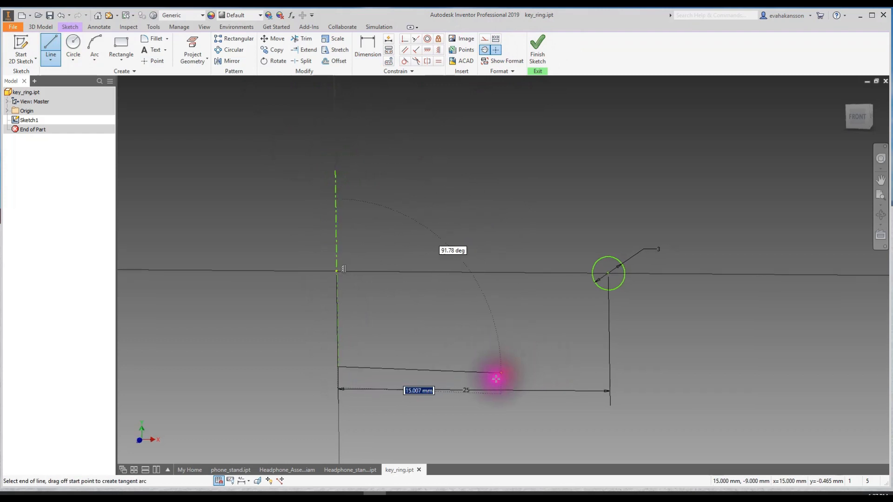
pyautogui.press('Escape')
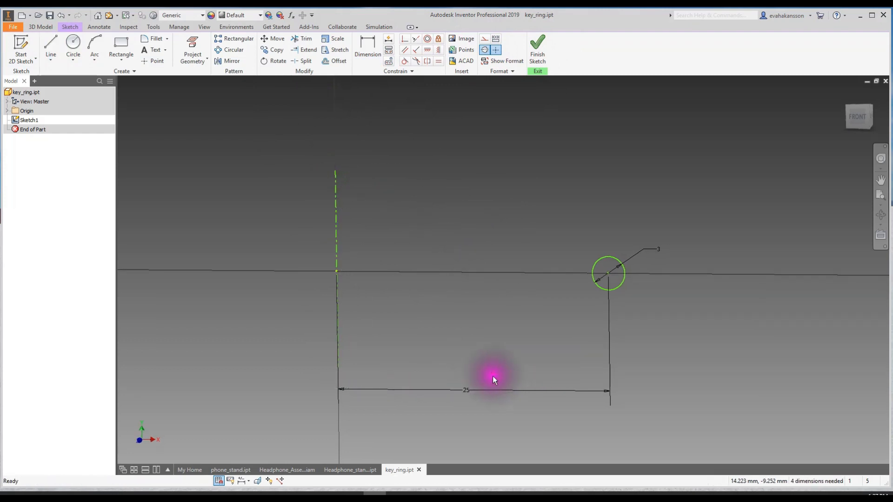
# - Revolve the circle around the vertical centerline with Full extents as a solid to form the ring
pyautogui.click(335, 192)
pyautogui.moveTo(636, 258)
pyautogui.keyDown('shift'); pyautogui.mouseDown(button='middle')
pyautogui.moveTo(502, 224)
pyautogui.moveTo(468, 235)
pyautogui.moveTo(518, 215)
pyautogui.moveTo(498, 227)
pyautogui.mouseUp(button='middle'); pyautogui.keyUp('shift')
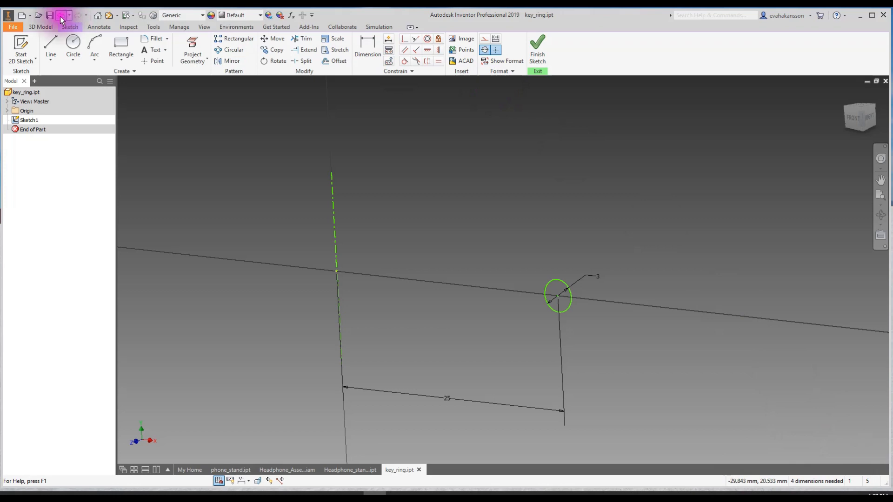
pyautogui.click(41, 27)
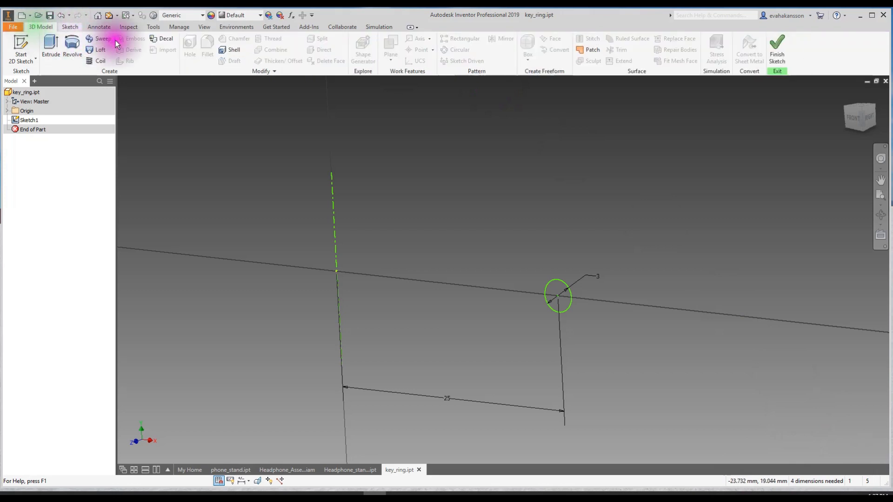
pyautogui.click(74, 46)
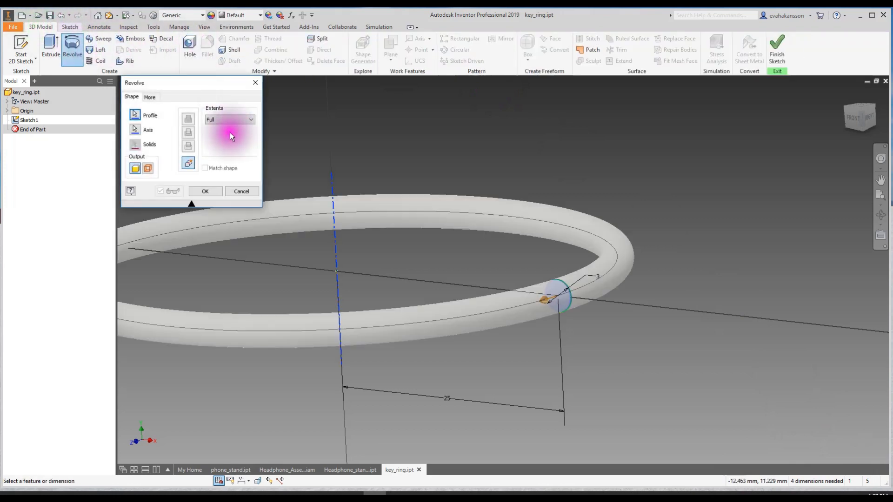
pyautogui.moveTo(472, 156); pyautogui.dragTo(616, 166, button='middle')
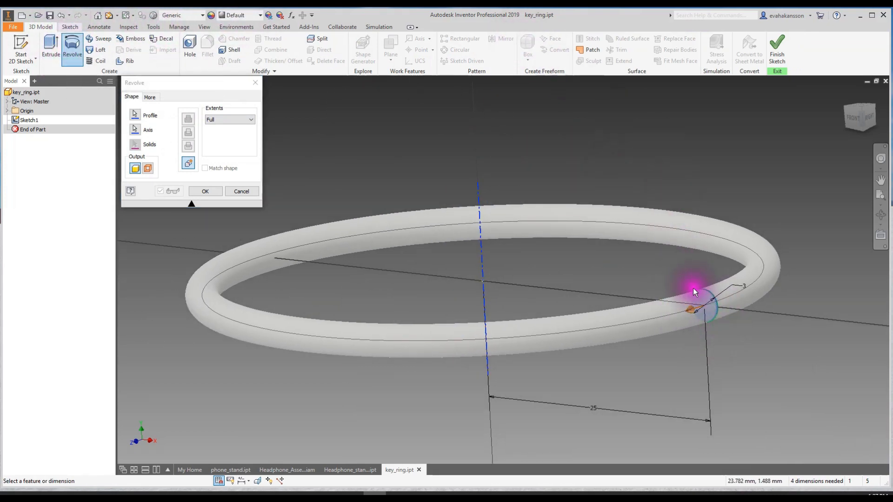
pyautogui.moveTo(598, 221)
pyautogui.keyDown('shift'); pyautogui.mouseDown(button='middle')
pyautogui.moveTo(607, 249)
pyautogui.moveTo(593, 231)
pyautogui.mouseUp(button='middle'); pyautogui.keyUp('shift')
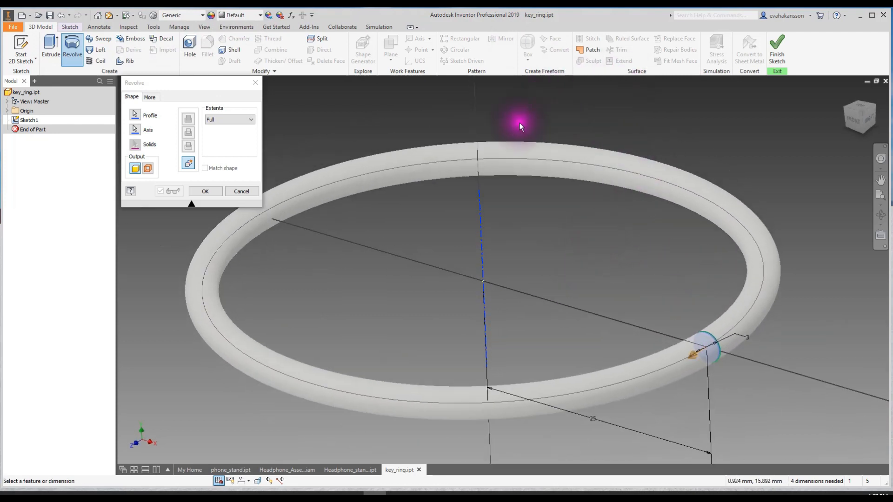
pyautogui.click(134, 130)
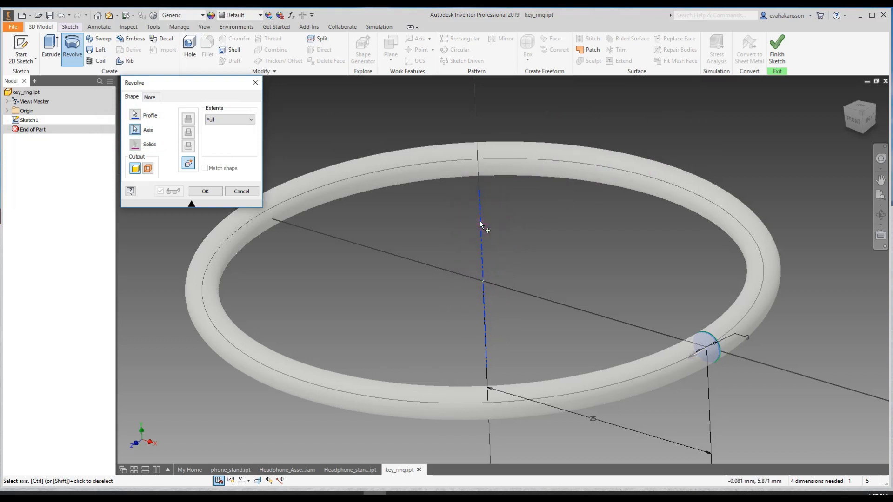
pyautogui.click(201, 191)
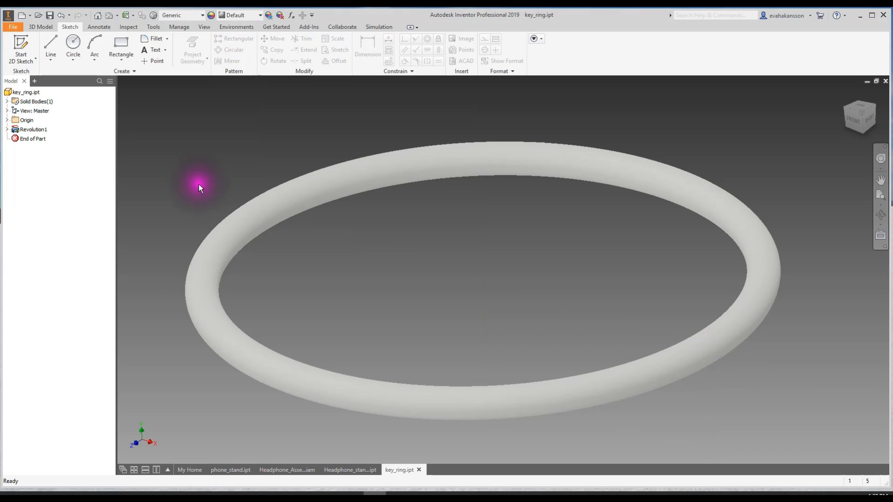
# - Assign the Stainless Steel material from the Inventor Material Library to the ring and inspect it
pyautogui.scroll(-3, 490, 261)
pyautogui.press('F4')
pyautogui.moveTo(490, 260)
pyautogui.mouseDown()
pyautogui.moveTo(433, 271)
pyautogui.moveTo(470, 261)
pyautogui.moveTo(479, 249)
pyautogui.moveTo(568, 259)
pyautogui.moveTo(487, 263)
pyautogui.mouseUp()
pyautogui.press('Escape')
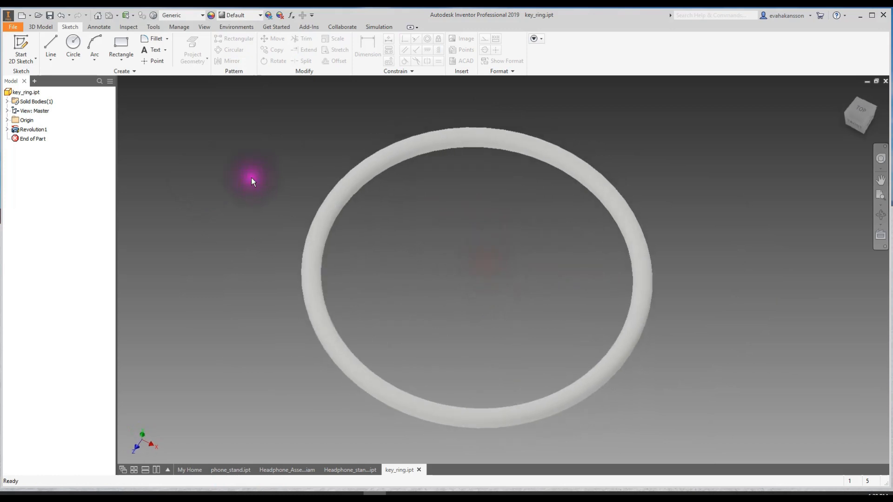
pyautogui.click(201, 15)
pyautogui.scroll(-9, 203, 195)
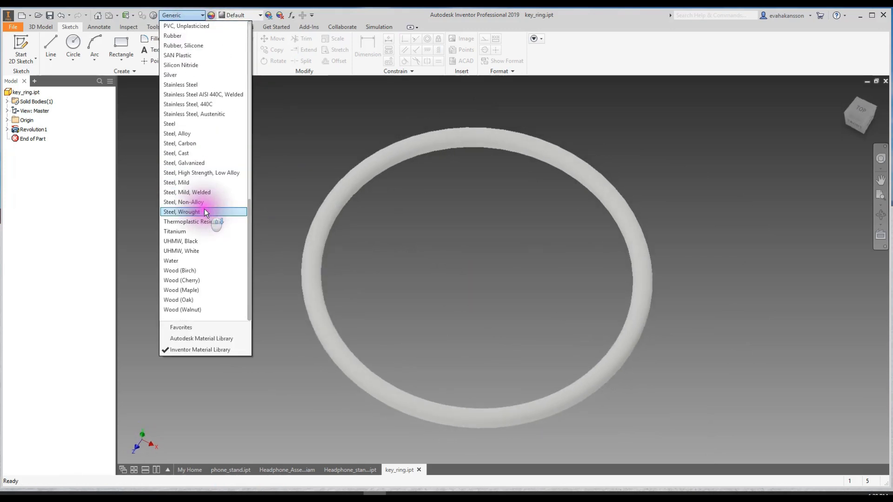
pyautogui.click(189, 85)
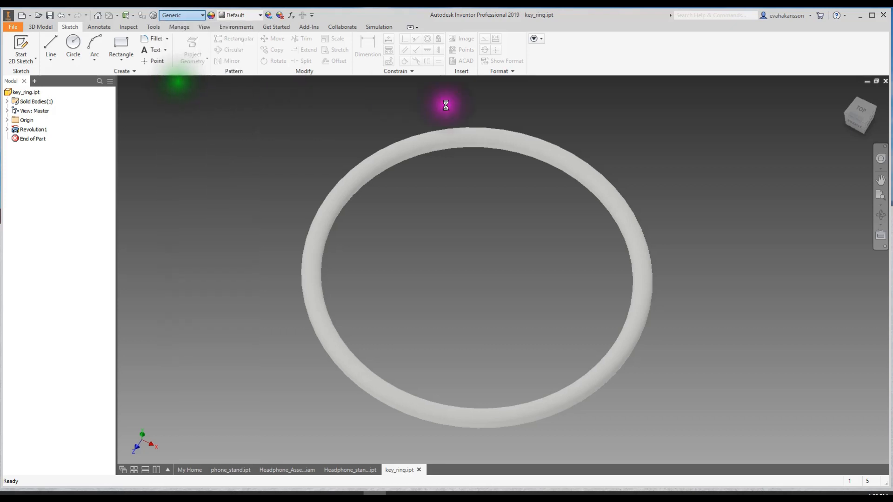
pyautogui.keyDown('shift'); pyautogui.moveTo(710, 339); pyautogui.dragTo(619, 349, button='middle'); pyautogui.keyUp('shift')
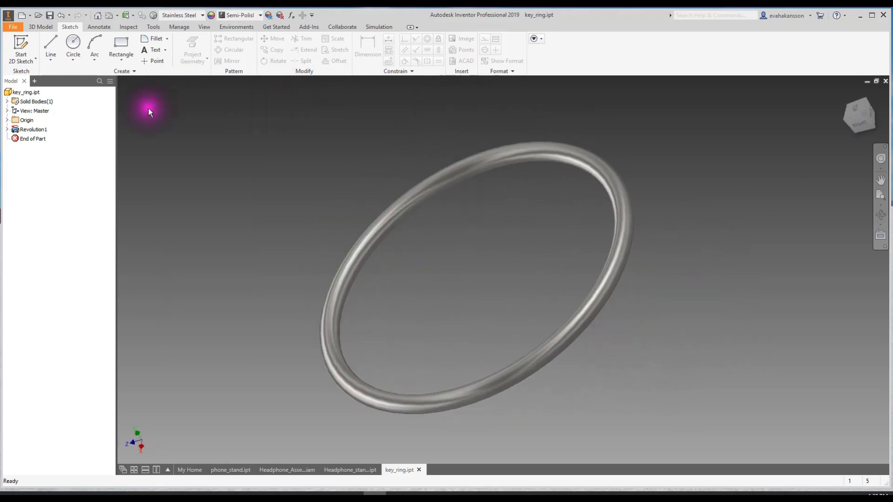
# - Edit the ring's revolve sketch, fully constrain it by applying Auto Dimension with dimensions and constraints, and finish the sketch
pyautogui.click(7, 130)
pyautogui.rightClick(29, 139)
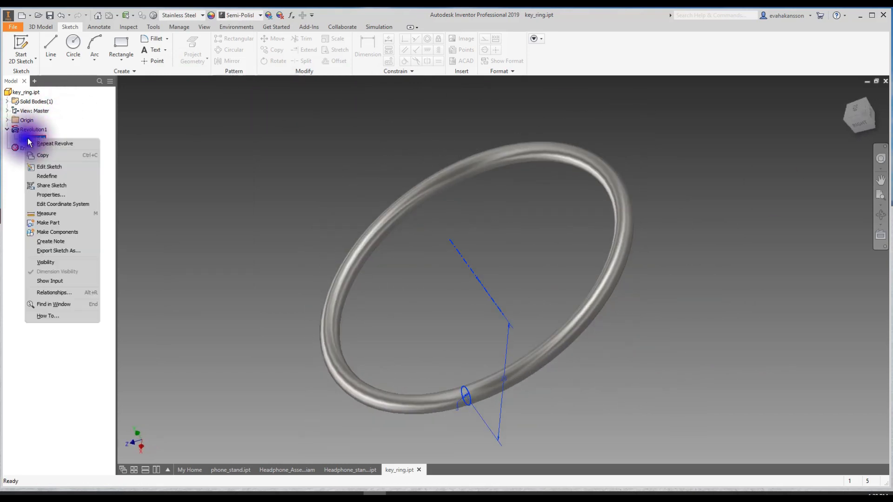
pyautogui.click(57, 166)
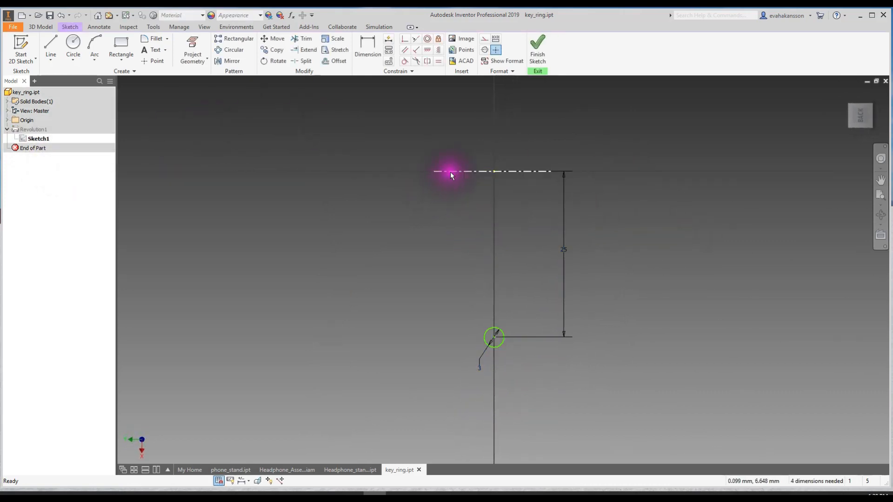
pyautogui.click(450, 172)
pyautogui.moveTo(643, 192); pyautogui.dragTo(490, 209, button='middle')
pyautogui.click(389, 39)
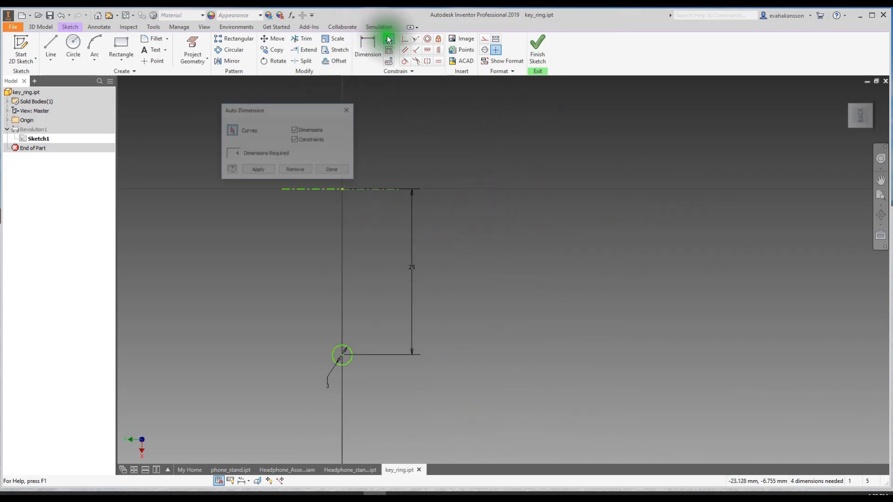
pyautogui.click(258, 171)
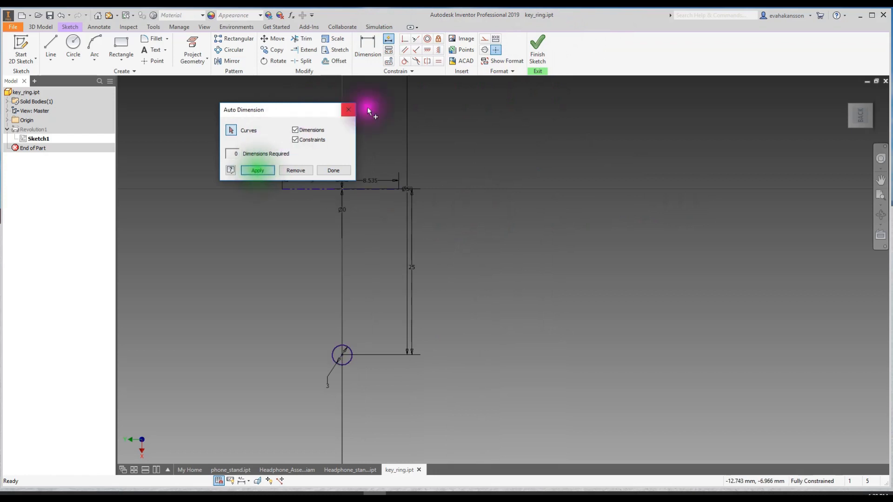
pyautogui.click(334, 170)
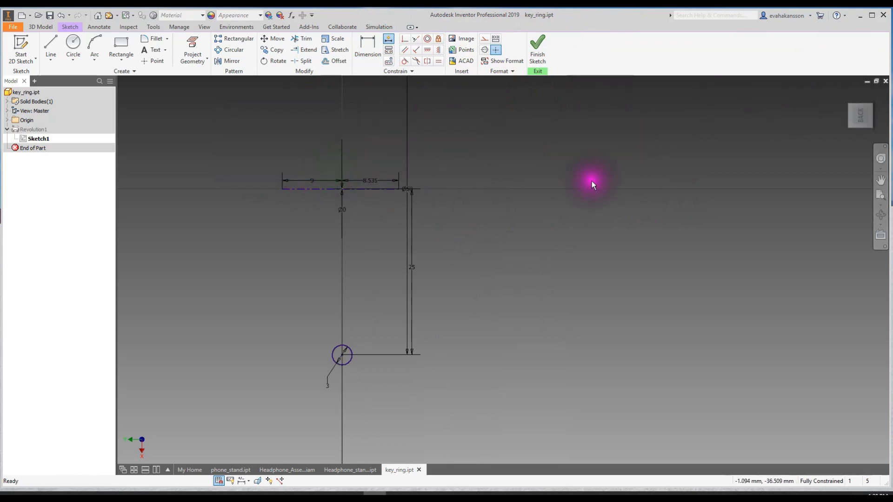
pyautogui.scroll(3, 295, 204)
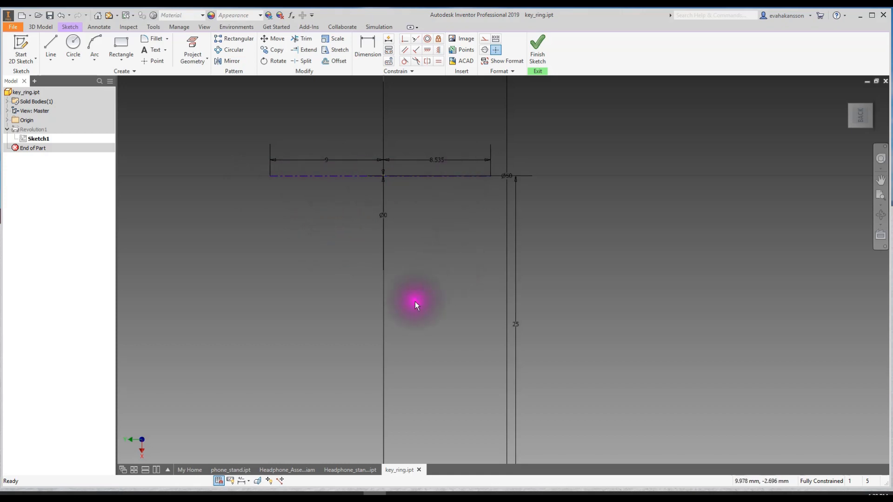
pyautogui.click(536, 44)
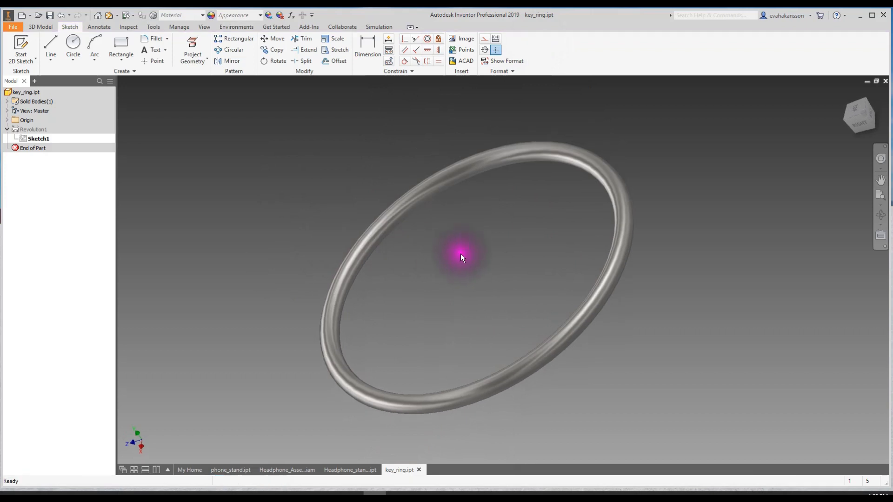
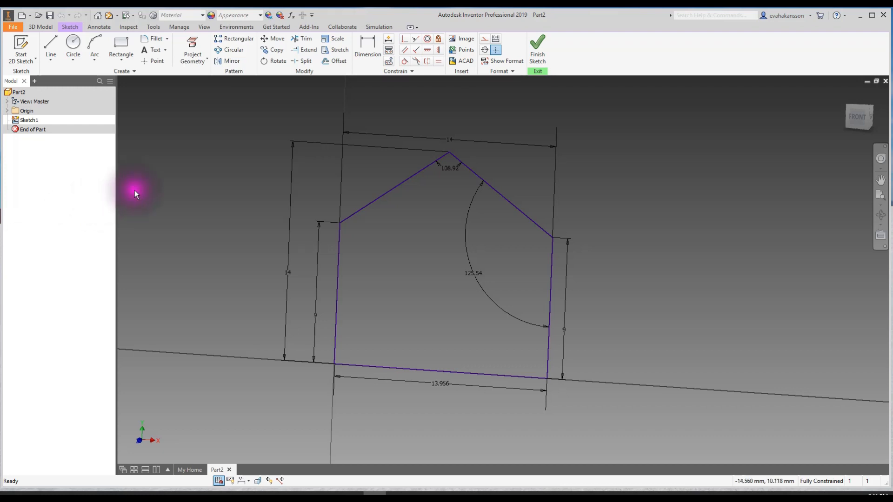
# - Preview a 10 mm surface Extrude of the house-shaped sketch outline in Part2 from an angle
pyautogui.moveTo(638, 314)
pyautogui.keyDown('shift'); pyautogui.mouseDown(button='middle')
pyautogui.moveTo(617, 313)
pyautogui.moveTo(638, 316)
pyautogui.mouseUp(button='middle'); pyautogui.keyUp('shift')
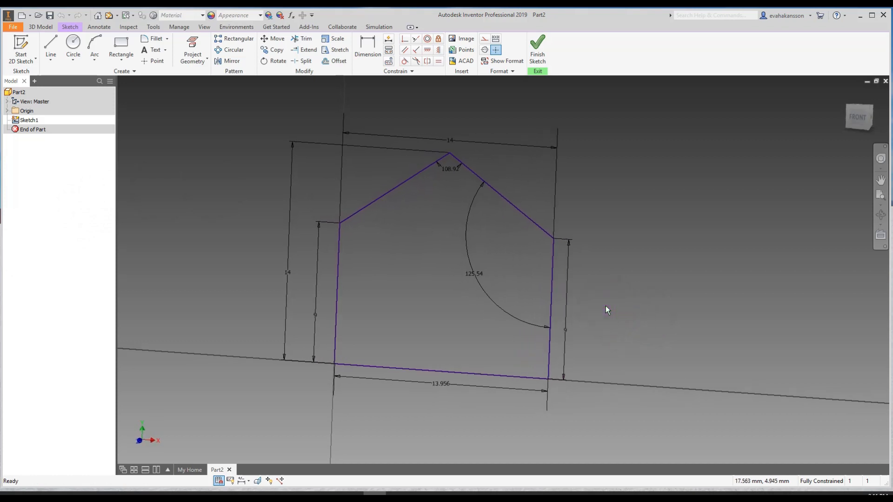
pyautogui.click(41, 26)
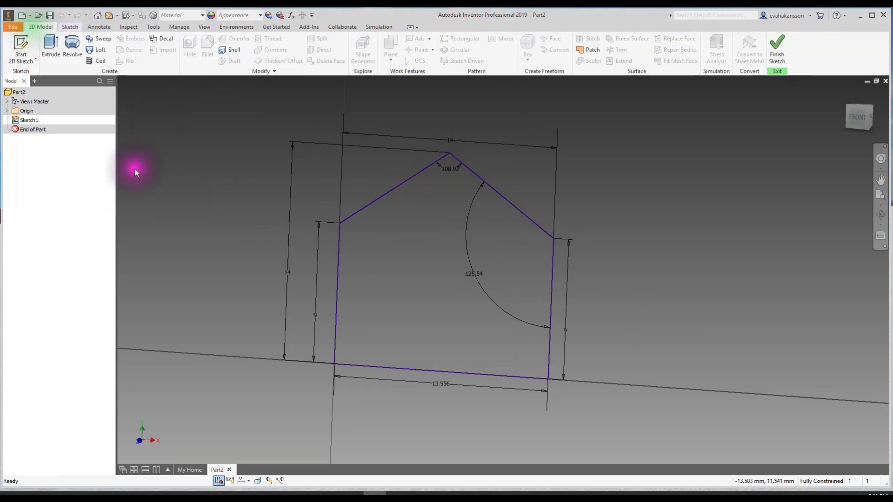
pyautogui.click(52, 45)
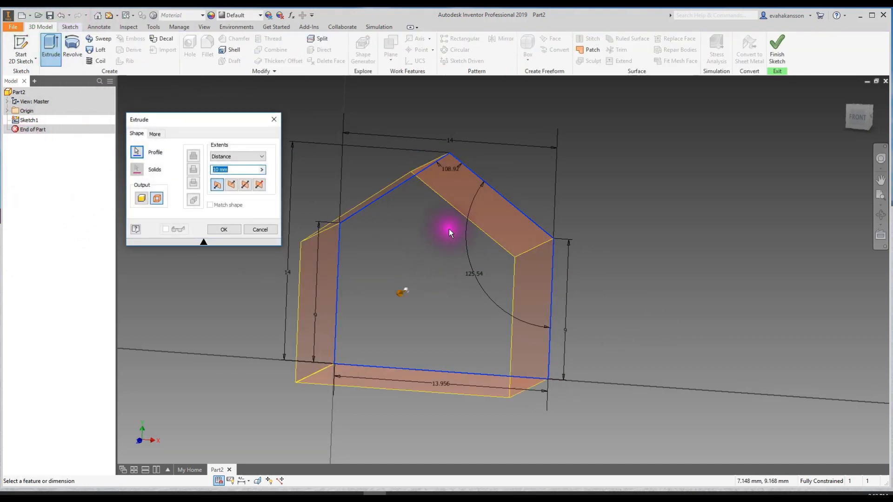
pyautogui.moveTo(472, 189); pyautogui.dragTo(529, 185, button='middle')
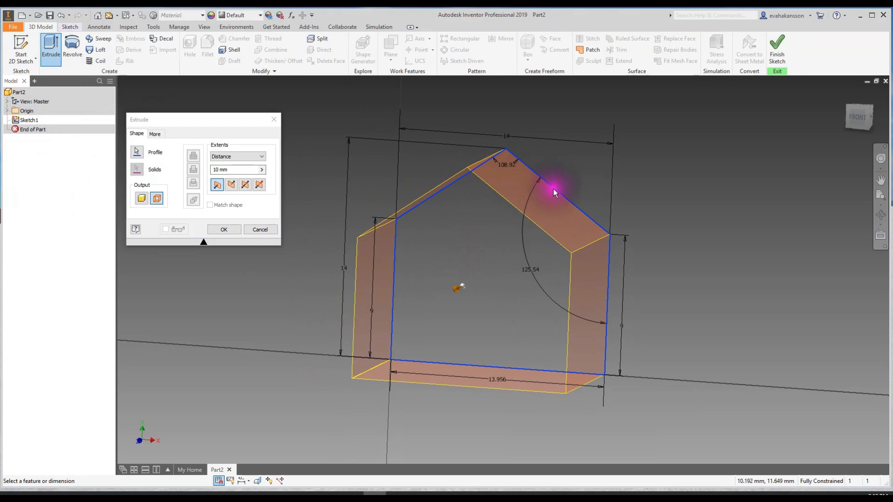
pyautogui.keyDown('shift'); pyautogui.moveTo(578, 199); pyautogui.dragTo(508, 253, button='middle'); pyautogui.keyUp('shift')
# - Try to extrude the house-shaped sketch outline 10 mm with solid output
pyautogui.click(141, 199)
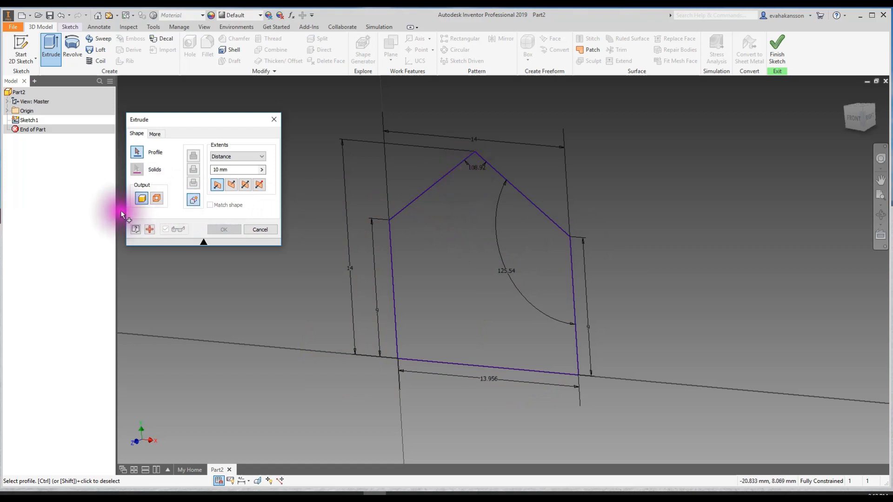
pyautogui.click(436, 183)
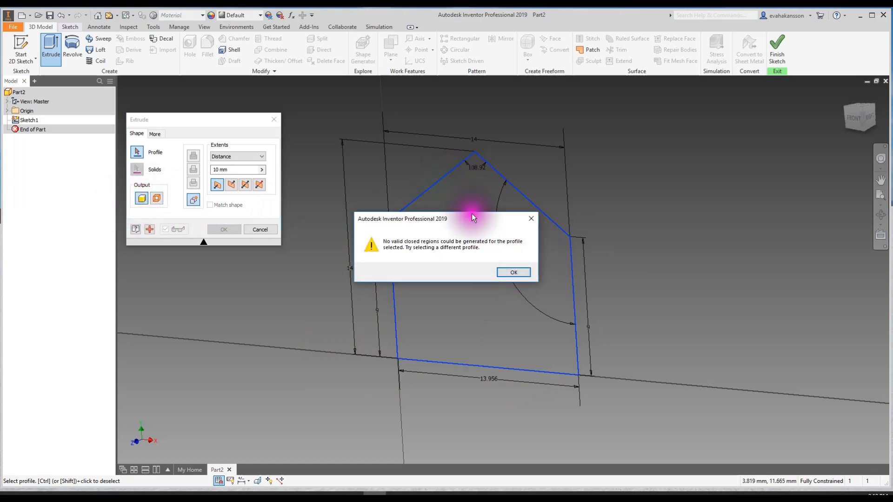
pyautogui.moveTo(451, 215); pyautogui.dragTo(395, 157)
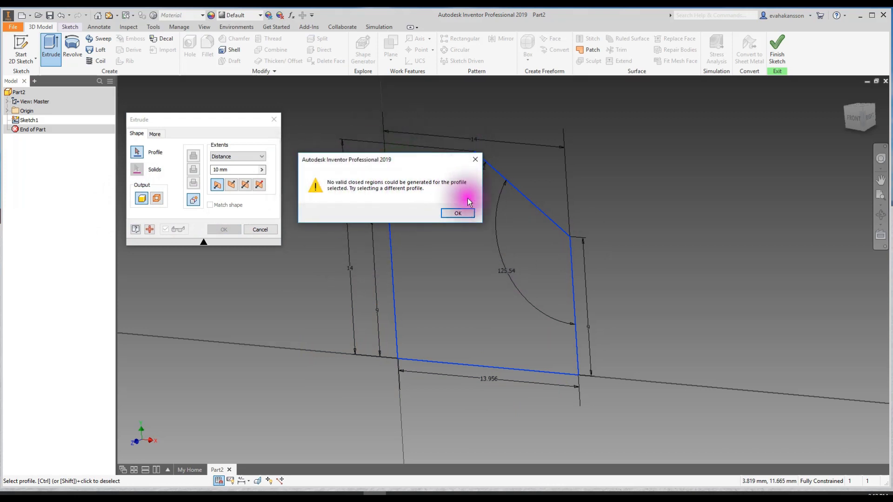
pyautogui.click(458, 213)
# - Switch the Extrude output to surface and preview the house outline extruded 10 mm
pyautogui.click(157, 198)
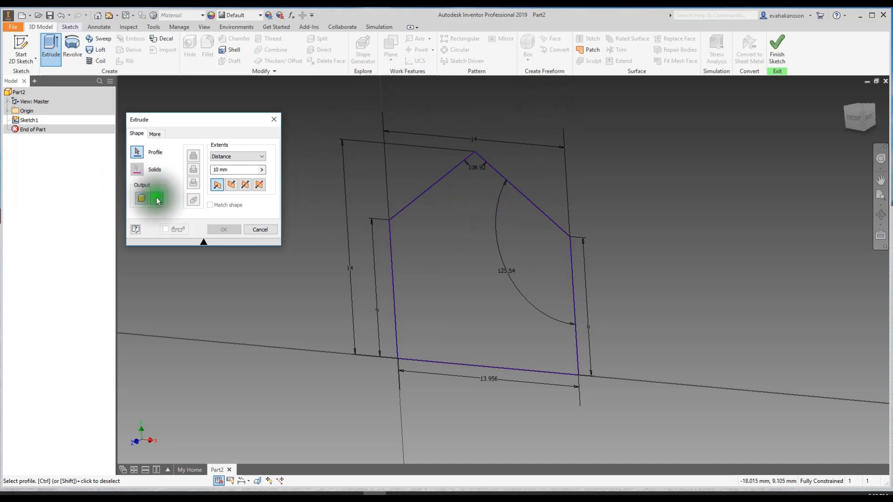
pyautogui.click(499, 173)
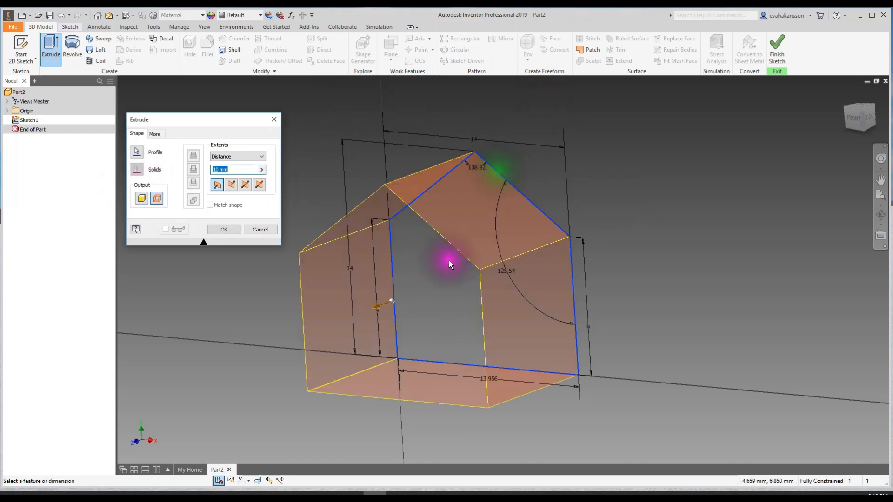
pyautogui.keyDown('shift'); pyautogui.moveTo(515, 239); pyautogui.dragTo(530, 249, button='middle'); pyautogui.keyUp('shift')
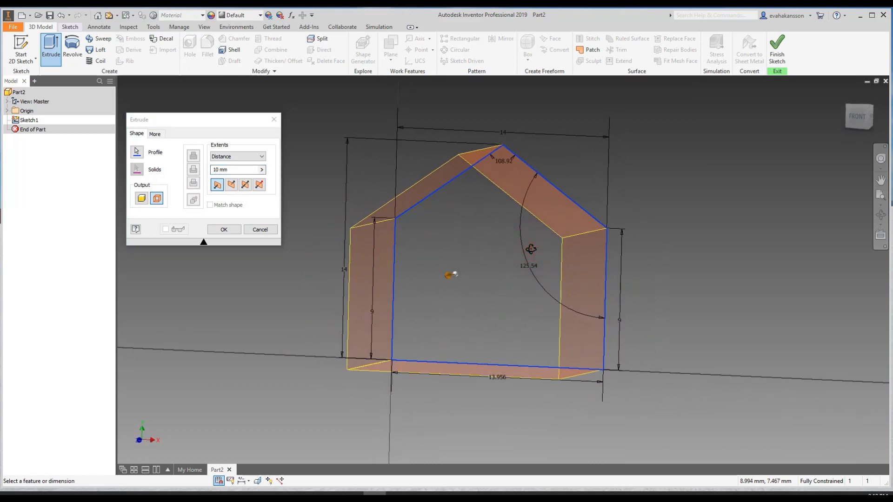
# - Retry the 10 mm Extrude of the house outline with the output set back to solid
pyautogui.click(141, 198)
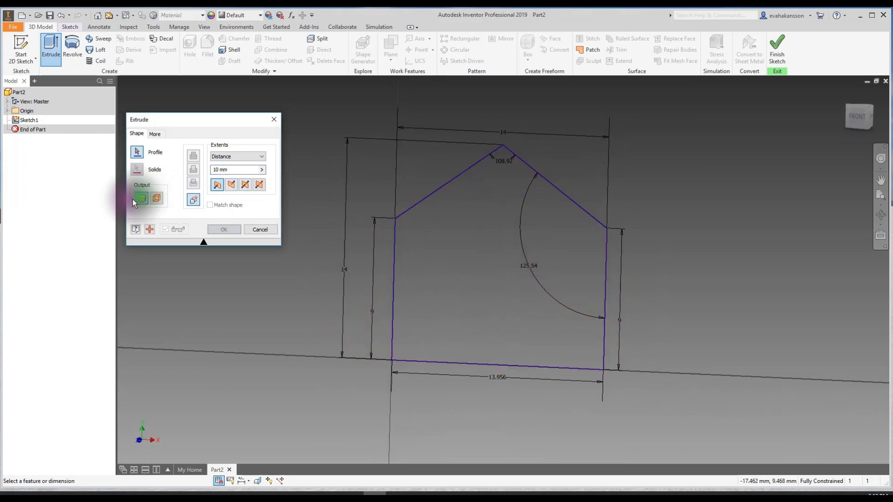
pyautogui.click(465, 173)
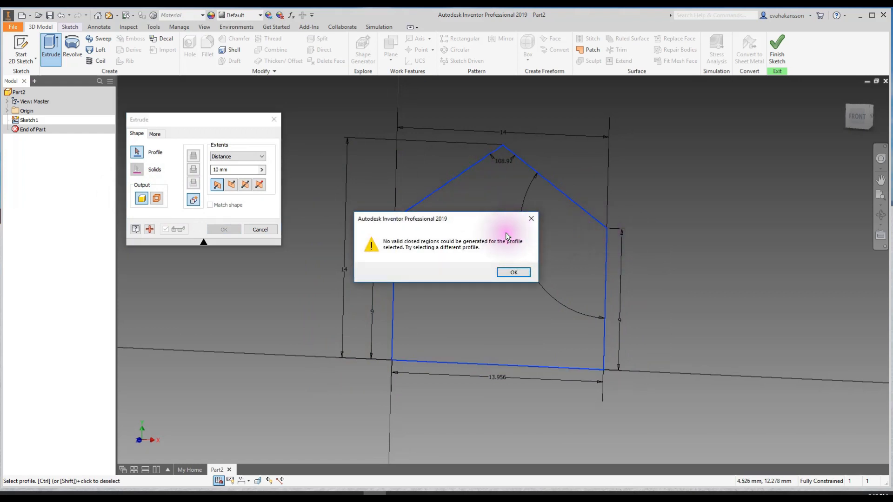
pyautogui.moveTo(470, 221); pyautogui.dragTo(418, 199)
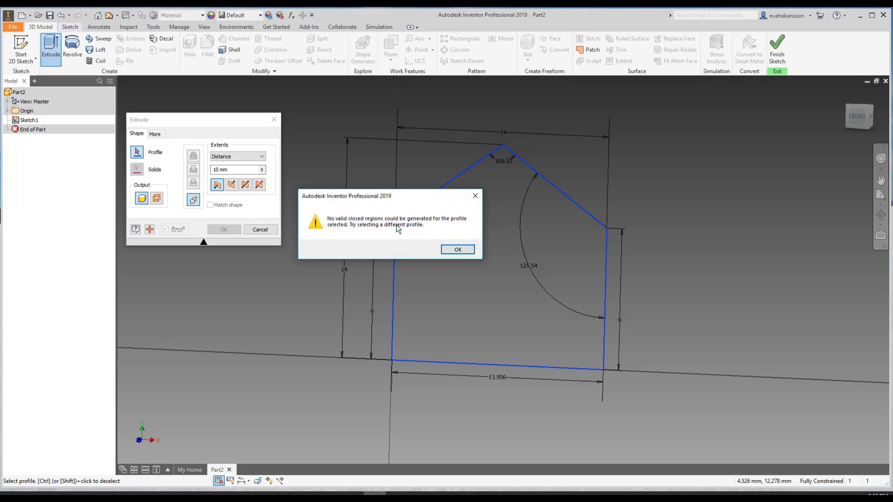
pyautogui.click(457, 249)
# - Preview the house outline once more as a 10 mm surface Extrude from several angles, and cancel the Extrude
pyautogui.click(157, 199)
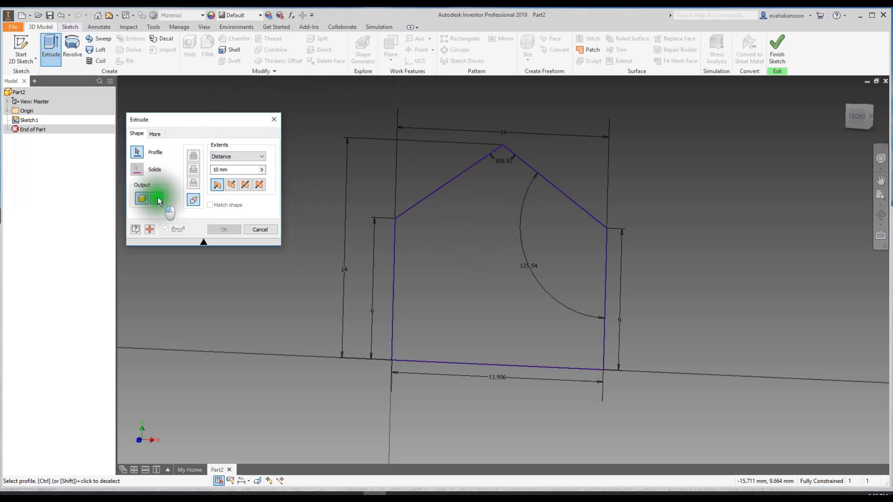
pyautogui.click(452, 180)
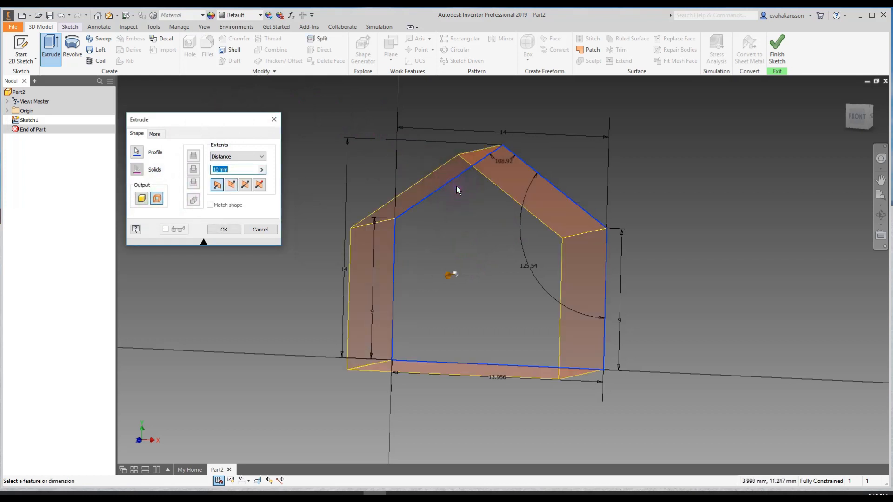
pyautogui.keyDown('shift'); pyautogui.moveTo(470, 180); pyautogui.dragTo(469, 239, button='middle'); pyautogui.keyUp('shift')
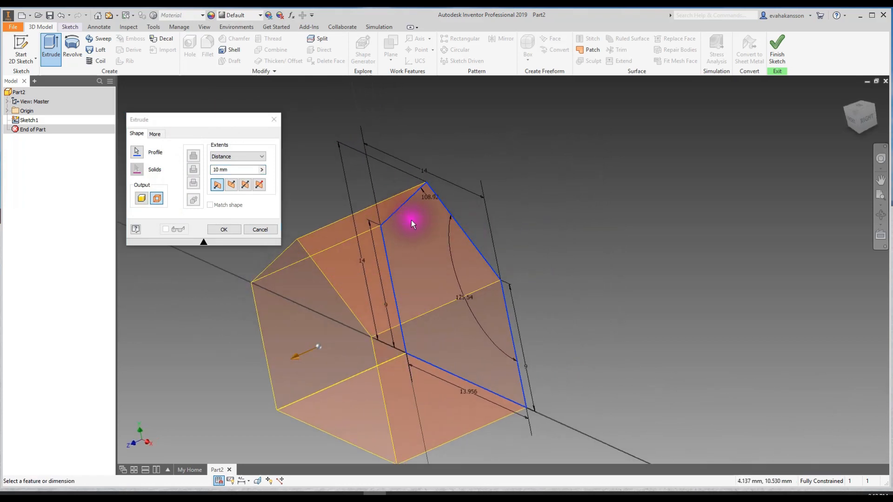
pyautogui.keyDown('shift'); pyautogui.moveTo(409, 256); pyautogui.dragTo(479, 228, button='middle'); pyautogui.keyUp('shift')
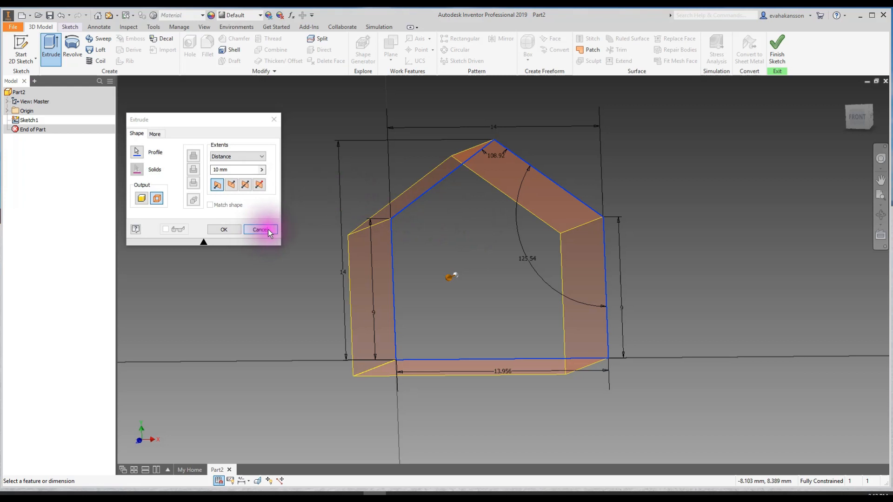
pyautogui.click(256, 228)
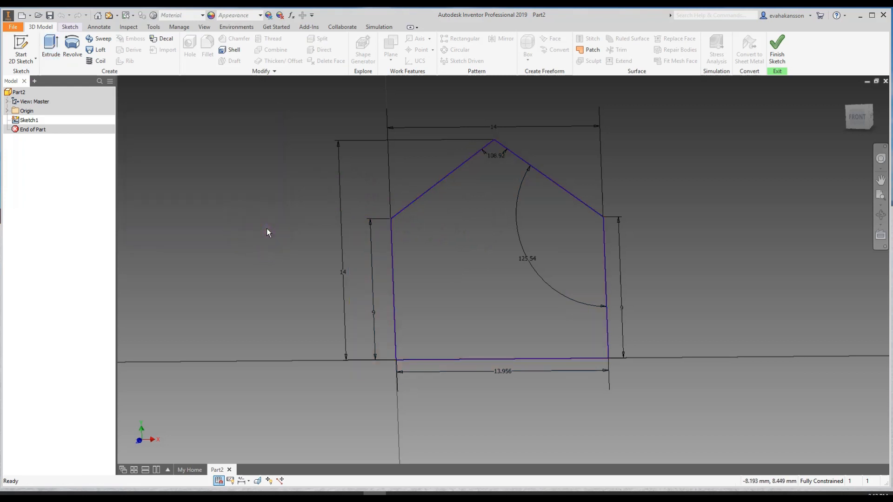
# - Start Close Loop from the left vertical line of the house outline and accept its instructions
pyautogui.moveTo(492, 287)
pyautogui.keyDown('shift'); pyautogui.mouseDown(button='middle')
pyautogui.moveTo(524, 265)
pyautogui.moveTo(502, 271)
pyautogui.moveTo(512, 287)
pyautogui.moveTo(389, 261)
pyautogui.mouseUp(button='middle'); pyautogui.keyUp('shift')
pyautogui.moveTo(444, 295)
pyautogui.keyDown('shift'); pyautogui.mouseDown(button='middle')
pyautogui.moveTo(434, 299)
pyautogui.moveTo(446, 309)
pyautogui.moveTo(431, 302)
pyautogui.mouseUp(button='middle'); pyautogui.keyUp('shift')
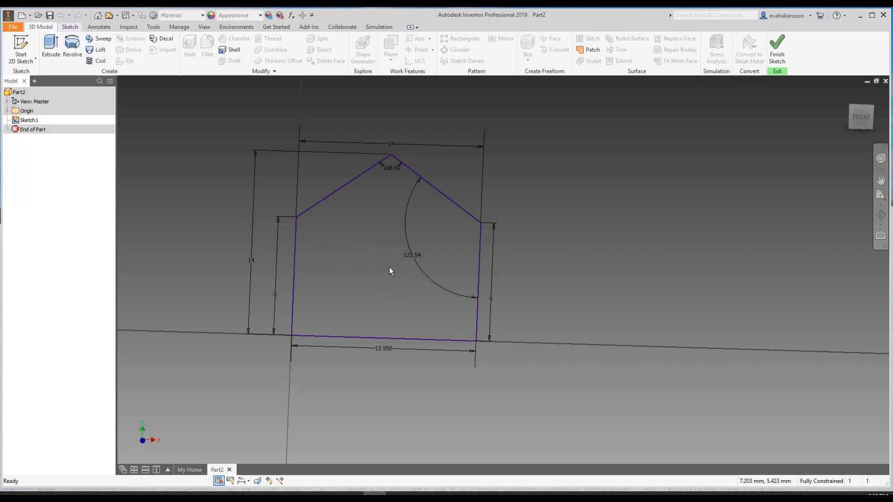
pyautogui.click(296, 243)
pyautogui.rightClick(296, 242)
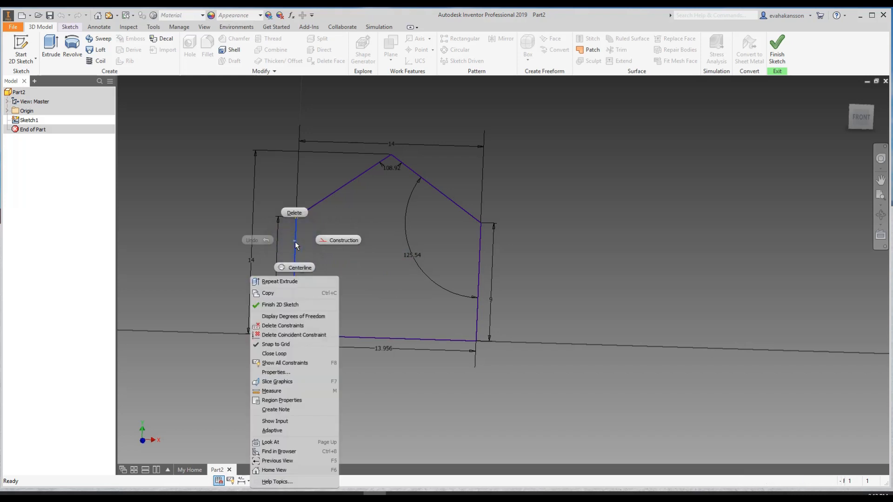
pyautogui.click(281, 355)
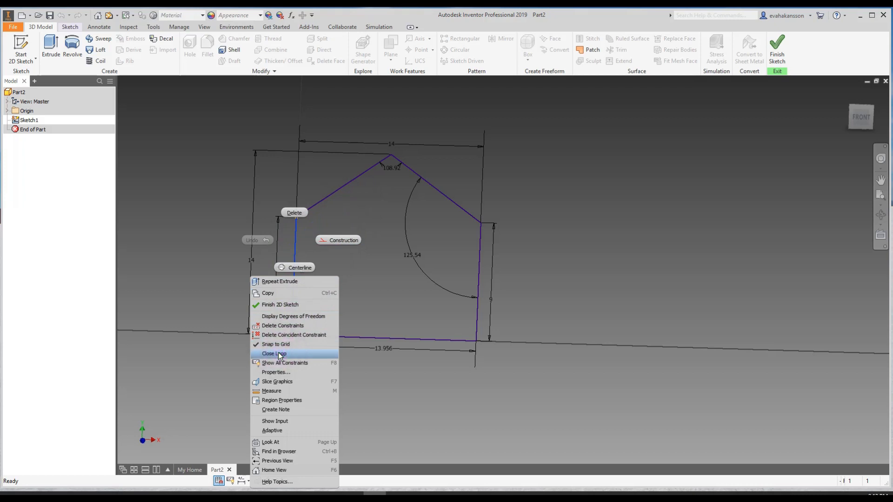
pyautogui.click(281, 355)
pyautogui.click(282, 346)
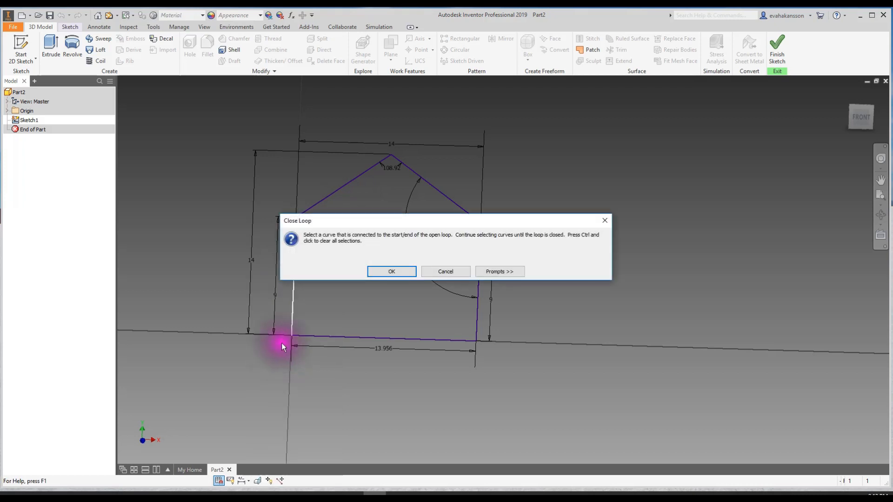
pyautogui.moveTo(408, 221); pyautogui.dragTo(363, 150)
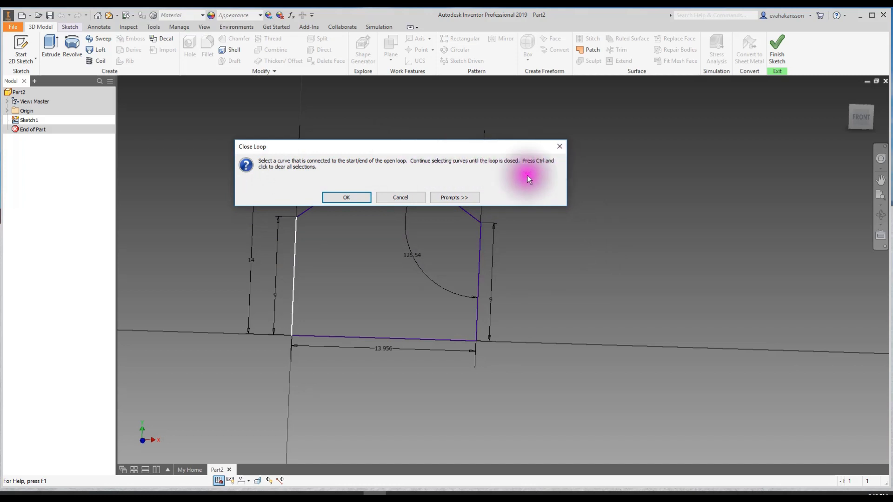
pyautogui.click(347, 197)
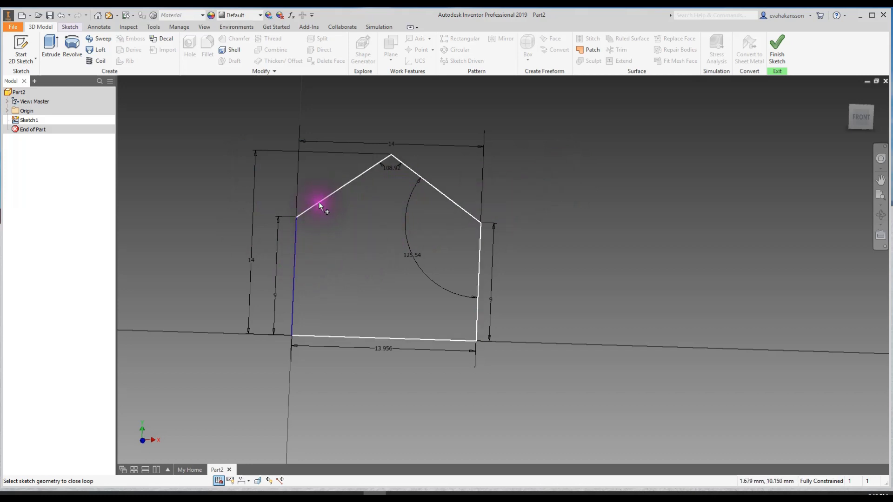
# - Select the outline's remaining lines and try to close the gap between the left wall and the base line
pyautogui.click(319, 202)
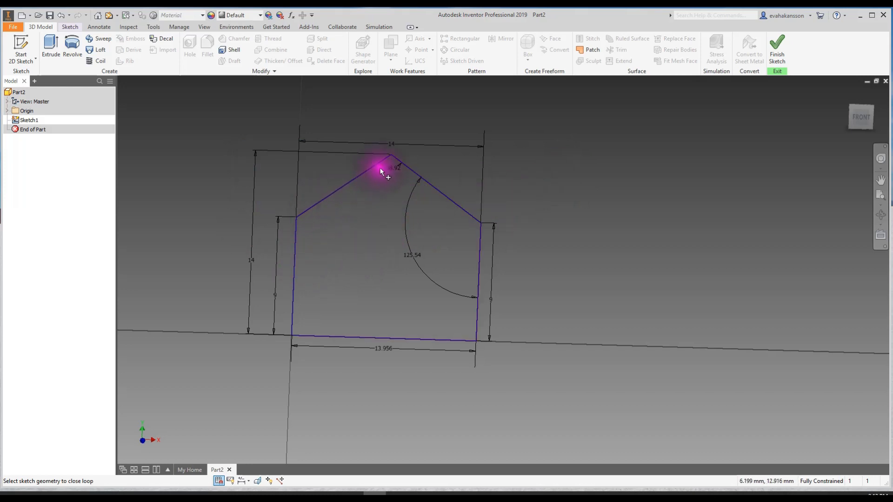
pyautogui.click(320, 200)
pyautogui.moveTo(491, 222); pyautogui.dragTo(461, 199)
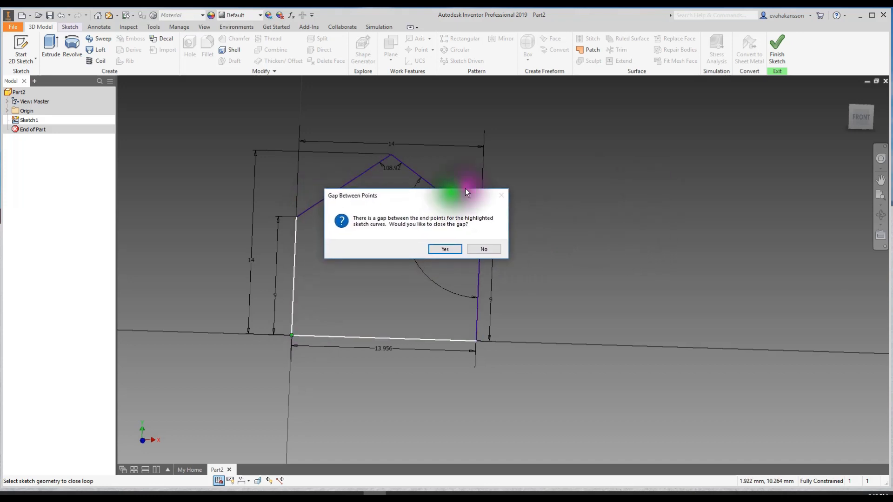
pyautogui.click(435, 219)
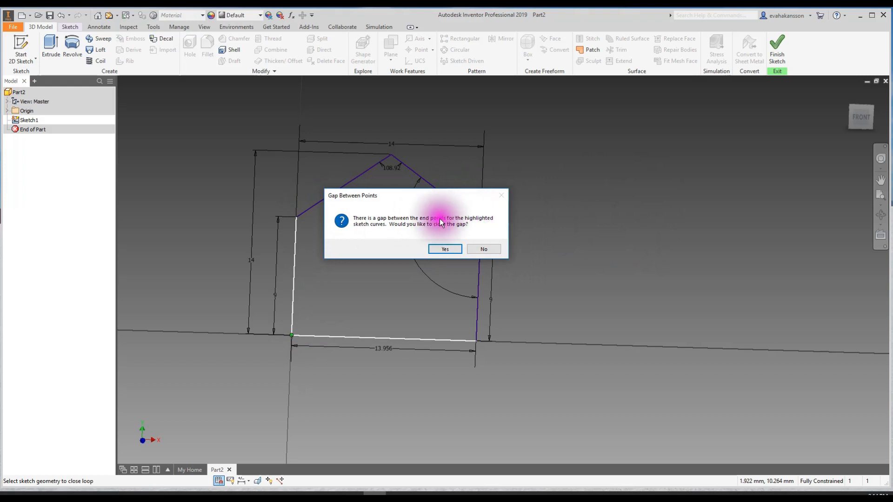
pyautogui.click(469, 224)
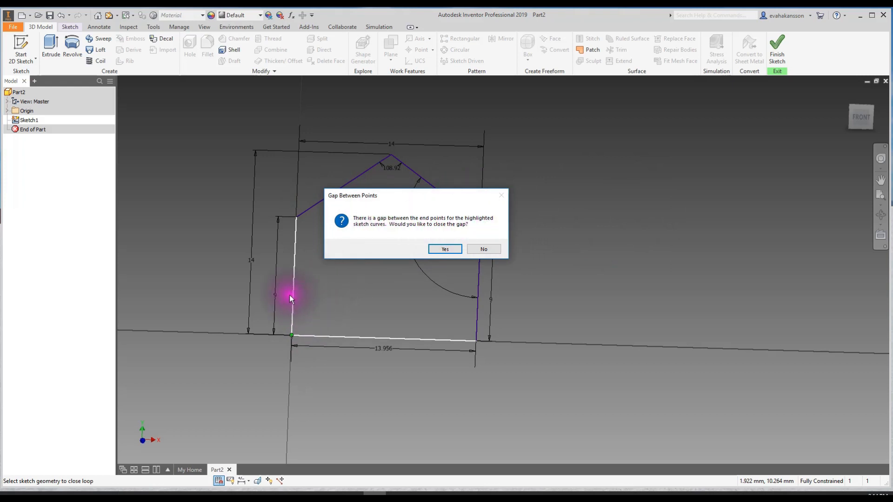
pyautogui.click(294, 336)
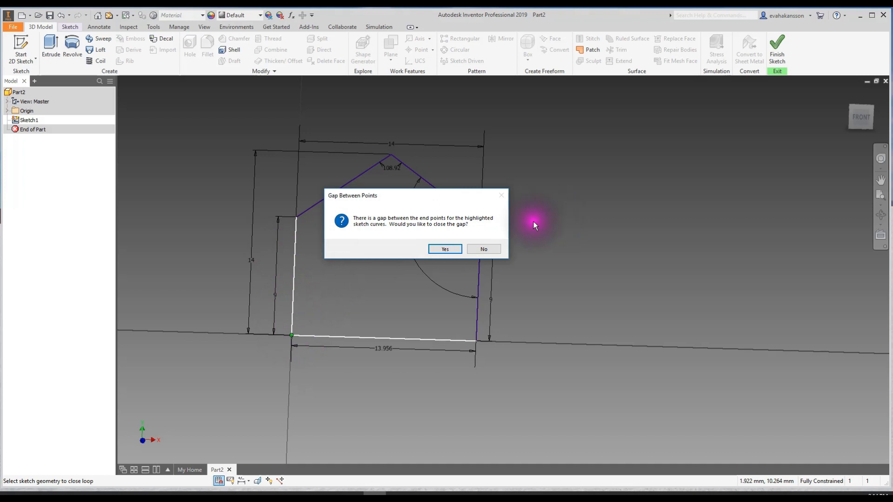
pyautogui.click(445, 249)
pyautogui.click(416, 353)
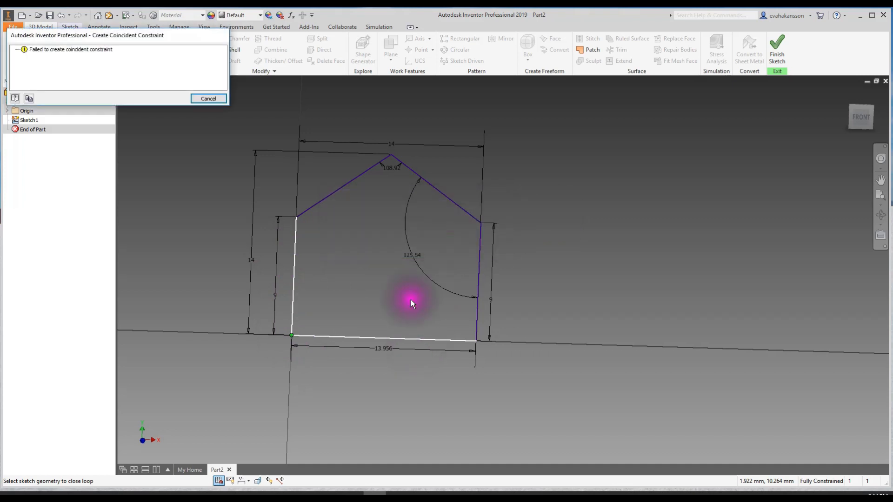
pyautogui.moveTo(93, 34); pyautogui.dragTo(411, 218)
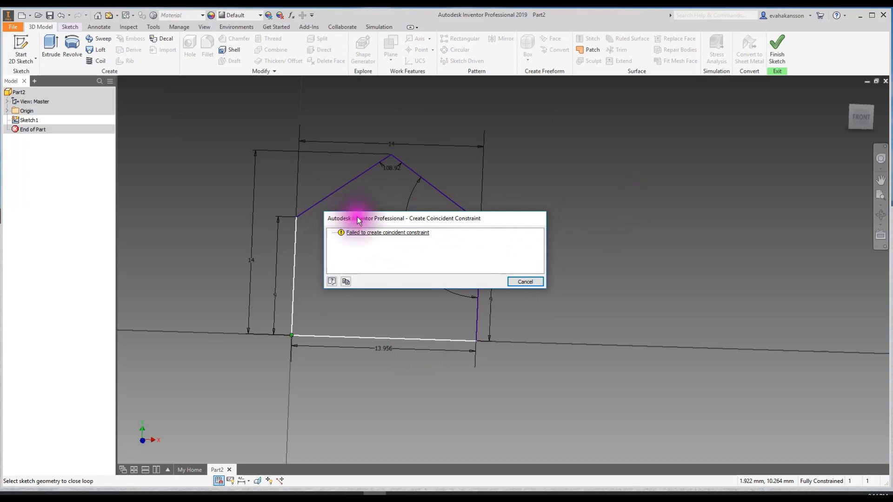
pyautogui.click(291, 334)
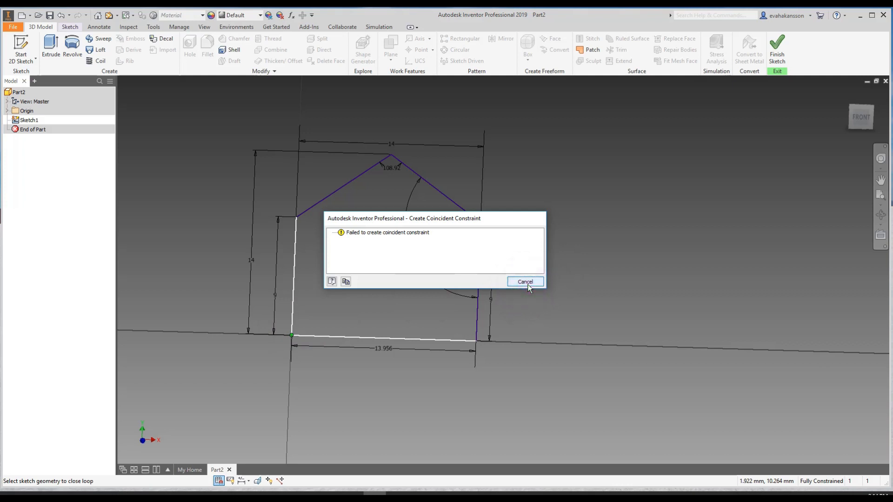
pyautogui.click(532, 282)
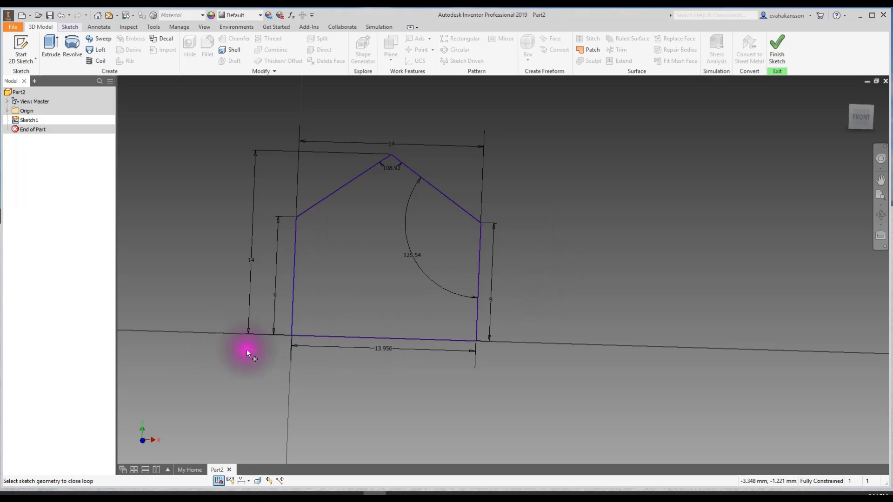
# - Examine up close the lower-left corner of the house outline, where the left wall should meet the base line
pyautogui.scroll(5, 297, 335)
pyautogui.scroll(-5, 262, 319)
pyautogui.scroll(5, 428, 288)
pyautogui.click(471, 318)
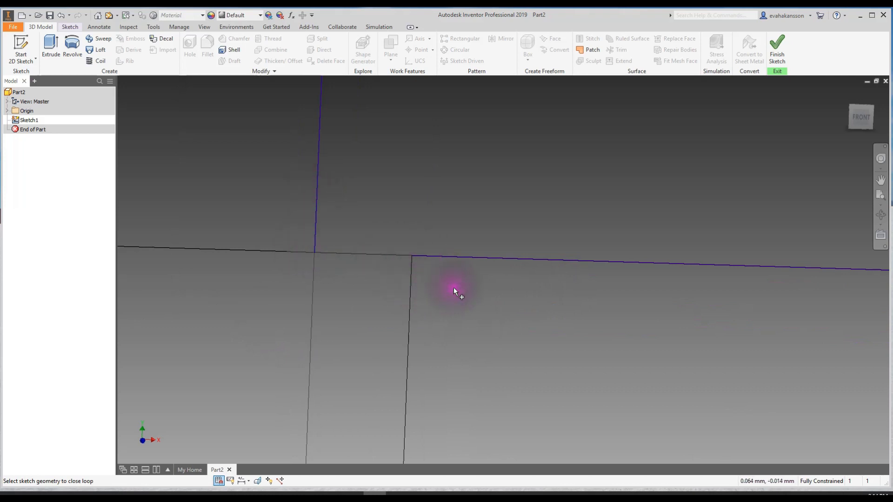
pyautogui.scroll(-5, 425, 291)
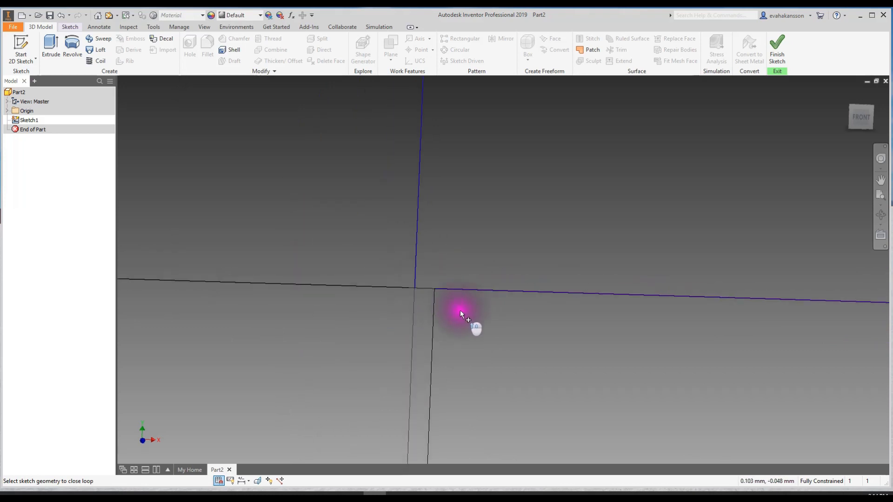
pyautogui.scroll(-5, 514, 318)
pyautogui.moveTo(589, 285); pyautogui.dragTo(425, 300, button='middle')
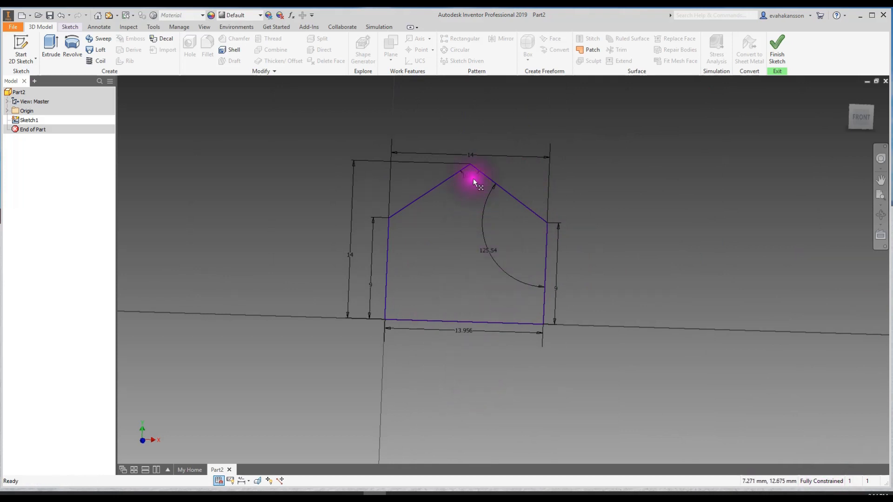
# - Delete the 14 mm width dimension above the roof and the width dimension below the base line
pyautogui.click(472, 155)
pyautogui.press('Delete')
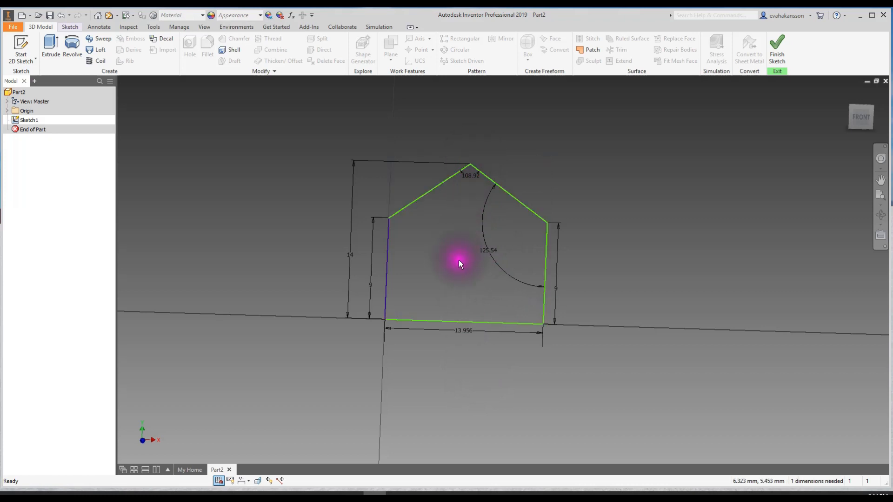
pyautogui.click(460, 332)
pyautogui.press('Delete')
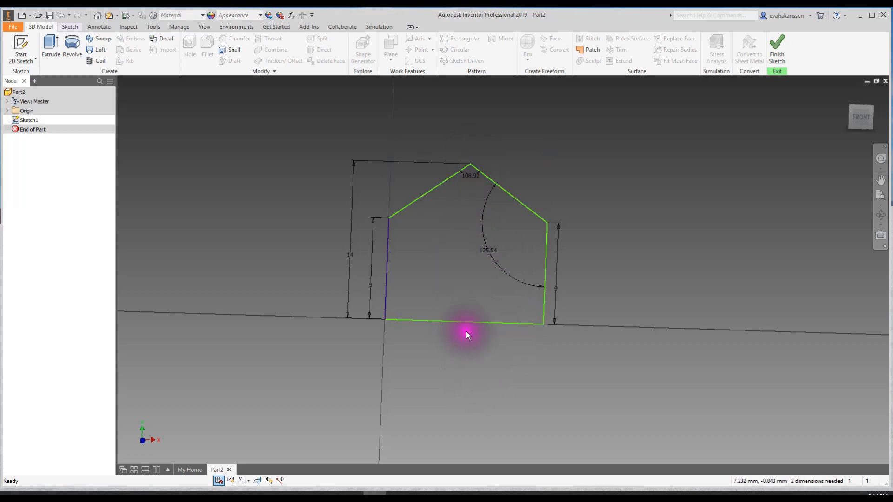
# - Run Close Loop around the house outline, starting from the left wall, and close the gap between the wall and base endpoints
pyautogui.rightClick(386, 279)
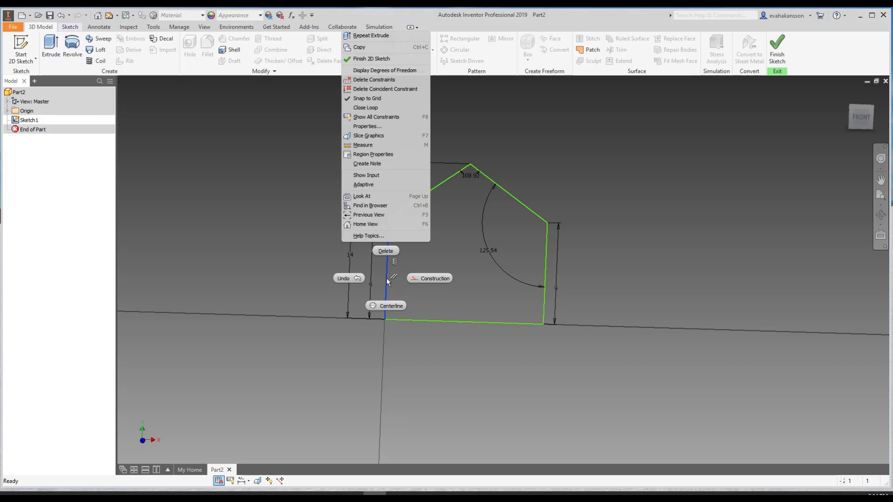
pyautogui.click(368, 108)
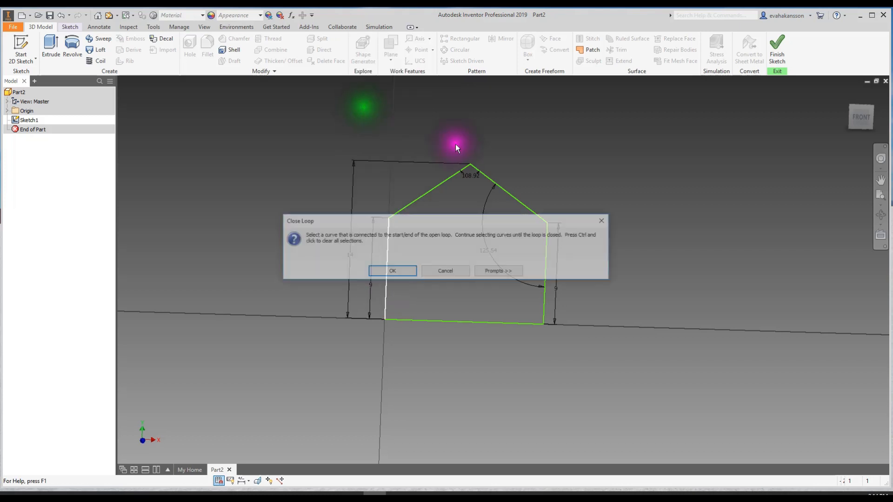
pyautogui.click(395, 273)
pyautogui.click(411, 202)
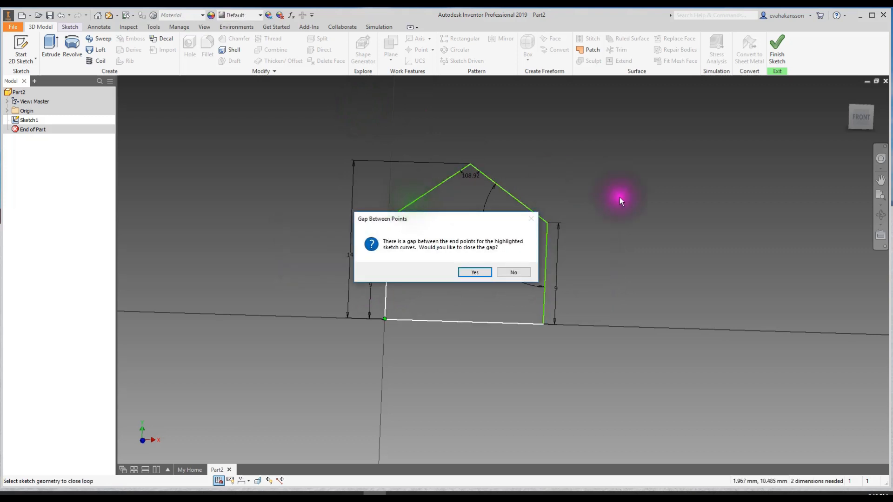
pyautogui.click(471, 273)
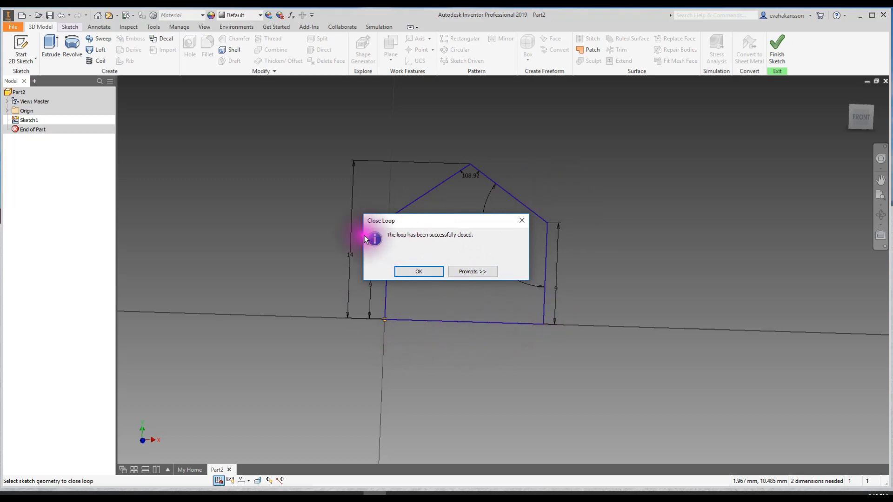
pyautogui.click(428, 274)
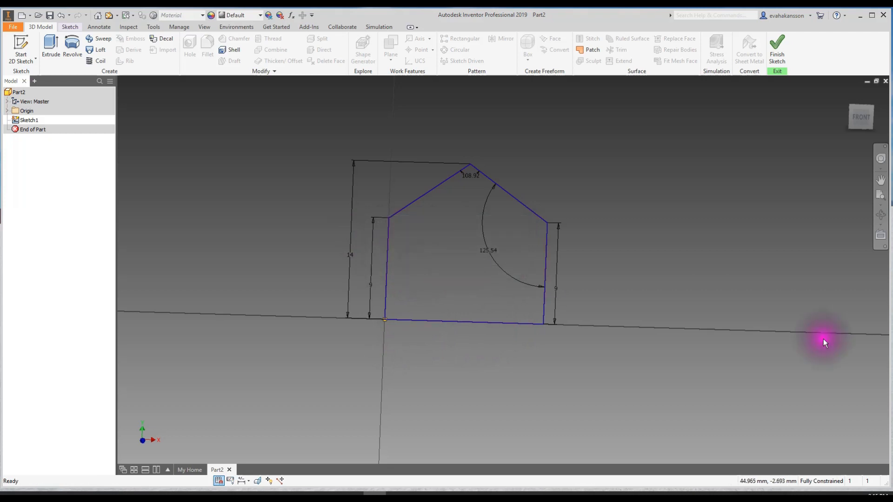
# - Extrude the closed house profile as a solid by a distance of 13.25 mm
pyautogui.moveTo(534, 265); pyautogui.dragTo(397, 271, button='middle')
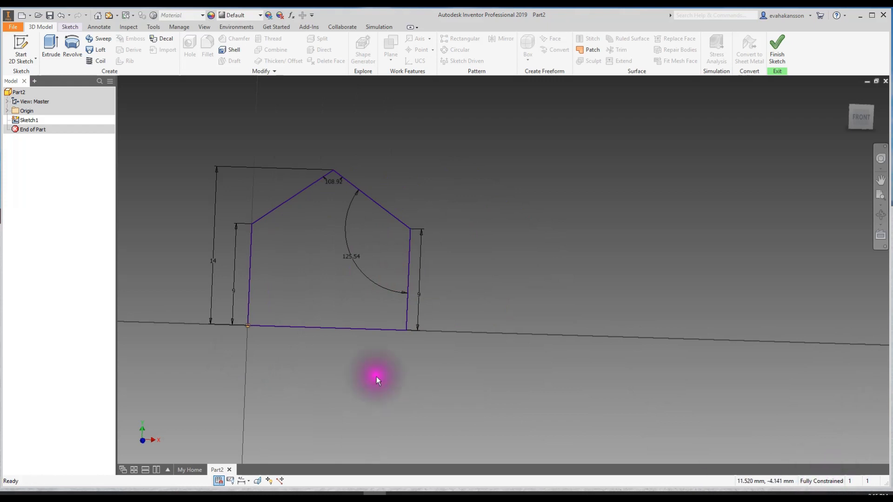
pyautogui.moveTo(358, 375); pyautogui.dragTo(474, 372, button='middle')
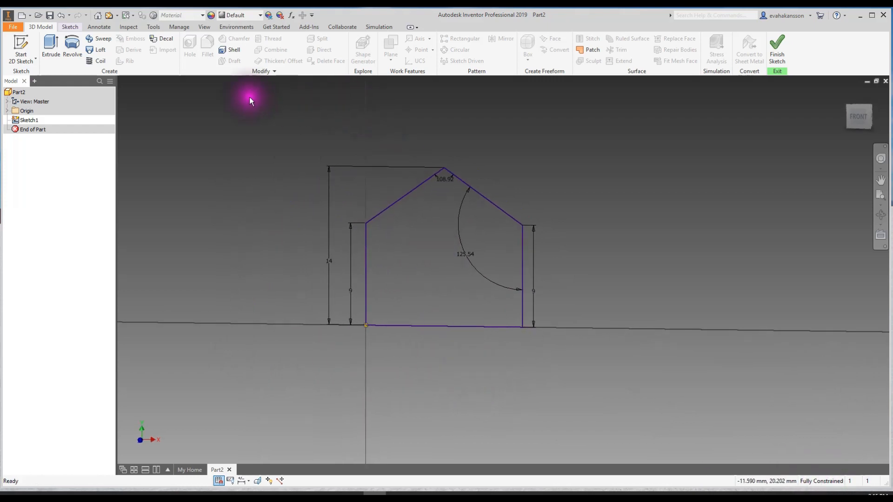
pyautogui.click(51, 45)
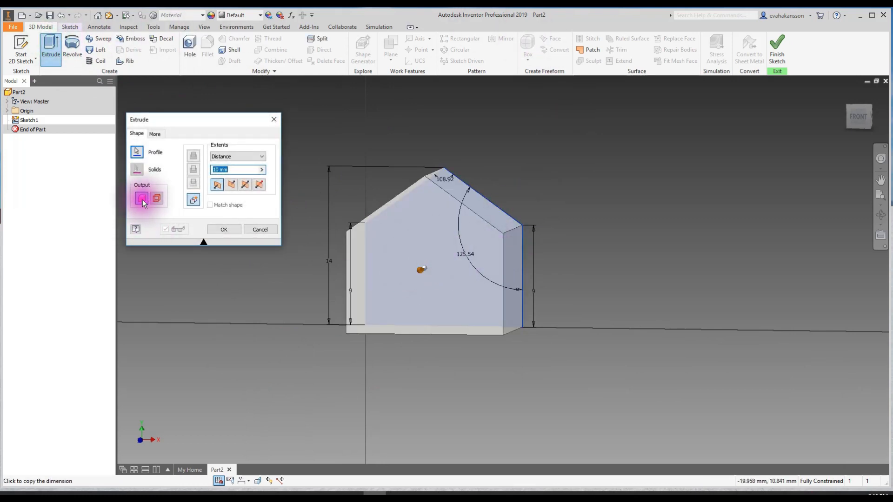
pyautogui.moveTo(421, 268); pyautogui.dragTo(369, 306)
pyautogui.keyDown('shift'); pyautogui.moveTo(368, 307); pyautogui.dragTo(416, 319, button='middle'); pyautogui.keyUp('shift')
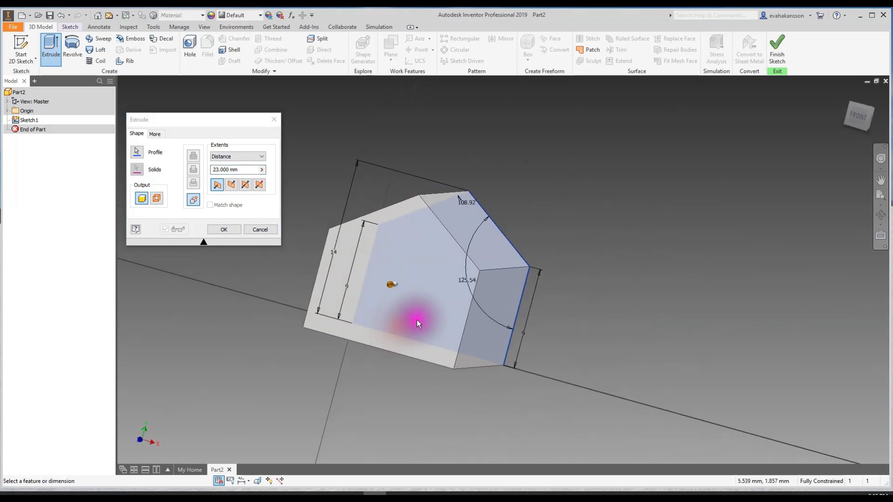
pyautogui.keyDown('shift'); pyautogui.moveTo(466, 375); pyautogui.dragTo(494, 381, button='middle'); pyautogui.keyUp('shift')
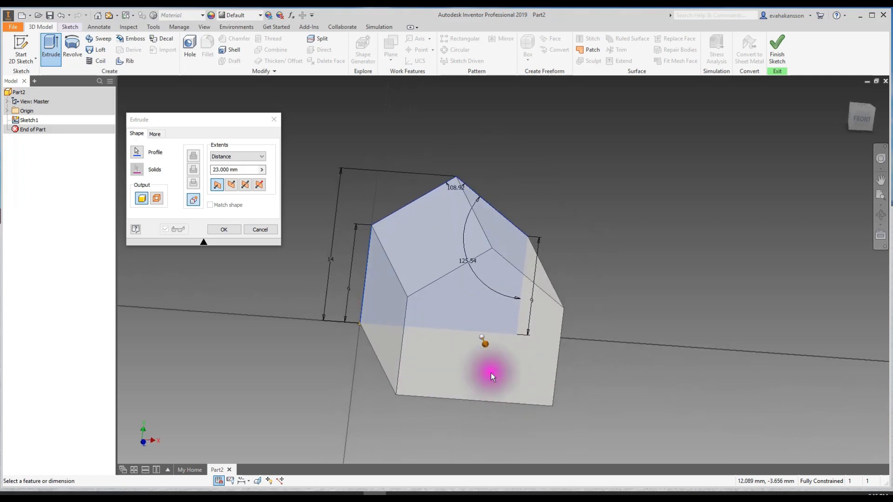
pyautogui.moveTo(487, 345); pyautogui.dragTo(470, 311)
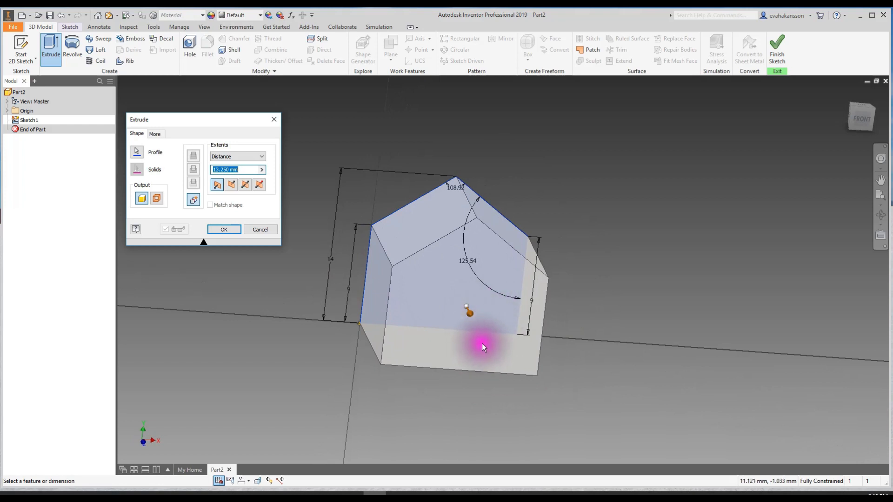
pyautogui.keyDown('shift'); pyautogui.moveTo(536, 350); pyautogui.dragTo(469, 347, button='middle'); pyautogui.keyUp('shift')
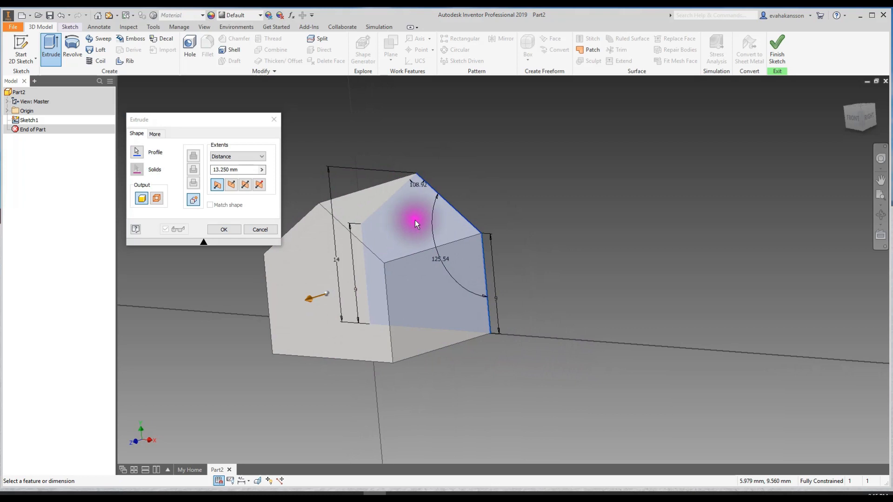
pyautogui.moveTo(404, 245); pyautogui.dragTo(470, 225, button='middle')
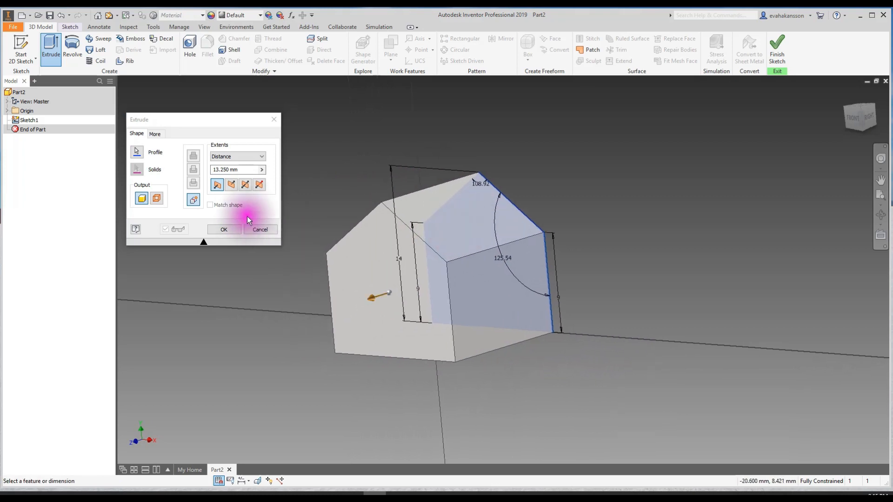
pyautogui.click(231, 228)
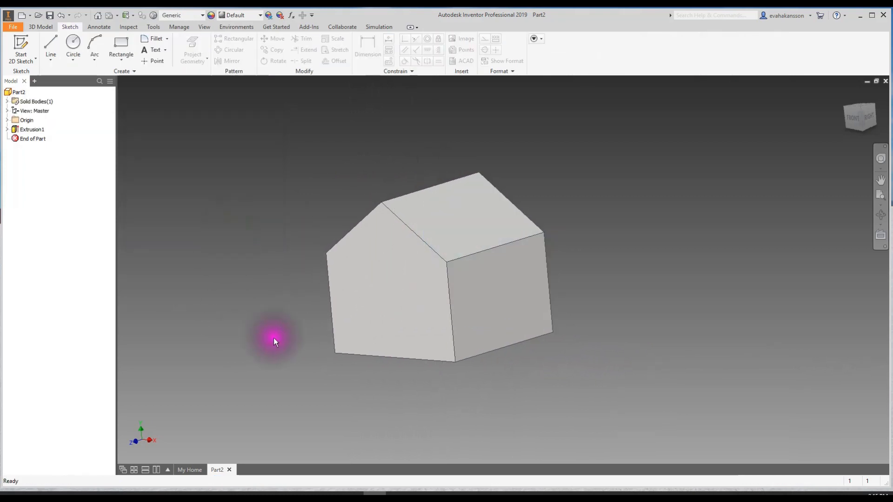
pyautogui.moveTo(171, 291)
pyautogui.keyDown('shift'); pyautogui.mouseDown(button='middle')
pyautogui.moveTo(303, 273)
pyautogui.moveTo(302, 285)
pyautogui.moveTo(186, 289)
pyautogui.moveTo(188, 296)
pyautogui.mouseUp(button='middle'); pyautogui.keyUp('shift')
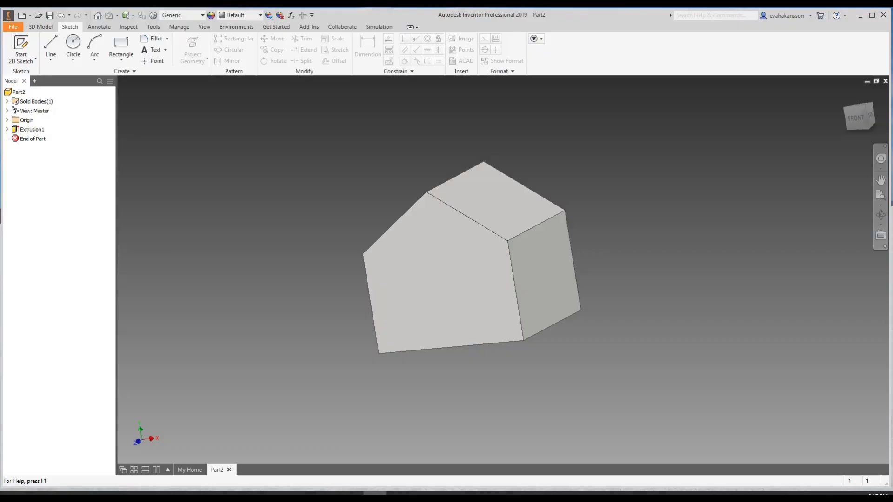
pyautogui.click(367, 251)
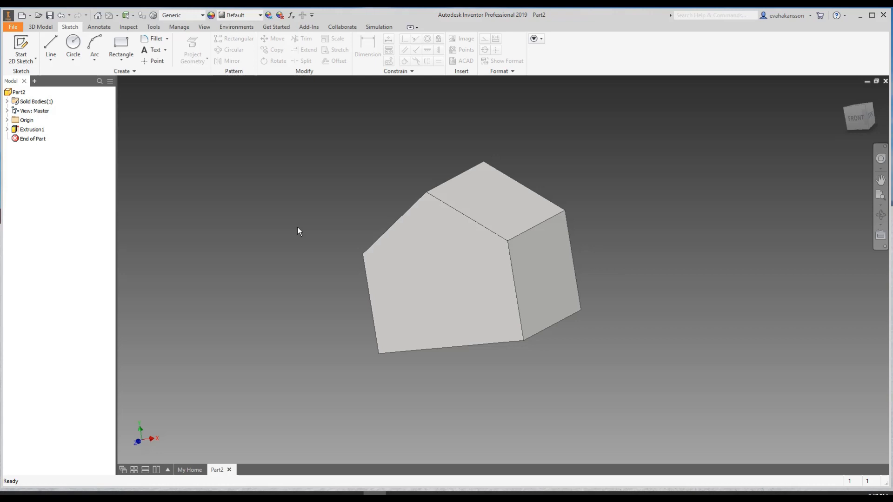
# - Start a 2D sketch on the XY plane of the empty Part3
pyautogui.click(183, 291)
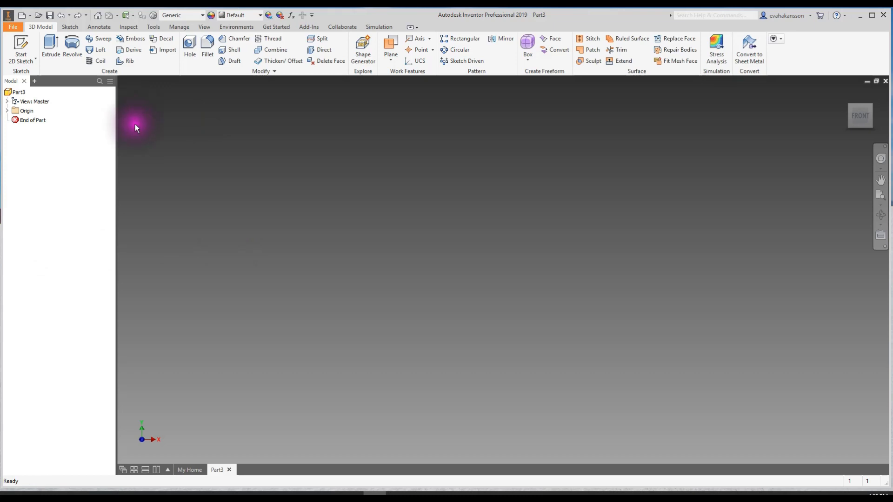
pyautogui.click(21, 42)
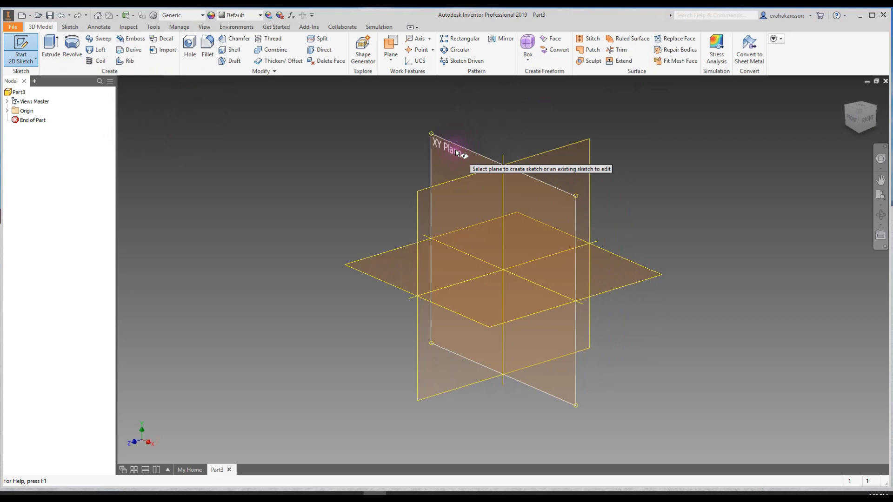
pyautogui.click(456, 149)
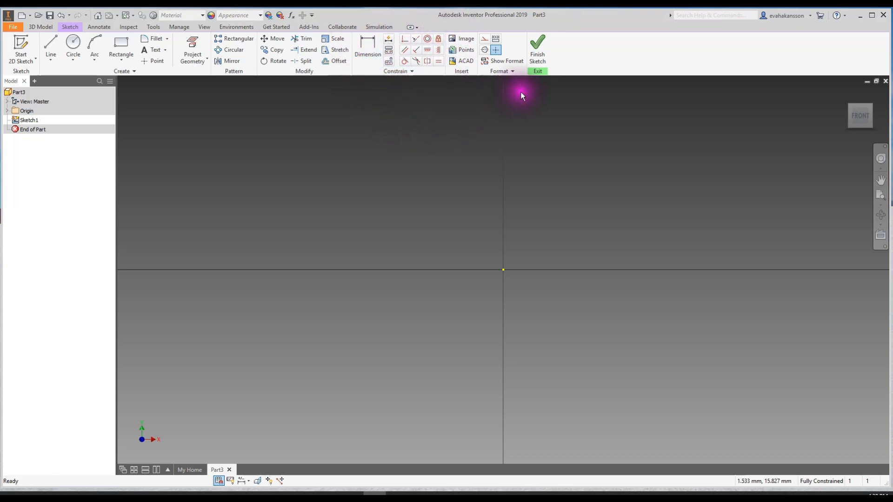
# - Draw two separate slanted lines above the horizontal axis, to the left of the origin
pyautogui.click(49, 45)
pyautogui.moveTo(323, 213); pyautogui.dragTo(424, 135)
pyautogui.click(49, 44)
pyautogui.click(48, 44)
pyautogui.moveTo(357, 236); pyautogui.dragTo(469, 203)
pyautogui.press('Escape')
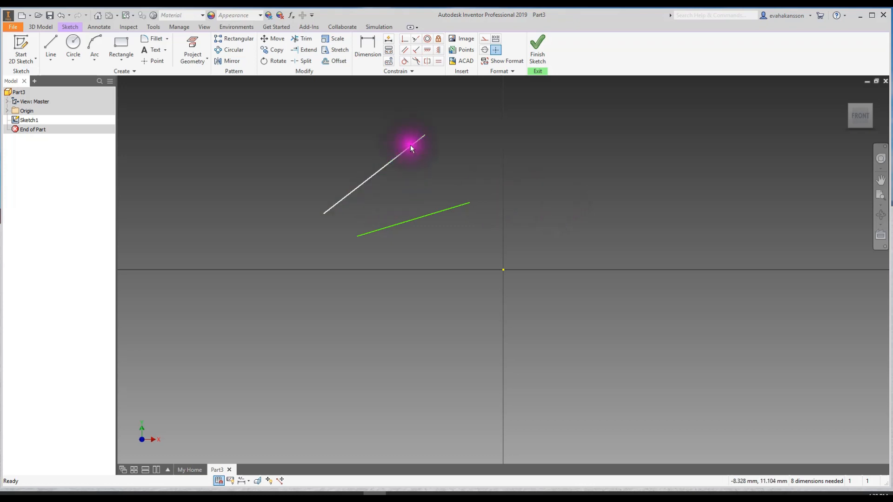
# - Constrain the lower line's left endpoint coincident with the origin and swing its free end upward to a steeper slope
pyautogui.click(404, 40)
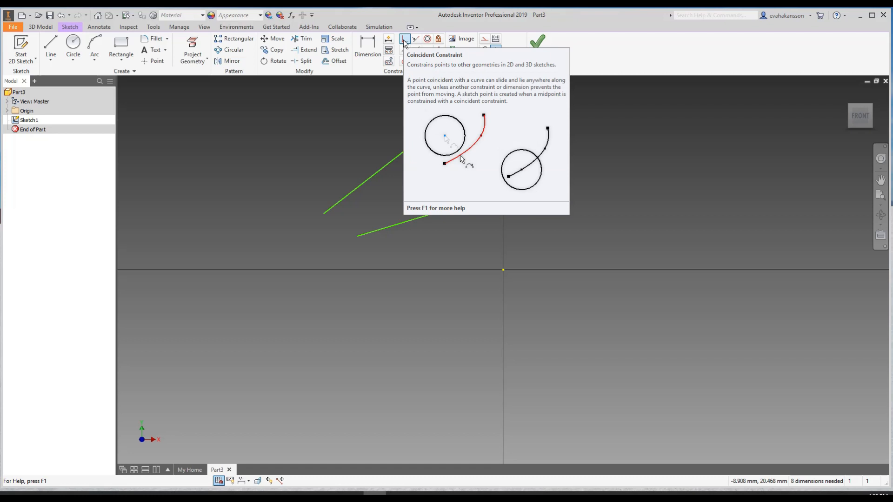
pyautogui.click(404, 42)
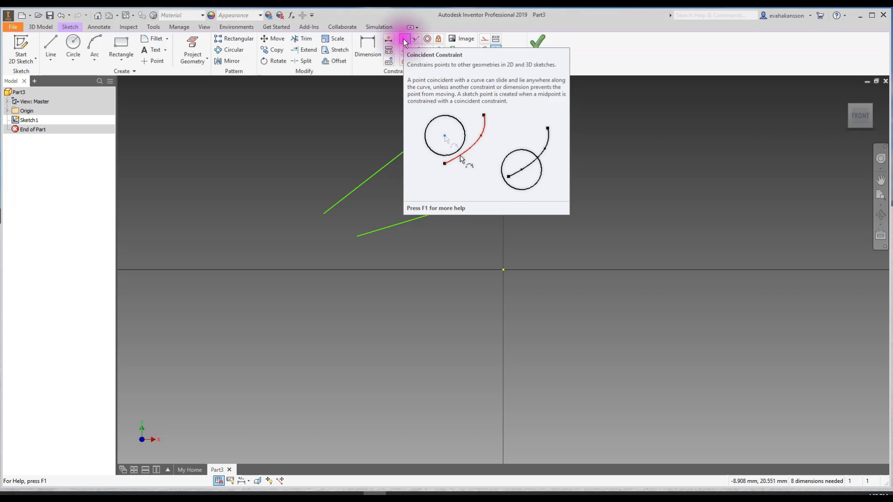
pyautogui.click(450, 209)
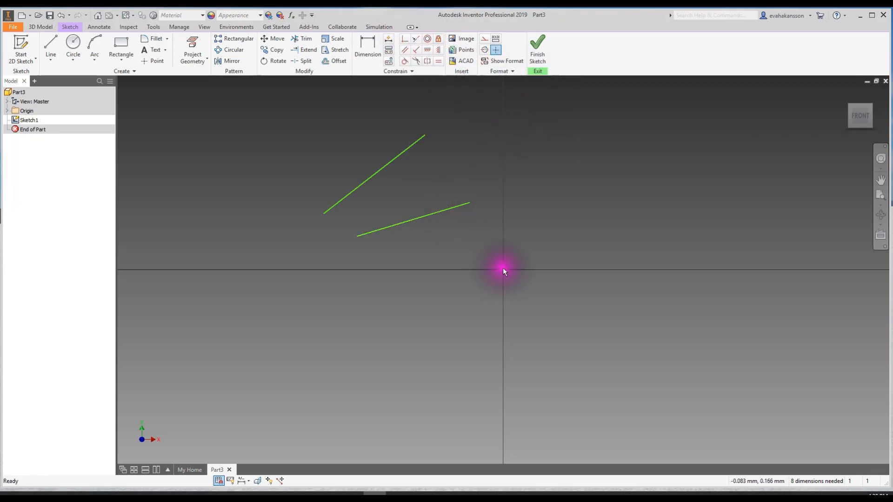
pyautogui.click(405, 39)
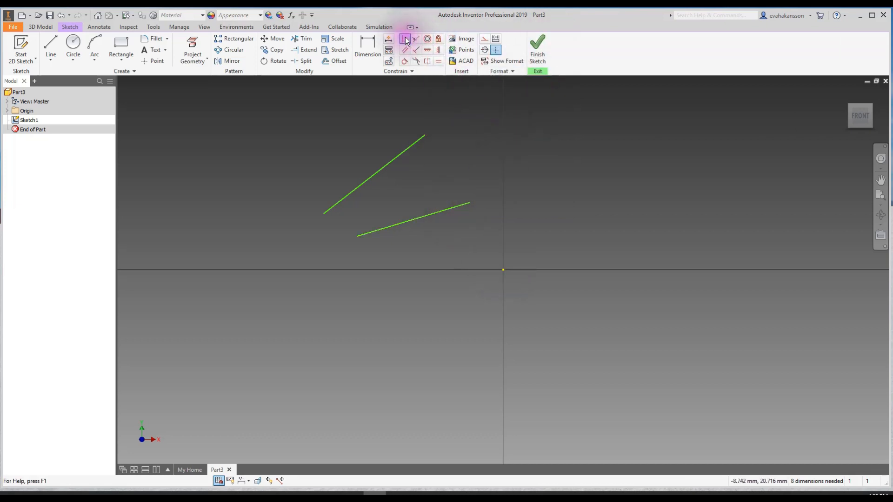
pyautogui.click(357, 237)
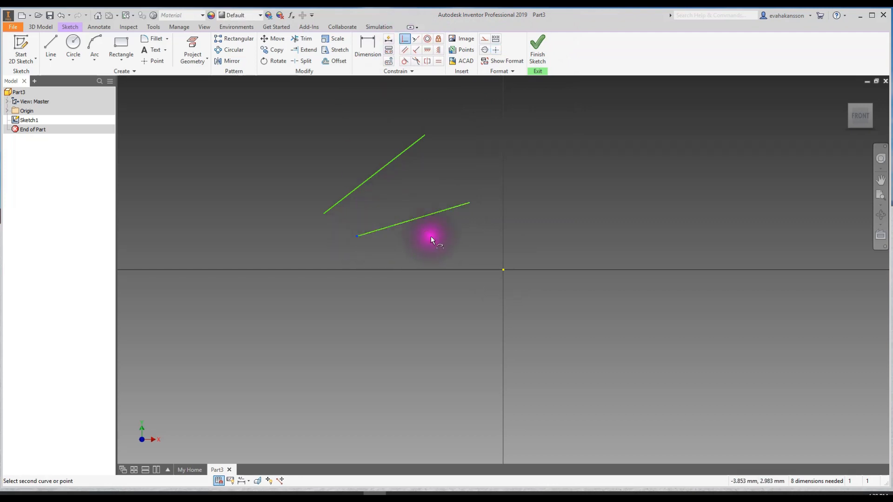
pyautogui.click(503, 269)
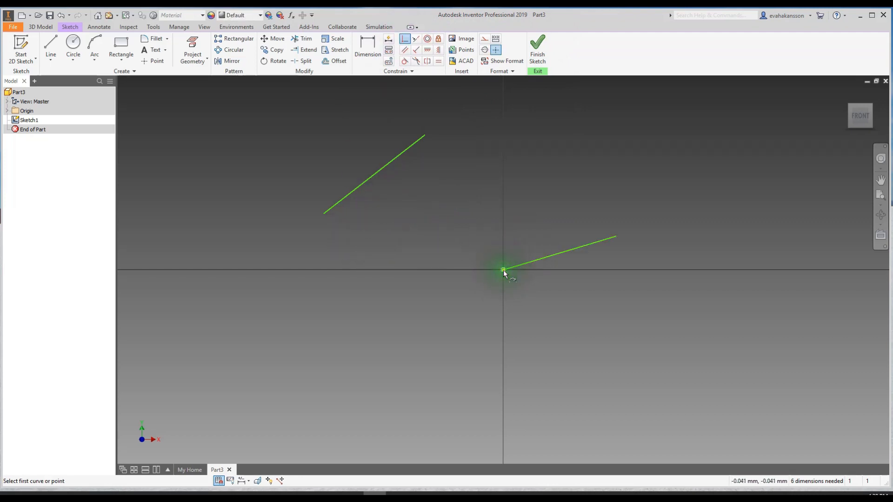
pyautogui.press('Escape')
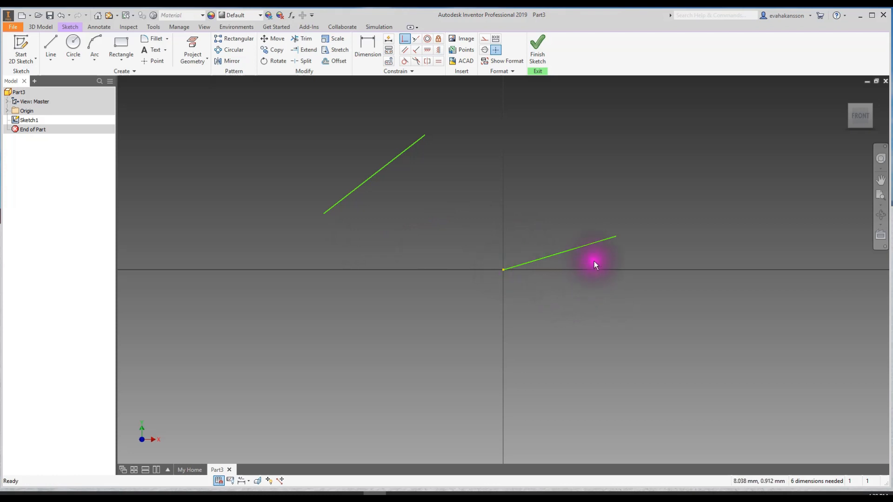
pyautogui.moveTo(600, 244); pyautogui.dragTo(615, 183)
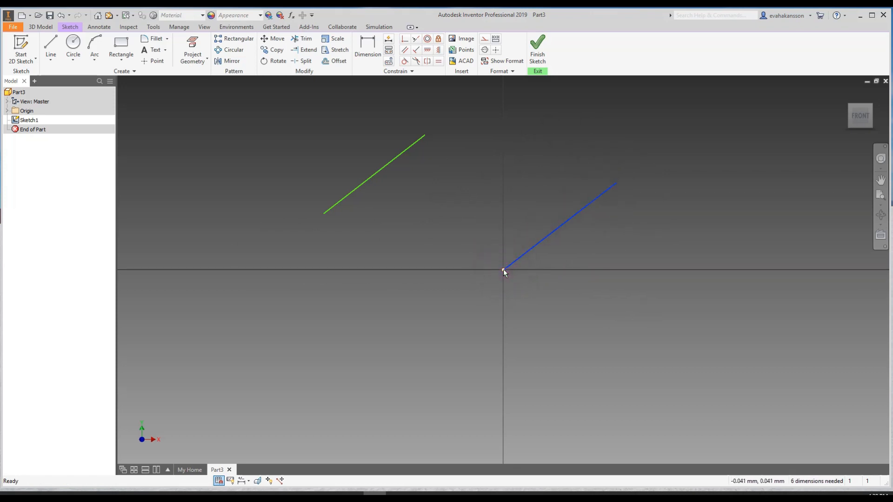
pyautogui.click(483, 228)
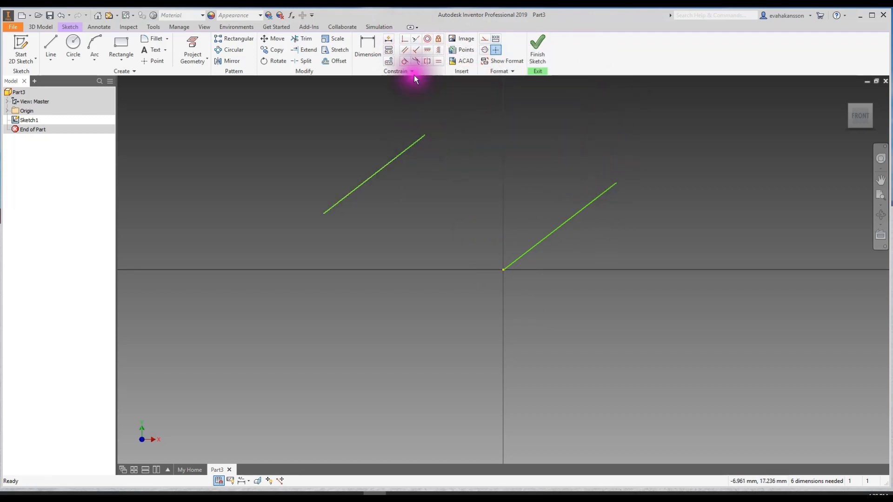
# - Draw a closed, irregular six-sided polygon to the right of the line that starts at the origin
pyautogui.click(50, 42)
pyautogui.click(693, 124)
pyautogui.click(770, 123)
pyautogui.click(796, 190)
pyautogui.click(762, 236)
pyautogui.click(706, 236)
pyautogui.click(669, 182)
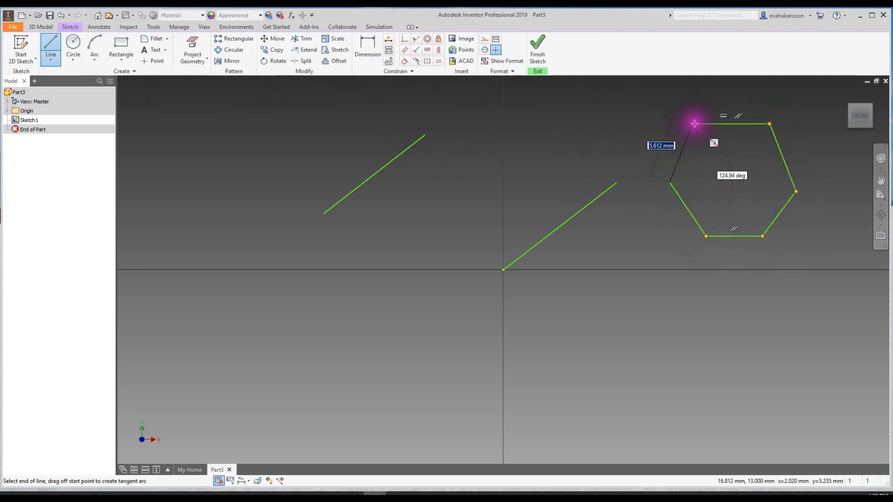
pyautogui.click(694, 123)
pyautogui.press('Escape')
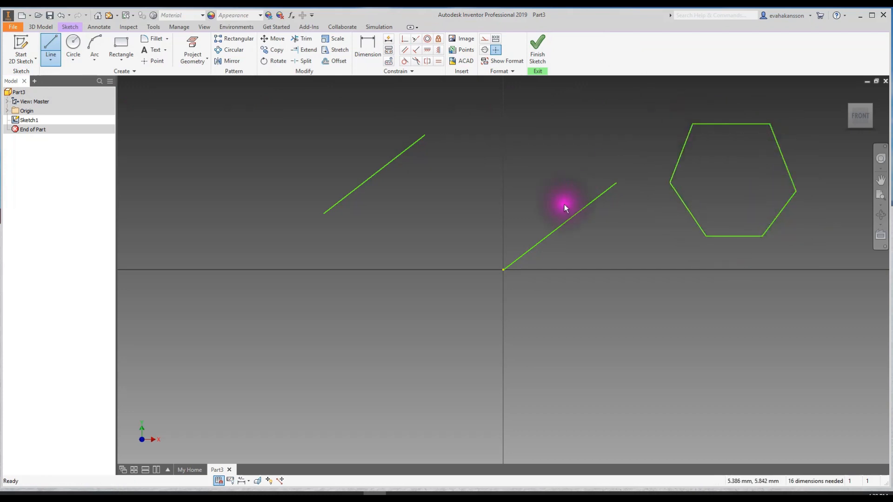
# - Delete the line attached to the origin and constrain the hexagon's lower-left corner coincident with the origin
pyautogui.click(572, 216)
pyautogui.press('Delete')
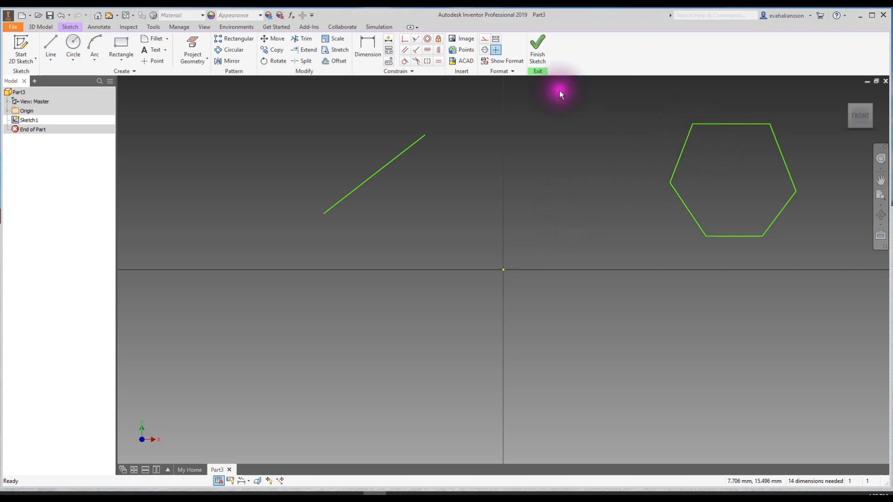
pyautogui.click(405, 39)
pyautogui.click(705, 236)
pyautogui.click(504, 269)
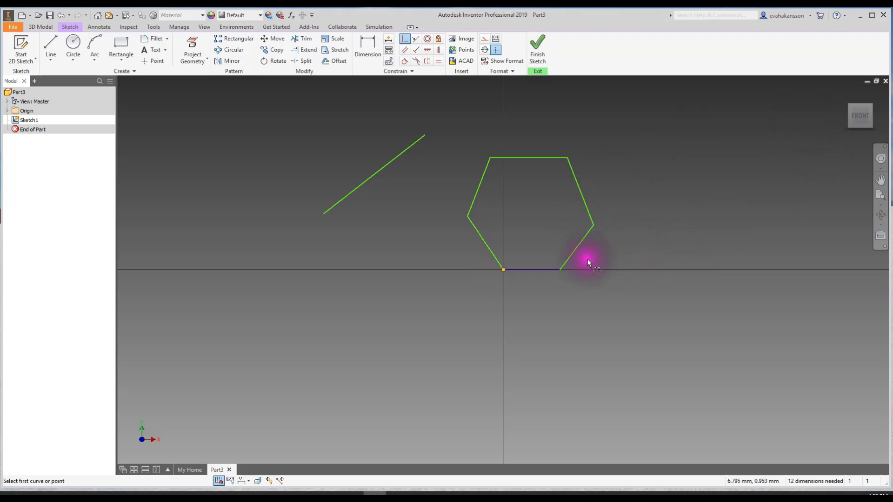
pyautogui.click(513, 292)
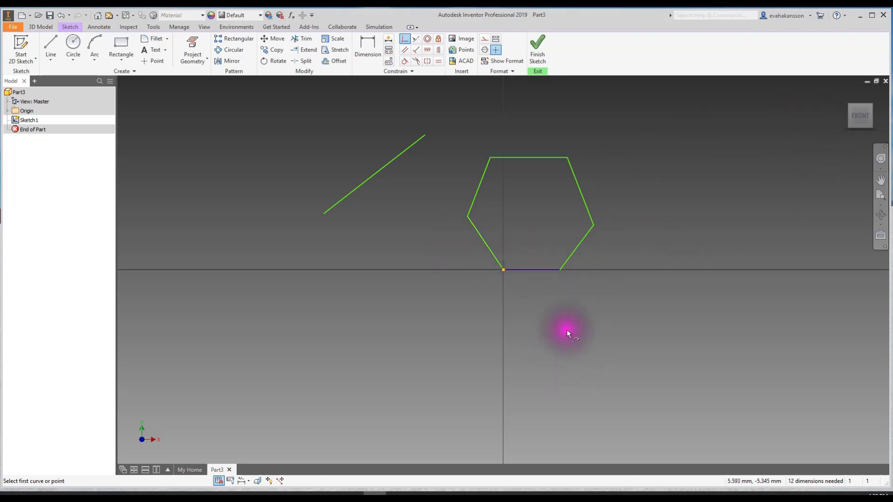
pyautogui.press('Escape')
# - Delete the whole hexagon together with the origin point, keeping the remaining slanted line
pyautogui.click(258, 107)
pyautogui.moveTo(455, 127); pyautogui.dragTo(672, 301)
pyautogui.press('Delete')
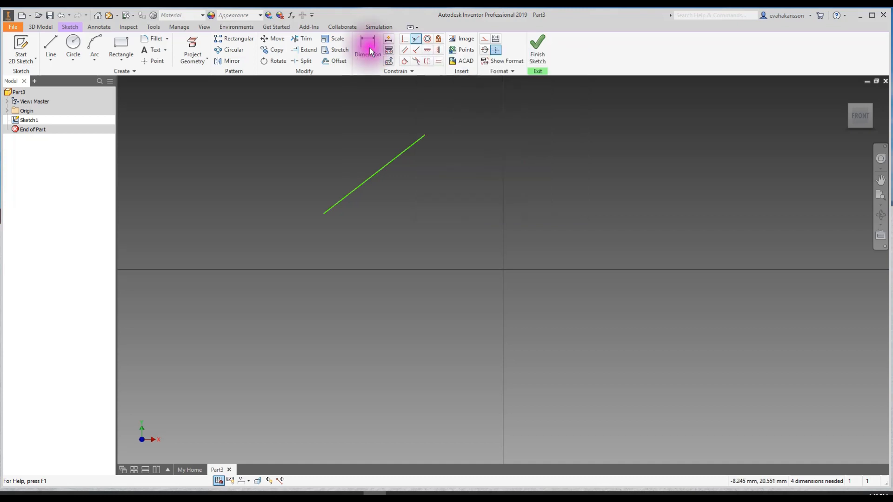
# - Draw a second slanted line to the right of the vertical axis, roughly parallel to the existing line
pyautogui.click(51, 44)
pyautogui.click(538, 235)
pyautogui.click(615, 174)
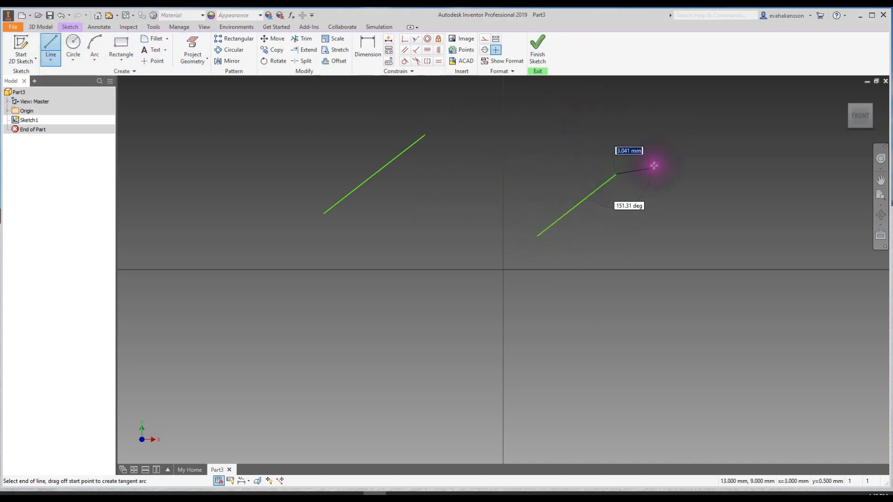
pyautogui.press('Escape')
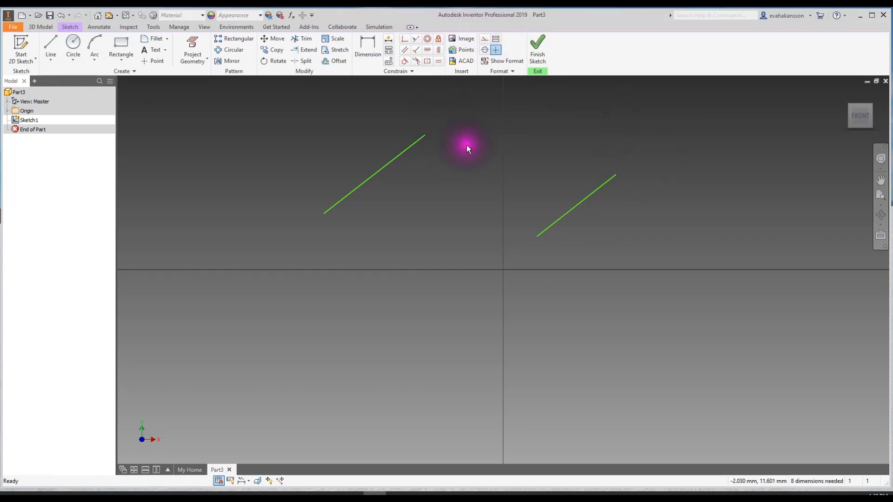
# - Apply a collinear constraint between the existing slanted line and the newly drawn one
pyautogui.click(415, 38)
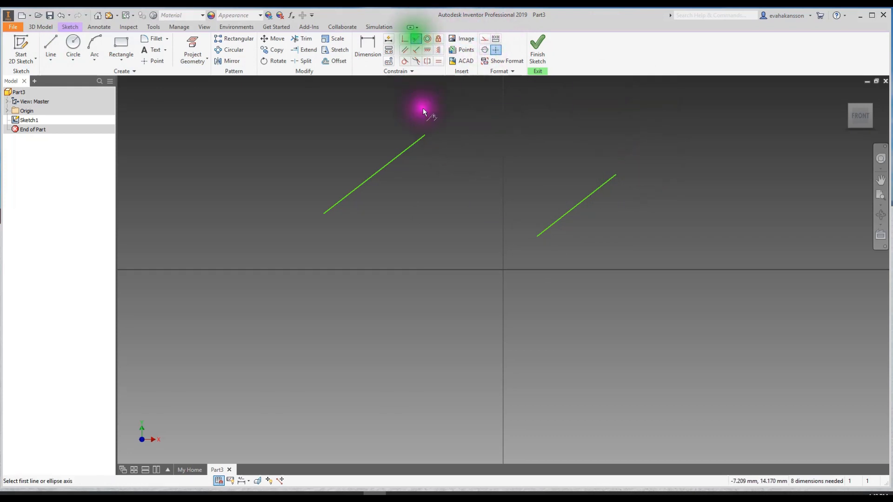
pyautogui.click(398, 156)
pyautogui.click(573, 205)
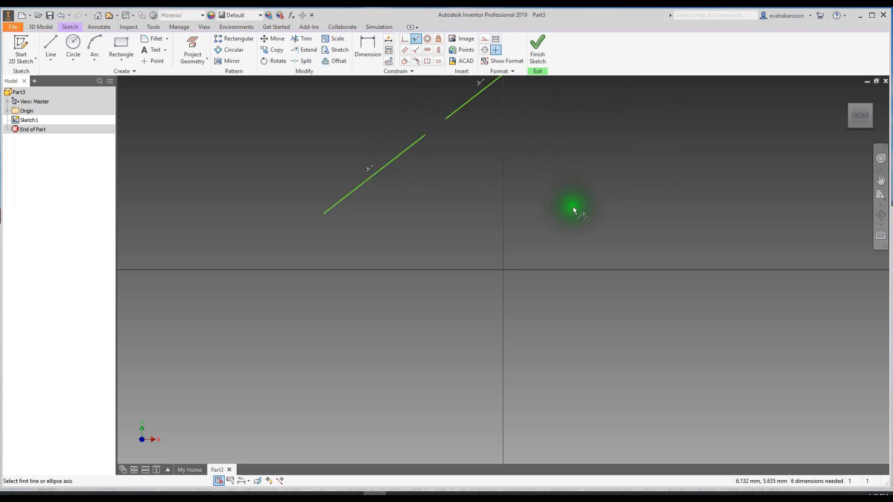
pyautogui.scroll(-5, 532, 154)
pyautogui.scroll(6, 482, 139)
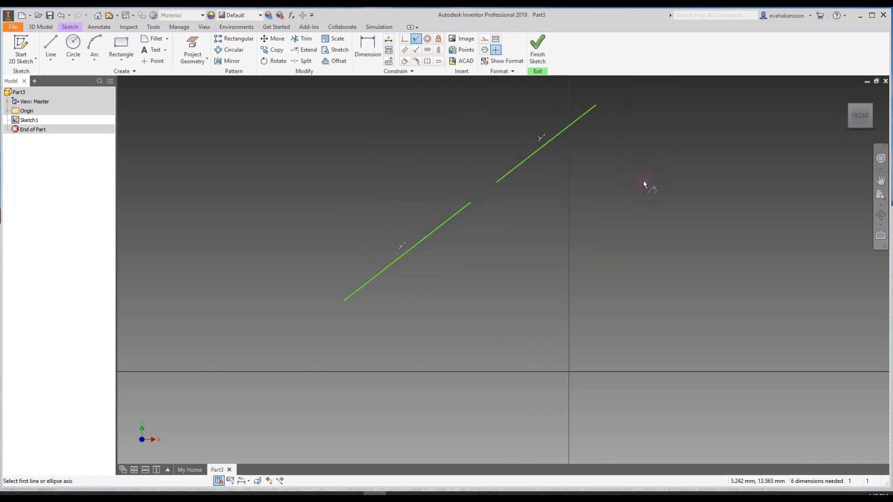
pyautogui.press('Escape')
# - Reposition the lower collinear line and its endpoints so it is shorter and both lines slope more steeply
pyautogui.moveTo(460, 210)
pyautogui.mouseDown()
pyautogui.moveTo(376, 274)
pyautogui.moveTo(376, 228)
pyautogui.moveTo(473, 184)
pyautogui.moveTo(424, 198)
pyautogui.moveTo(346, 274)
pyautogui.moveTo(384, 245)
pyautogui.mouseUp()
pyautogui.moveTo(271, 337); pyautogui.dragTo(455, 312)
pyautogui.moveTo(474, 283); pyautogui.dragTo(503, 230)
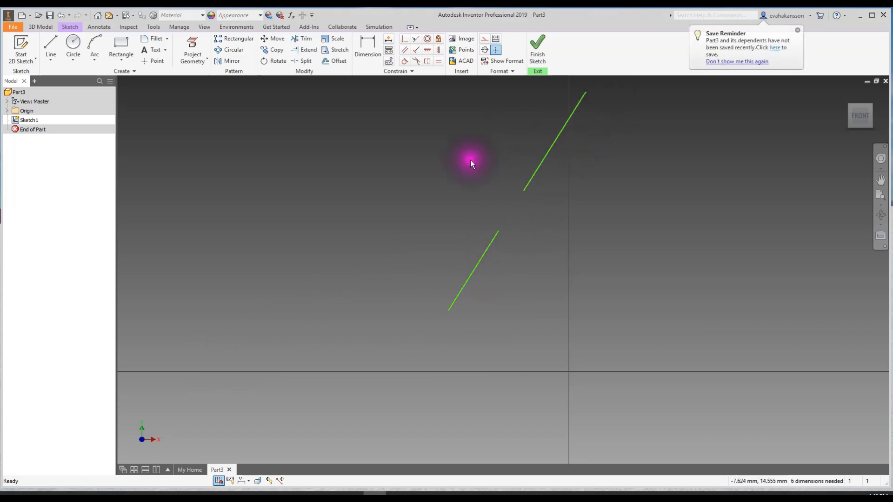
# - Show all sketch constraints on the two collinear lines
pyautogui.click(231, 481)
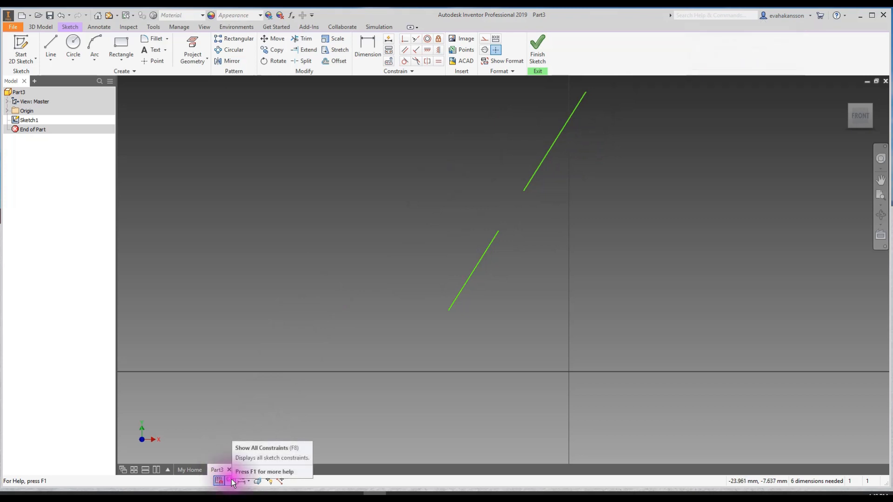
pyautogui.click(231, 480)
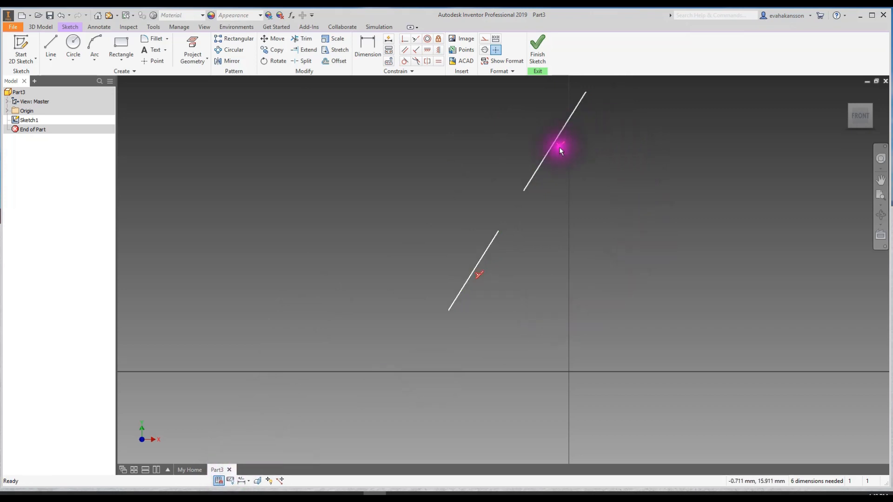
pyautogui.click(648, 226)
pyautogui.scroll(-3, 629, 214)
pyautogui.moveTo(629, 214); pyautogui.dragTo(594, 224, button='middle')
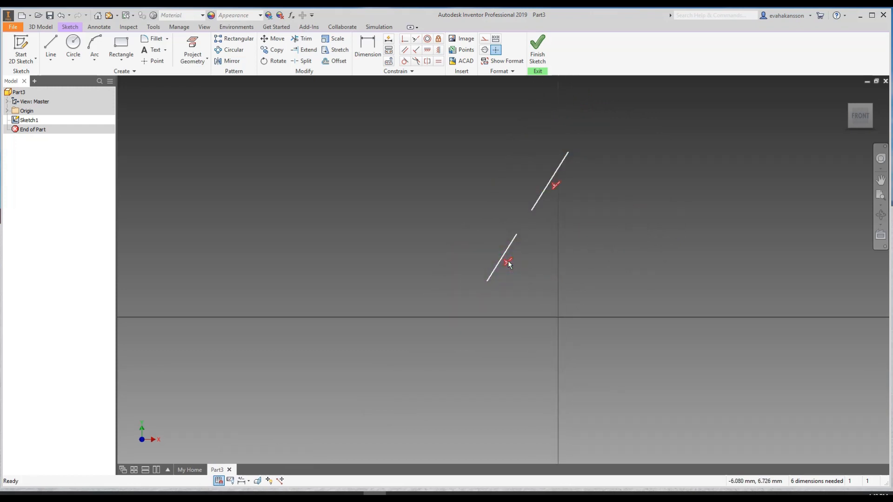
# - Delete the collinear constraint and move both lines independently to the right of the vertical axis, side by side
pyautogui.click(509, 261)
pyautogui.rightClick(508, 261)
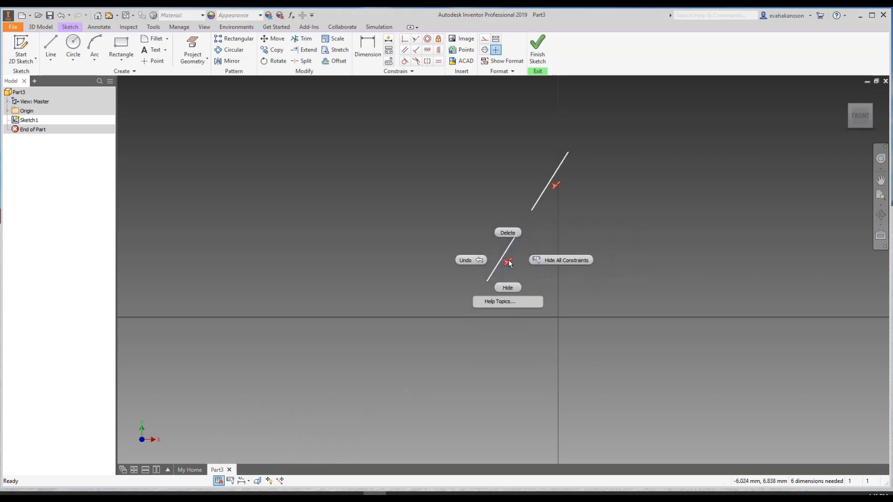
pyautogui.click(506, 232)
pyautogui.rightClick(507, 260)
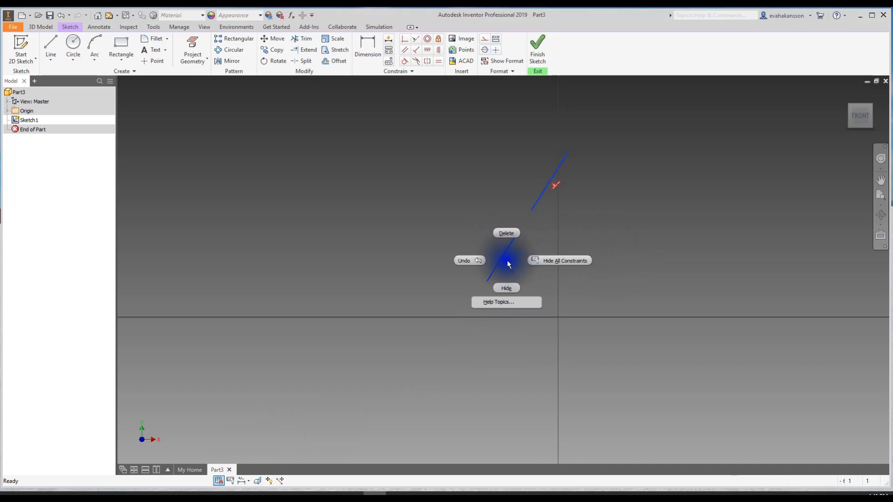
pyautogui.click(506, 230)
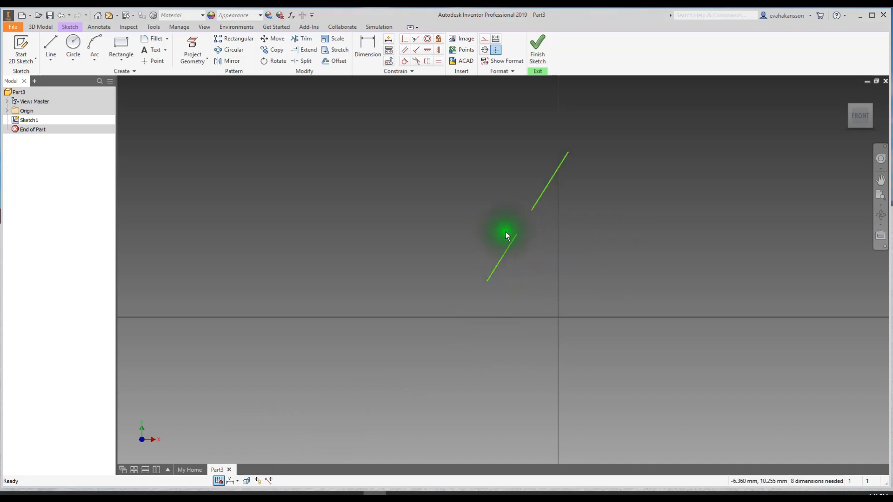
pyautogui.moveTo(507, 252)
pyautogui.mouseDown()
pyautogui.moveTo(465, 231)
pyautogui.moveTo(516, 272)
pyautogui.moveTo(492, 257)
pyautogui.moveTo(587, 222)
pyautogui.moveTo(638, 175)
pyautogui.mouseUp()
pyautogui.moveTo(558, 168); pyautogui.dragTo(610, 153)
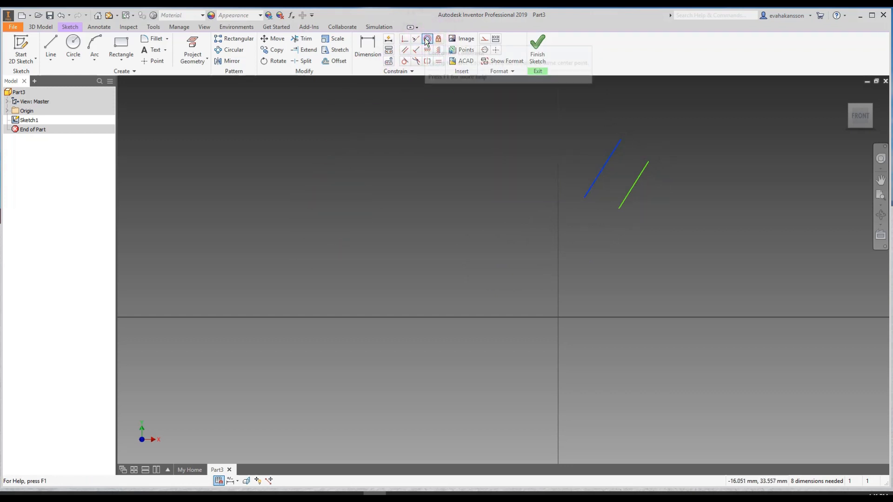
# - Draw a small circle at the upper left of the sketch and a larger separate circle below and to its right
pyautogui.click(73, 44)
pyautogui.click(316, 185)
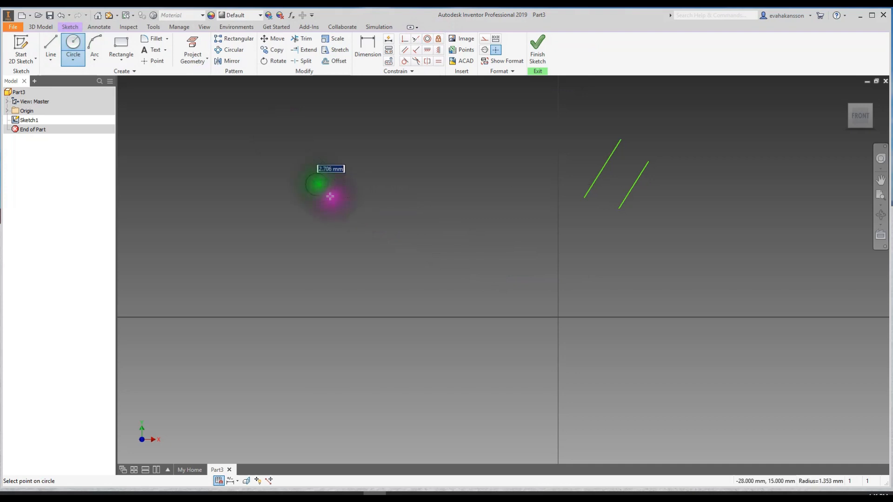
pyautogui.click(330, 211)
pyautogui.click(72, 42)
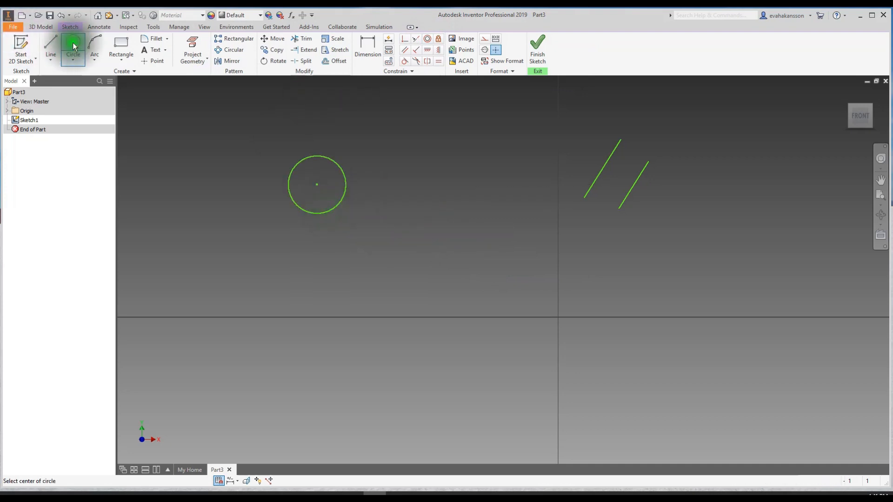
pyautogui.click(424, 254)
pyautogui.click(474, 303)
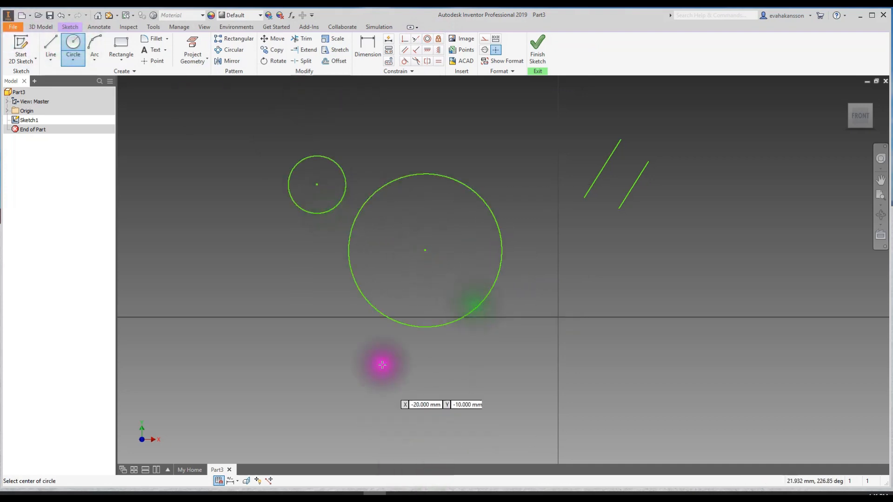
pyautogui.press('Escape')
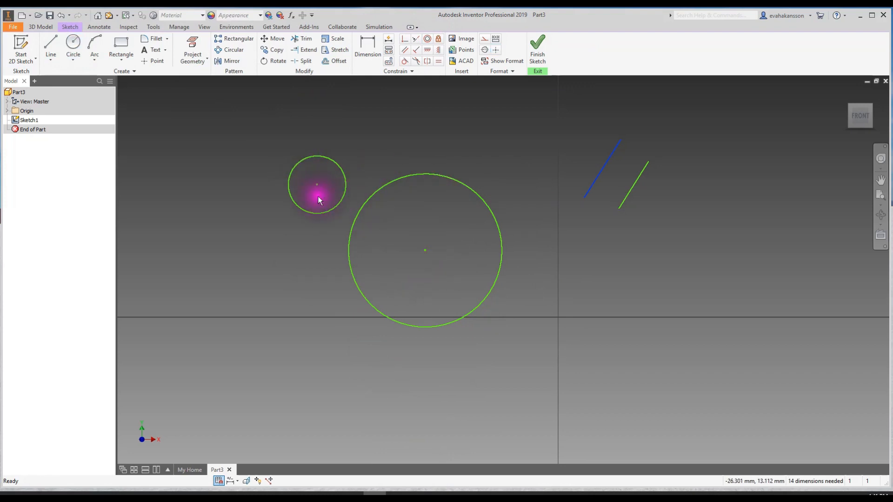
# - Apply a concentric constraint to the small and large circles and move them together by their shared center
pyautogui.click(413, 228)
pyautogui.click(428, 39)
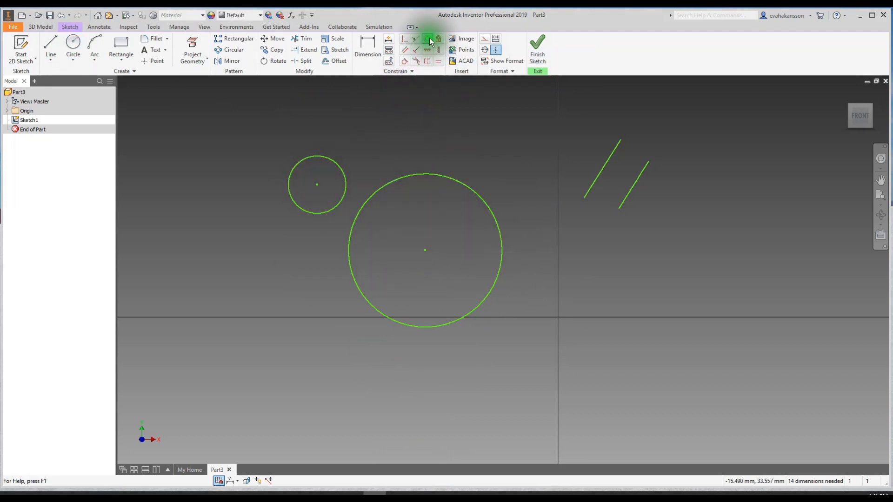
pyautogui.click(329, 156)
pyautogui.click(436, 173)
pyautogui.press('Escape')
pyautogui.moveTo(393, 160)
pyautogui.mouseDown()
pyautogui.moveTo(418, 170)
pyautogui.moveTo(404, 163)
pyautogui.mouseUp()
pyautogui.moveTo(316, 184); pyautogui.dragTo(272, 197)
# - Undo the circles' movement and the concentric constraint
pyautogui.click(61, 15)
pyautogui.click(60, 15)
pyautogui.click(61, 15)
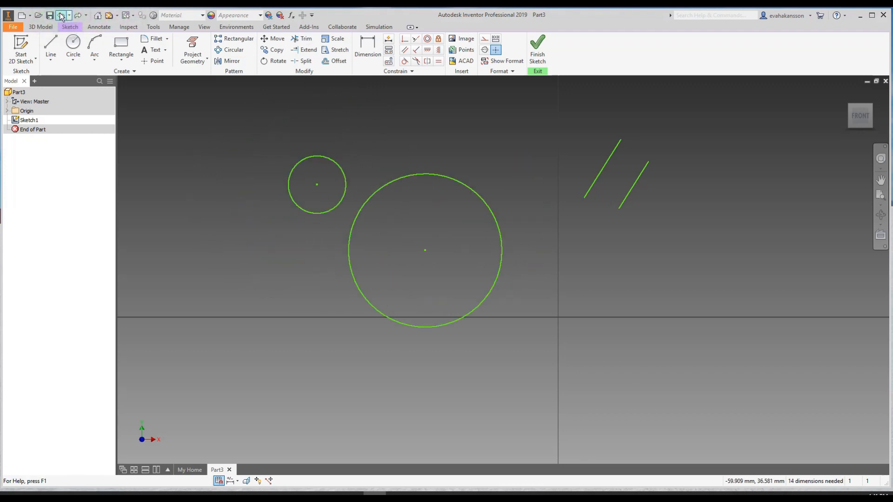
pyautogui.click(487, 95)
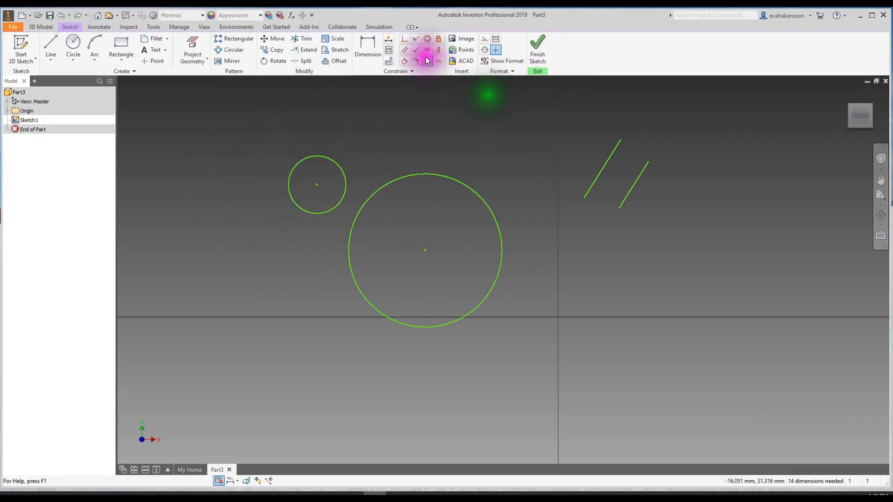
# - Constrain the two circles' center points coincident, and undo that constraint
pyautogui.click(404, 39)
pyautogui.click(316, 184)
pyautogui.click(424, 250)
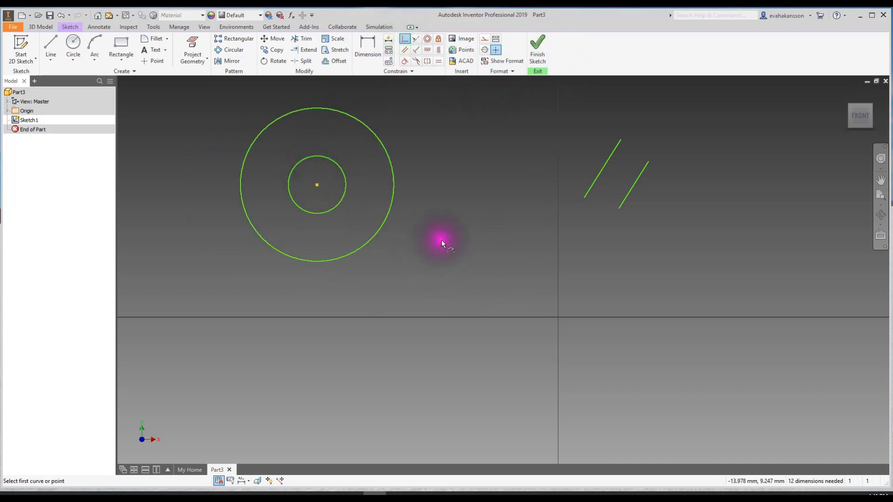
pyautogui.click(61, 16)
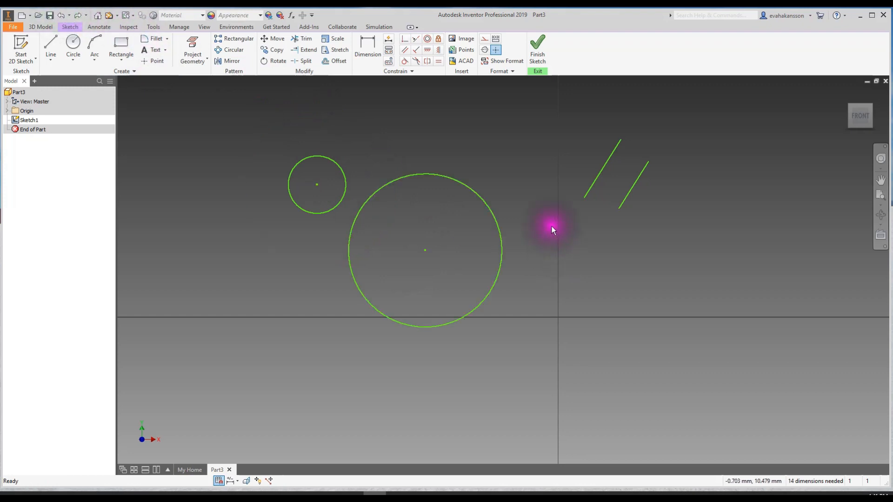
# - Apply a Fix constraint to the large circle
pyautogui.click(439, 39)
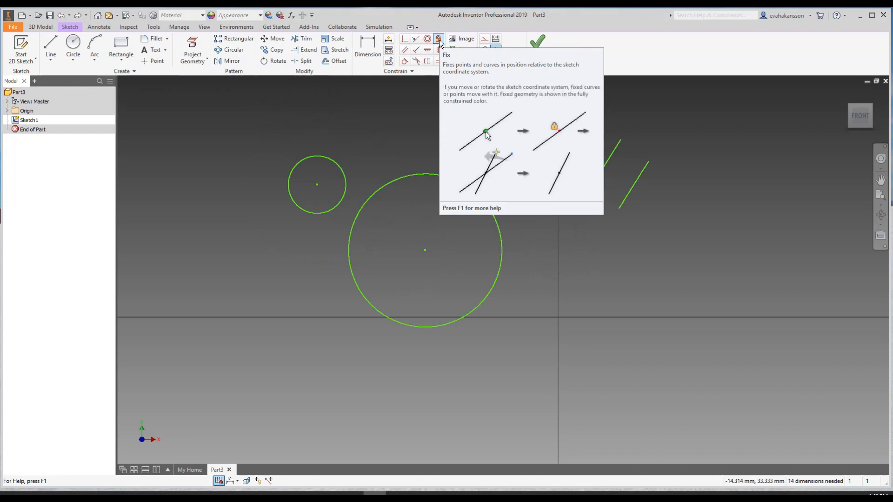
pyautogui.click(439, 40)
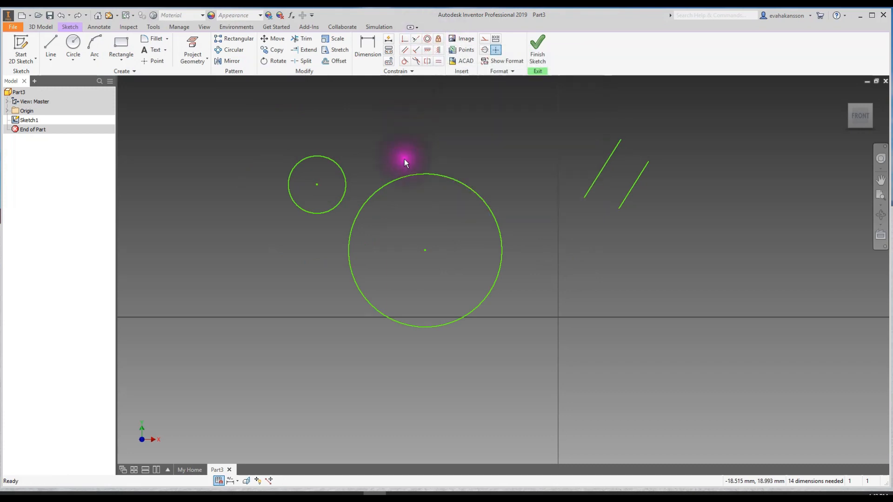
pyautogui.click(438, 37)
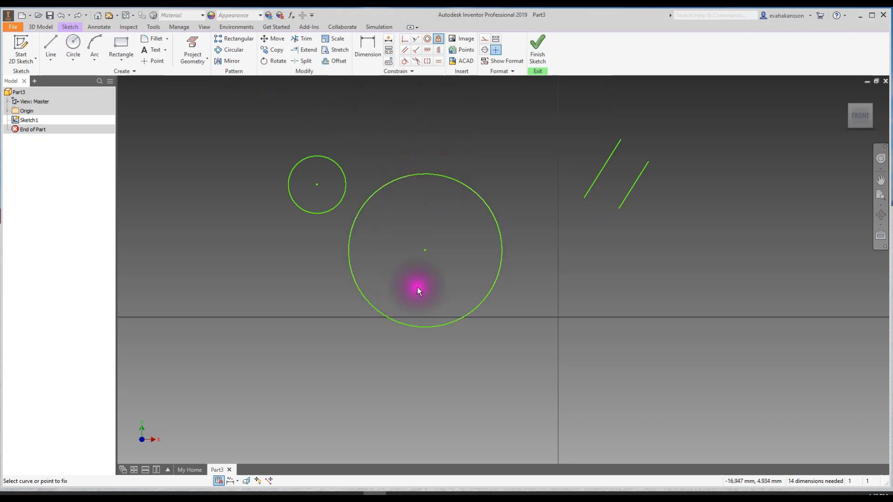
pyautogui.click(440, 175)
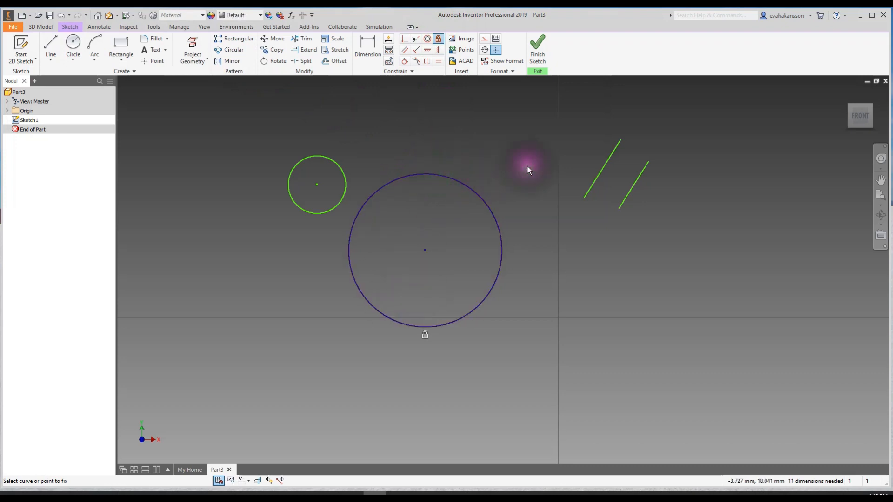
pyautogui.press('Escape')
# - Try to move and resize the fixed large circle by its center point and edge
pyautogui.moveTo(425, 250); pyautogui.dragTo(470, 217)
pyautogui.moveTo(465, 183); pyautogui.dragTo(476, 291)
pyautogui.moveTo(500, 239); pyautogui.dragTo(533, 214)
pyautogui.click(504, 173)
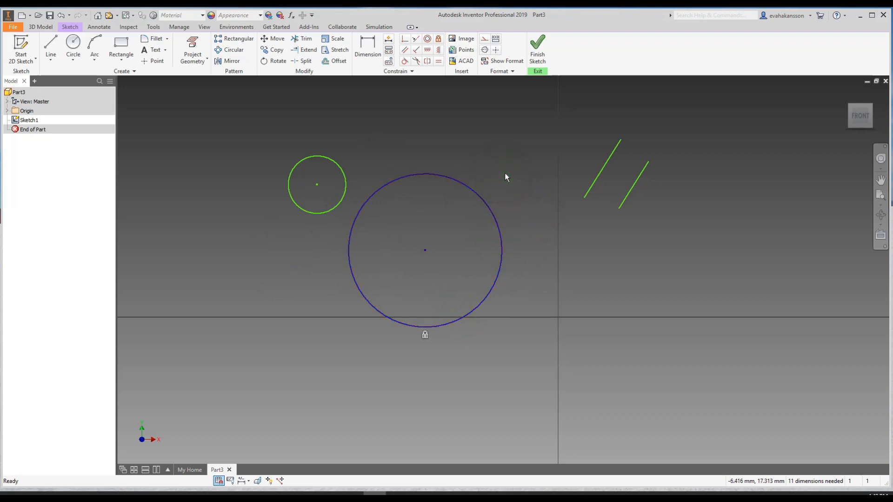
pyautogui.click(422, 174)
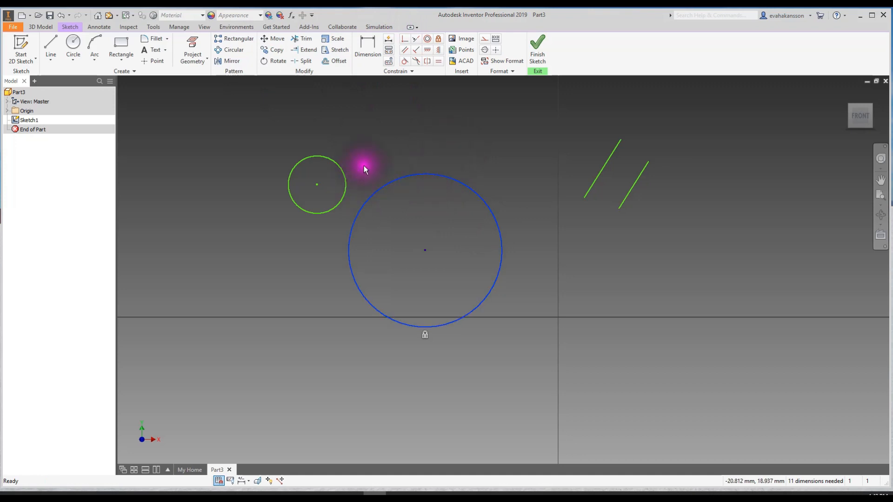
# - Move the unfixed small circle up and to the left, and delete the fixed large circle
pyautogui.moveTo(316, 184); pyautogui.dragTo(292, 160)
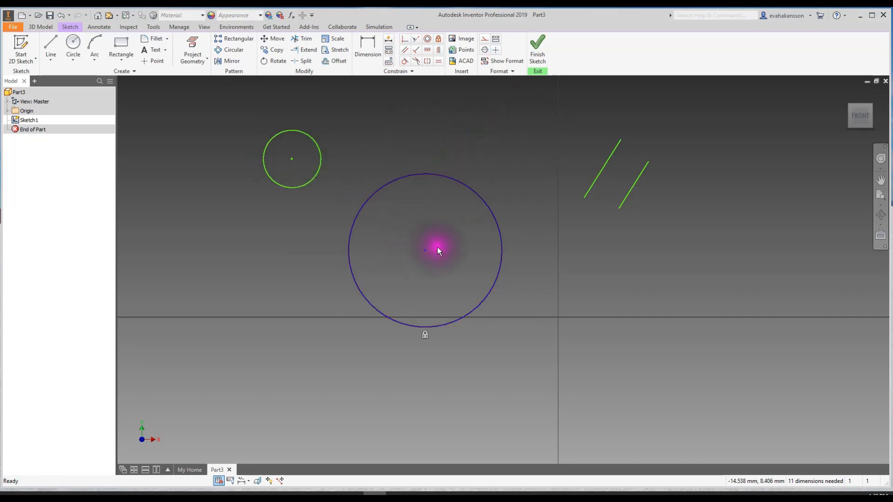
pyautogui.click(439, 175)
pyautogui.press('Delete')
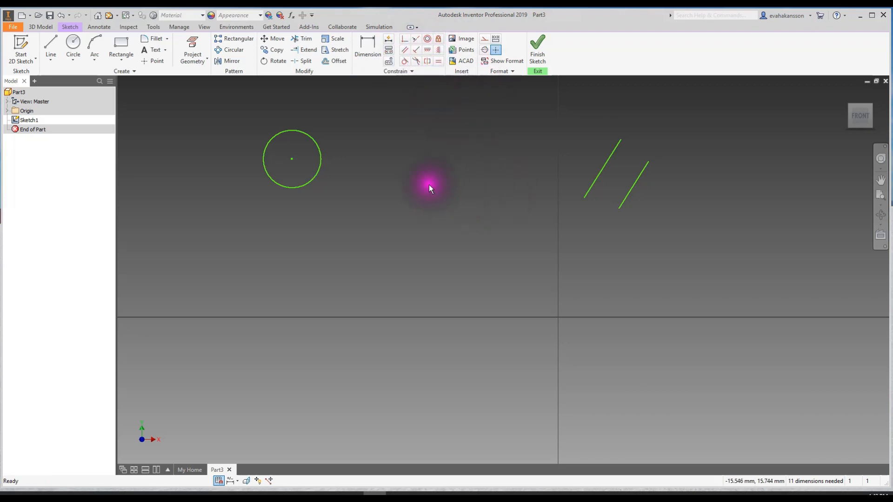
# - Move both slanted lines left of the vertical axis, with the shorter one below and left of the longer one
pyautogui.moveTo(600, 181); pyautogui.dragTo(427, 185)
pyautogui.moveTo(644, 168)
pyautogui.mouseDown()
pyautogui.moveTo(558, 179)
pyautogui.moveTo(469, 208)
pyautogui.mouseUp()
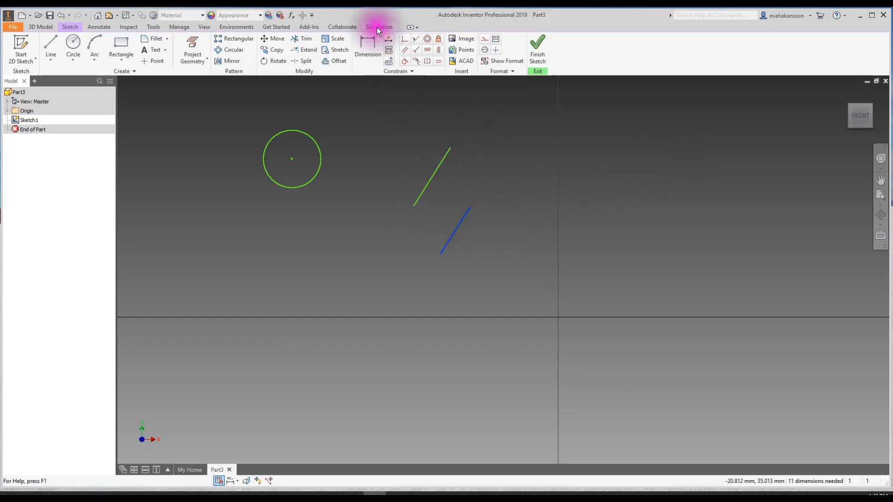
pyautogui.moveTo(465, 216); pyautogui.dragTo(396, 245)
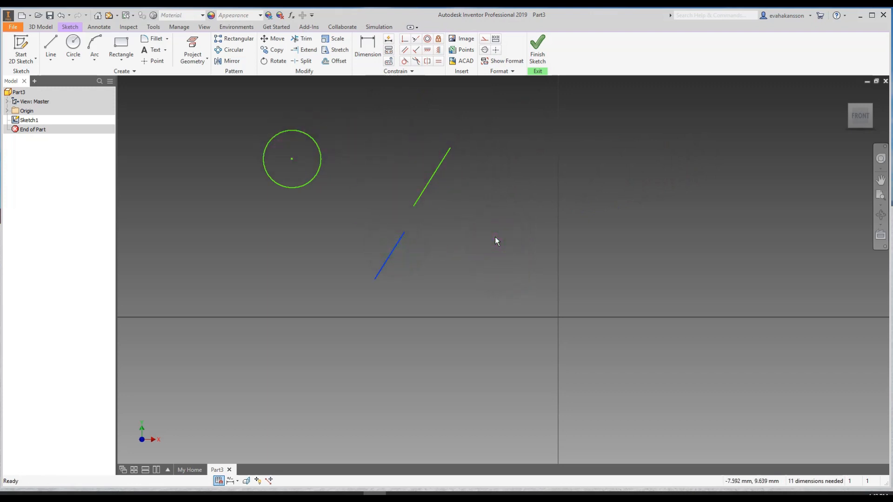
# - Delete the remaining circle and both slanted lines to clear the sketch
pyautogui.moveTo(225, 86); pyautogui.dragTo(506, 304)
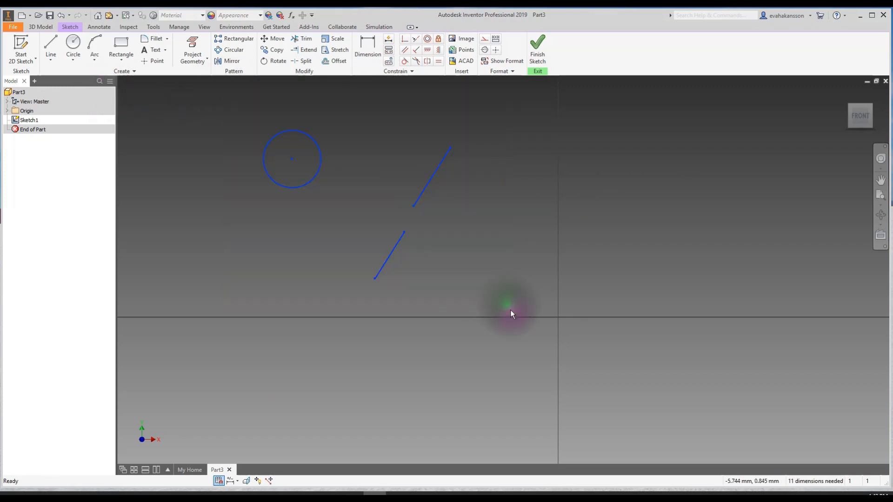
pyautogui.press('Delete')
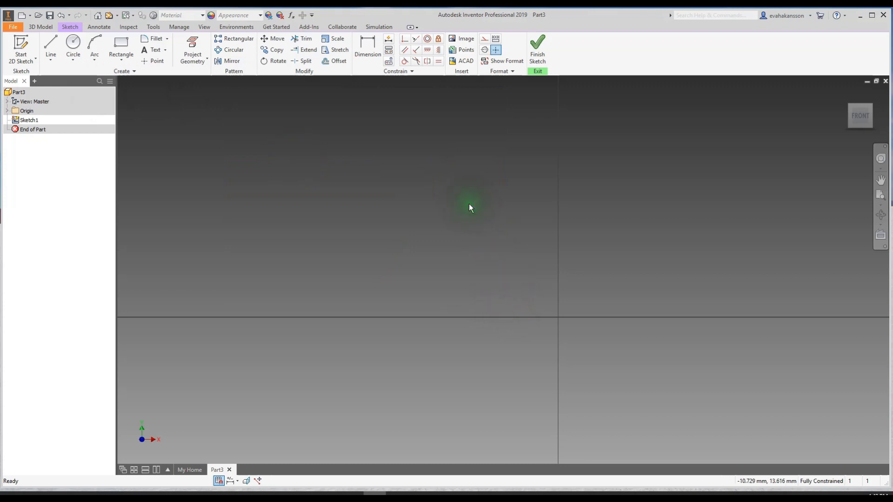
pyautogui.click(439, 38)
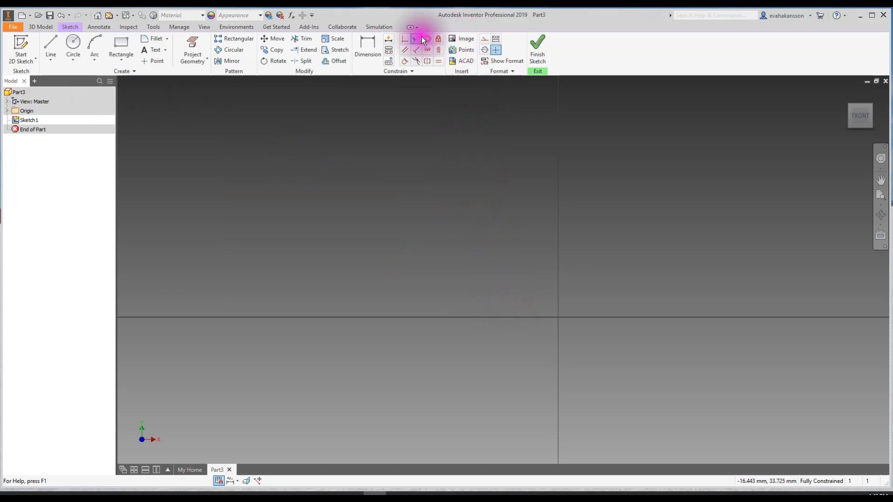
# - Draw a long slanted line above the horizontal axis, to the left of the vertical axis
pyautogui.click(363, 178)
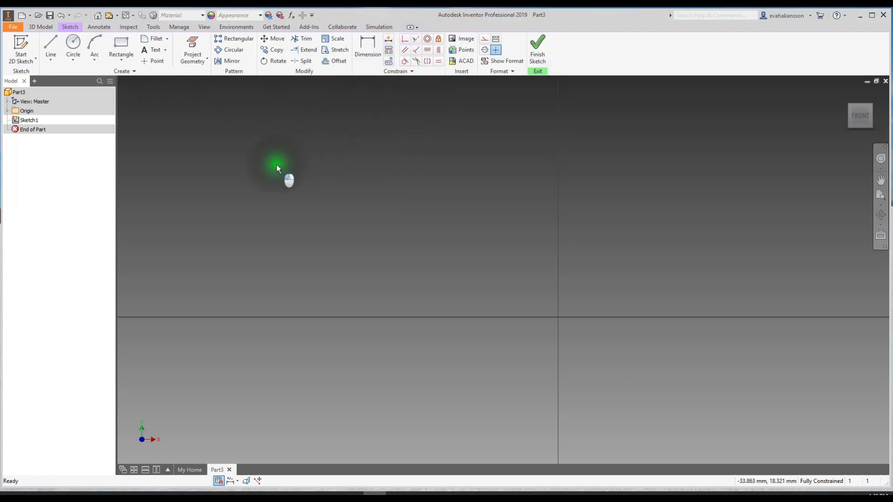
pyautogui.click(51, 44)
pyautogui.click(266, 242)
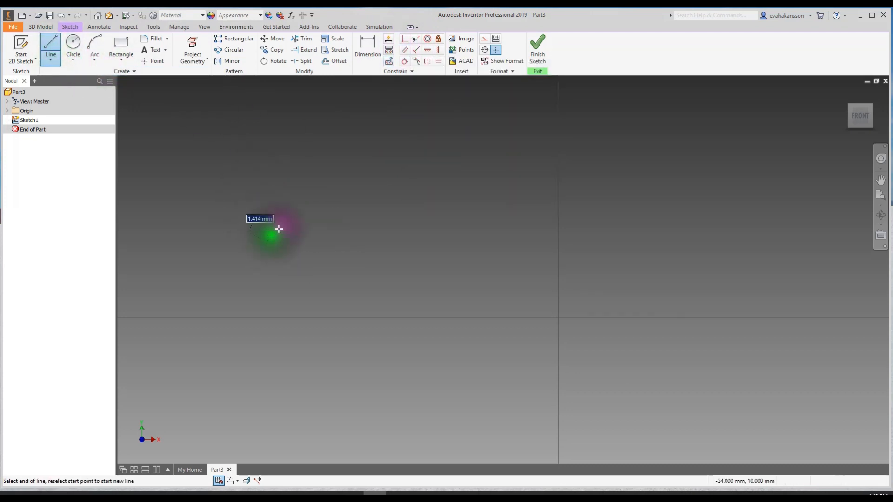
pyautogui.click(384, 135)
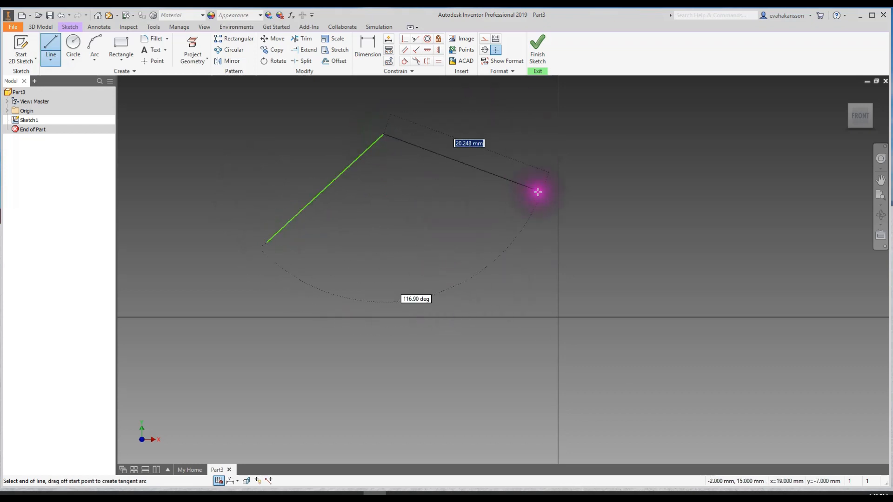
pyautogui.press('Escape')
# - Draw a second, flatter slanted line below the first one and shorten it by its upper endpoint
pyautogui.click(51, 44)
pyautogui.click(392, 275)
pyautogui.click(525, 227)
pyautogui.press('Escape')
pyautogui.moveTo(522, 225); pyautogui.dragTo(475, 250)
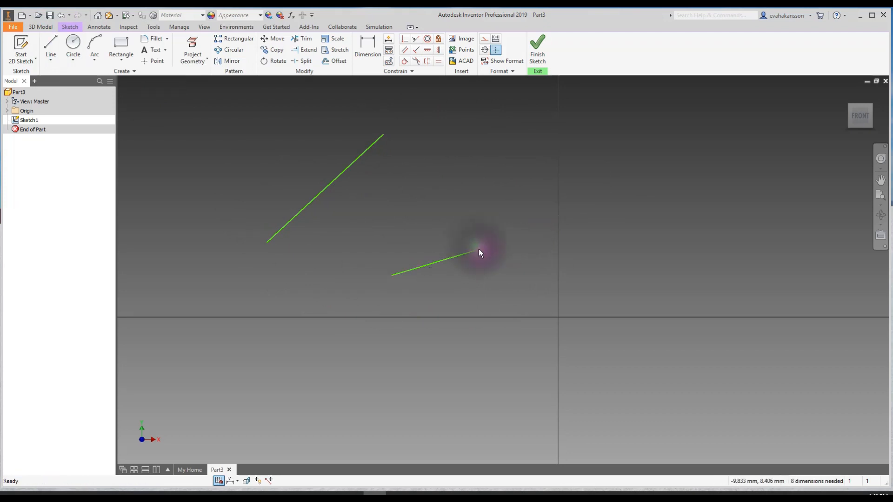
# - Apply a parallel constraint to the two slanted lines, and test it by moving the lines and lowering the longer one's upper endpoint
pyautogui.click(404, 50)
pyautogui.click(370, 149)
pyautogui.click(455, 257)
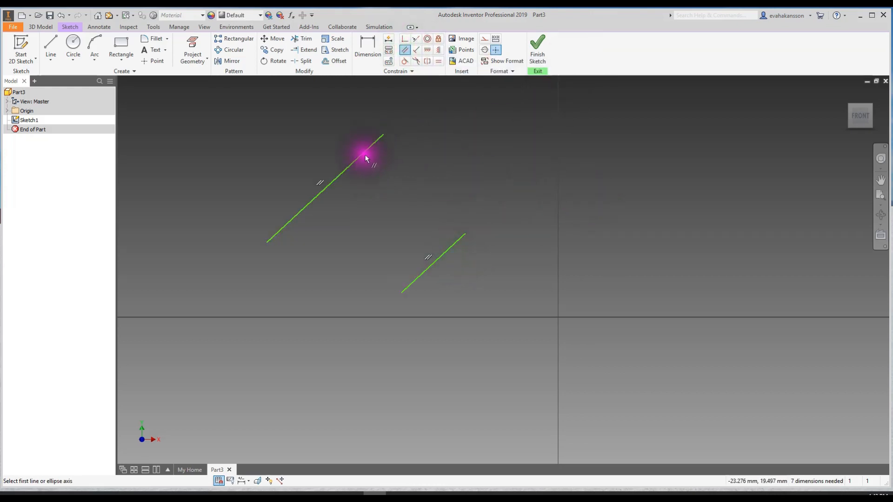
pyautogui.press('Escape')
pyautogui.moveTo(344, 172)
pyautogui.mouseDown()
pyautogui.moveTo(361, 189)
pyautogui.moveTo(403, 181)
pyautogui.moveTo(456, 243)
pyautogui.moveTo(384, 185)
pyautogui.moveTo(352, 129)
pyautogui.mouseUp()
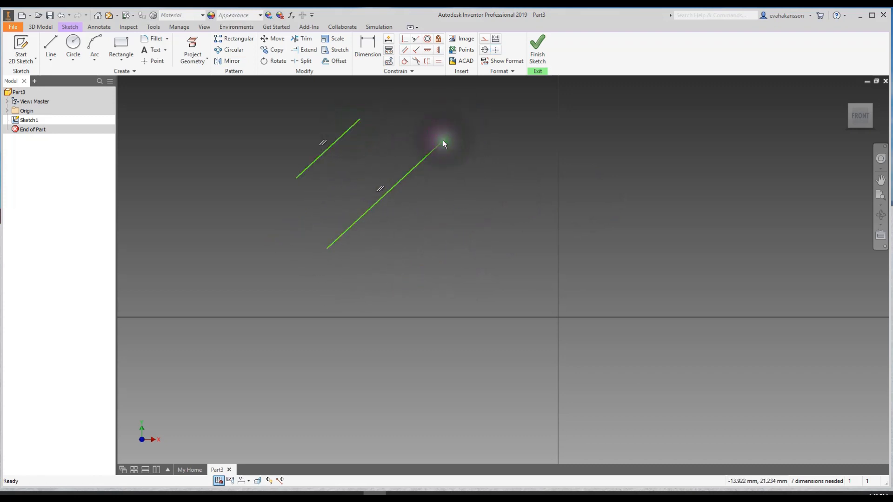
pyautogui.moveTo(443, 140); pyautogui.dragTo(444, 234)
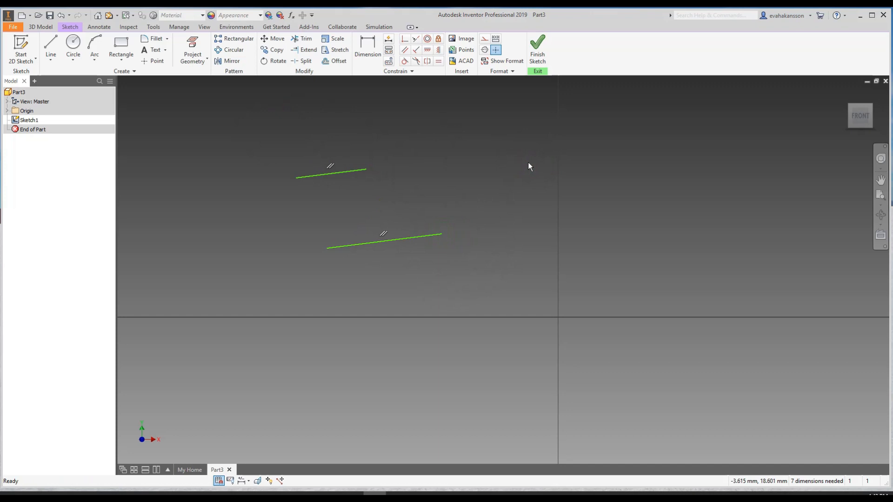
# - Undo the line moves and the parallel constraint between the two slanted lines
pyautogui.click(62, 17)
pyautogui.click(62, 18)
pyautogui.click(62, 17)
pyautogui.click(62, 18)
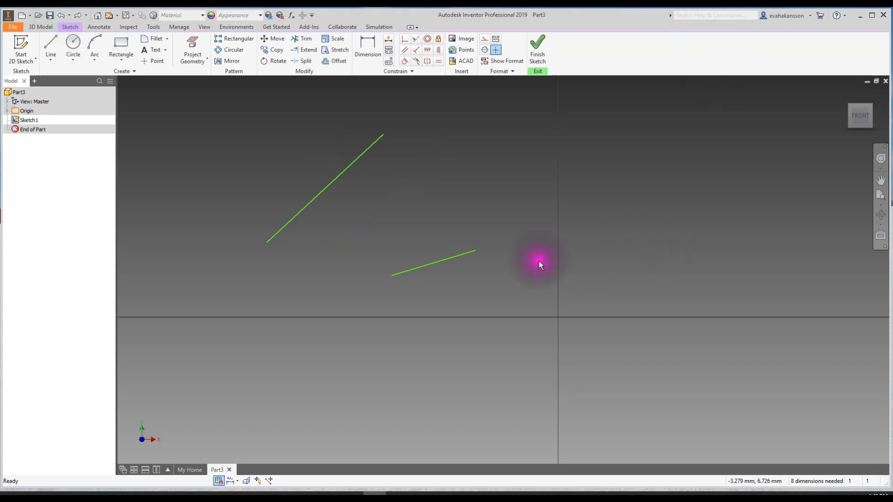
# - Apply a perpendicular constraint between the longer and the shorter slanted line
pyautogui.click(416, 50)
pyautogui.click(367, 148)
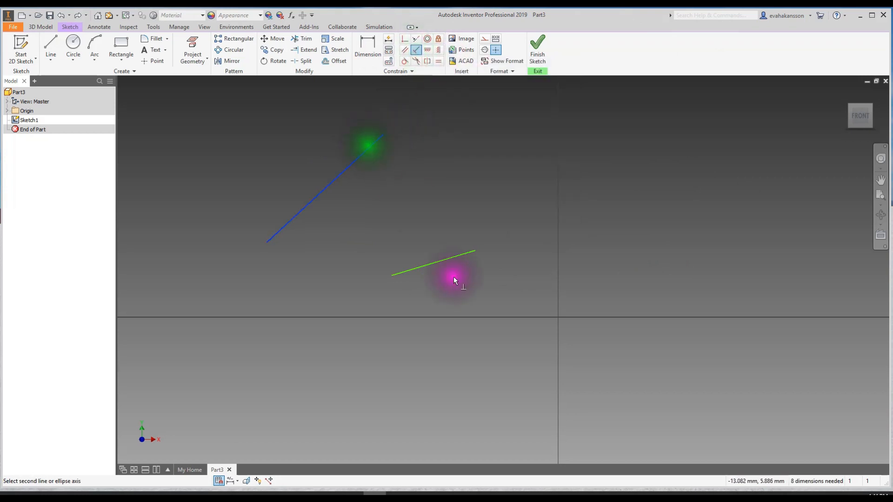
pyautogui.click(440, 260)
pyautogui.click(343, 172)
pyautogui.scroll(5, 375, 194)
pyautogui.scroll(-2, 367, 235)
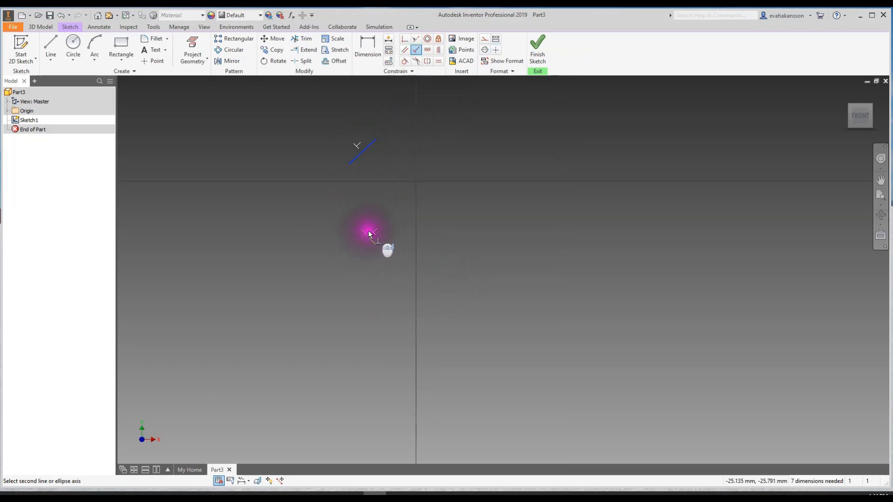
pyautogui.click(367, 237)
pyautogui.click(209, 98)
# - Move the shorter perpendicular line up until it sits just below the longer line
pyautogui.moveTo(371, 238); pyautogui.dragTo(376, 169)
pyautogui.scroll(-5, 352, 168)
pyautogui.scroll(2, 416, 219)
pyautogui.click(422, 341)
pyautogui.moveTo(422, 340); pyautogui.dragTo(434, 179)
pyautogui.scroll(-3, 386, 154)
pyautogui.moveTo(484, 156); pyautogui.dragTo(455, 184, button='middle')
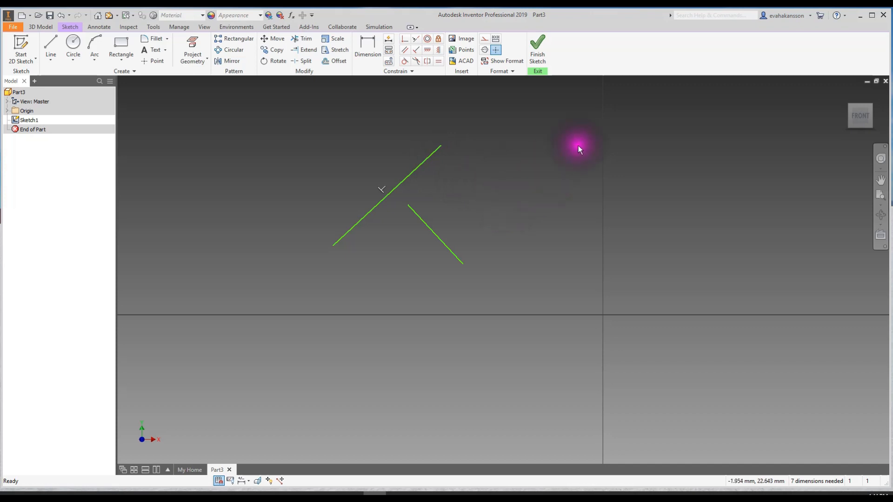
# - Delete both perpendicular lines together to clear the sketch
pyautogui.scroll(2, 579, 149)
pyautogui.moveTo(415, 104); pyautogui.dragTo(535, 223)
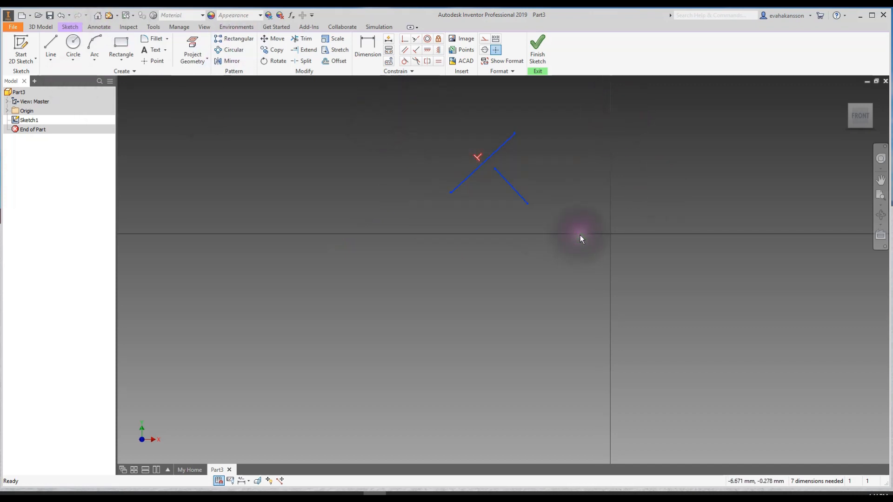
pyautogui.press('Delete')
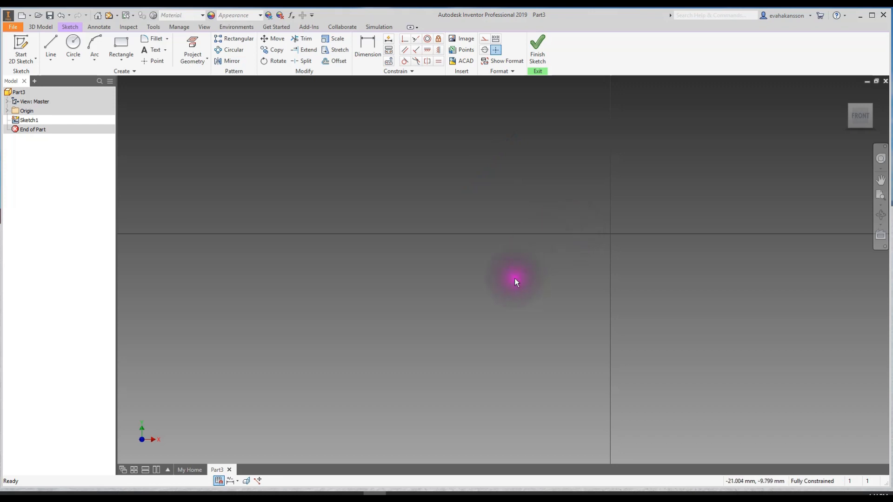
# - Draw a single line slanting upward to the right, above the horizontal axis and left of the vertical axis
pyautogui.click(428, 51)
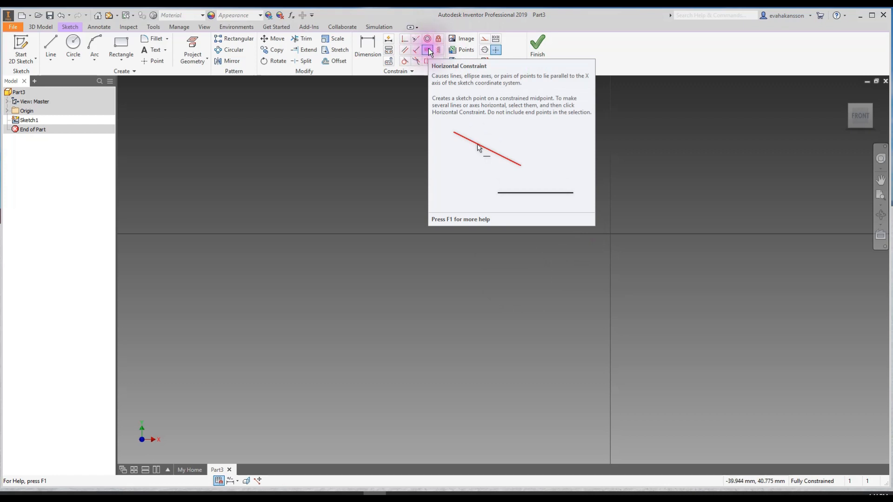
pyautogui.click(47, 43)
pyautogui.click(391, 206)
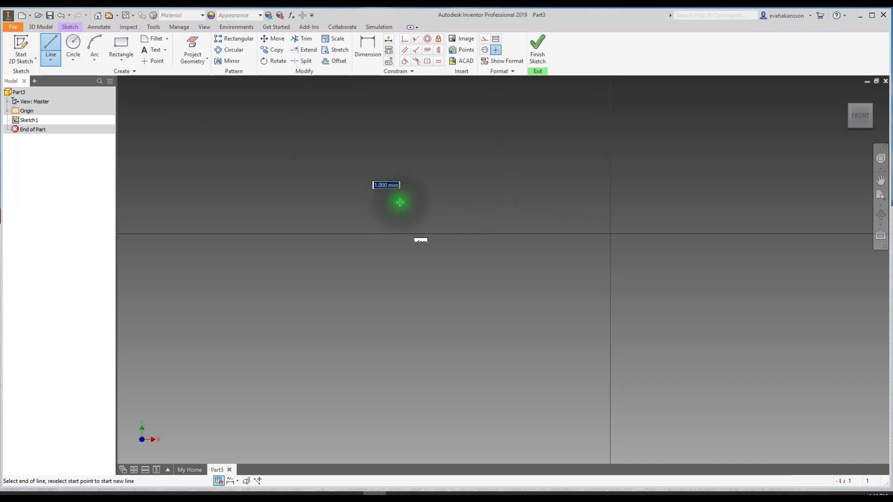
pyautogui.click(548, 106)
pyautogui.moveTo(728, 194); pyautogui.dragTo(663, 246, button='middle')
pyautogui.press('Escape')
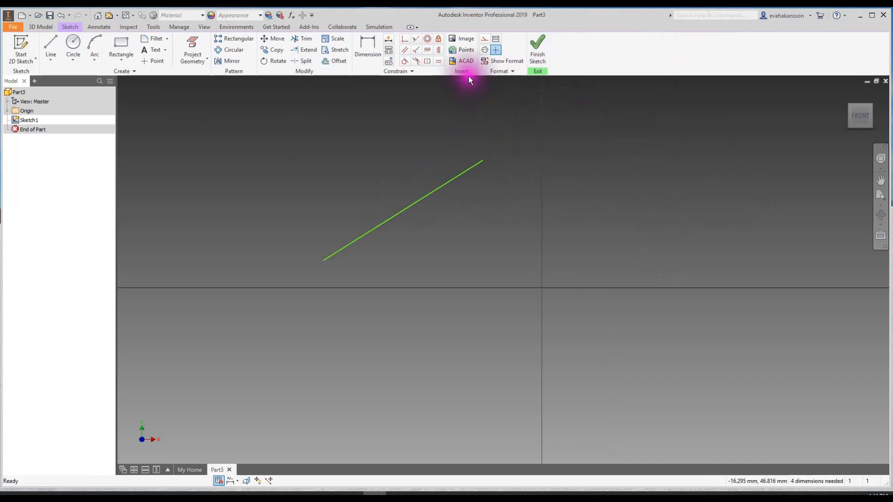
# - Try out a horizontal constraint on the slanted line and undo it
pyautogui.click(424, 51)
pyautogui.click(435, 187)
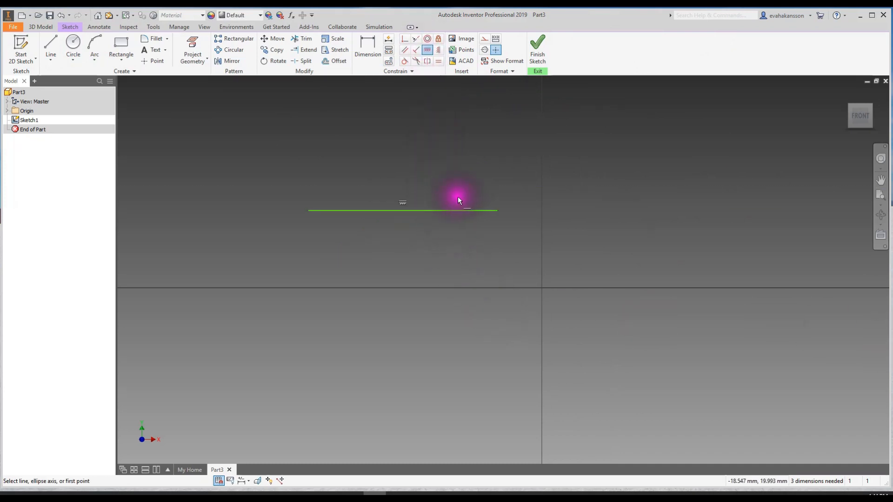
pyautogui.click(61, 15)
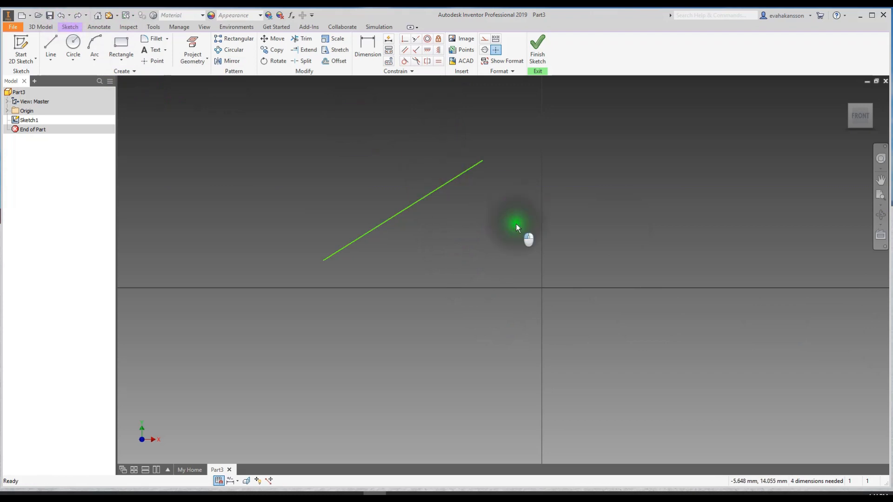
# - Apply a vertical constraint to the slanted line and shift the line slightly to the right
pyautogui.click(439, 50)
pyautogui.click(425, 195)
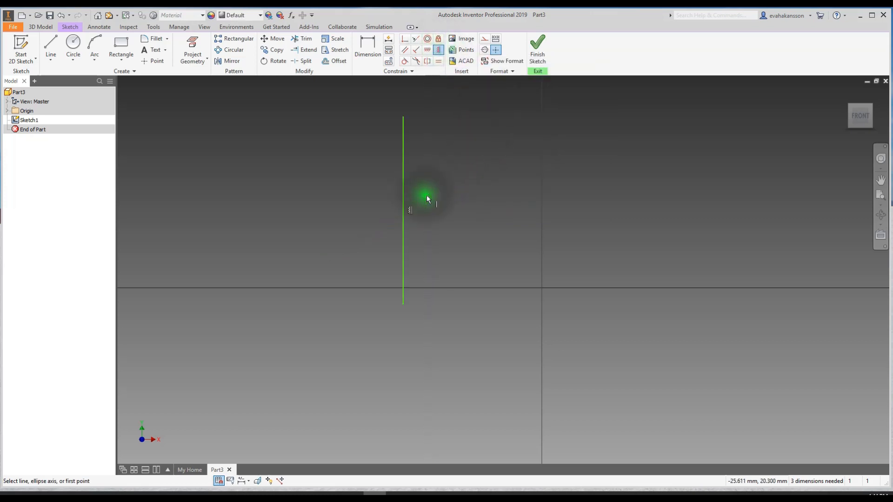
pyautogui.click(482, 150)
pyautogui.moveTo(403, 174); pyautogui.dragTo(419, 171)
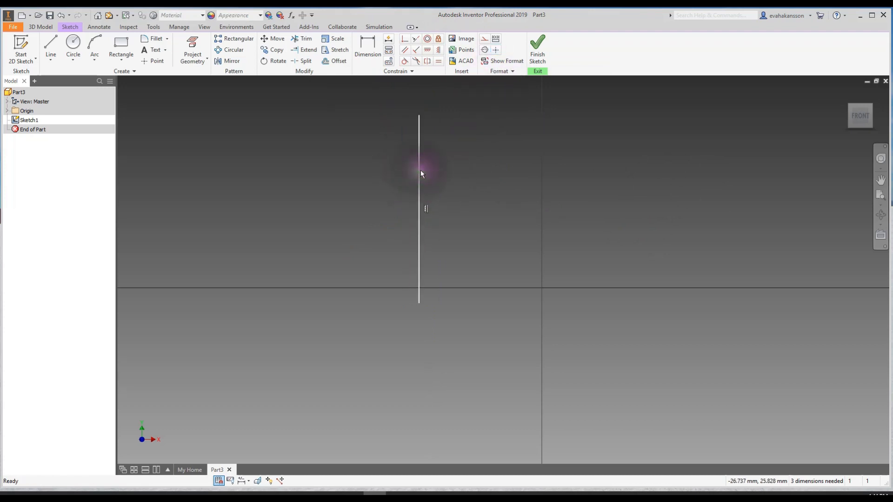
# - Try to add a horizontal constraint to the line that already has a vertical constraint
pyautogui.click(437, 50)
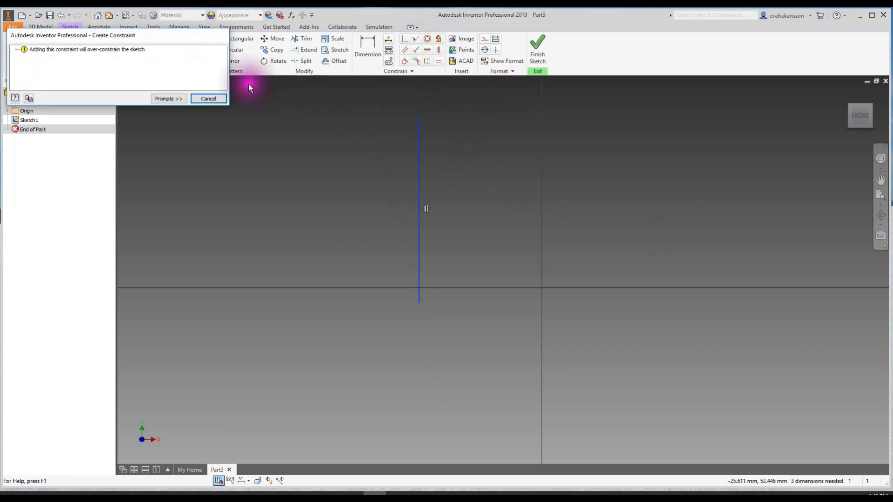
pyautogui.click(207, 98)
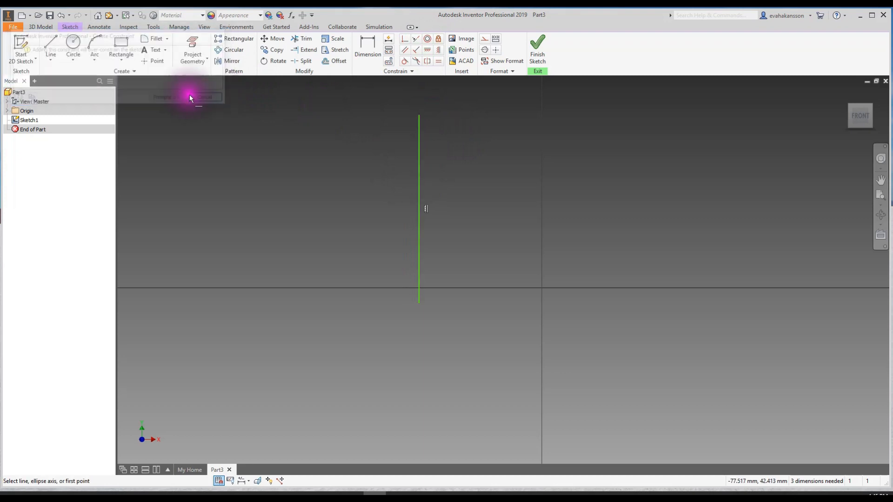
pyautogui.click(427, 50)
pyautogui.click(420, 141)
pyautogui.moveTo(184, 33); pyautogui.dragTo(347, 127)
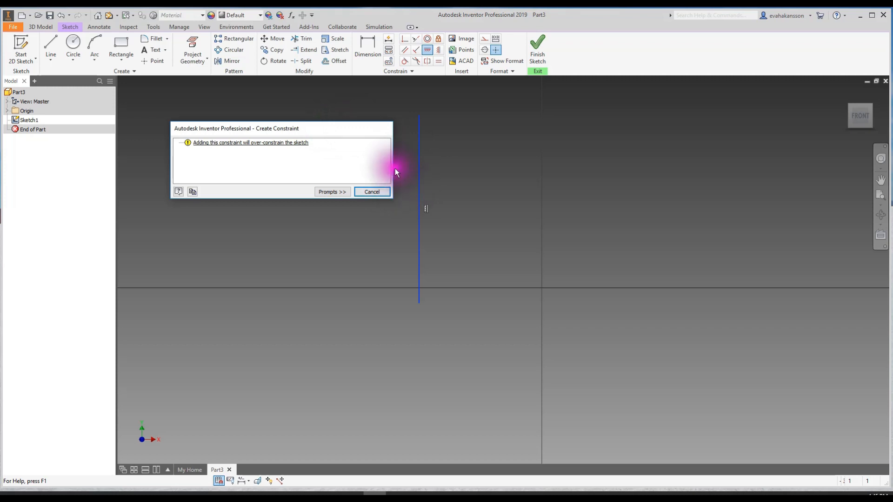
pyautogui.click(372, 190)
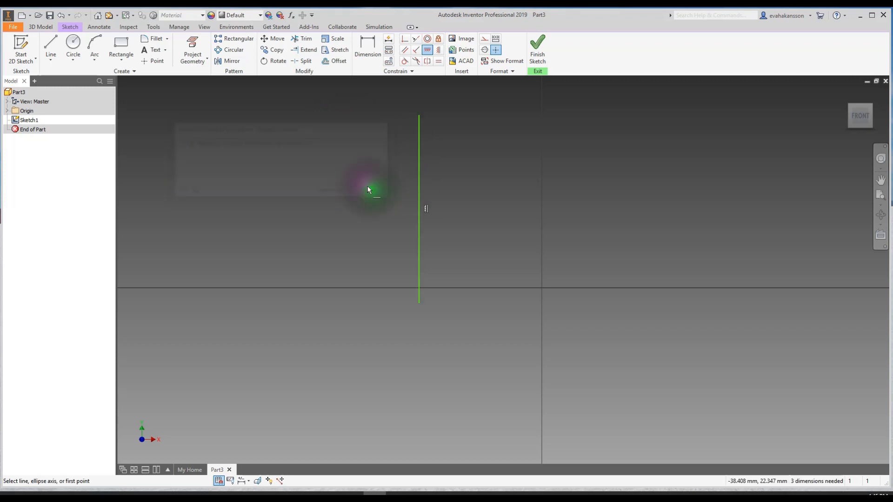
# - Move the vertical line to the left by its upper endpoint and check its constraint by selecting everything
pyautogui.click(61, 14)
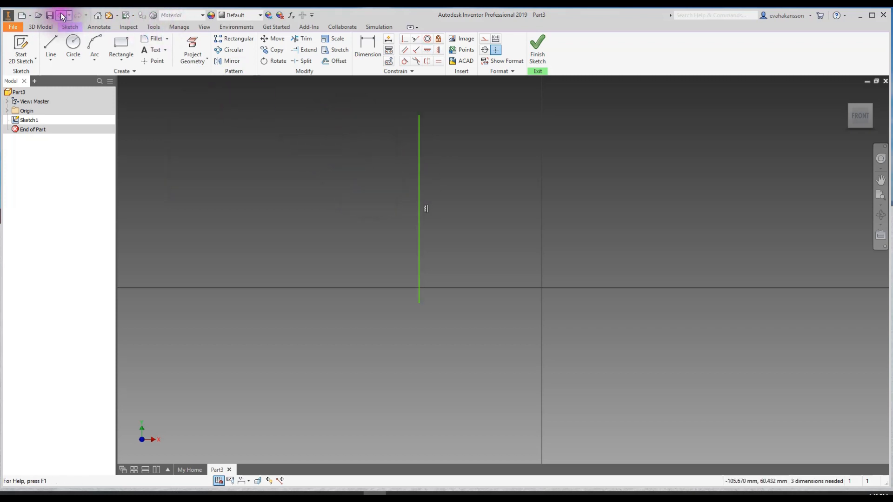
pyautogui.click(508, 182)
pyautogui.moveTo(419, 116)
pyautogui.mouseDown()
pyautogui.moveTo(450, 114)
pyautogui.moveTo(451, 128)
pyautogui.moveTo(379, 141)
pyautogui.mouseUp()
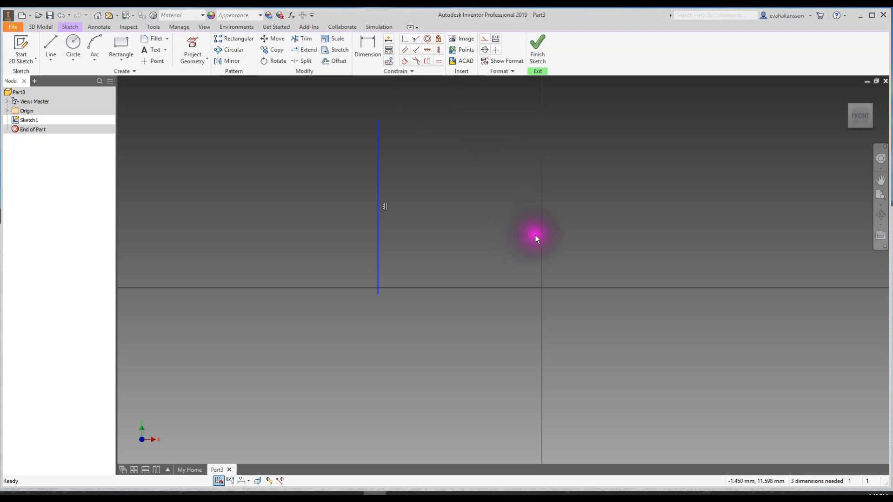
pyautogui.click(409, 165)
pyautogui.moveTo(305, 96); pyautogui.dragTo(492, 353)
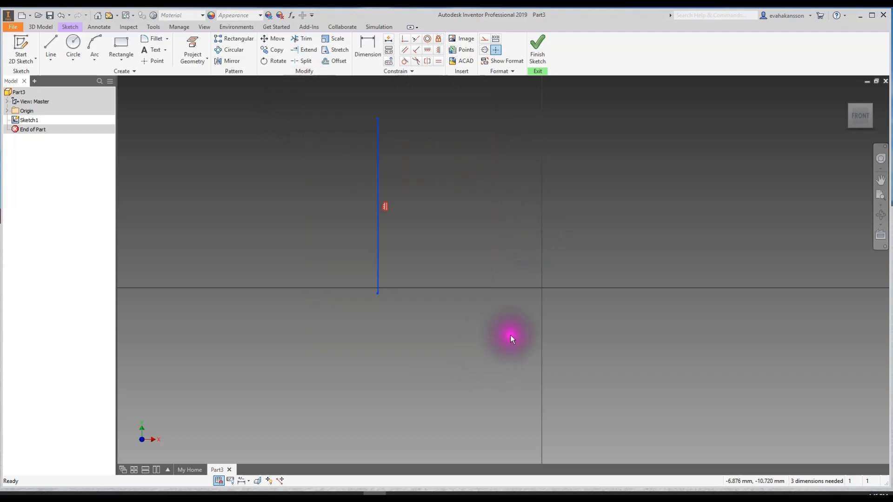
pyautogui.click(504, 304)
# - Move the whole vertical line up and to the right so it lies entirely above the horizontal axis
pyautogui.scroll(-3, 419, 225)
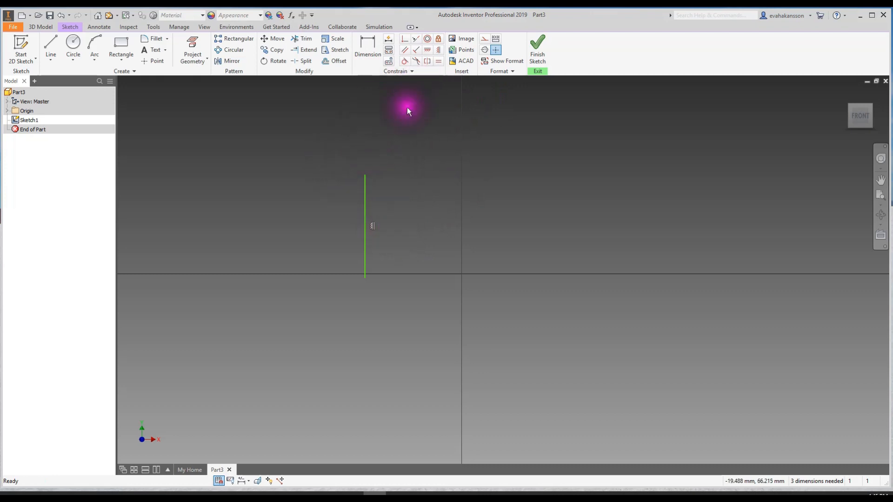
pyautogui.moveTo(365, 193)
pyautogui.mouseDown()
pyautogui.moveTo(371, 200)
pyautogui.moveTo(393, 168)
pyautogui.moveTo(390, 144)
pyautogui.moveTo(401, 134)
pyautogui.mouseUp()
pyautogui.click(407, 209)
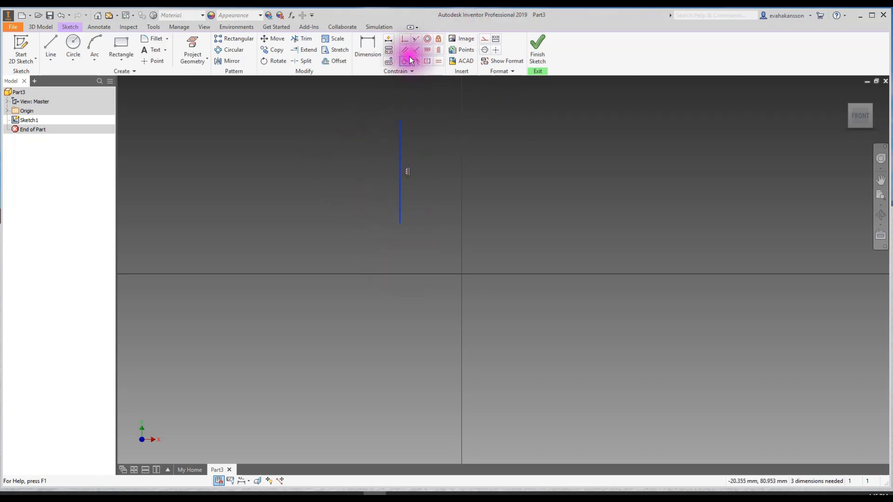
# - Try to make the vertical line's lower endpoint coincident with the intersection of the two sketch axes
pyautogui.click(404, 39)
pyautogui.click(399, 222)
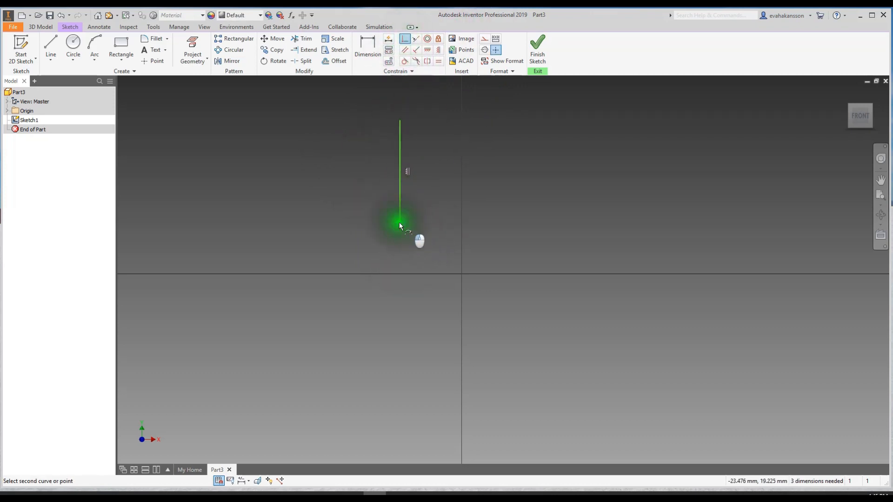
pyautogui.click(462, 273)
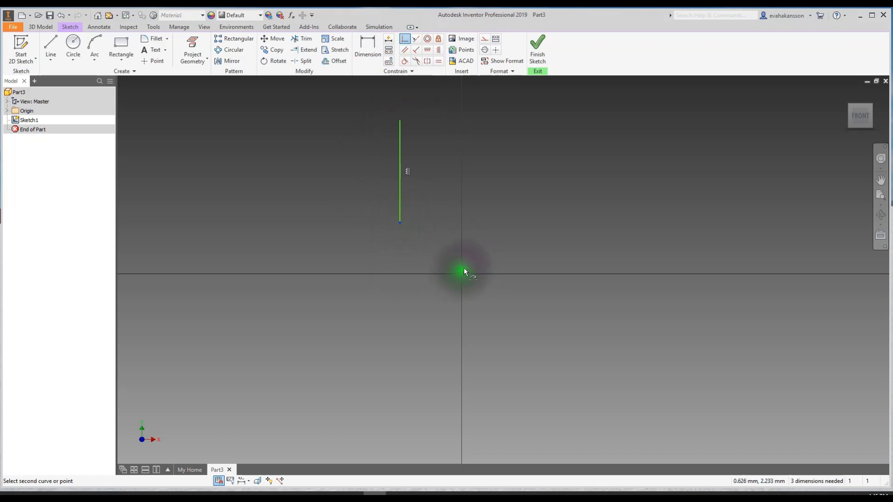
pyautogui.scroll(-7, 464, 280)
pyautogui.click(460, 269)
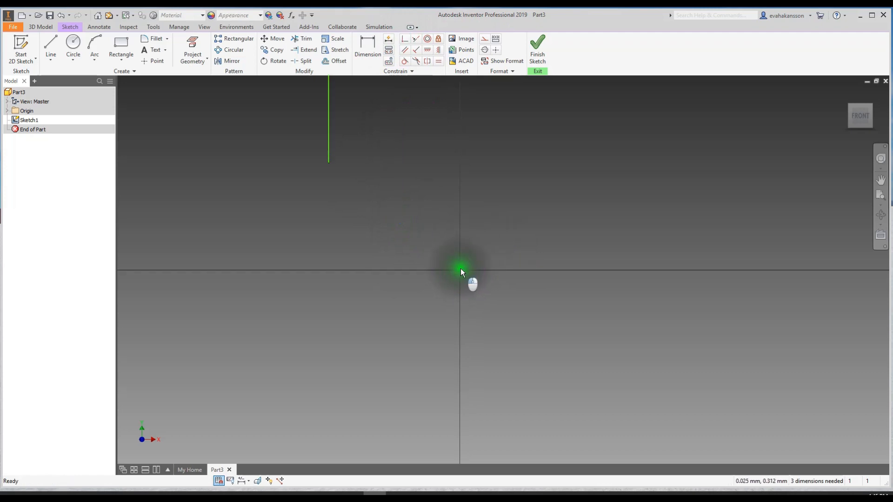
pyautogui.press('Escape')
pyautogui.click(448, 175)
pyautogui.click(404, 39)
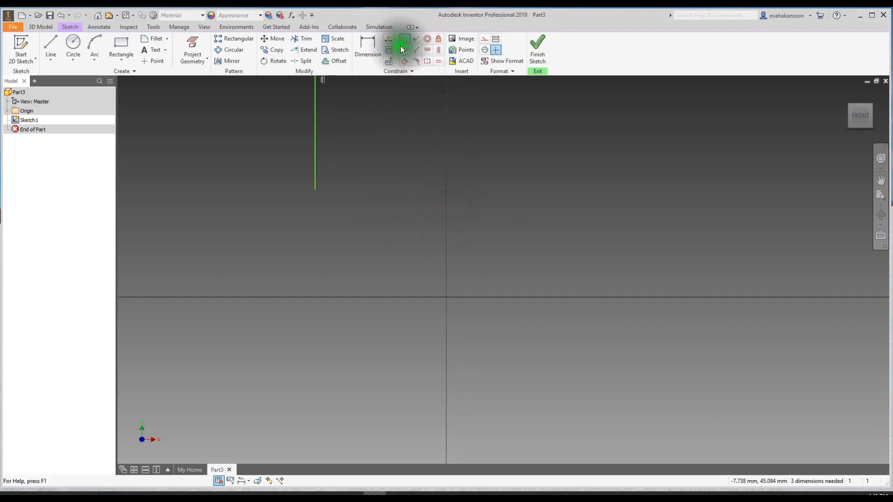
pyautogui.click(315, 189)
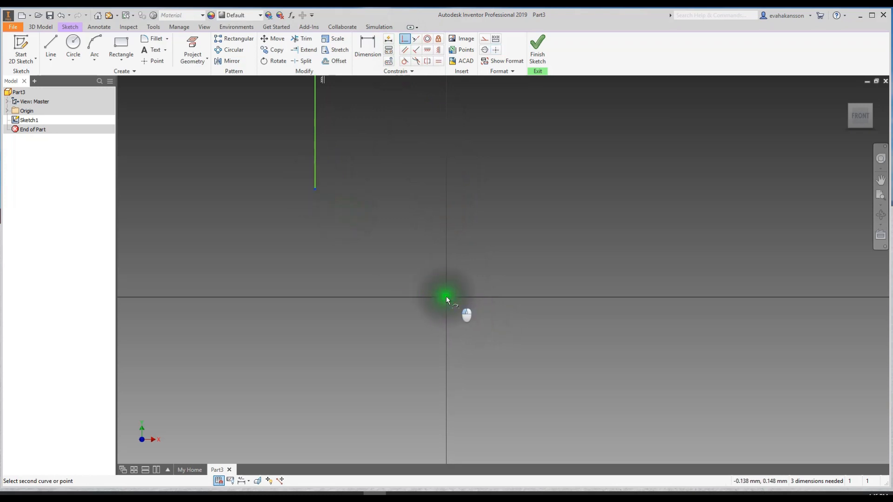
pyautogui.scroll(7, 449, 292)
pyautogui.moveTo(483, 197); pyautogui.dragTo(436, 205, button='middle')
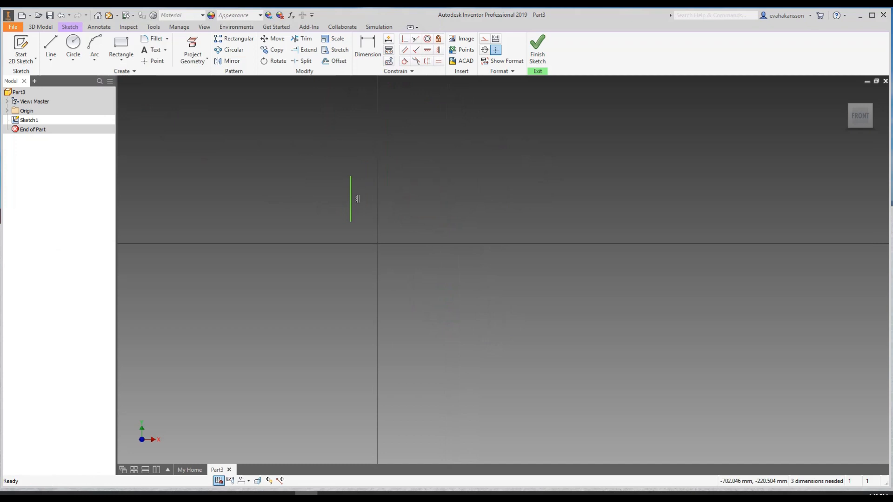
# - Project the Center Point from the part's Origin folder into the sketch
pyautogui.scroll(5, 357, 199)
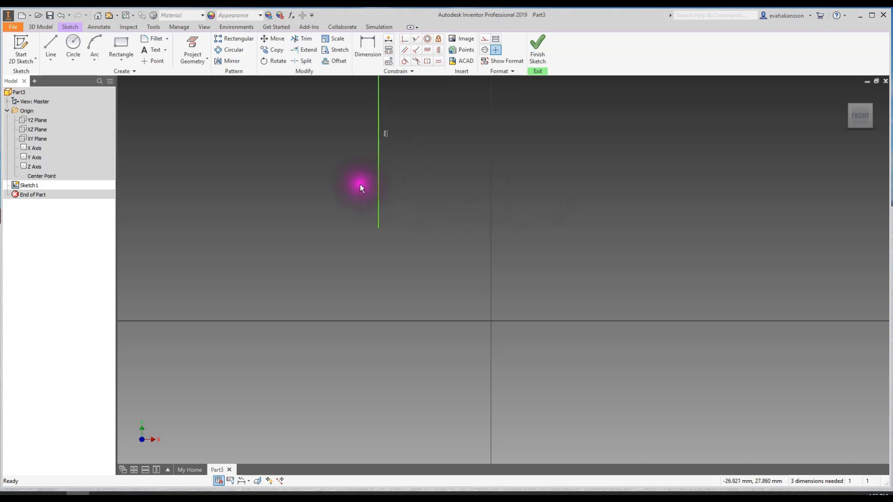
pyautogui.click(193, 41)
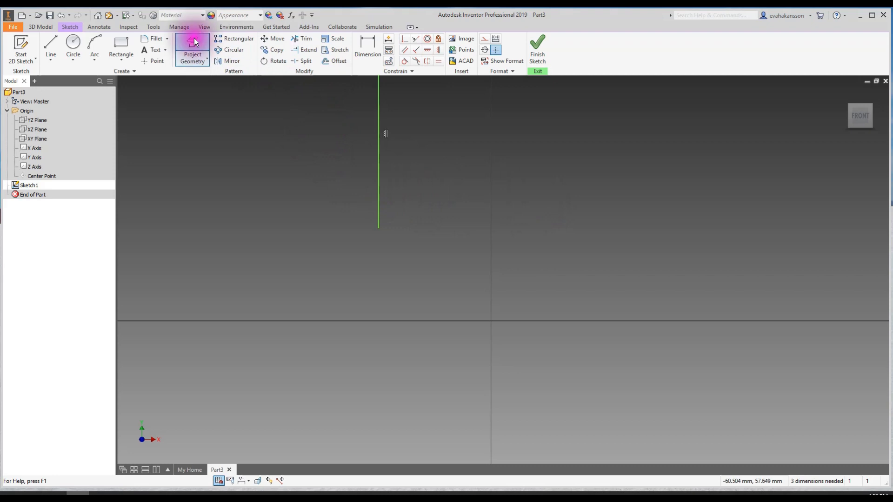
pyautogui.click(192, 38)
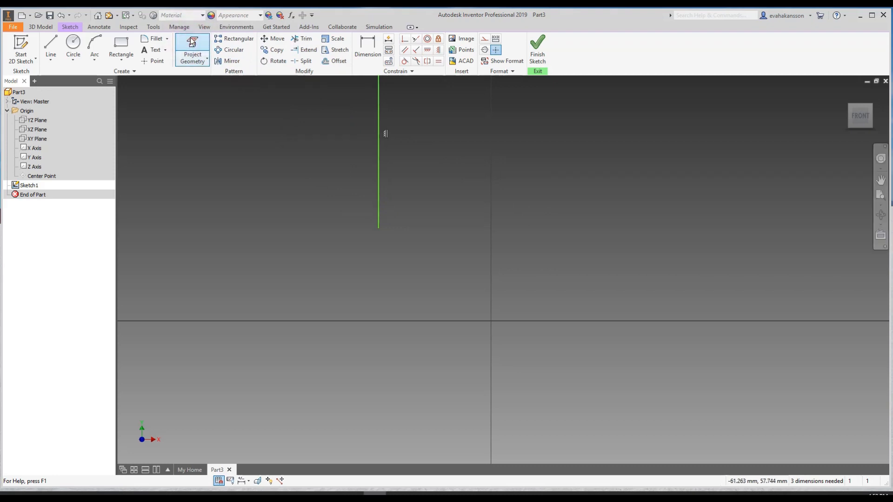
pyautogui.click(46, 176)
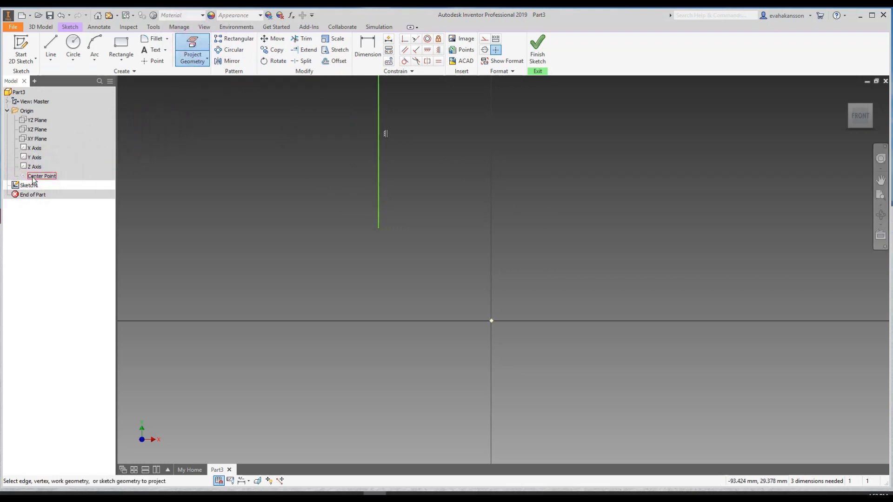
pyautogui.click(8, 112)
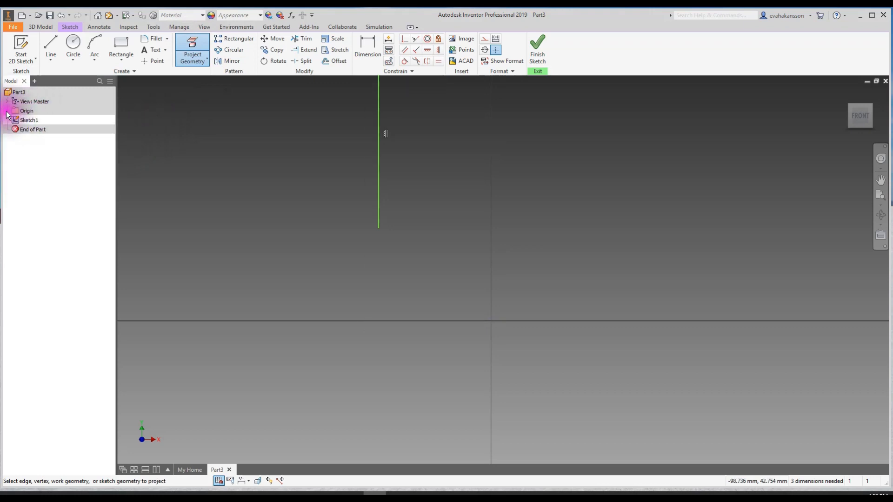
pyautogui.click(7, 111)
pyautogui.click(39, 176)
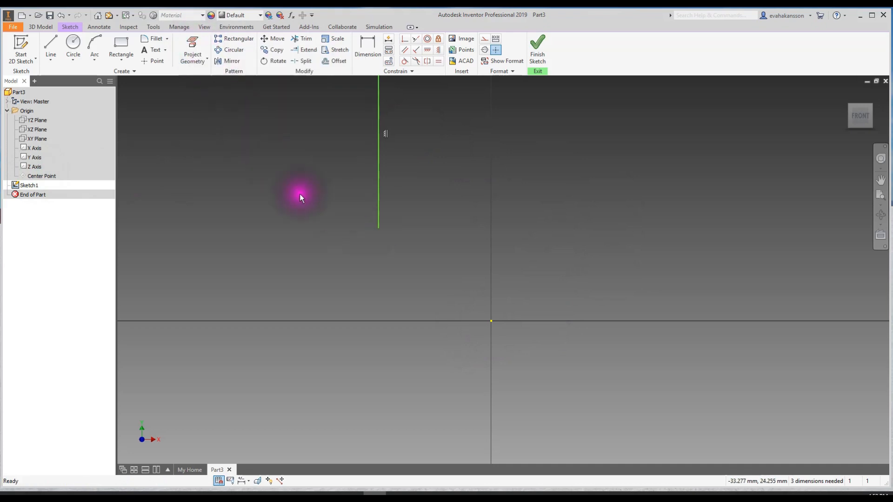
# - Make the vertical line's lower endpoint coincident with the projected center point
pyautogui.click(405, 39)
pyautogui.click(379, 226)
pyautogui.click(491, 320)
pyautogui.scroll(-2, 588, 260)
pyautogui.moveTo(590, 243); pyautogui.dragTo(475, 242, button='middle')
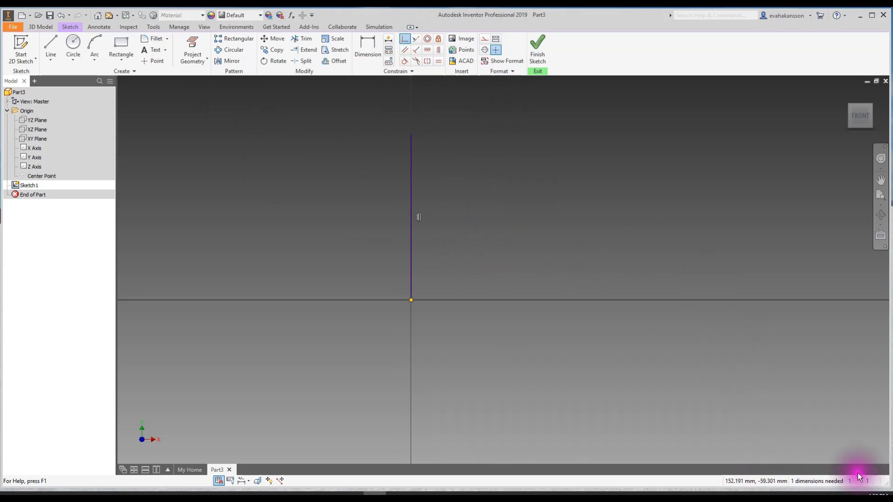
pyautogui.click(656, 306)
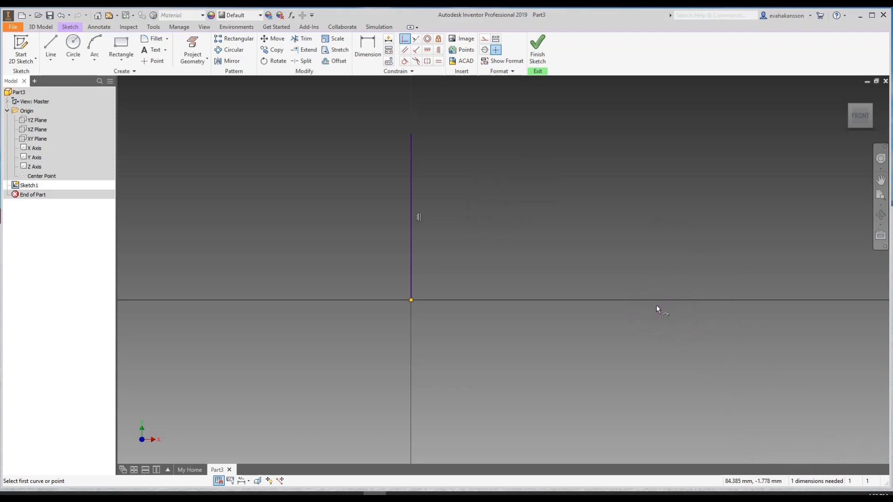
pyautogui.press('Escape')
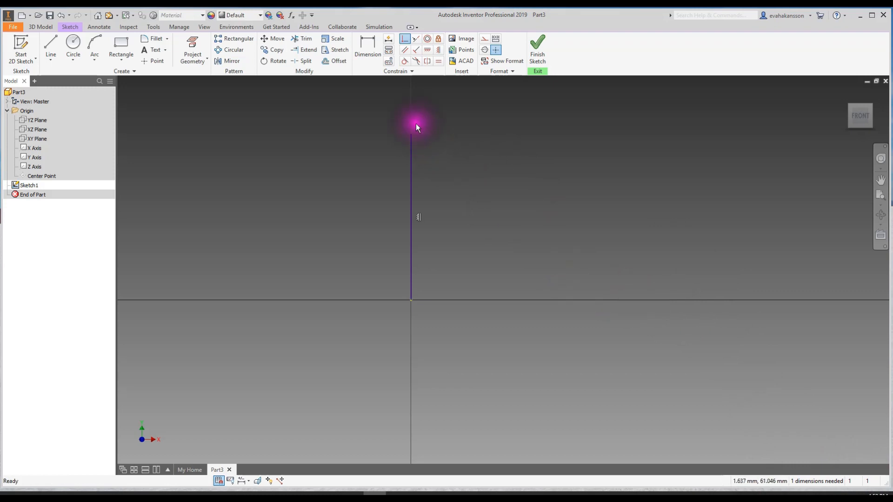
# - Stretch the vertical line upward by its free upper endpoint to test its remaining freedom
pyautogui.moveTo(412, 133); pyautogui.dragTo(434, 106)
pyautogui.click(510, 173)
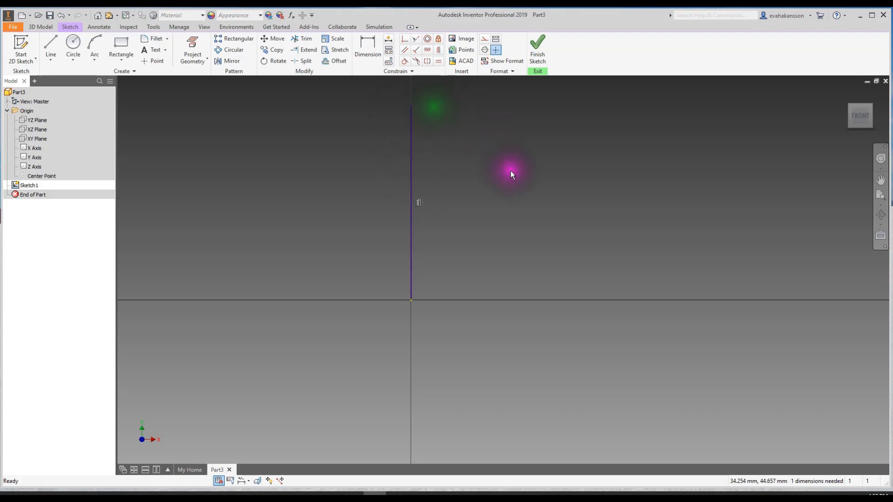
pyautogui.moveTo(516, 173); pyautogui.dragTo(519, 227, button='middle')
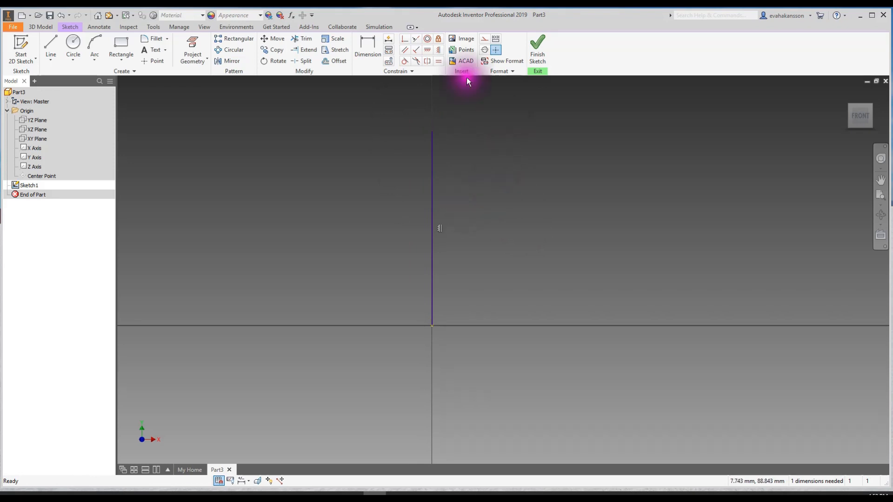
# - Sketch a slanted line about 60 mm long at about 52 degrees to the left of the vertical line
pyautogui.click(51, 46)
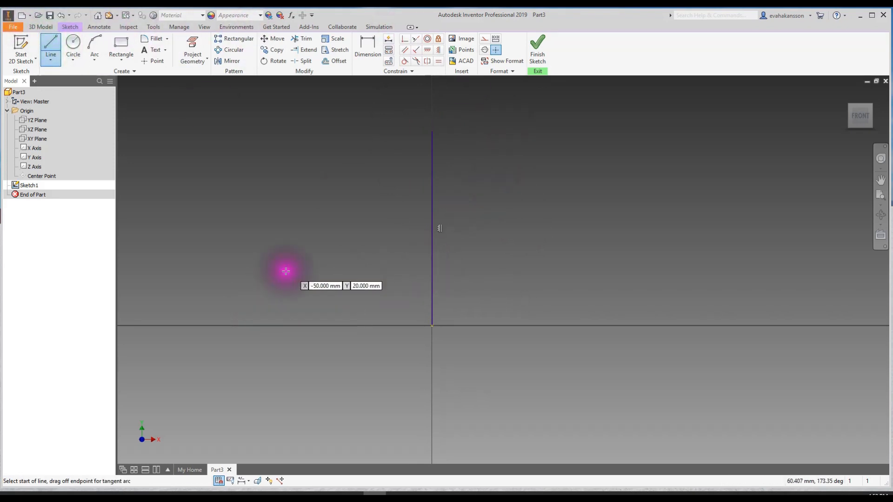
pyautogui.click(221, 273)
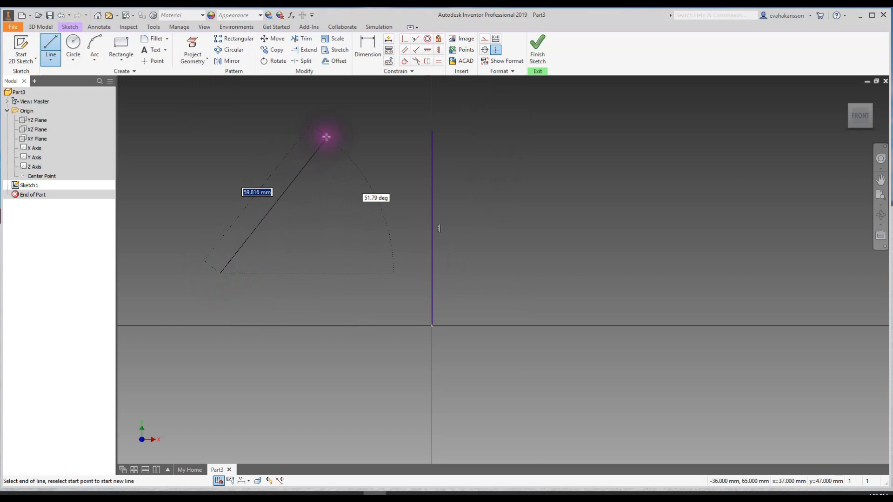
pyautogui.click(327, 137)
pyautogui.press('Escape')
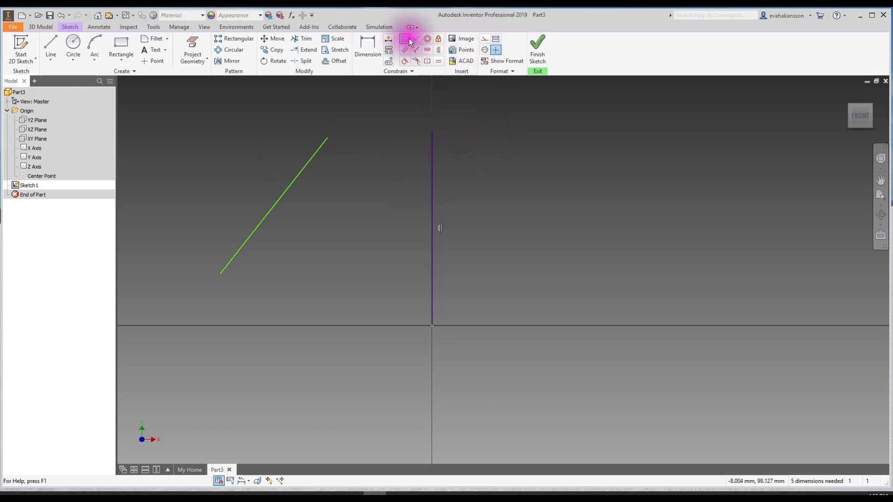
# - Apply a Parallel constraint between the slanted line and the vertical line at the origin
pyautogui.click(403, 52)
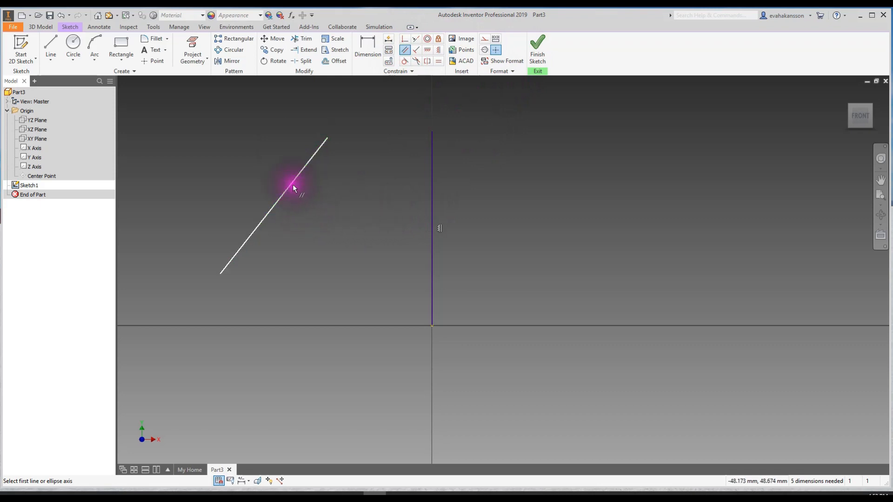
pyautogui.click(405, 51)
pyautogui.click(405, 50)
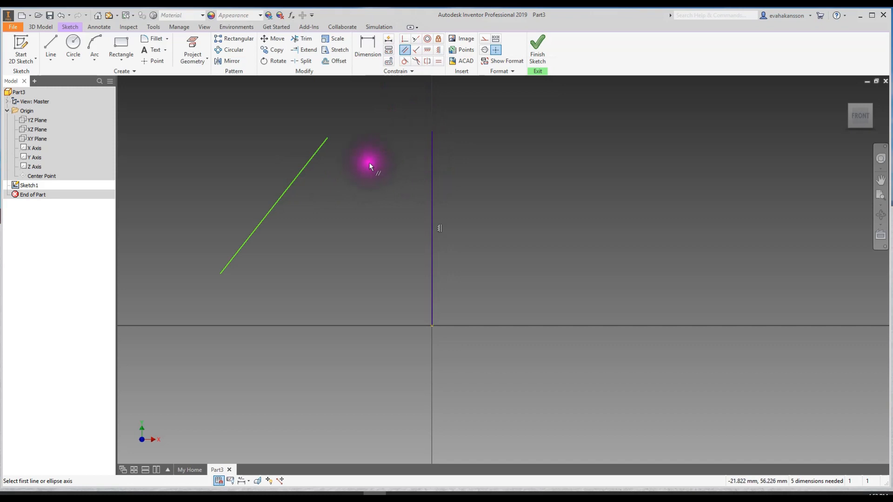
pyautogui.click(311, 160)
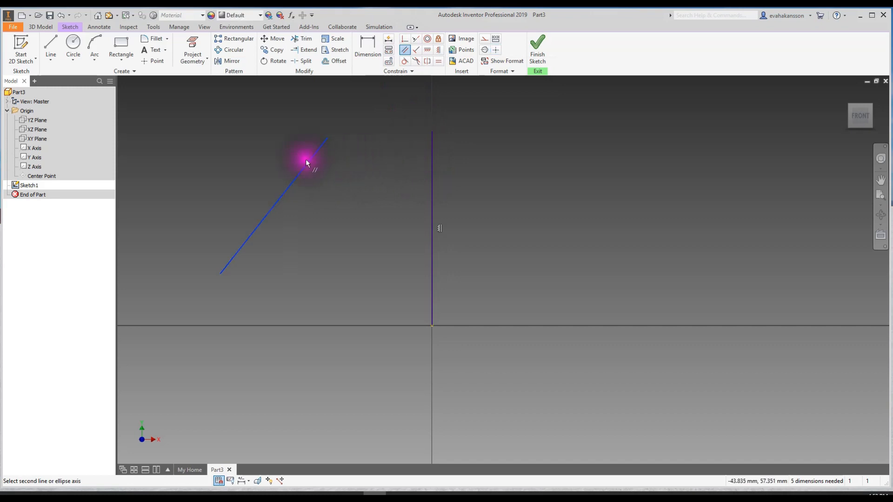
pyautogui.click(432, 208)
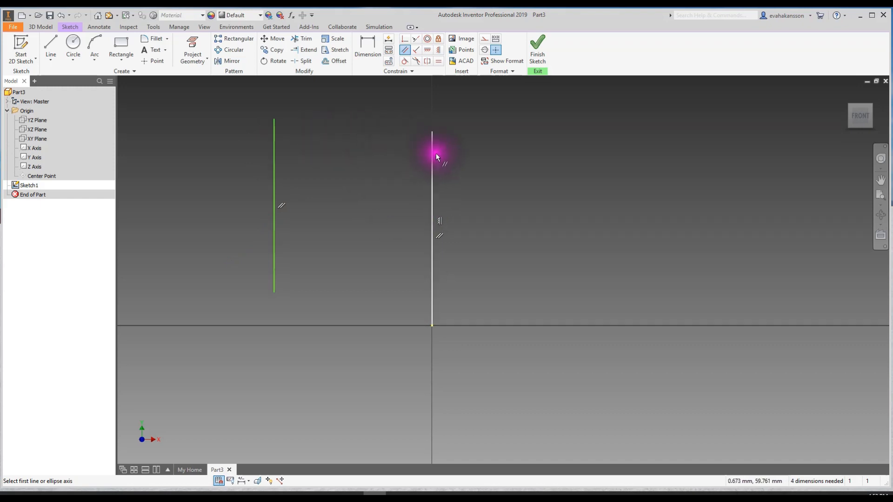
pyautogui.press('Escape')
# - Move the left parallel line closer to the line at the origin, then shift it slightly upward
pyautogui.moveTo(274, 179); pyautogui.dragTo(282, 183)
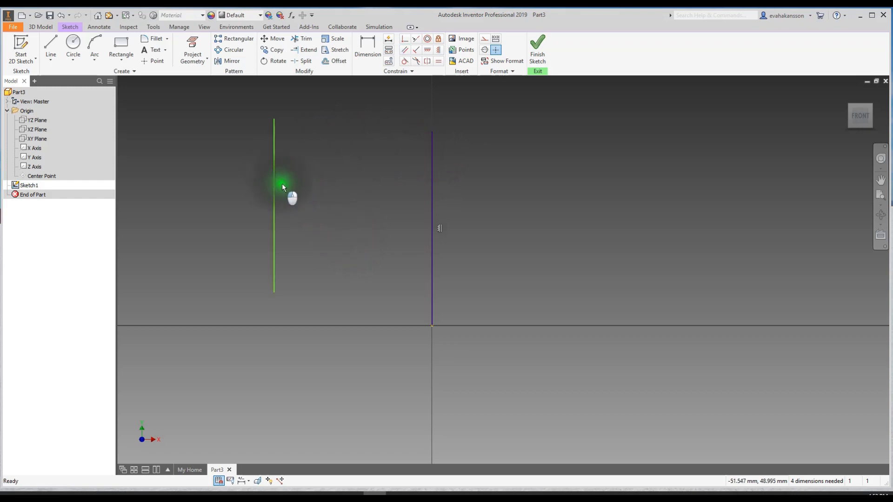
pyautogui.moveTo(275, 145)
pyautogui.mouseDown()
pyautogui.moveTo(279, 159)
pyautogui.moveTo(325, 167)
pyautogui.mouseUp()
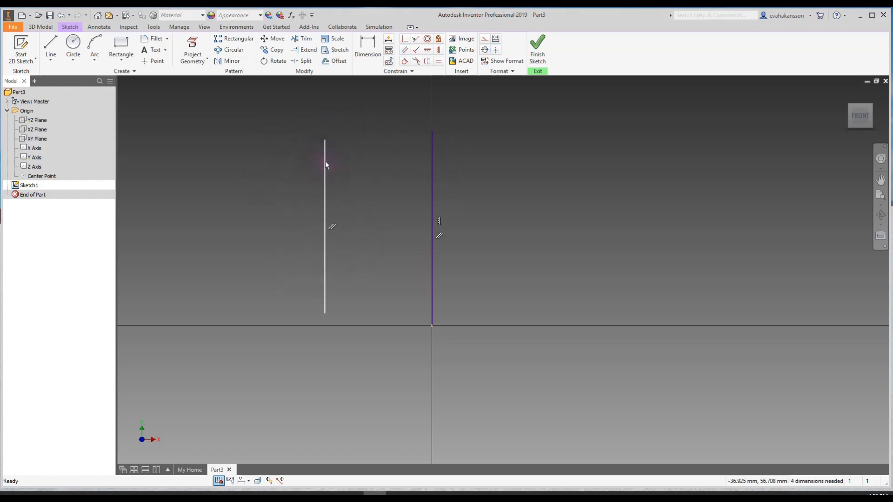
pyautogui.moveTo(324, 153); pyautogui.dragTo(324, 149)
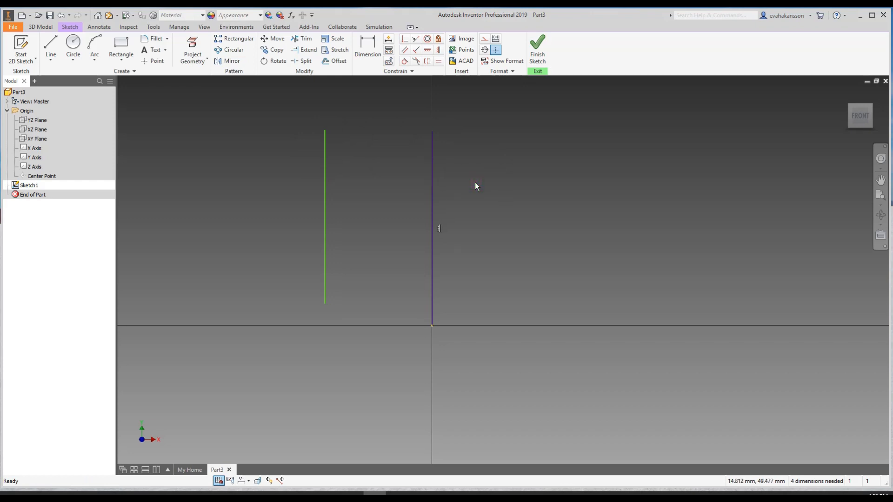
# - Delete both parallel lines from the sketch, keeping the projected center point
pyautogui.click(434, 163)
pyautogui.click(433, 161)
pyautogui.click(432, 162)
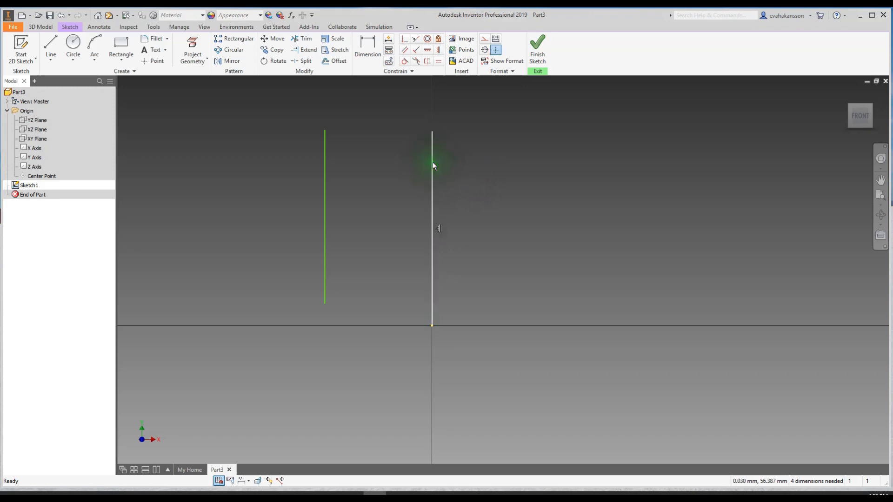
pyautogui.click(432, 156)
pyautogui.click(431, 155)
pyautogui.press('Delete')
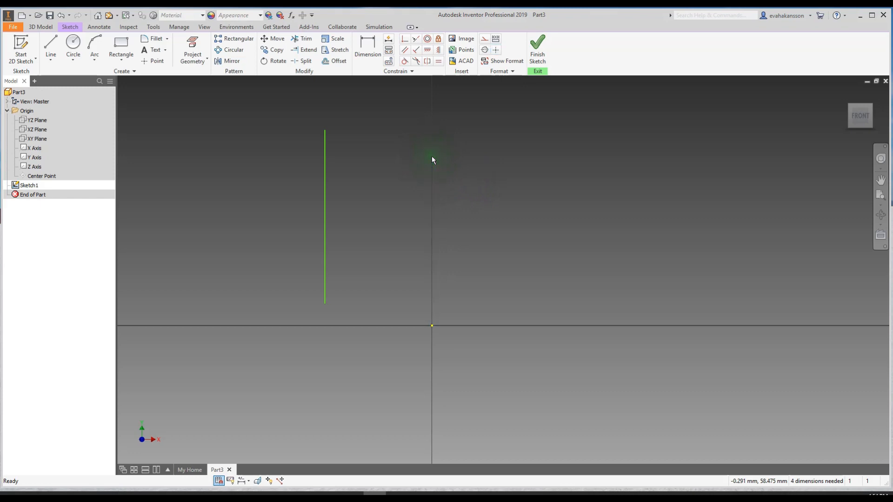
pyautogui.click(326, 154)
pyautogui.press('Delete')
pyautogui.click(565, 215)
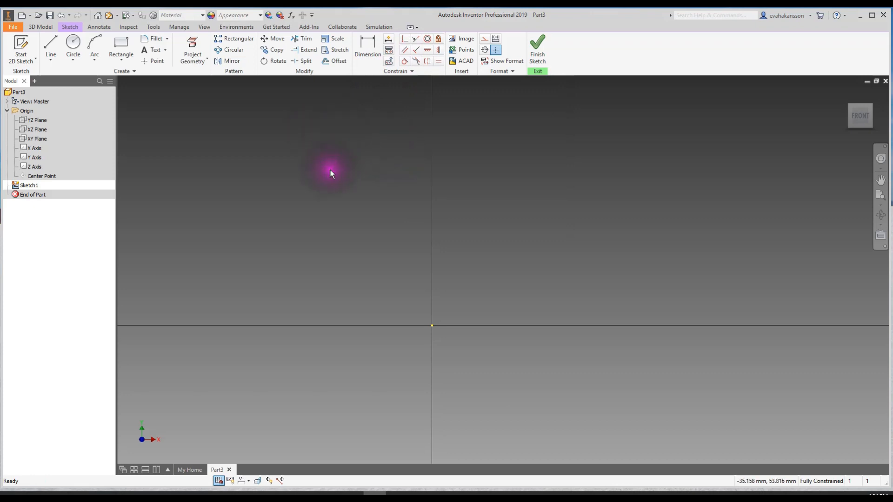
# - Sketch a circle in the upper left of the axes and a horizontal line about 67 mm long below it
pyautogui.click(73, 42)
pyautogui.click(235, 160)
pyautogui.click(272, 195)
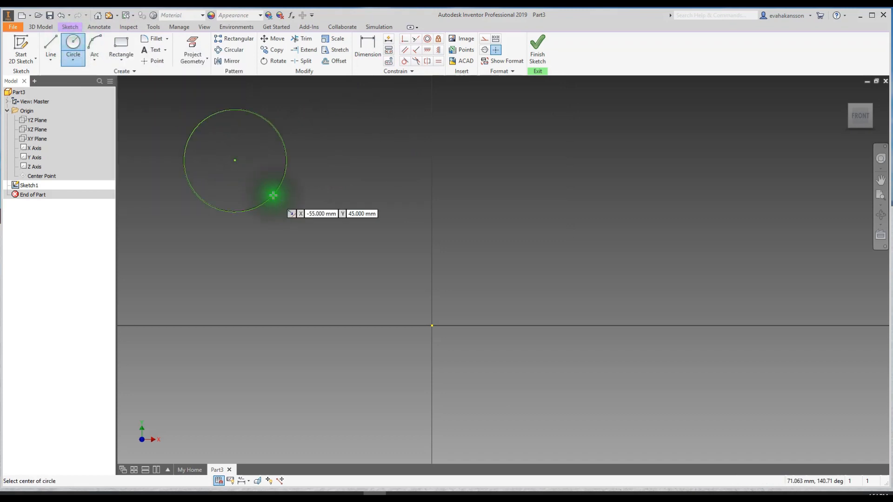
pyautogui.click(51, 45)
pyautogui.click(209, 275)
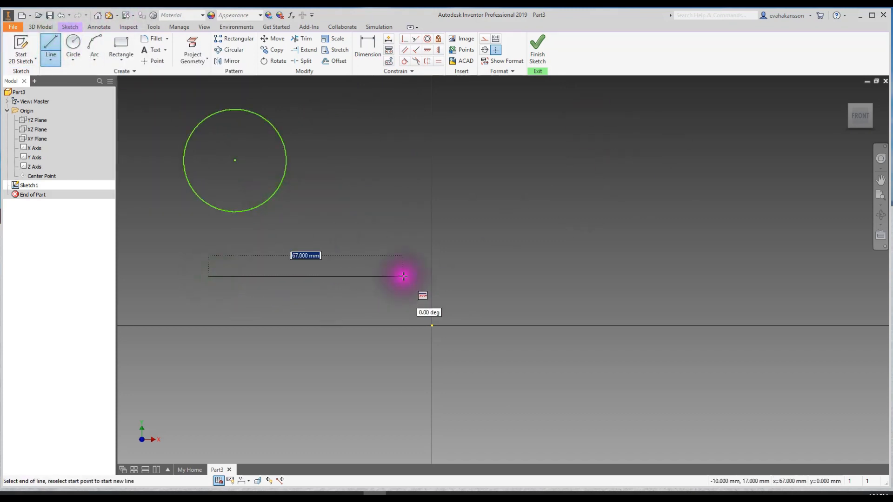
pyautogui.click(403, 277)
pyautogui.press('Escape')
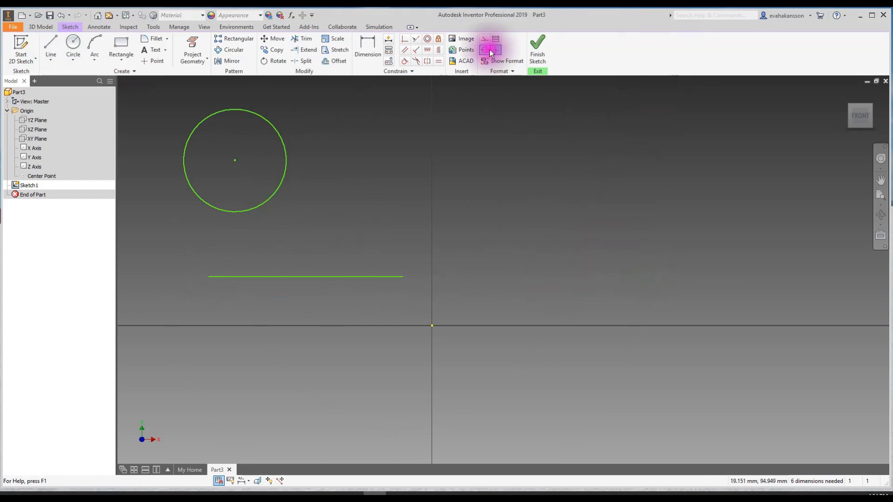
# - Apply a Tangent constraint between the circle and the horizontal line
pyautogui.click(404, 60)
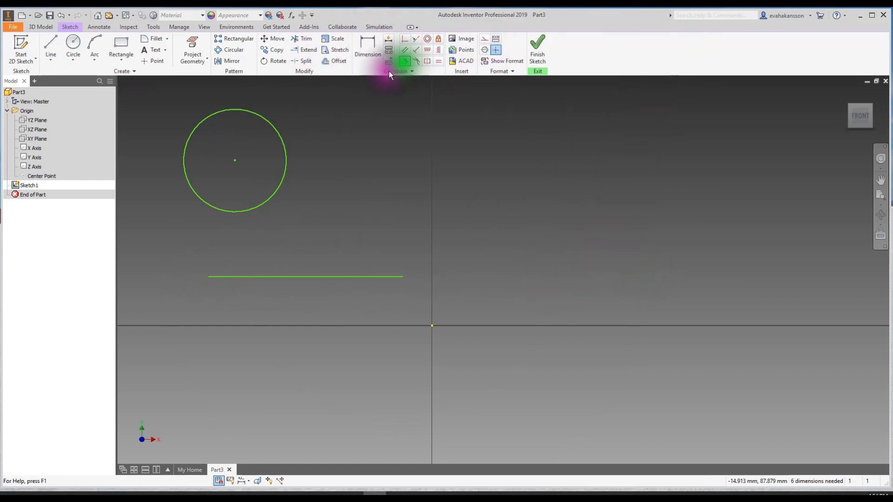
pyautogui.click(272, 133)
pyautogui.click(330, 276)
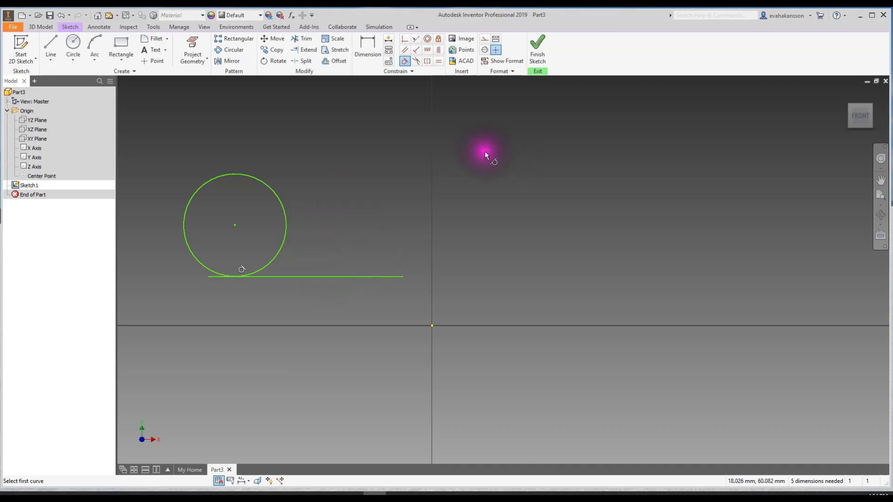
pyautogui.press('Escape')
# - Slide the tangent circle to the right along the line by its center and shrink its radius slightly
pyautogui.moveTo(233, 225); pyautogui.dragTo(335, 224)
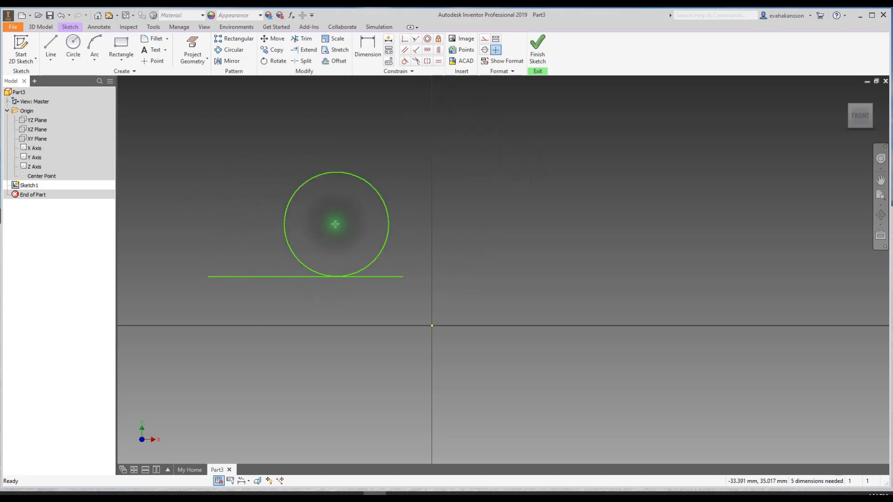
pyautogui.moveTo(321, 176); pyautogui.dragTo(299, 205)
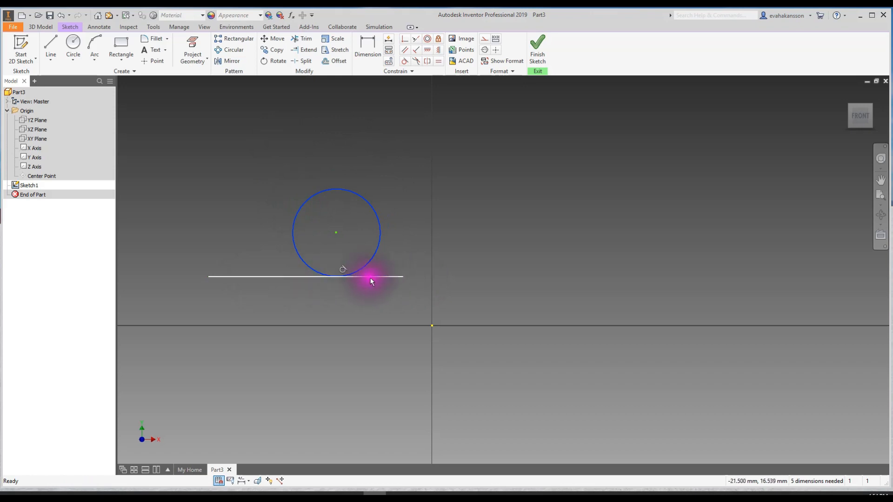
pyautogui.click(428, 279)
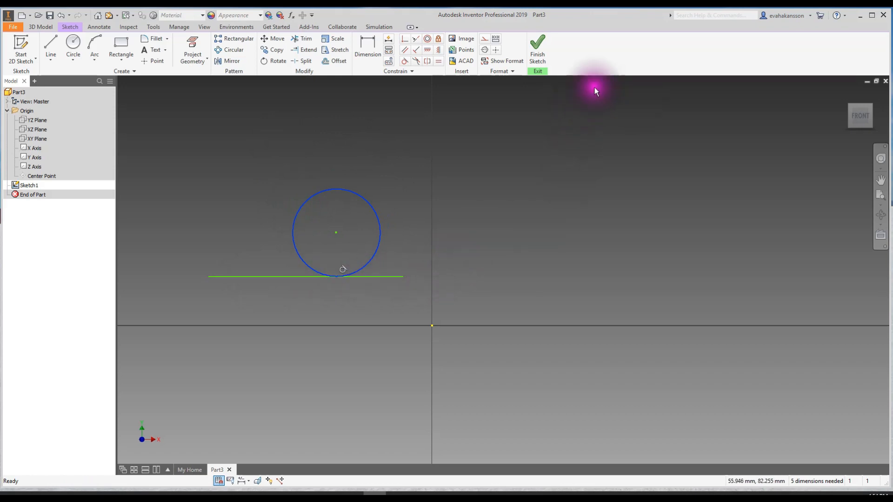
# - Sketch a short, slightly inclined line to the right of the vertical axis, above the horizontal axis
pyautogui.click(426, 62)
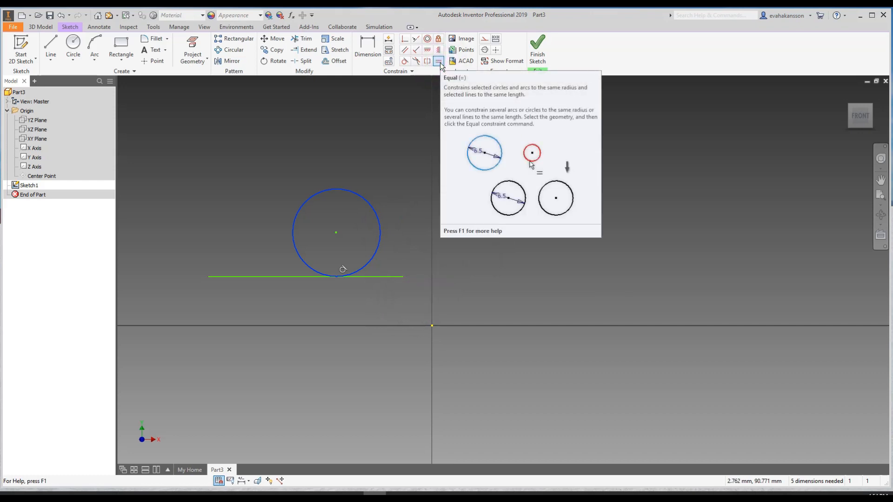
pyautogui.click(50, 44)
pyautogui.click(482, 171)
pyautogui.click(571, 166)
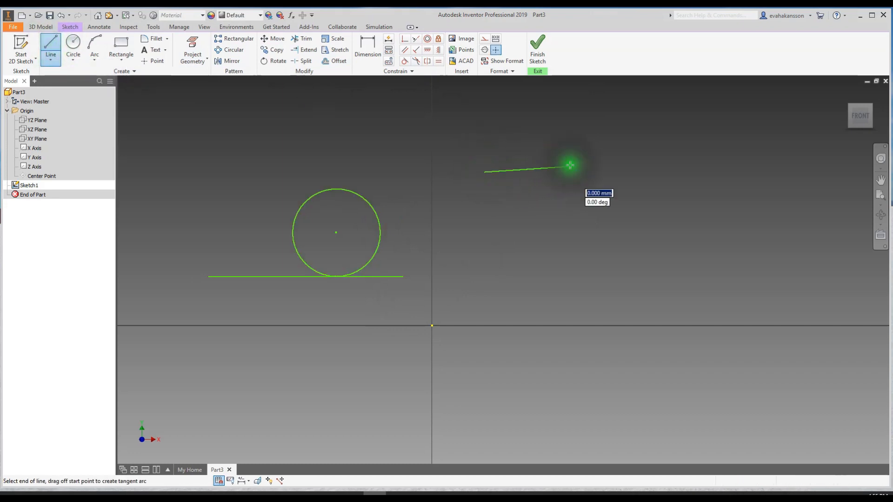
pyautogui.press('Escape')
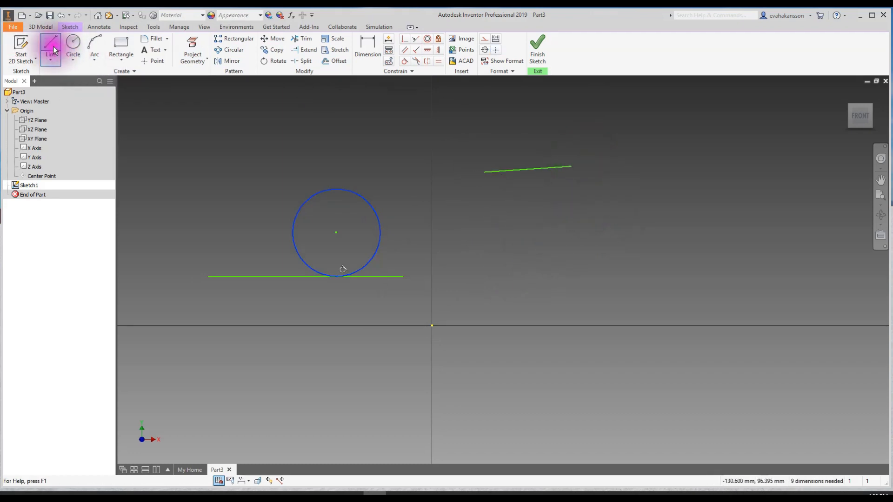
# - Sketch a second line about 70 mm long, sloping slightly down to the right, below the short inclined line
pyautogui.click(51, 44)
pyautogui.click(488, 257)
pyautogui.click(686, 276)
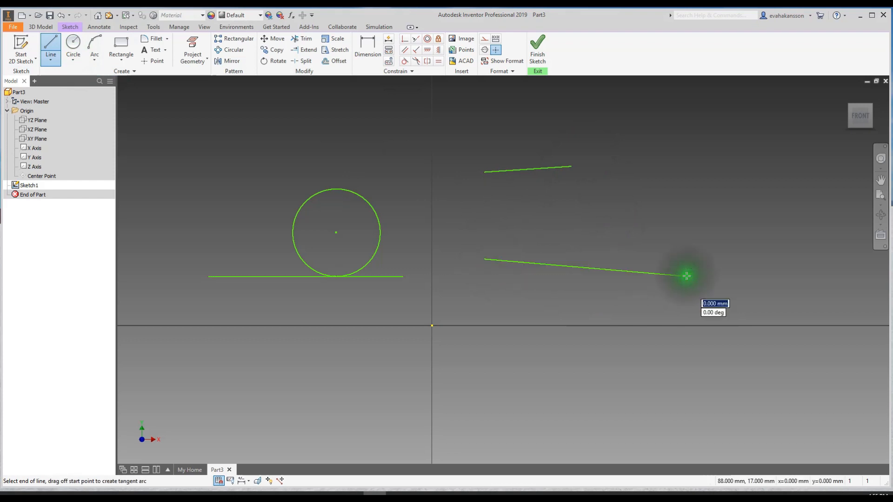
pyautogui.press('Escape')
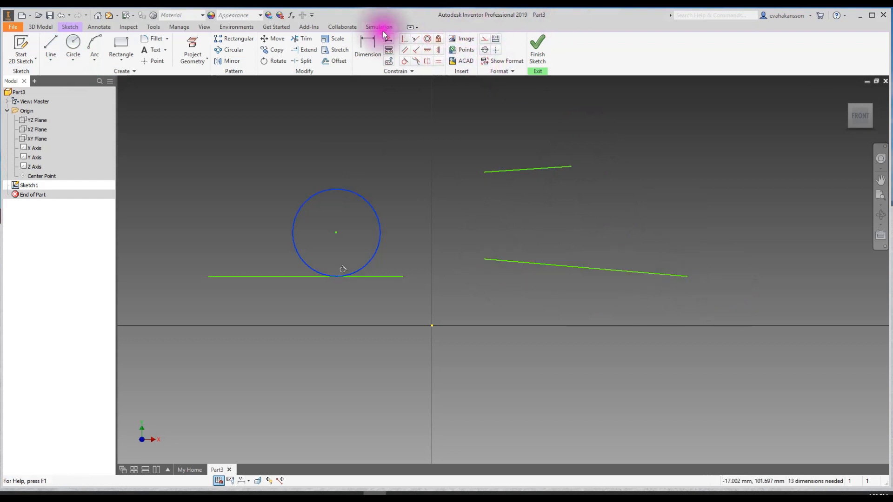
# - Apply an Equal constraint between the short upper line and the lower line, and move the lower line to test it
pyautogui.click(438, 61)
pyautogui.click(521, 167)
pyautogui.click(541, 264)
pyautogui.click(541, 262)
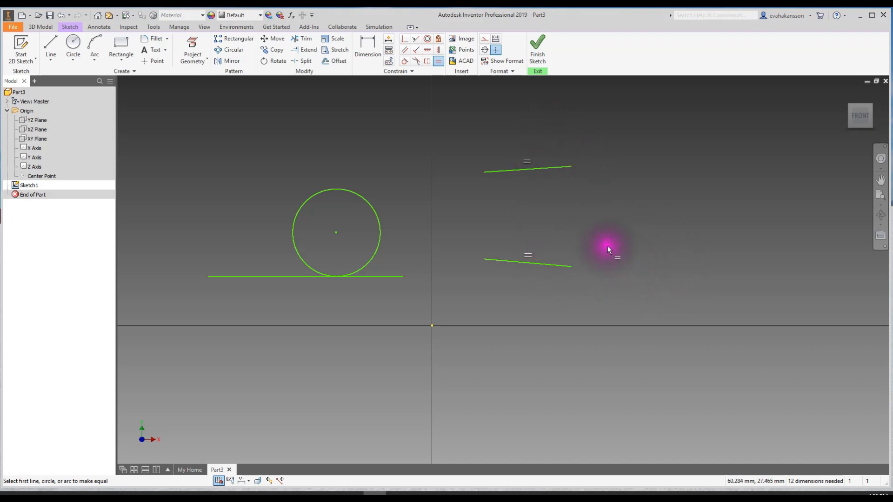
pyautogui.press('Escape')
pyautogui.moveTo(545, 264)
pyautogui.mouseDown()
pyautogui.moveTo(542, 212)
pyautogui.moveTo(648, 225)
pyautogui.moveTo(564, 263)
pyautogui.moveTo(548, 262)
pyautogui.mouseUp()
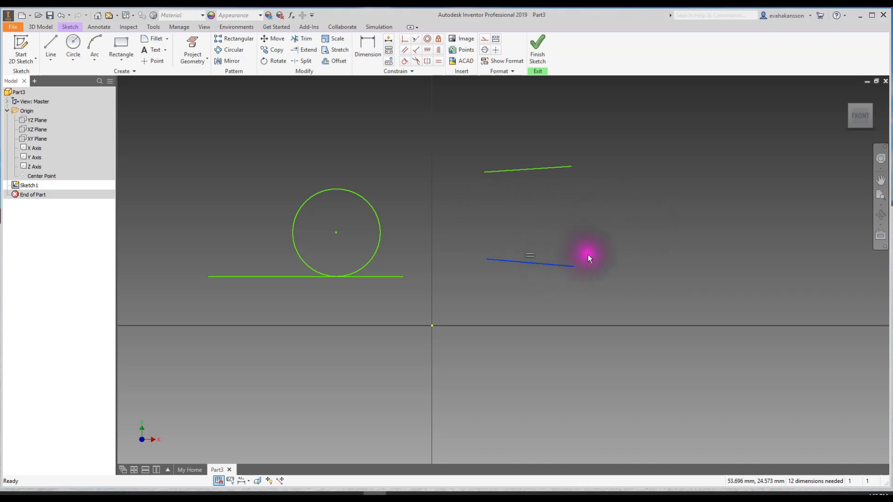
# - Undo the lower line's movement and the Equal constraint between the two inclined lines
pyautogui.click(50, 16)
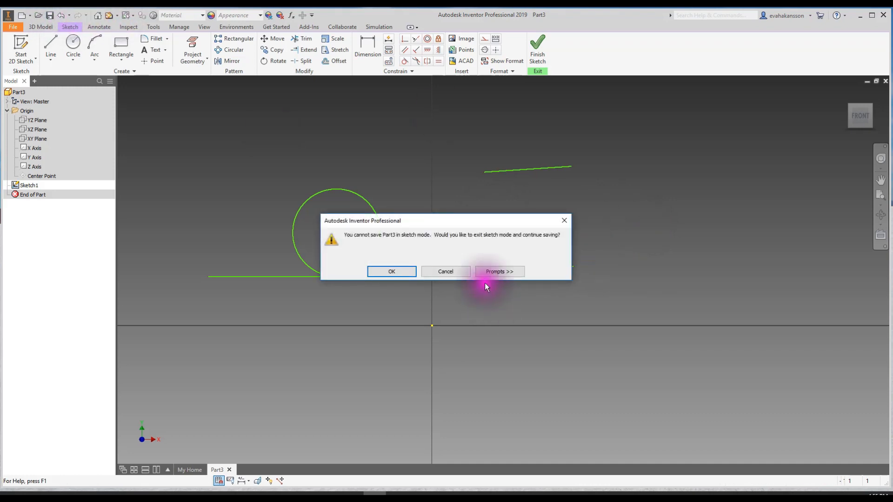
pyautogui.click(446, 271)
pyautogui.click(61, 15)
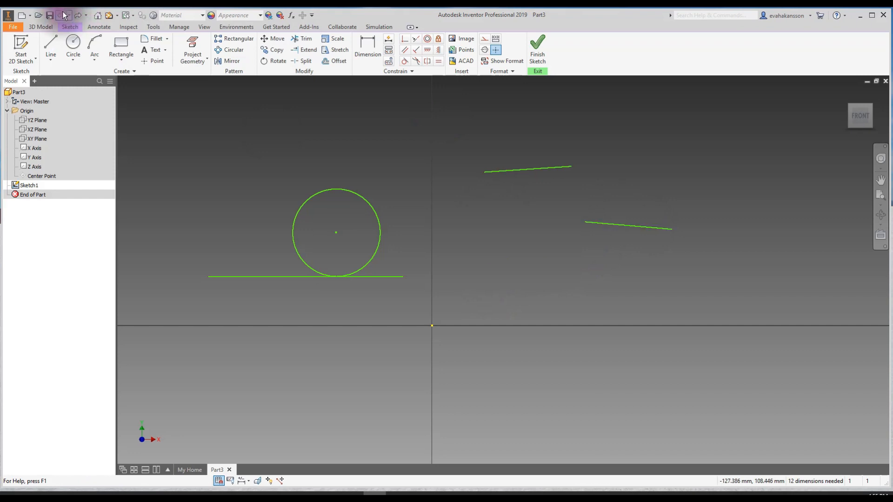
pyautogui.click(77, 15)
pyautogui.click(78, 15)
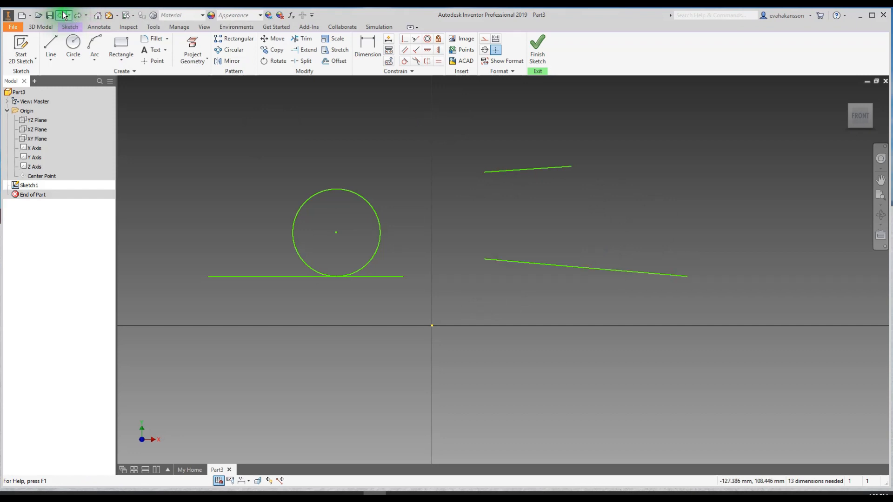
# - Place a horizontal dimension on the lower inclined line and delete it
pyautogui.click(373, 40)
pyautogui.click(585, 267)
pyautogui.click(575, 300)
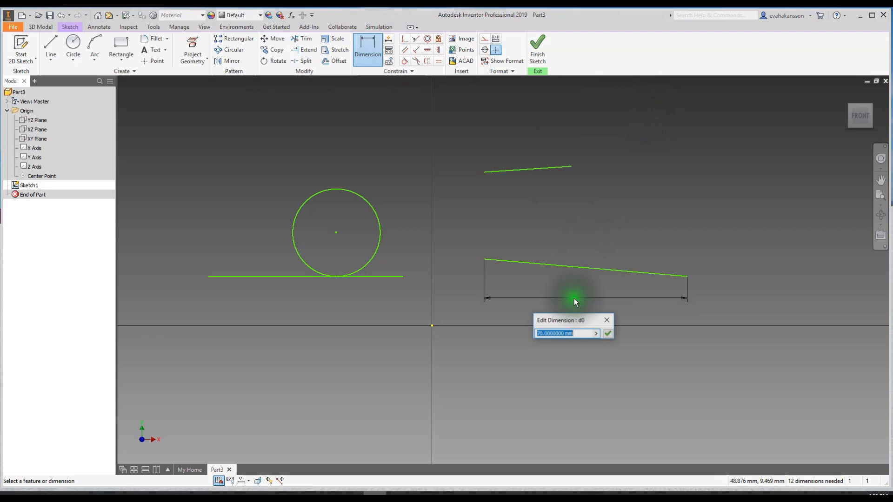
pyautogui.click(610, 321)
pyautogui.press('Escape')
pyautogui.click(568, 297)
pyautogui.press('Delete')
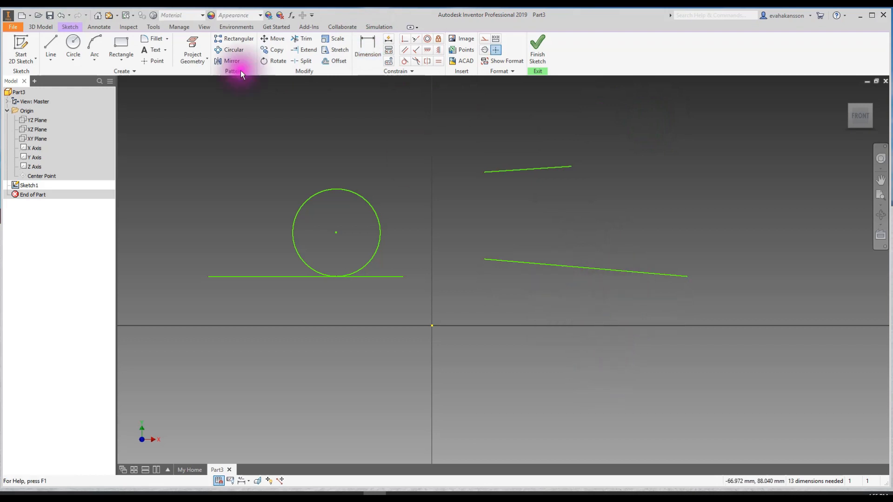
# - Add an aligned dimension along the lower inclined line, accepting its drawn length
pyautogui.click(367, 46)
pyautogui.click(545, 262)
pyautogui.rightClick(534, 298)
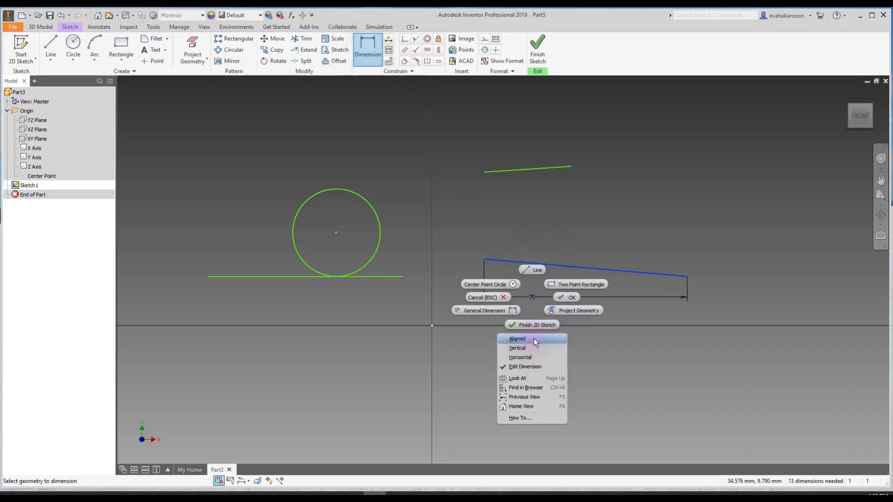
pyautogui.click(534, 302)
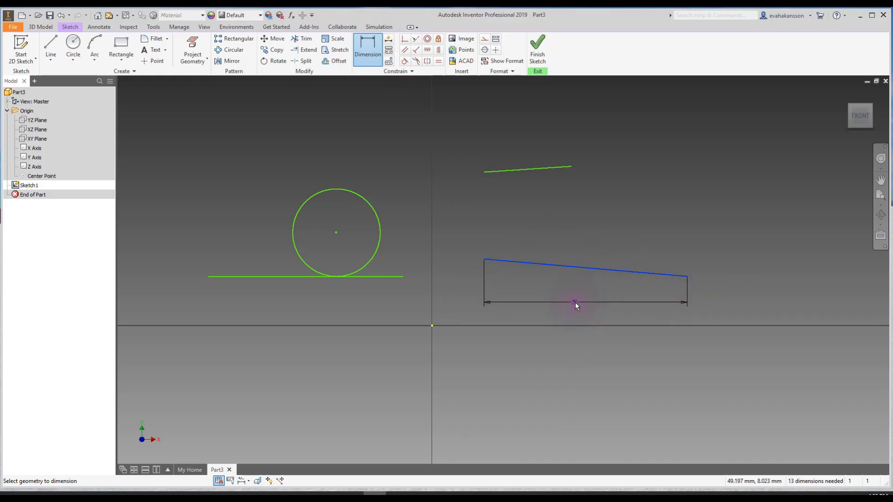
pyautogui.moveTo(575, 302); pyautogui.dragTo(488, 260)
pyautogui.moveTo(566, 278); pyautogui.dragTo(564, 298)
pyautogui.rightClick(563, 298)
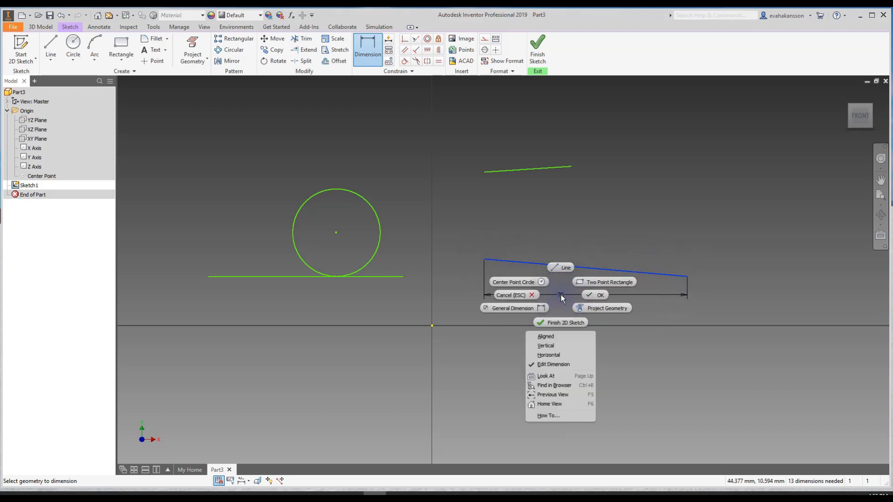
pyautogui.click(545, 337)
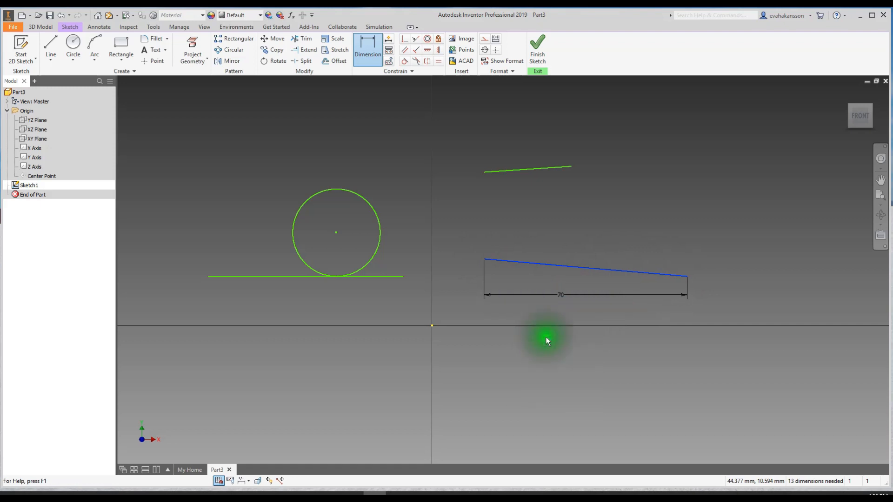
pyautogui.rightClick(578, 295)
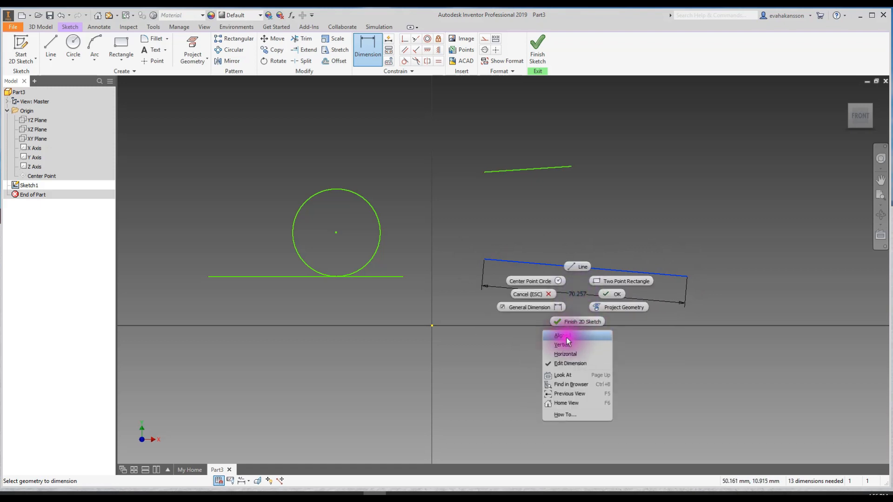
pyautogui.click(562, 335)
pyautogui.click(580, 290)
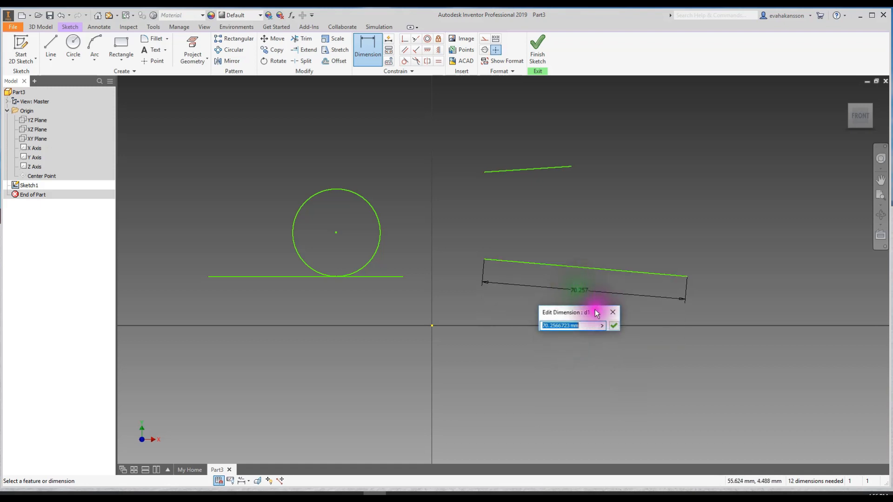
pyautogui.click(615, 326)
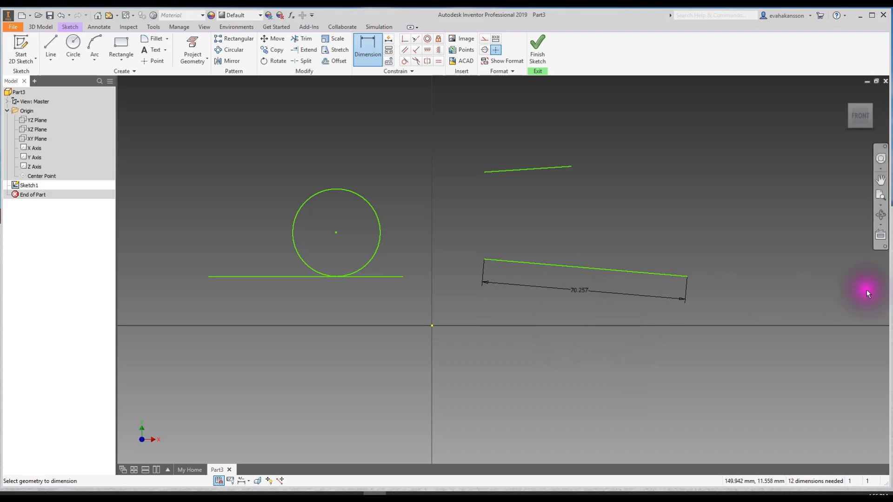
# - Apply an Equal constraint between the short upper line and the dimensioned lower line, and undo it
pyautogui.click(439, 61)
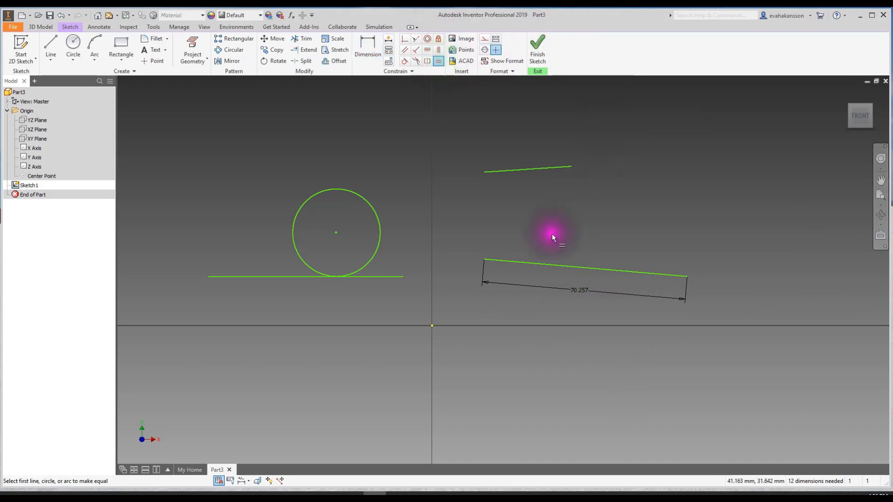
pyautogui.click(528, 168)
pyautogui.click(544, 264)
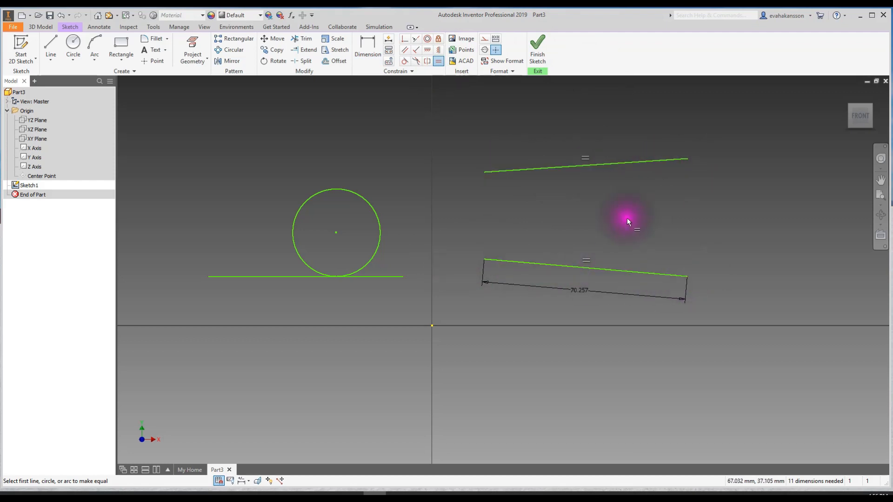
pyautogui.press('Escape')
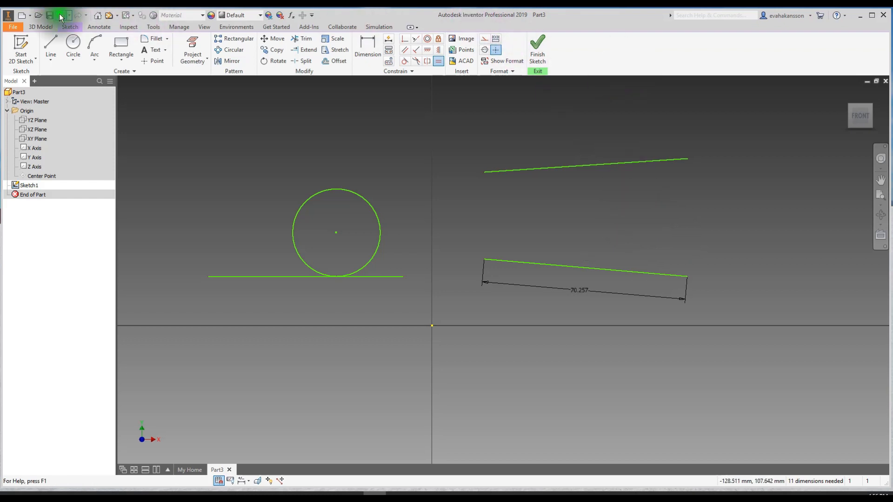
pyautogui.click(61, 16)
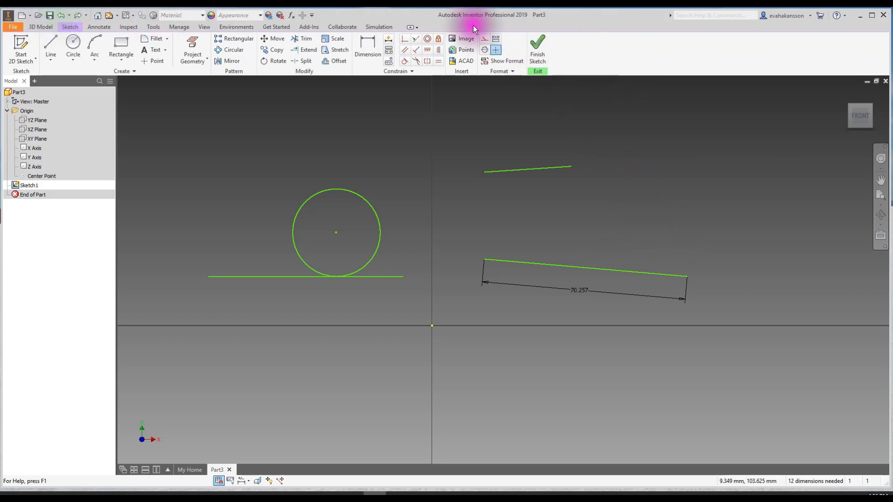
# - Add an aligned dimension along the short upper line, accepting its drawn length
pyautogui.click(373, 44)
pyautogui.click(532, 168)
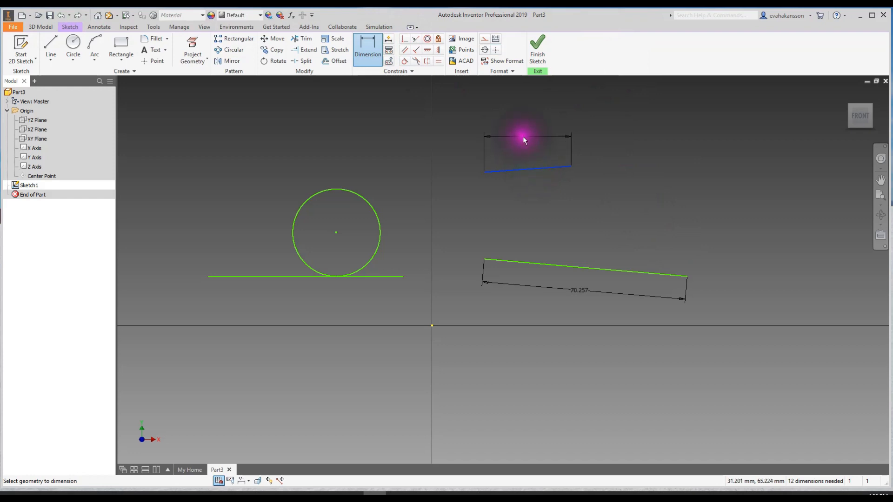
pyautogui.rightClick(523, 137)
pyautogui.click(503, 177)
pyautogui.click(513, 141)
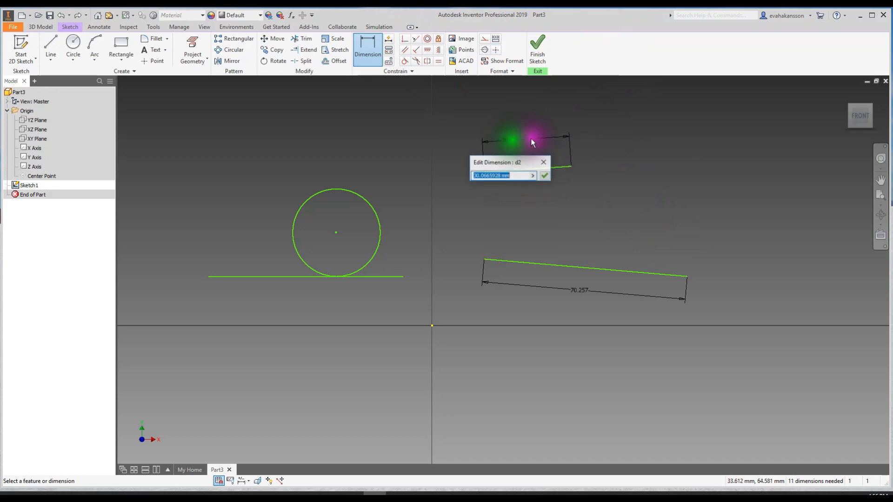
pyautogui.click(546, 176)
# - Try to apply an Equal constraint between the two dimensioned inclined lines
pyautogui.click(438, 61)
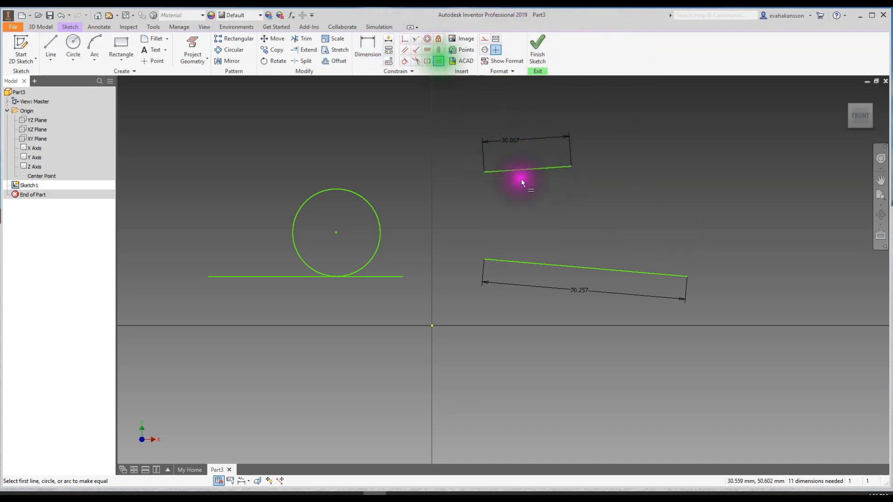
pyautogui.click(523, 169)
pyautogui.click(528, 263)
pyautogui.moveTo(94, 10); pyautogui.dragTo(306, 100)
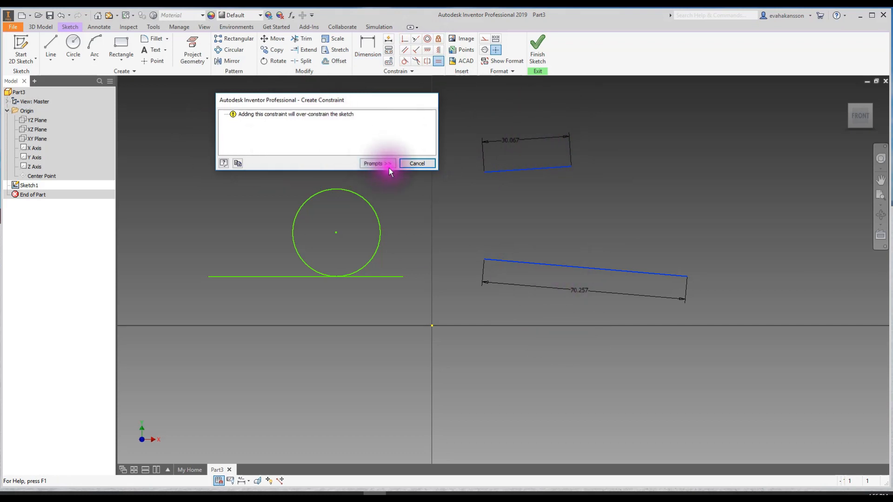
pyautogui.click(416, 162)
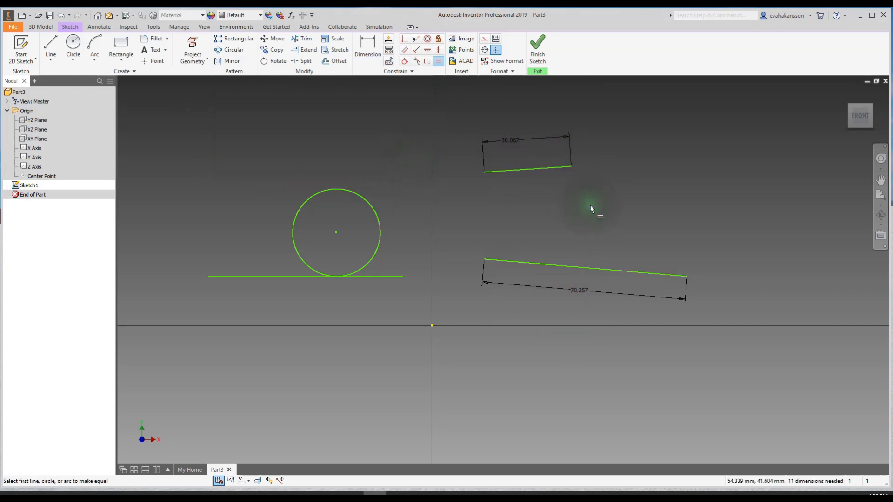
pyautogui.press('Escape')
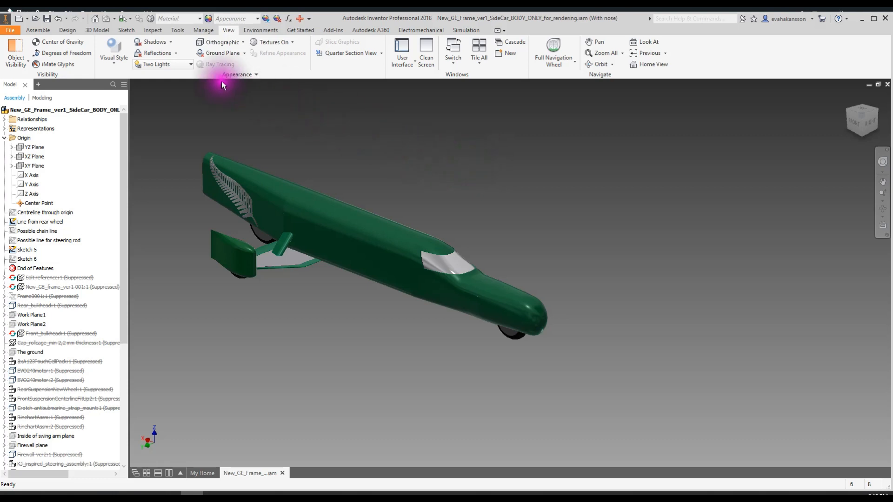
# - Close the Model browser of the sidecar body assembly and turn its display back on
pyautogui.click(26, 85)
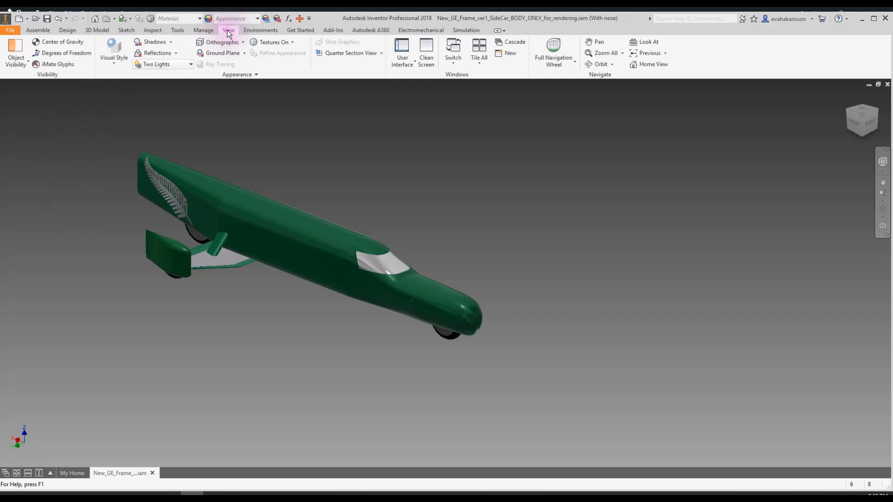
pyautogui.click(412, 63)
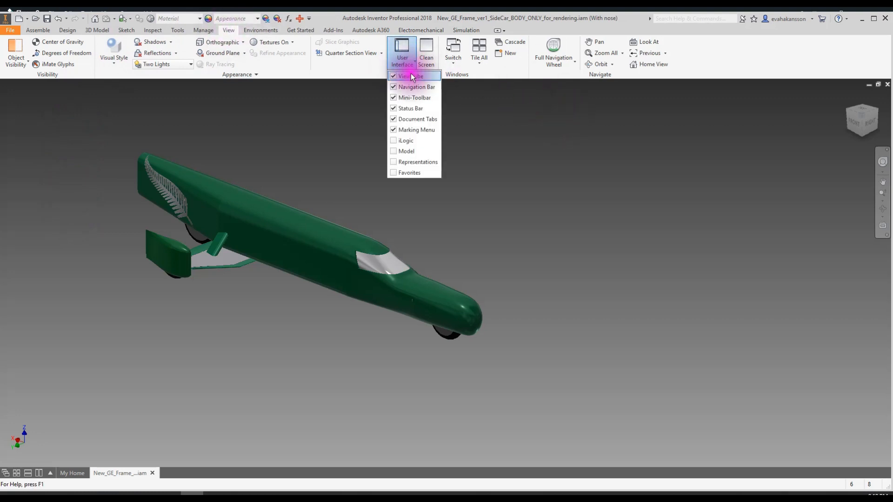
pyautogui.click(404, 152)
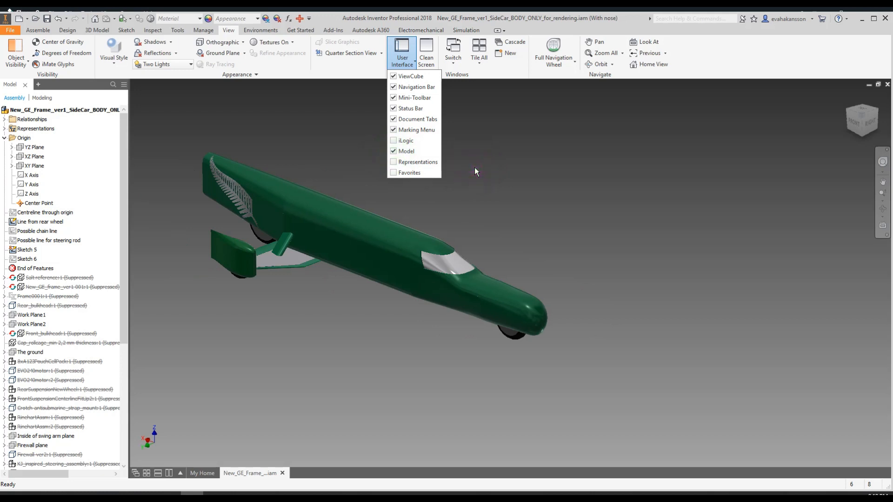
pyautogui.click(473, 176)
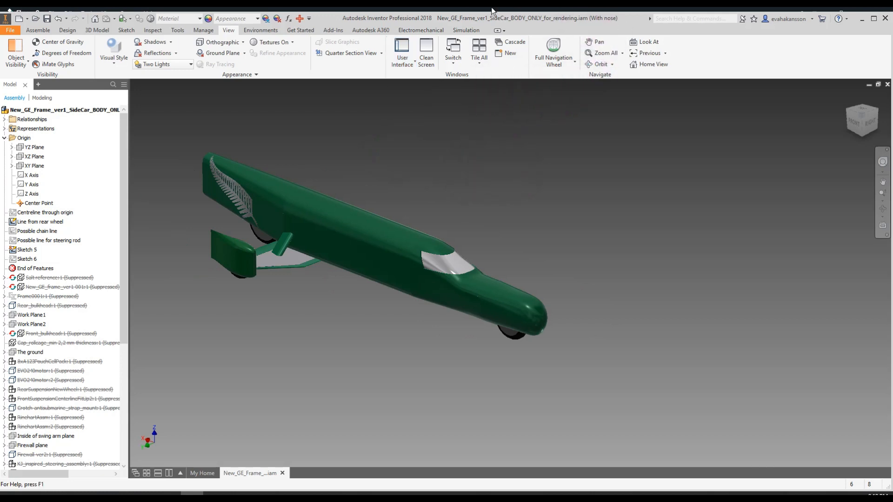
# - Cycle the ribbon through its minimized display states, view the Environments commands, and restore the full ribbon
pyautogui.click(497, 30)
pyautogui.click(499, 31)
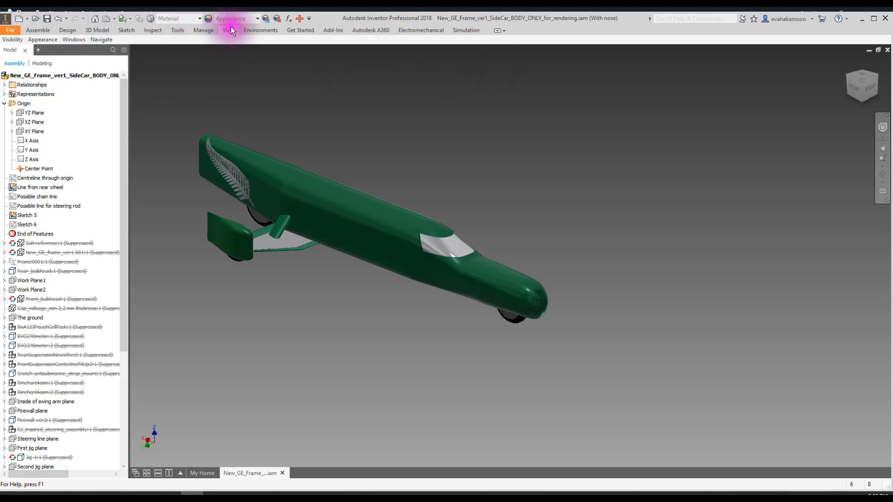
pyautogui.click(260, 29)
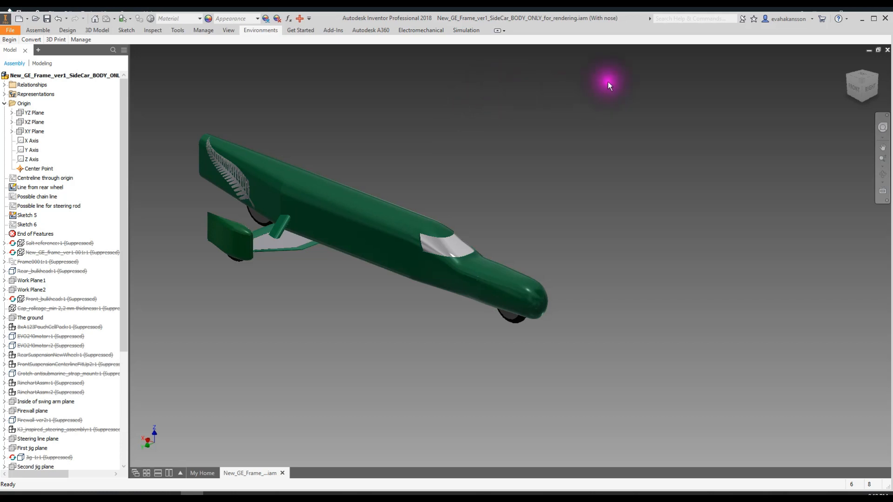
pyautogui.click(497, 32)
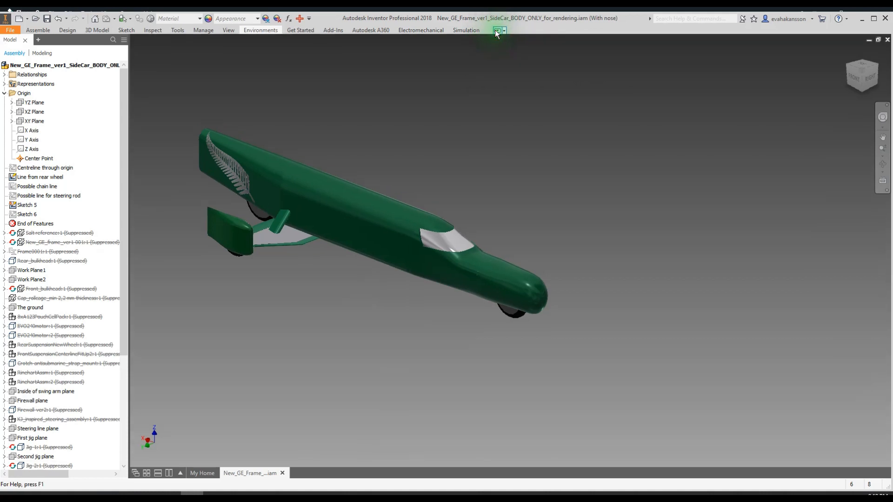
pyautogui.click(496, 31)
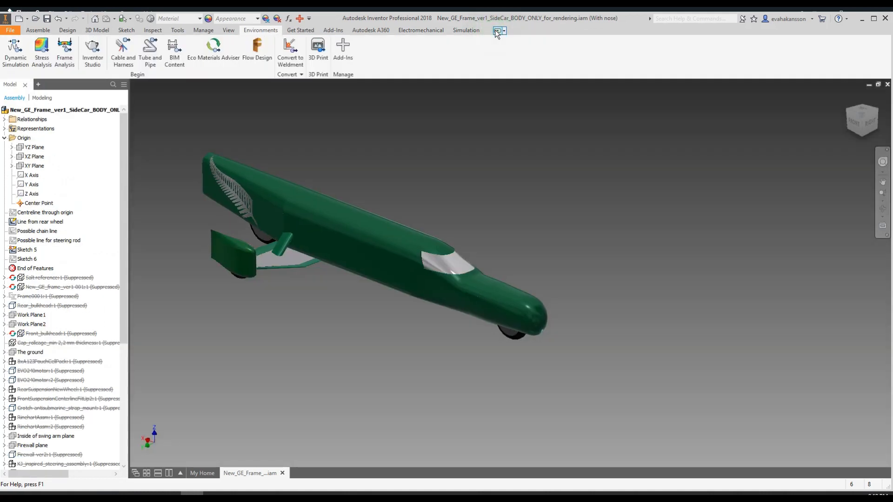
pyautogui.click(497, 31)
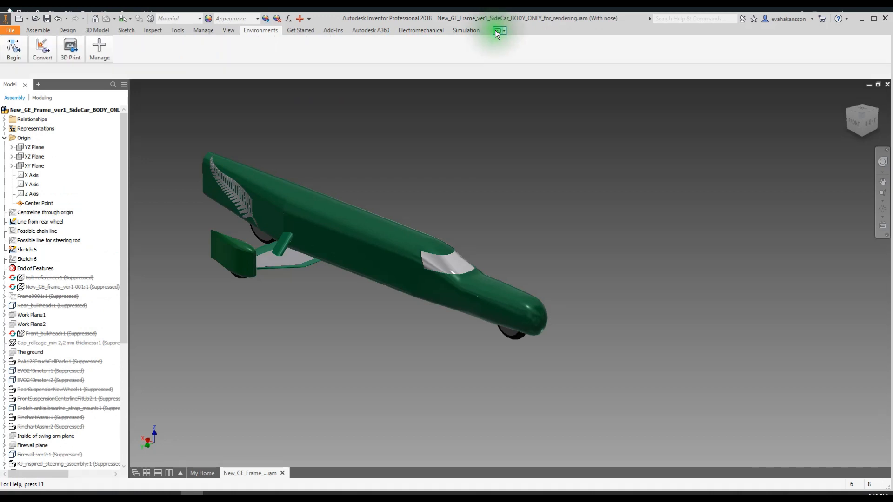
pyautogui.click(496, 31)
pyautogui.click(496, 32)
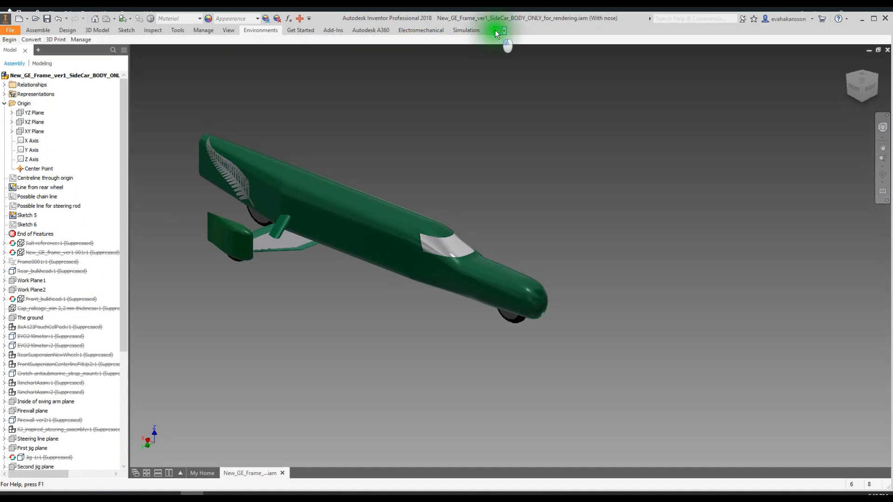
pyautogui.click(497, 31)
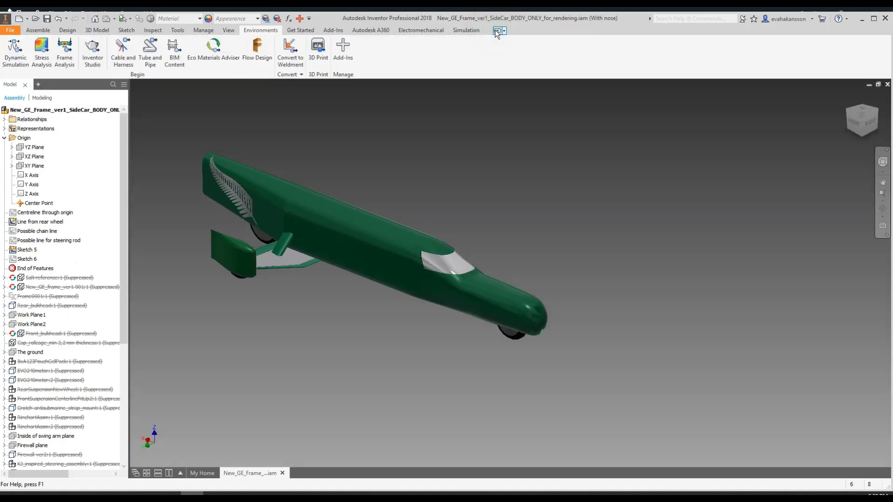
pyautogui.click(67, 30)
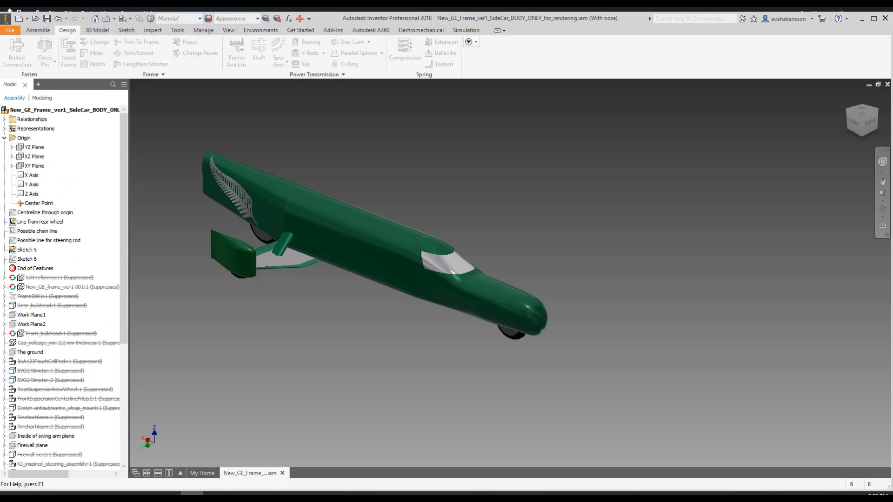
pyautogui.click(95, 30)
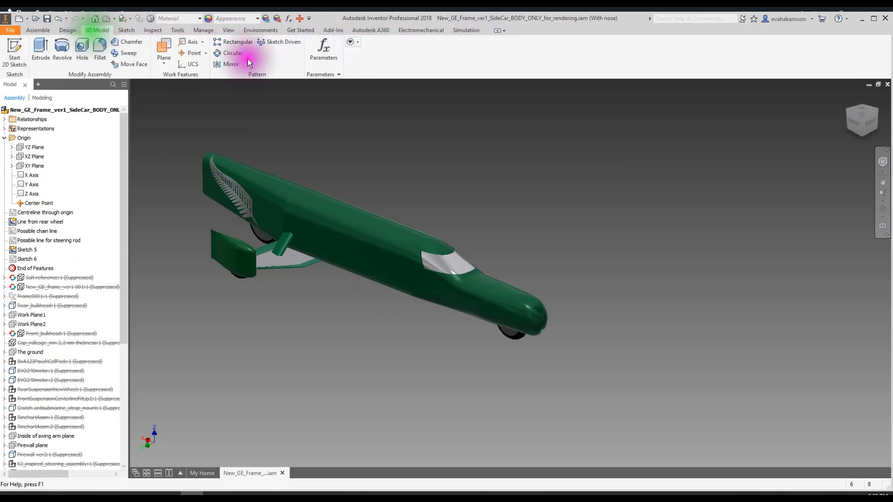
pyautogui.click(495, 32)
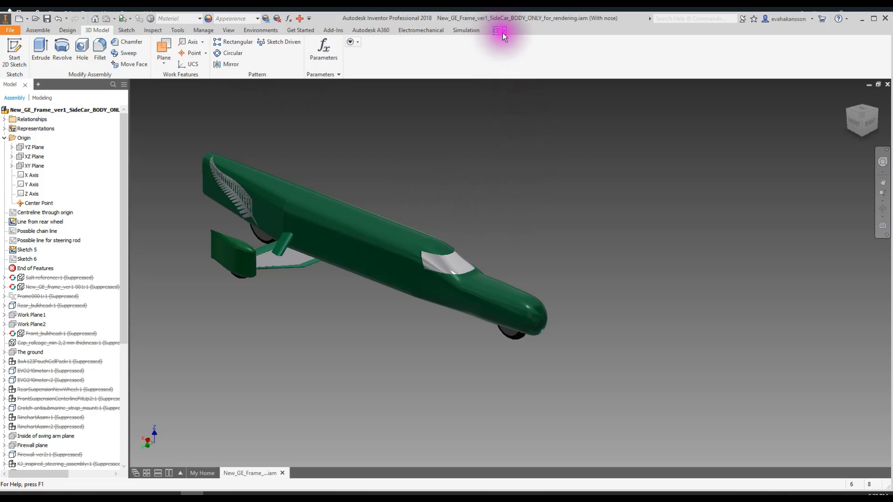